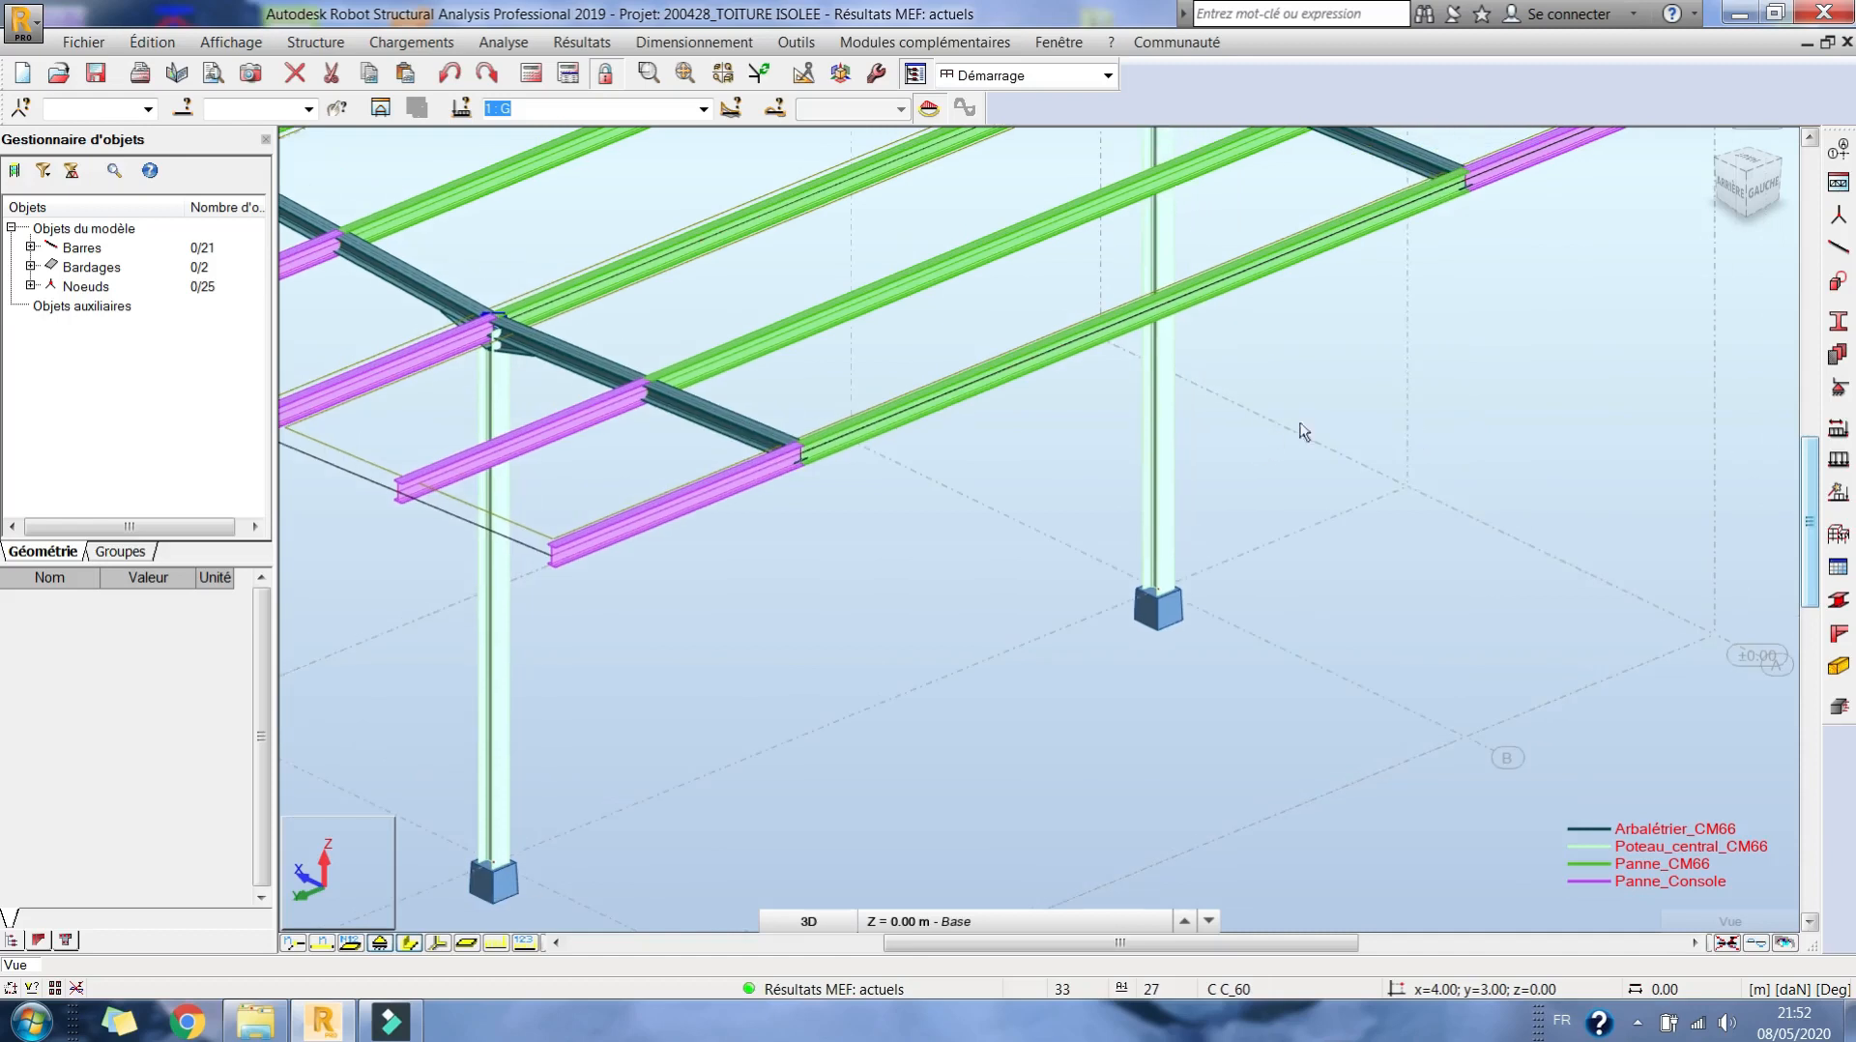
- Switch to steel connection design and create a fixed column base connection (Pied de poteau encastré) at node 5 of column bar 4
left_click(1839, 635)
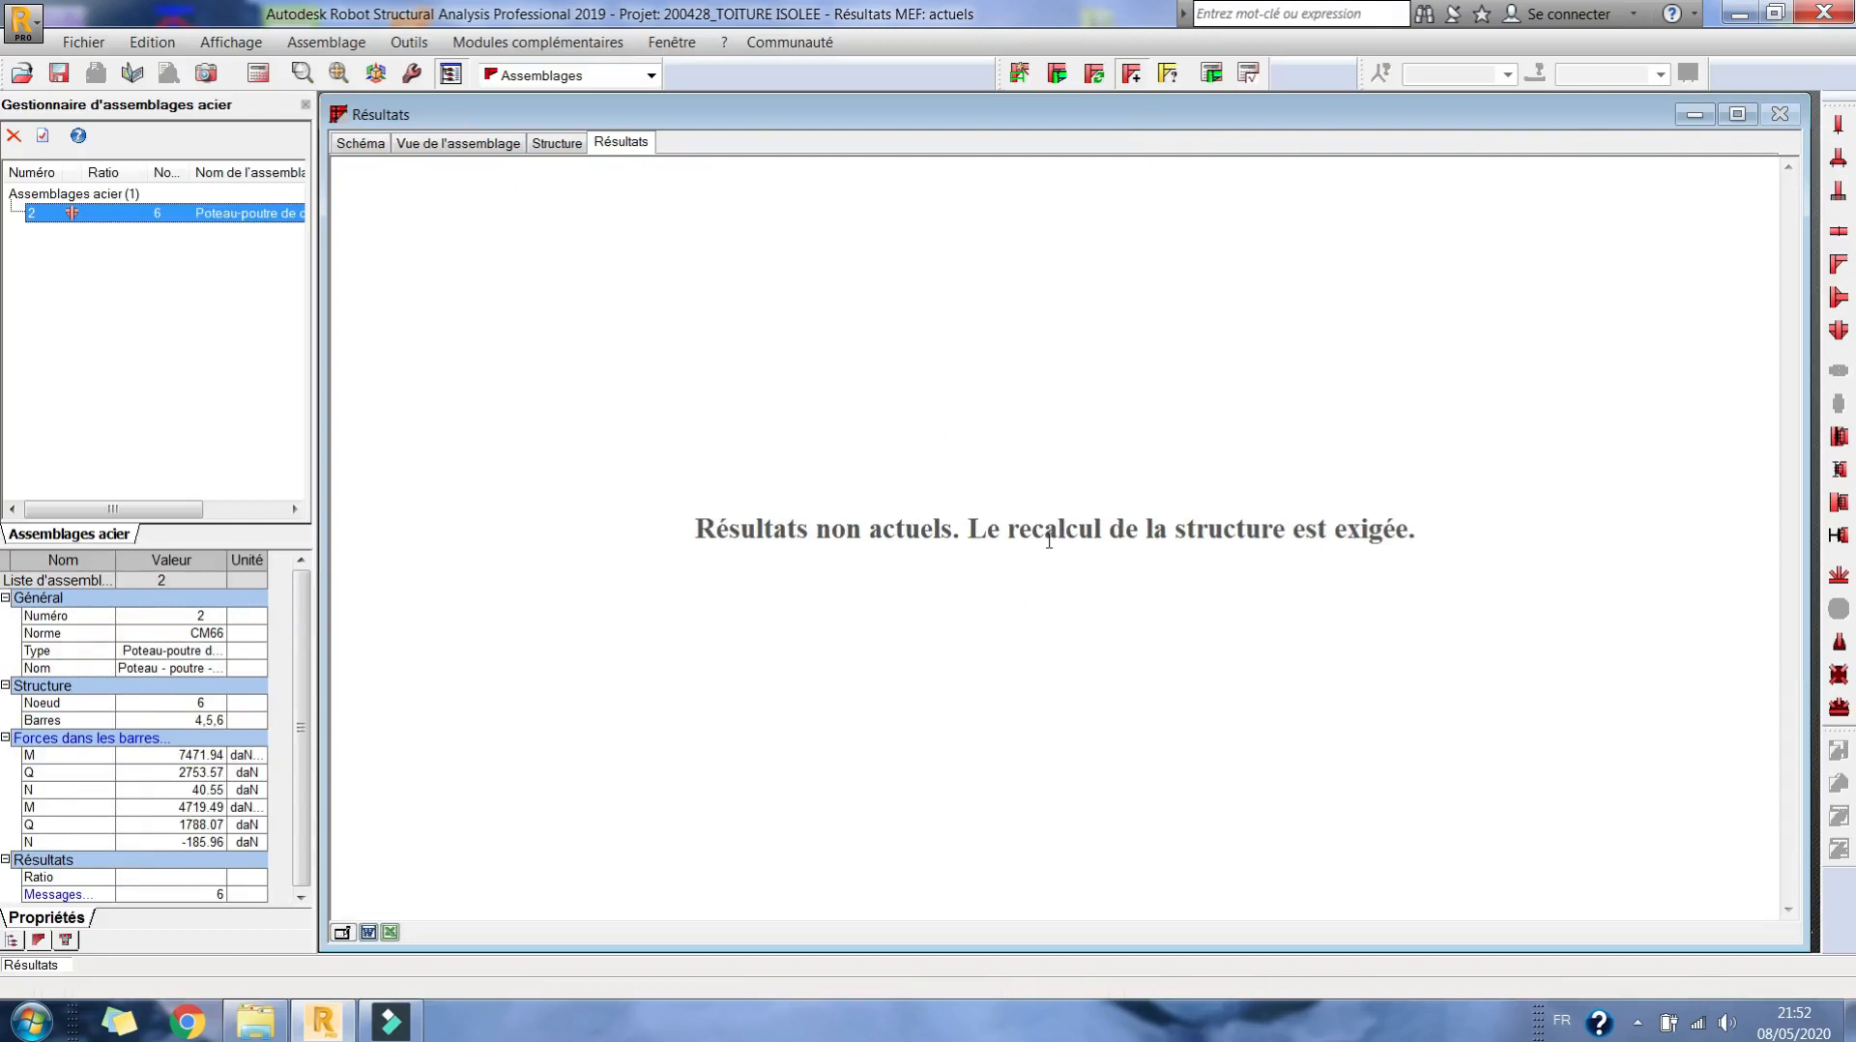
left_click(553, 145)
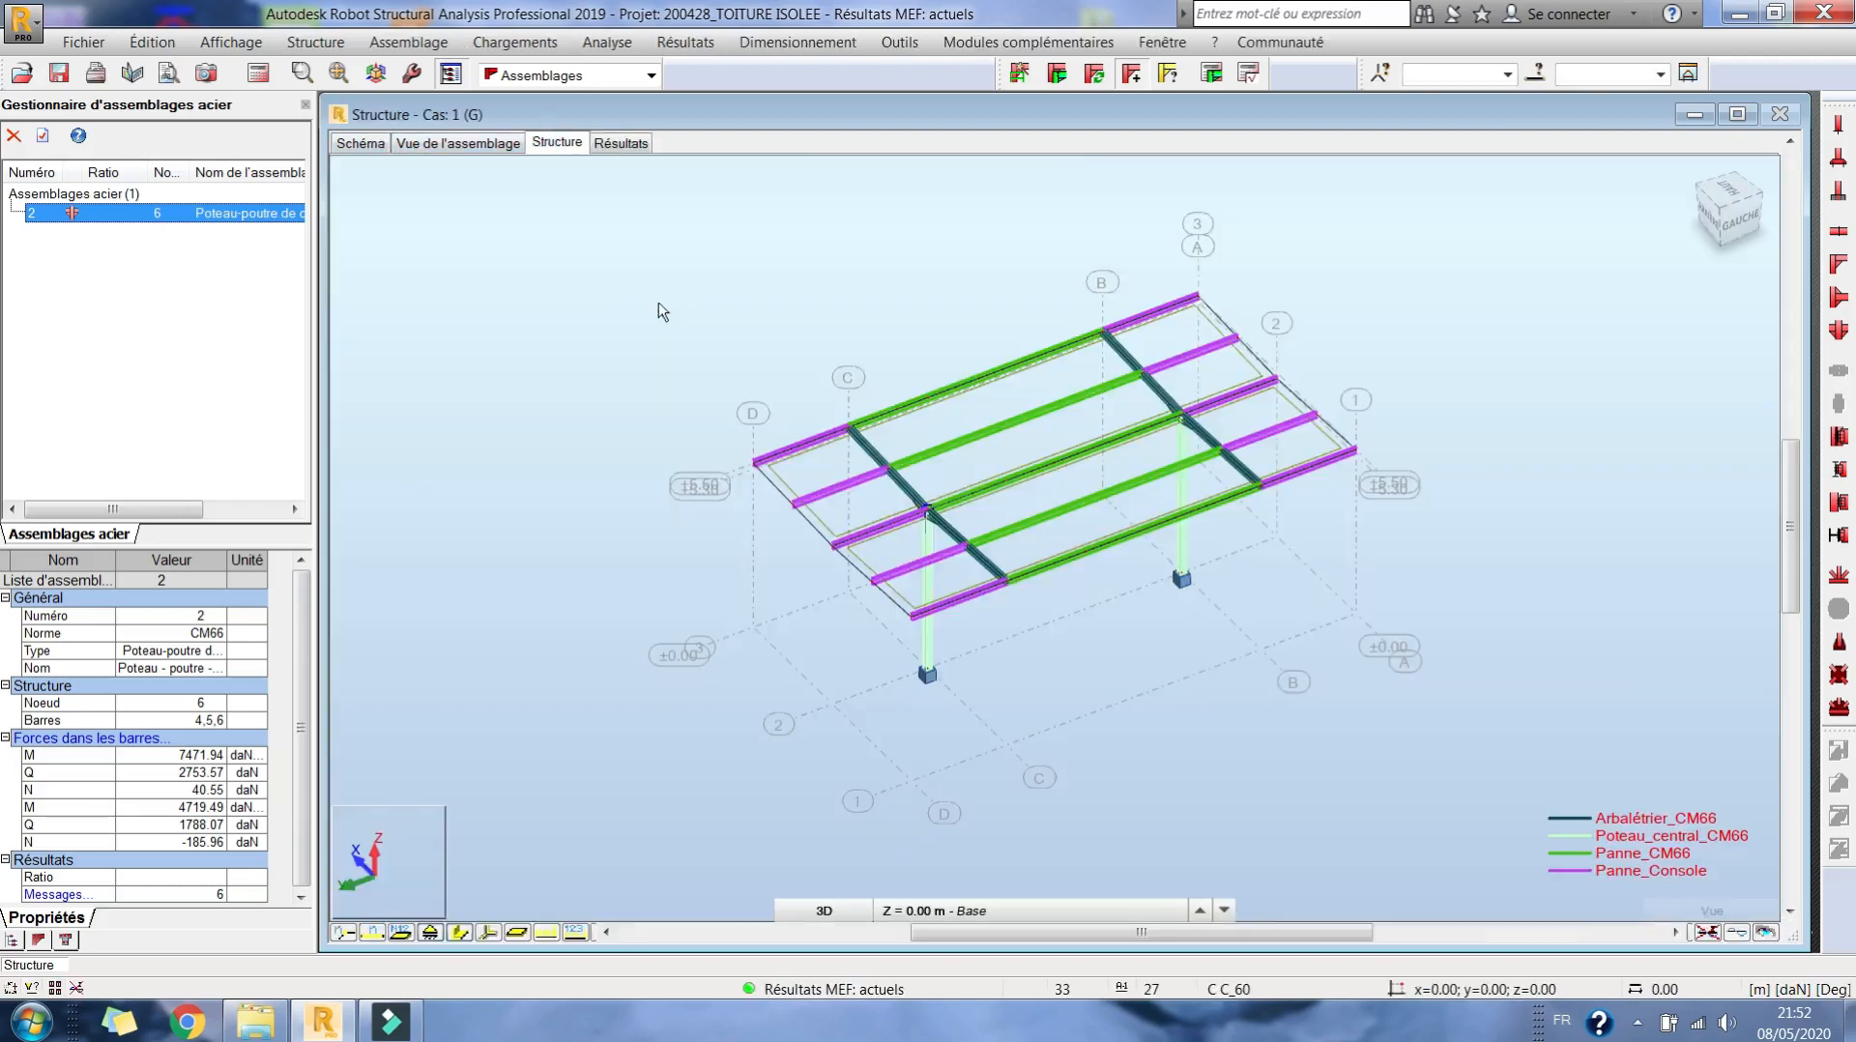
scroll(776, 280, "up", 5)
left_click_drag(676, 547, 841, 654)
middle_click_drag(1334, 402, 1222, 460)
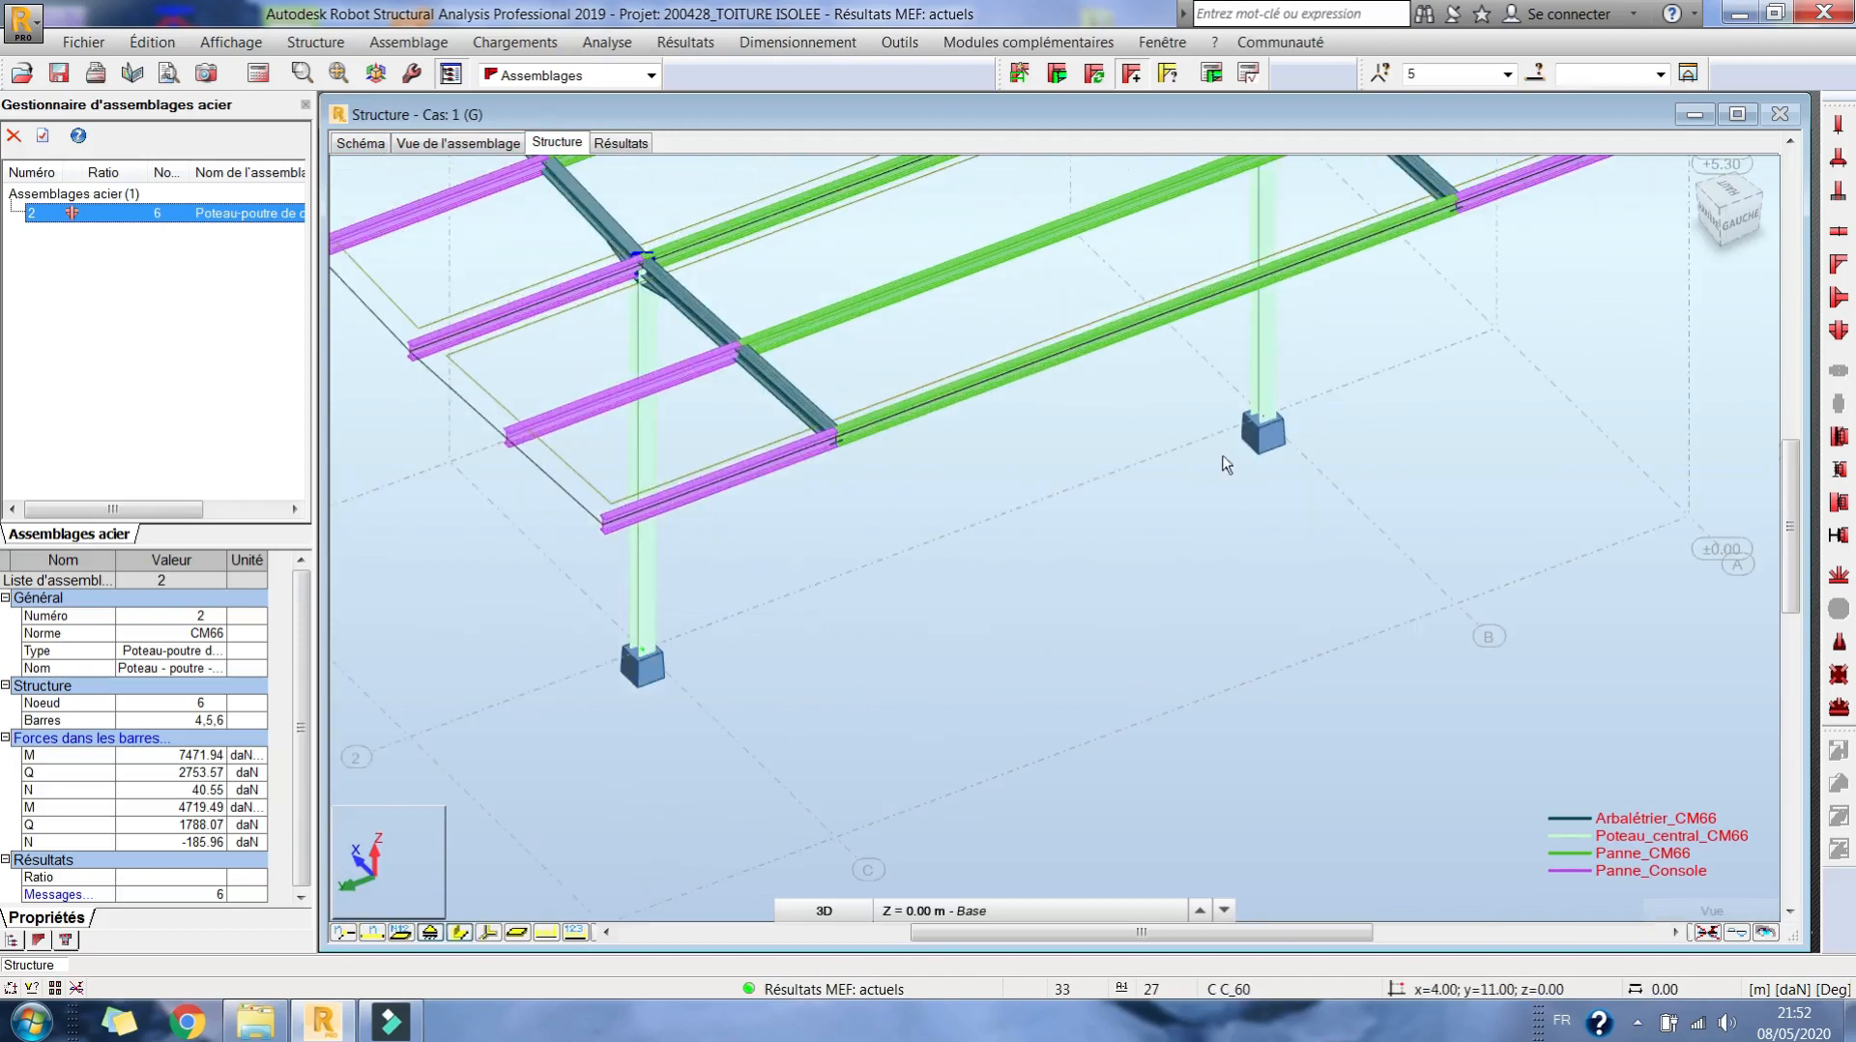
left_click(642, 599)
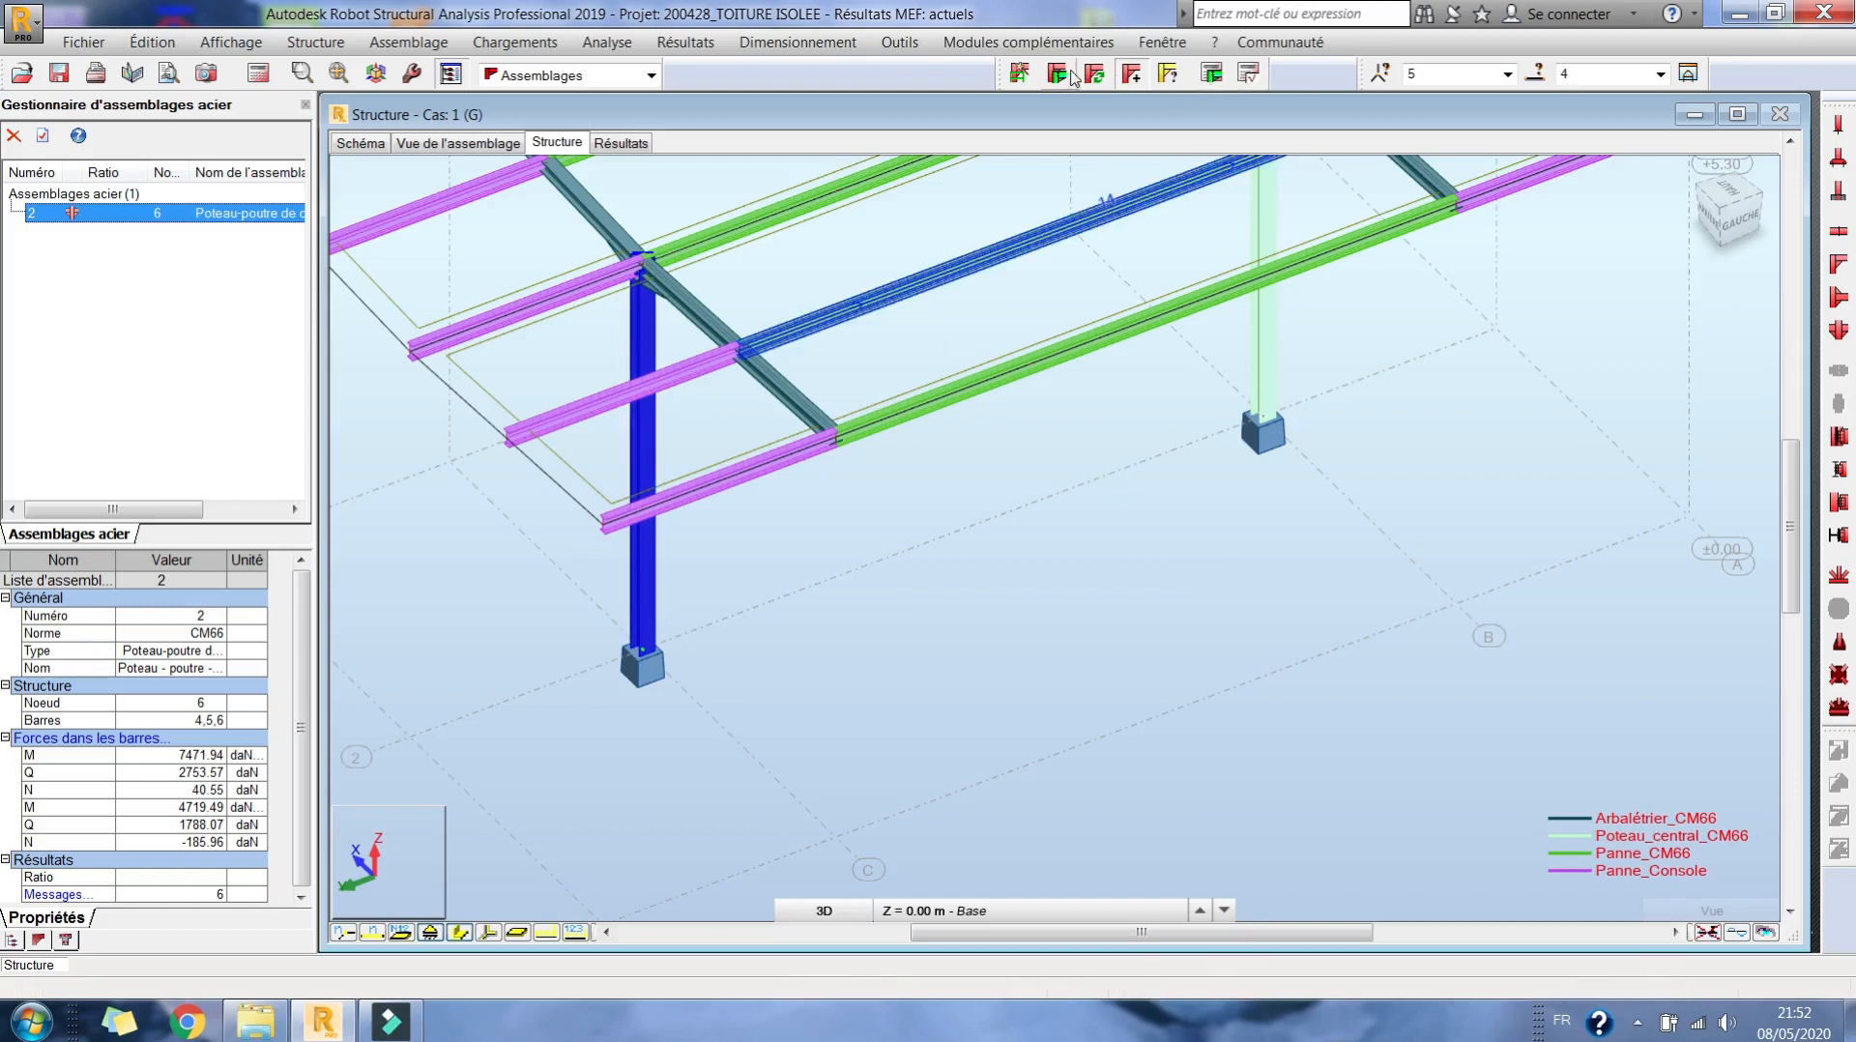
left_click(1019, 74)
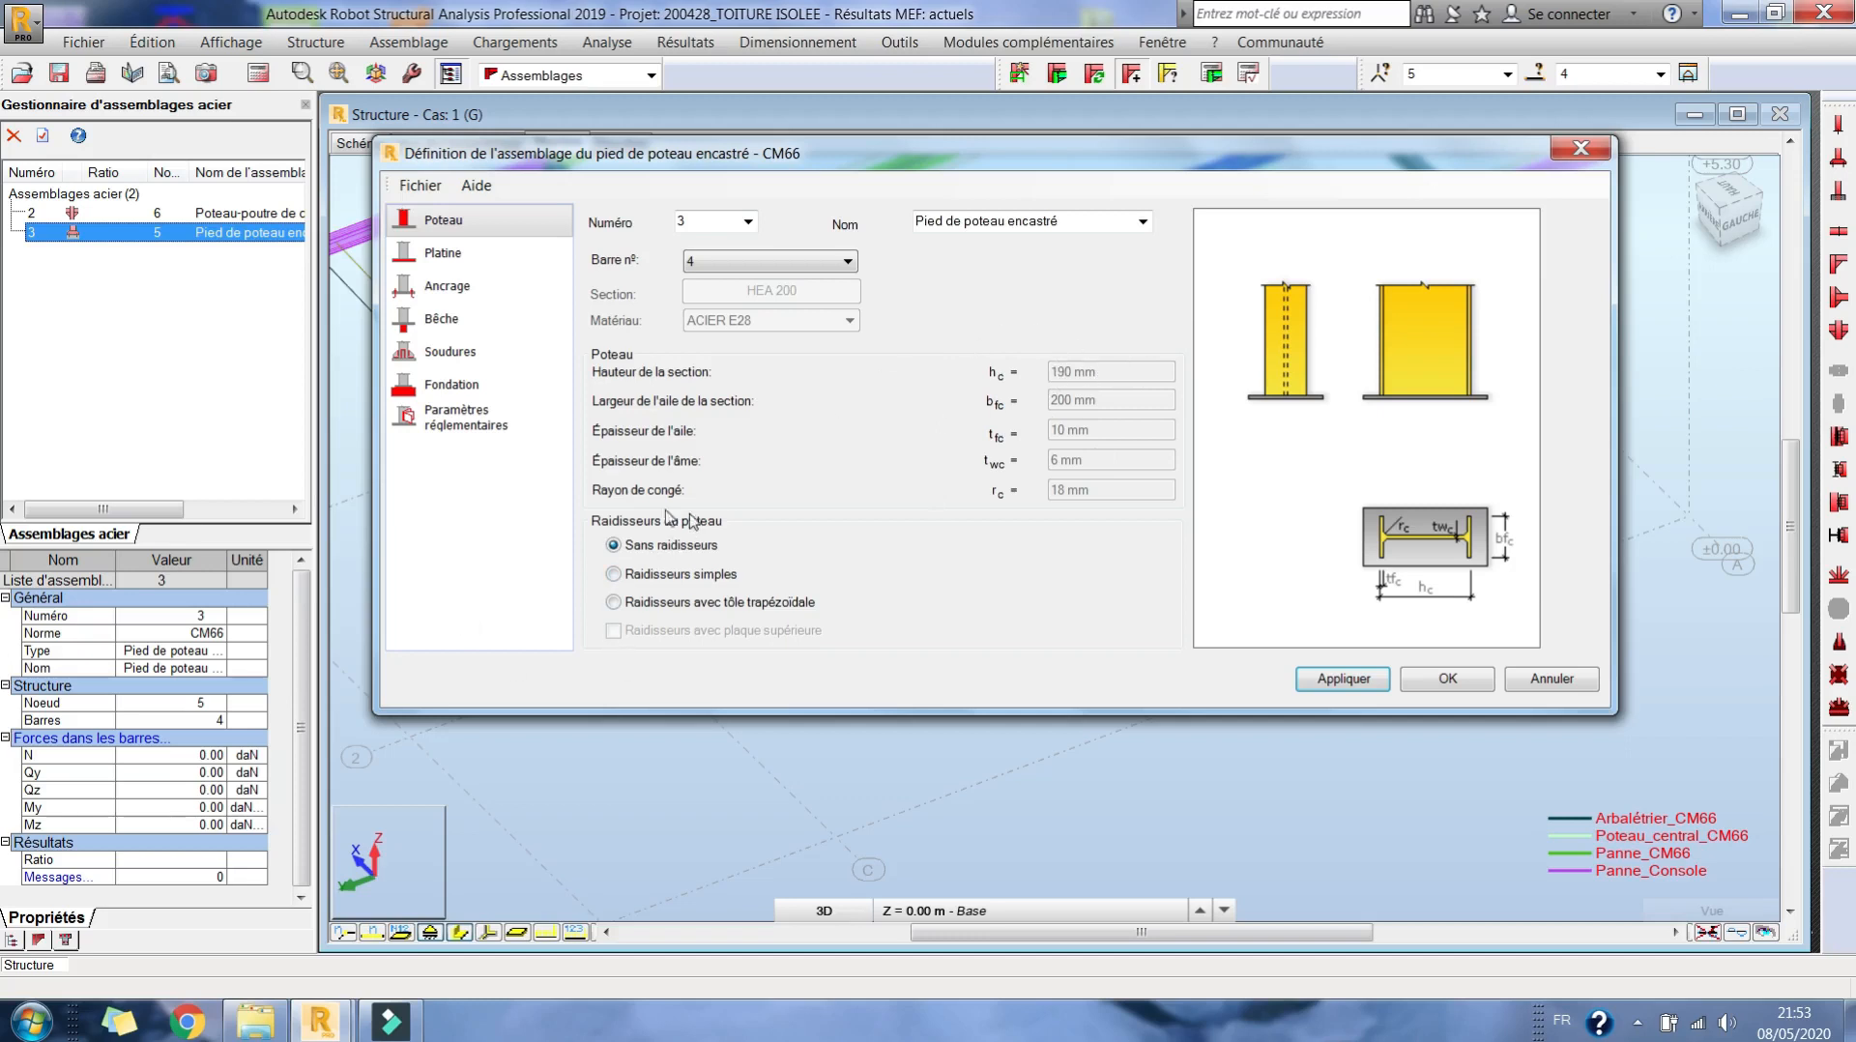
- Give the column base stiffeners with trapezoidal plates (Raidisseurs avec tôle trapézoïdale)
left_click(656, 600)
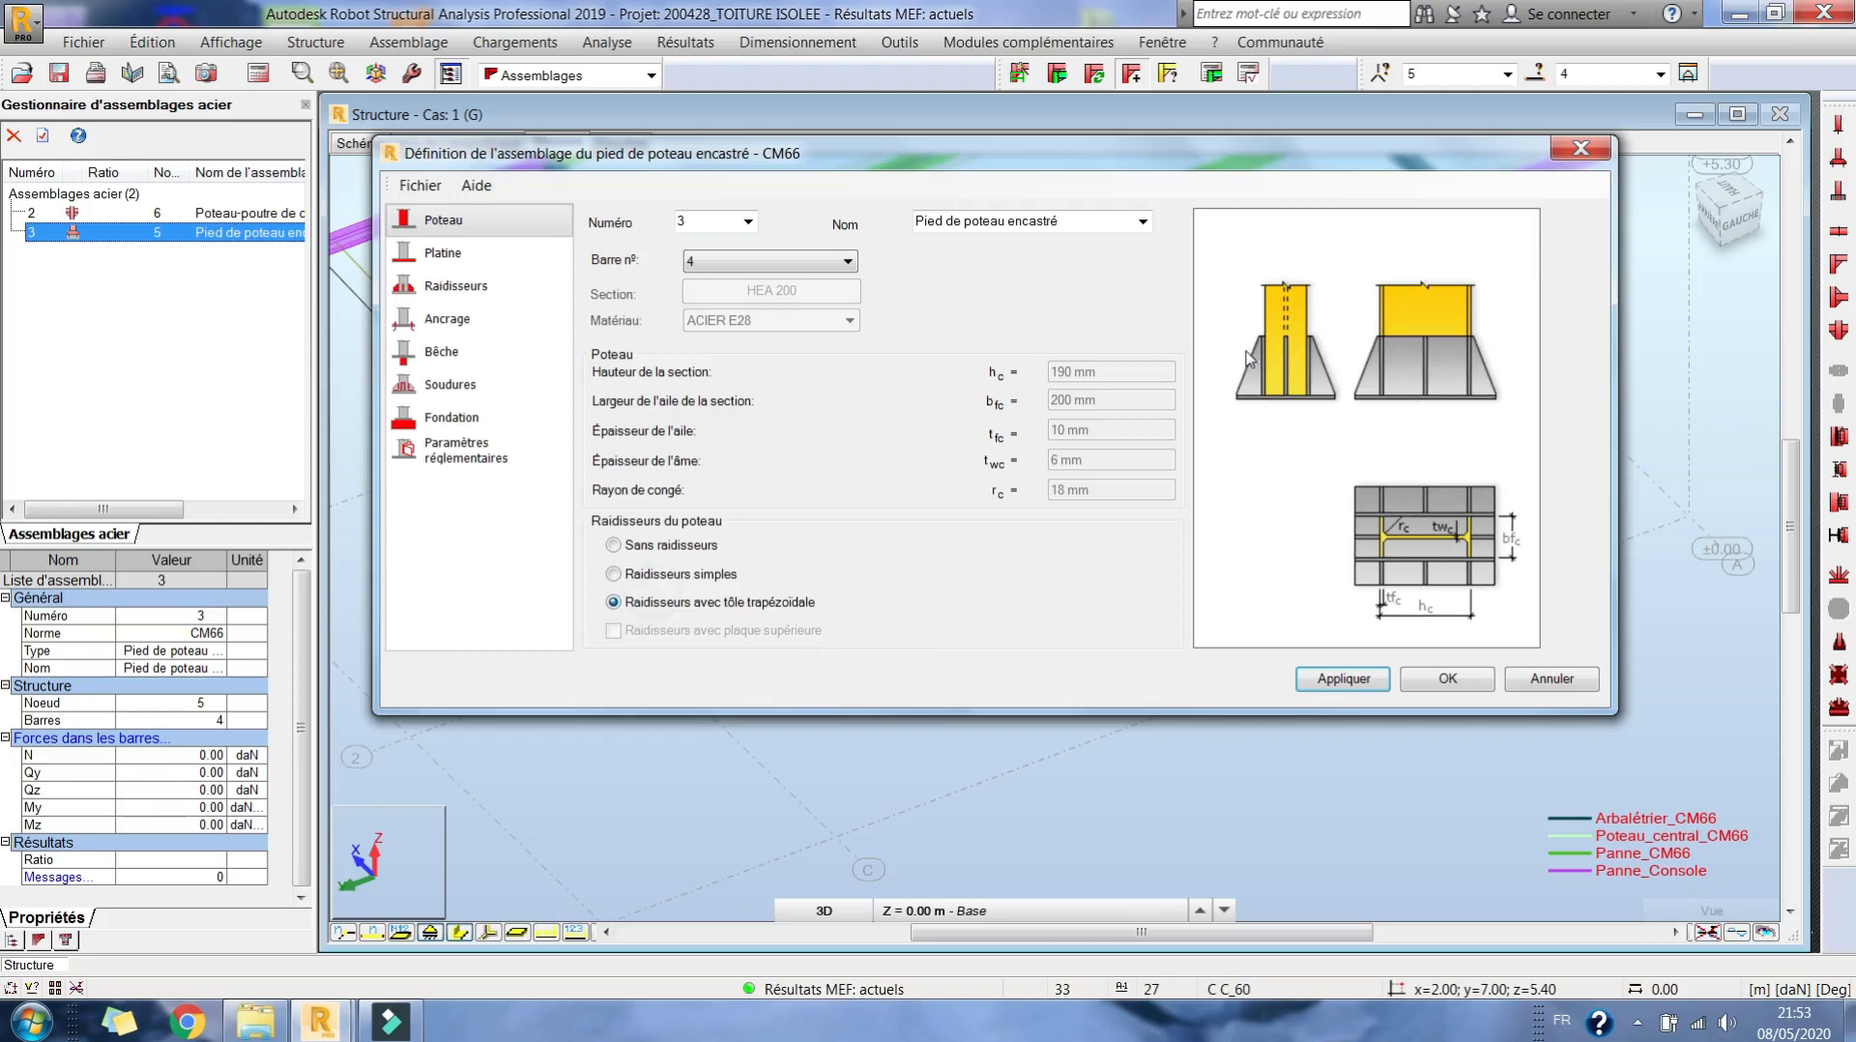
left_click(435, 254)
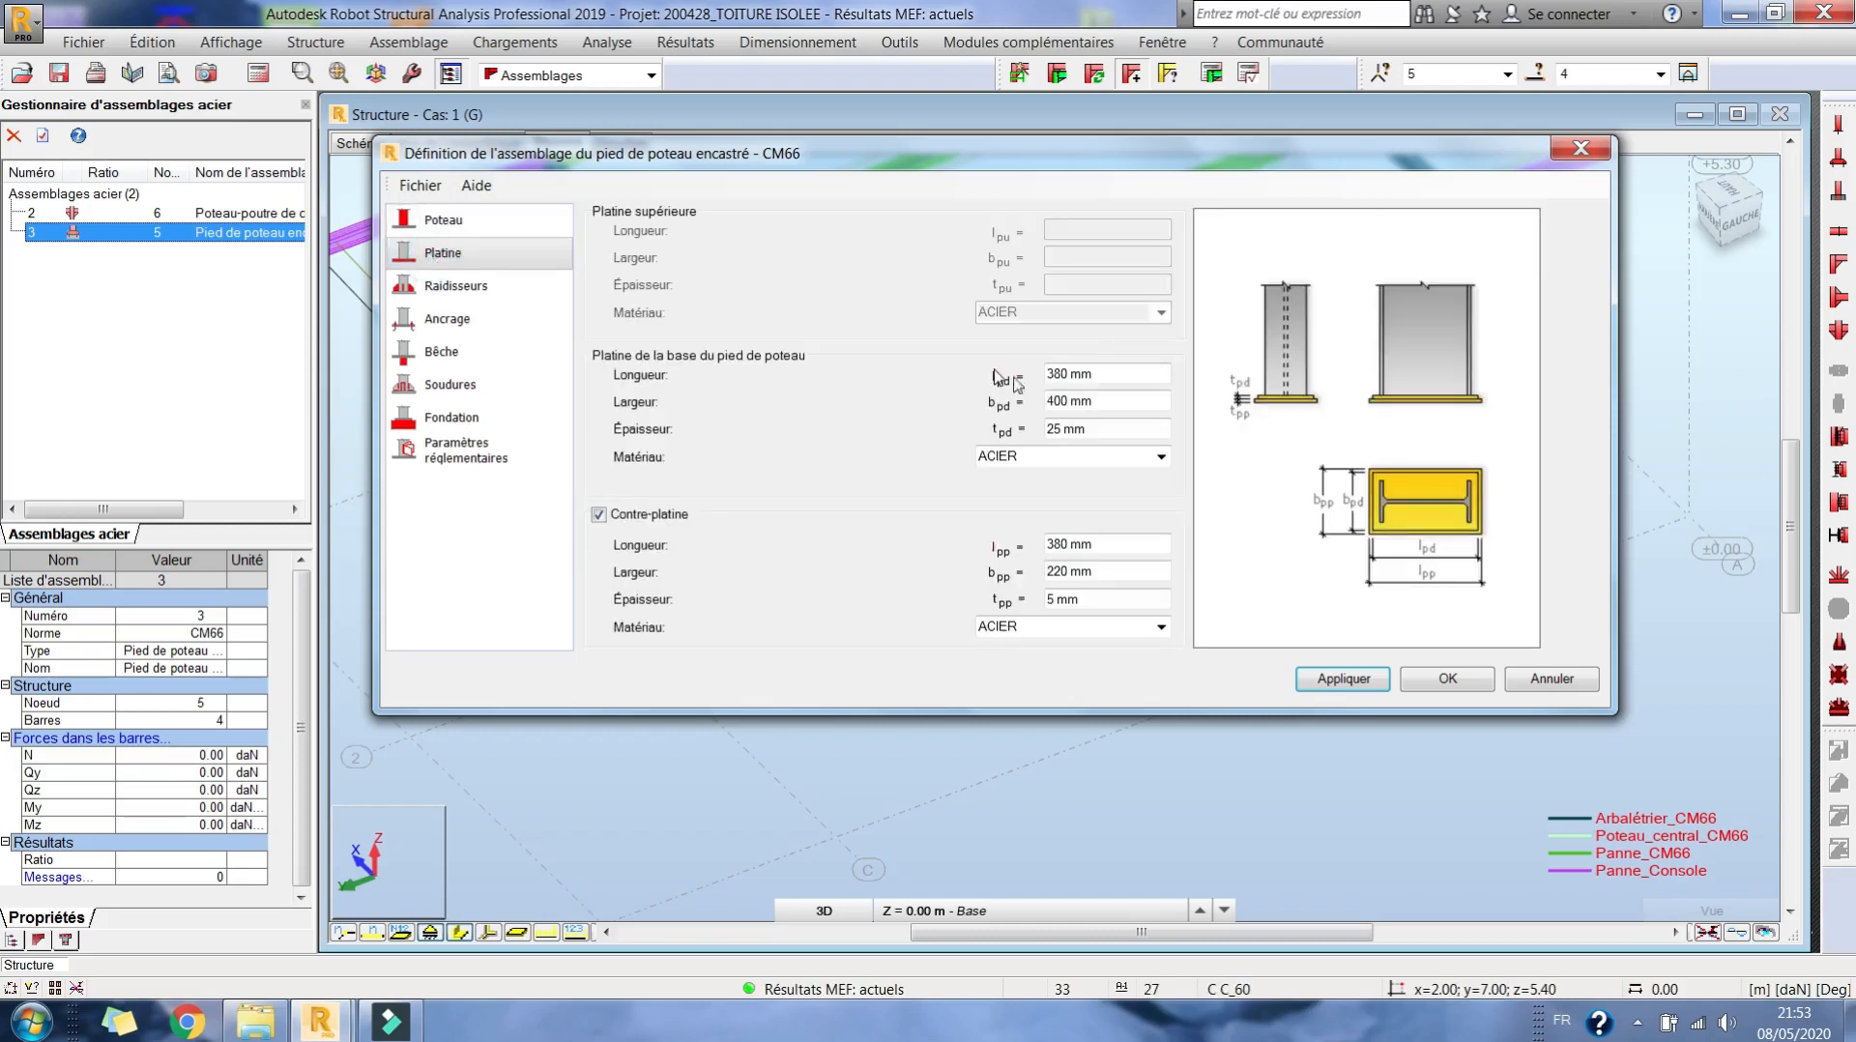
left_click(492, 220)
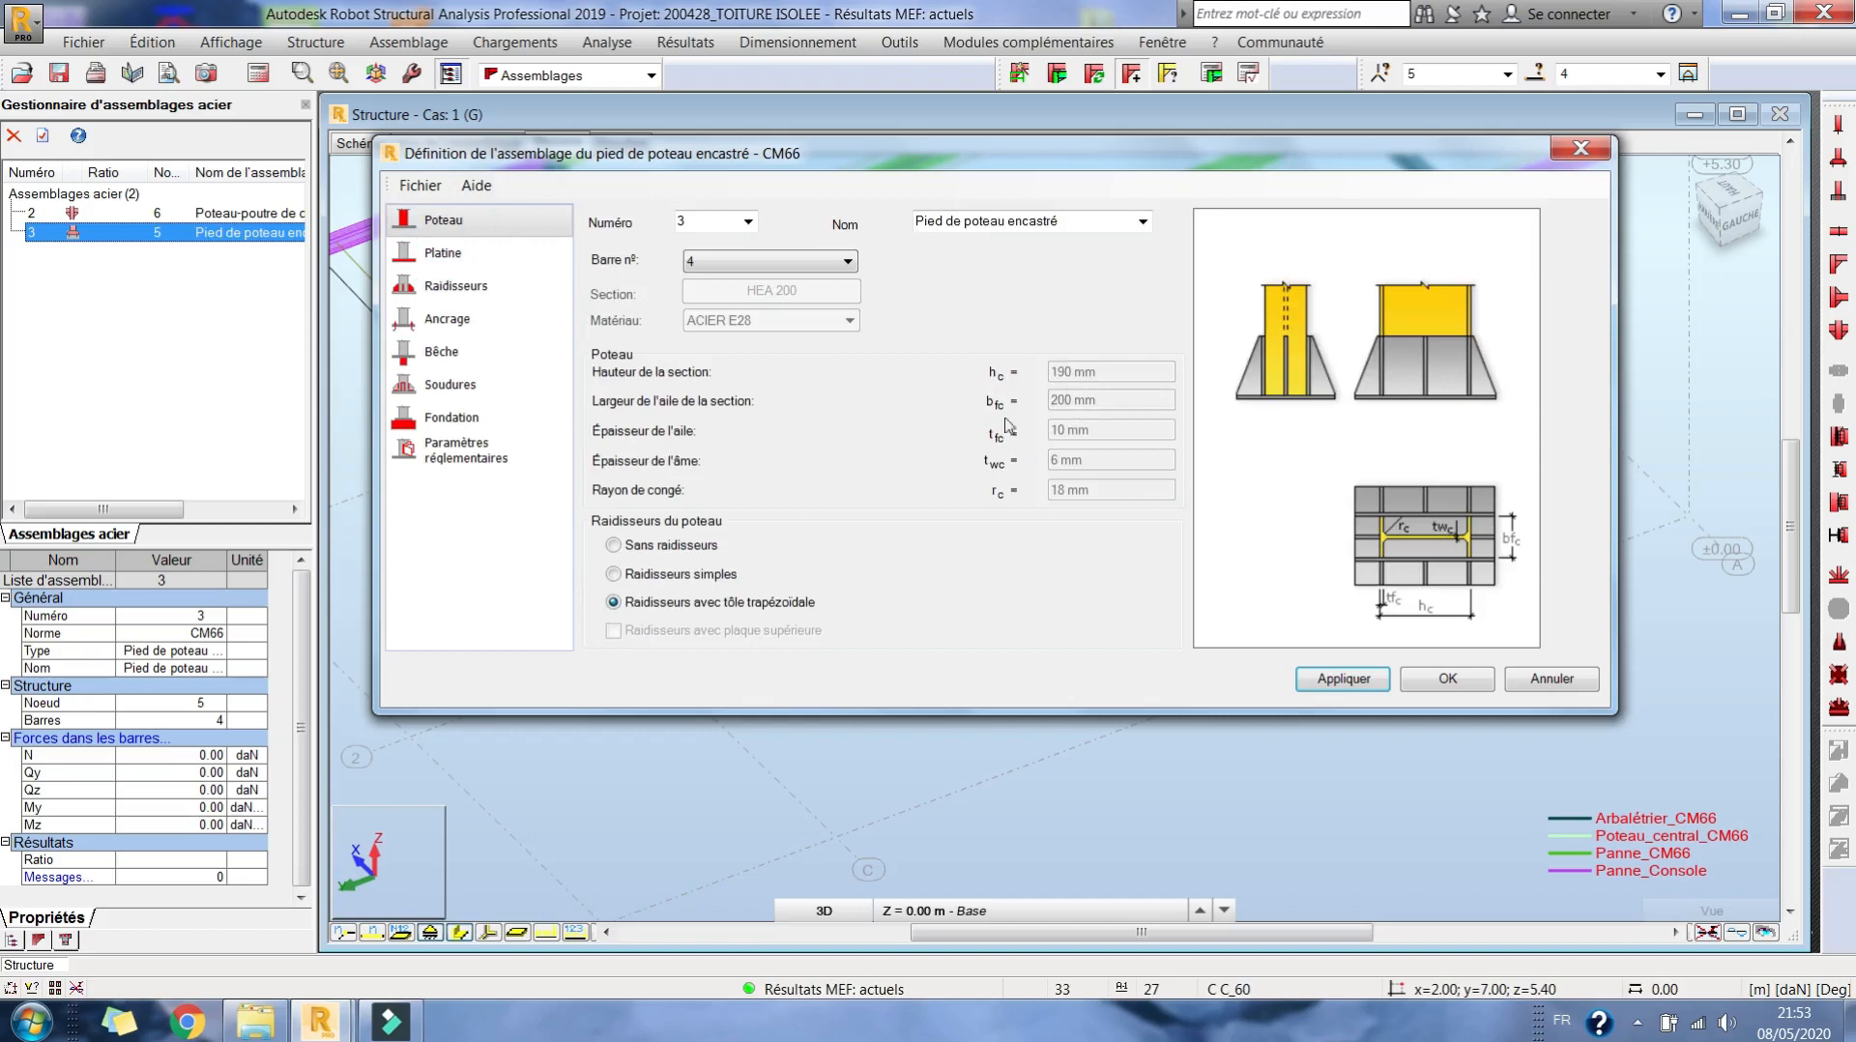
- Set the length of the column's base plate to 400 mm
left_click(486, 255)
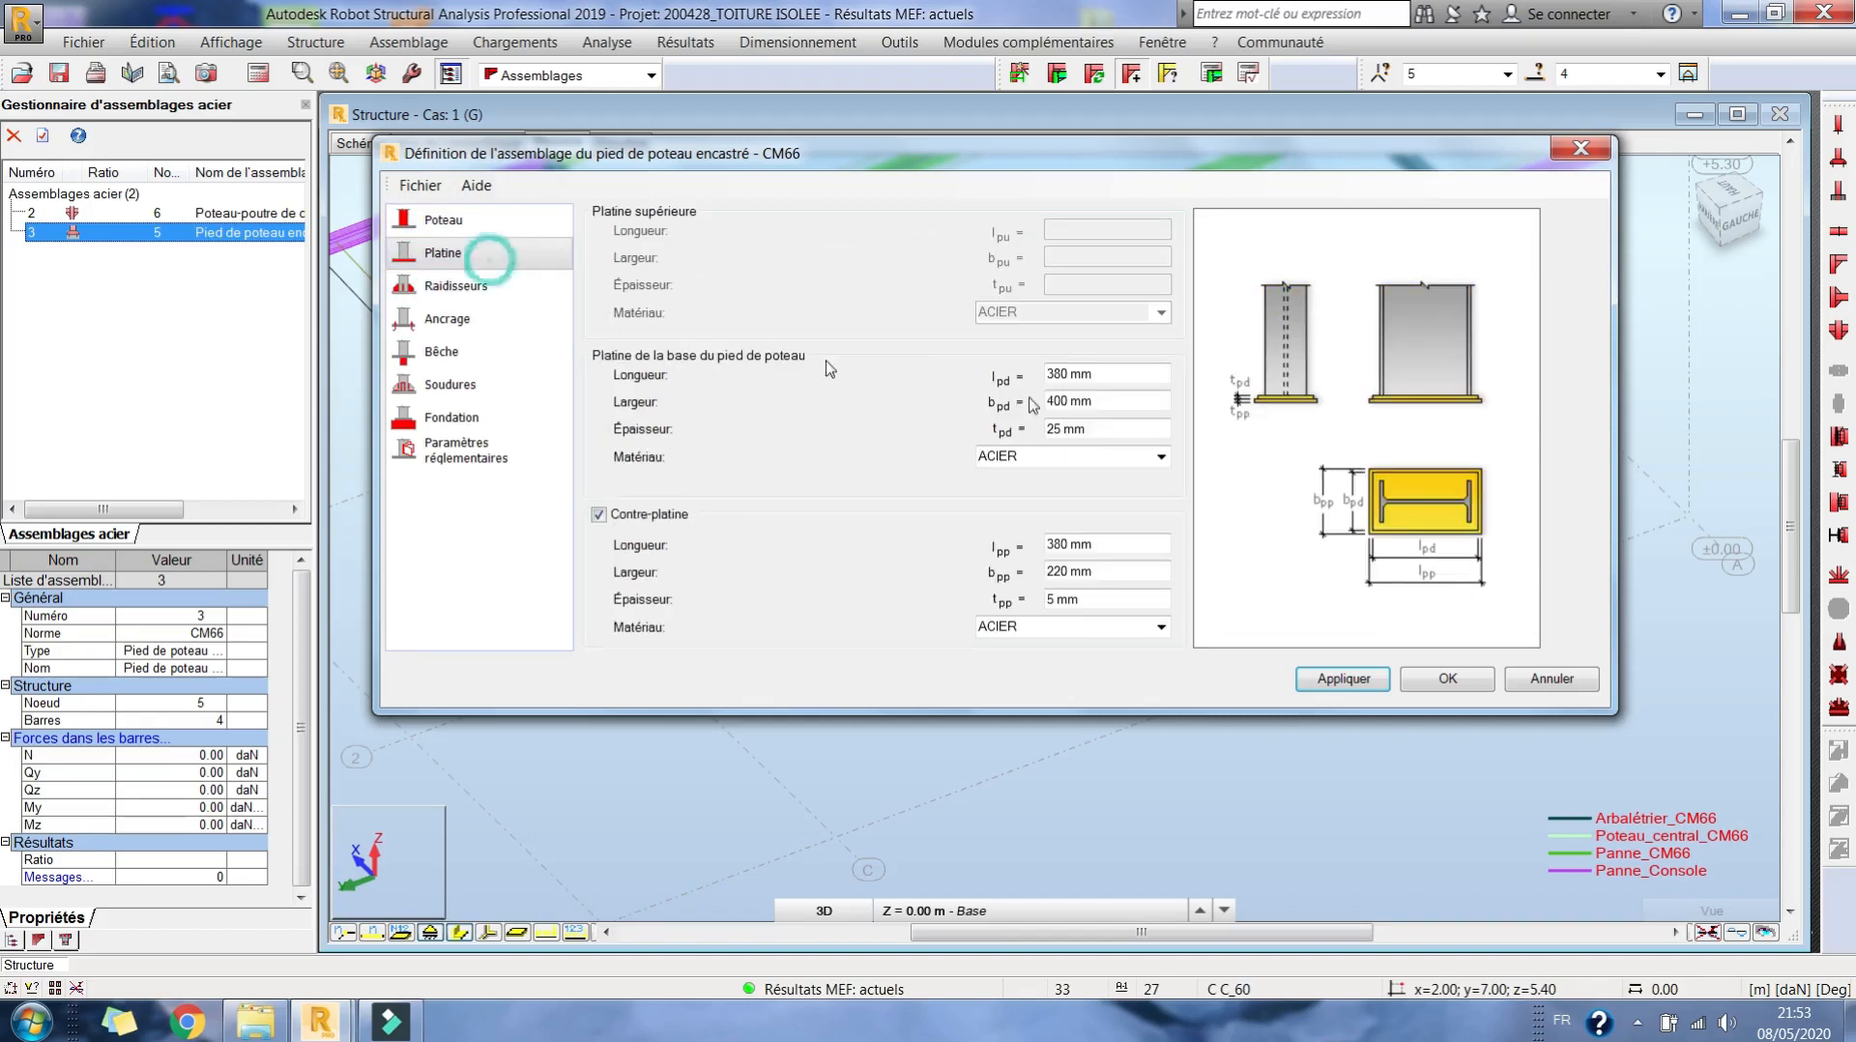
left_click(1125, 375)
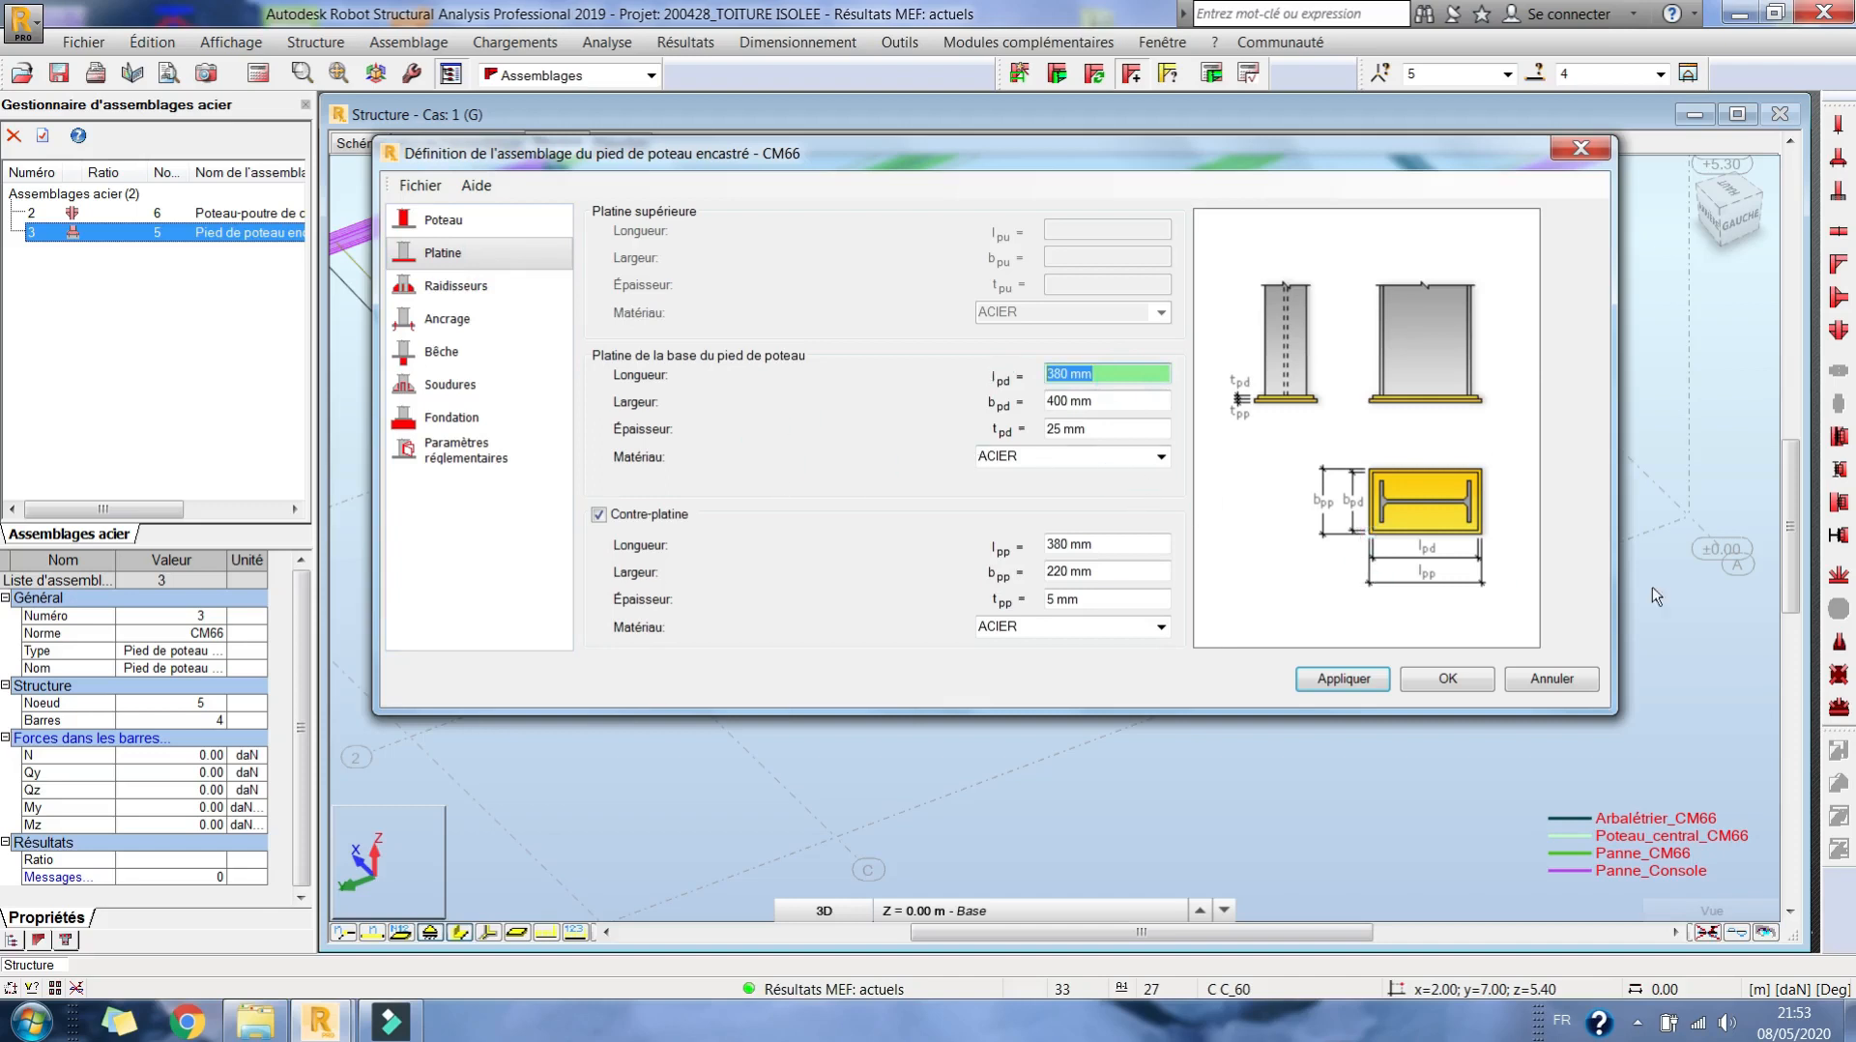
type("400")
key("Caps_Lock")
key("Tab")
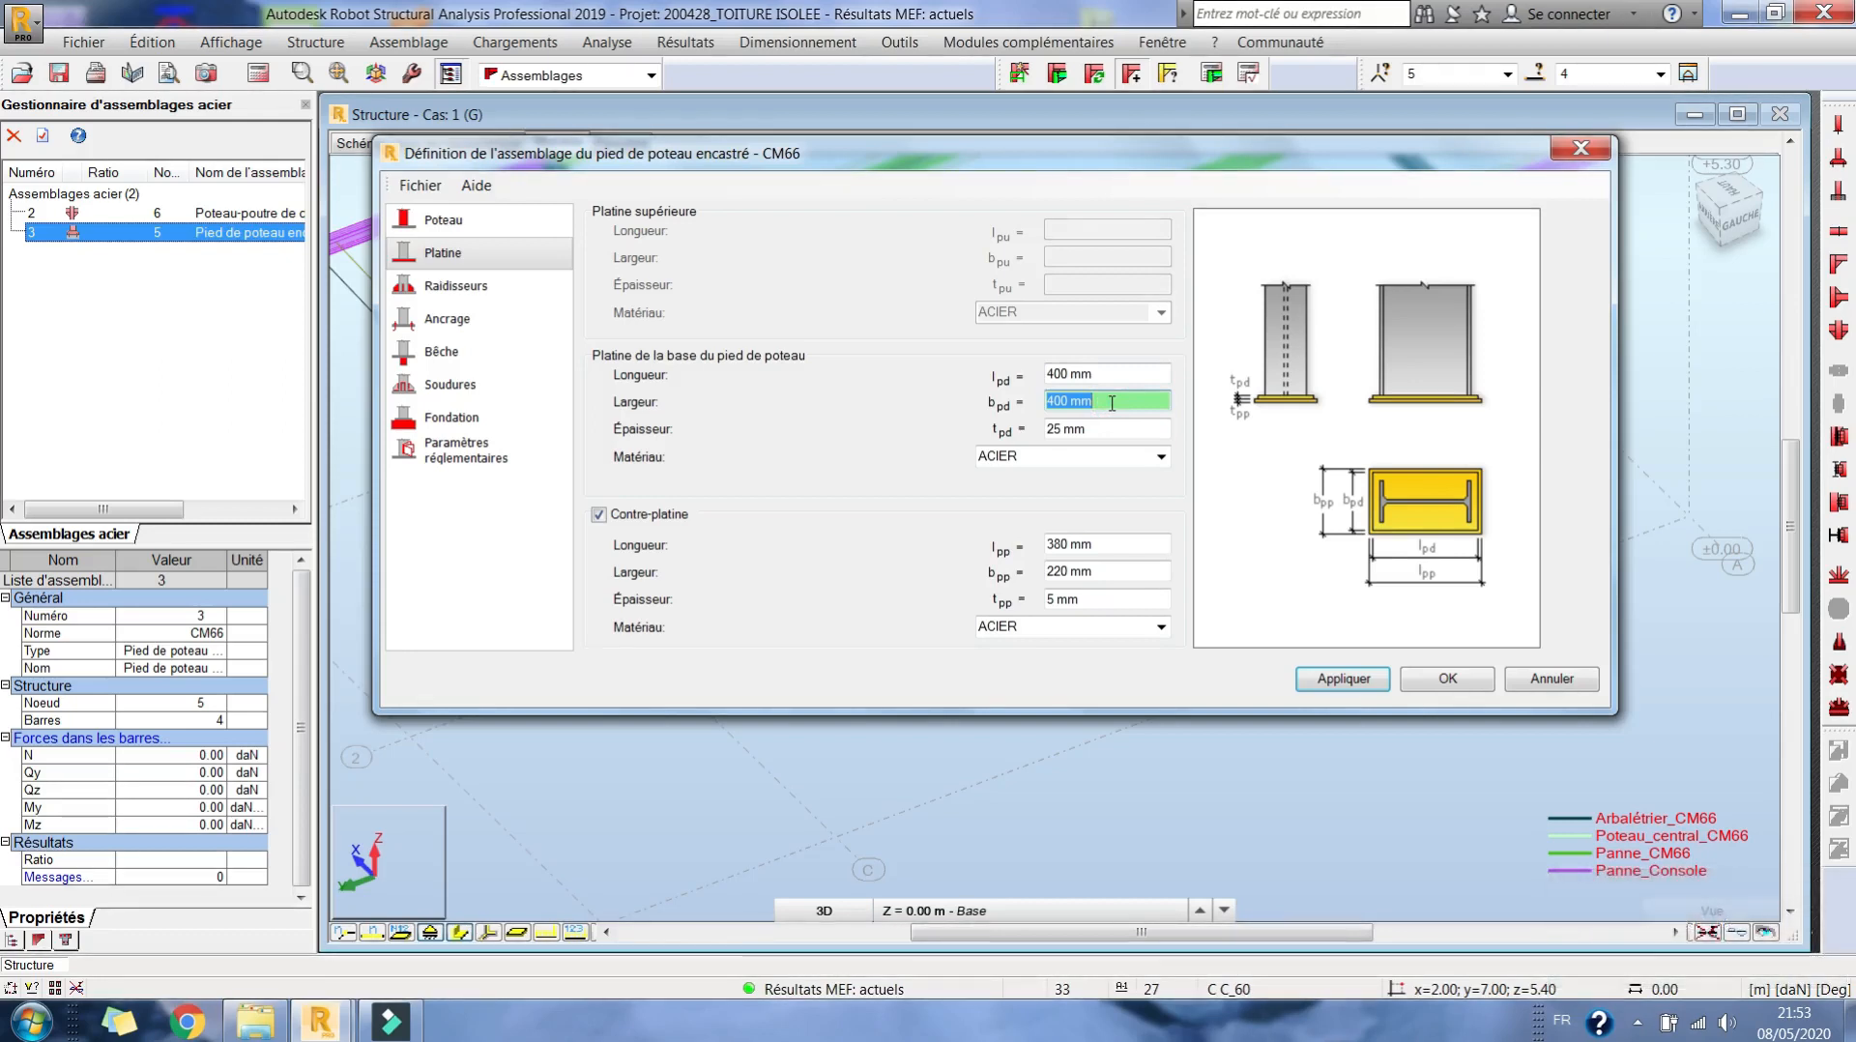
key("Tab")
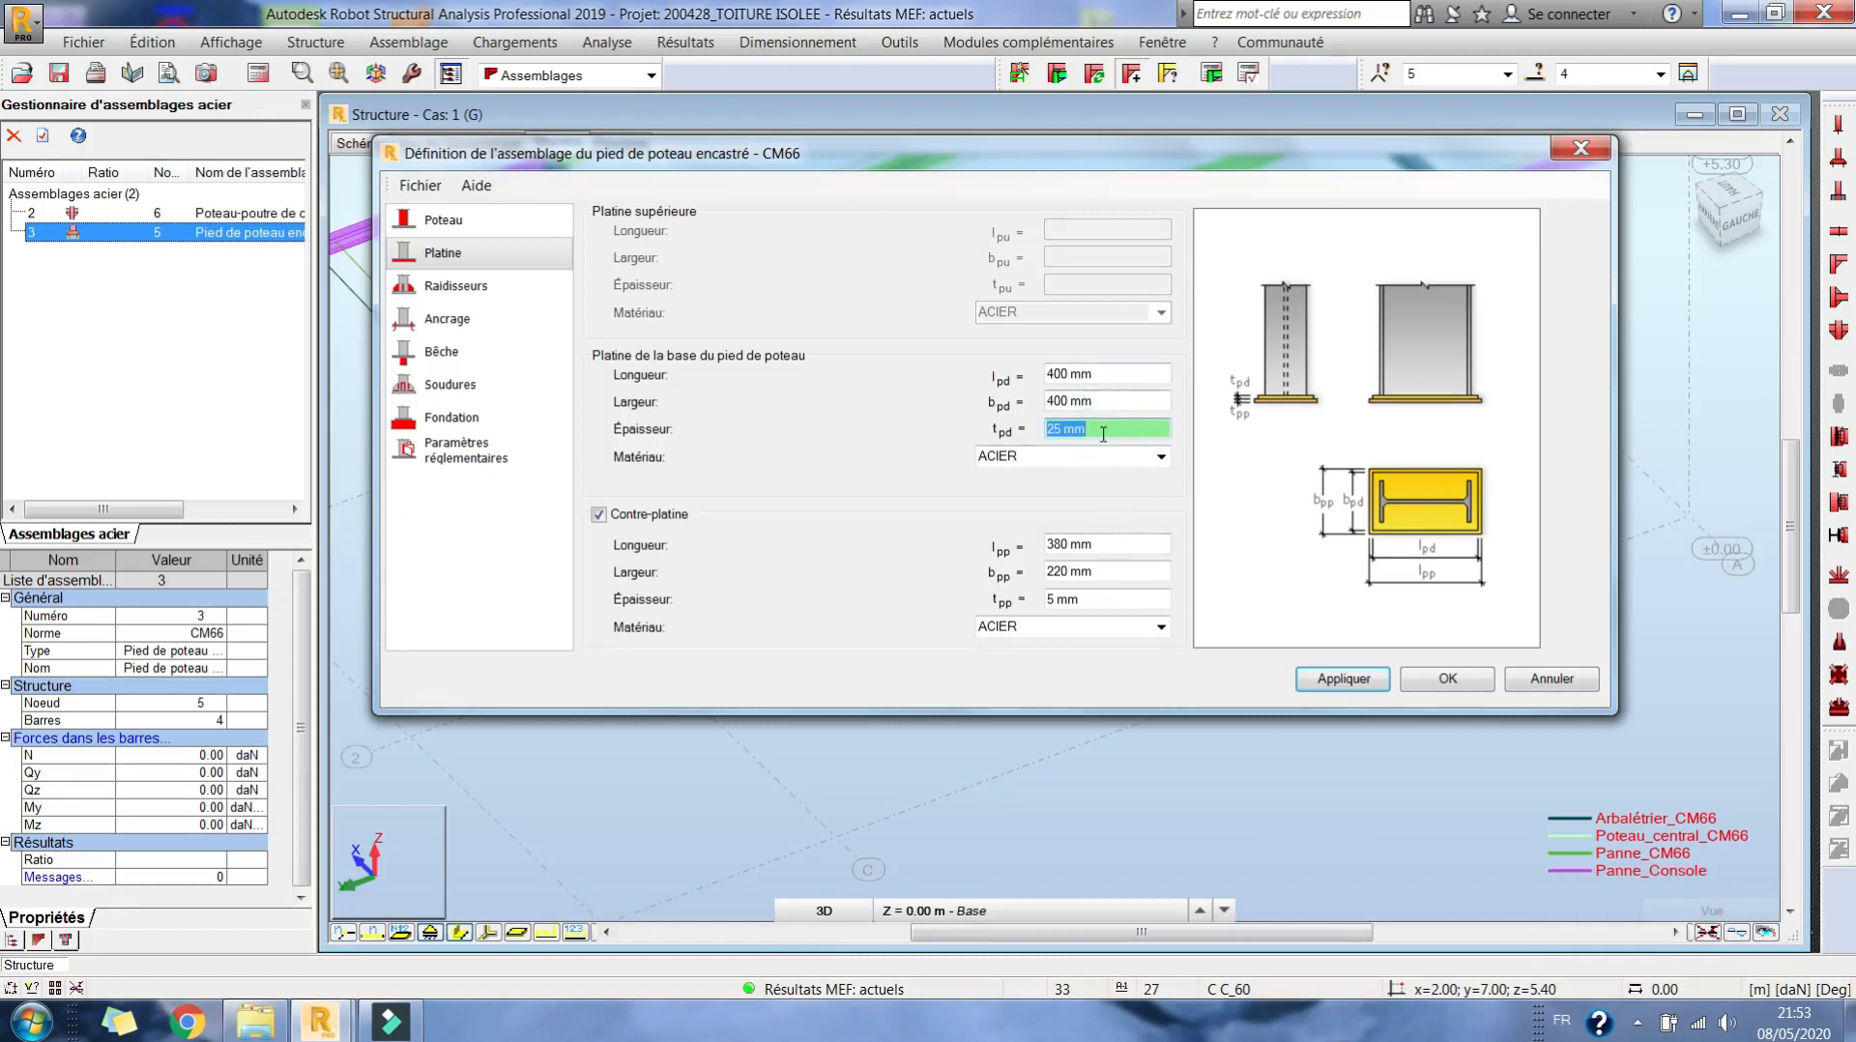
- Set the counter-plate's (Contre-platine) length and width to 400 mm each
key("Tab")
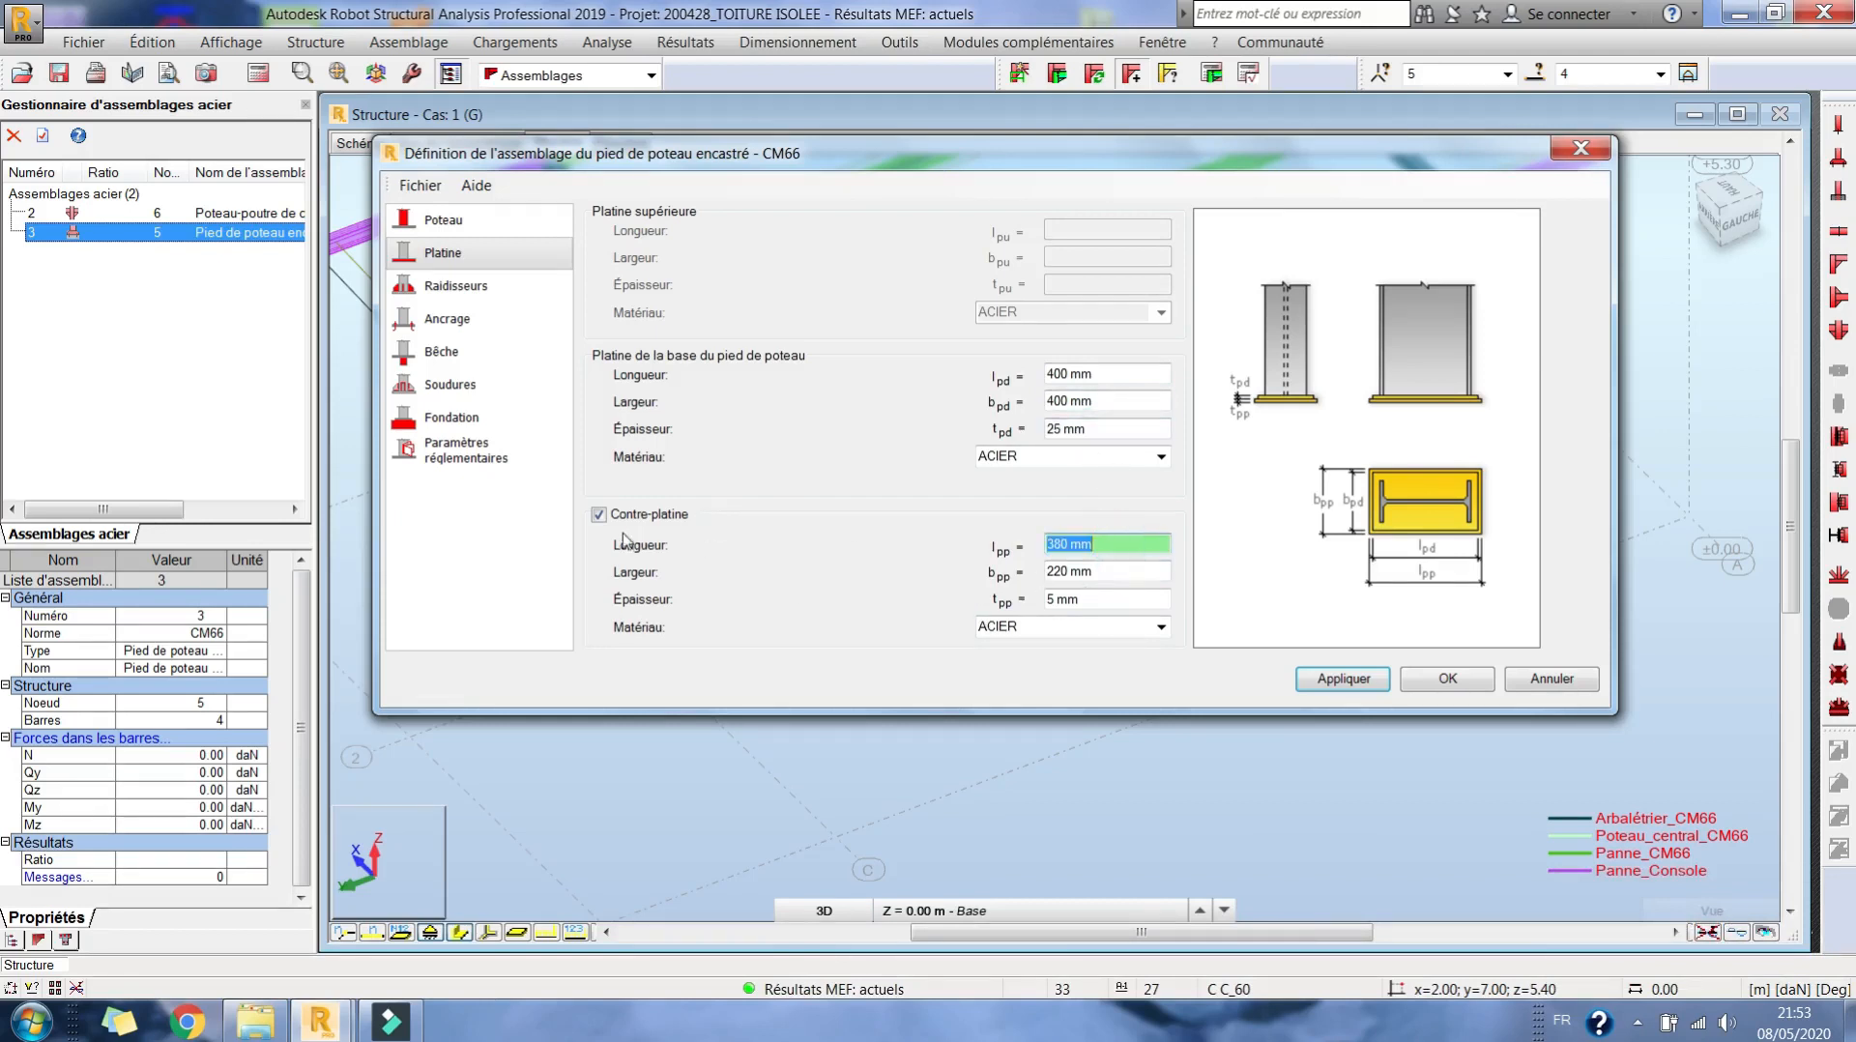
type("400")
key("Tab")
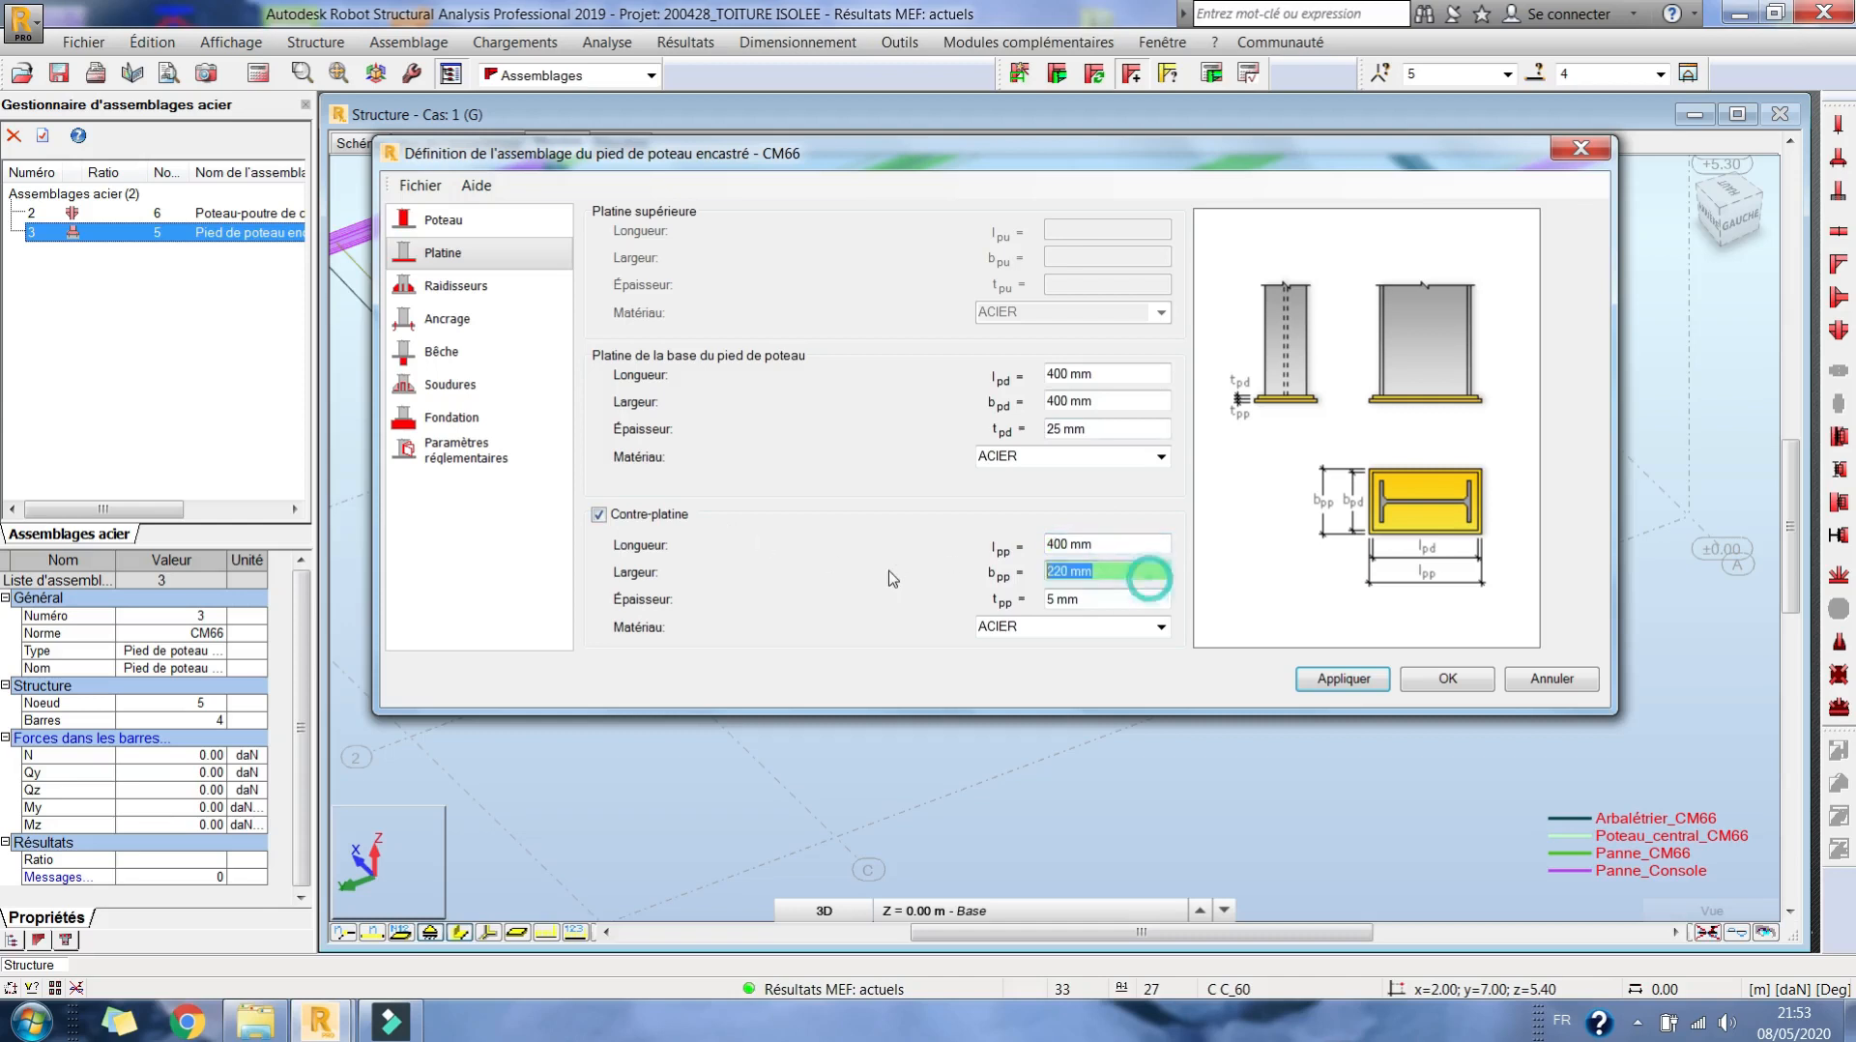
type("400")
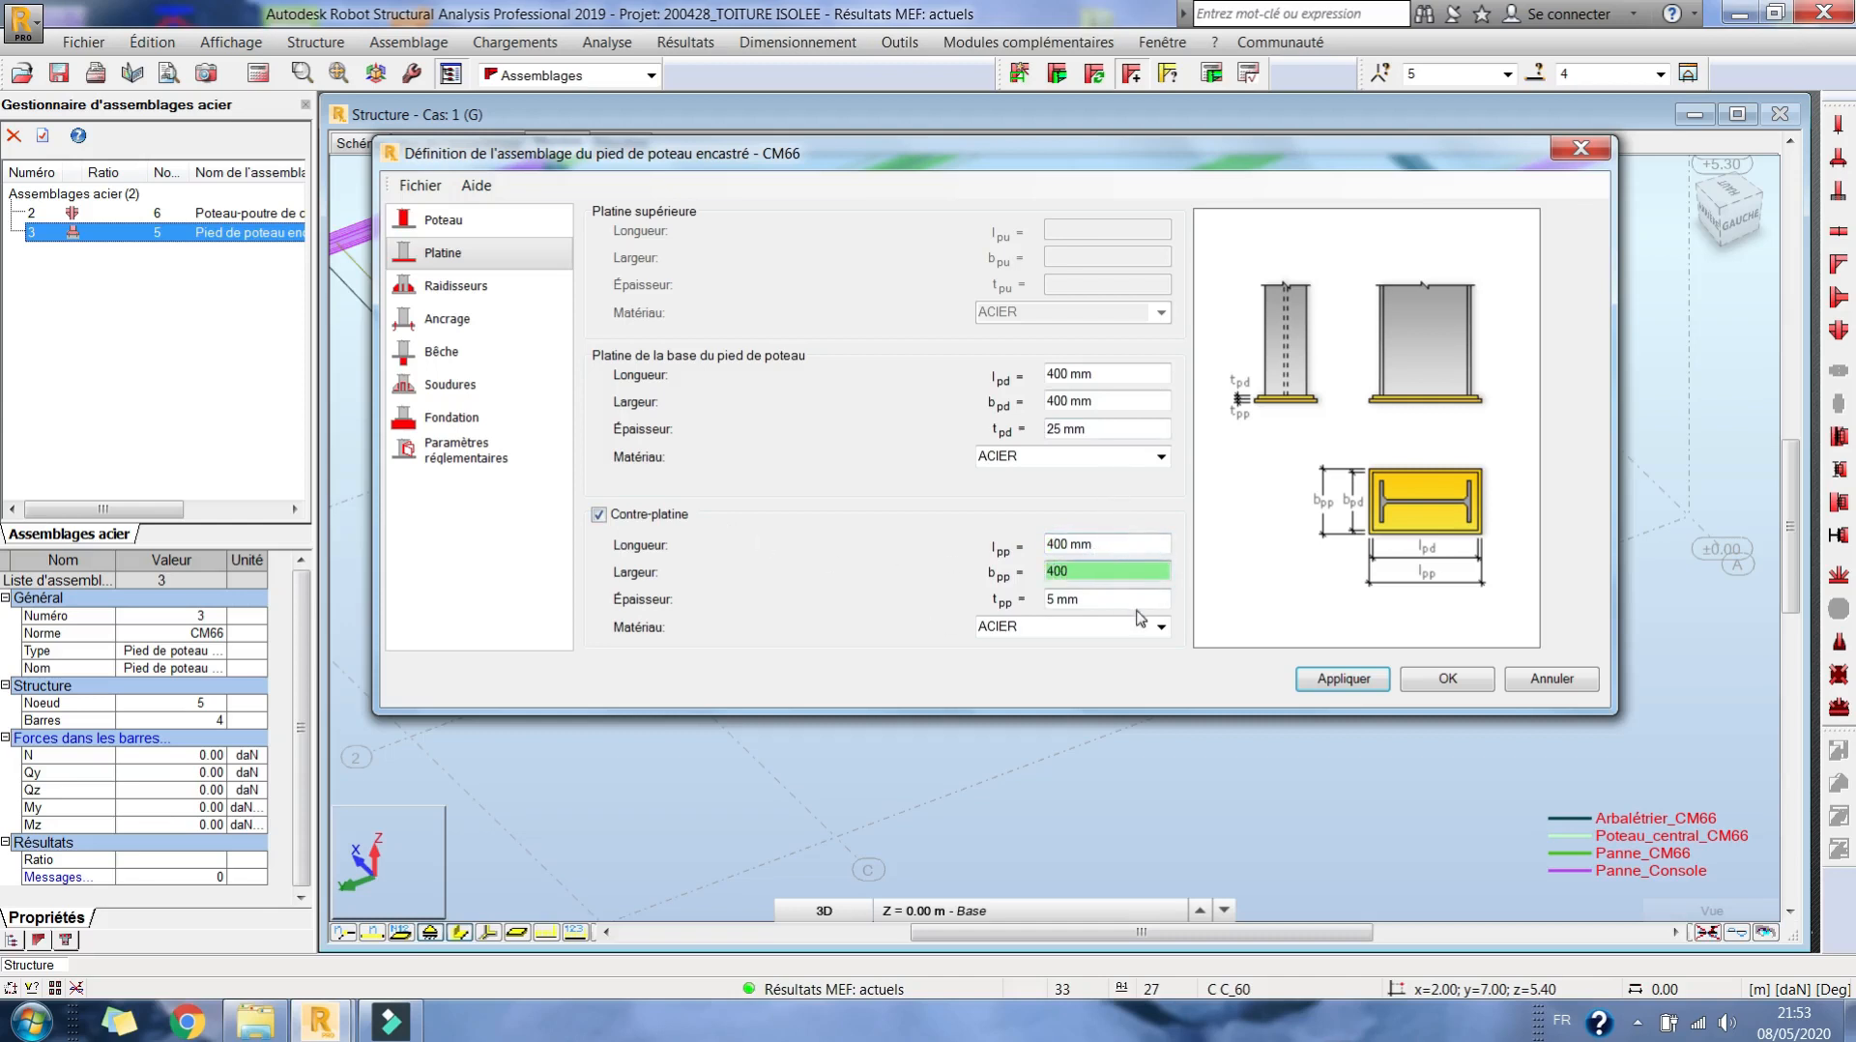
left_click_drag(1093, 544, 875, 526)
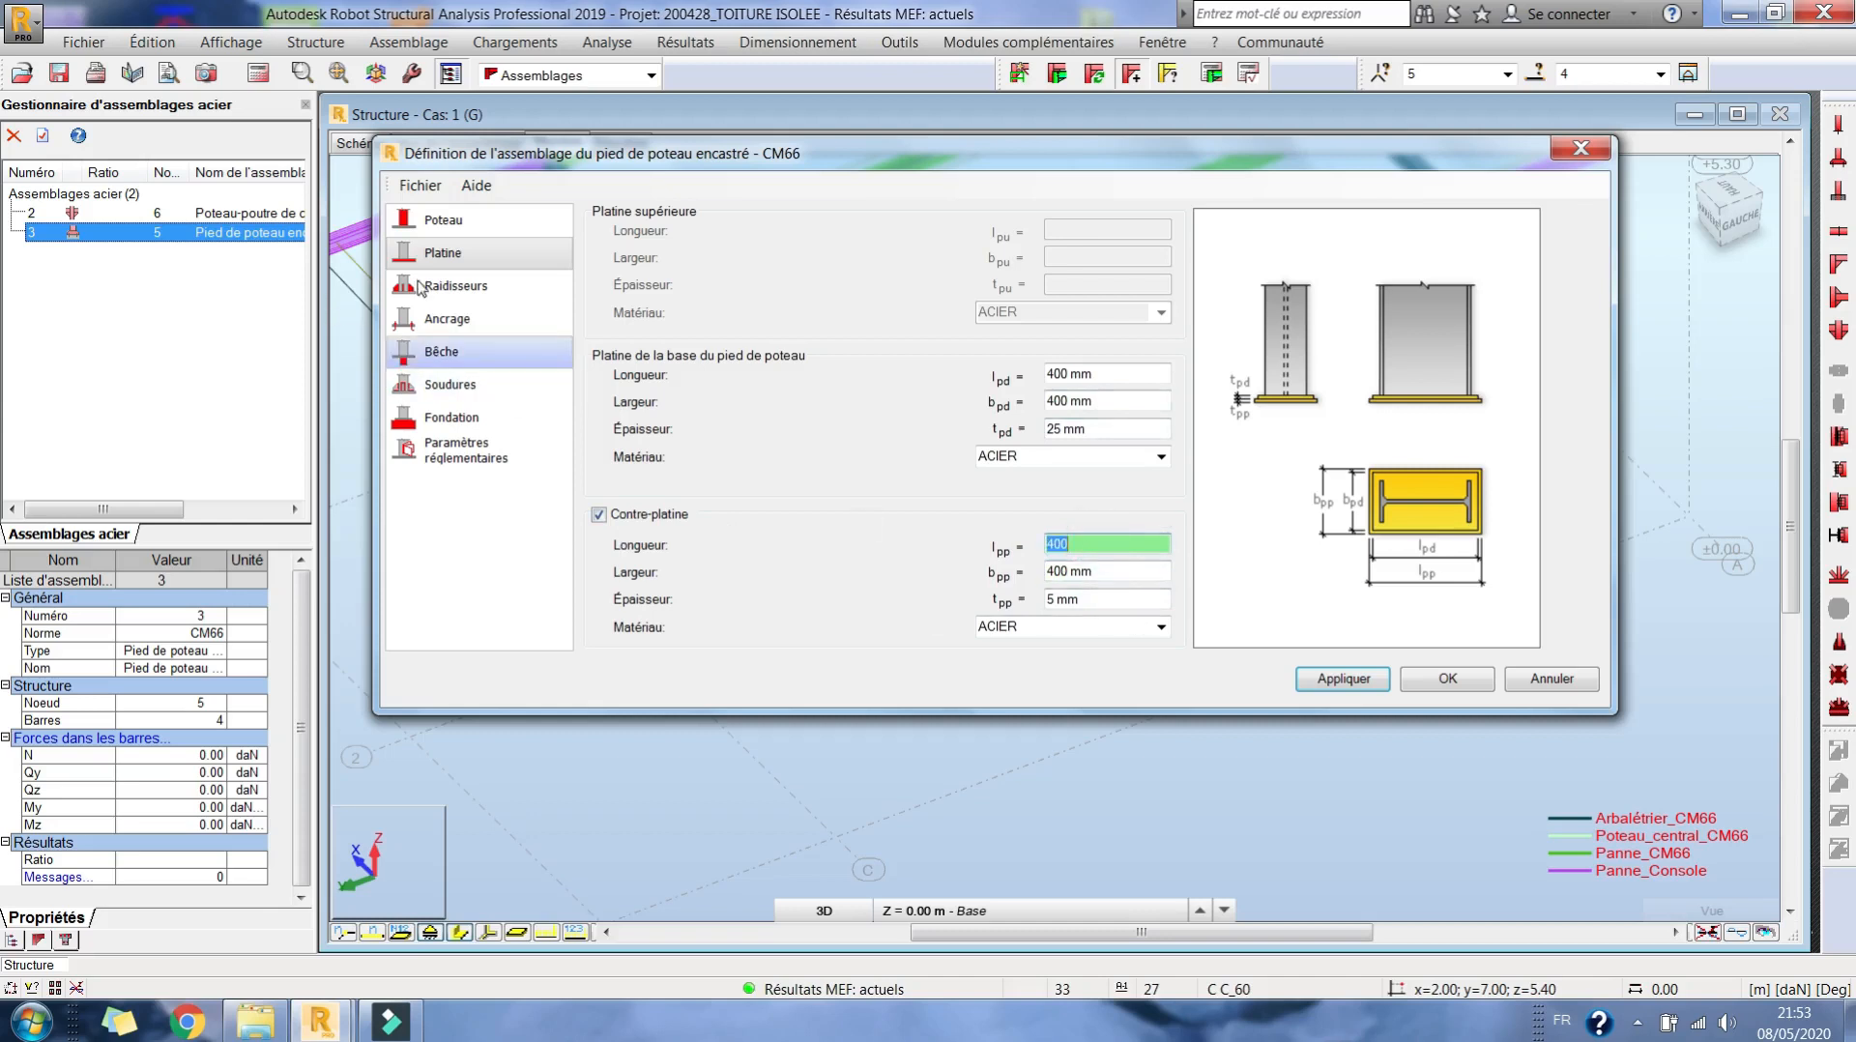
left_click(454, 288)
left_click(1160, 276)
left_click(1166, 275)
- Set the widths of both the base plate and the counter-plate to 220 mm
left_click(425, 256)
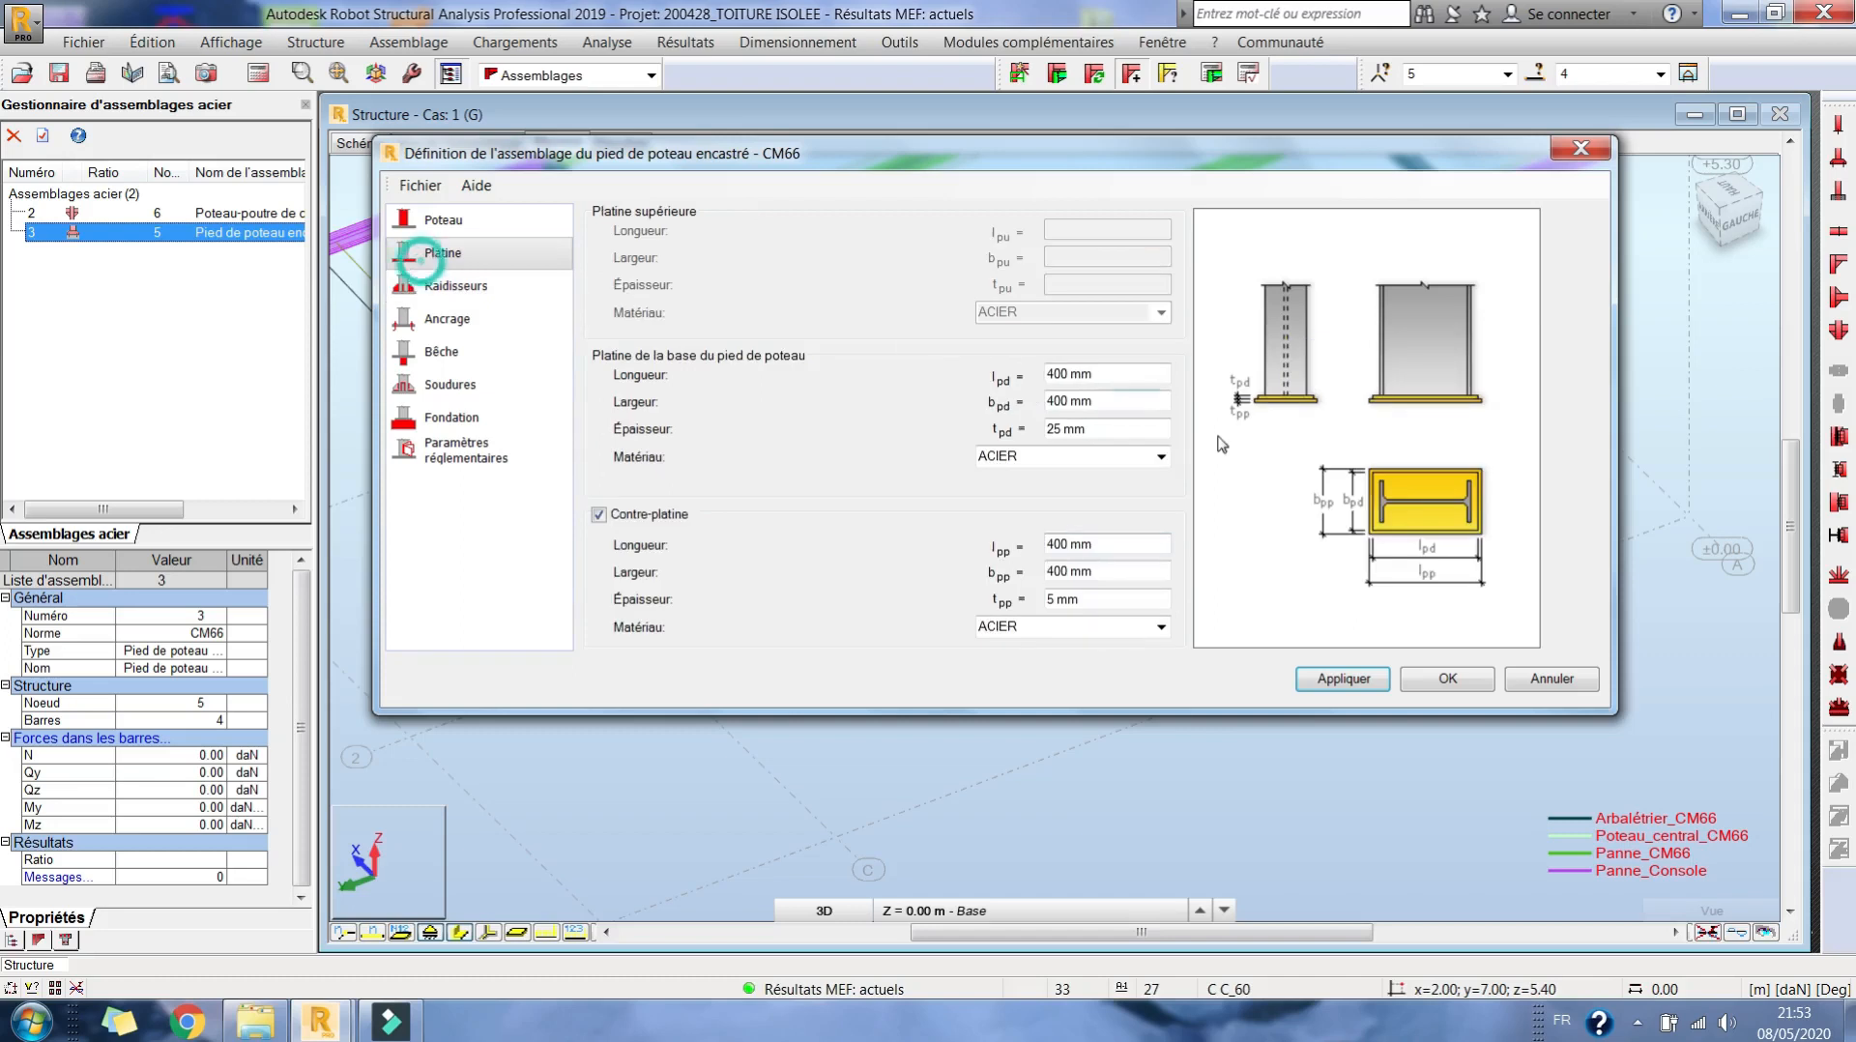
left_click_drag(1107, 401, 963, 397)
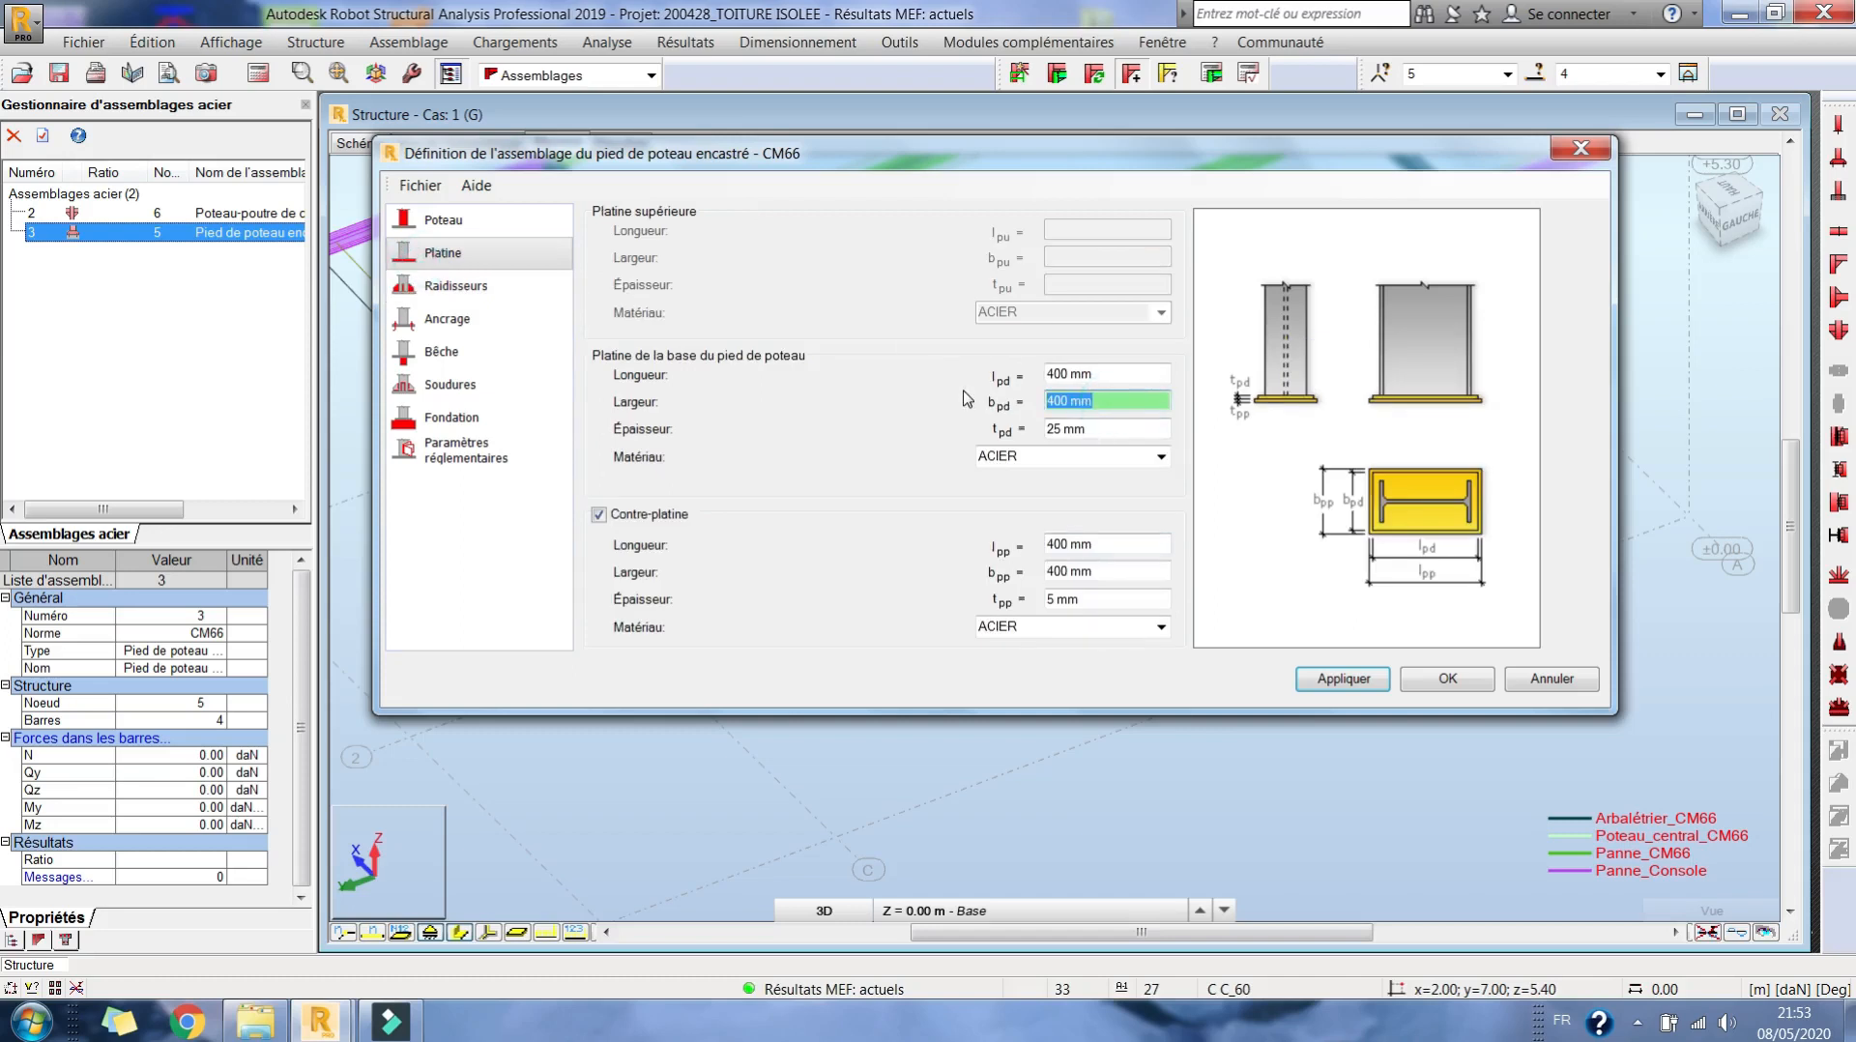
type("220")
key("Tab")
left_click_drag(1127, 576, 964, 576)
type("2")
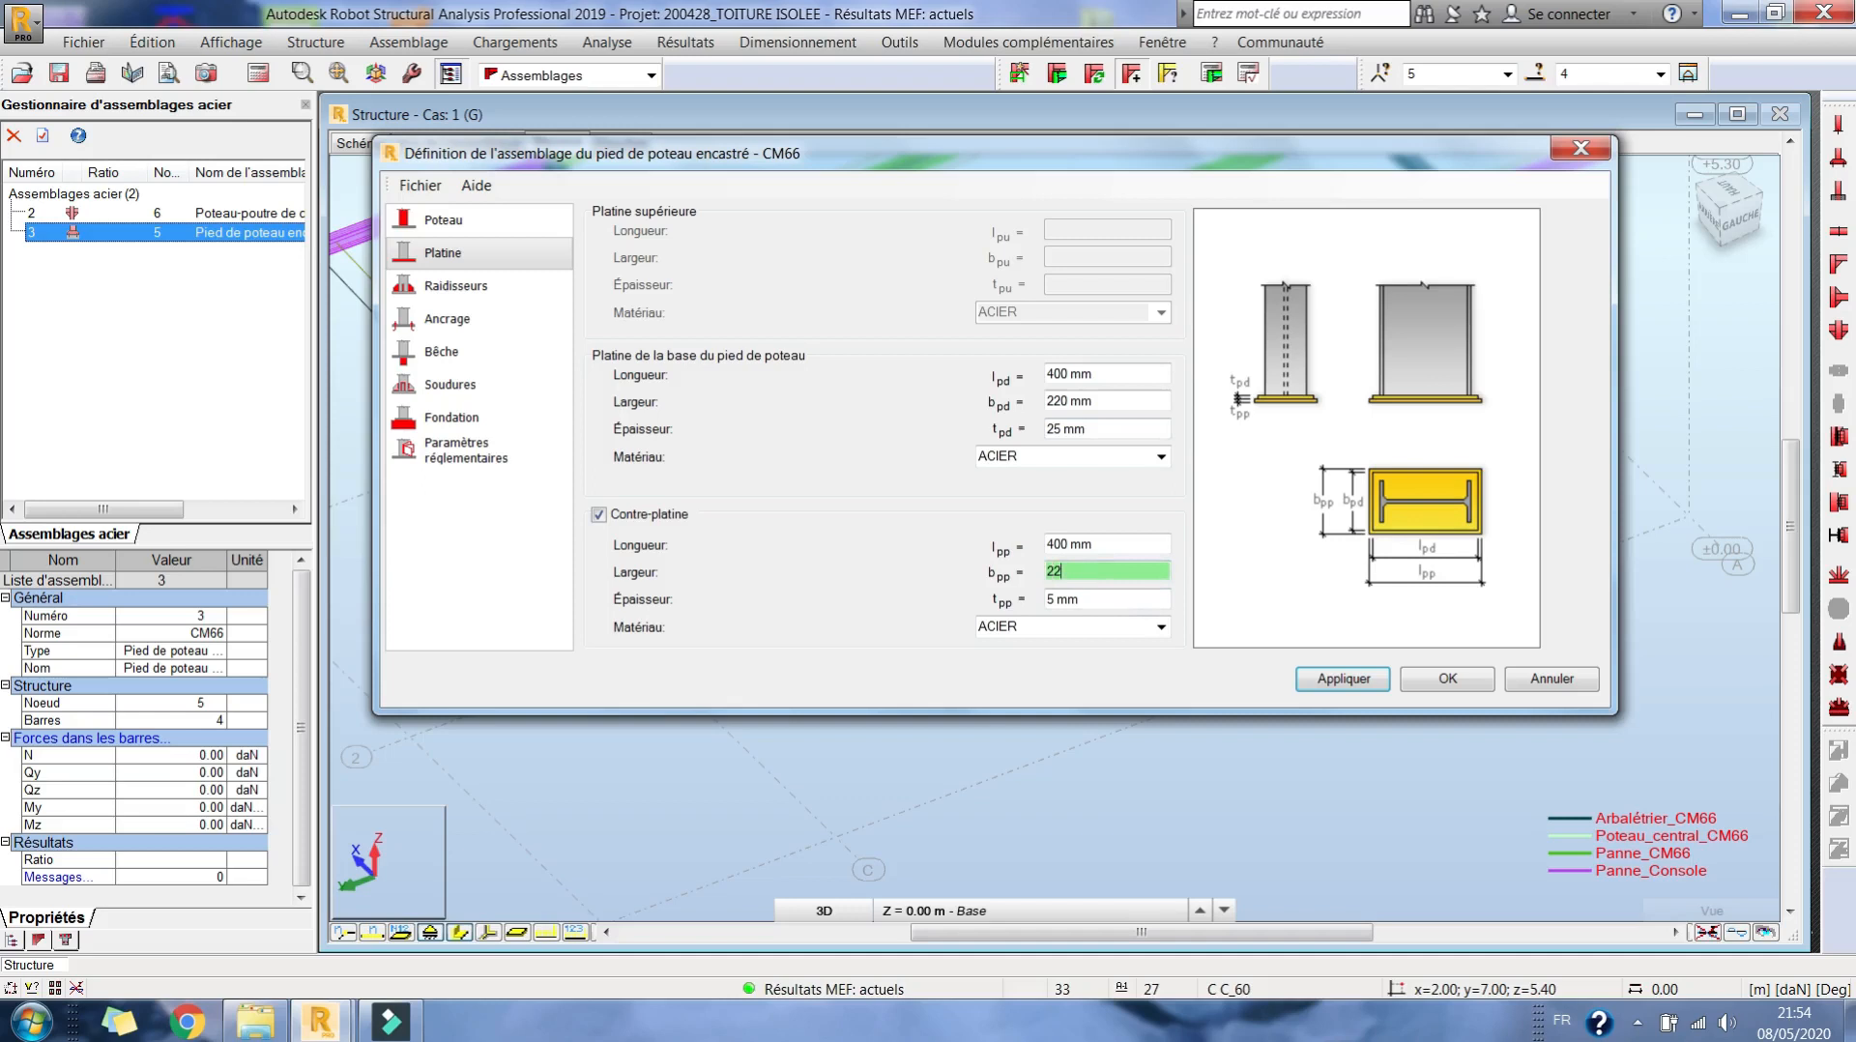
- Set the column base stiffeners' length to 400 mm and their height to 200 mm
left_click(454, 285)
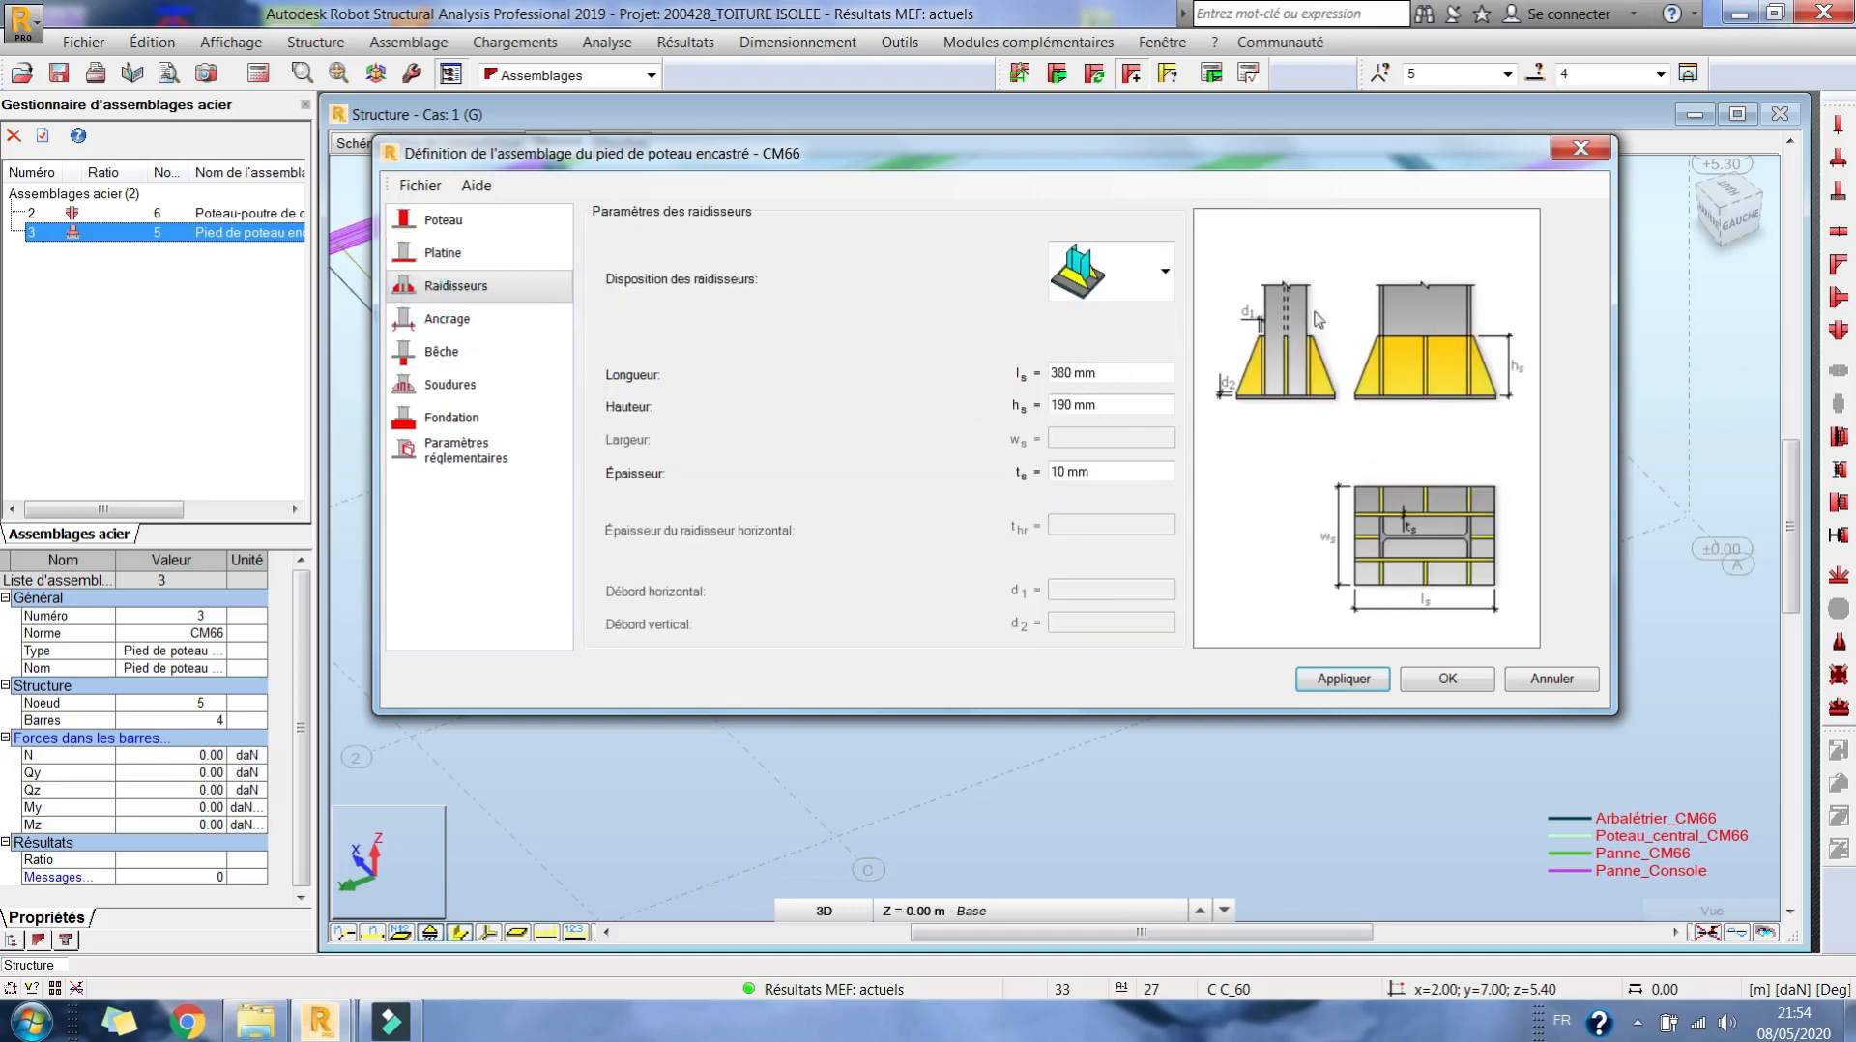
left_click(1108, 295)
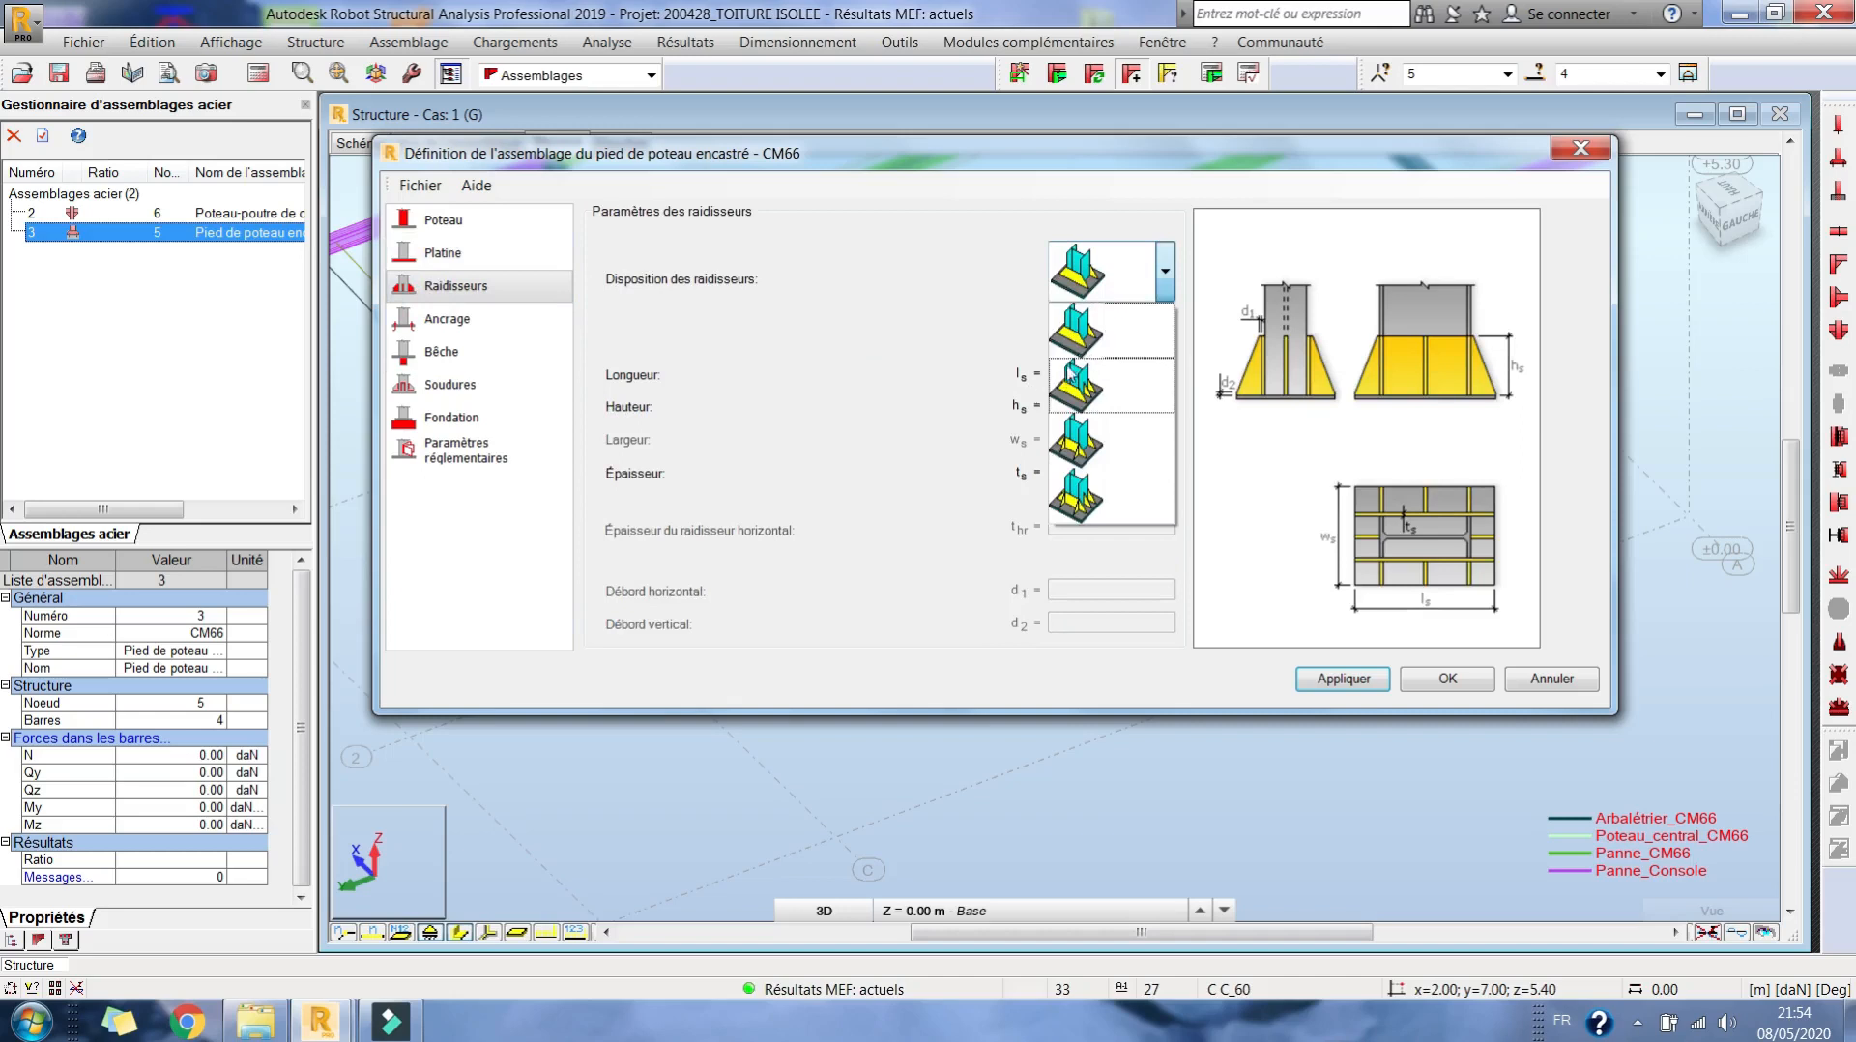
left_click(1166, 268)
left_click(1167, 268)
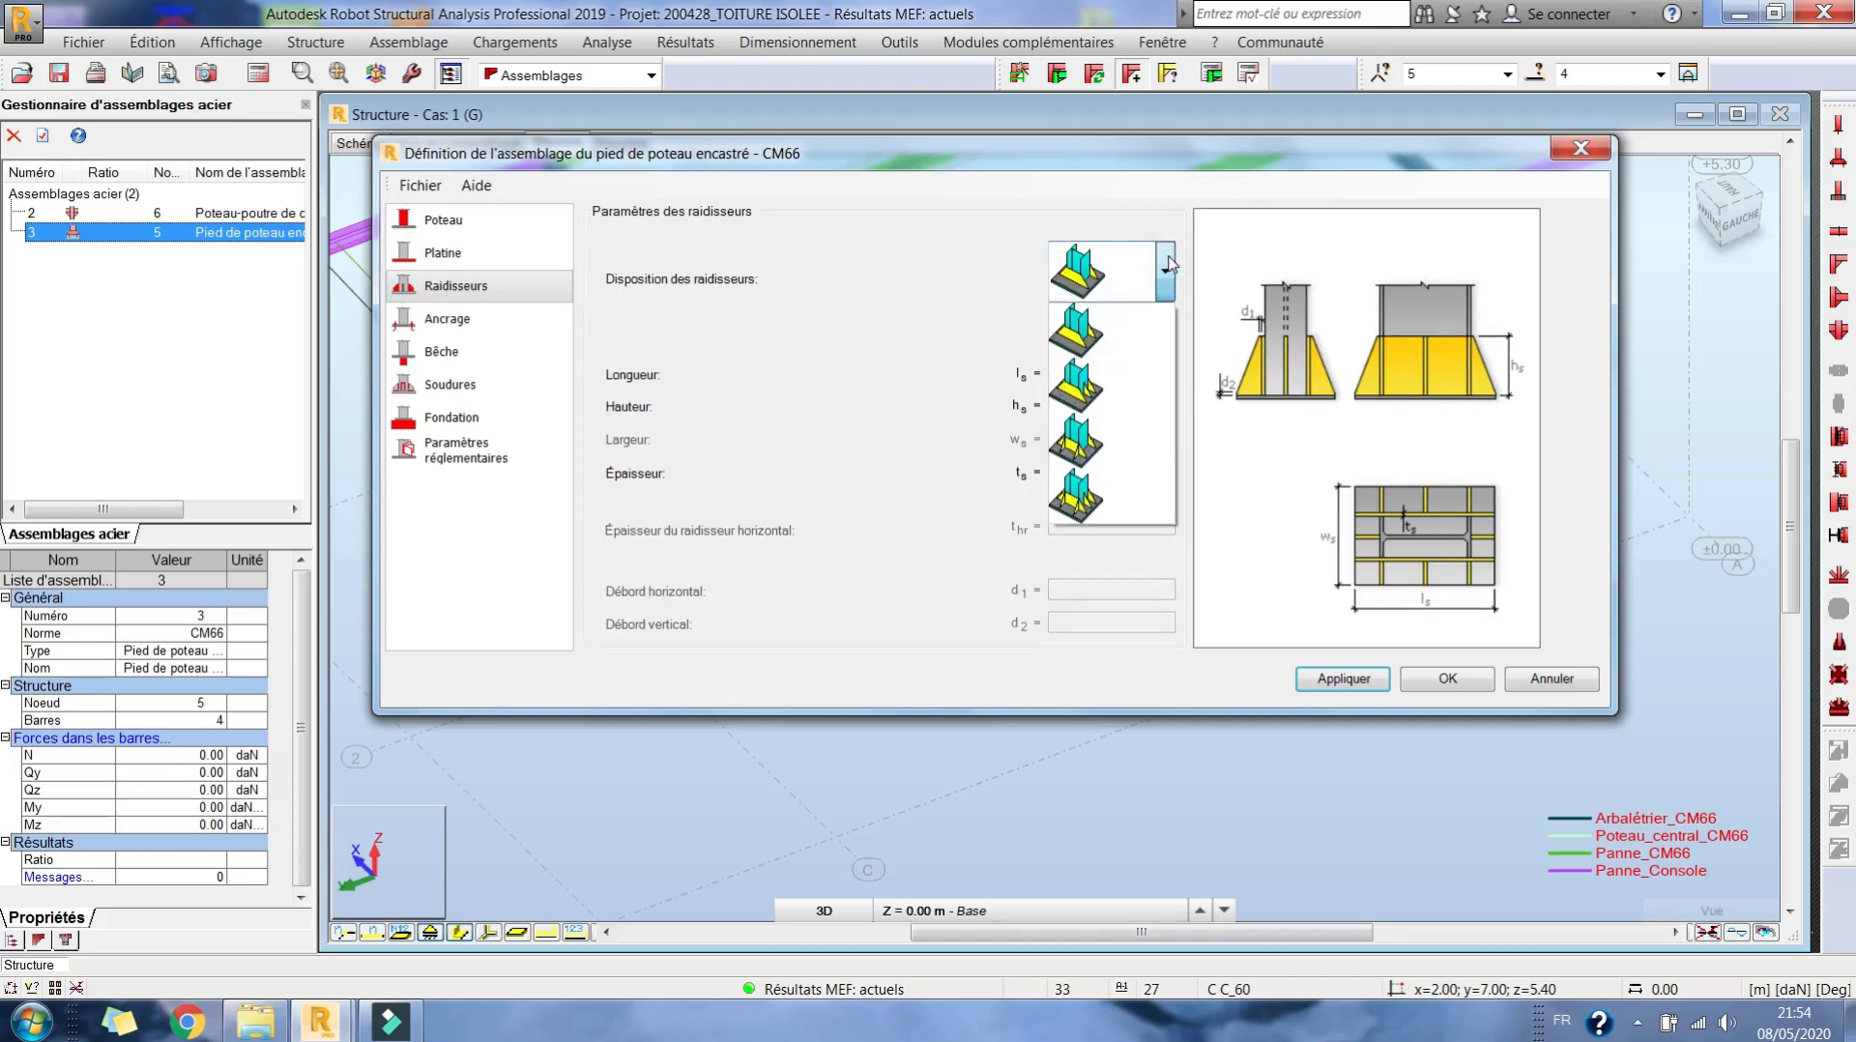
left_click(1167, 268)
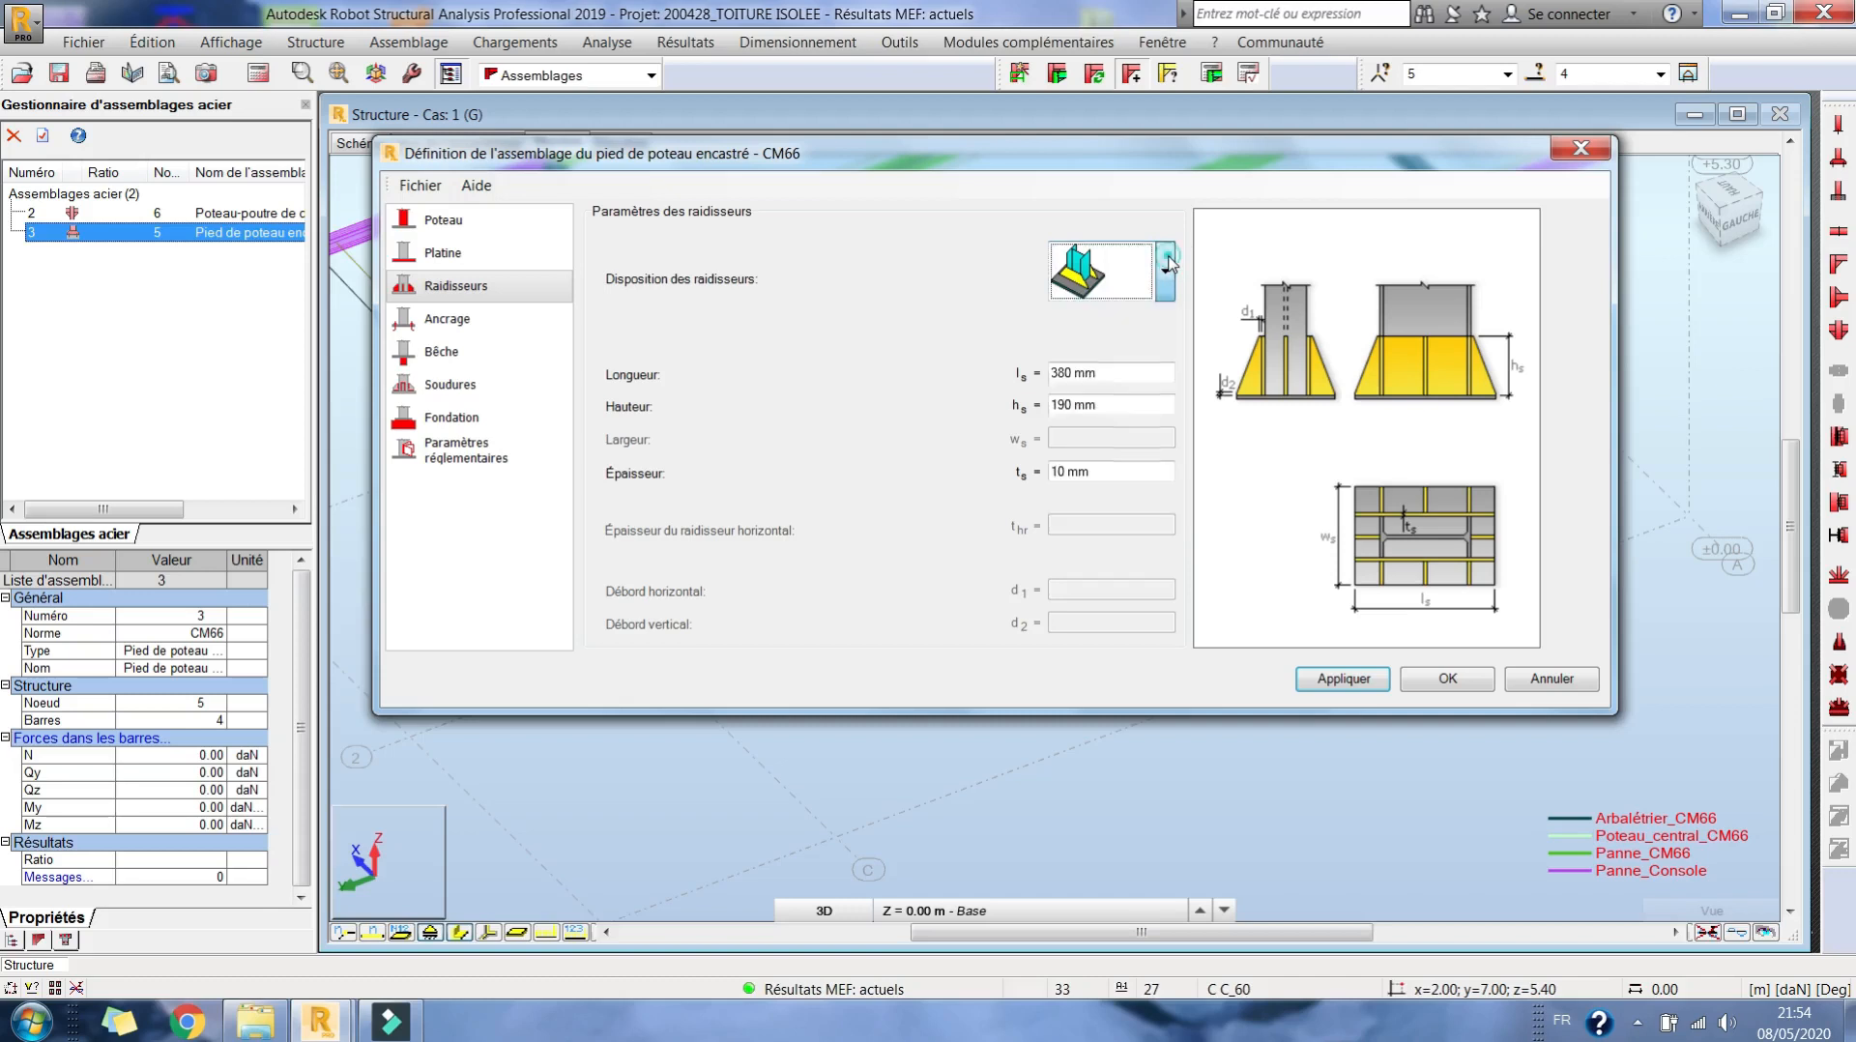
double_click(1130, 376)
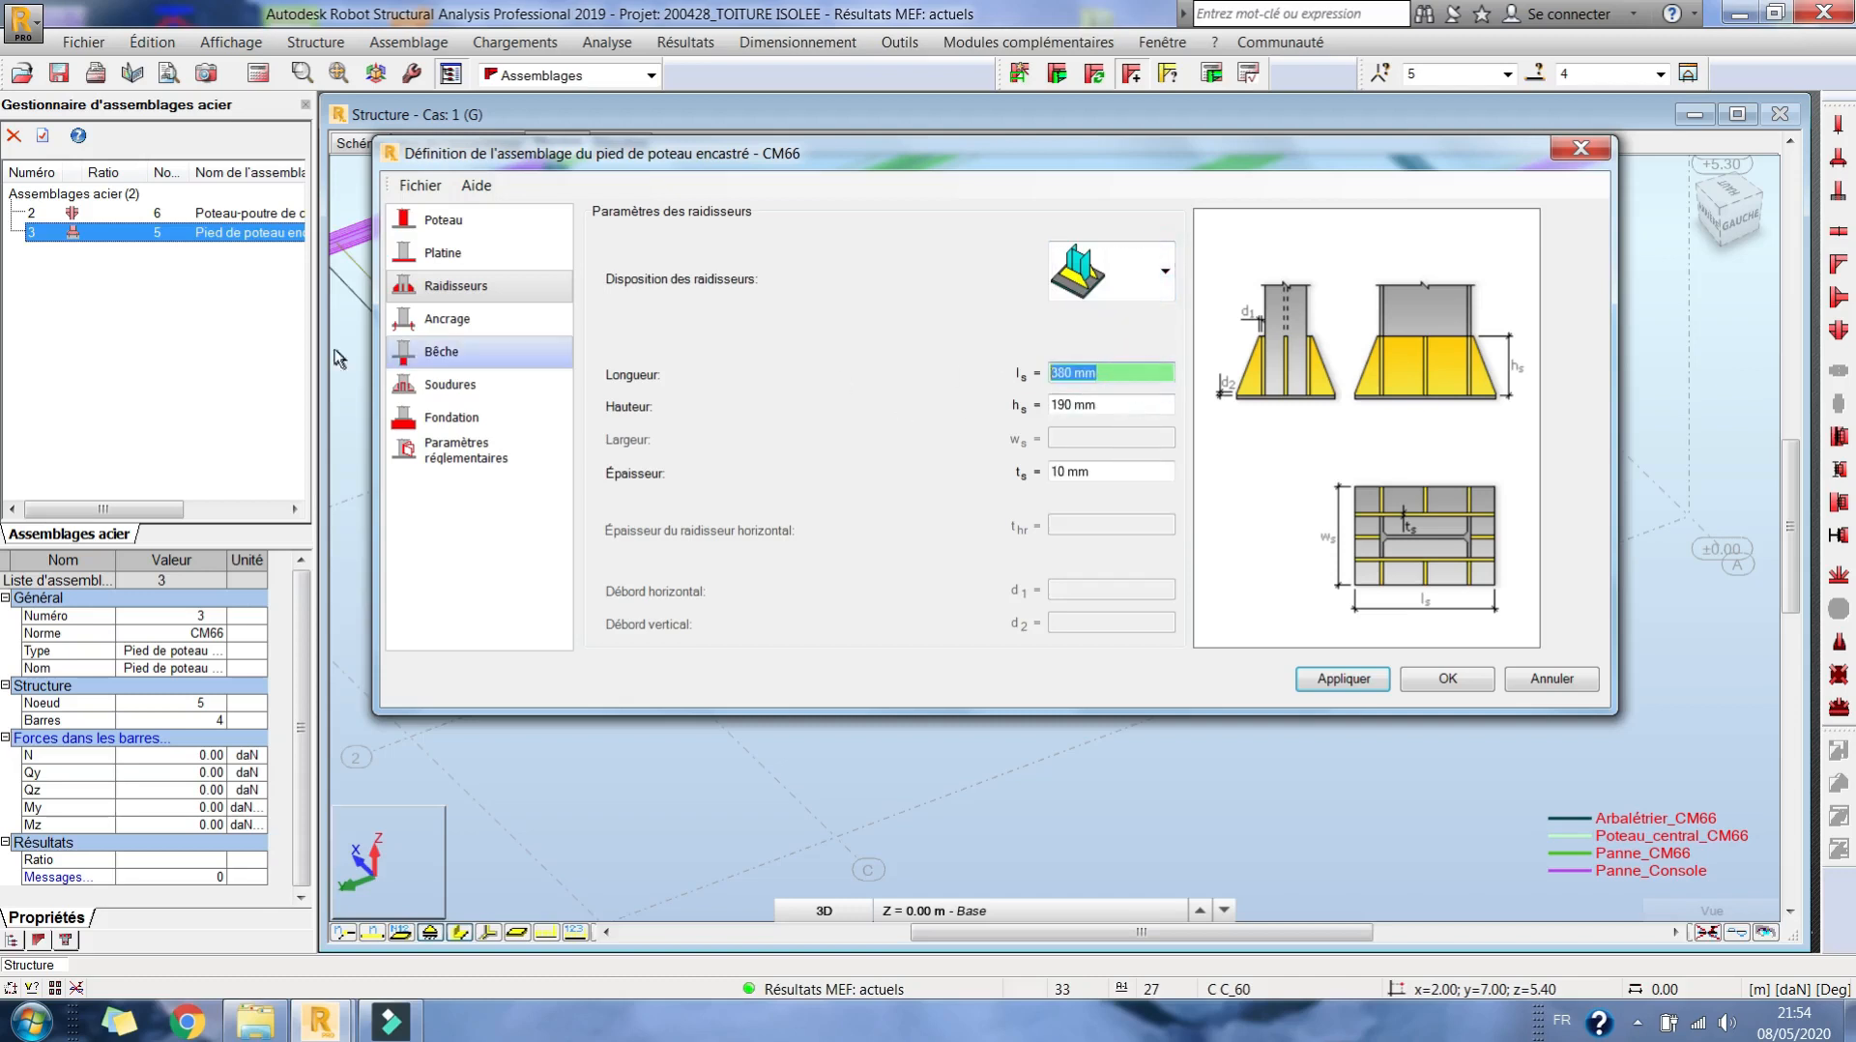
type("400")
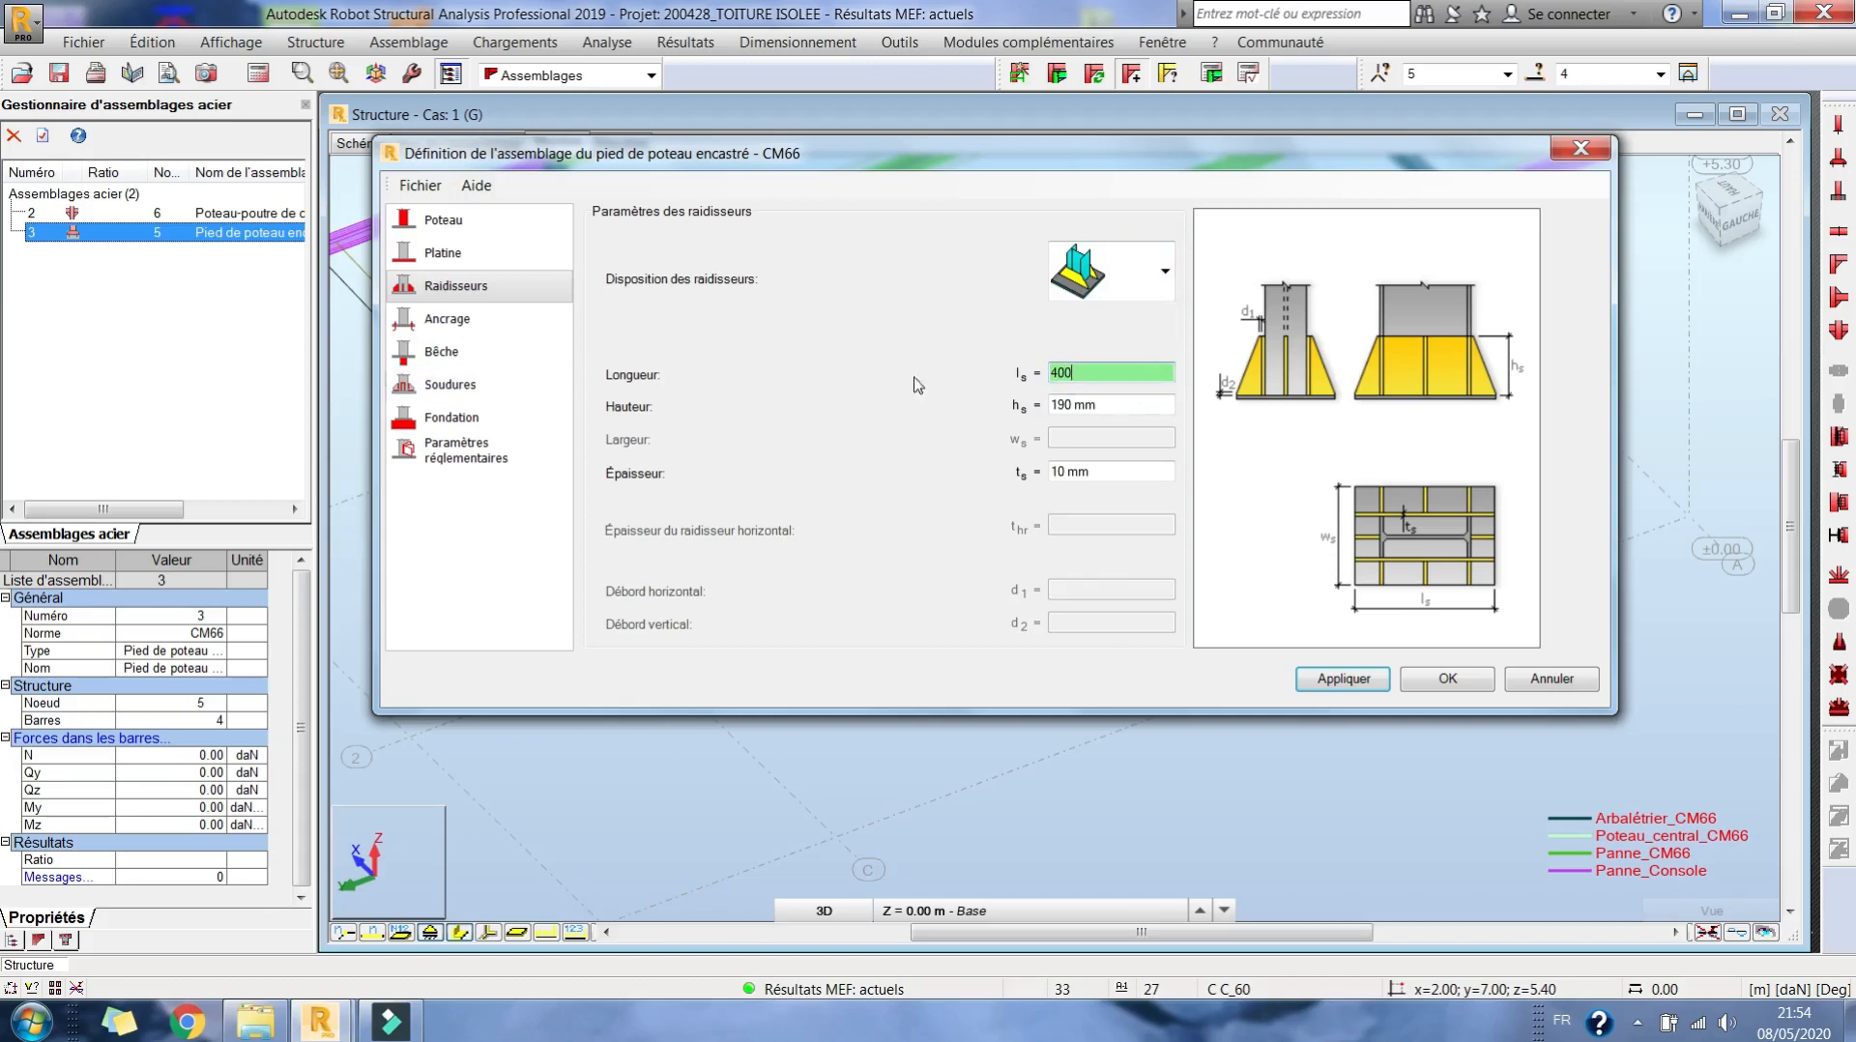
double_click(1133, 398)
type("200")
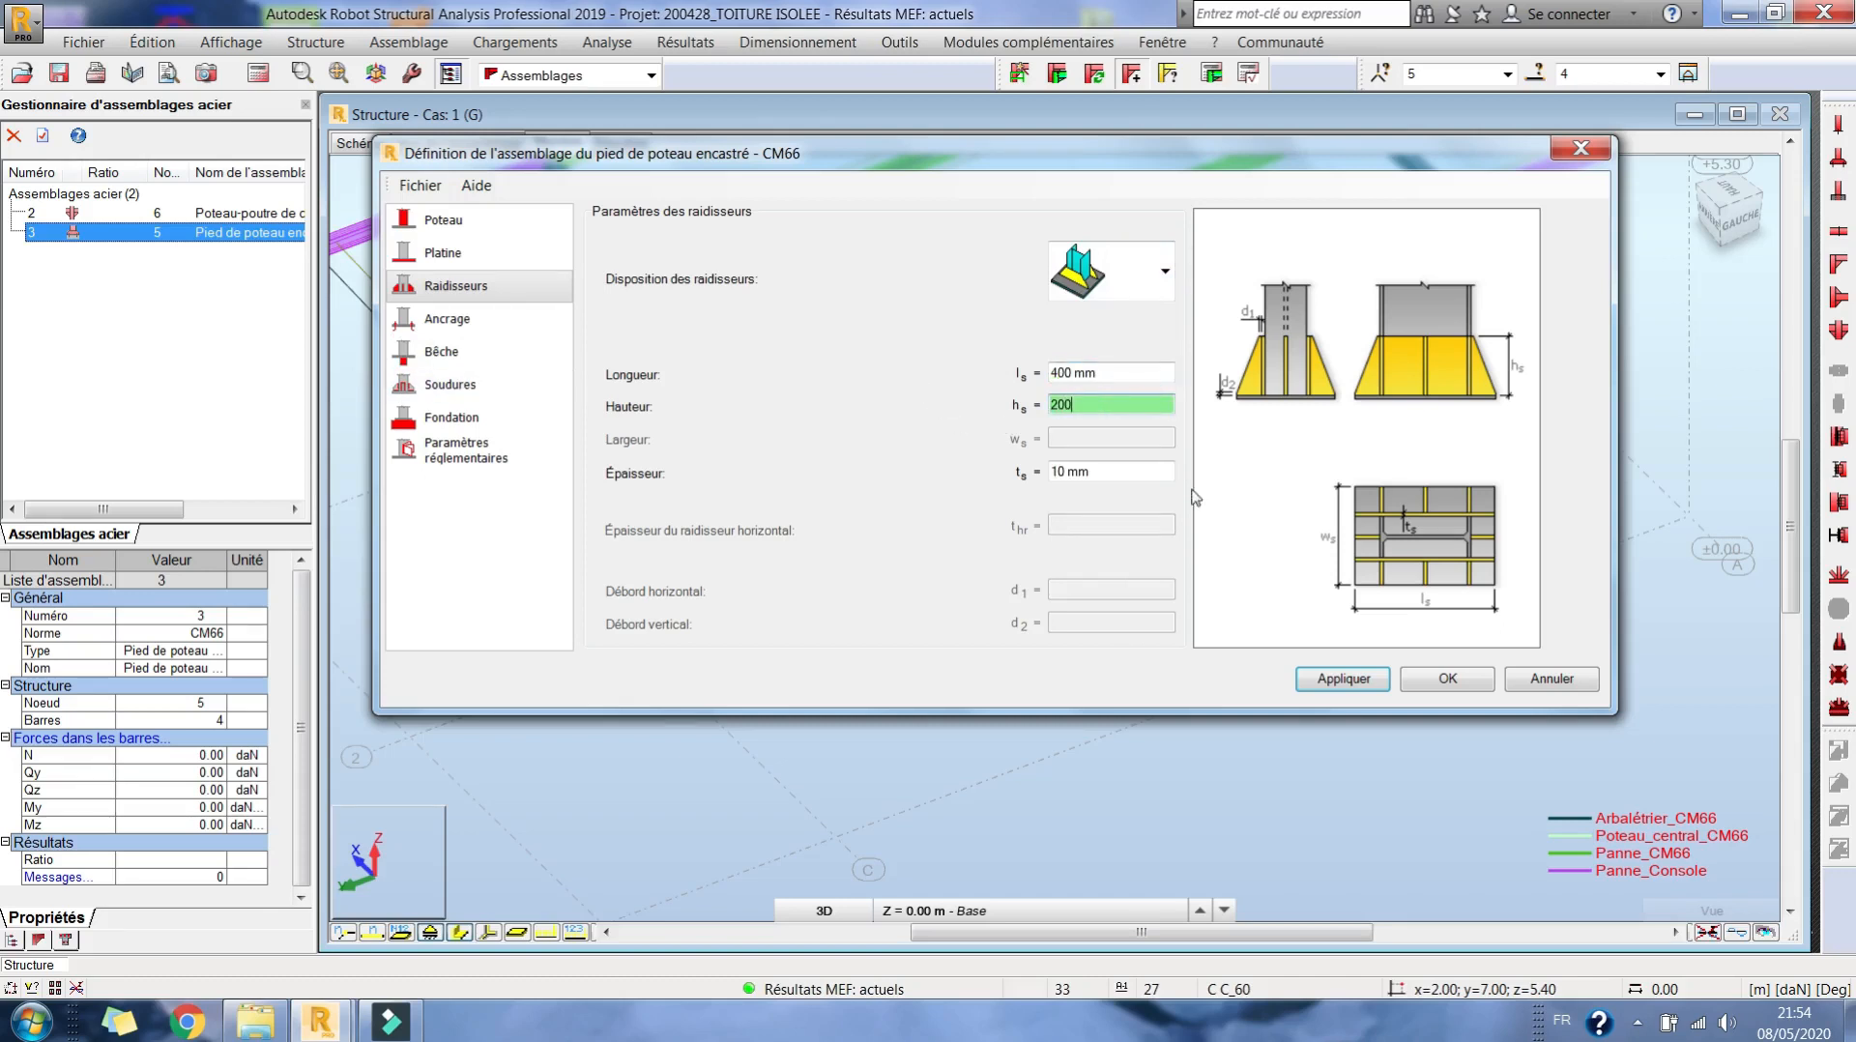
double_click(1156, 471)
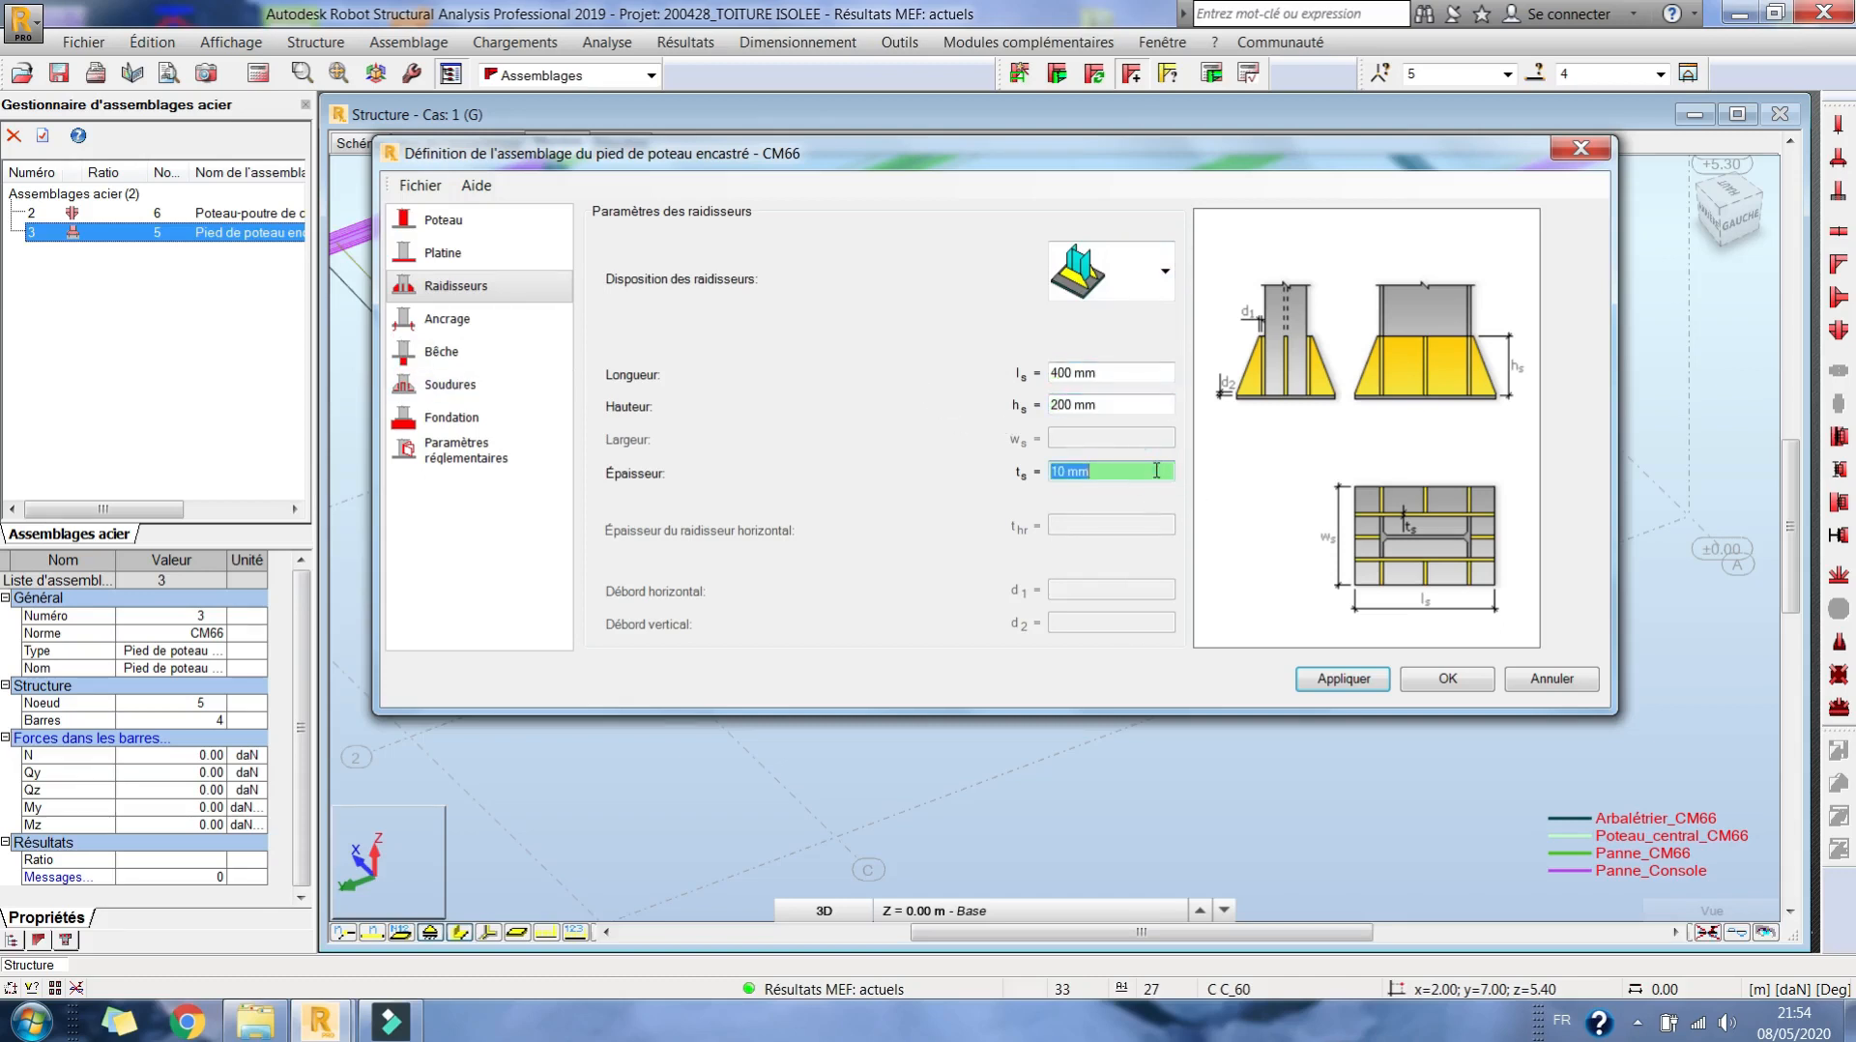
- Change the anchor type from the hooked rod to the first listed type, the straight rod with an anchor plate
left_click(496, 319)
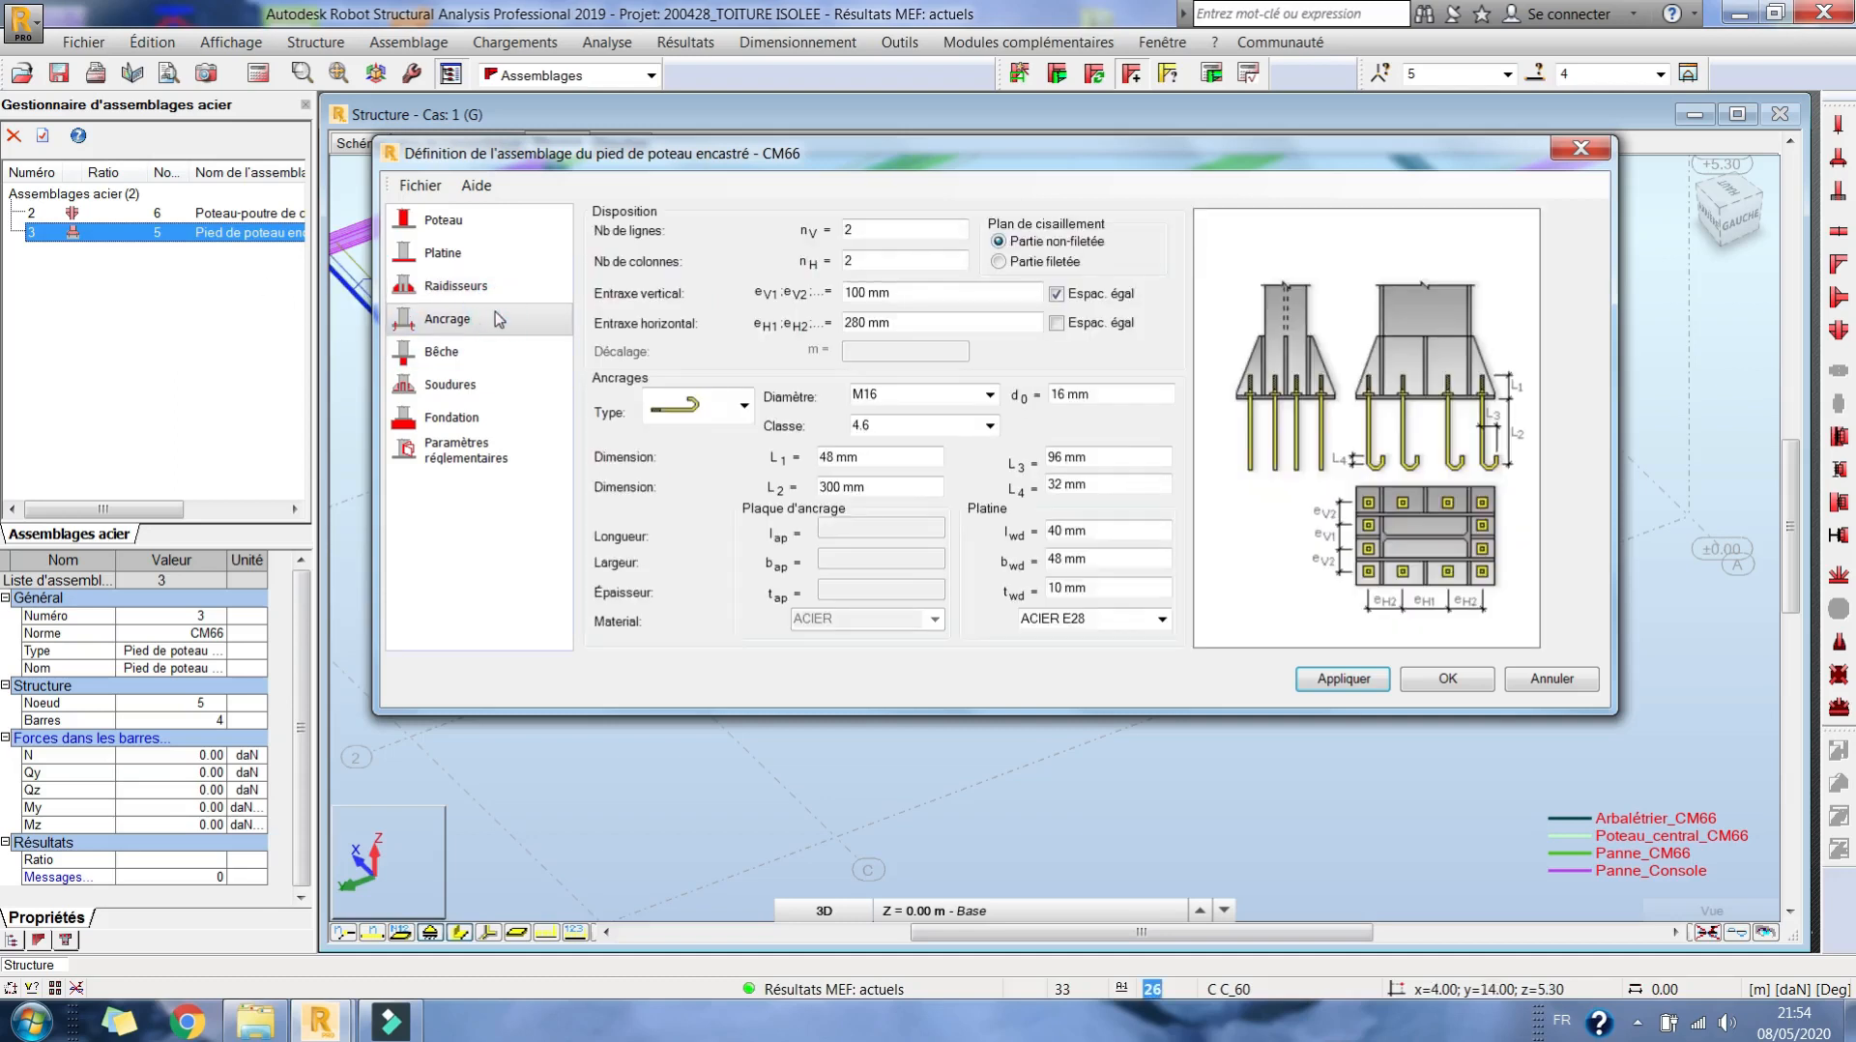
left_click(745, 405)
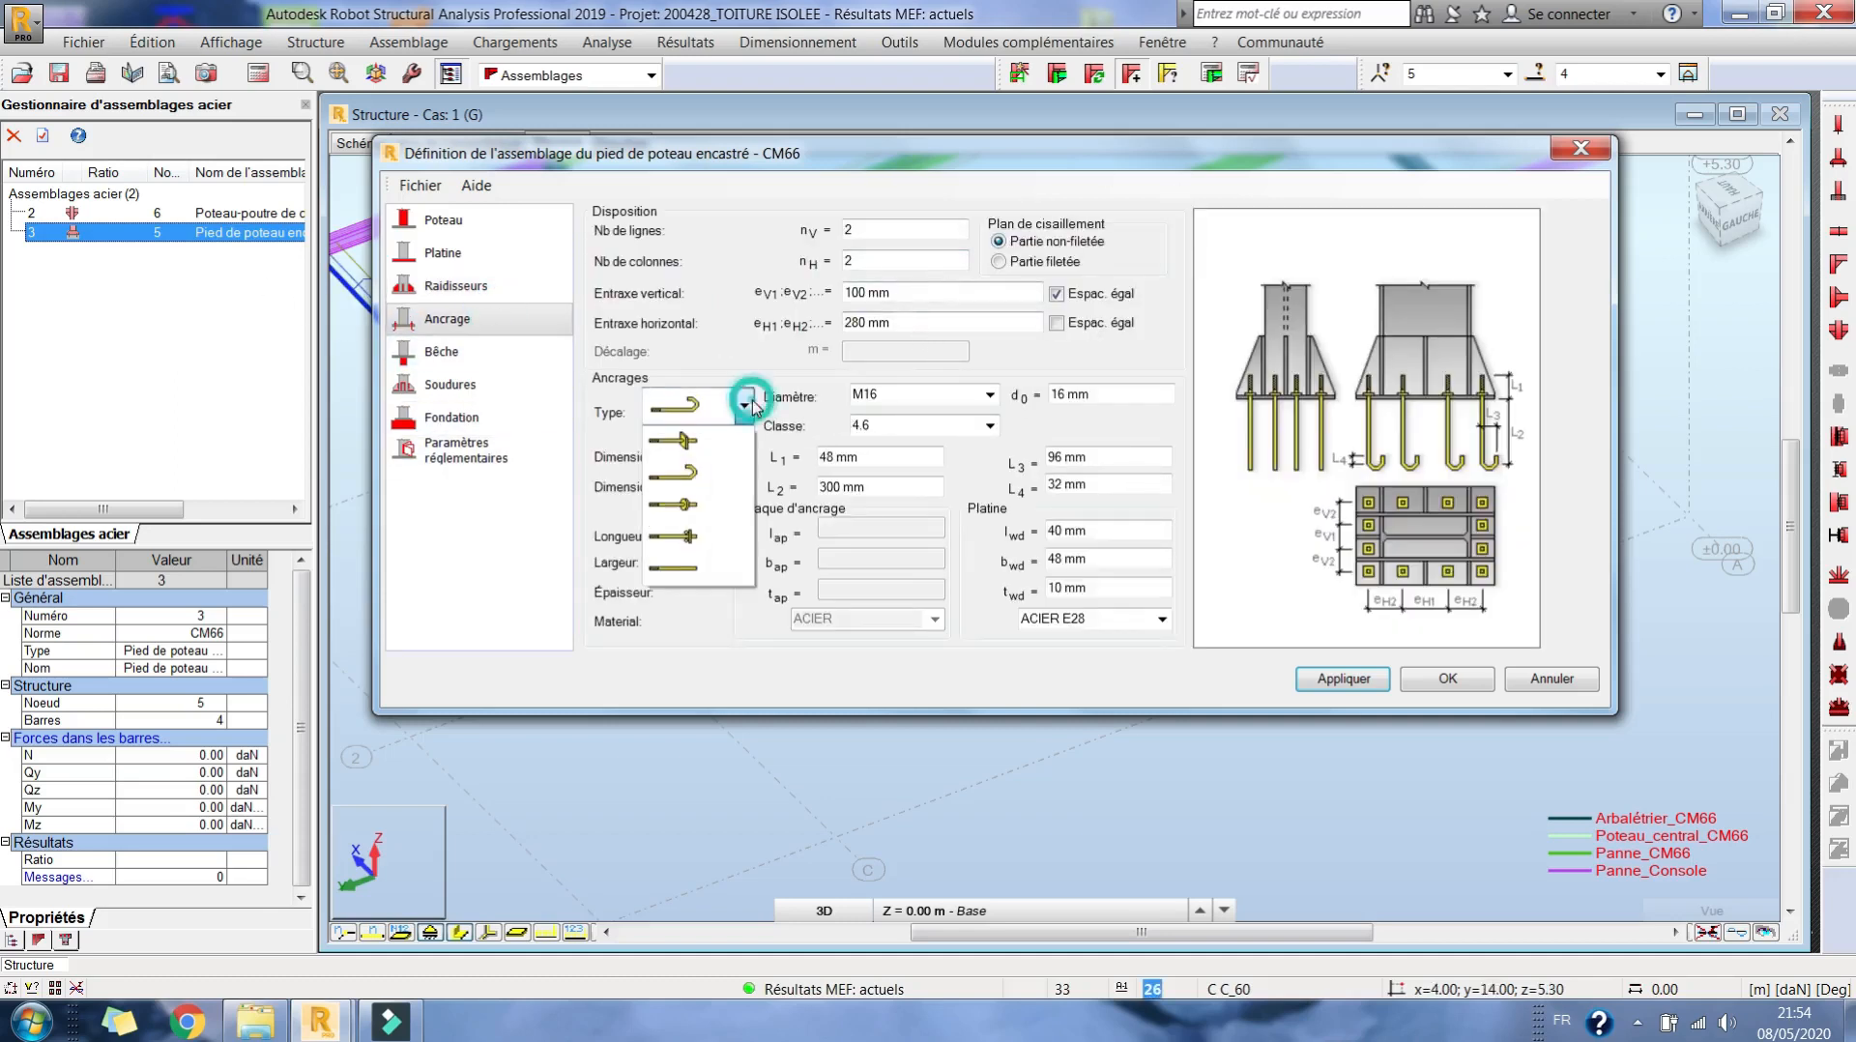
left_click(682, 440)
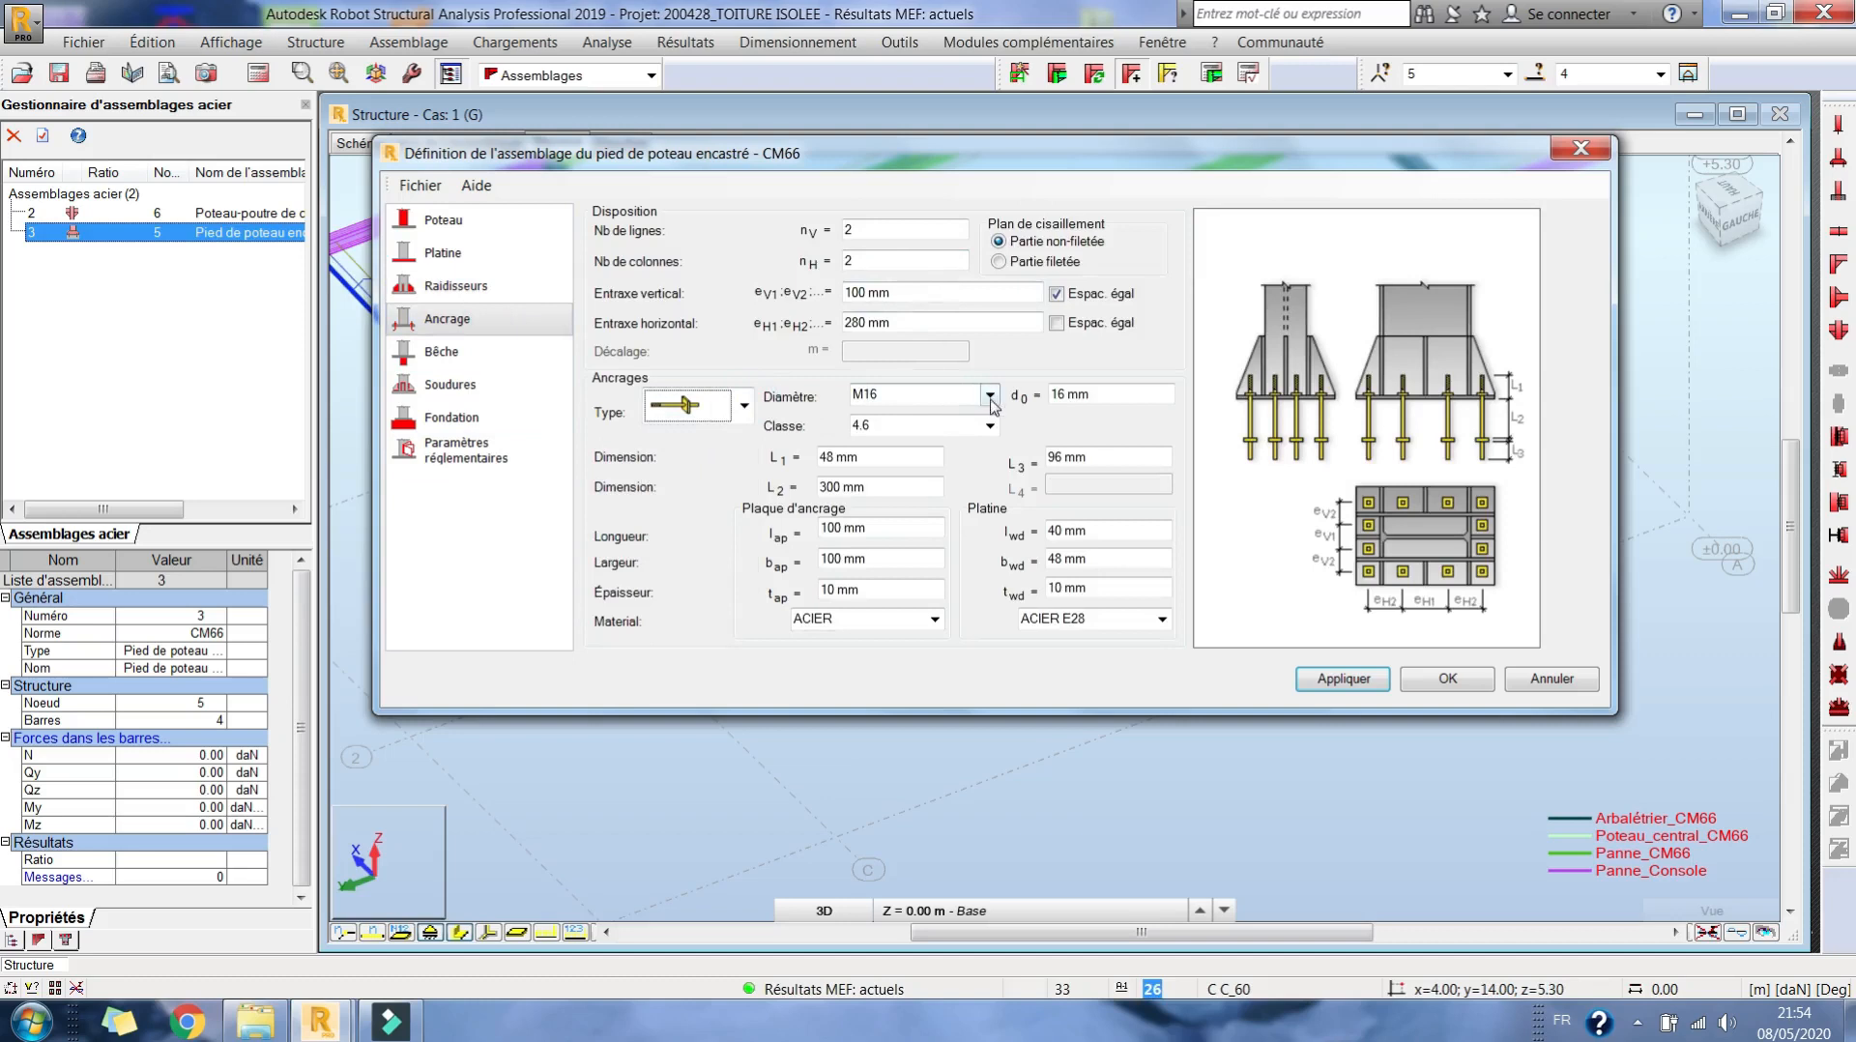
- Set the horizontal spacing (Entraxe horizontal) of the anchors to 300 mm
left_click_drag(878, 232, 820, 259)
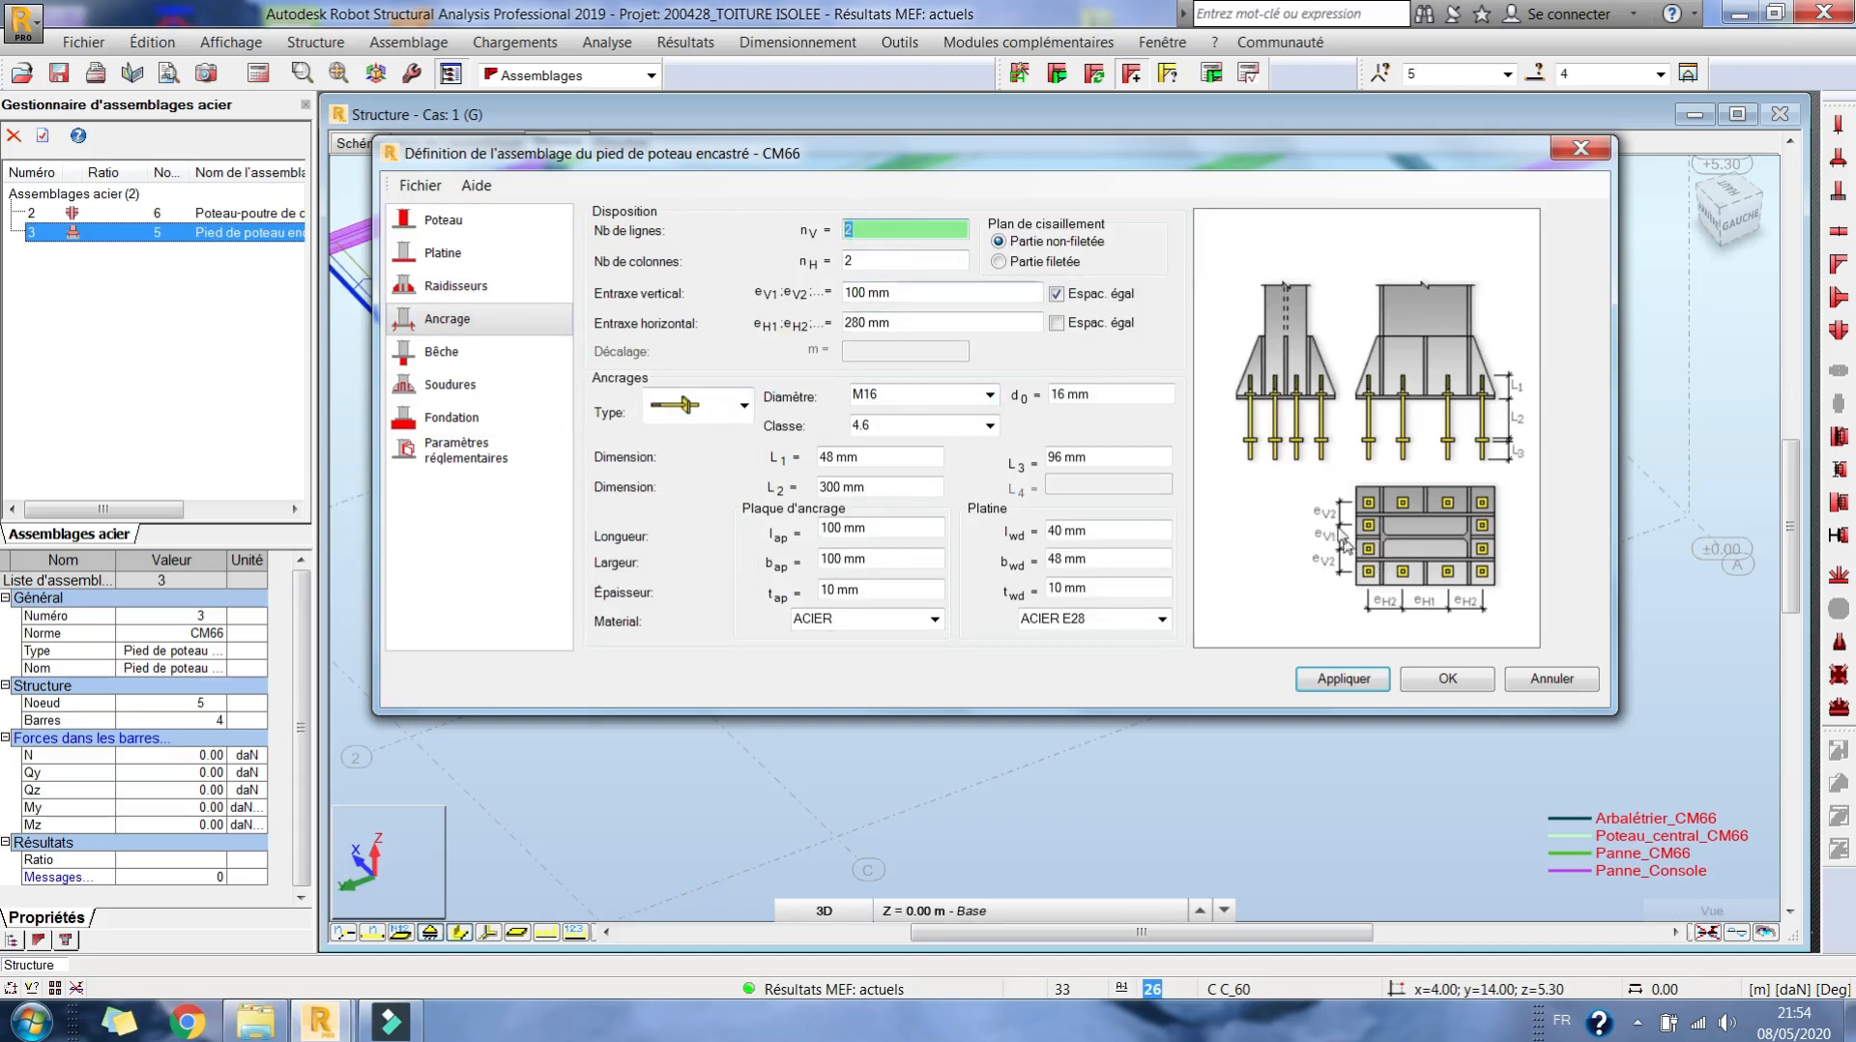
left_click(868, 254)
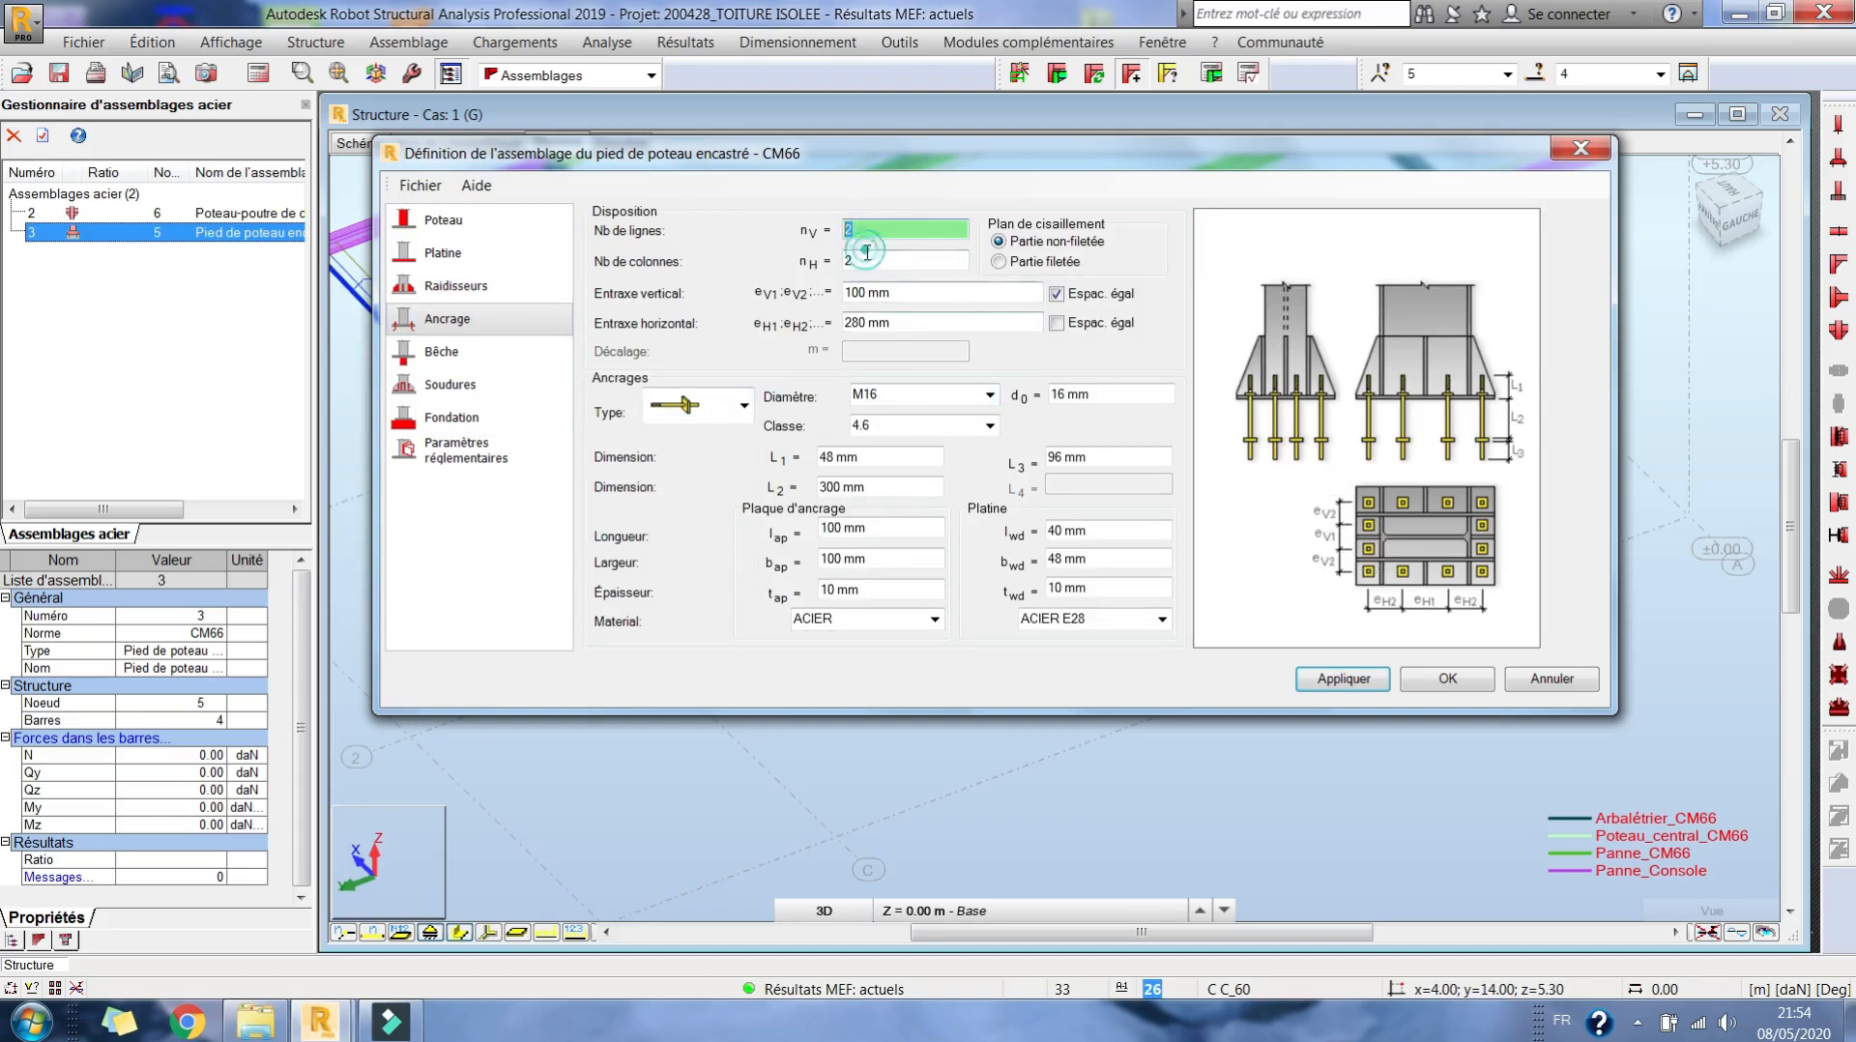
left_click(912, 292)
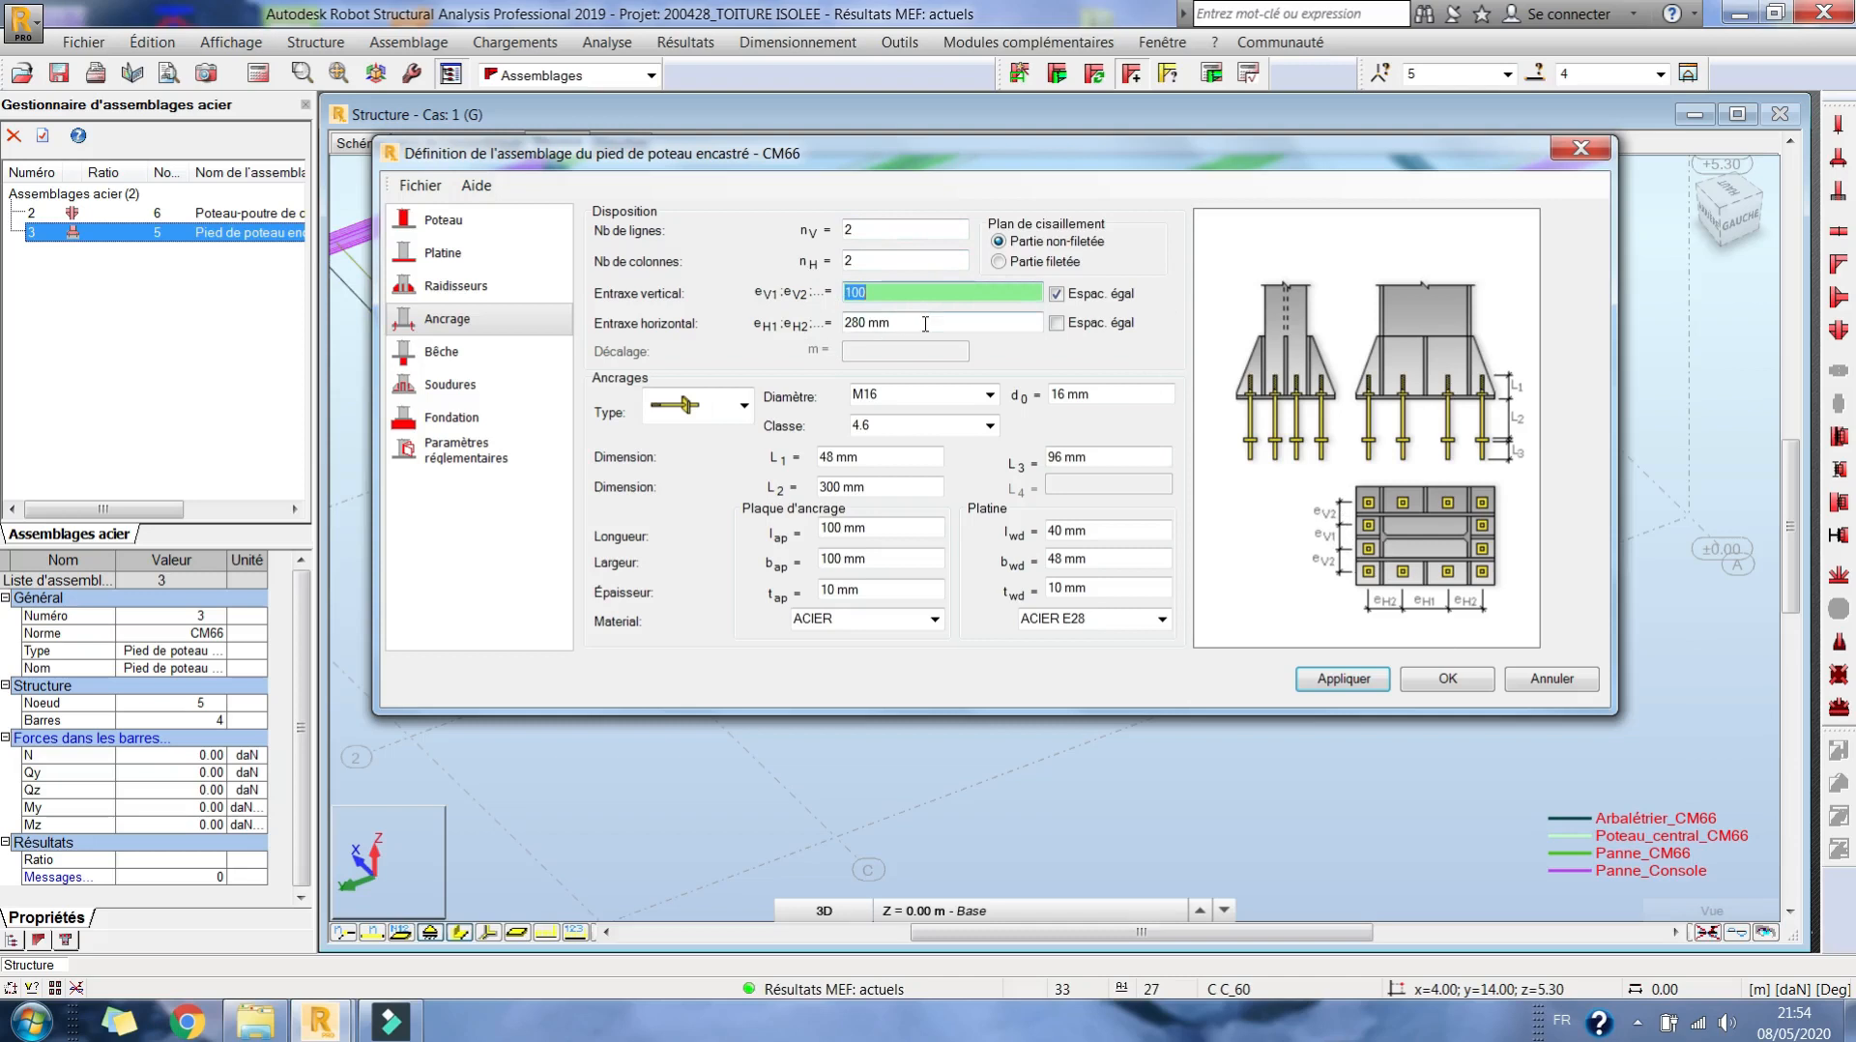
left_click(902, 317)
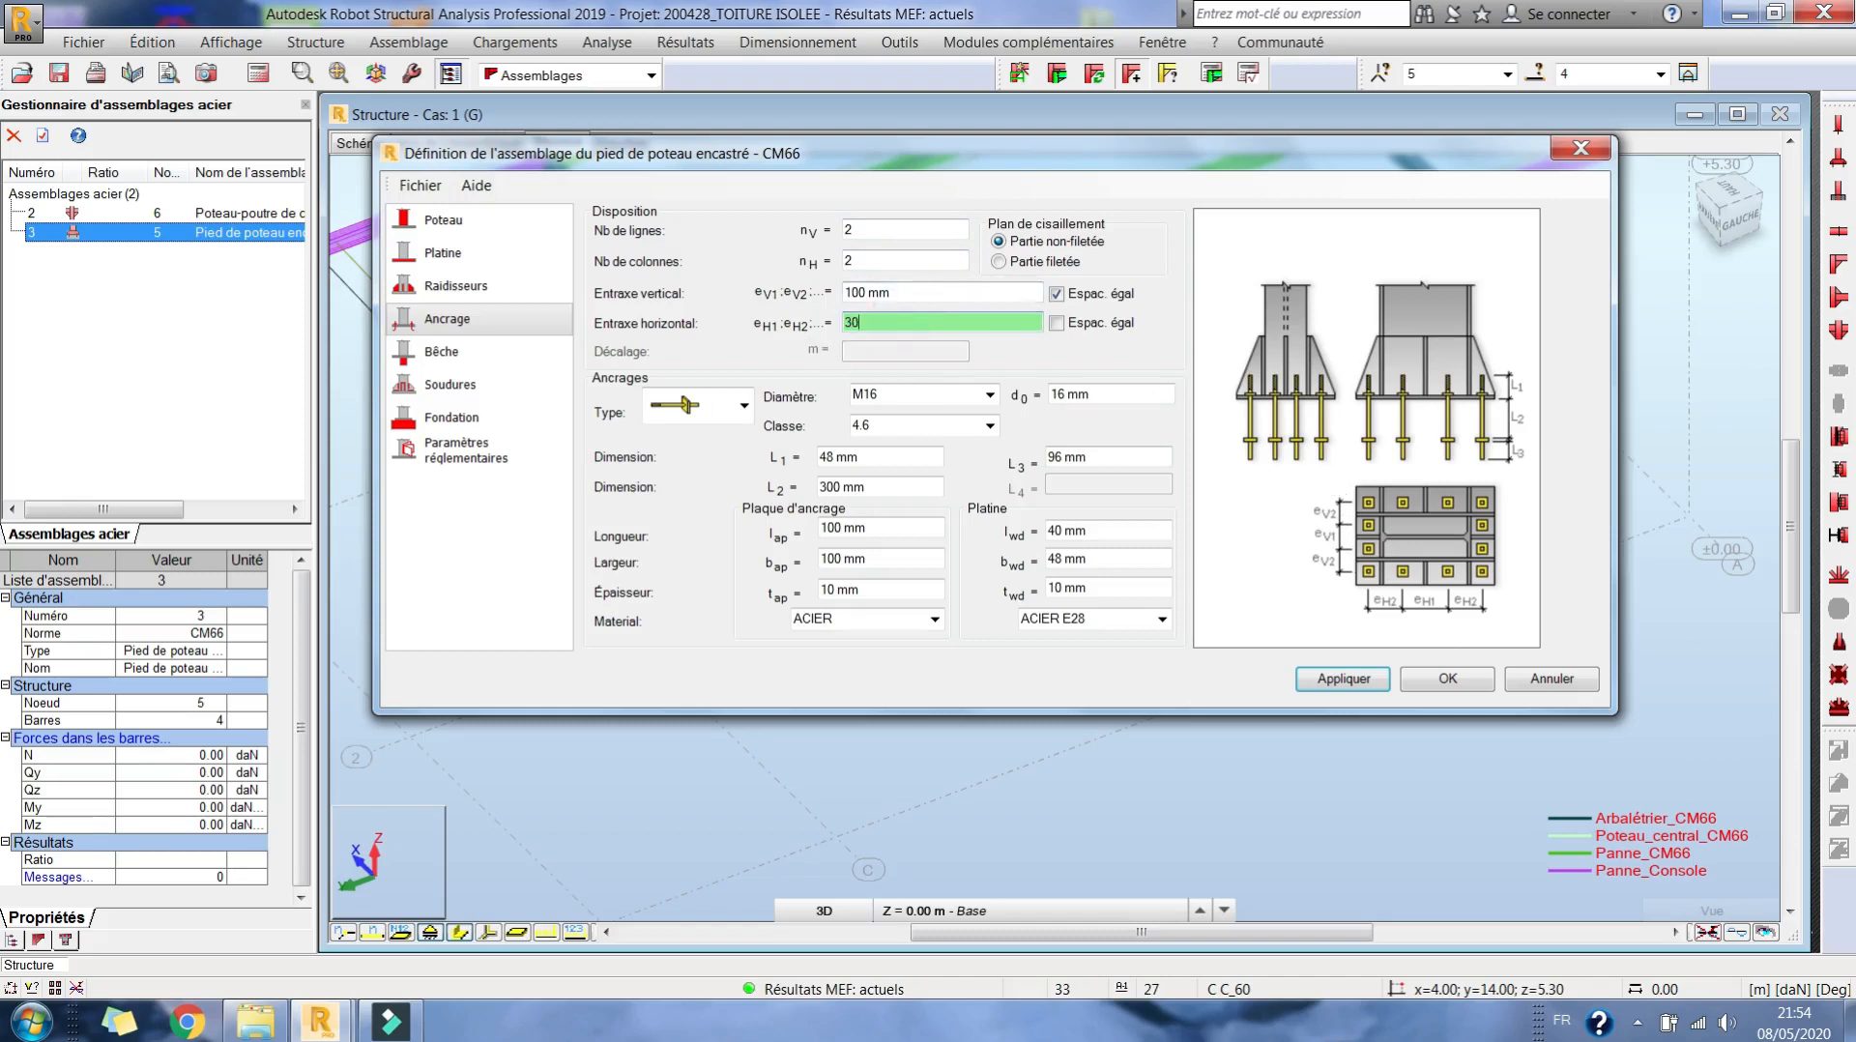
- Set the anchors' diameter to M24 and their hole diameter d0 to 27 mm
left_click(925, 394)
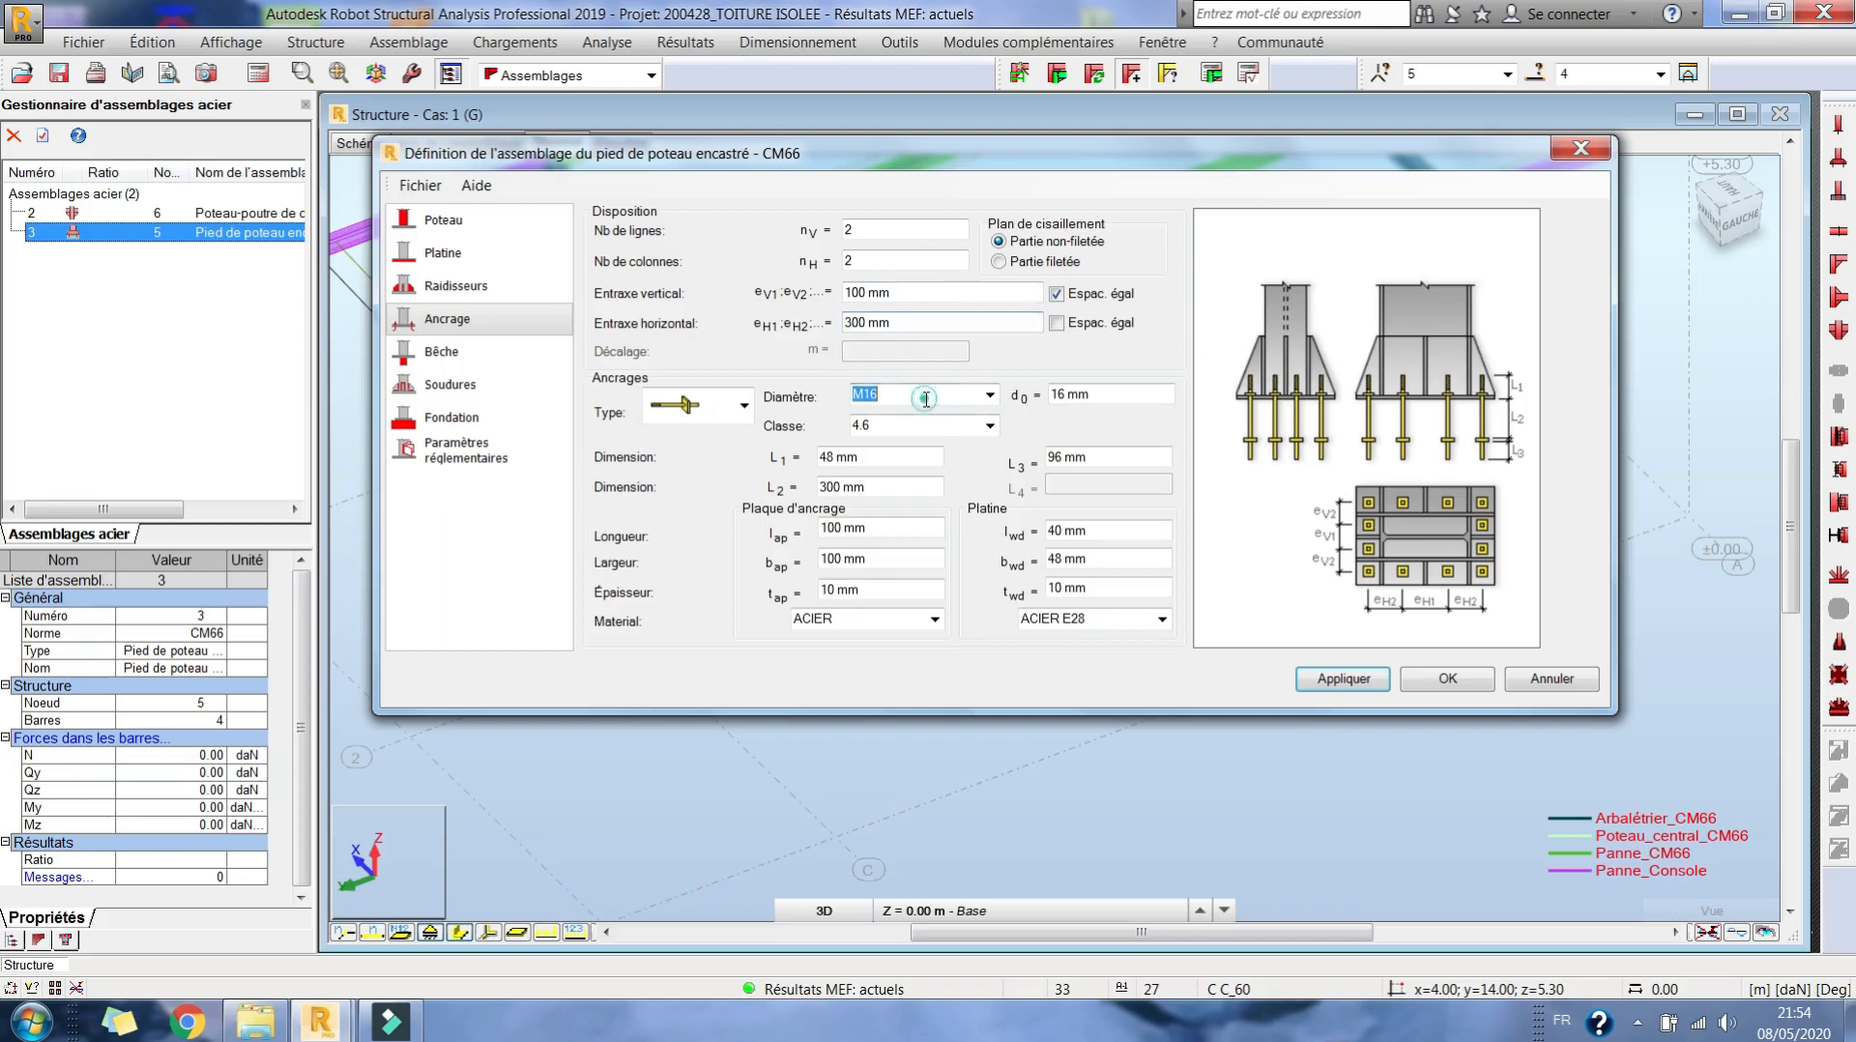
left_click(990, 395)
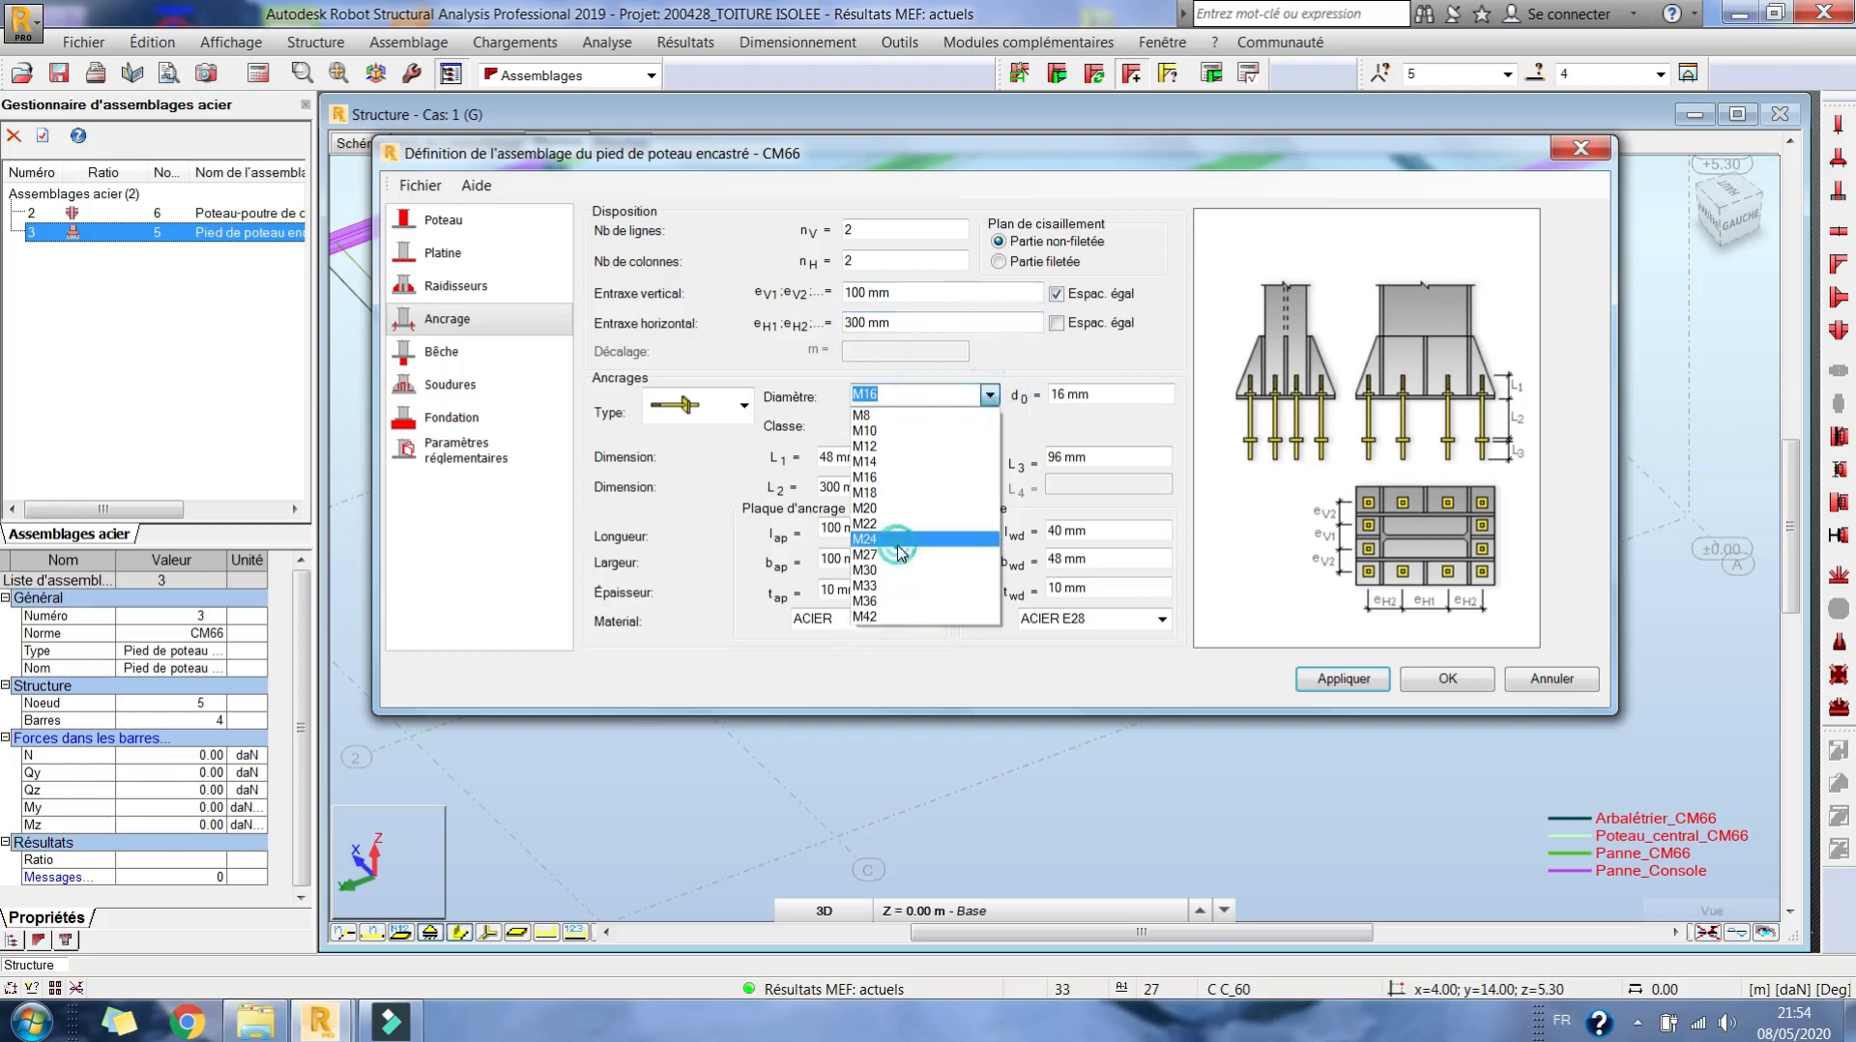
left_click(887, 539)
left_click(1146, 392)
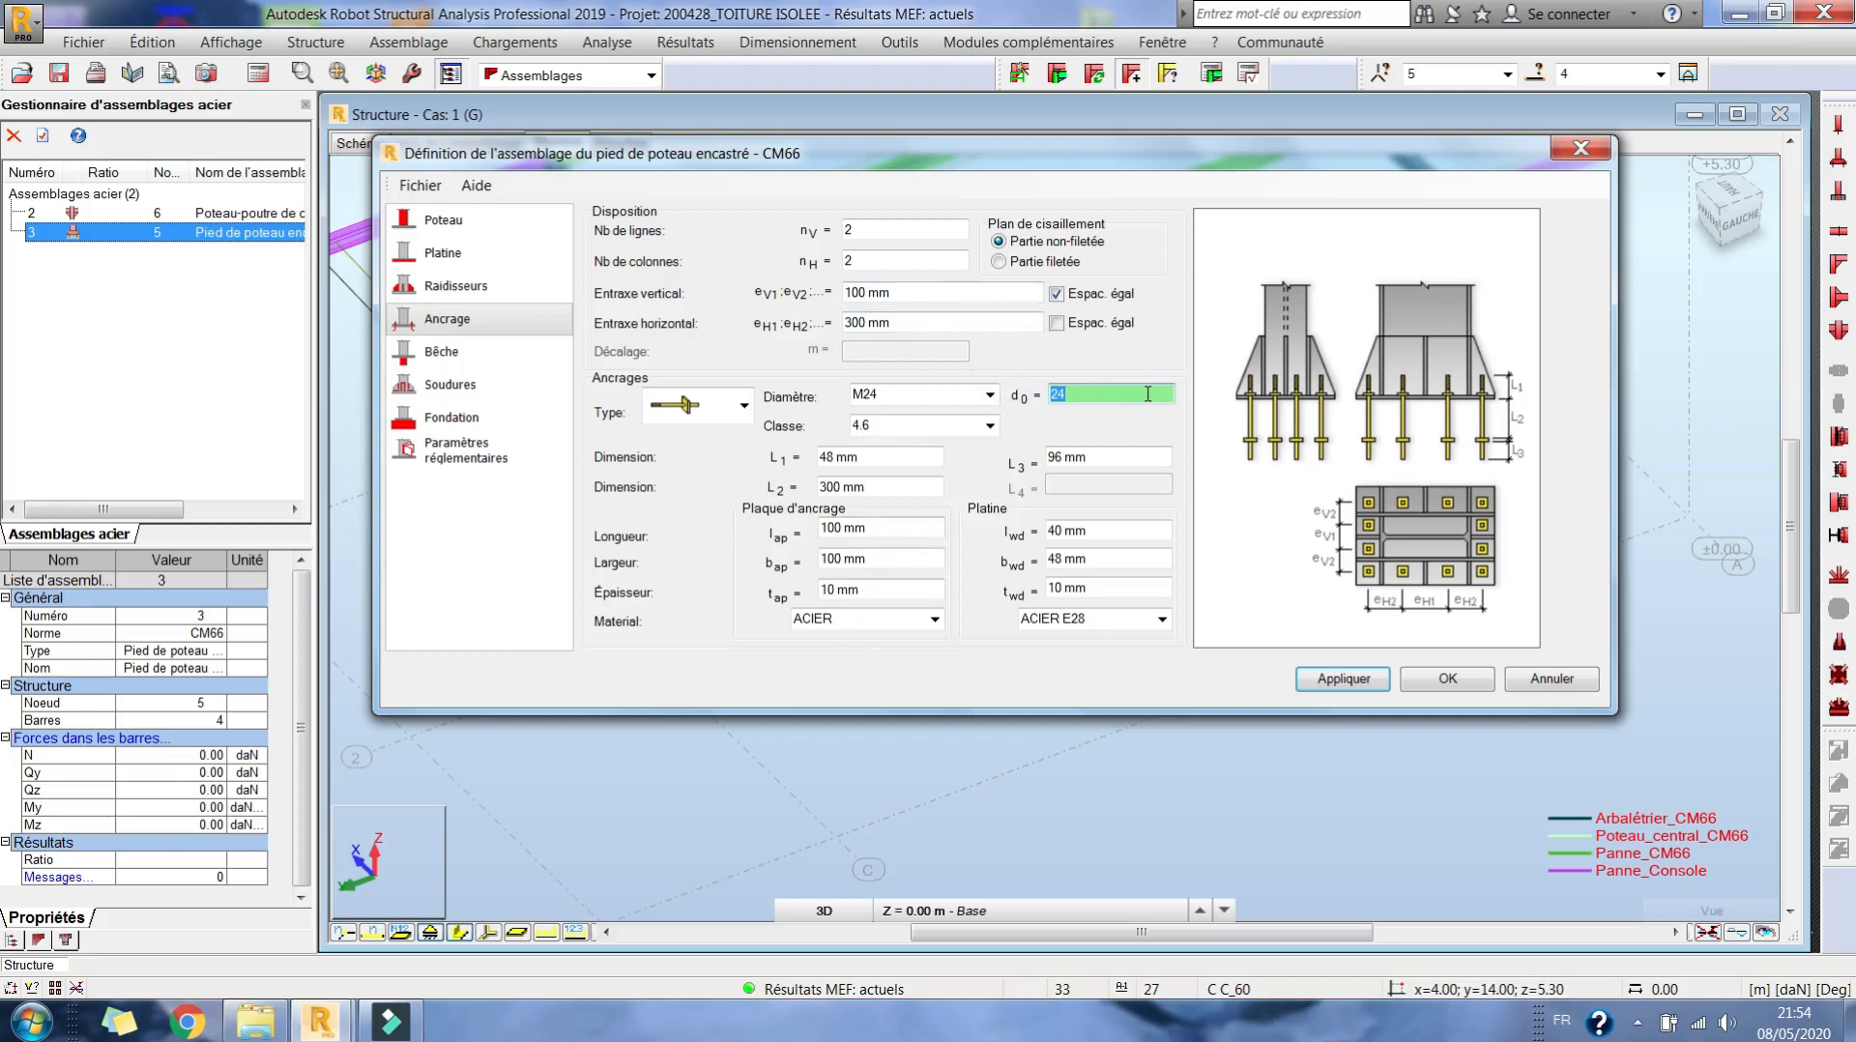
type("2")
key("Return")
- Set the anchor dimension L2 to 400 mm and the anchor plate's material to ACIER E28
left_click(877, 488)
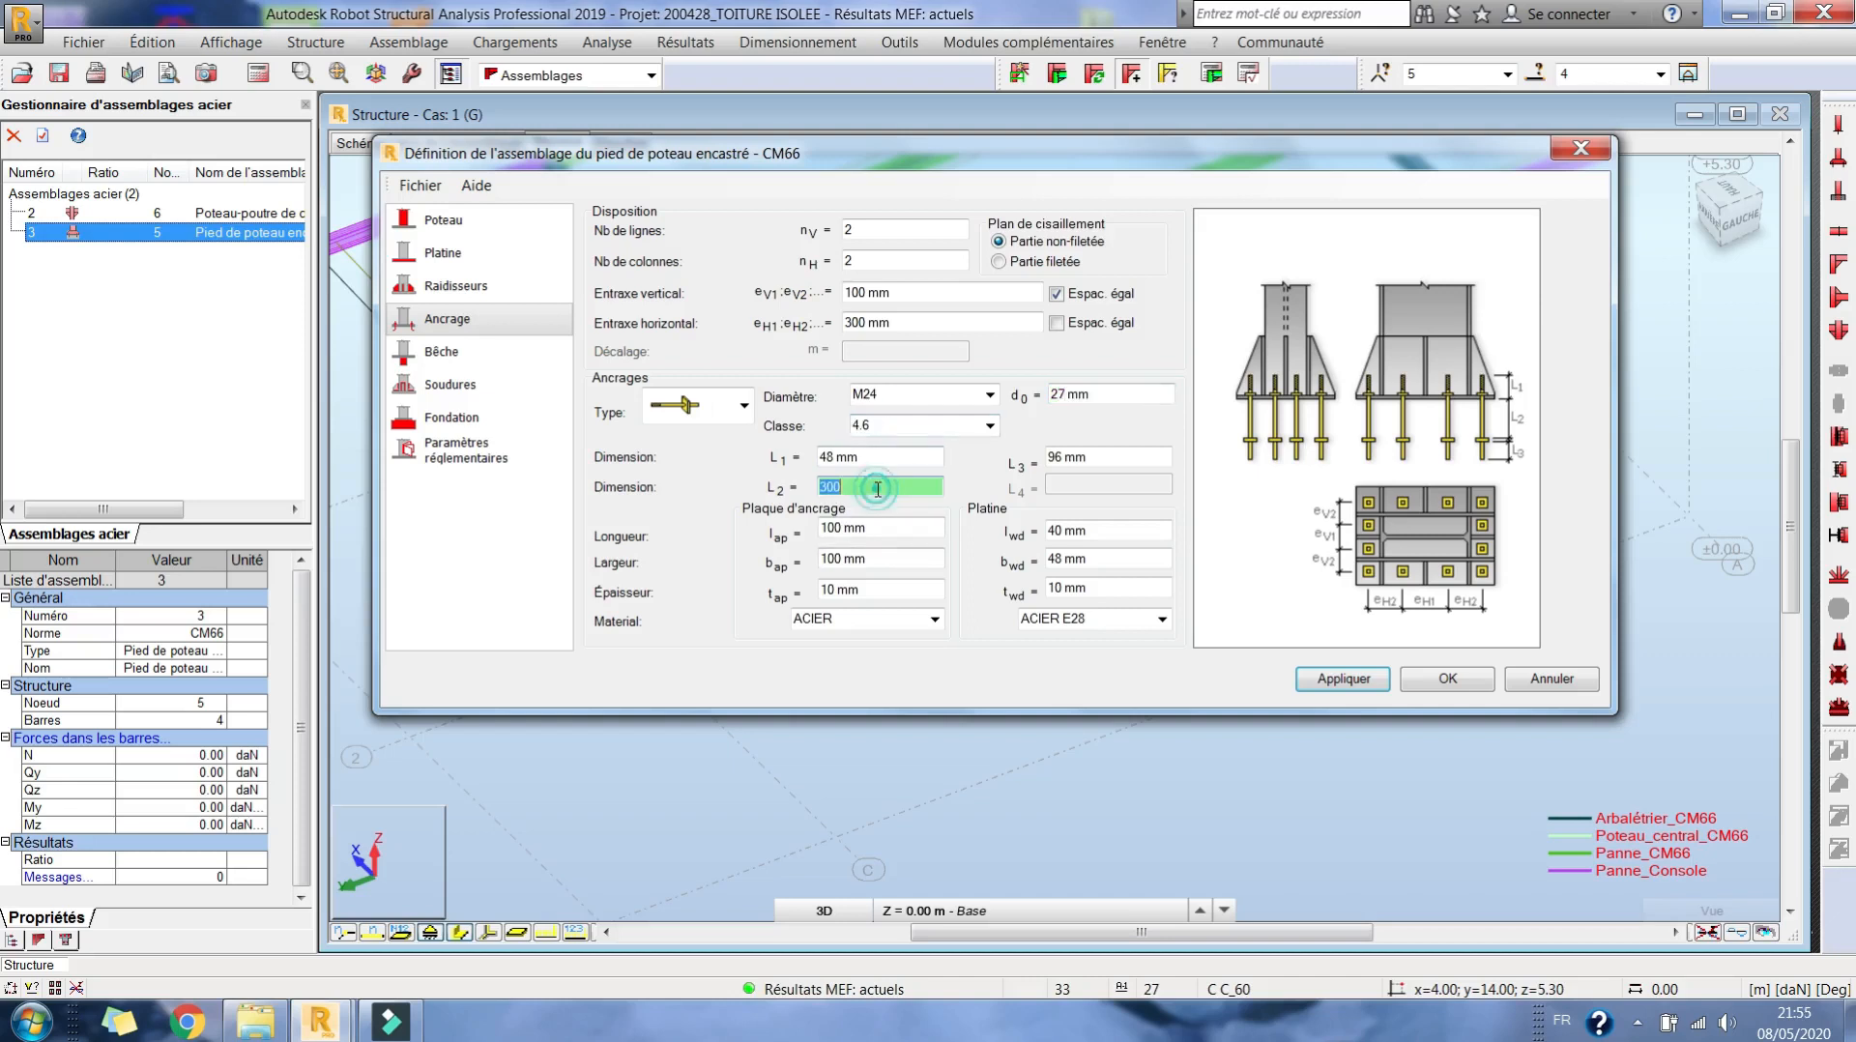
type("400")
key("Return")
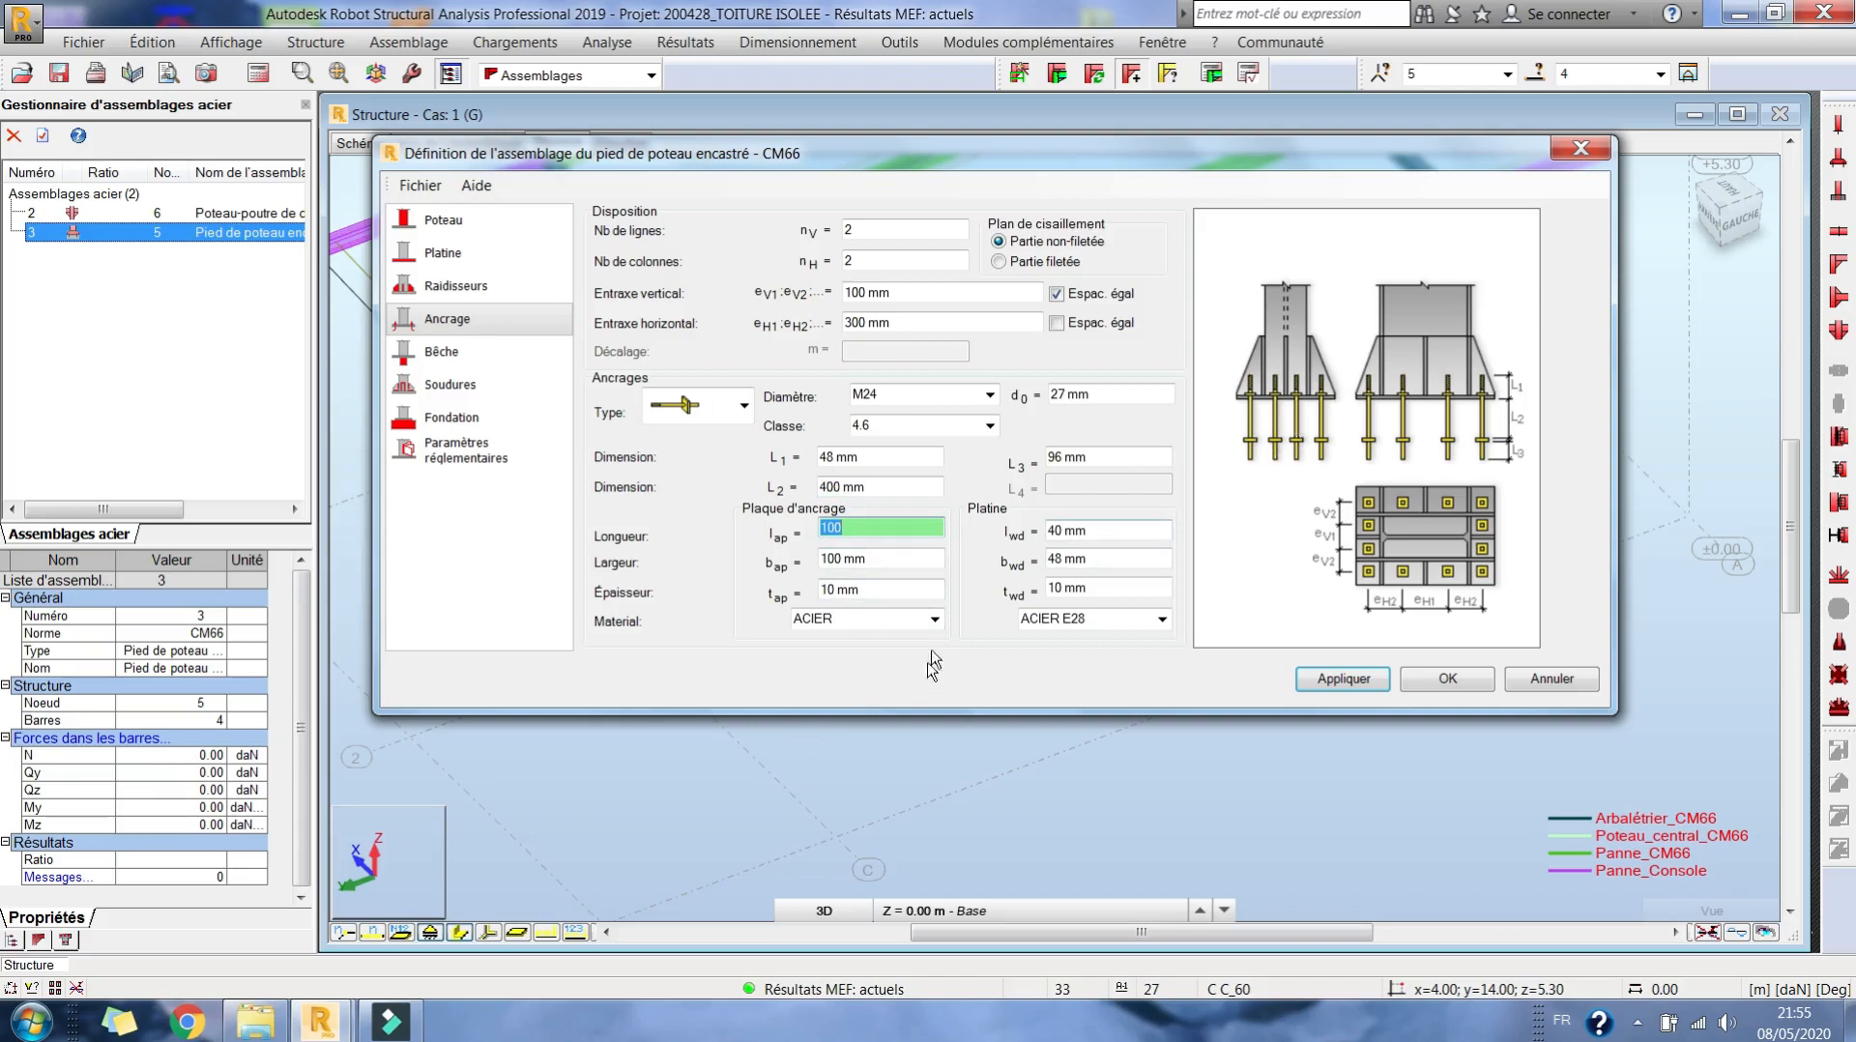
left_click(934, 620)
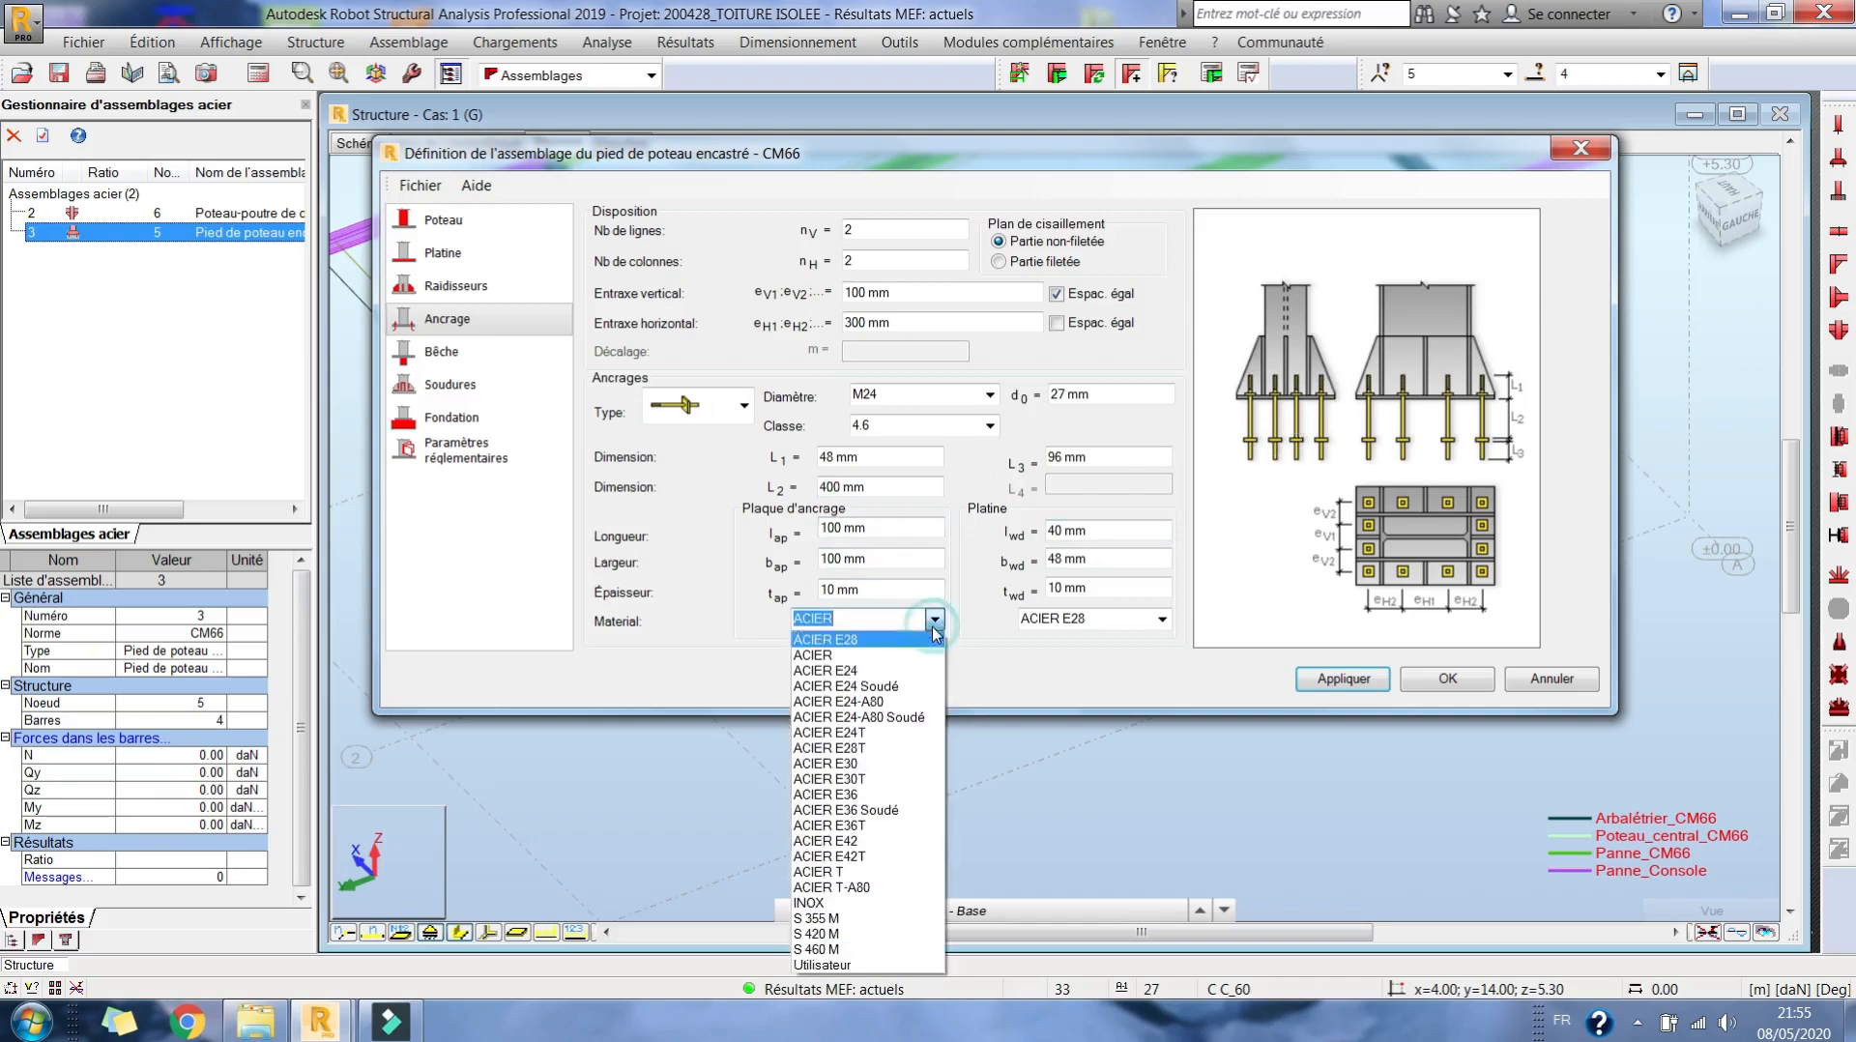
left_click(847, 640)
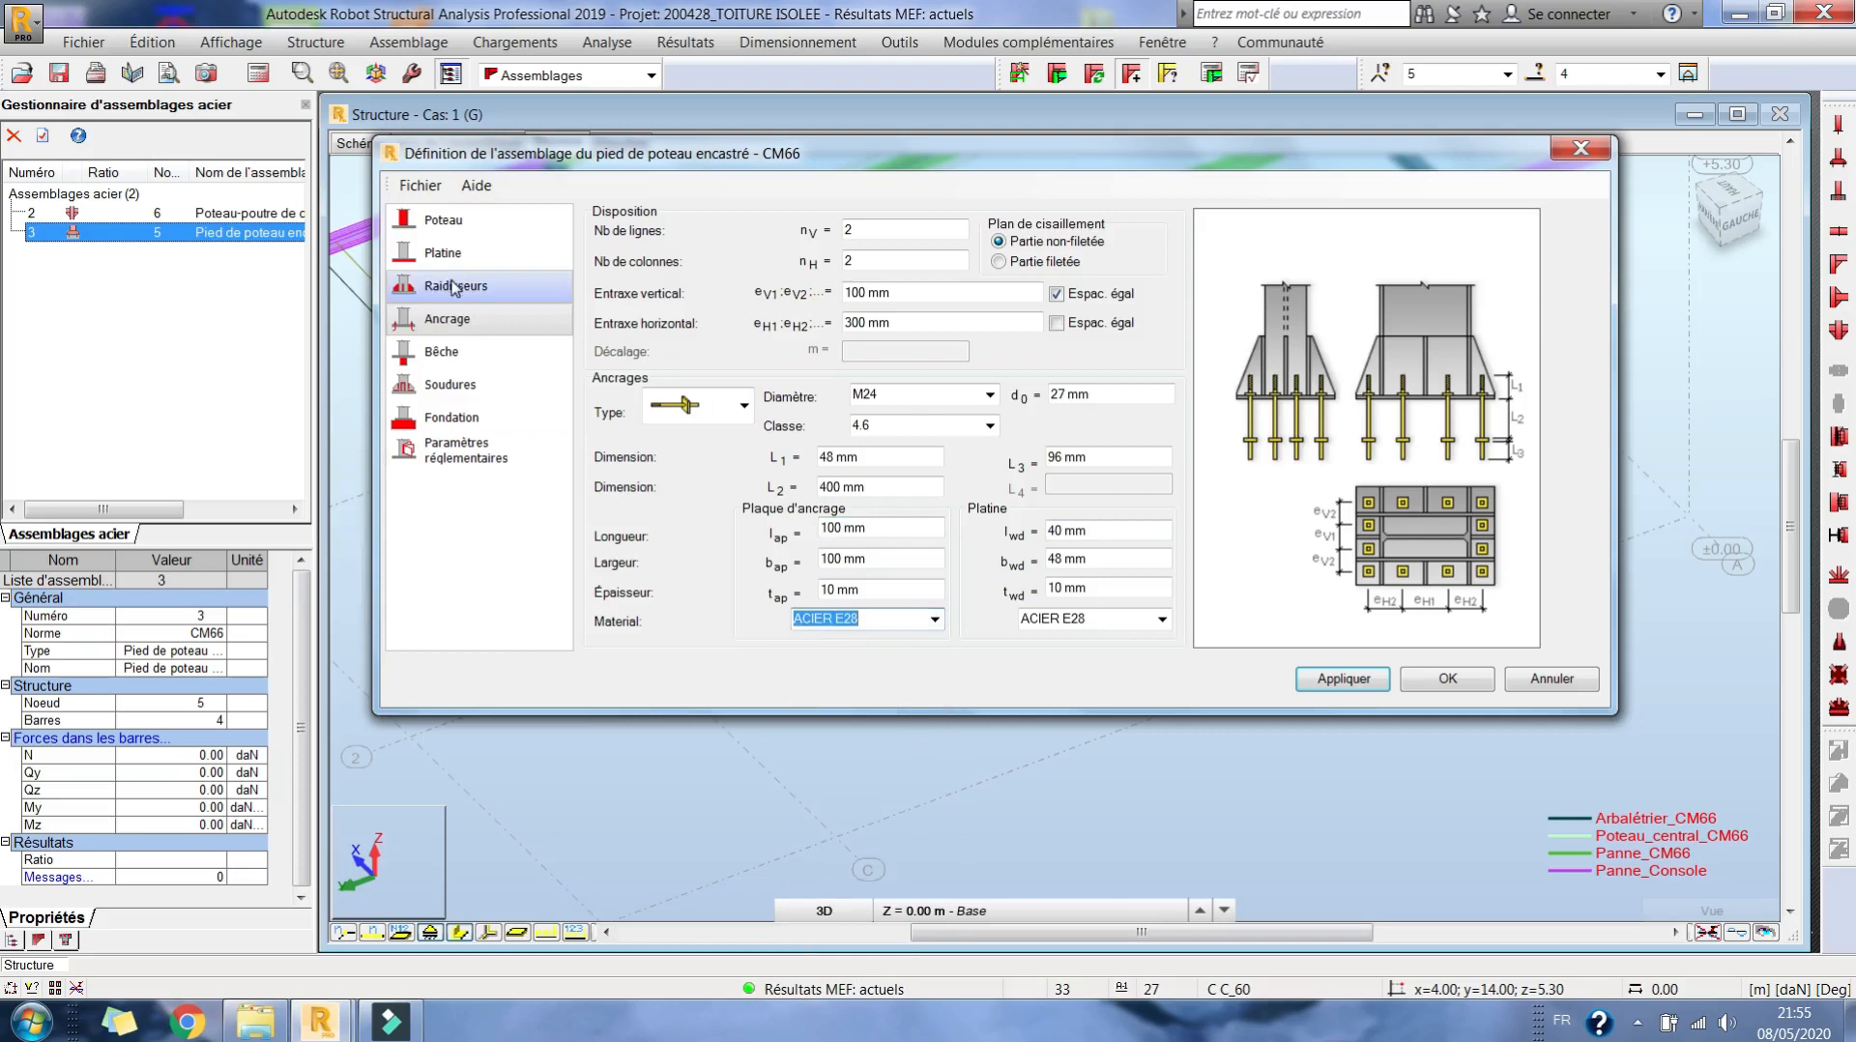
- Change the material of both the counter-plate and the column's base plate to ACIER E28
left_click(503, 300)
left_click(449, 254)
left_click(1106, 627)
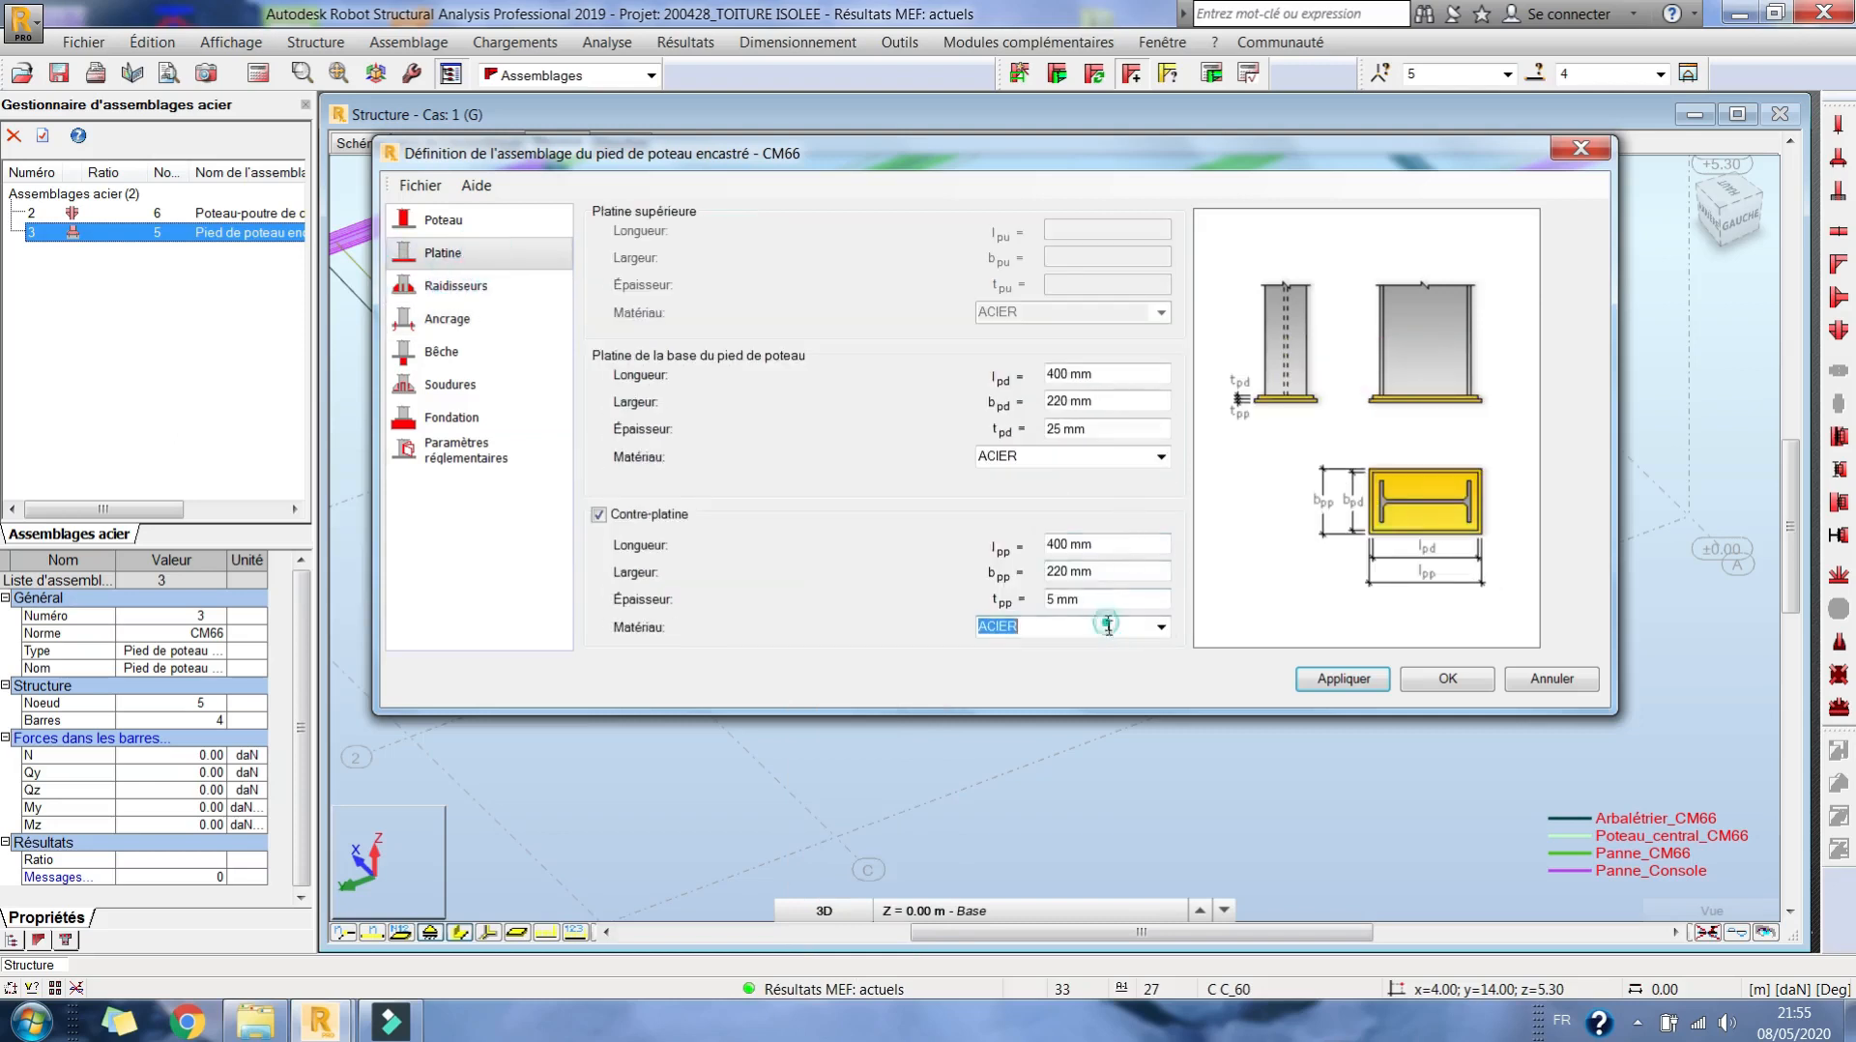
left_click(1161, 626)
left_click(1054, 645)
left_click(1161, 459)
left_click(1073, 475)
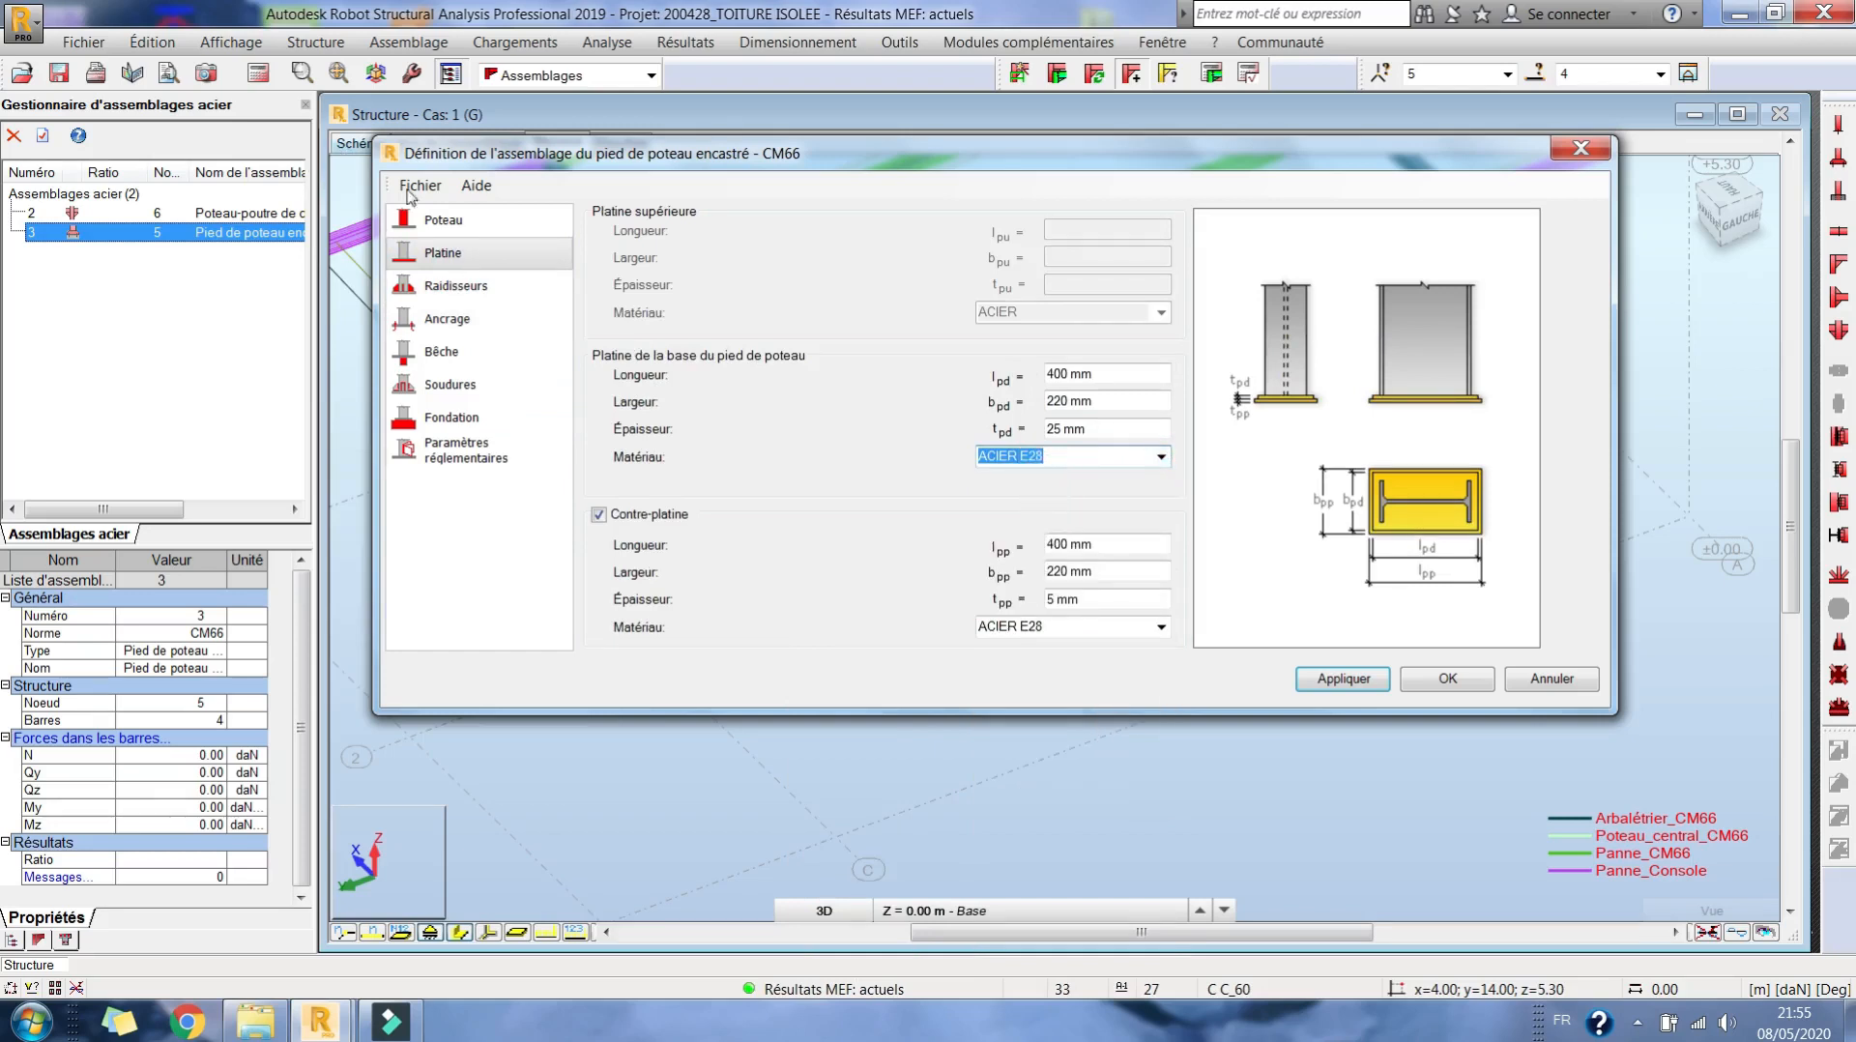
- Set the height of the shear key (Bêche) to 150 mm
left_click(440, 222)
left_click(464, 254)
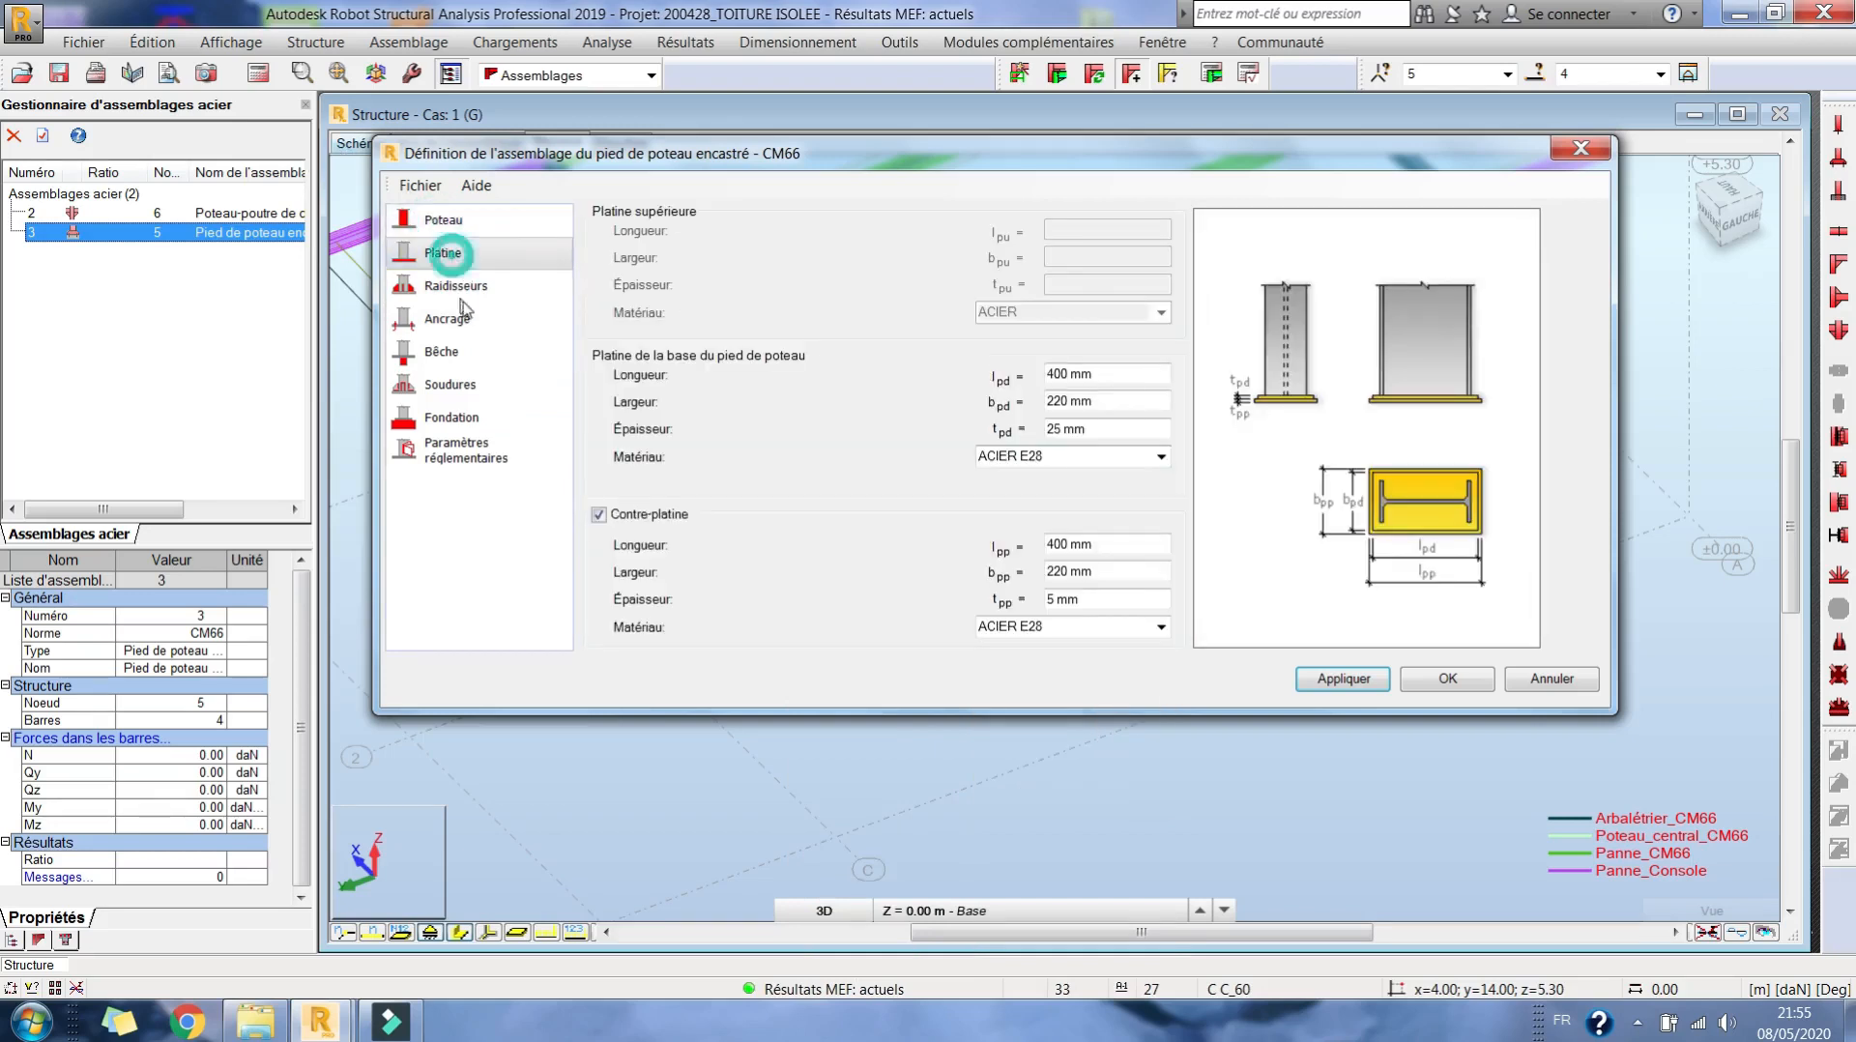
left_click(462, 287)
left_click(462, 341)
left_click(464, 319)
left_click(462, 351)
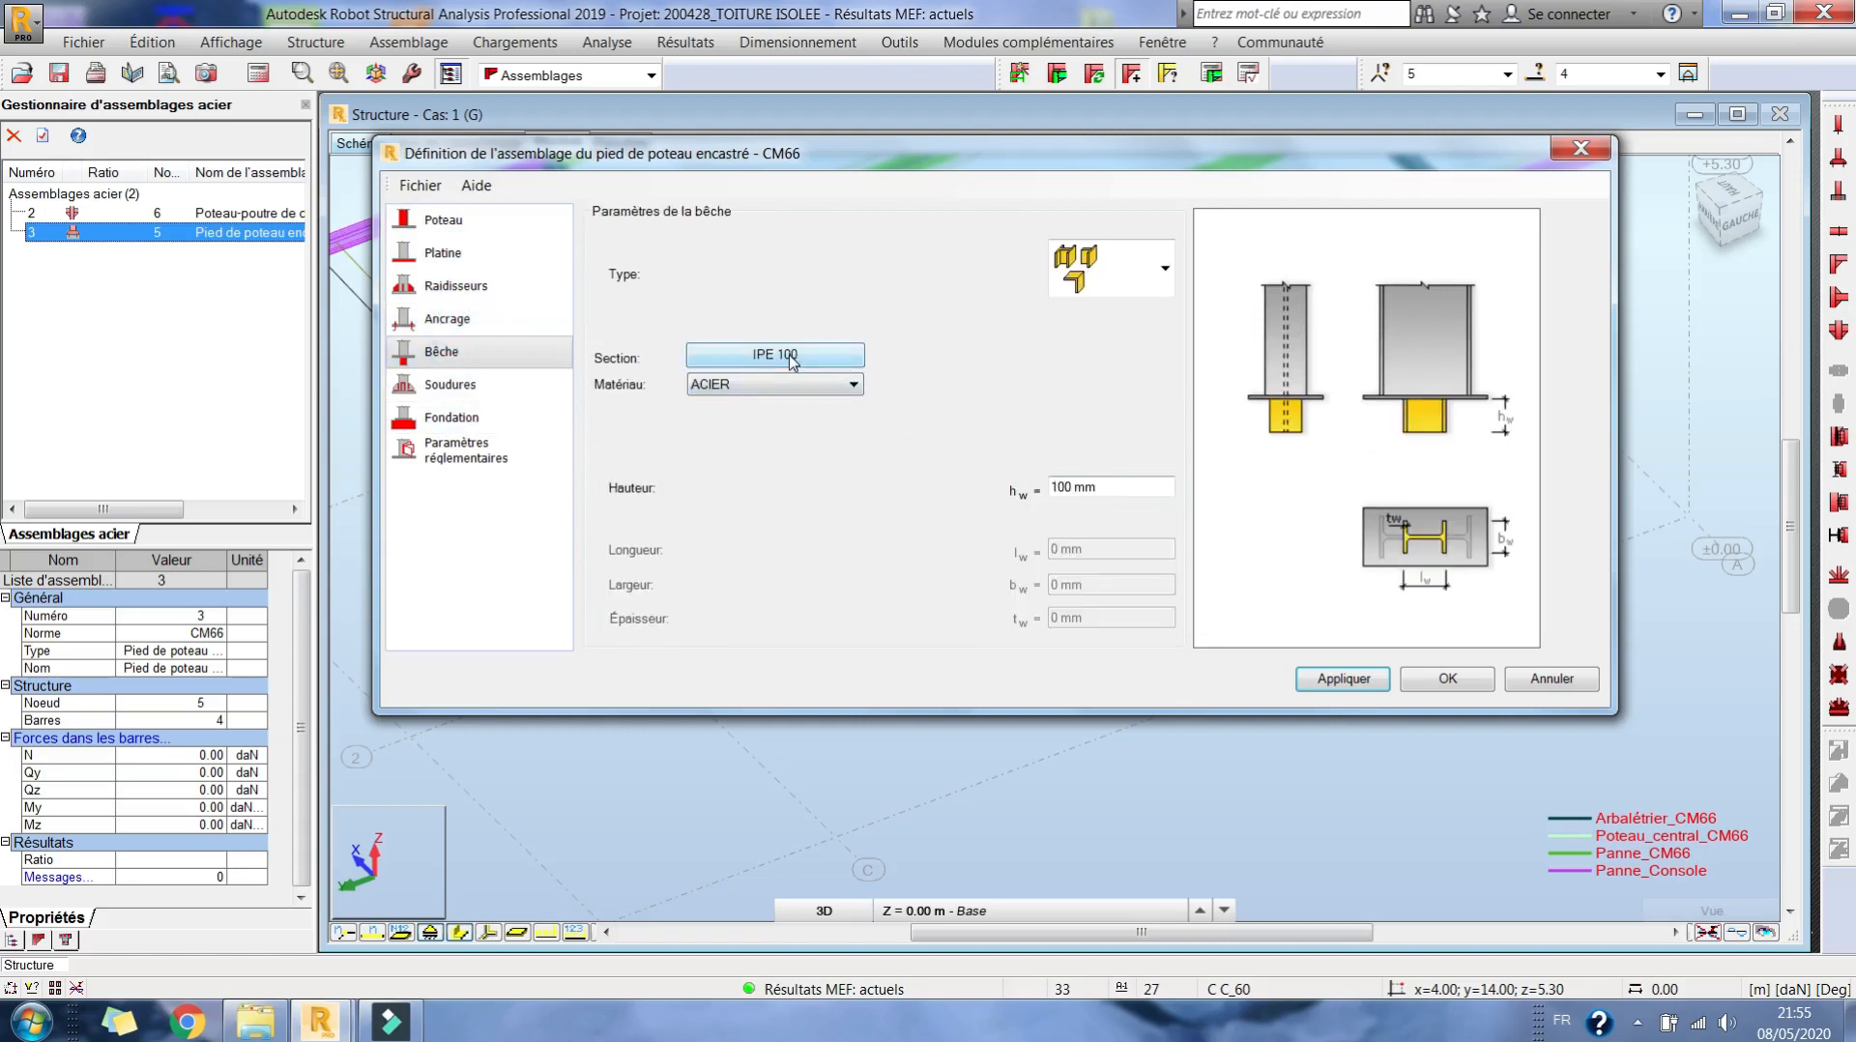
left_click_drag(1152, 166, 1198, 113)
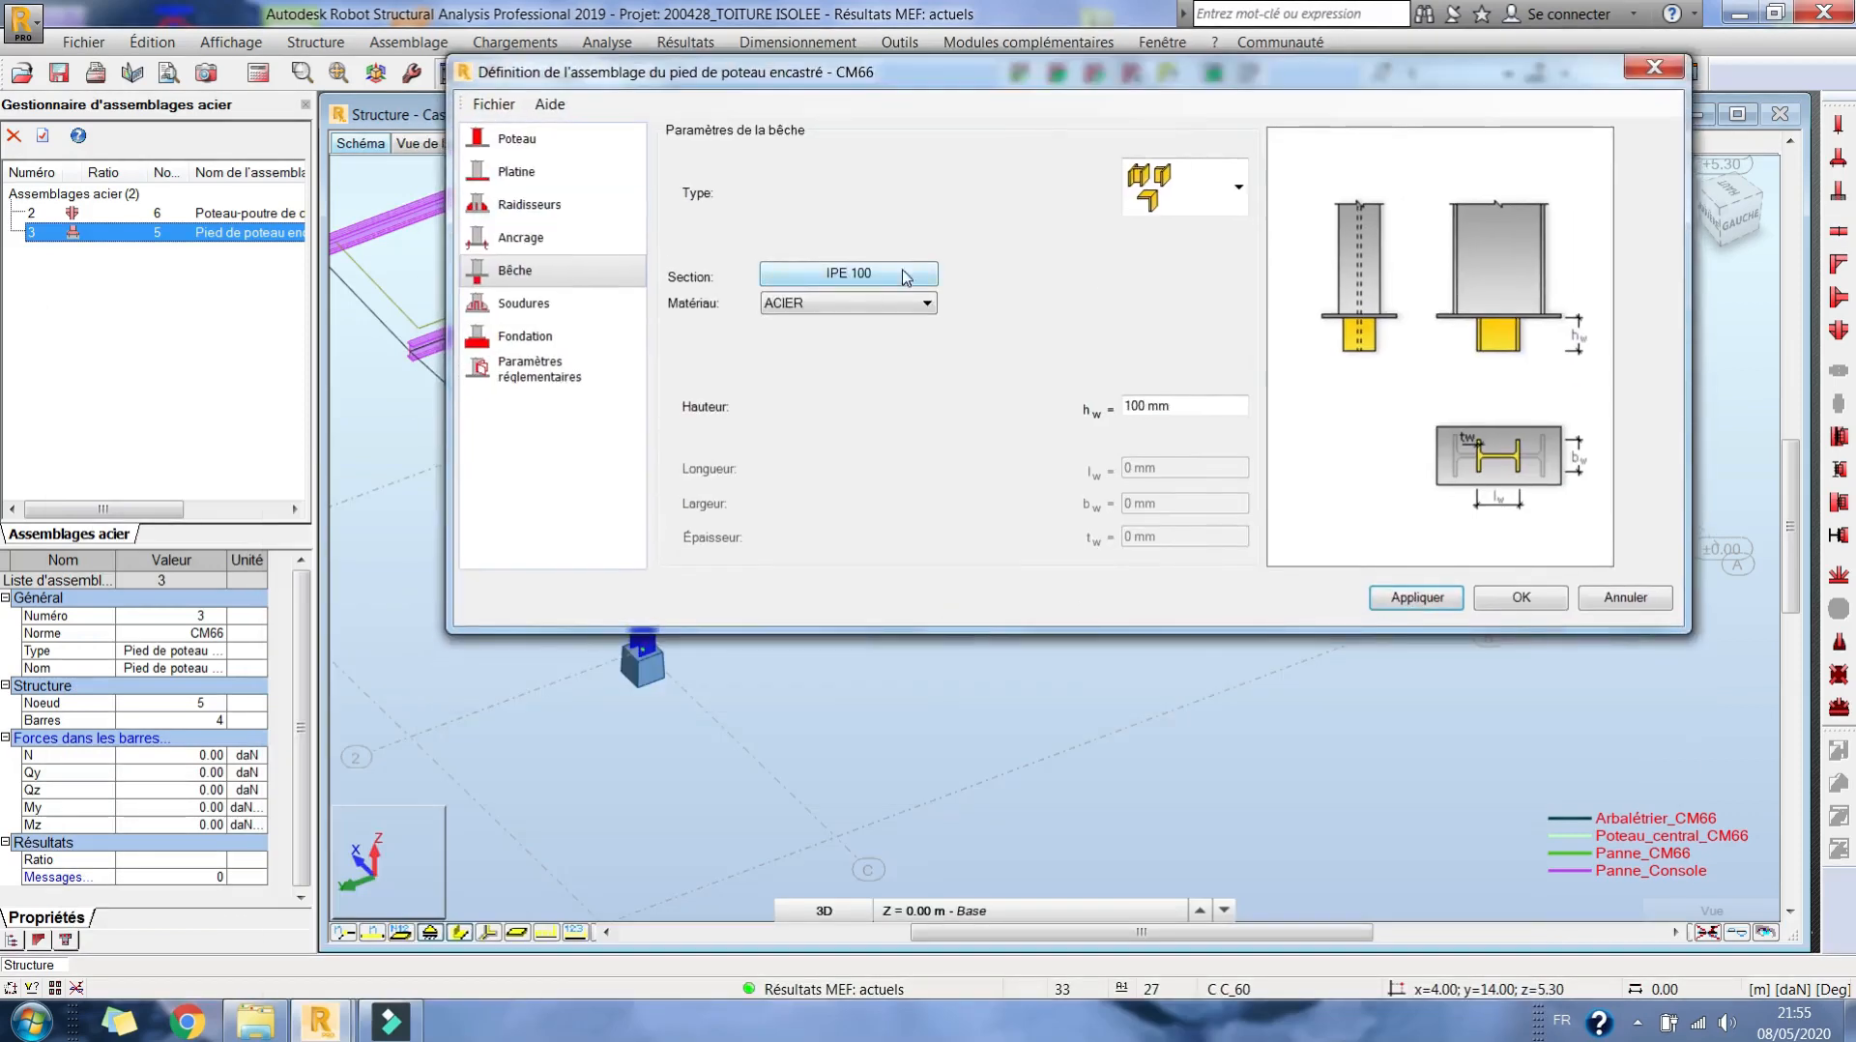
left_click(1208, 415)
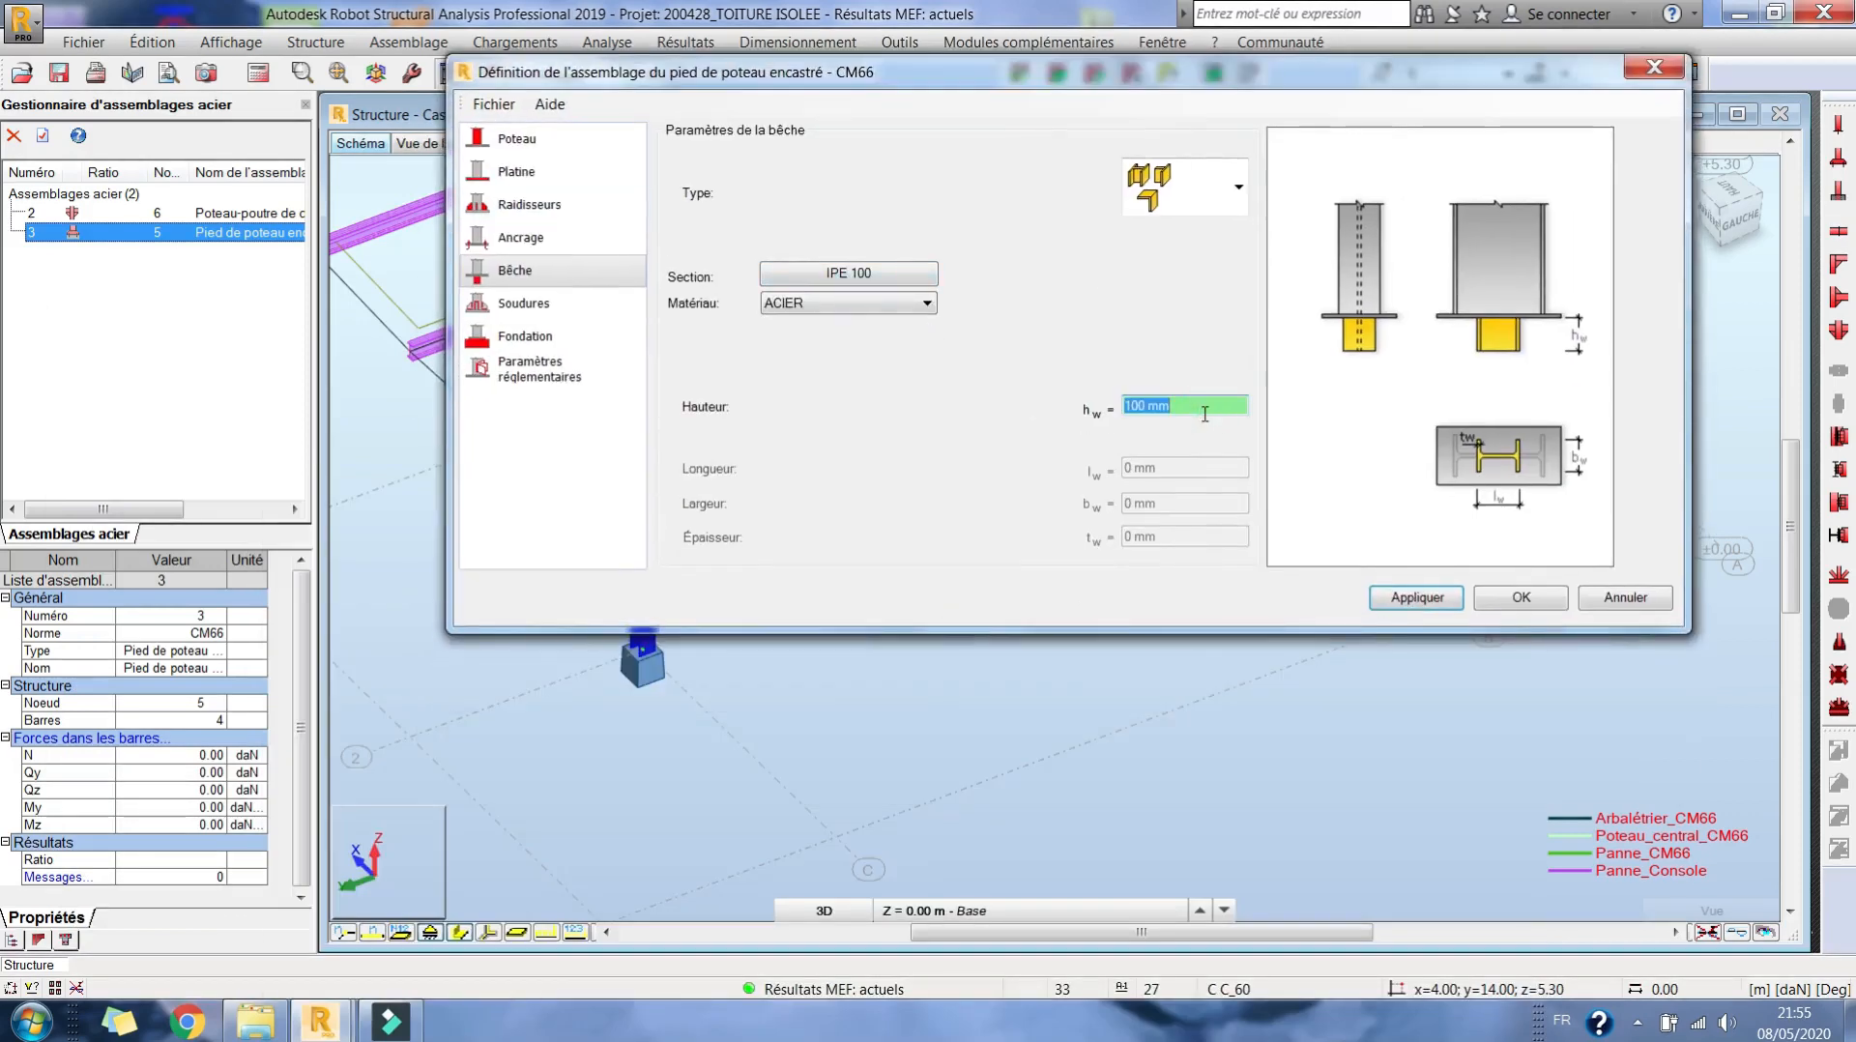
type("1")
type("0")
- Add the OTUA profile HEA 120 as a new section and assign it to the shear key, accepting the structure database change
left_click(814, 275)
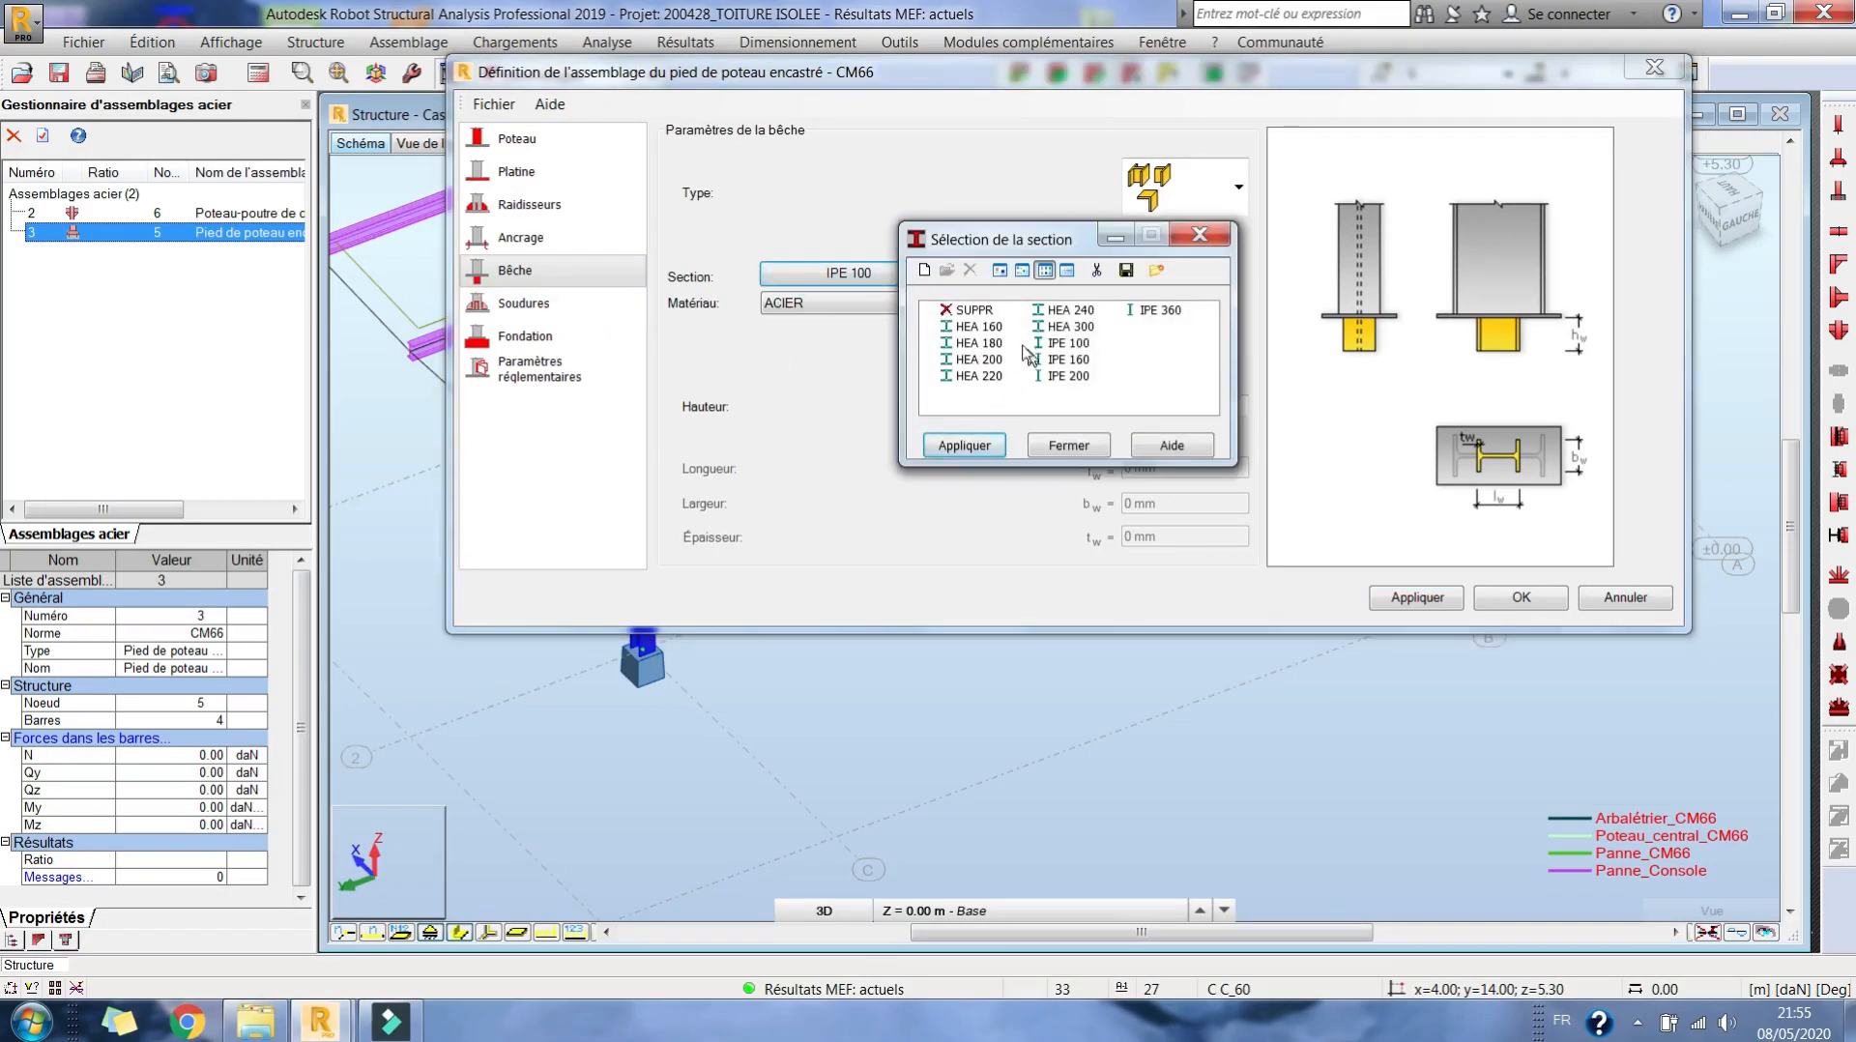
left_click(924, 270)
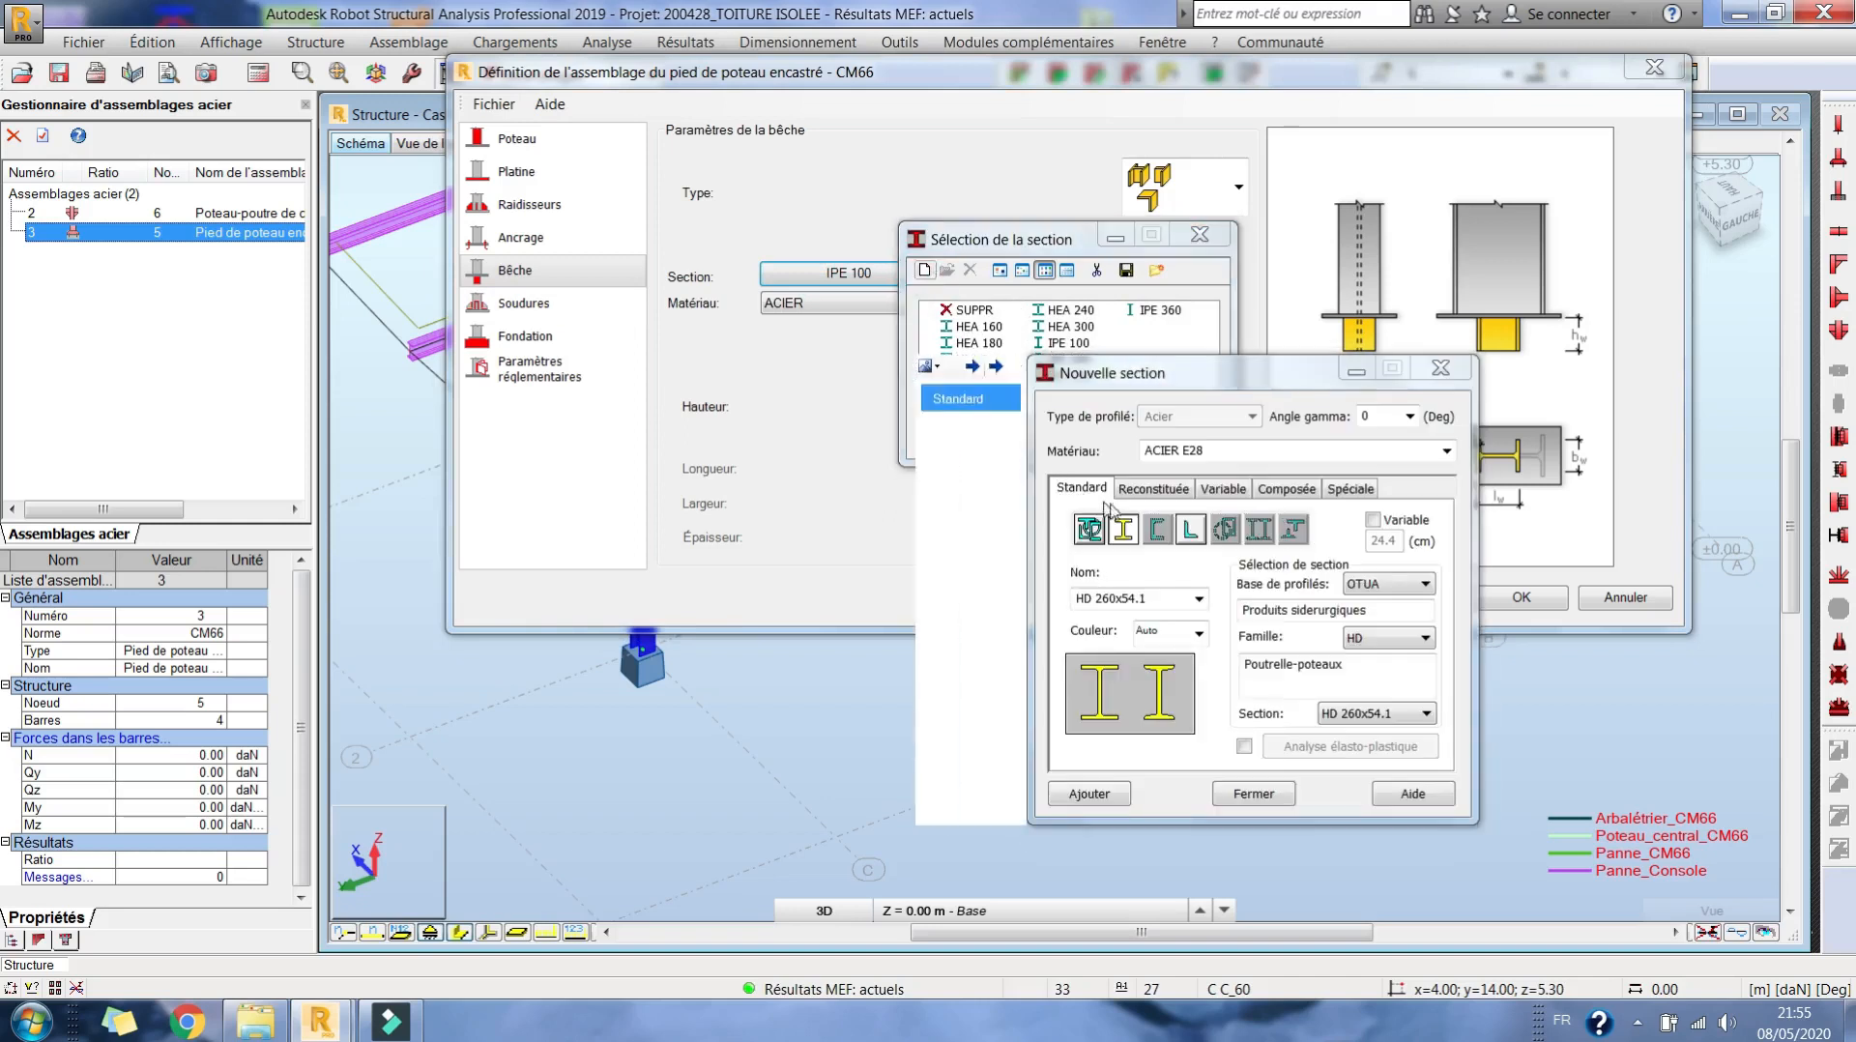
left_click(1426, 638)
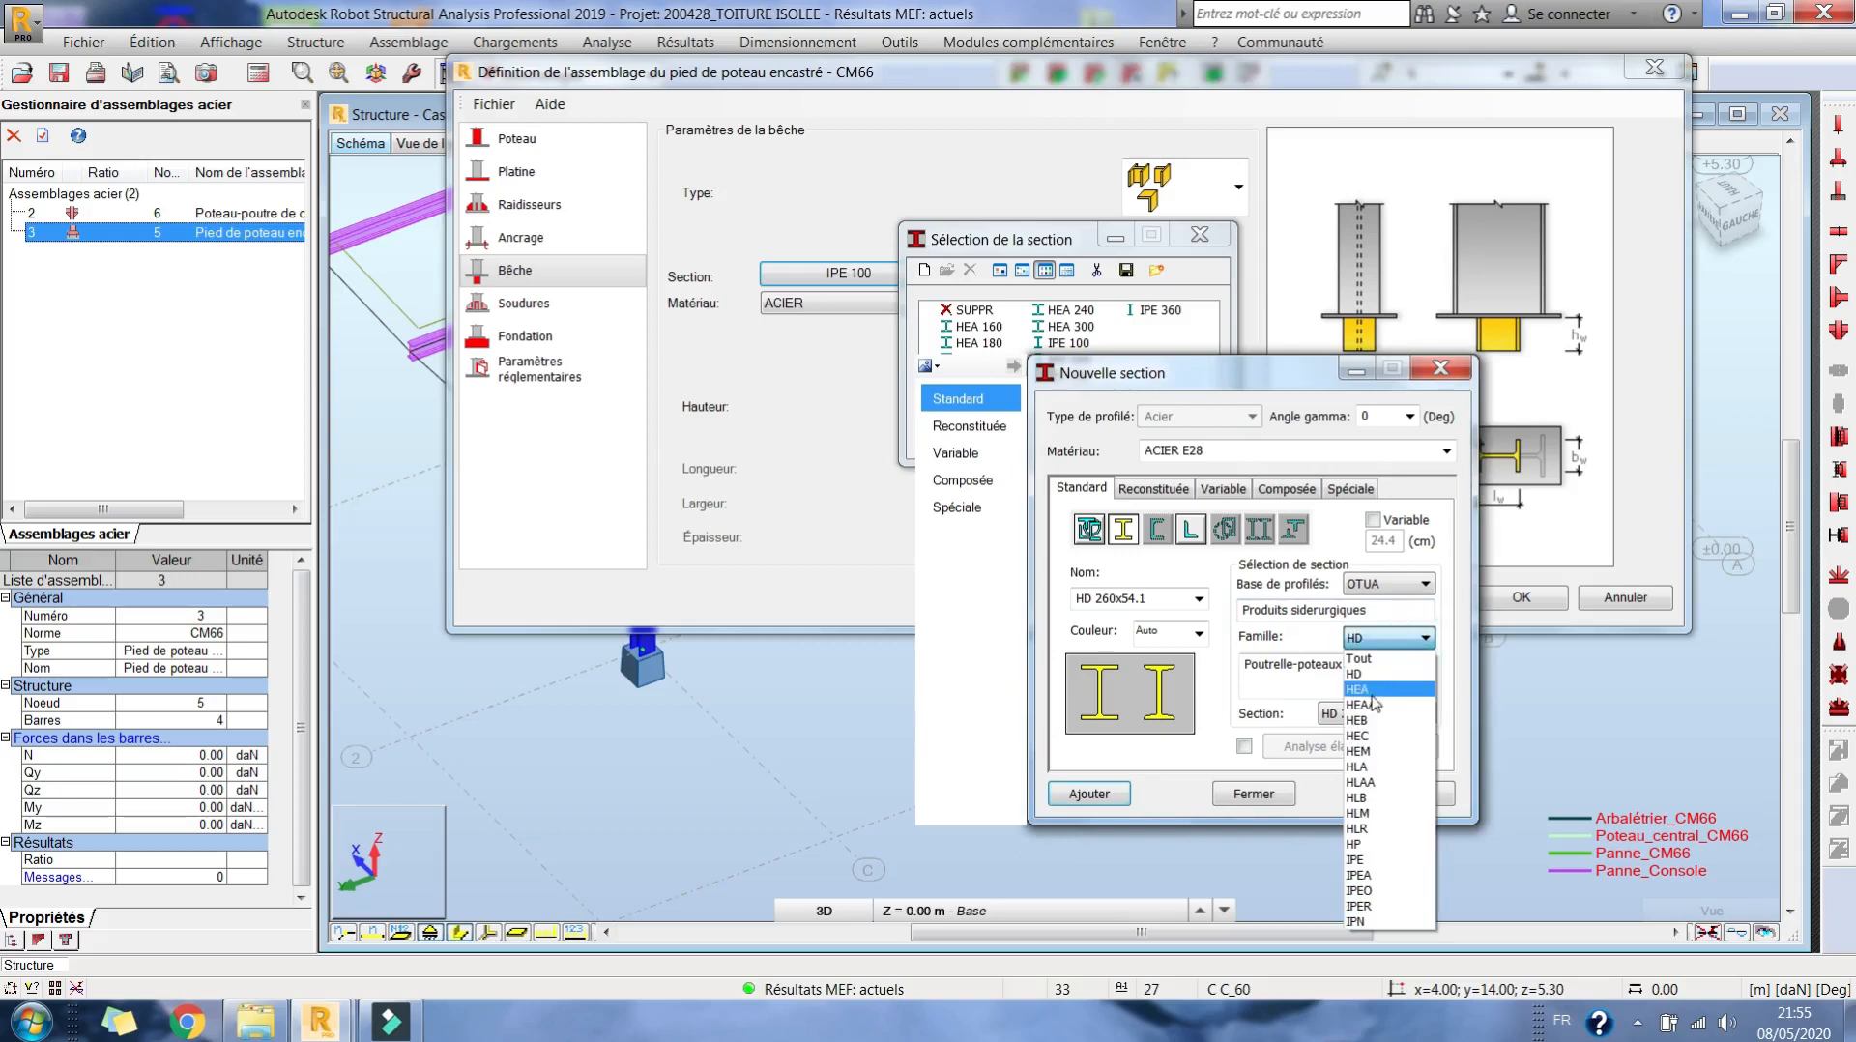
left_click(1383, 717)
left_click(1382, 717)
left_click(1373, 372)
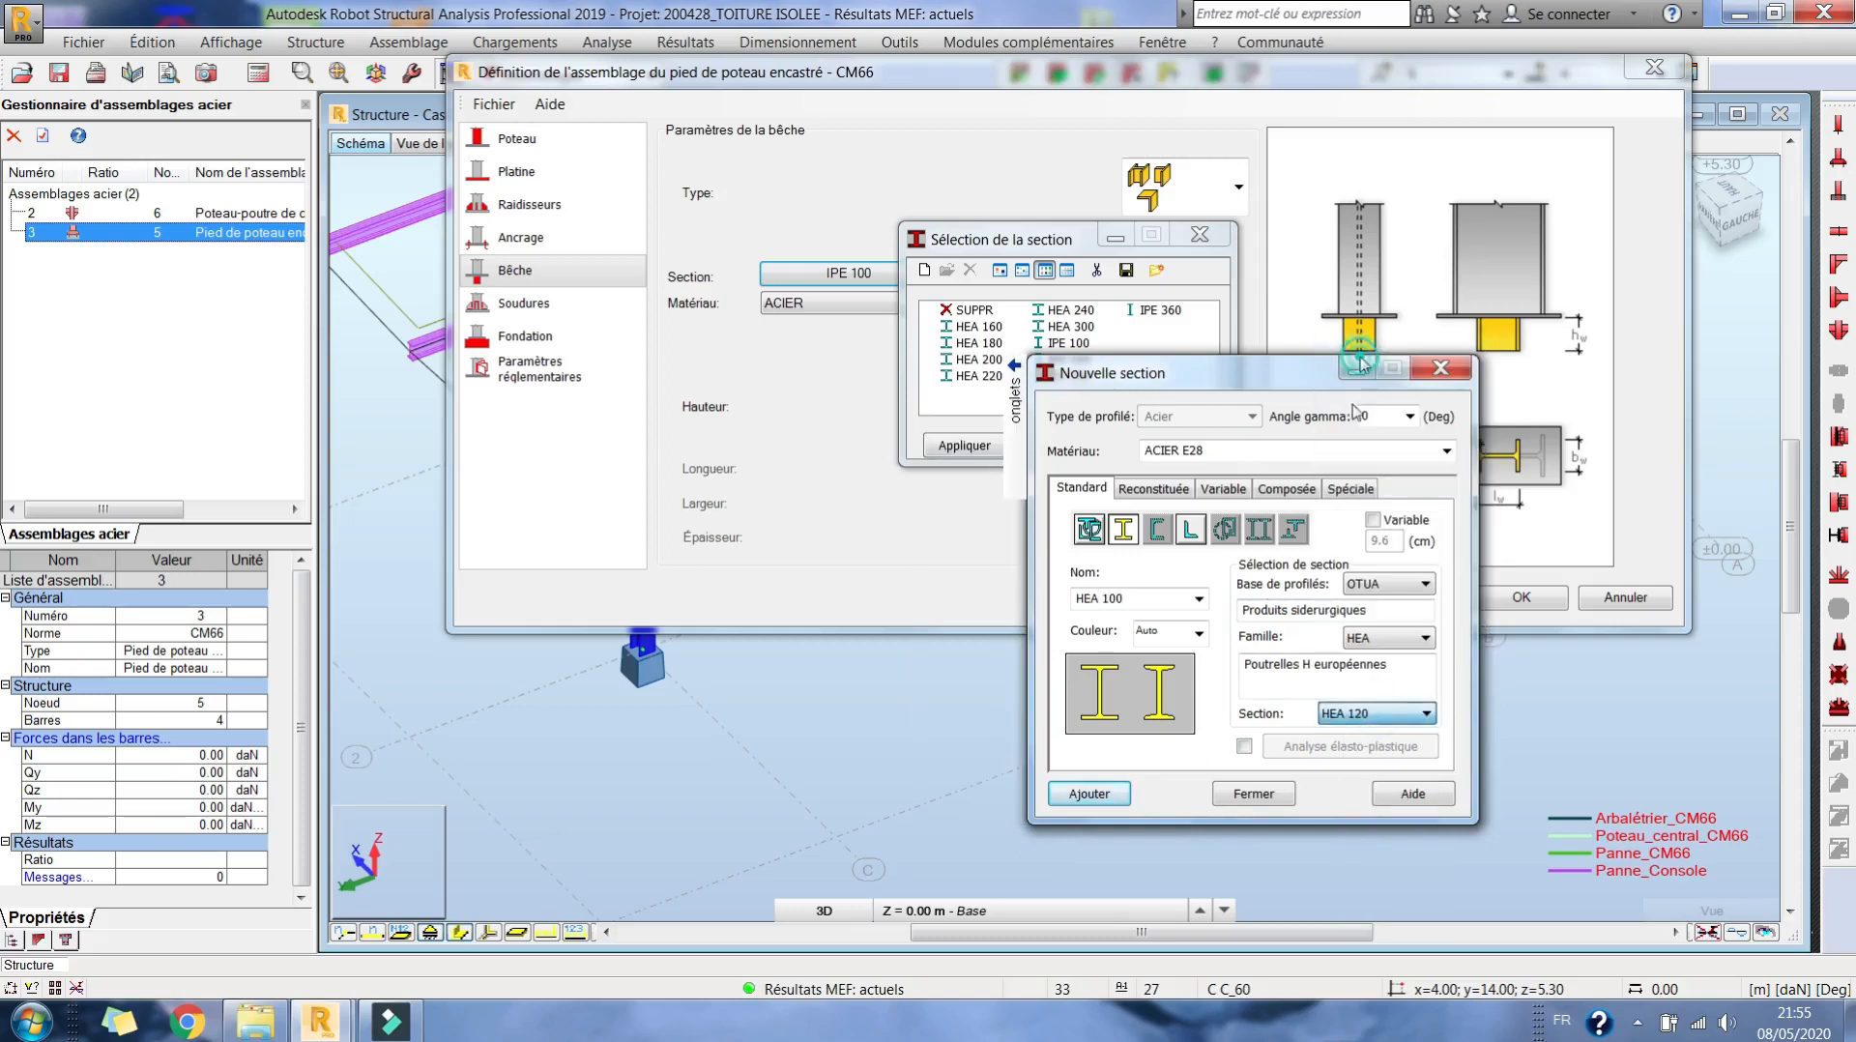
left_click(1090, 794)
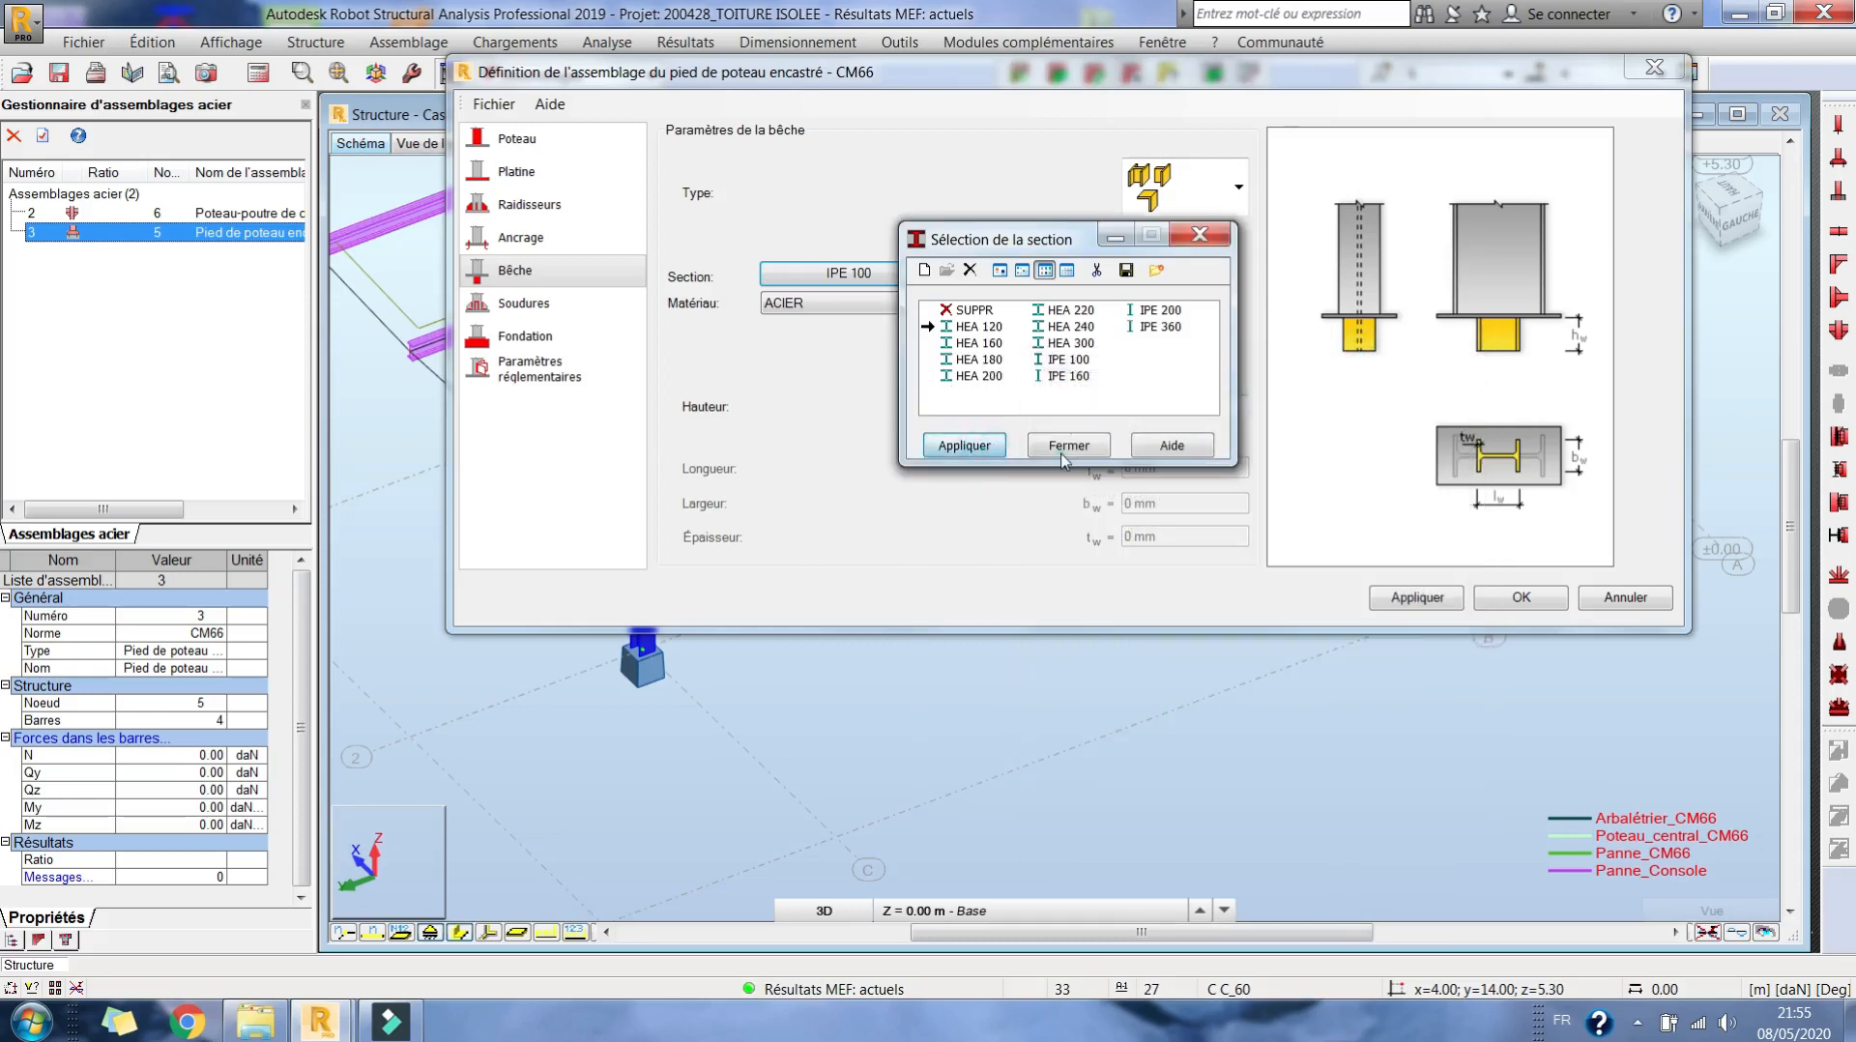
left_click(1069, 444)
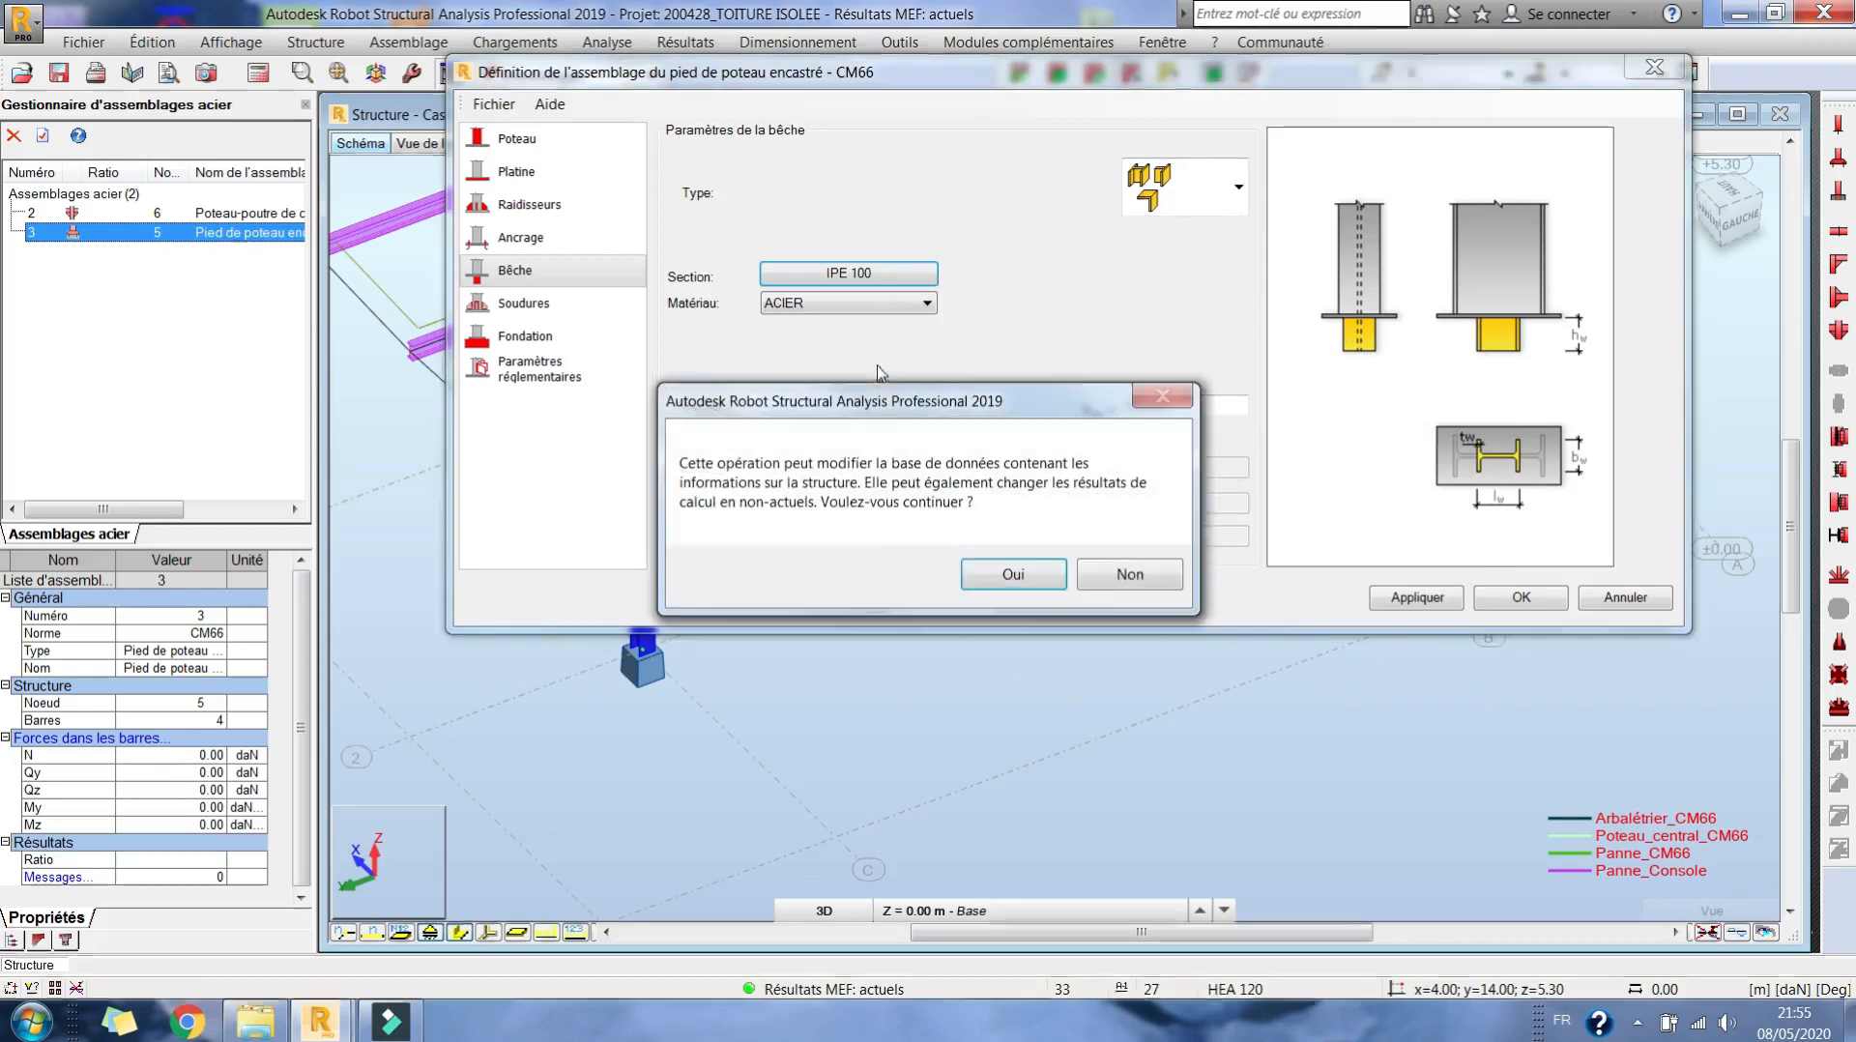
left_click(979, 577)
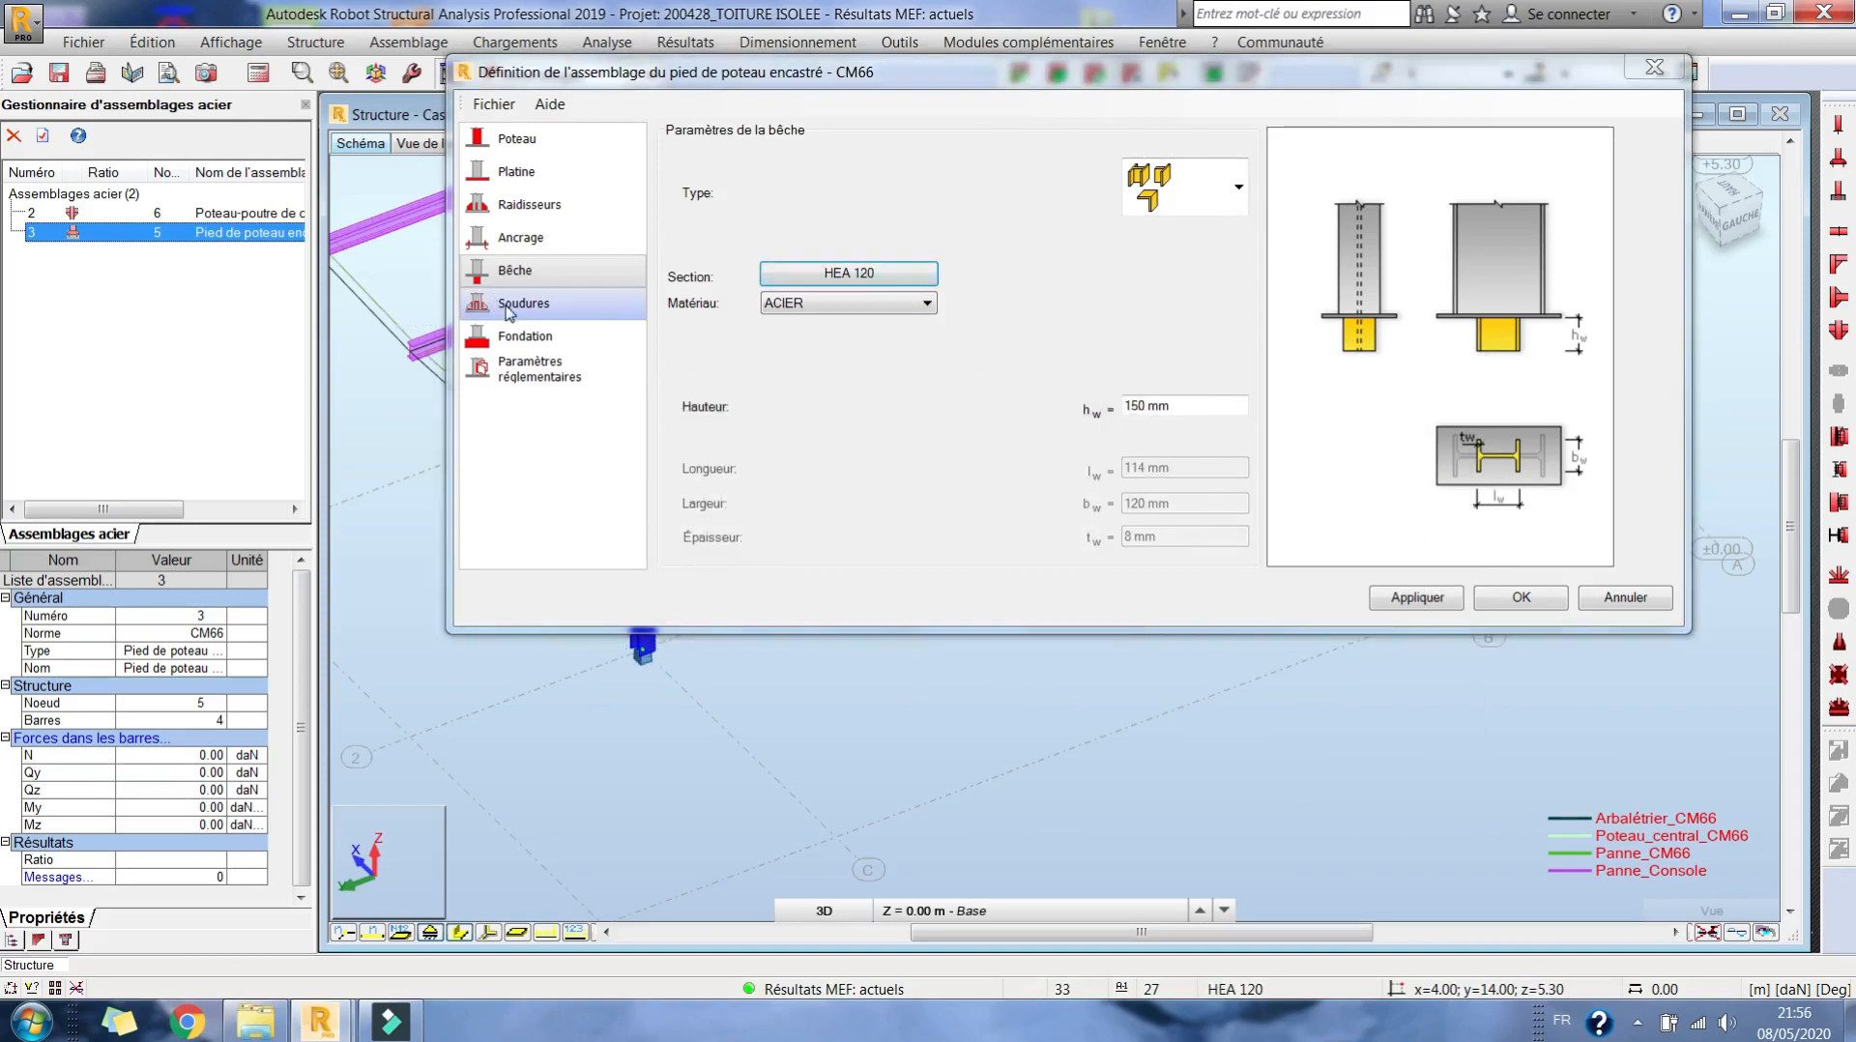
- Set the shear key's material to ACIER E28
left_click(708, 302)
left_click(793, 303)
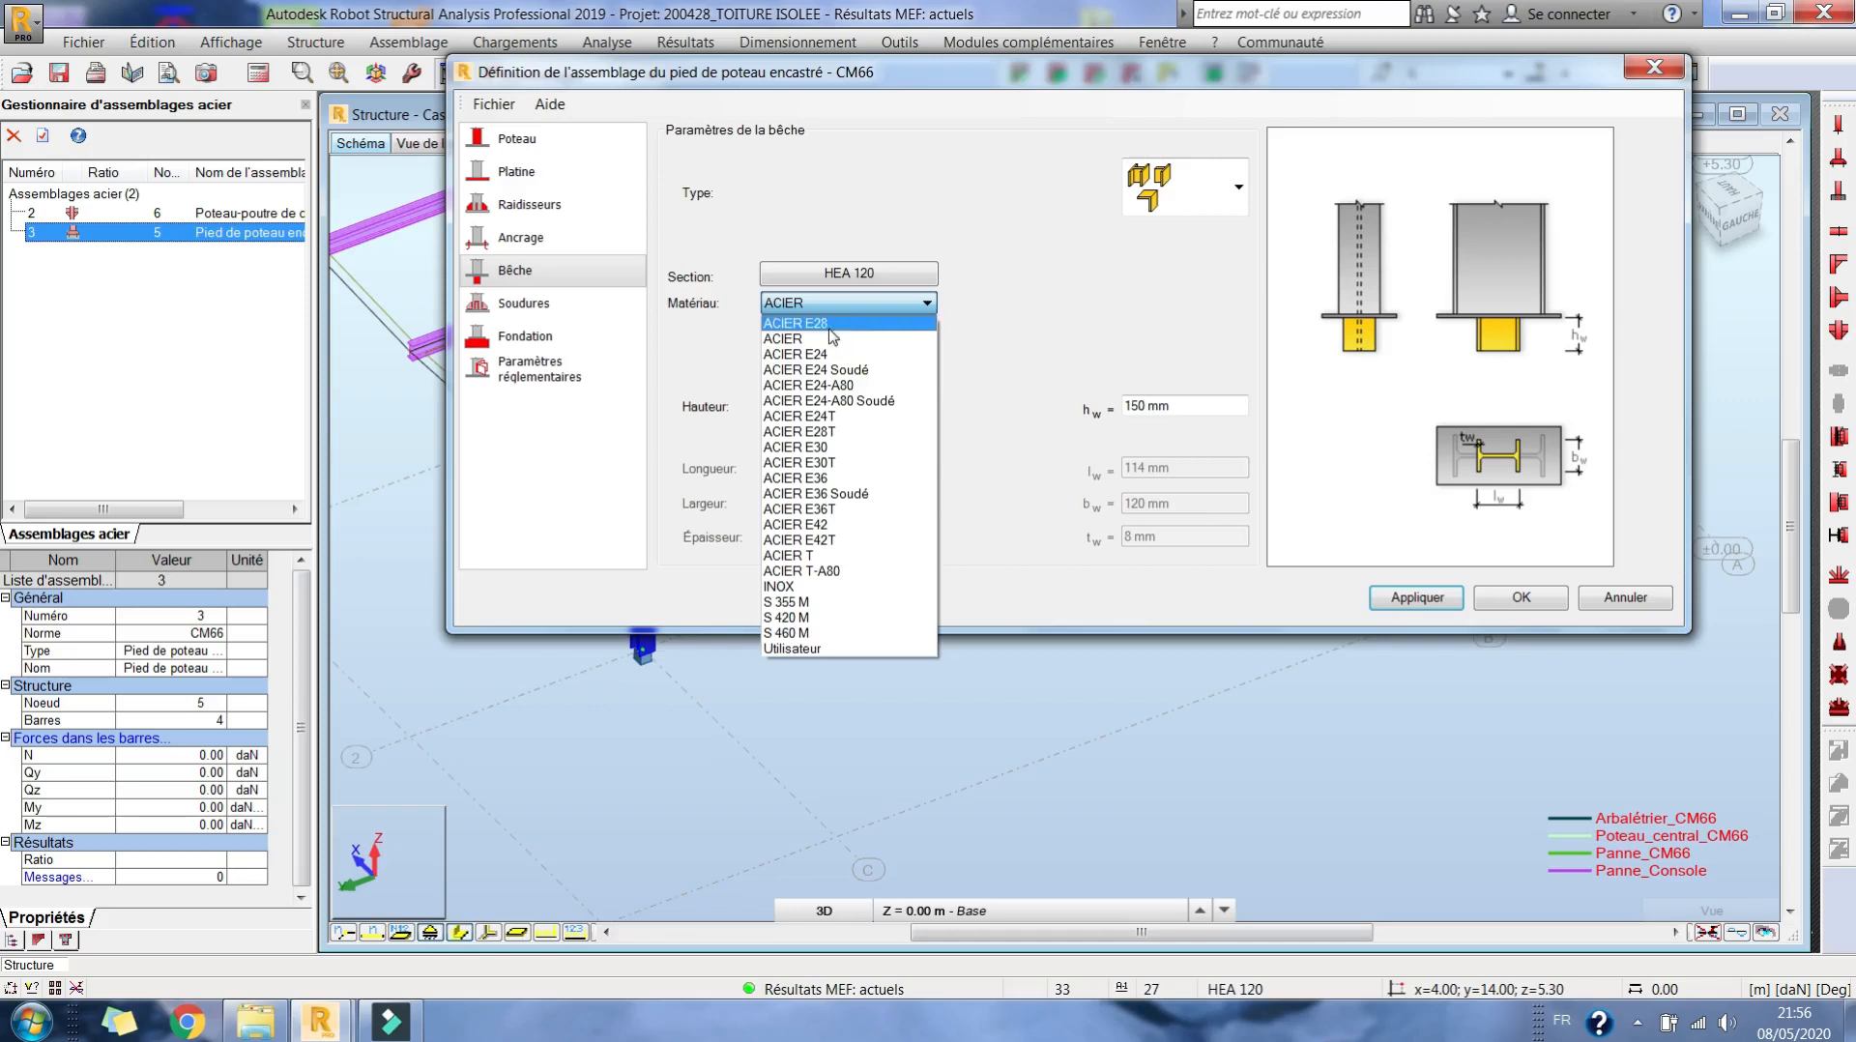
left_click(837, 344)
- Set the weld thickness of the stiffeners (Raidisseurs) to 8 mm
left_click(522, 303)
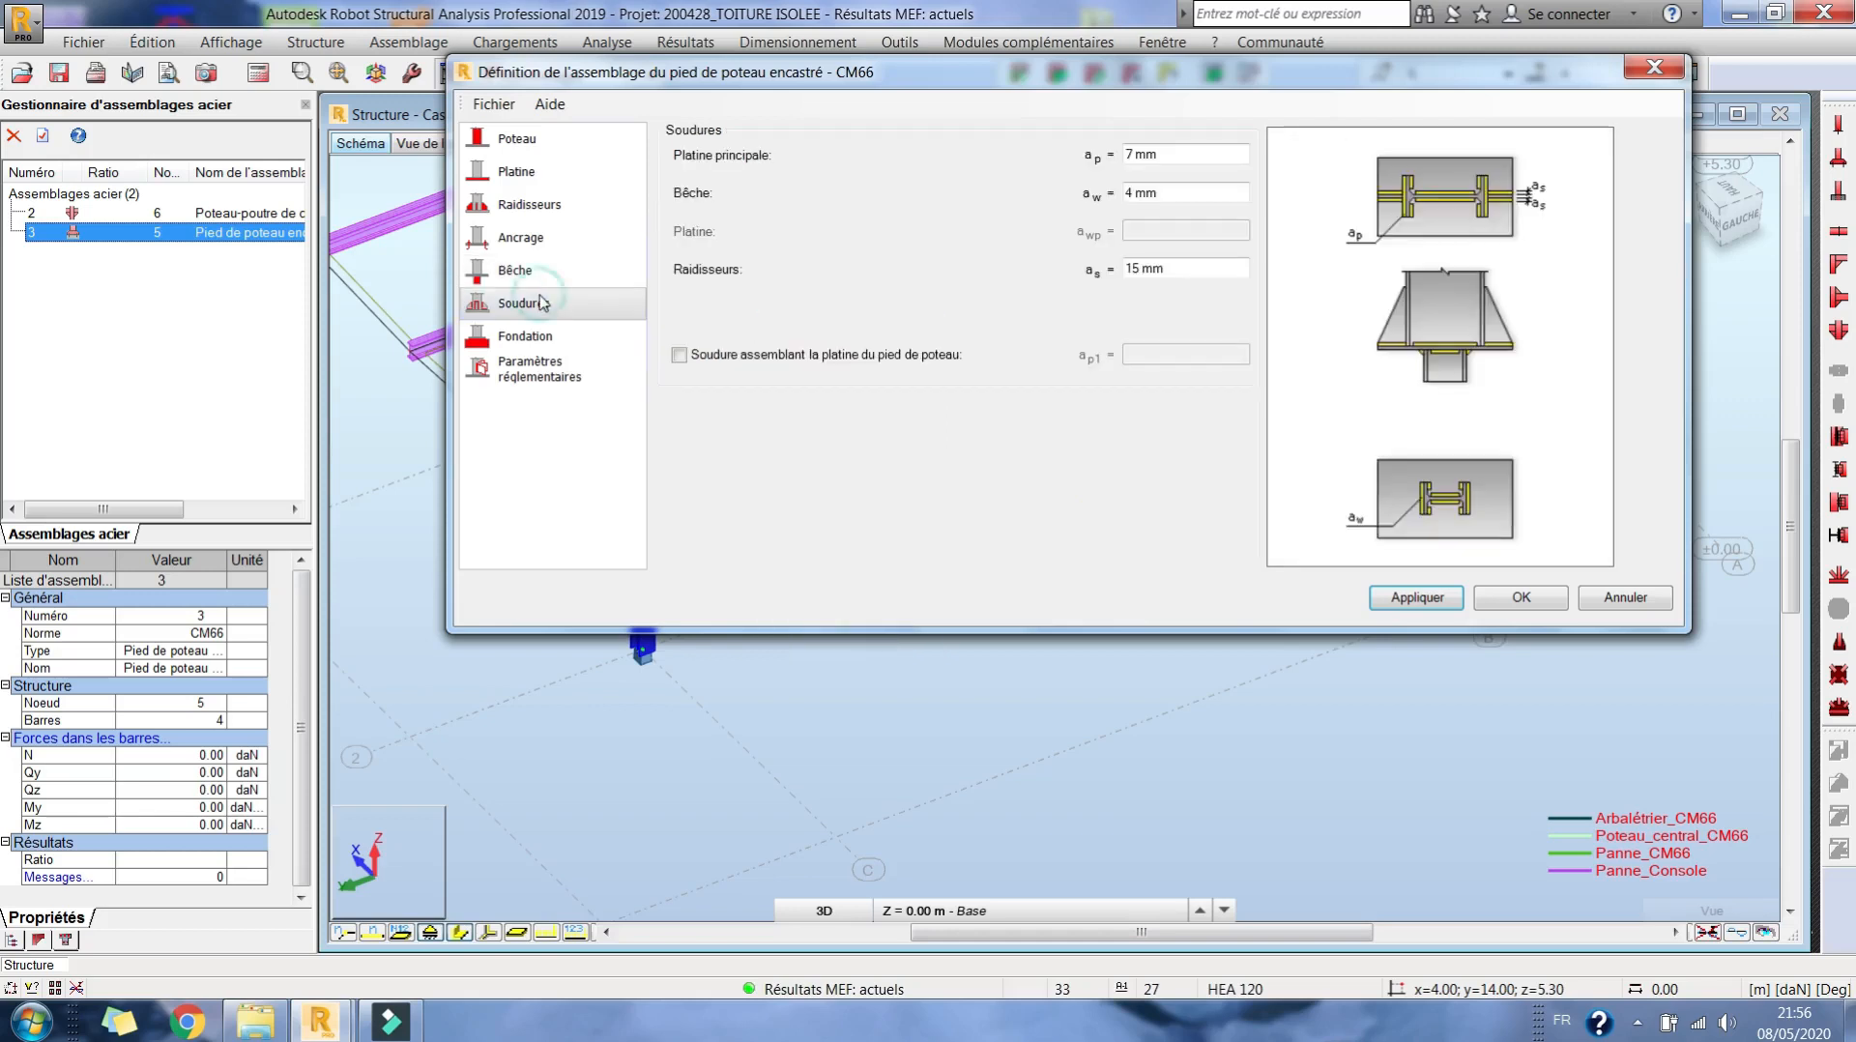
left_click(1202, 269)
type("8")
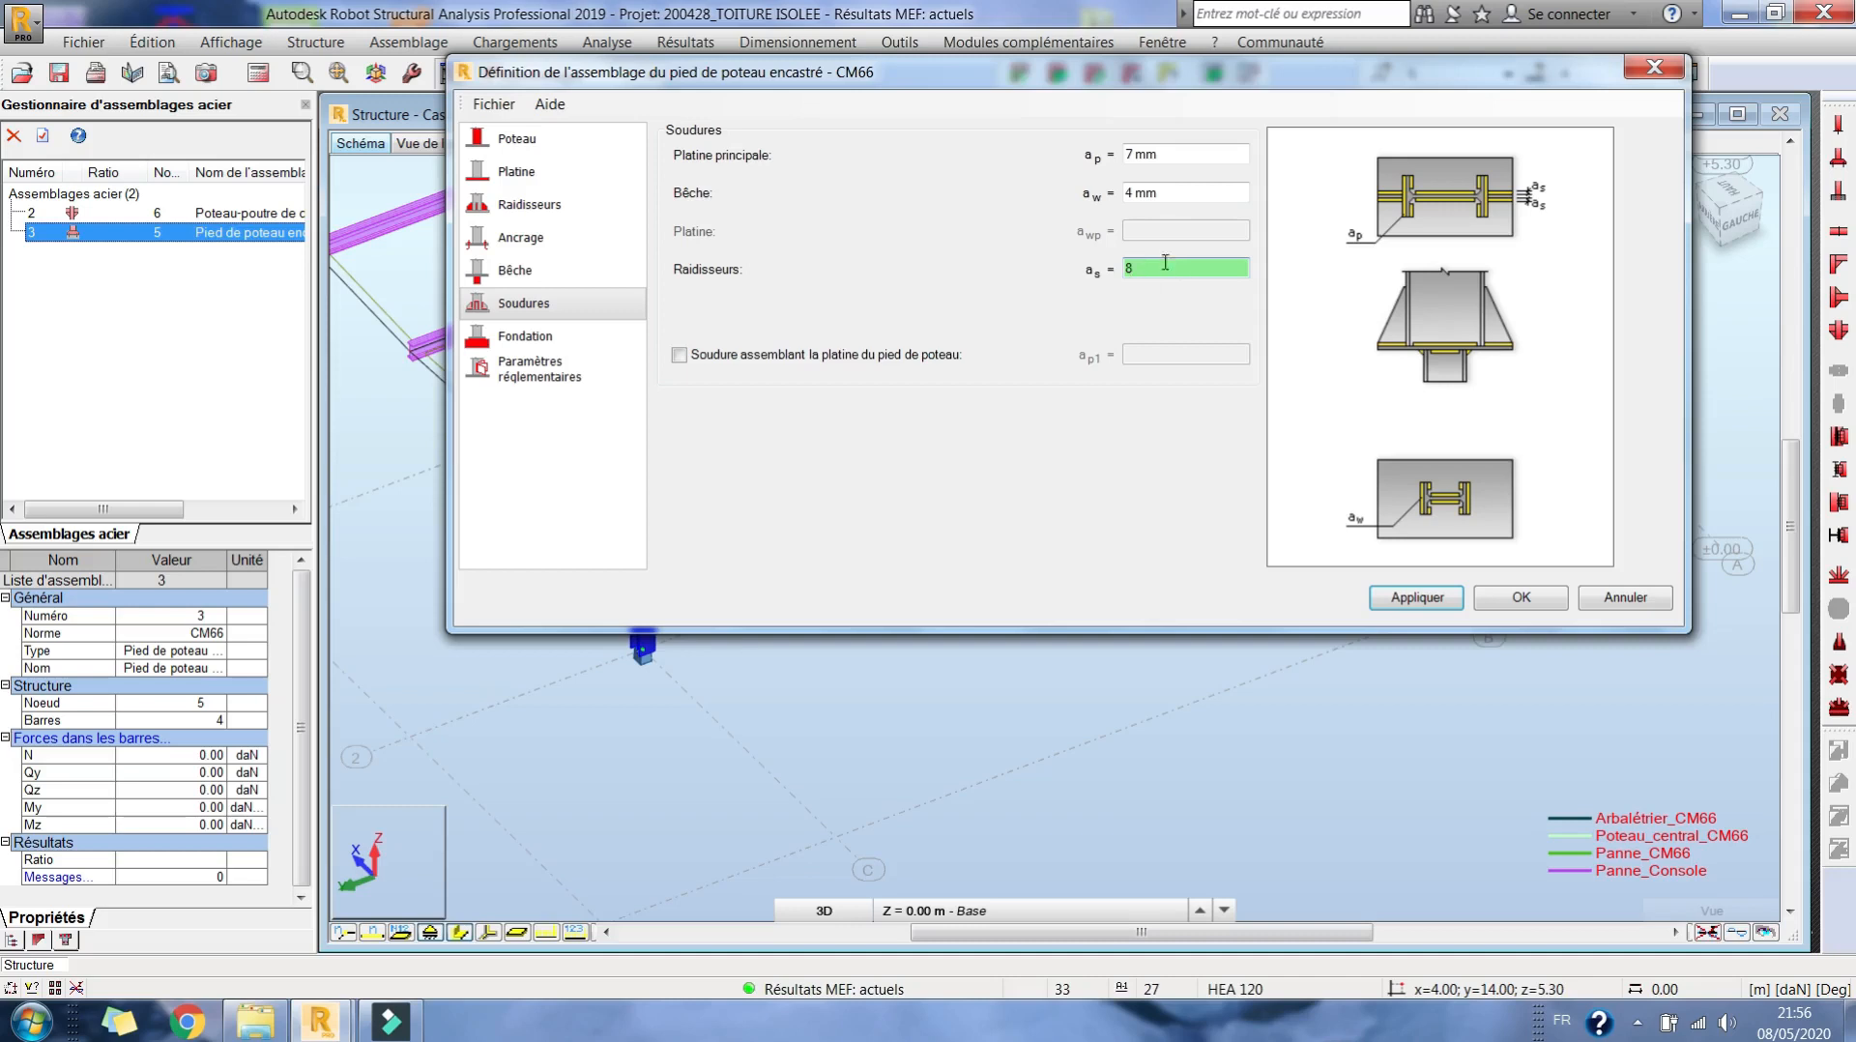
left_click(1172, 157)
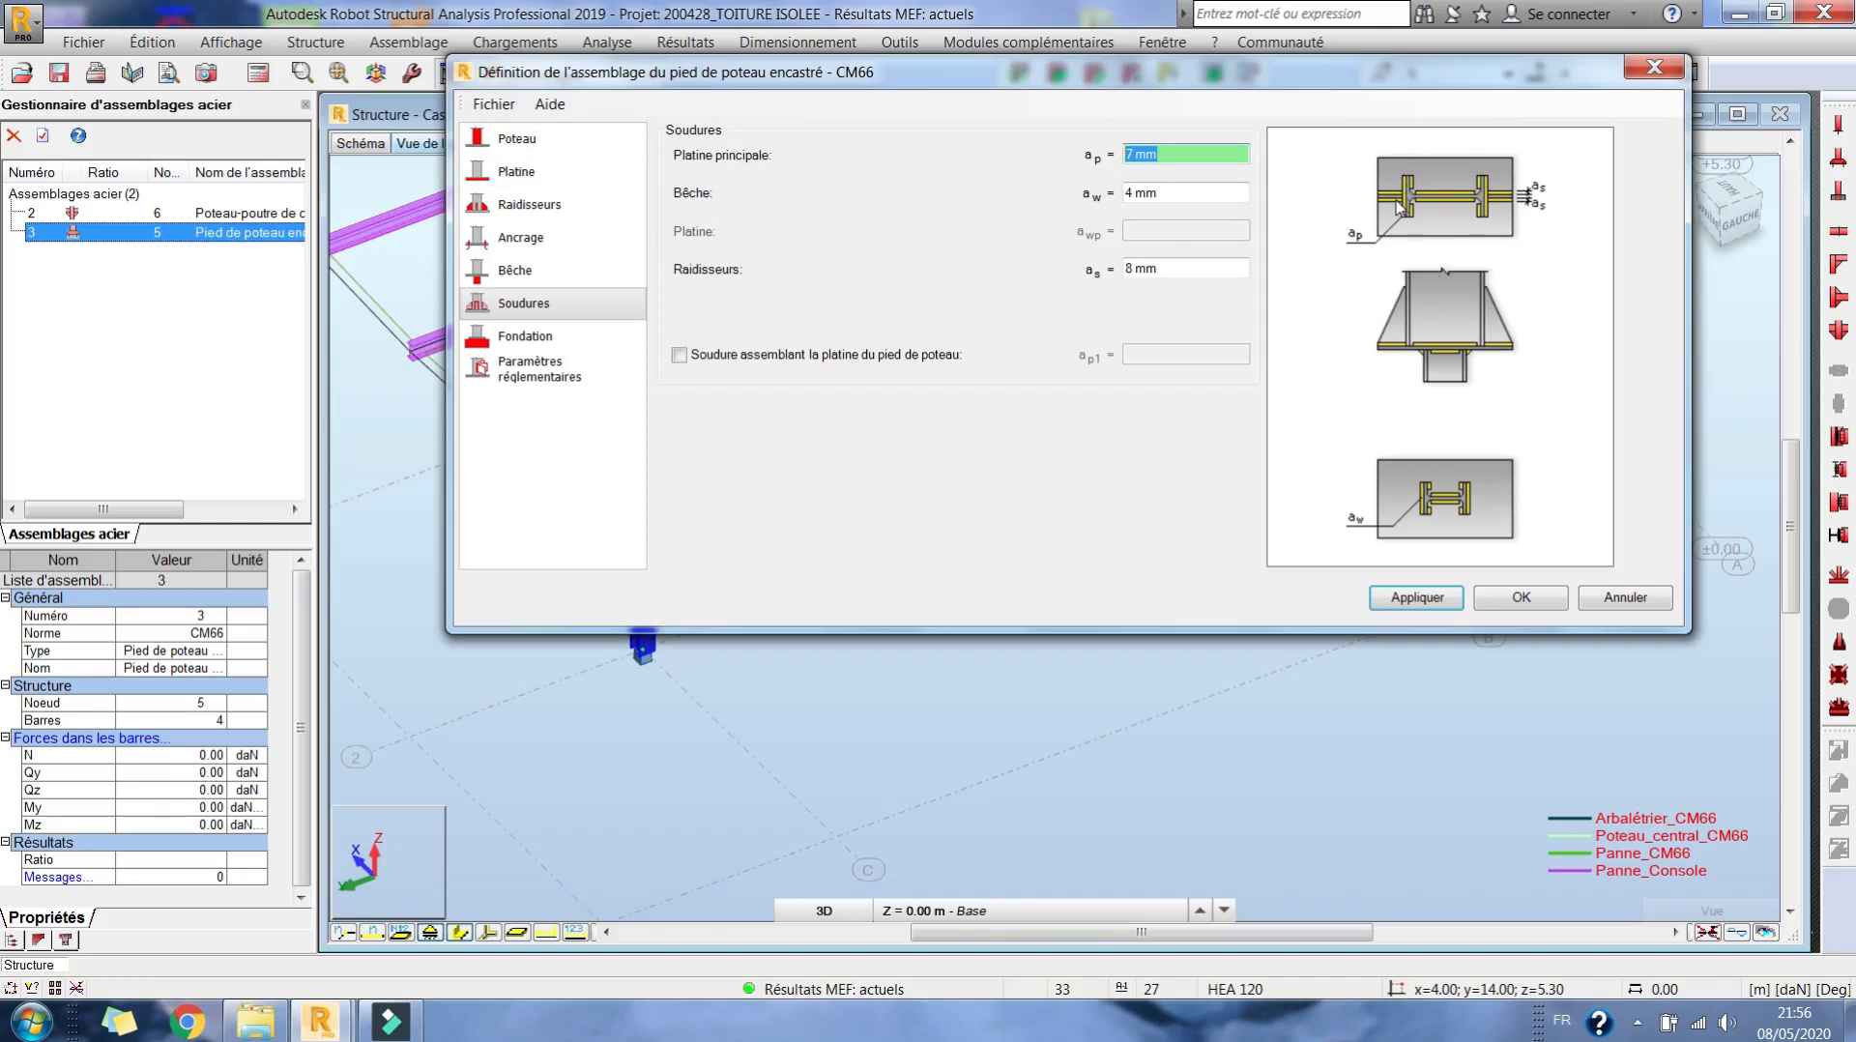
- Check the column's section dimensions against the weld thicknesses of the main plate, shear key and stiffeners
left_click(527, 141)
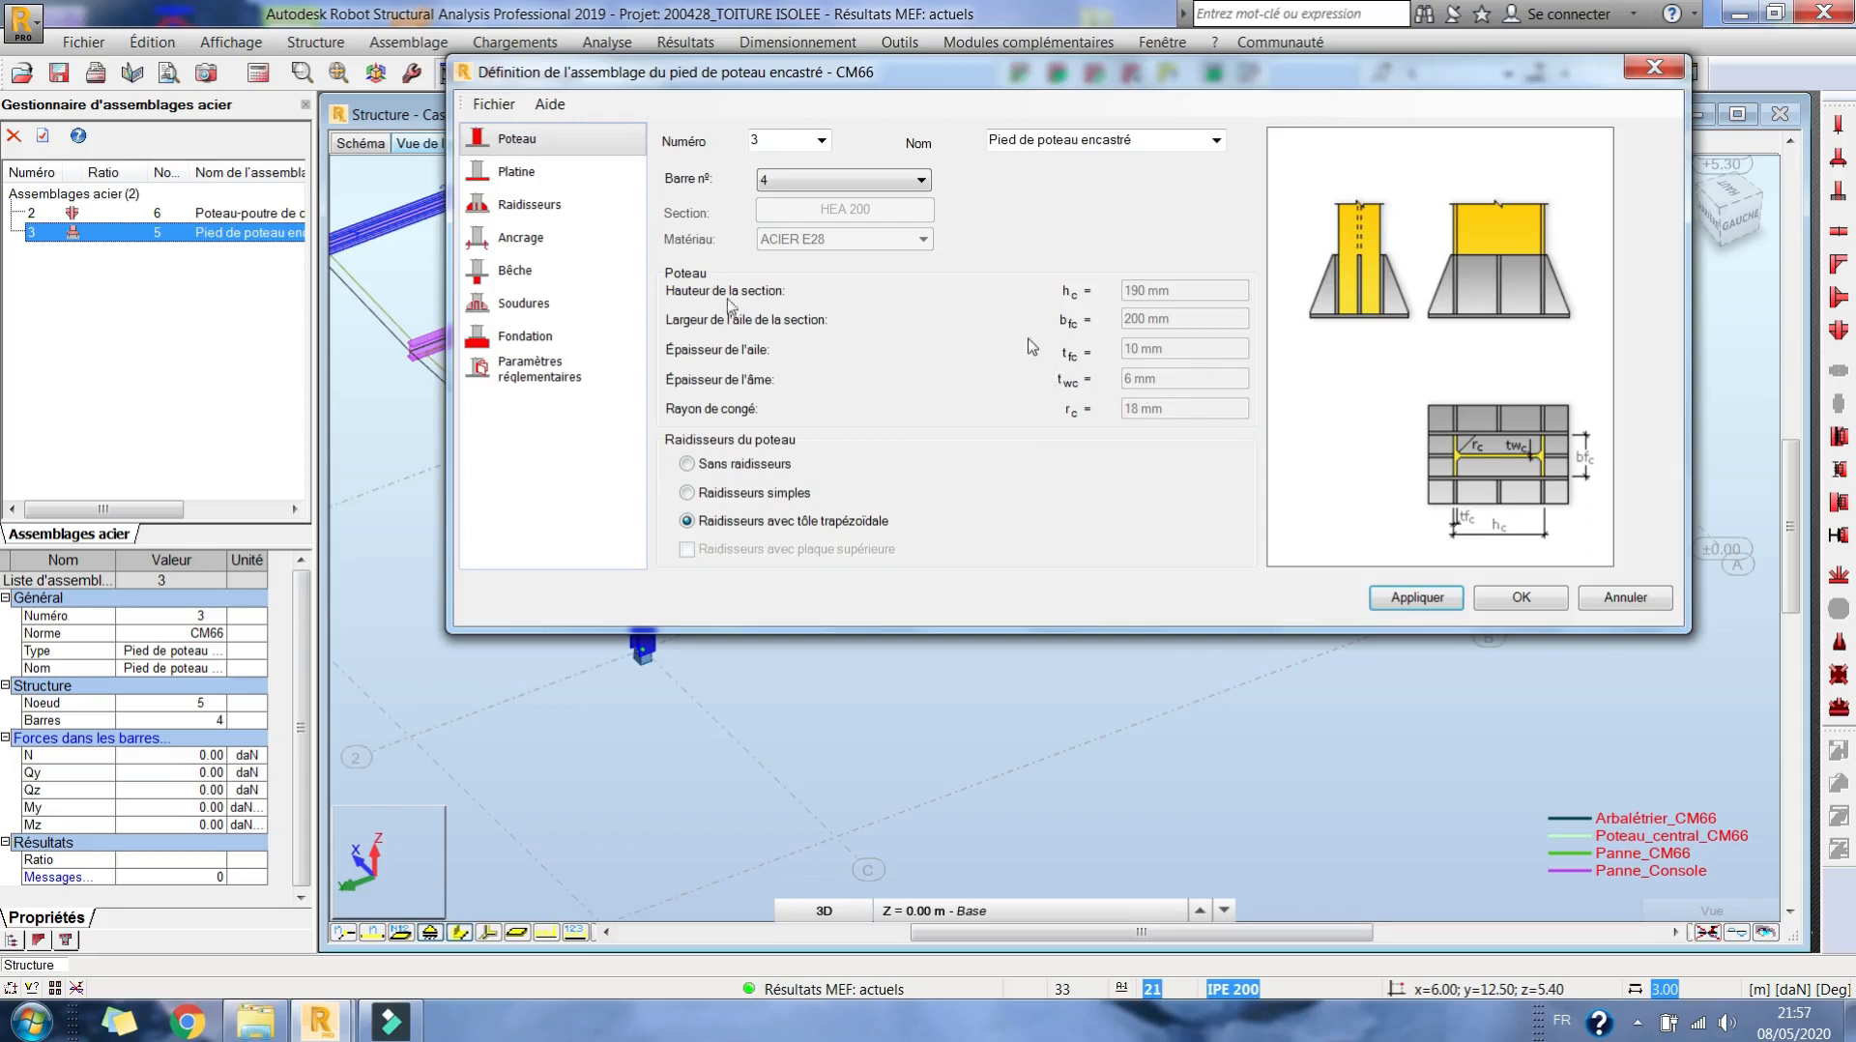
left_click(532, 310)
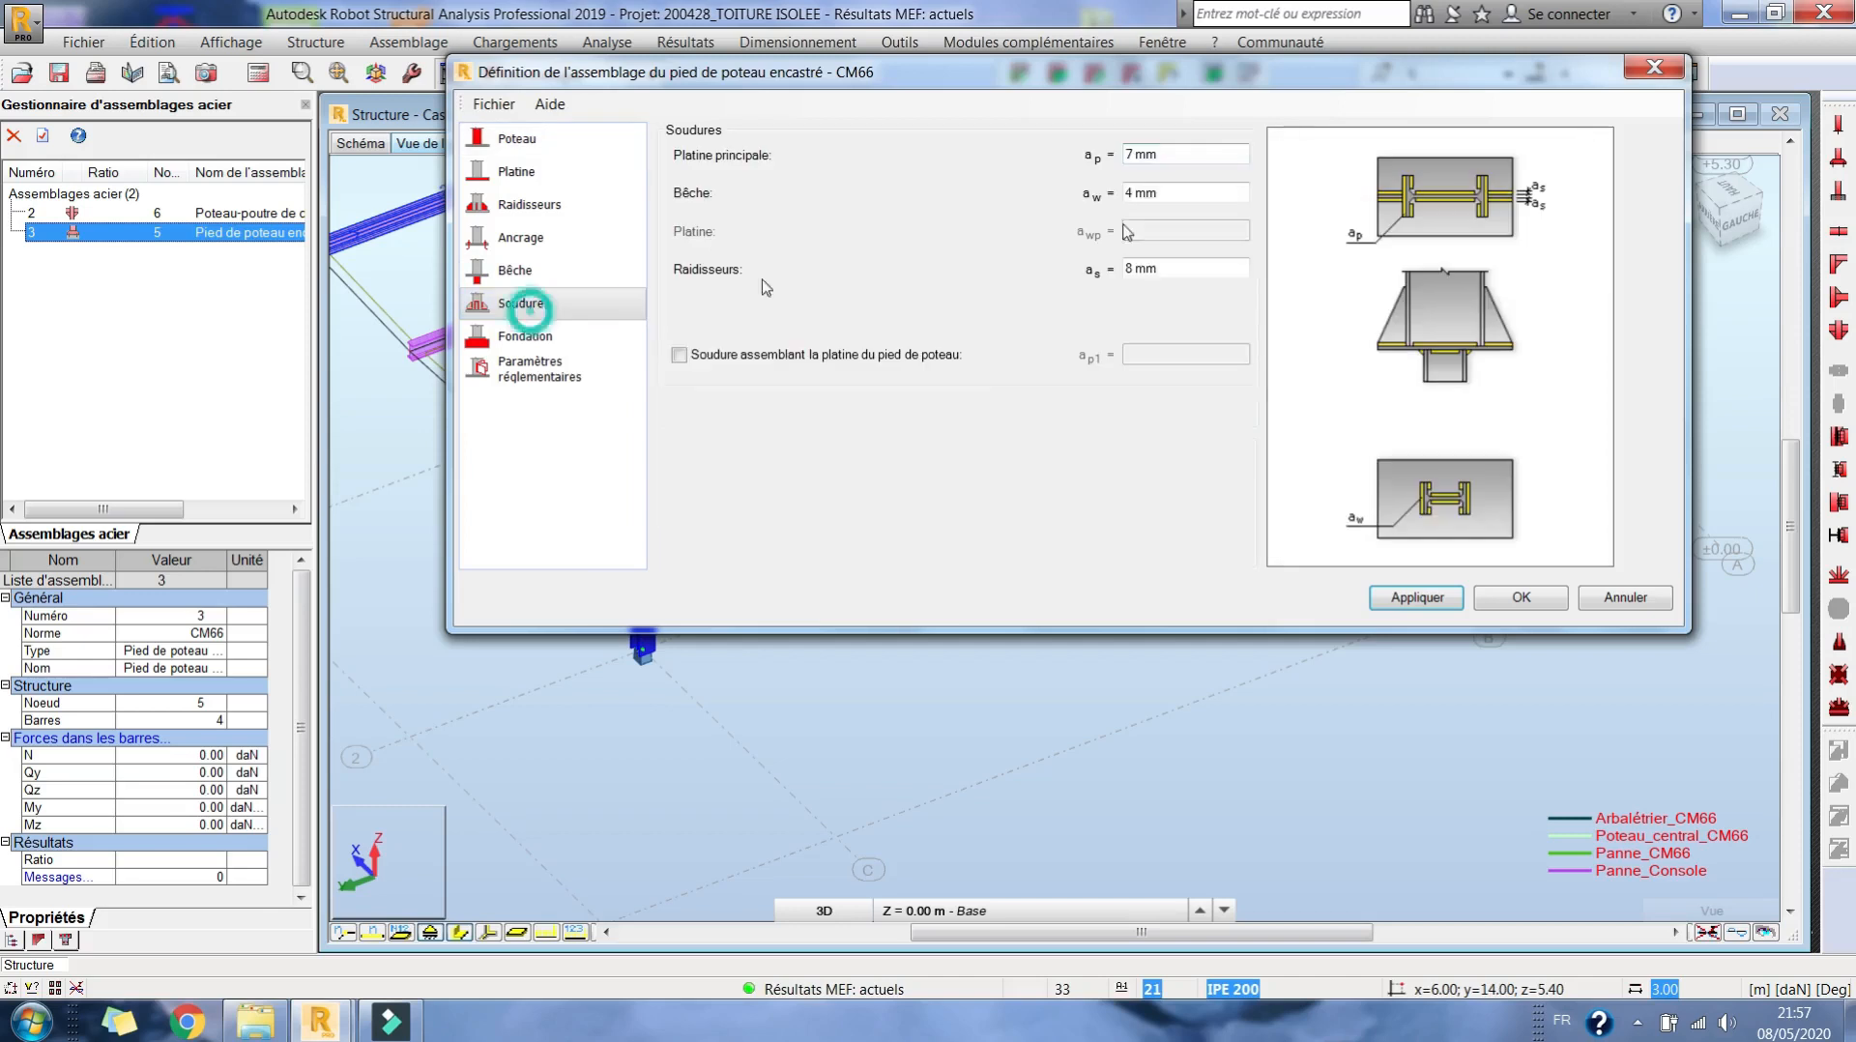
left_click(1194, 155)
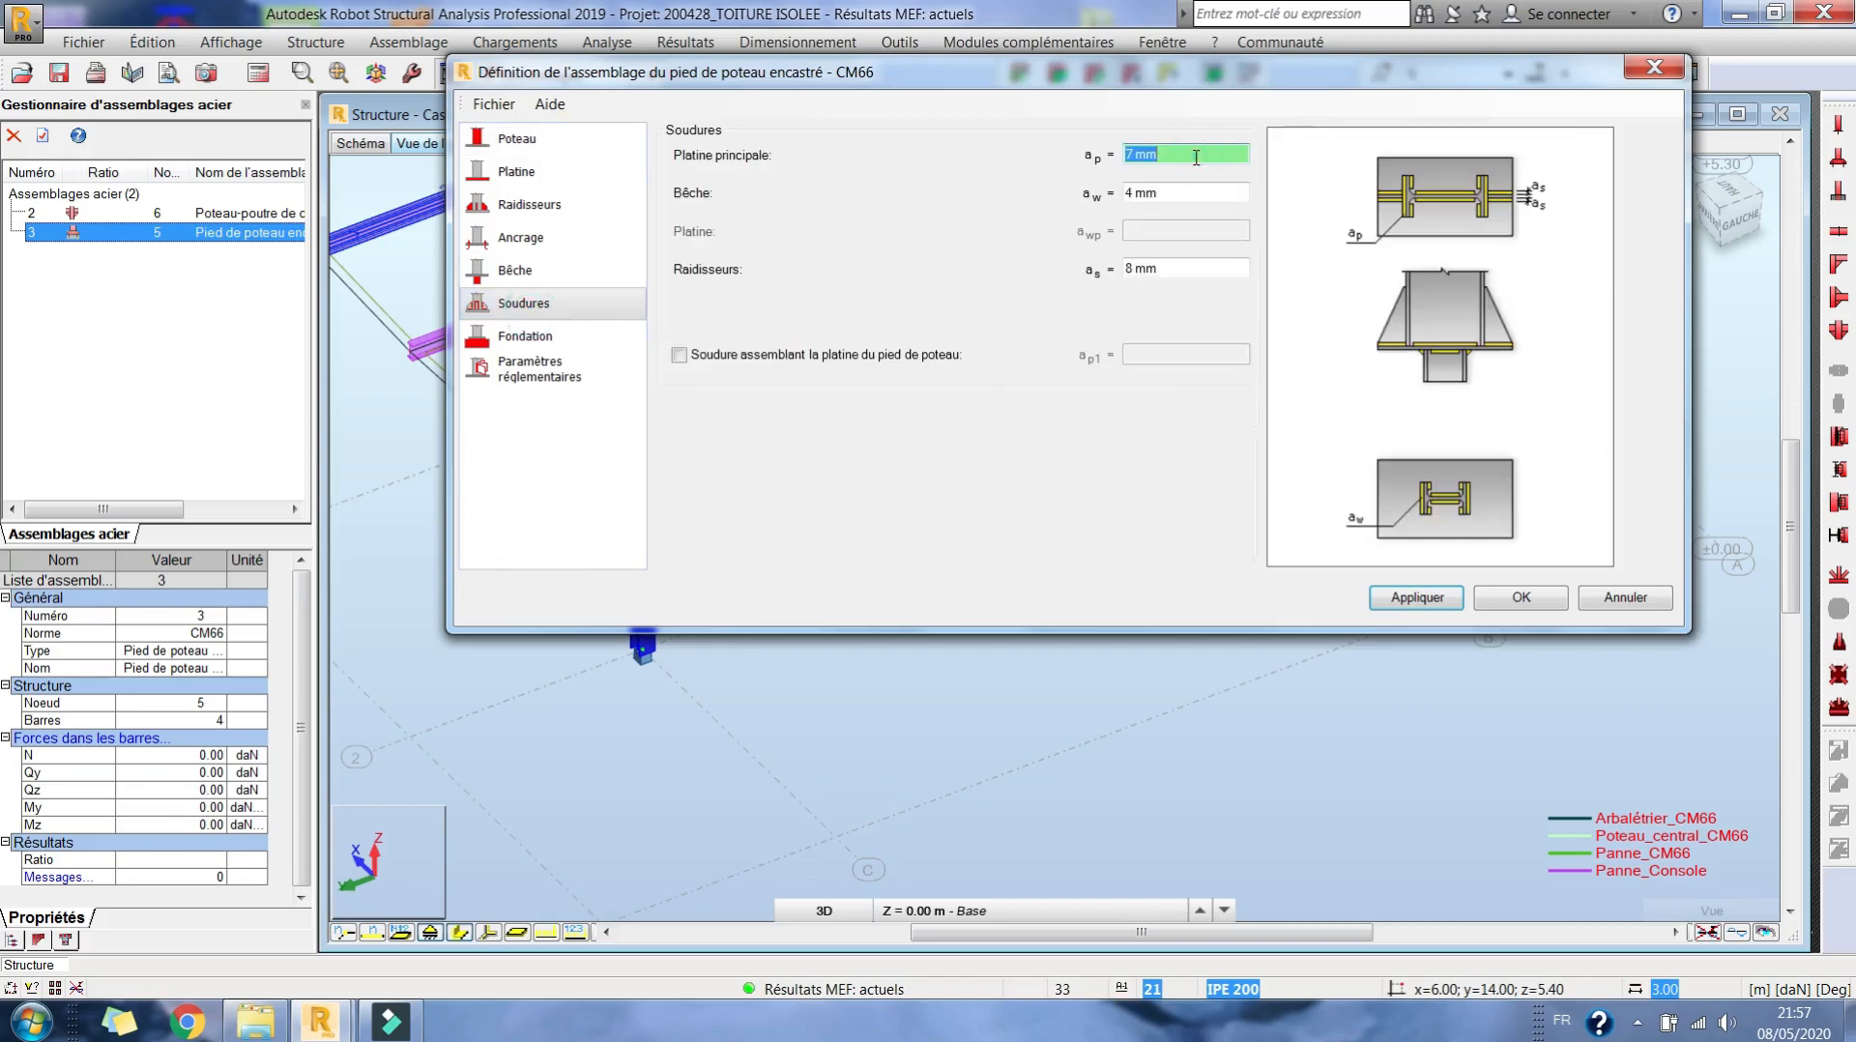
left_click(1173, 197)
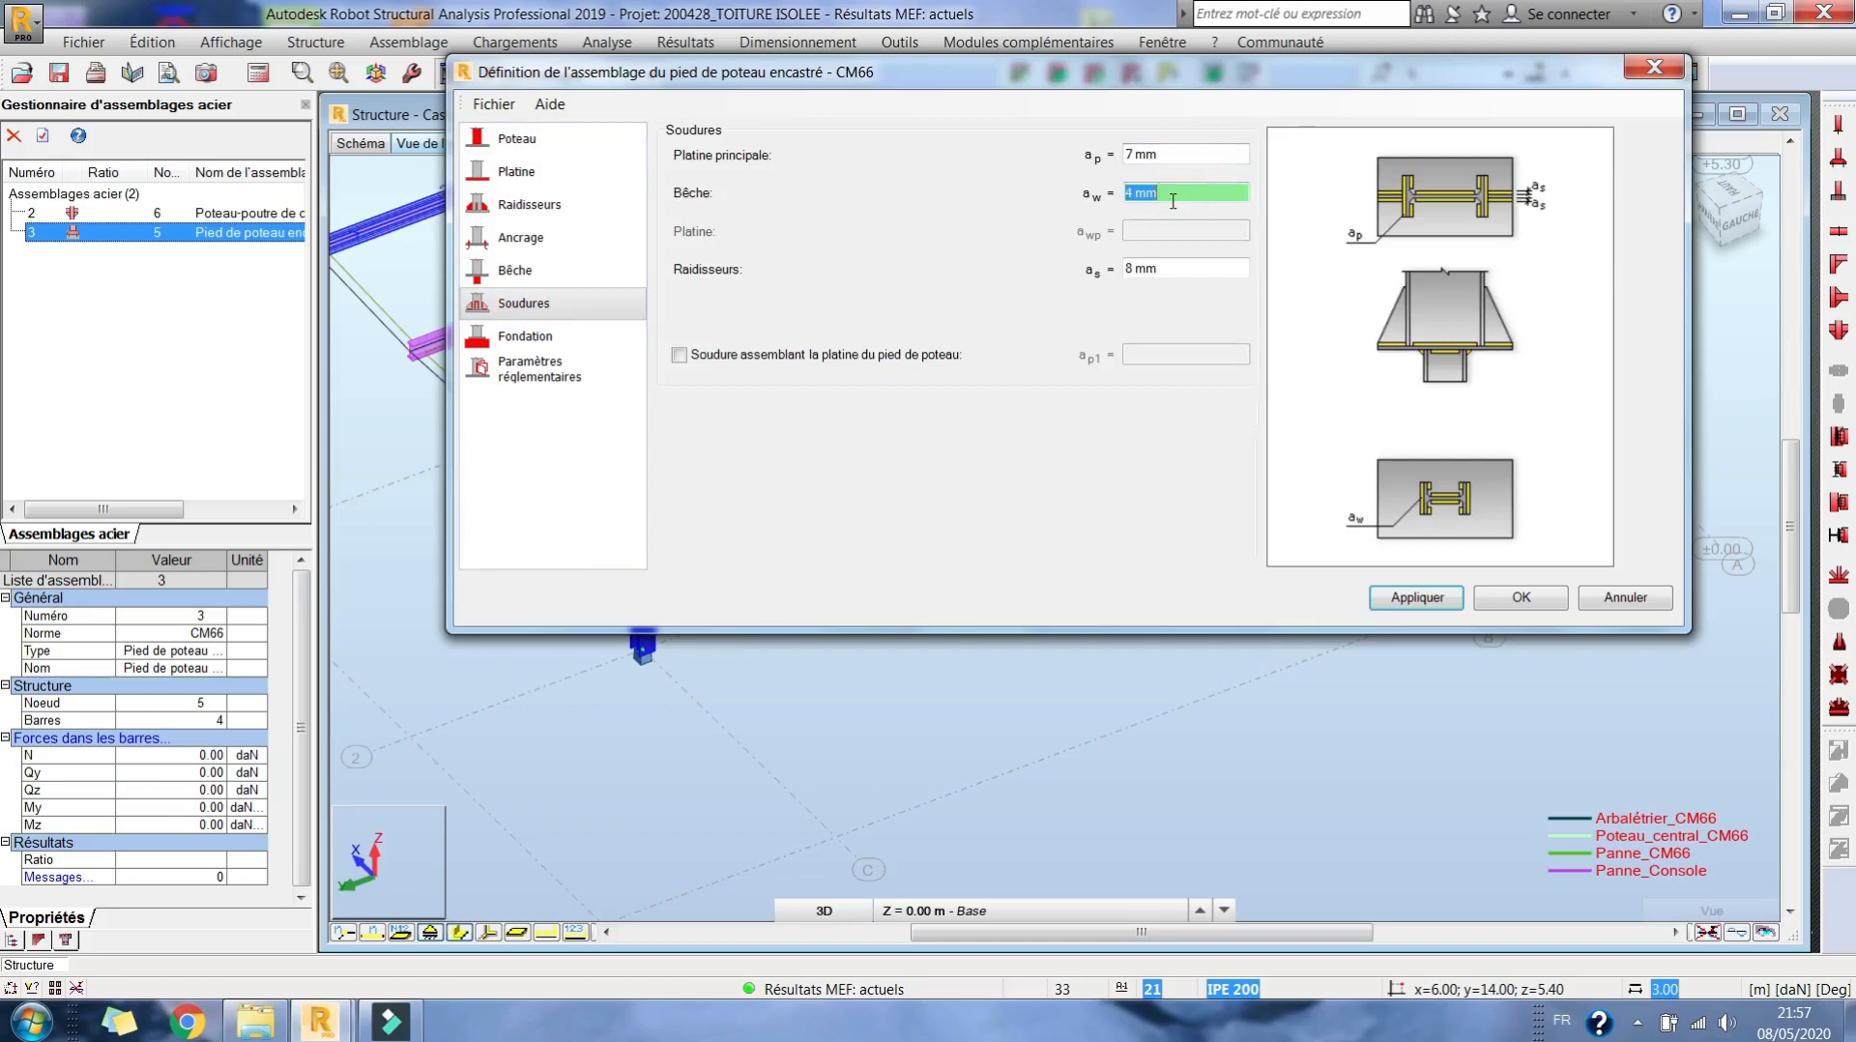
left_click(1179, 265)
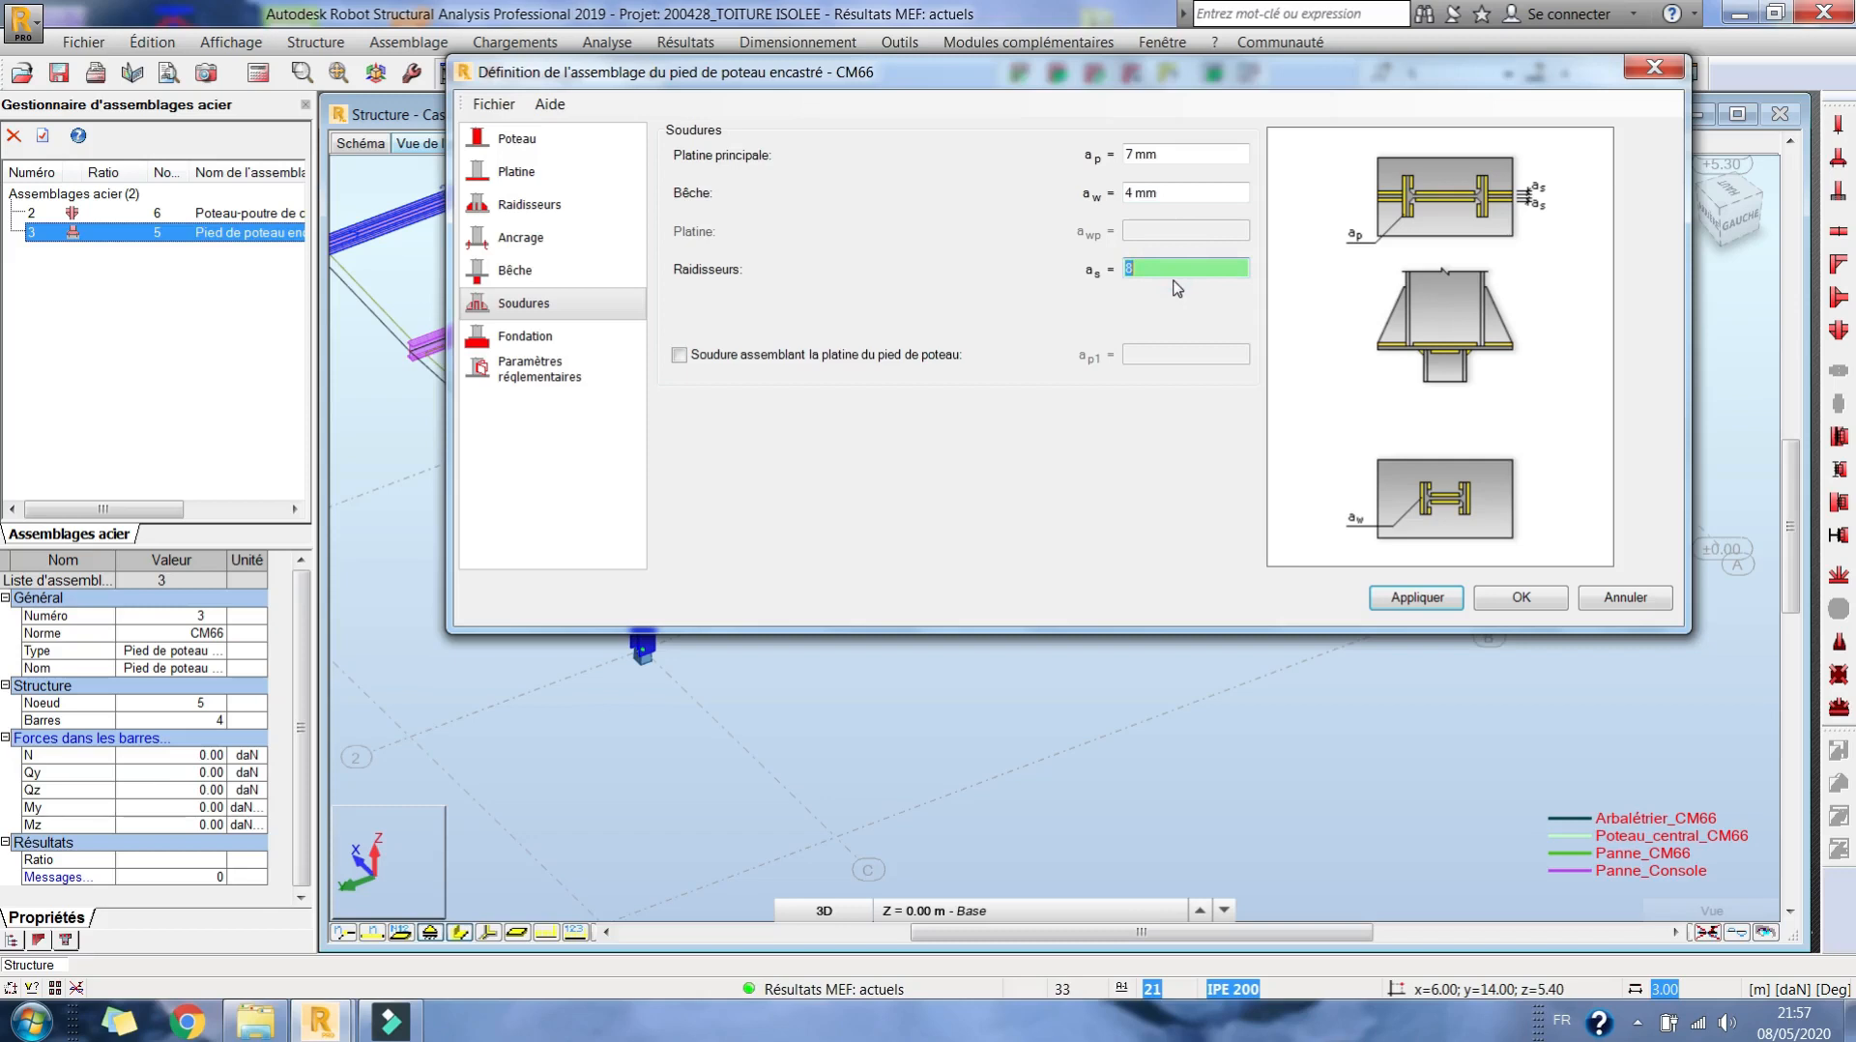
- Set the foundation's length and width to 600 mm and its height to 1000 mm
left_click(566, 339)
left_click(1198, 162)
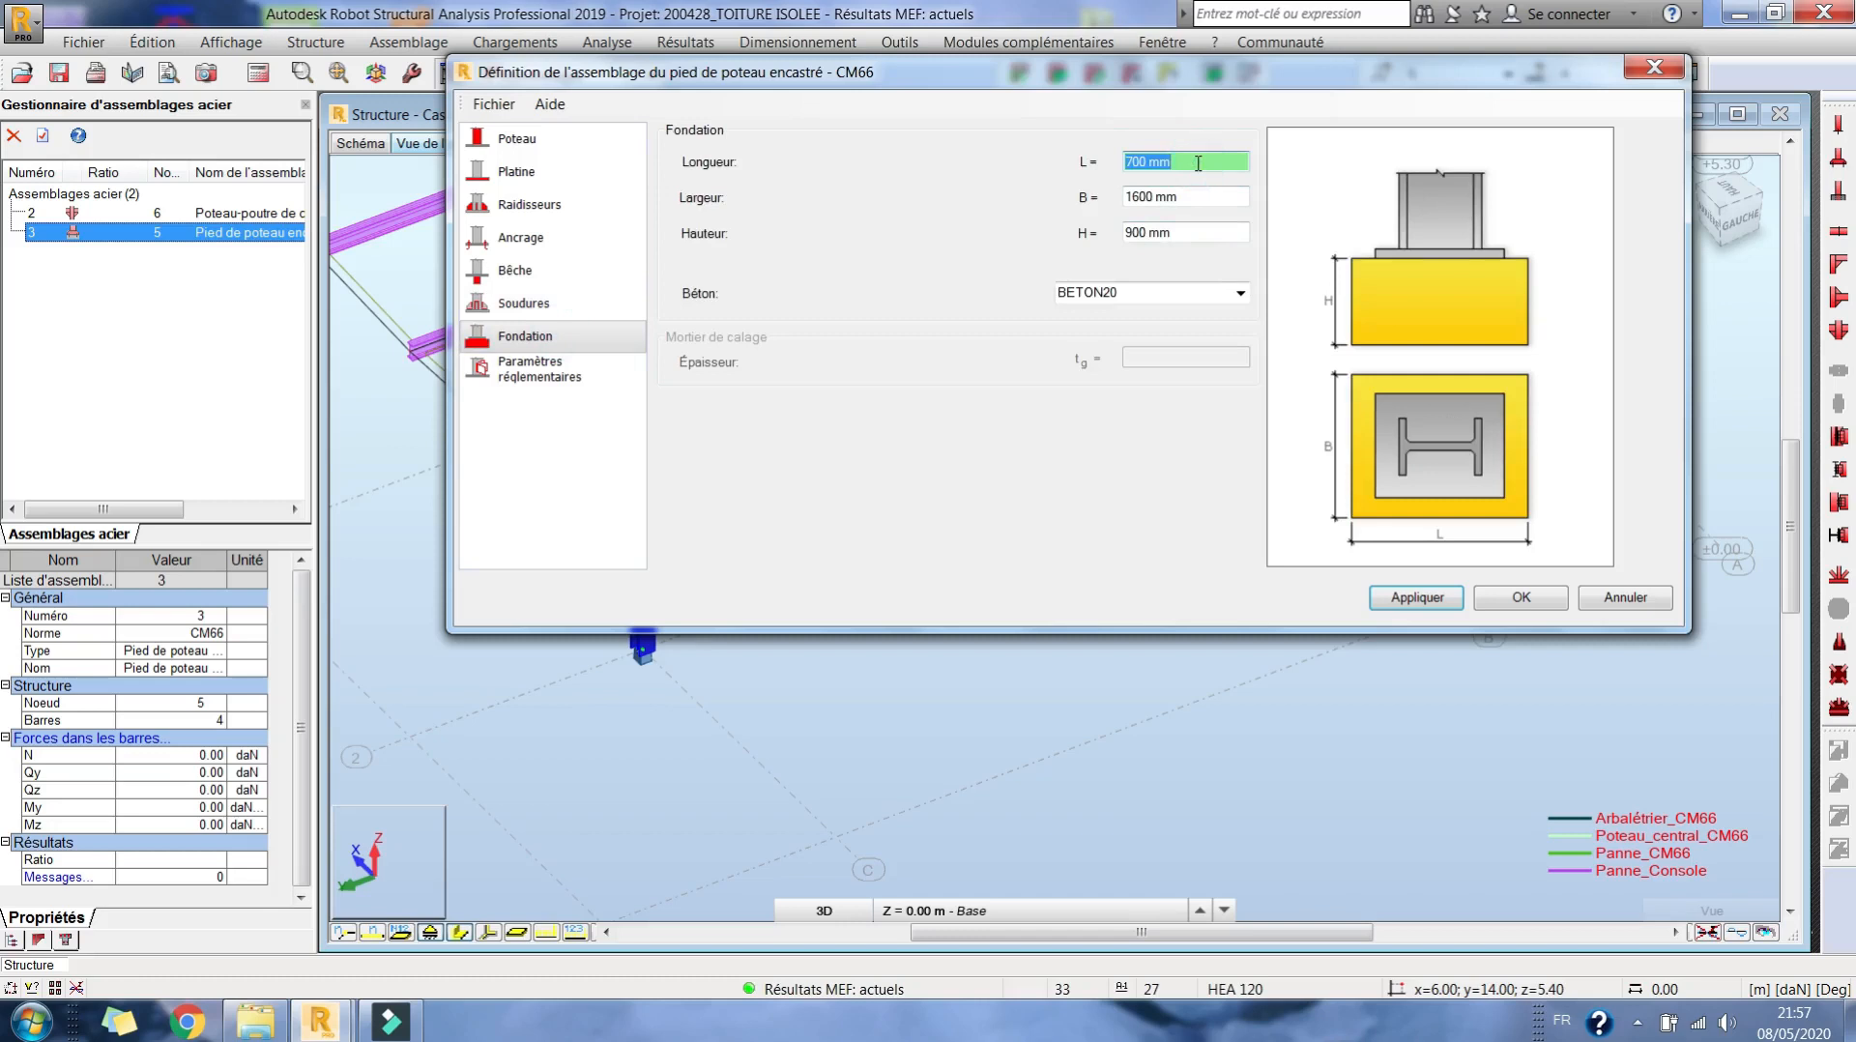
type("600")
key("Tab")
type("600")
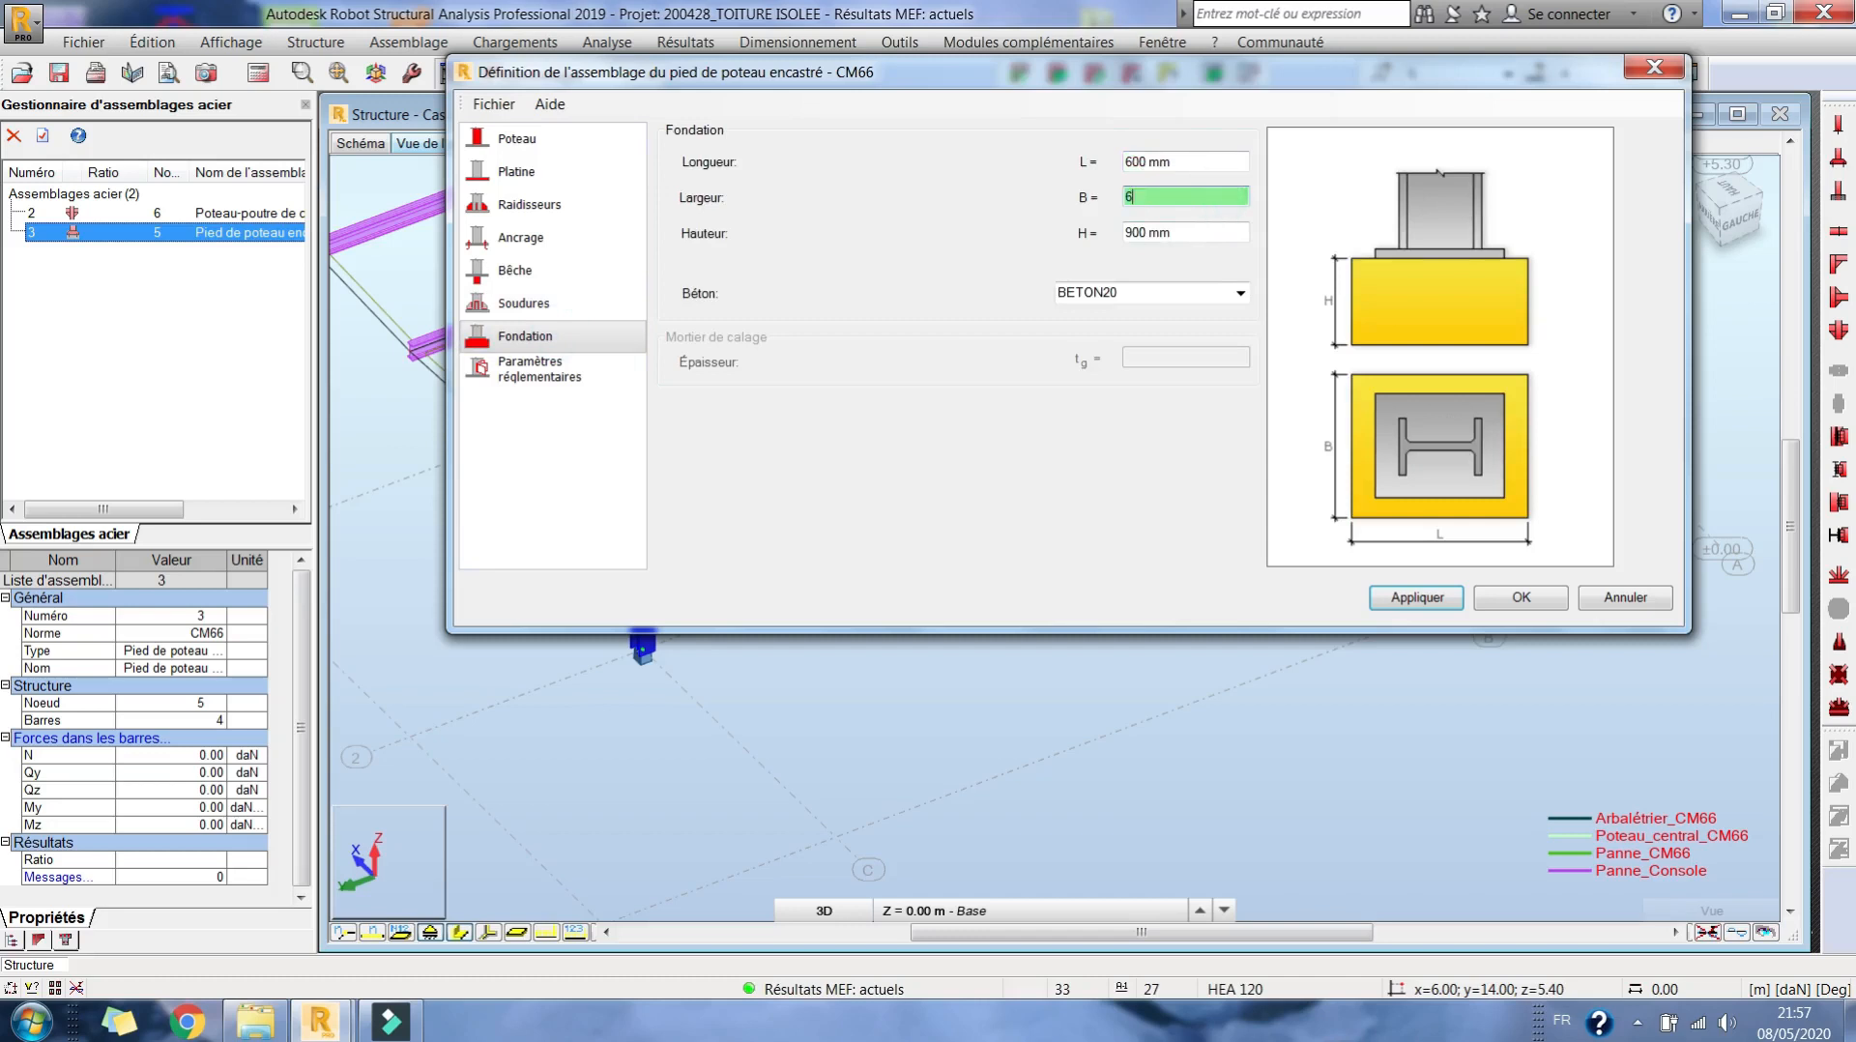
left_click(1224, 228)
type("1")
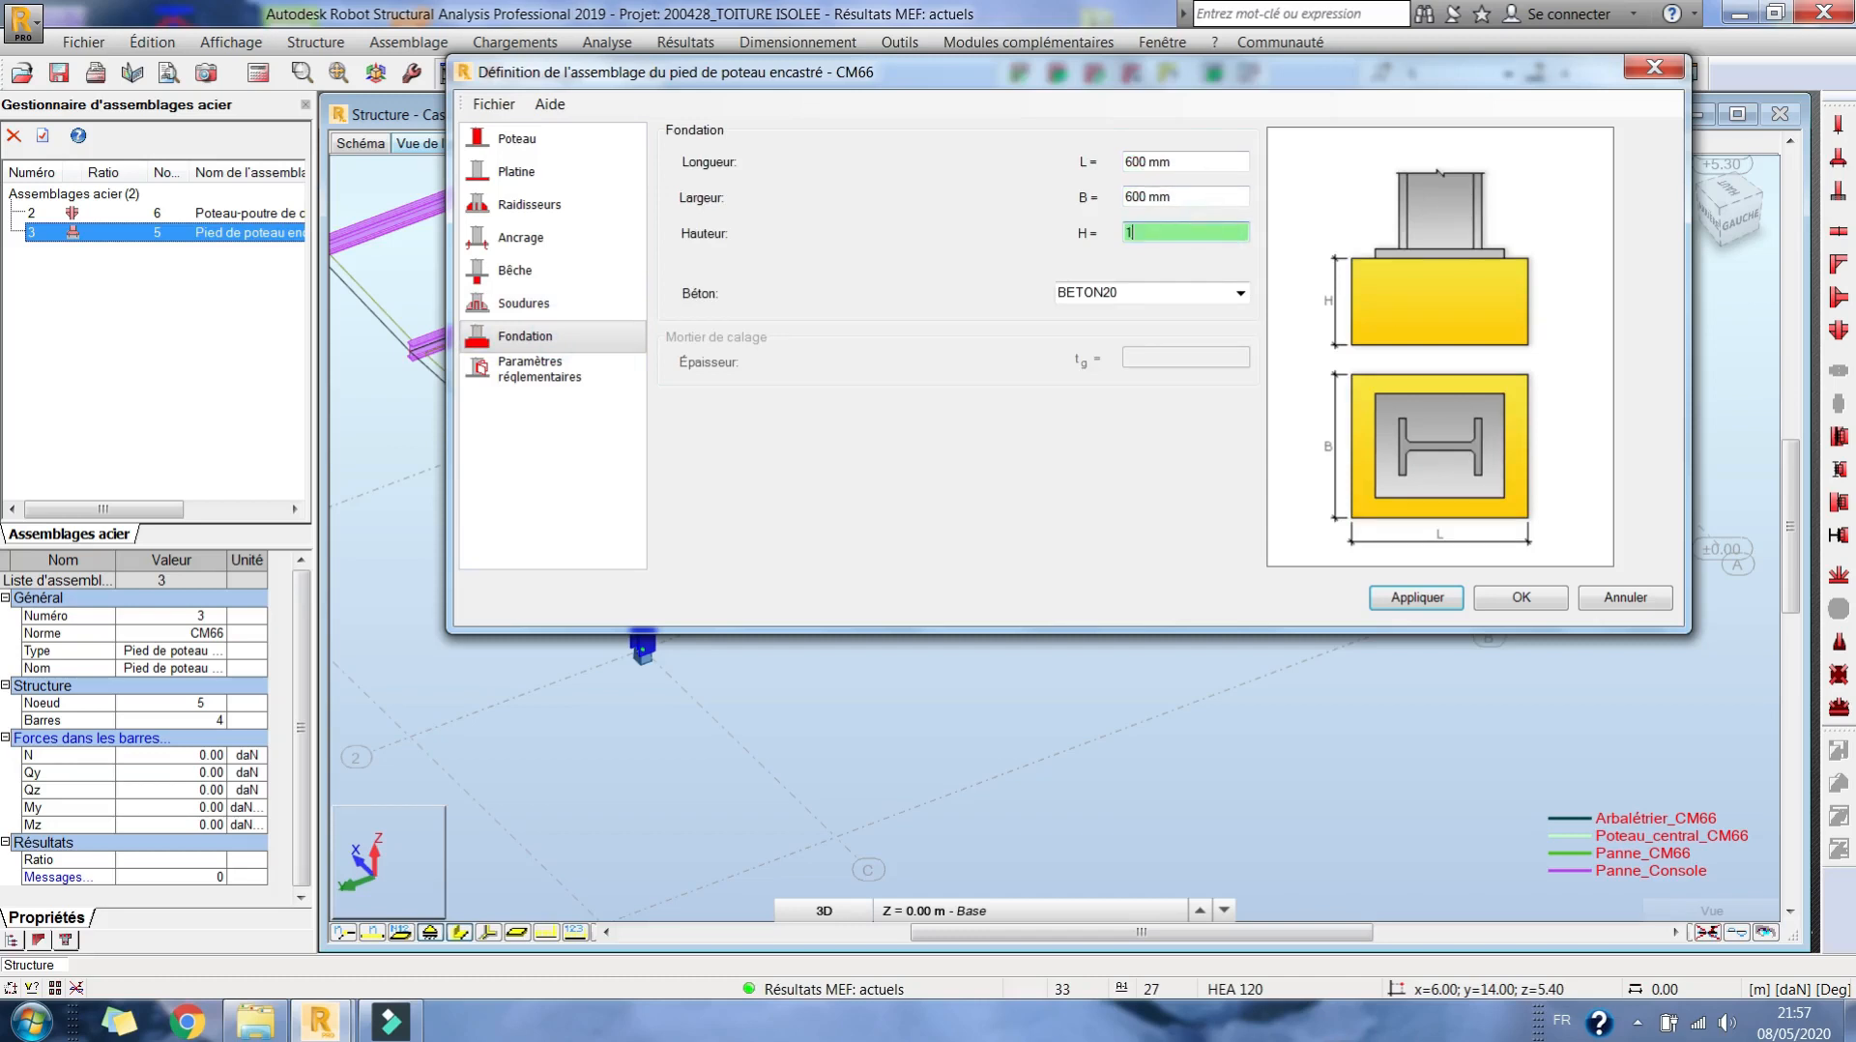
type("000")
- Set the foundation's concrete to BETON25 and accept the column base definition with its existing code parameters
left_click(1239, 292)
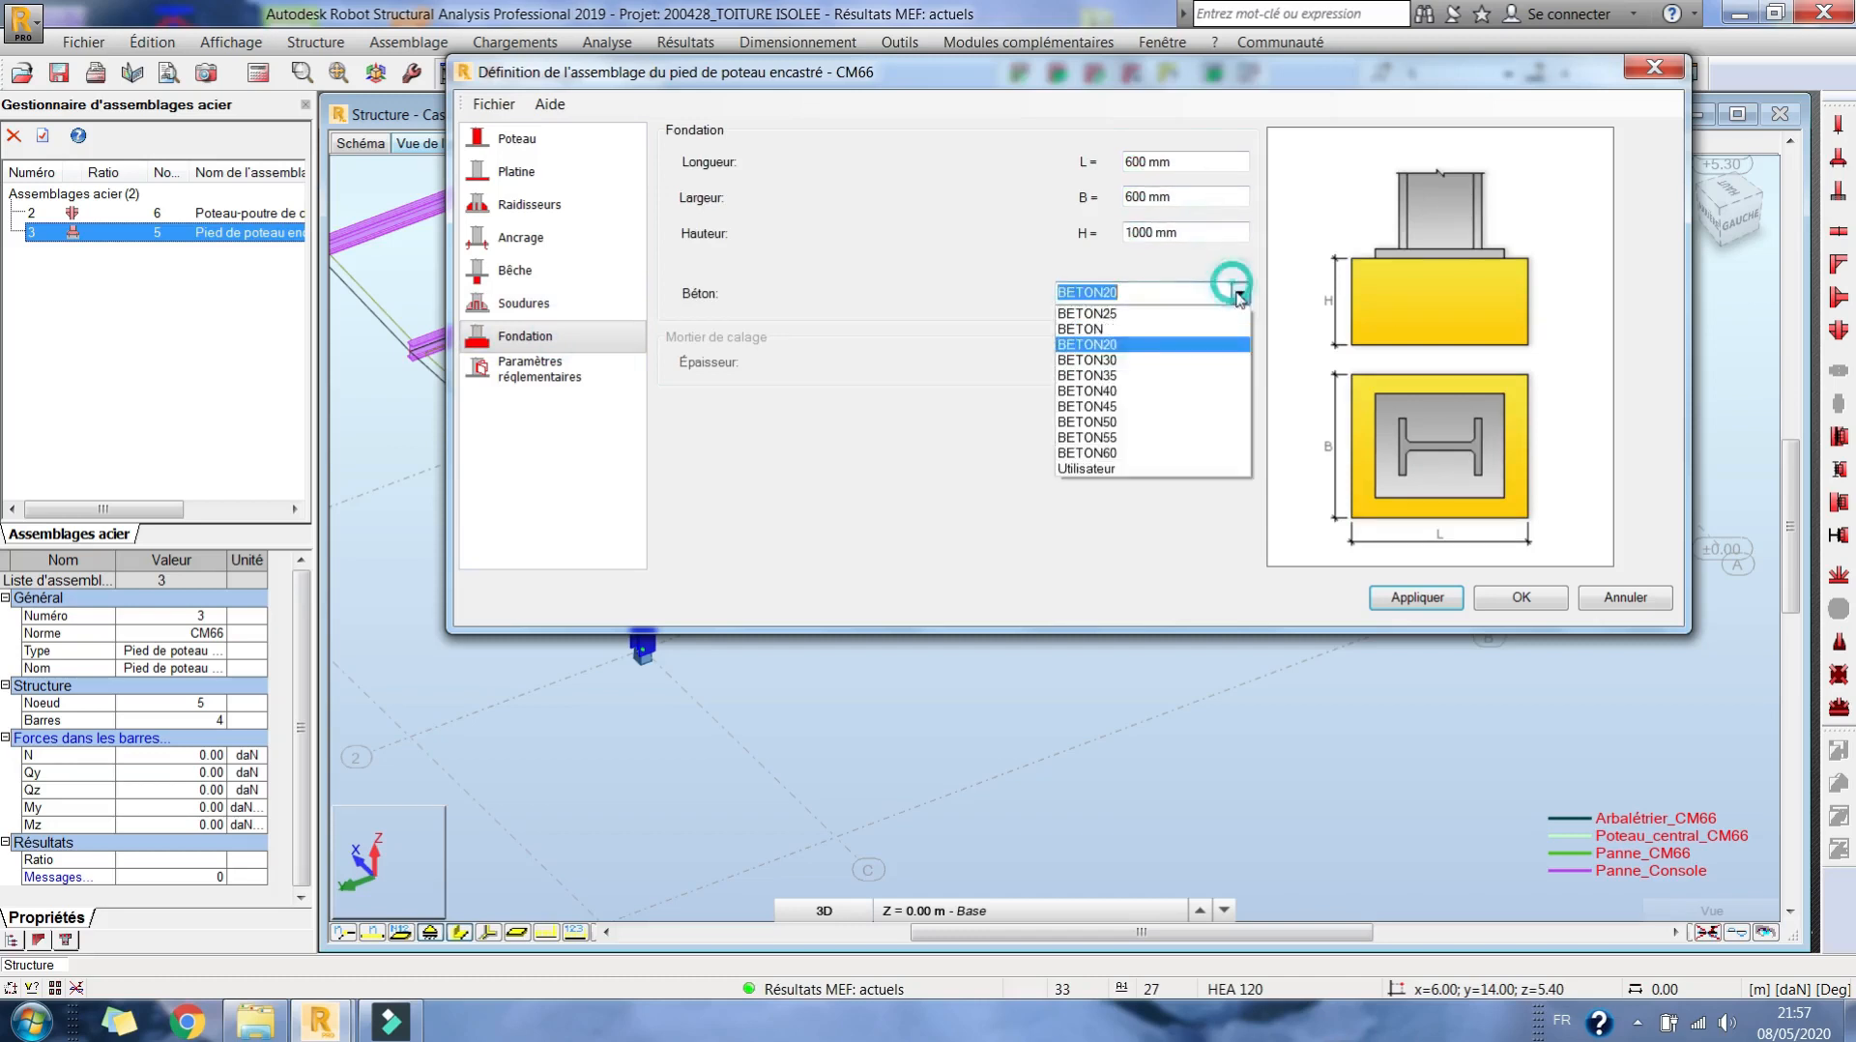
left_click(1126, 319)
left_click(536, 369)
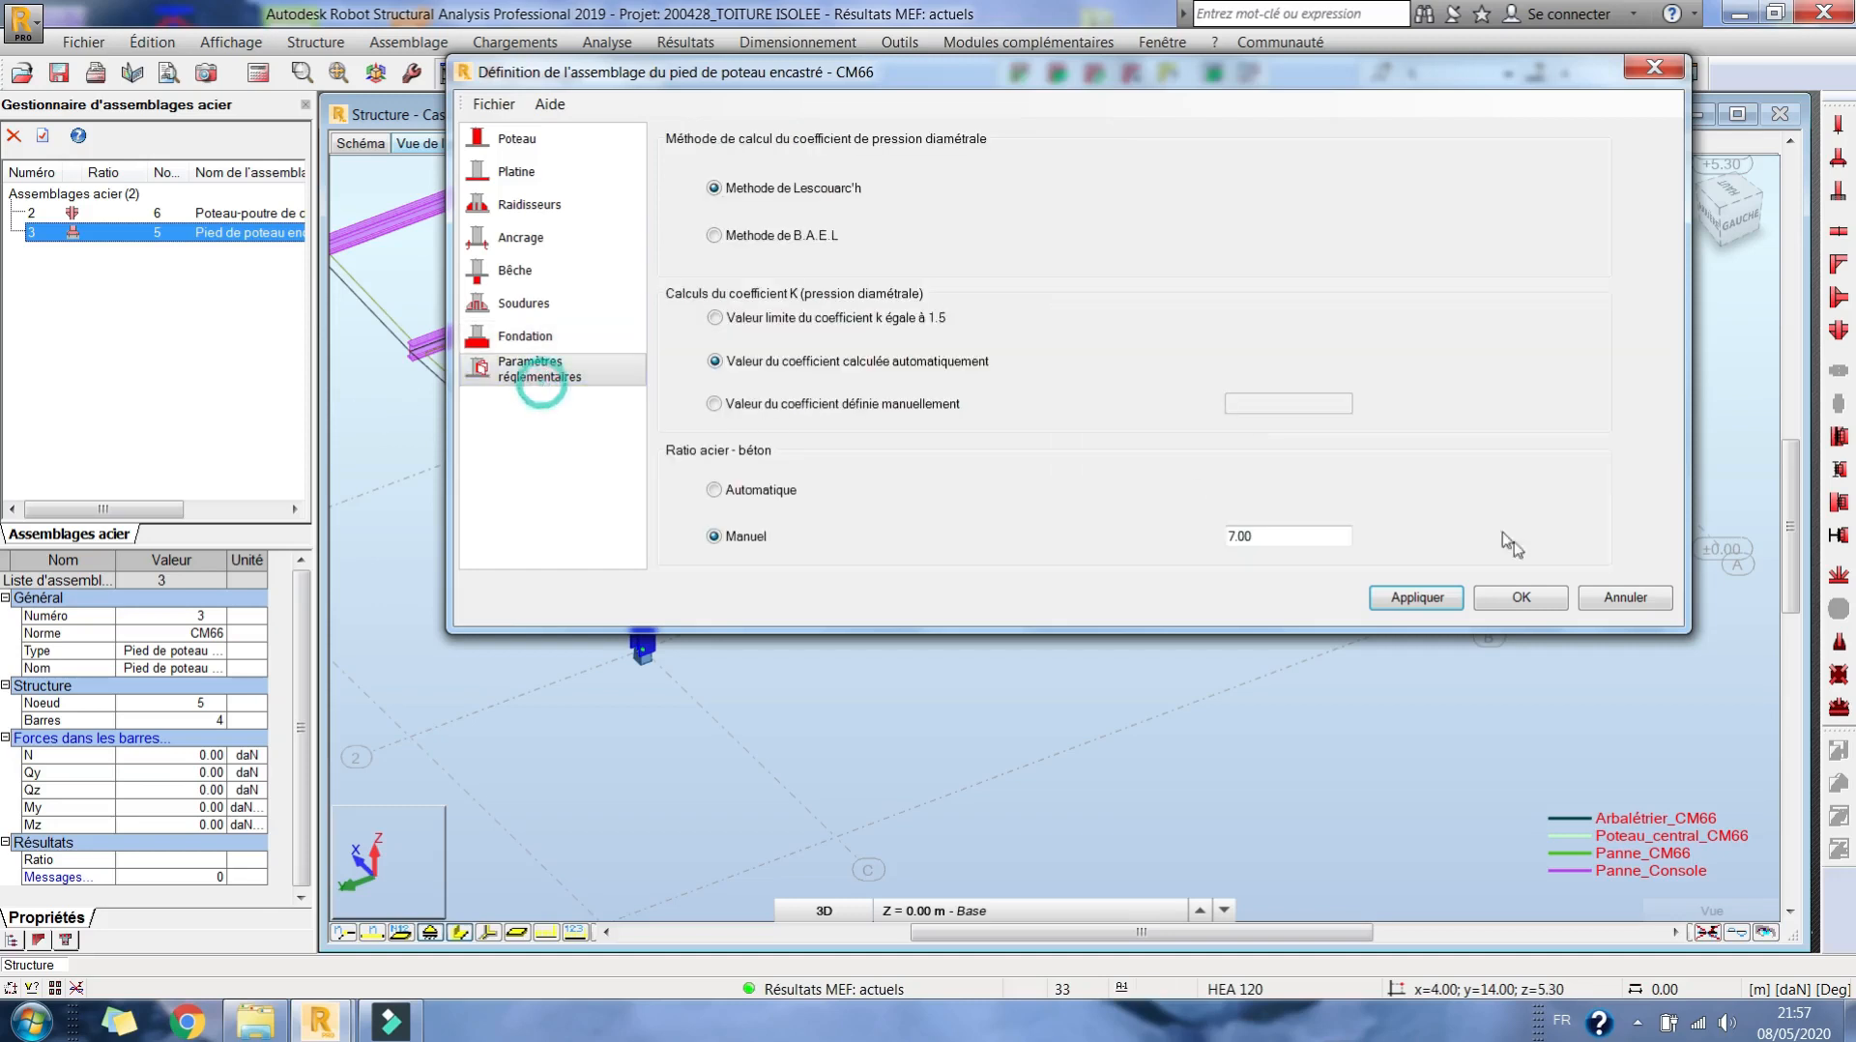
left_click(1524, 600)
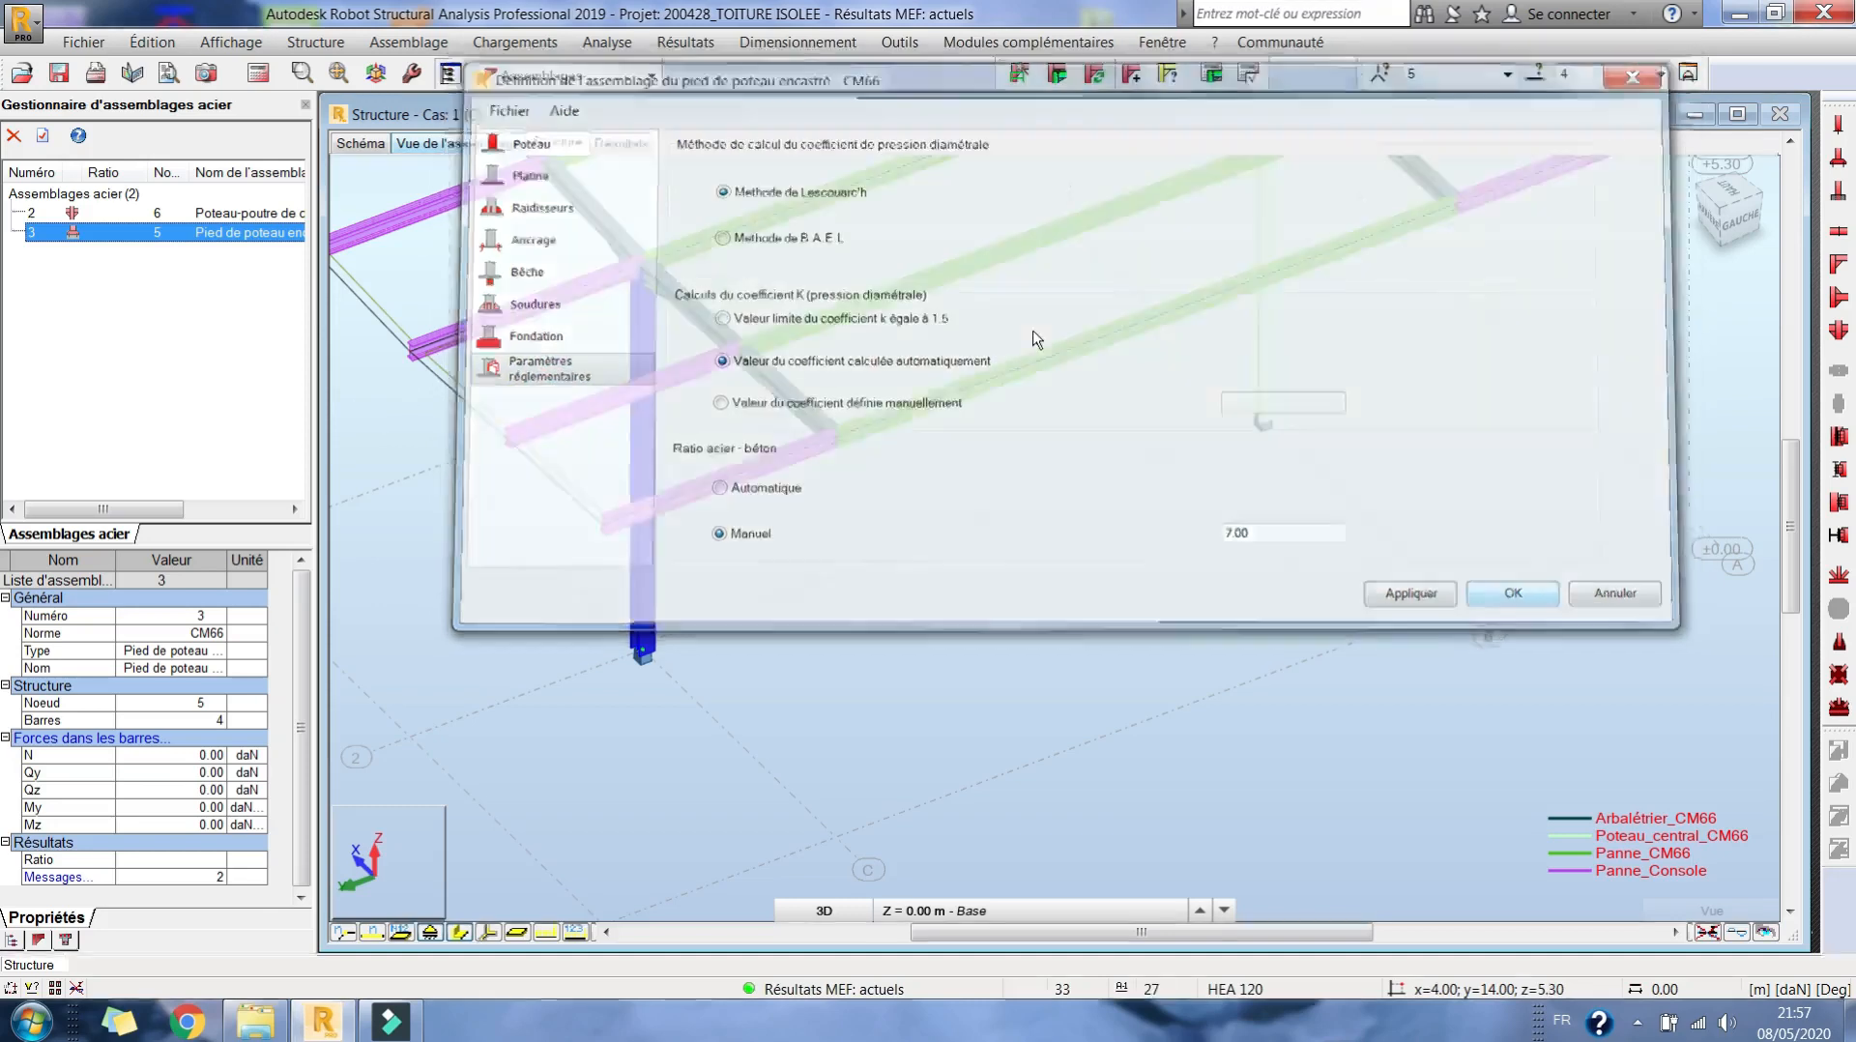
- Calculate the column base connection for the load combinations and read through the results note to its unverified anchor rod check
left_click(1212, 72)
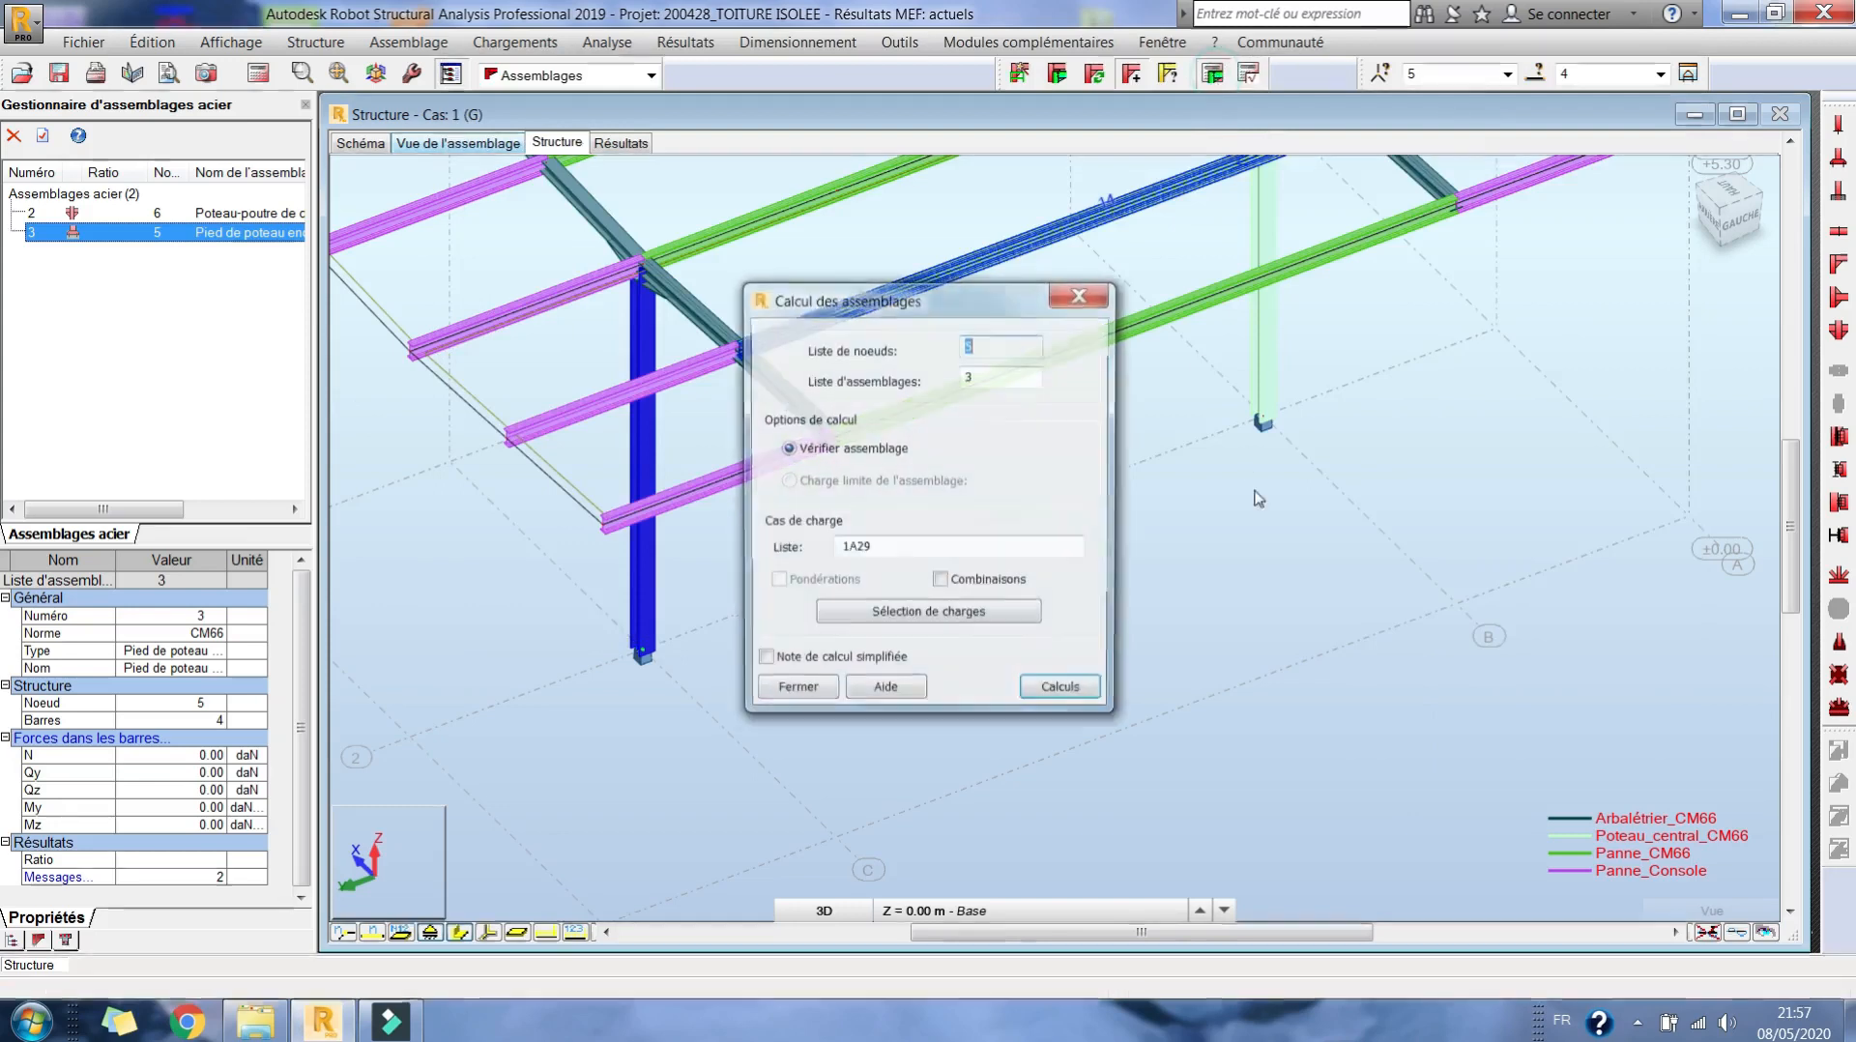
left_click(962, 580)
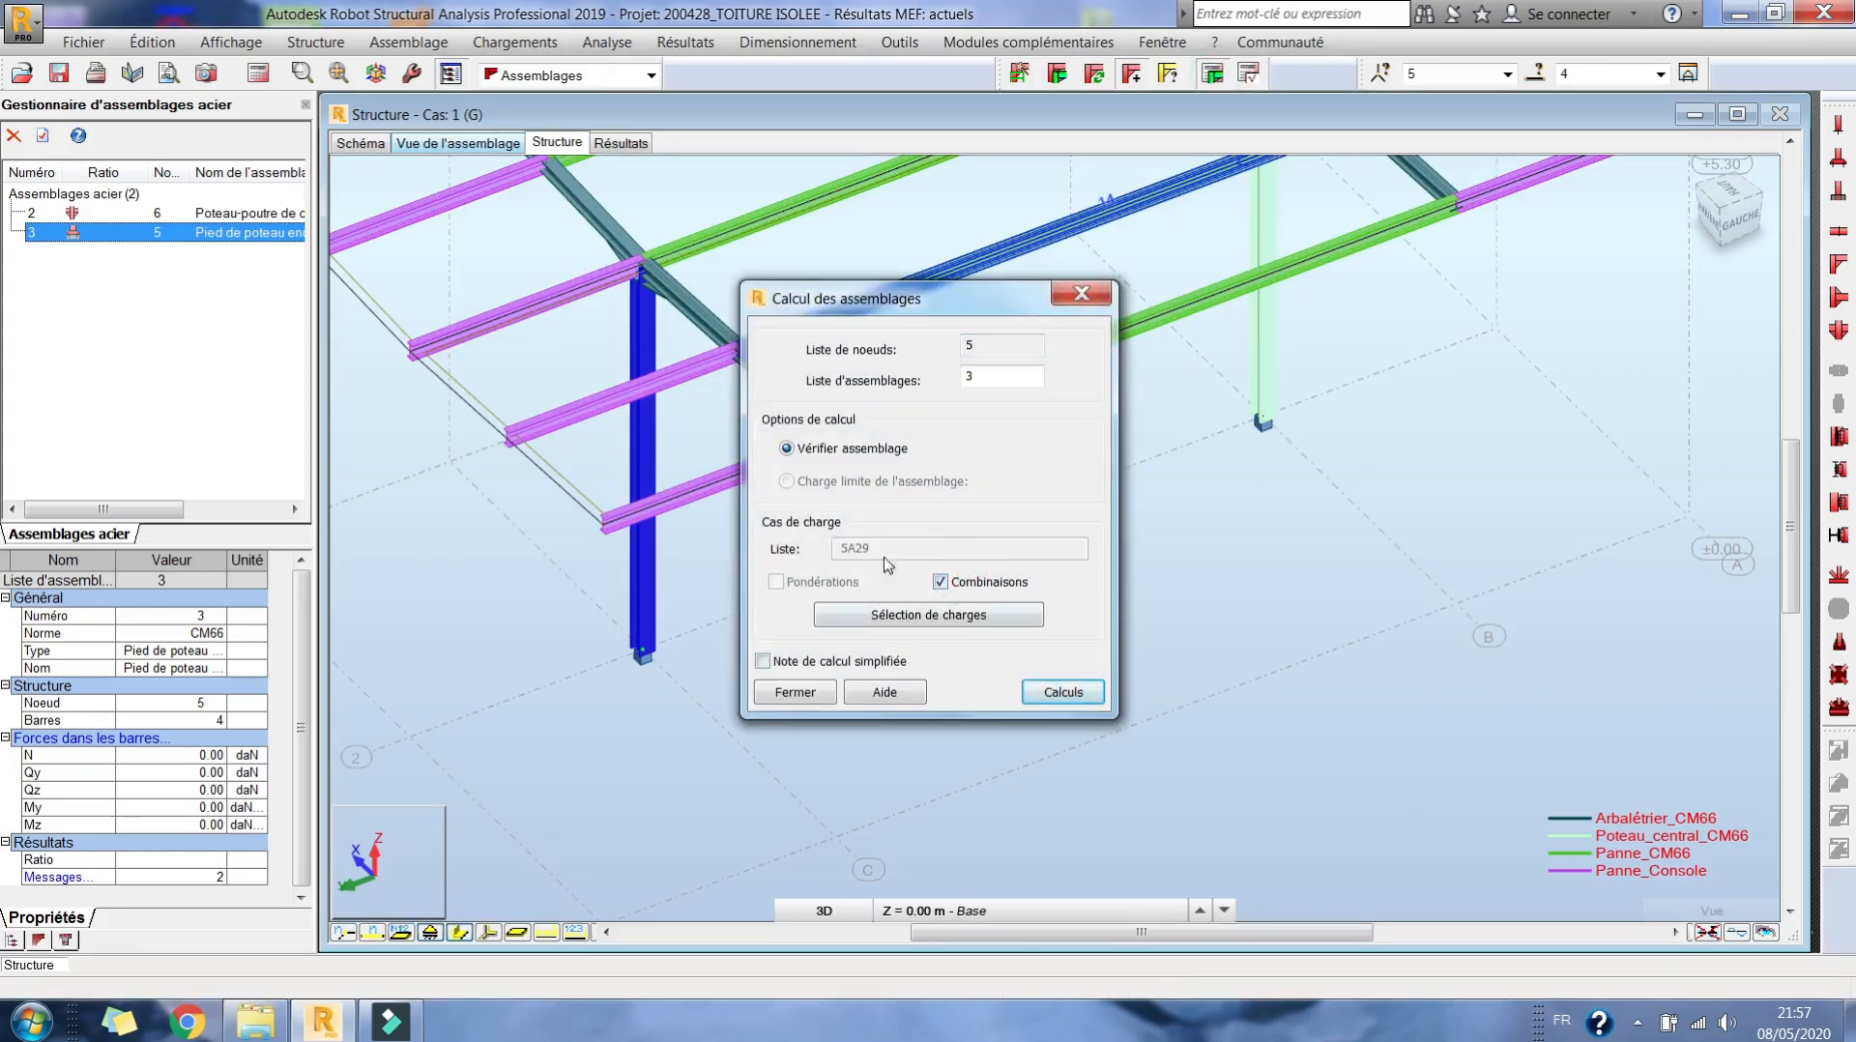
left_click(940, 581)
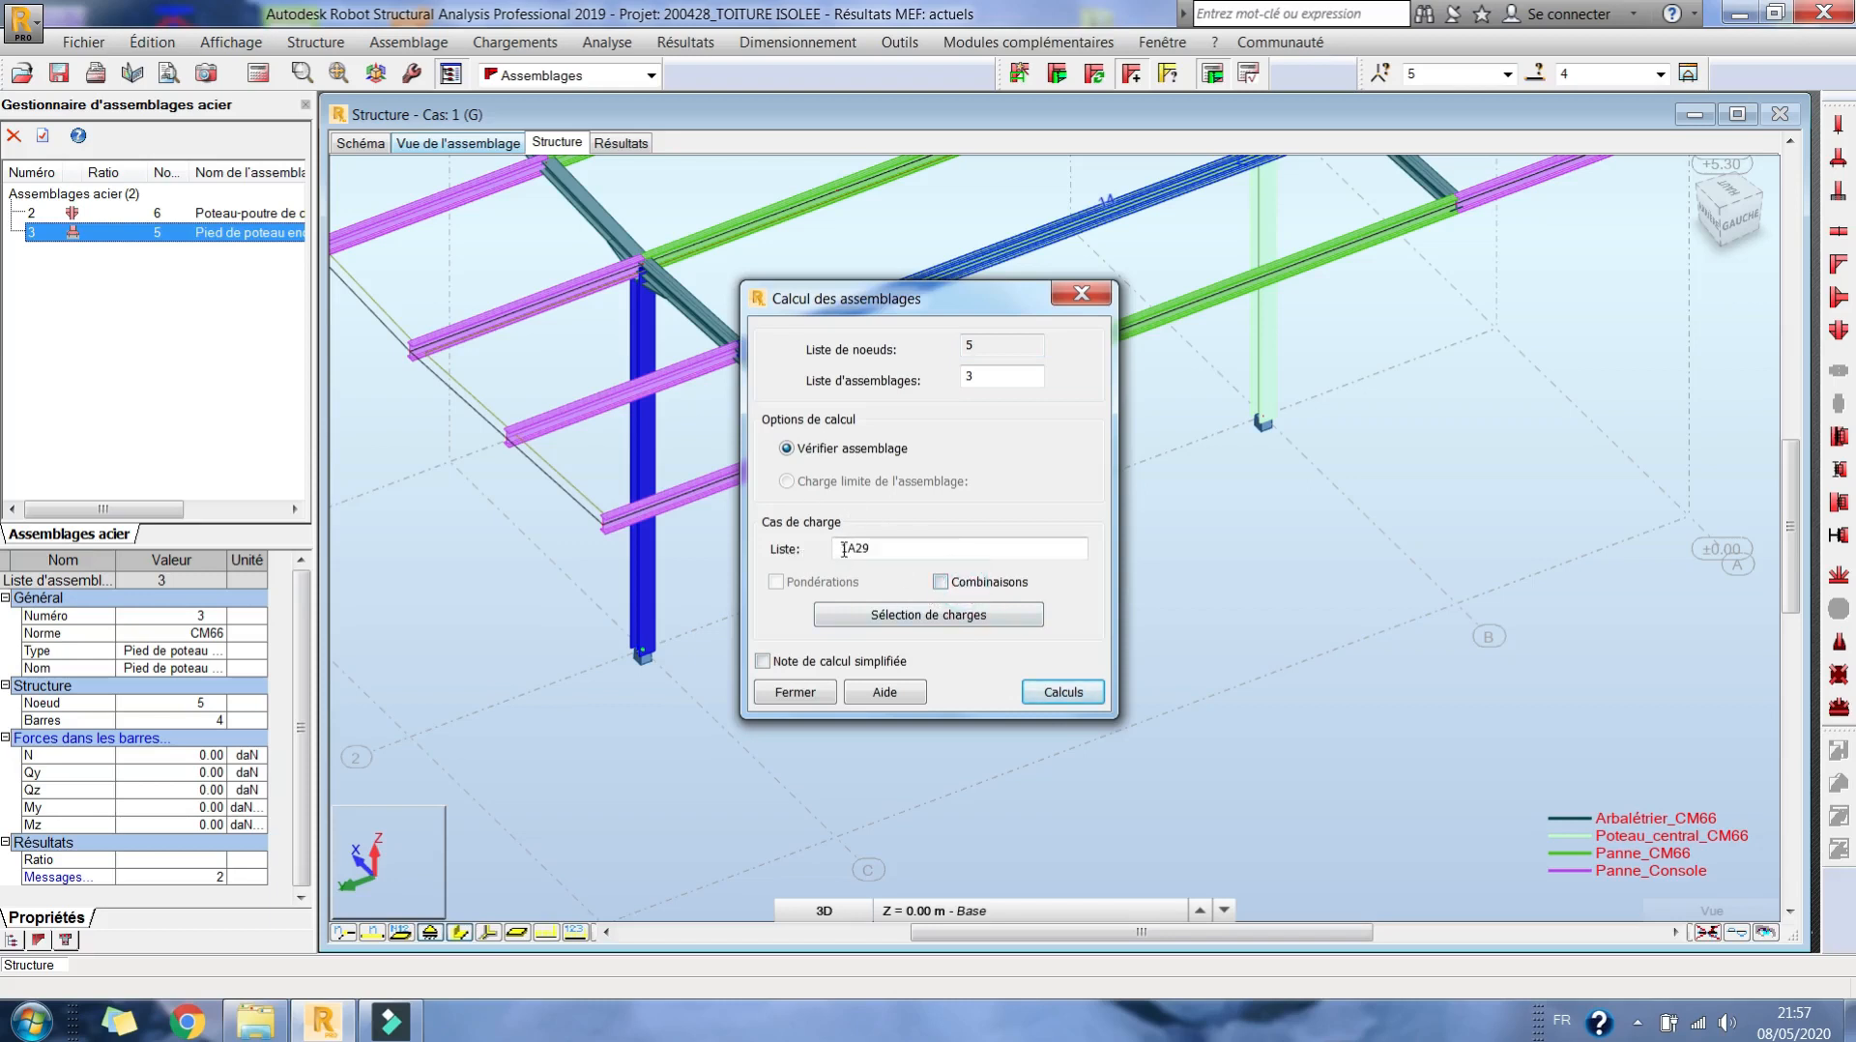
left_click(994, 585)
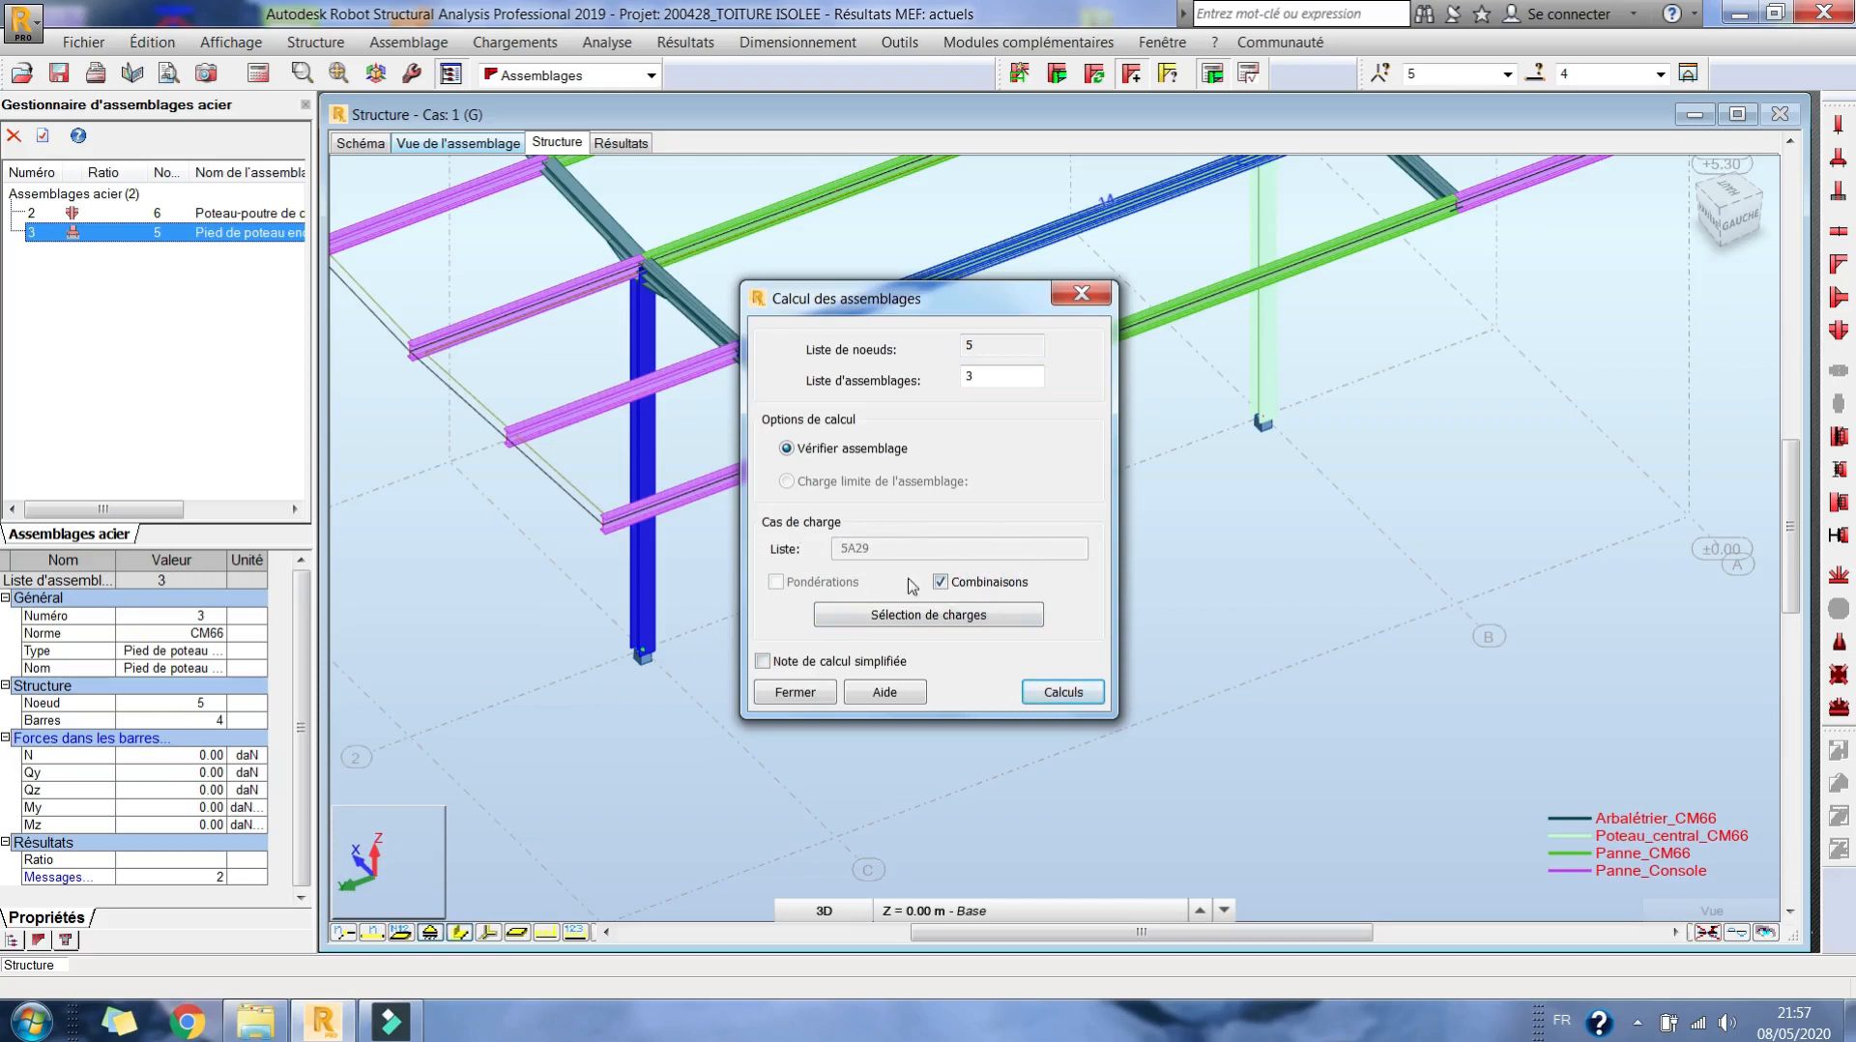
left_click(1095, 696)
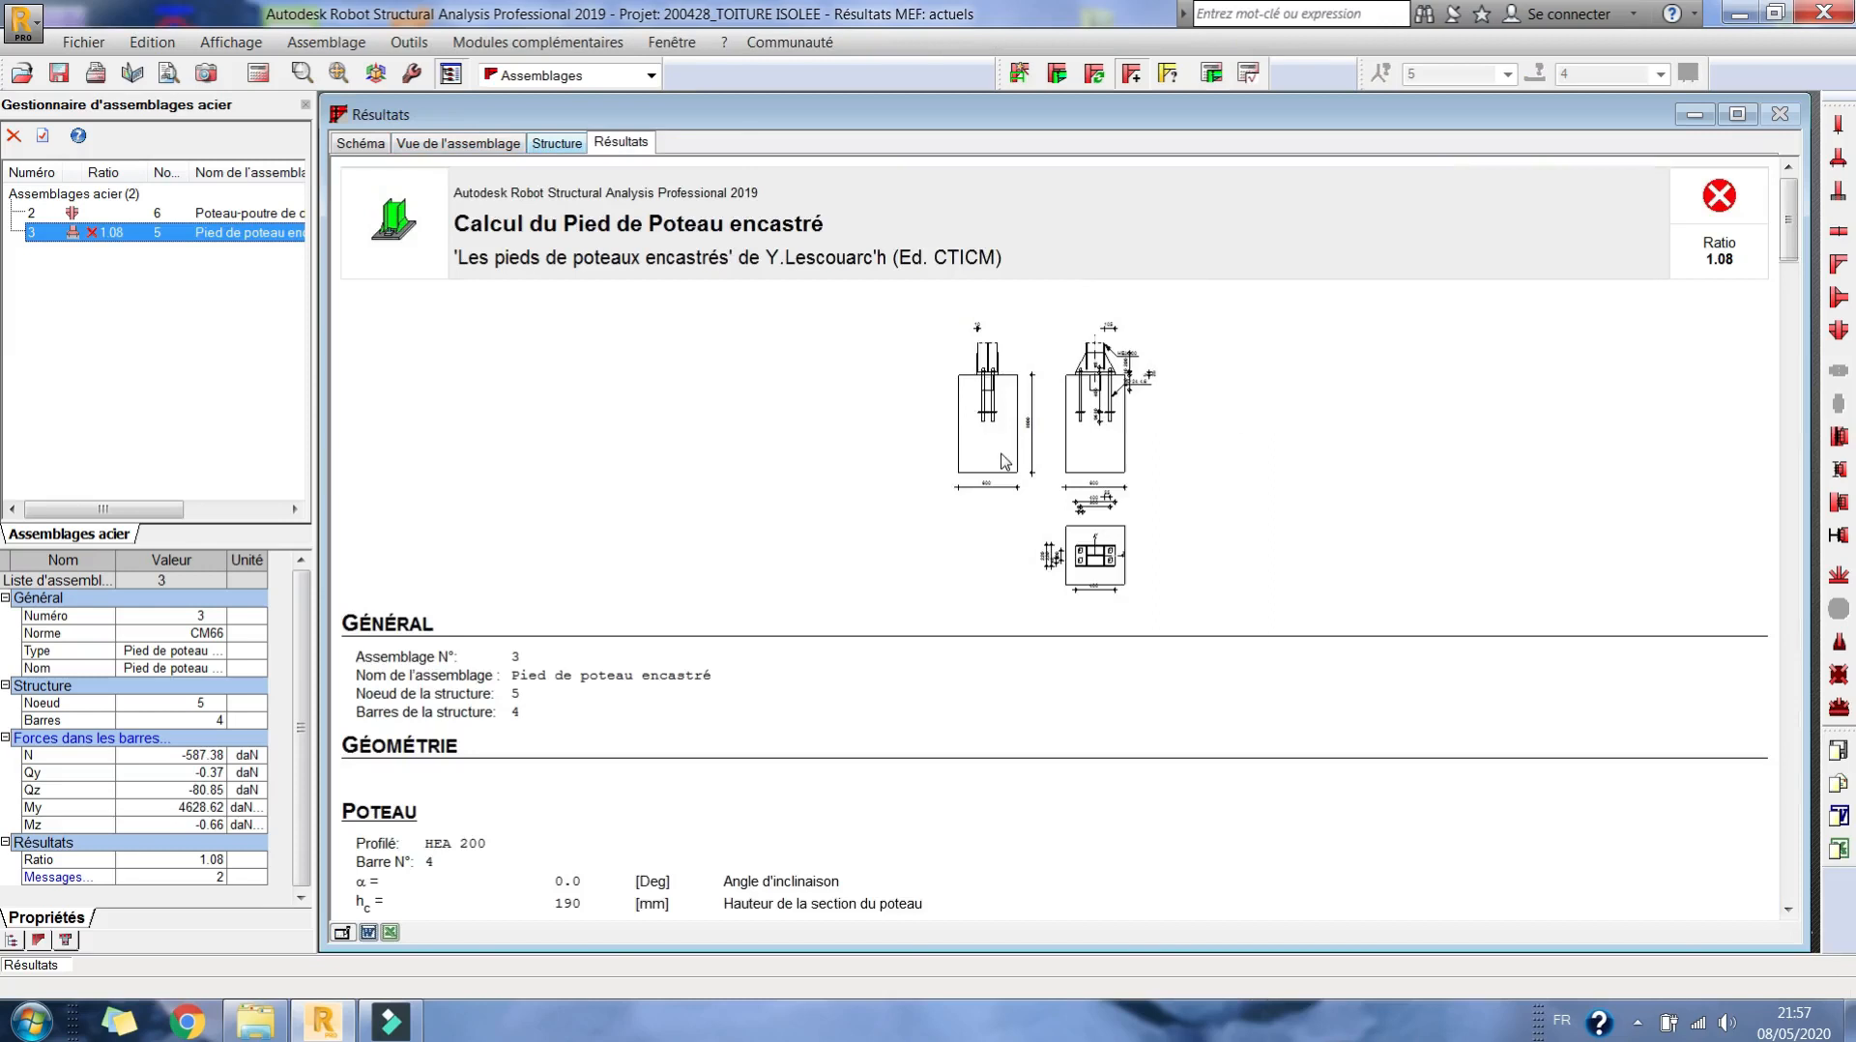
scroll(1426, 364, "down", 3)
scroll(1498, 341, "up", 3)
scroll(1127, 443, "down", 20)
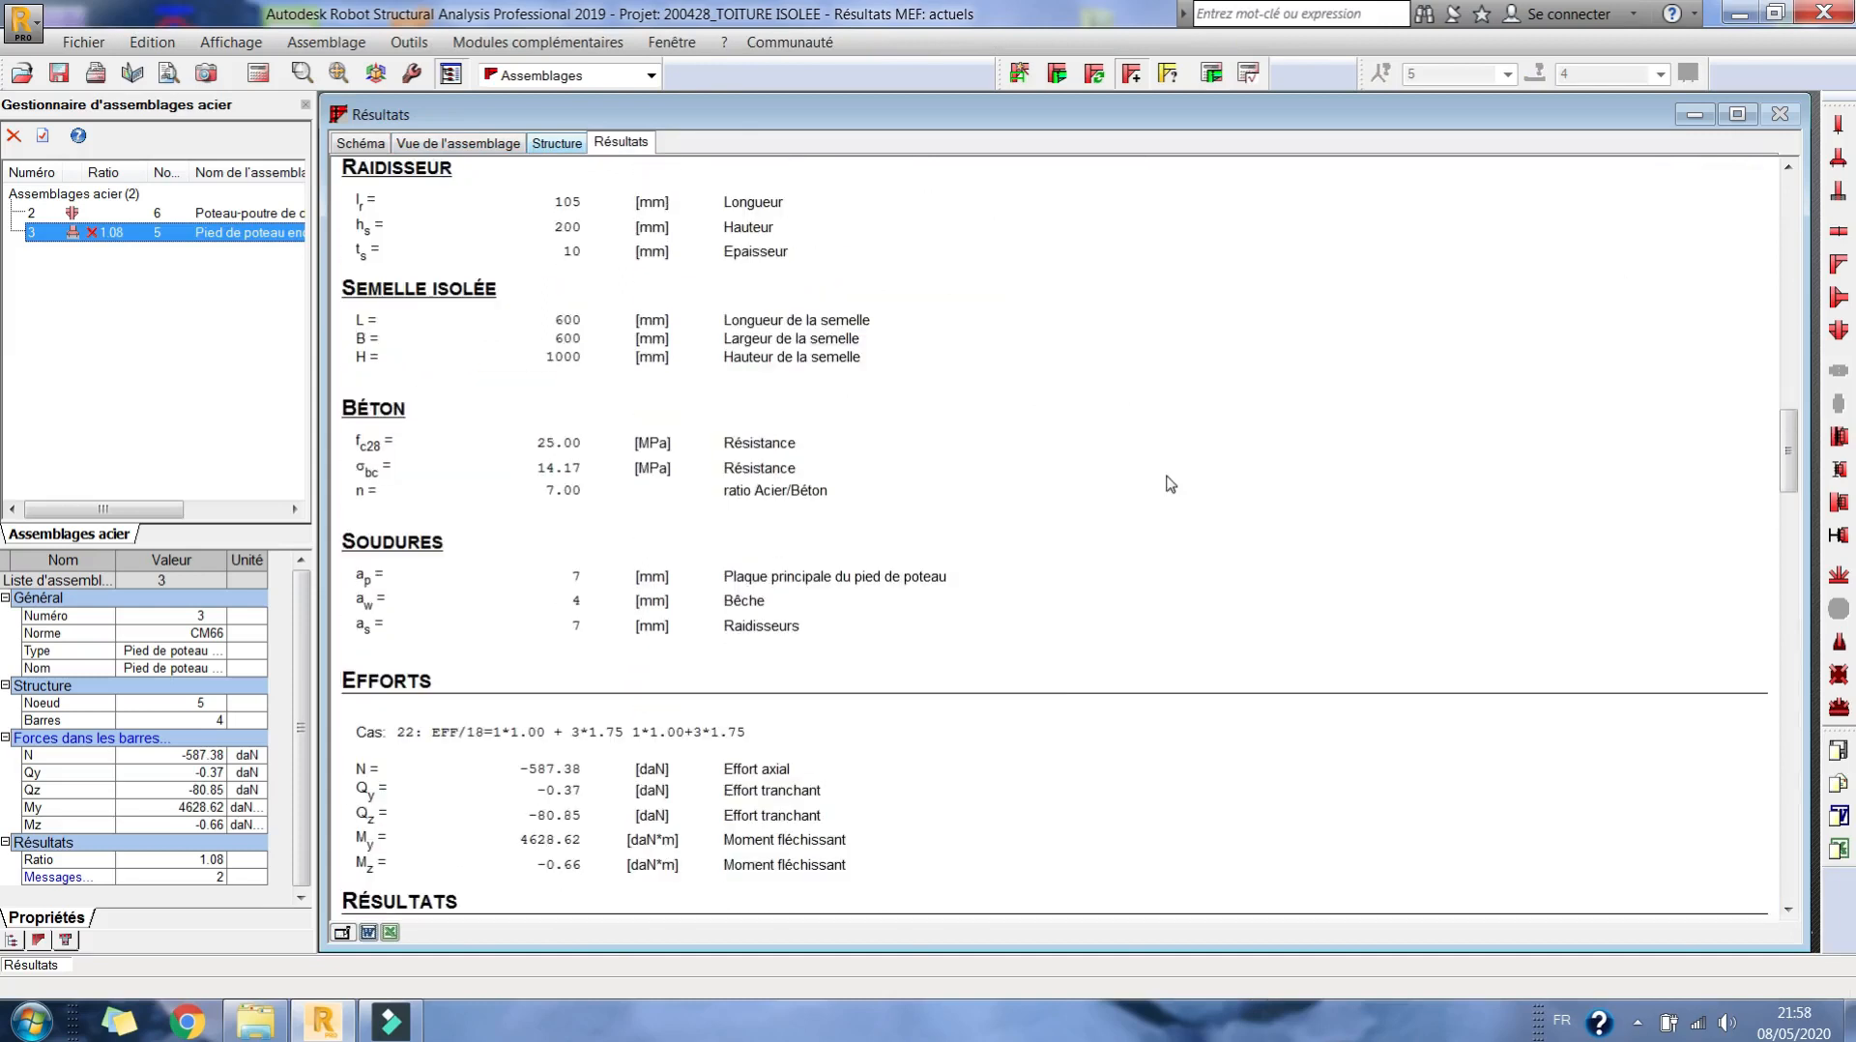
scroll(1171, 483, "down", 20)
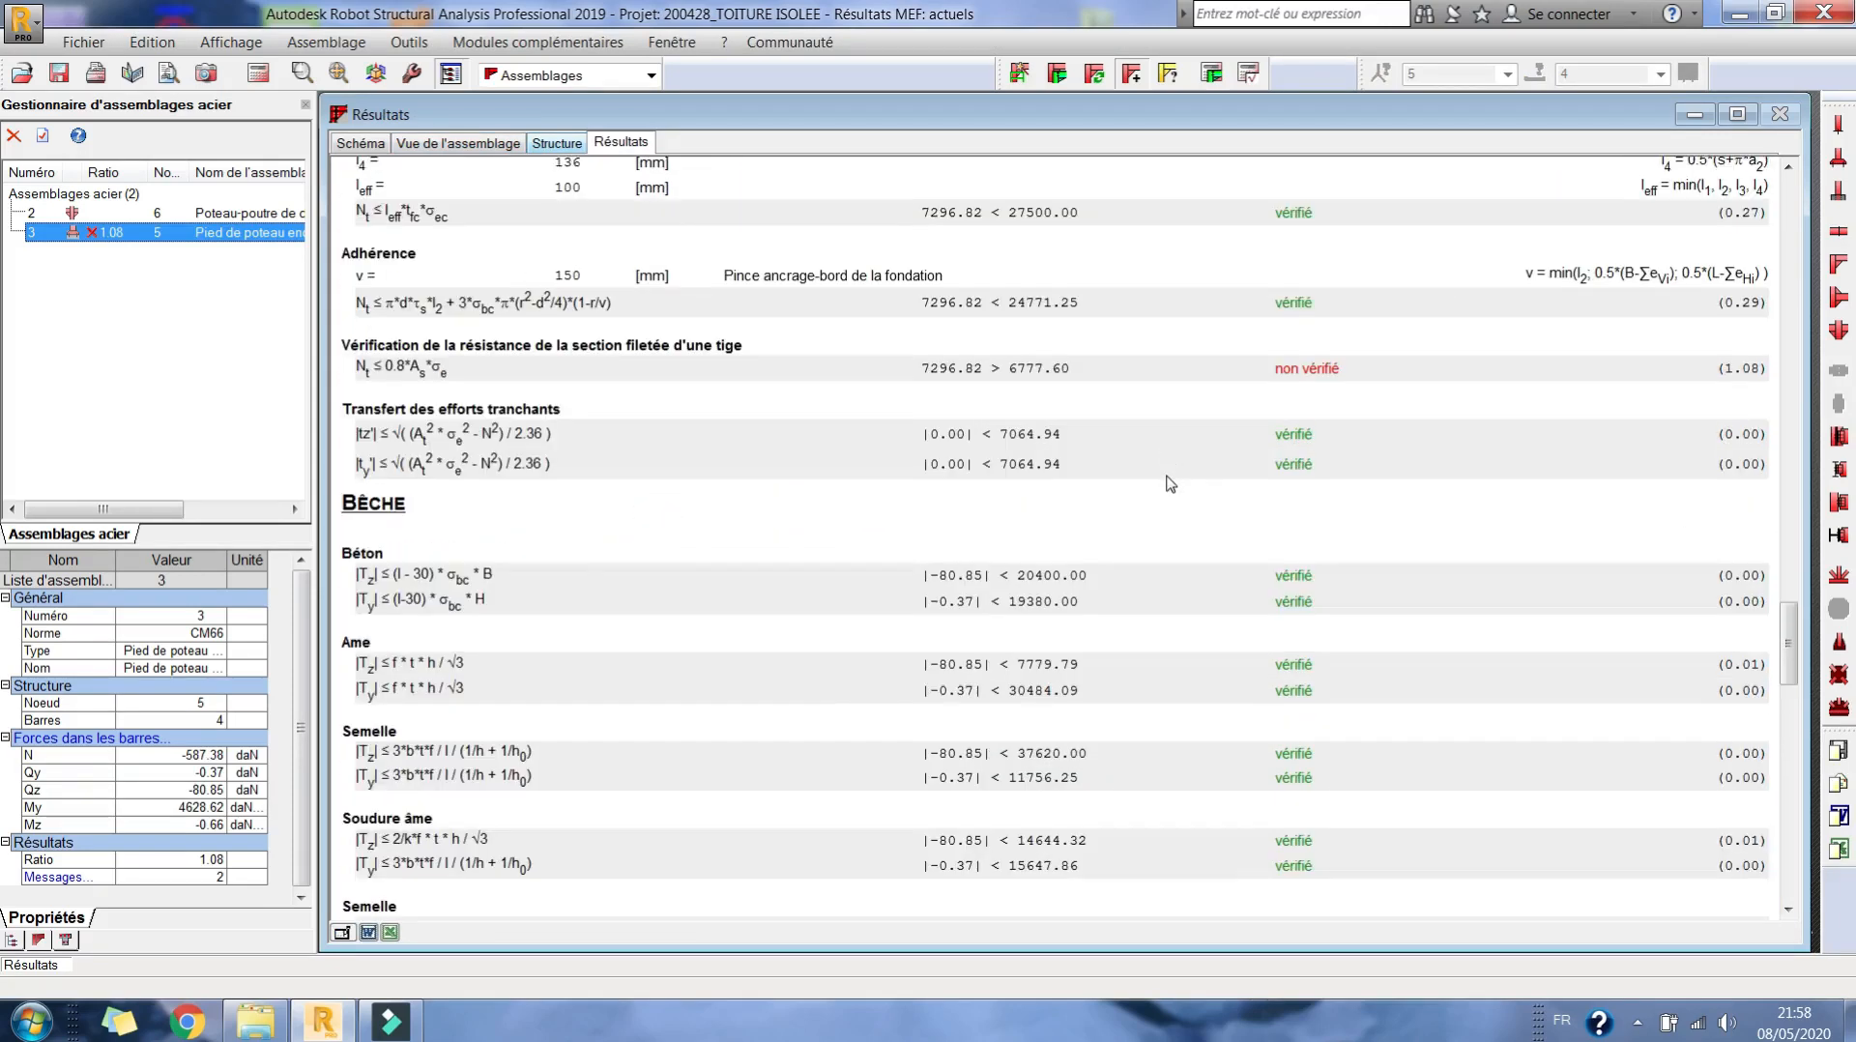
left_click_drag(1368, 368, 573, 375)
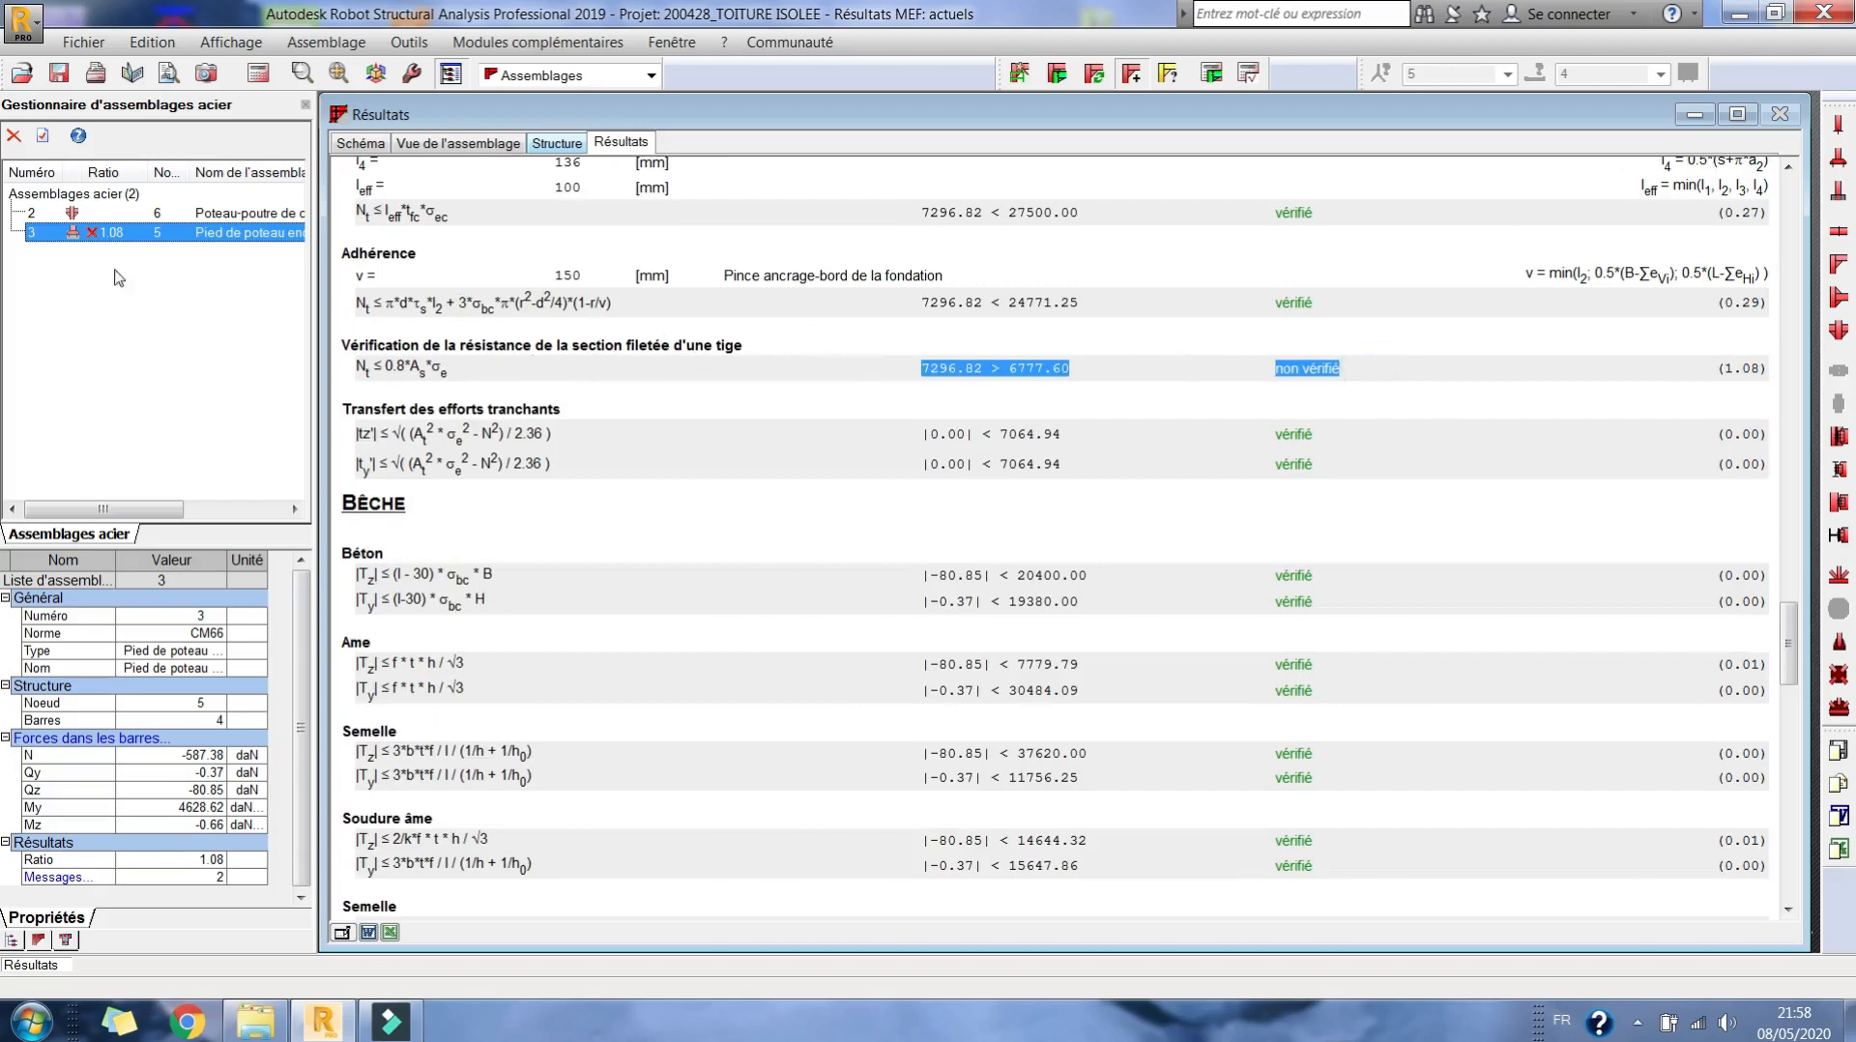
- Change the anchor diameter of the column base connection to M27 and accept the definition
double_click(102, 235)
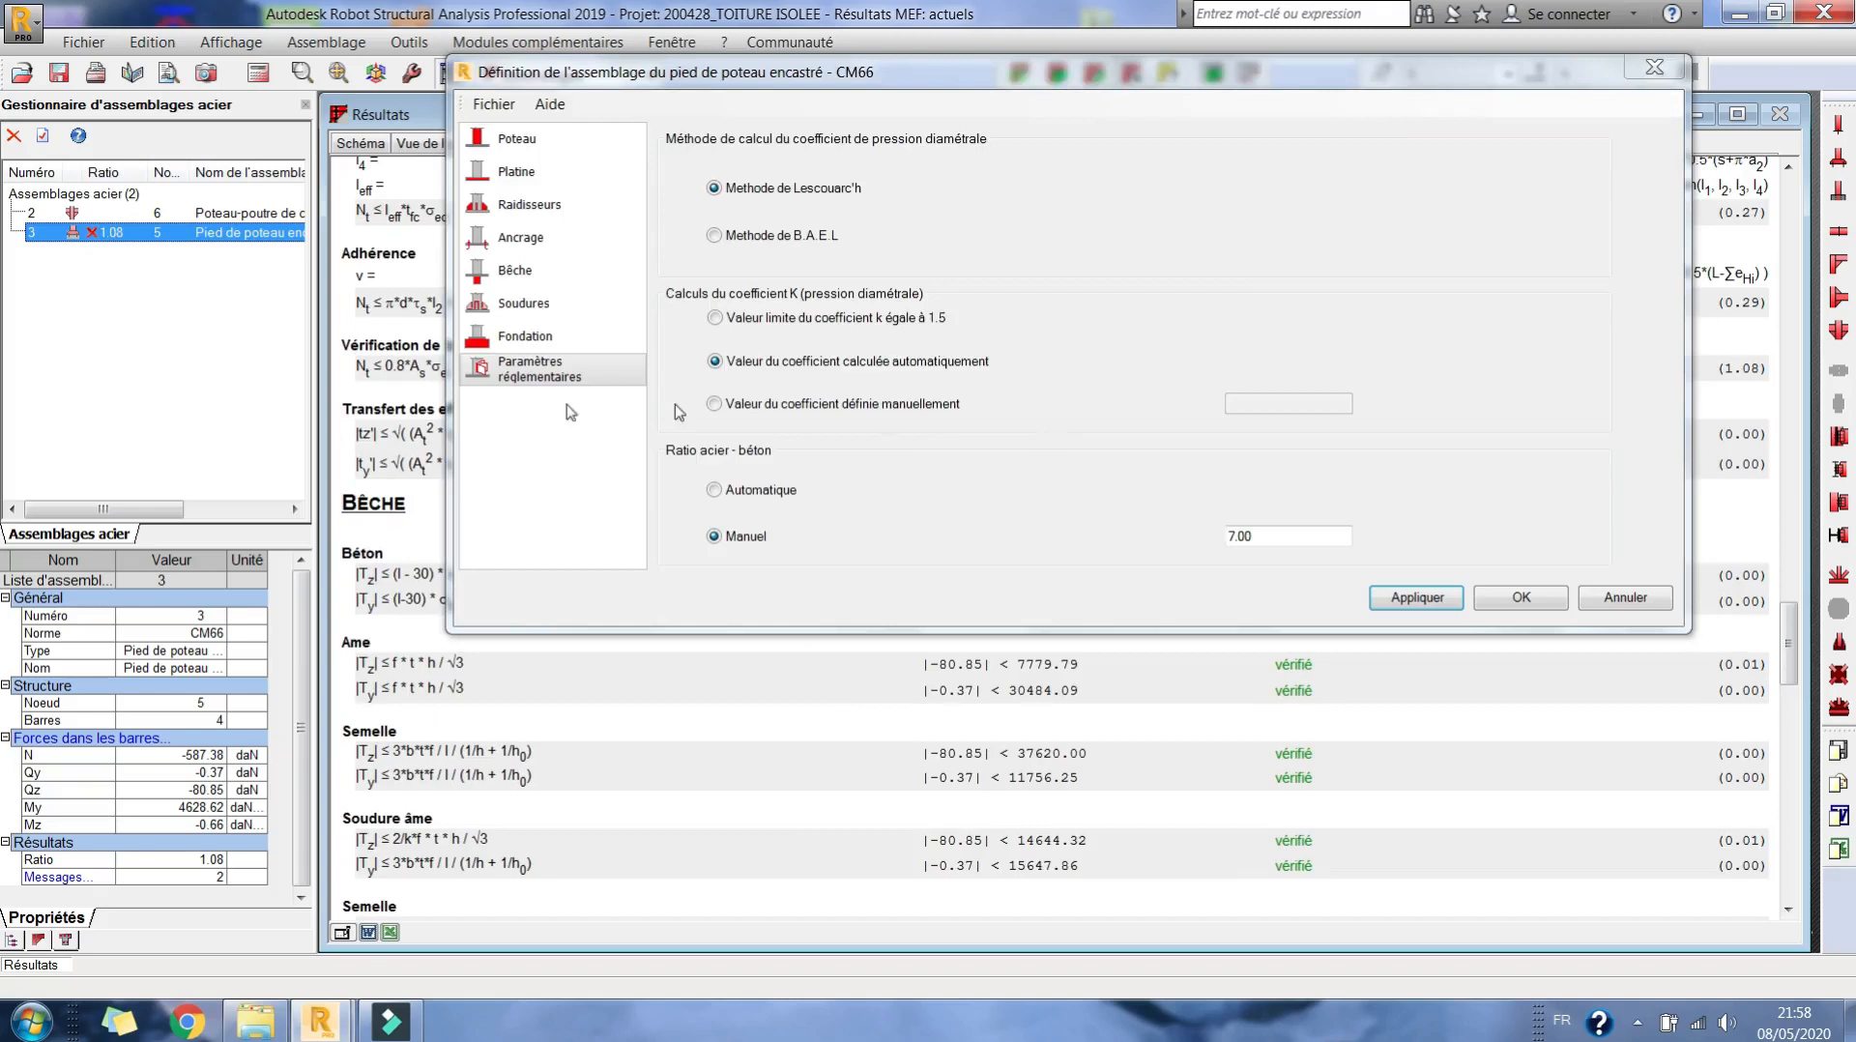
left_click(530, 240)
left_click(1062, 344)
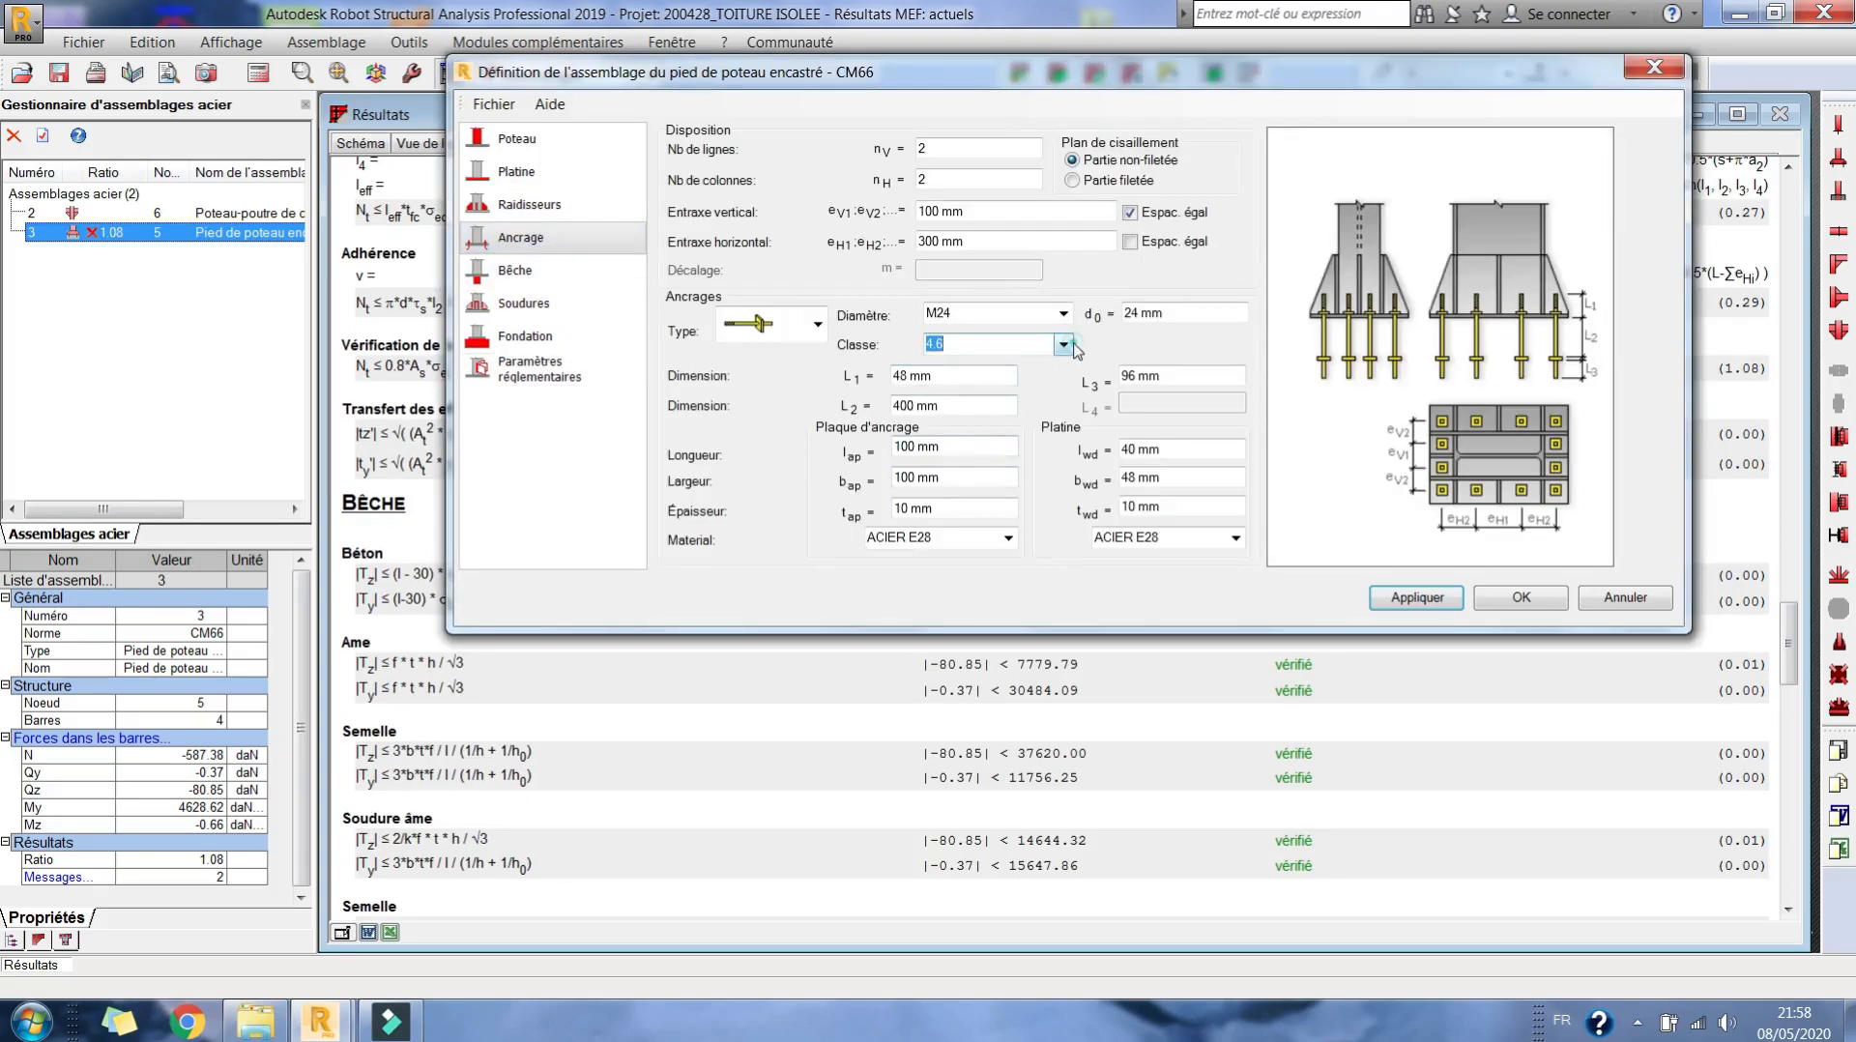
left_click(948, 307)
left_click(1063, 313)
left_click(950, 474)
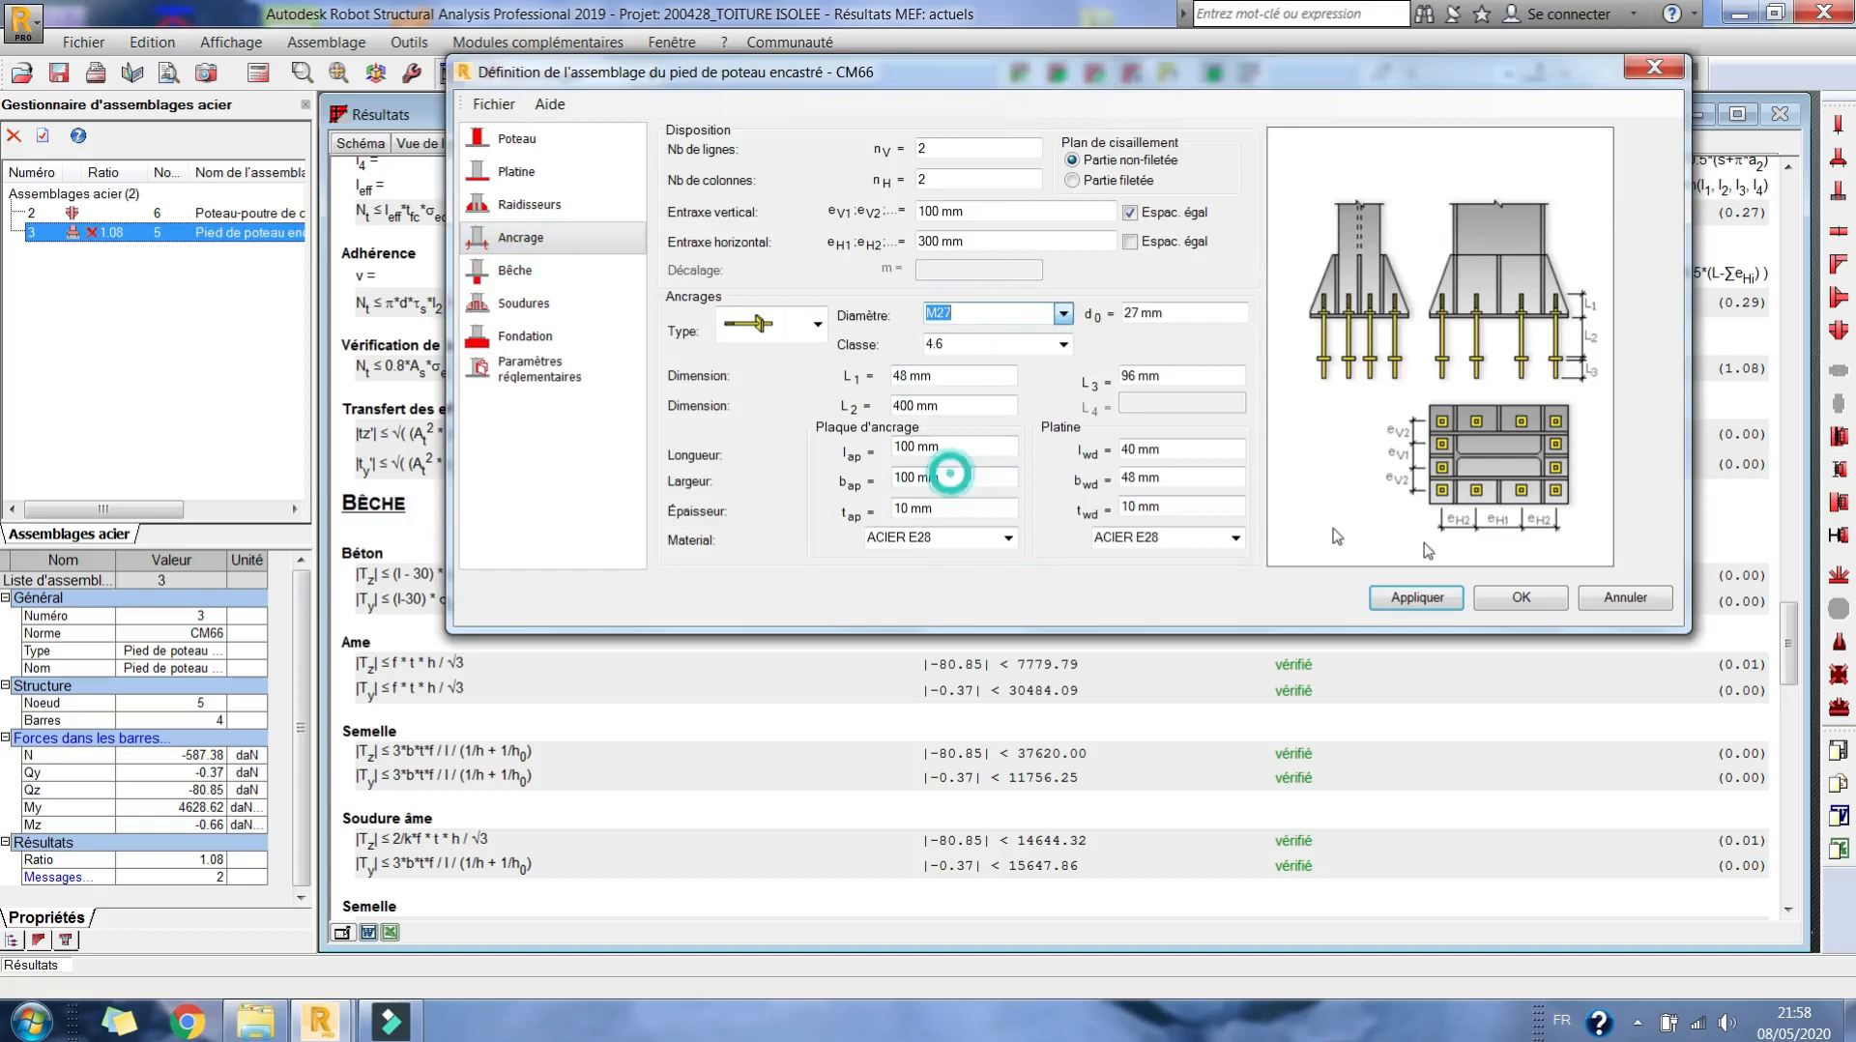
left_click(1520, 597)
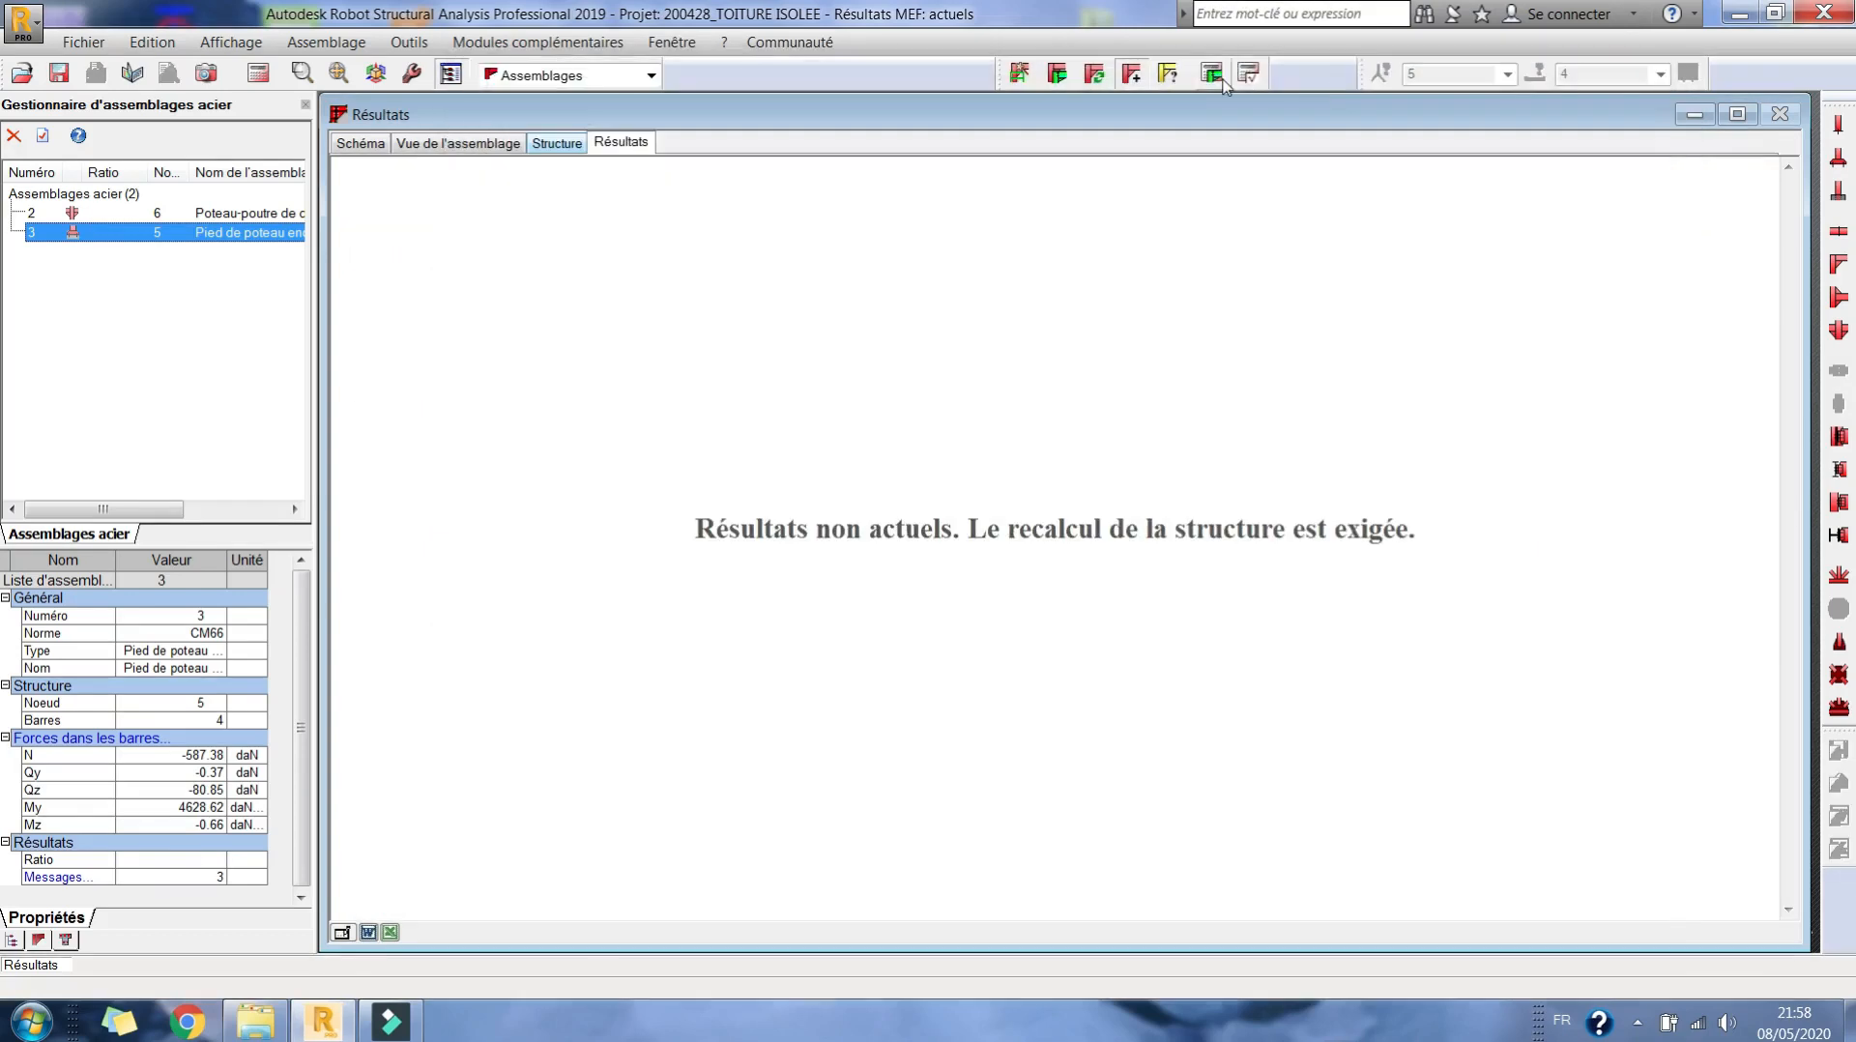
- Recalculate the column base connection and look through its new results note
left_click(1248, 75)
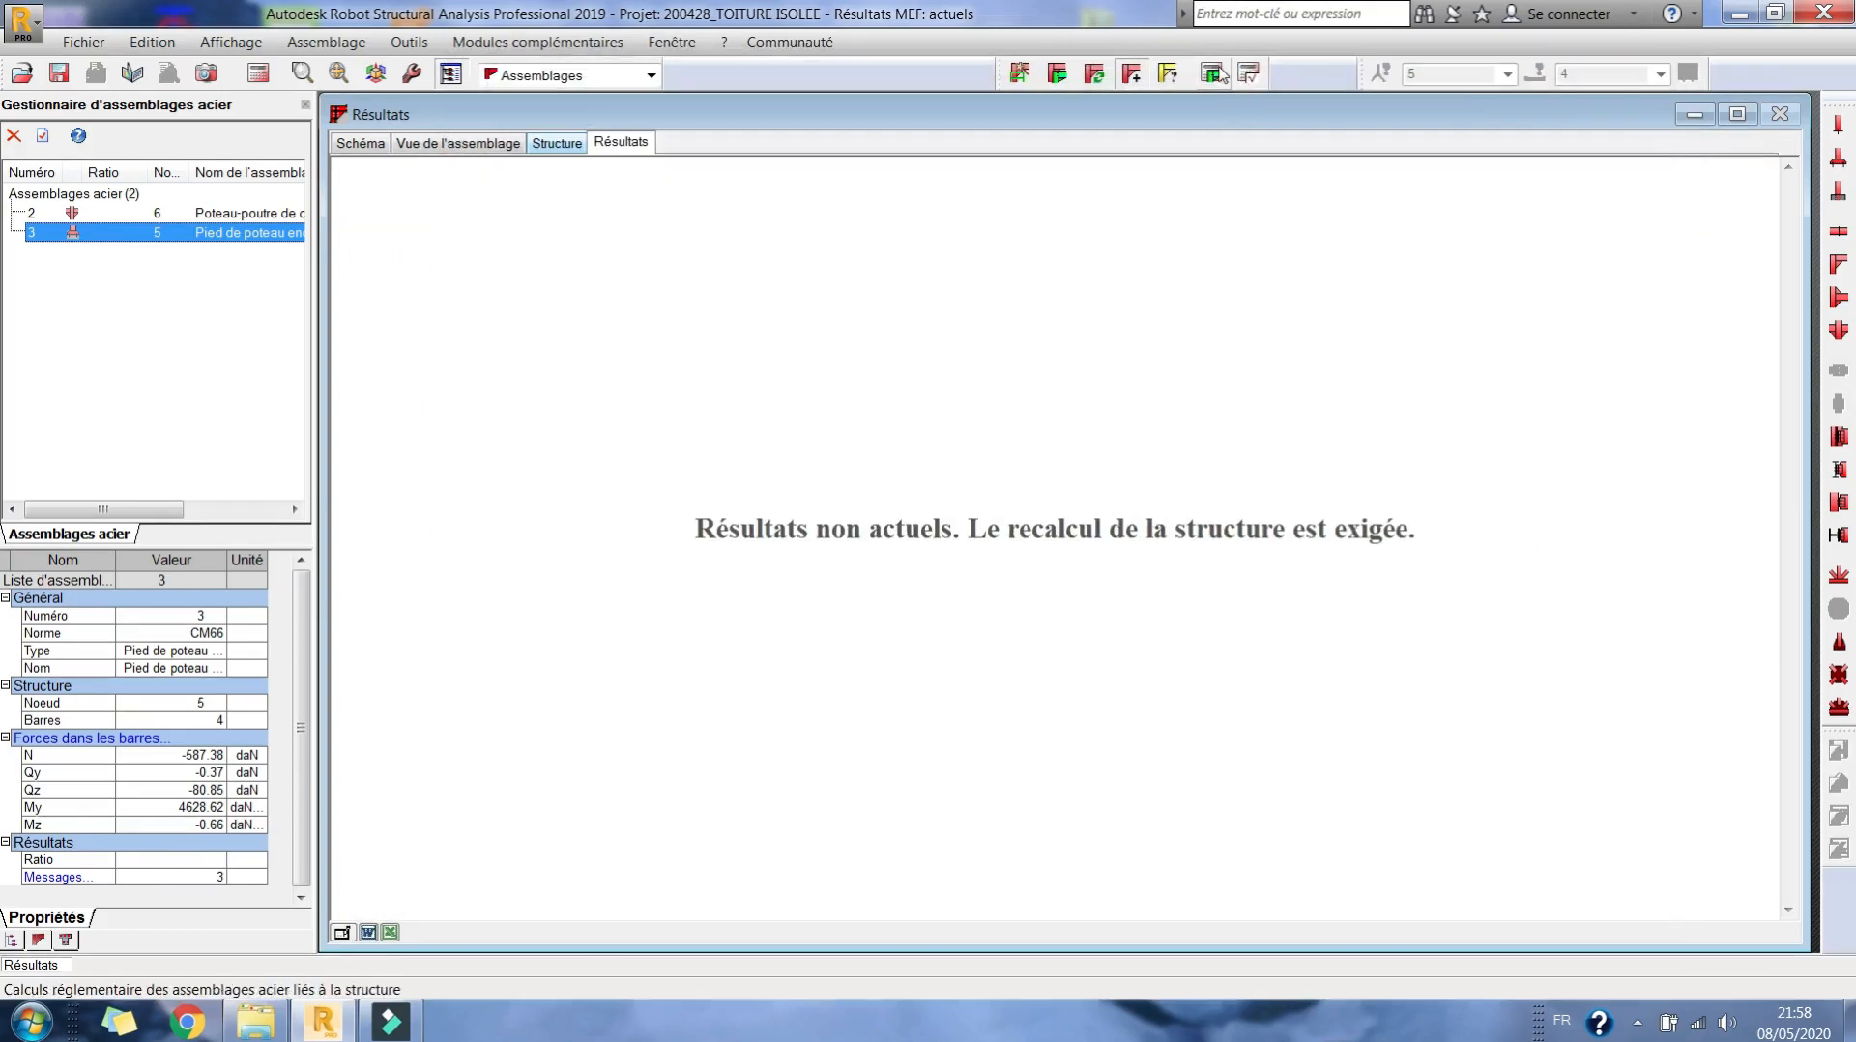
left_click(1061, 689)
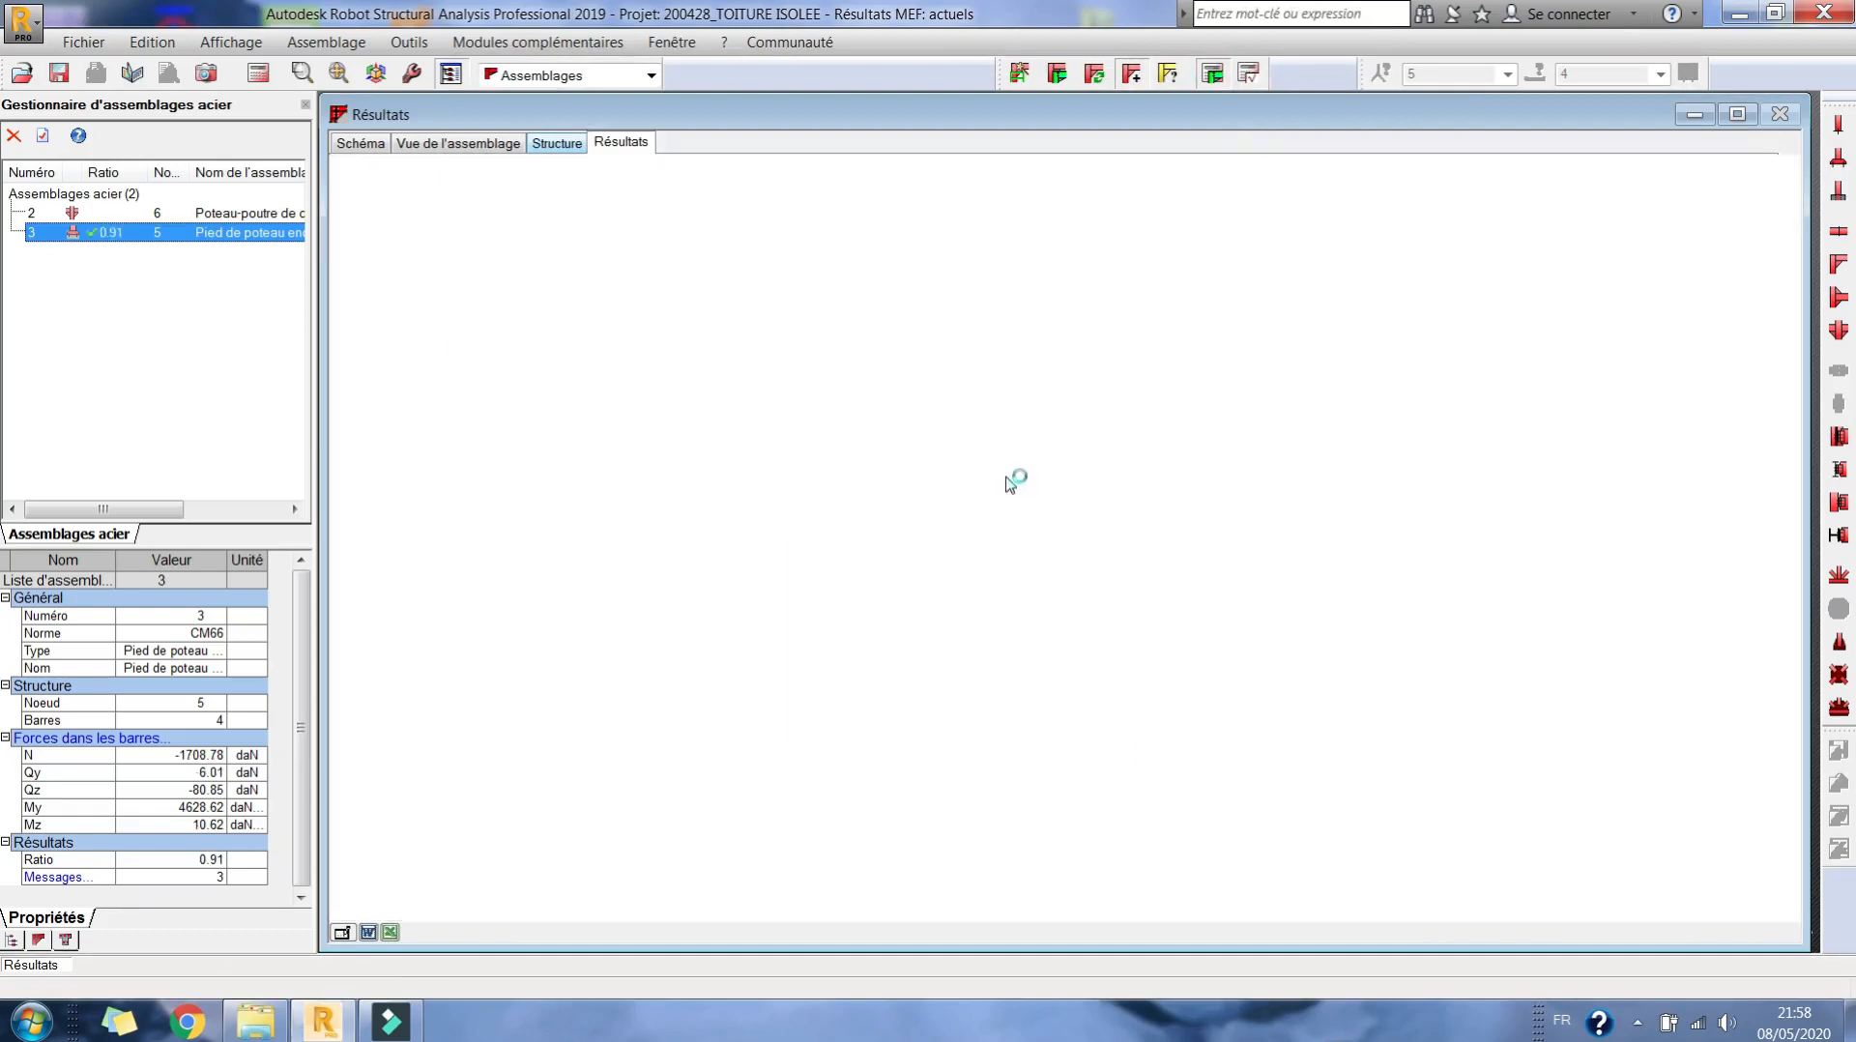
scroll(863, 491, "down", 20)
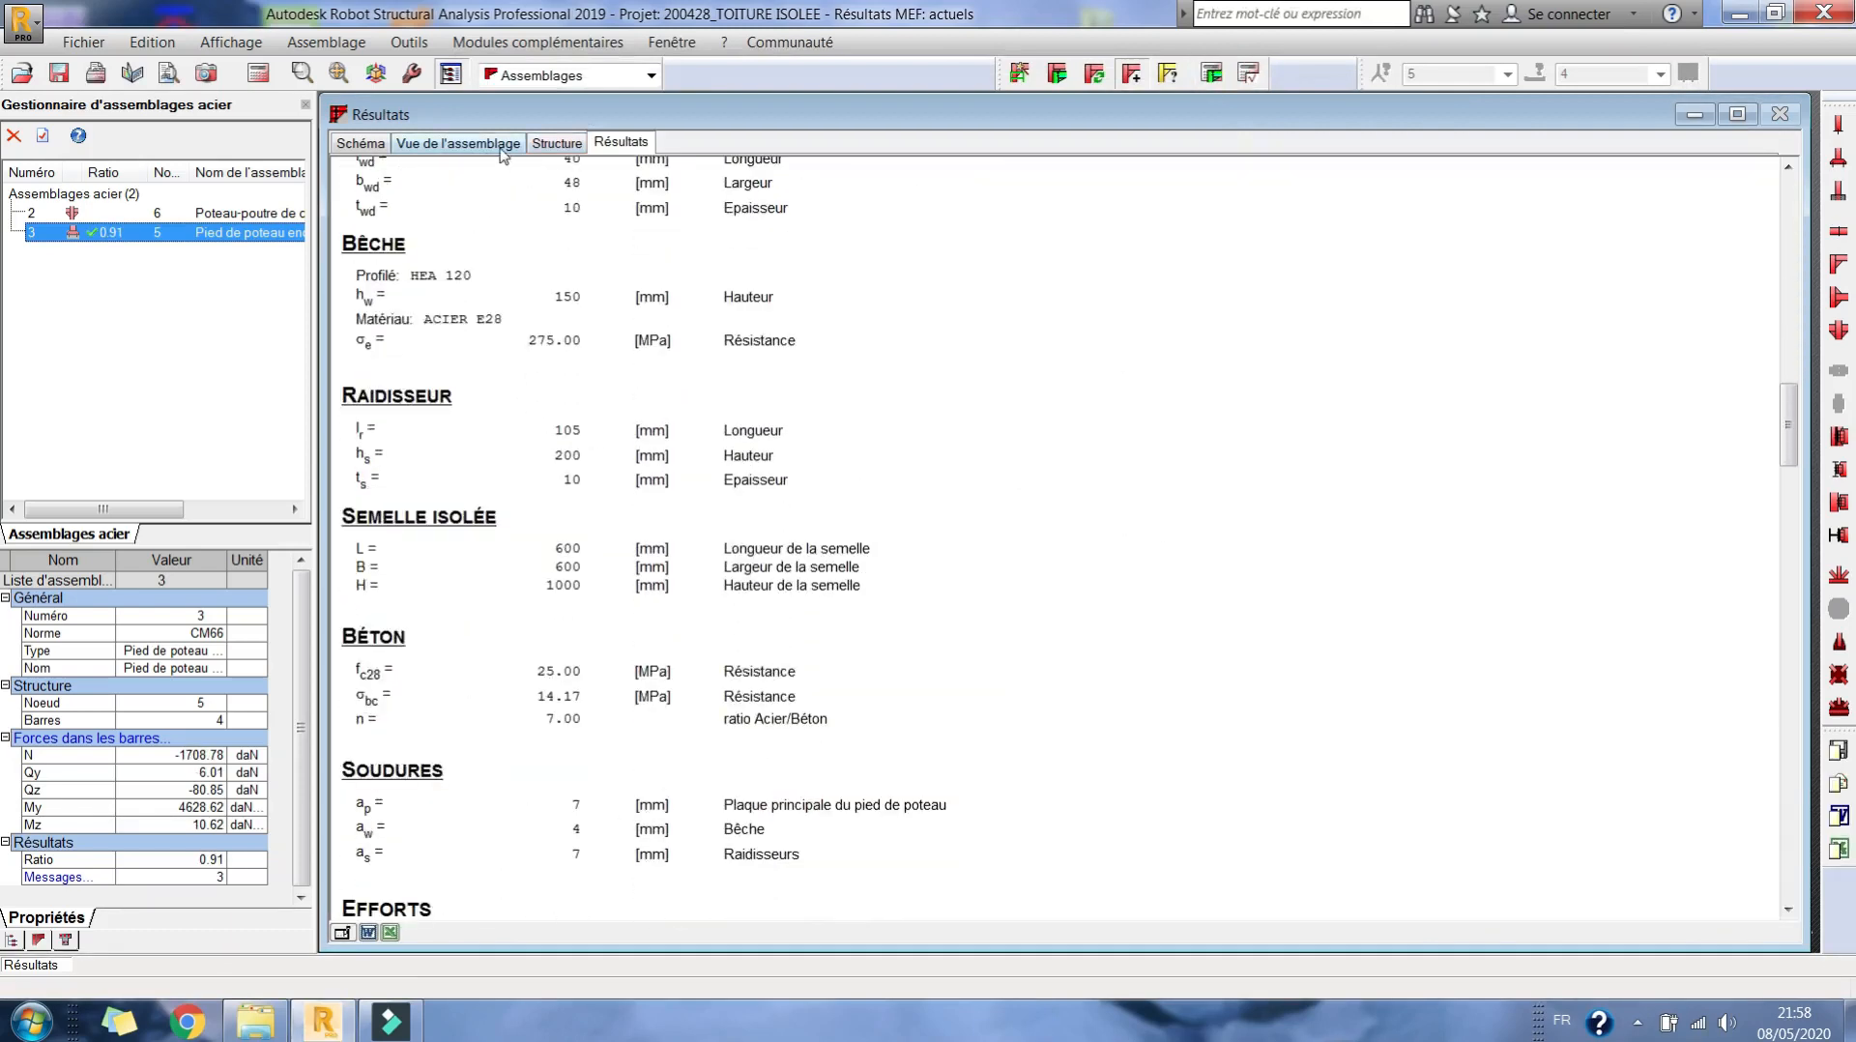
- Inspect the column base connection in the 3D view from another angle and in the dimensioned schematic
left_click(458, 143)
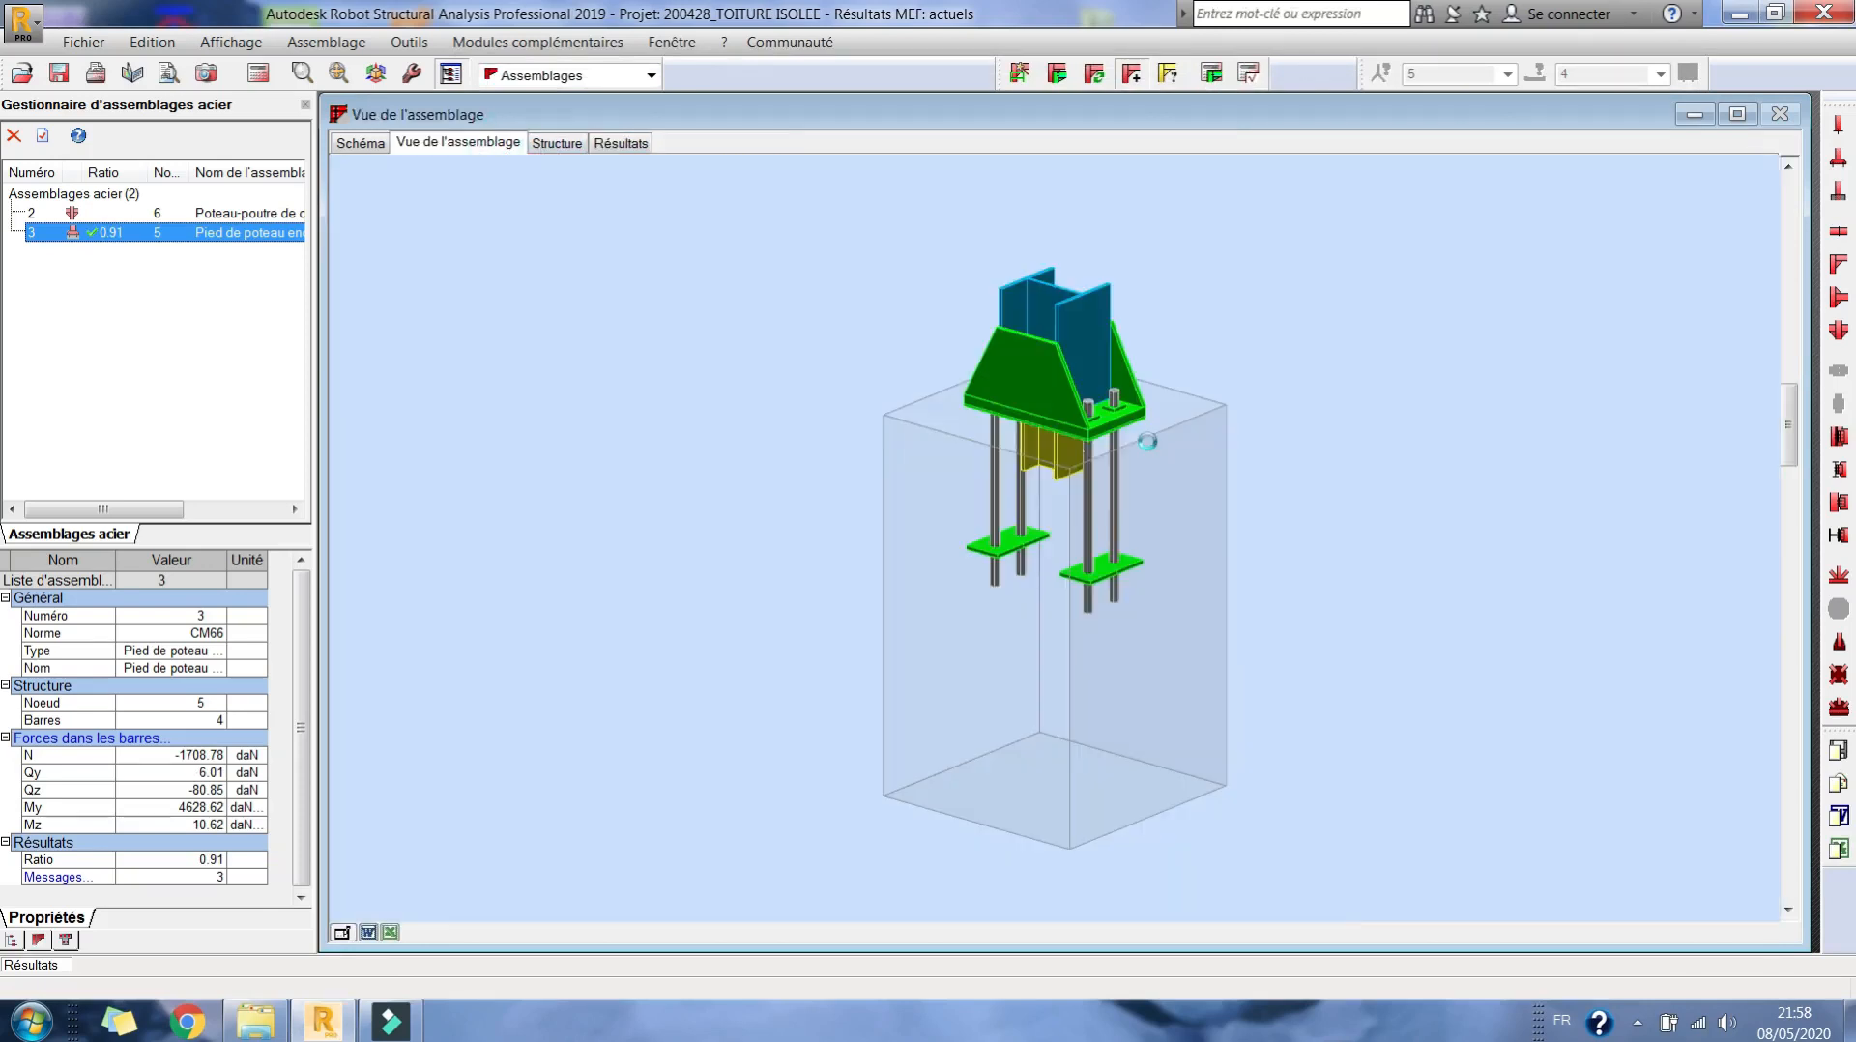
right_click(1163, 342)
left_click(1189, 427)
mouse_move(1189, 427)
left_mouse_down()
mouse_move(1055, 512)
mouse_move(1128, 530)
mouse_move(1285, 489)
mouse_move(1293, 387)
mouse_move(1390, 437)
mouse_move(1168, 522)
mouse_move(909, 486)
mouse_move(1189, 467)
mouse_move(1127, 410)
mouse_move(1252, 432)
mouse_move(1243, 415)
mouse_move(1191, 425)
left_mouse_up()
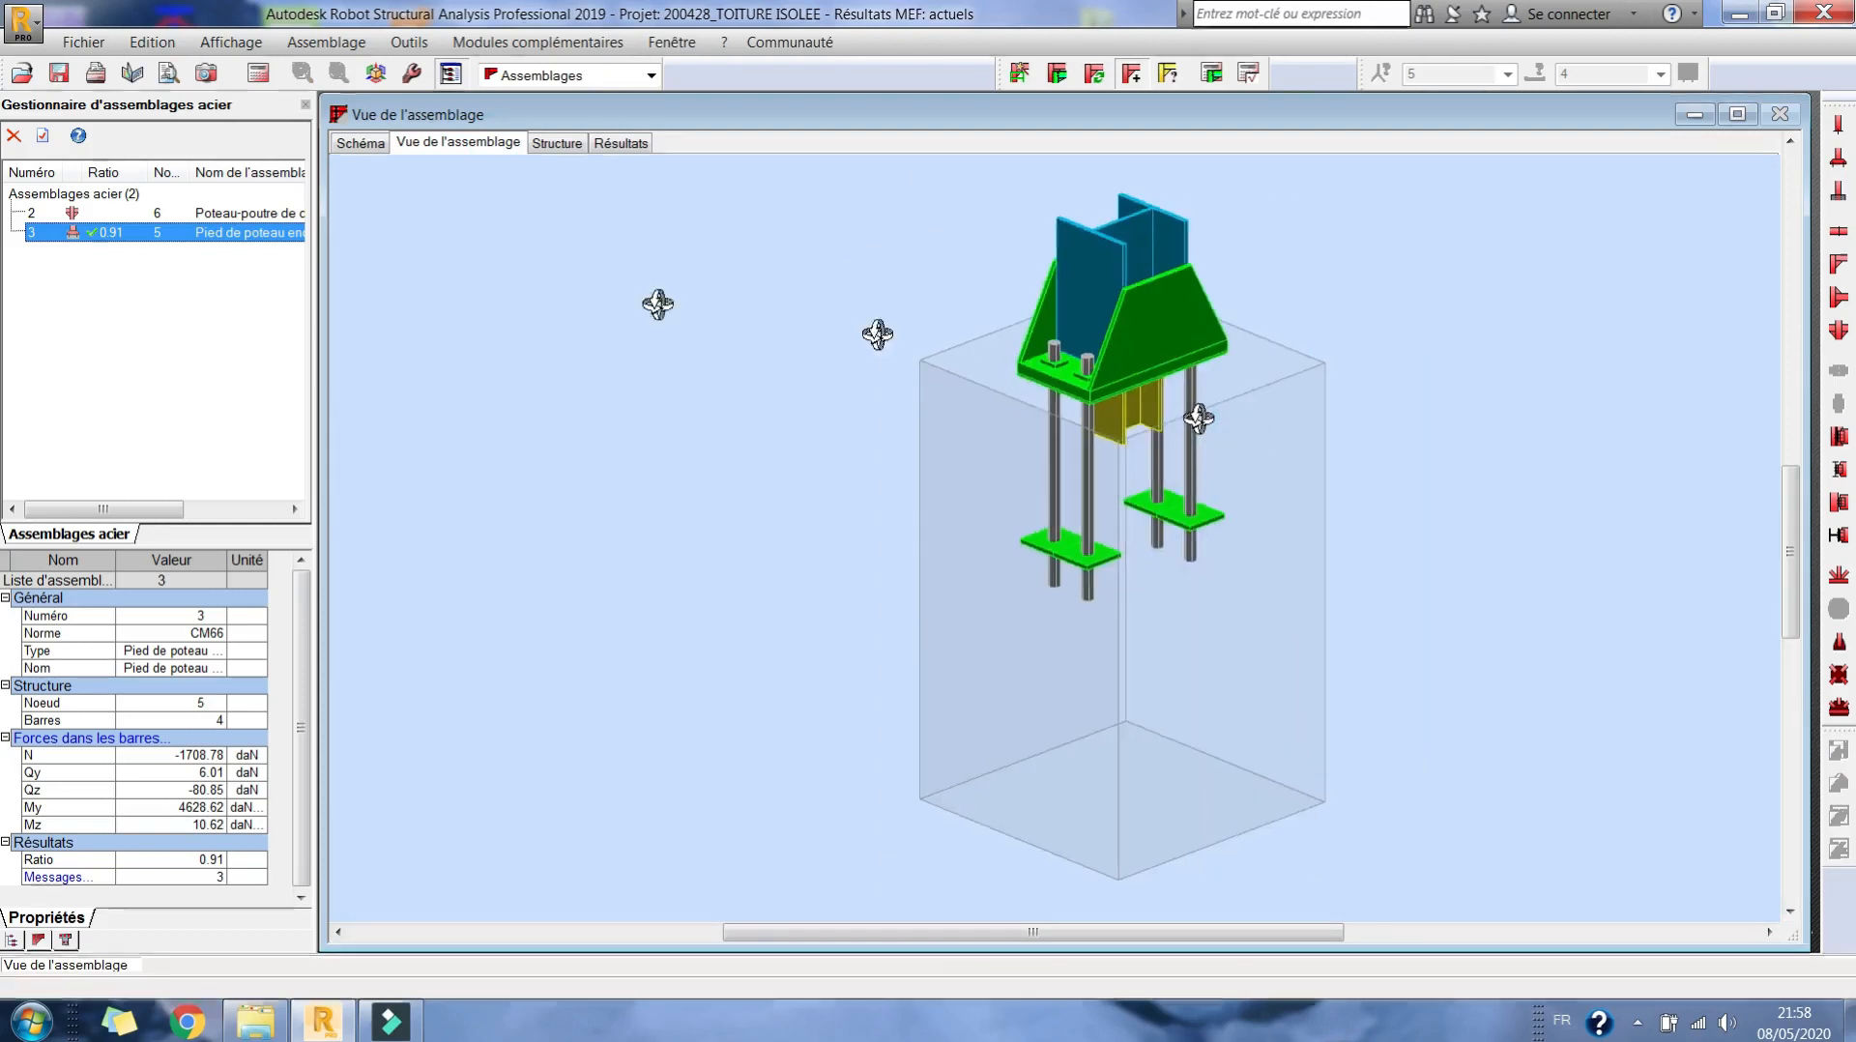
left_click(367, 143)
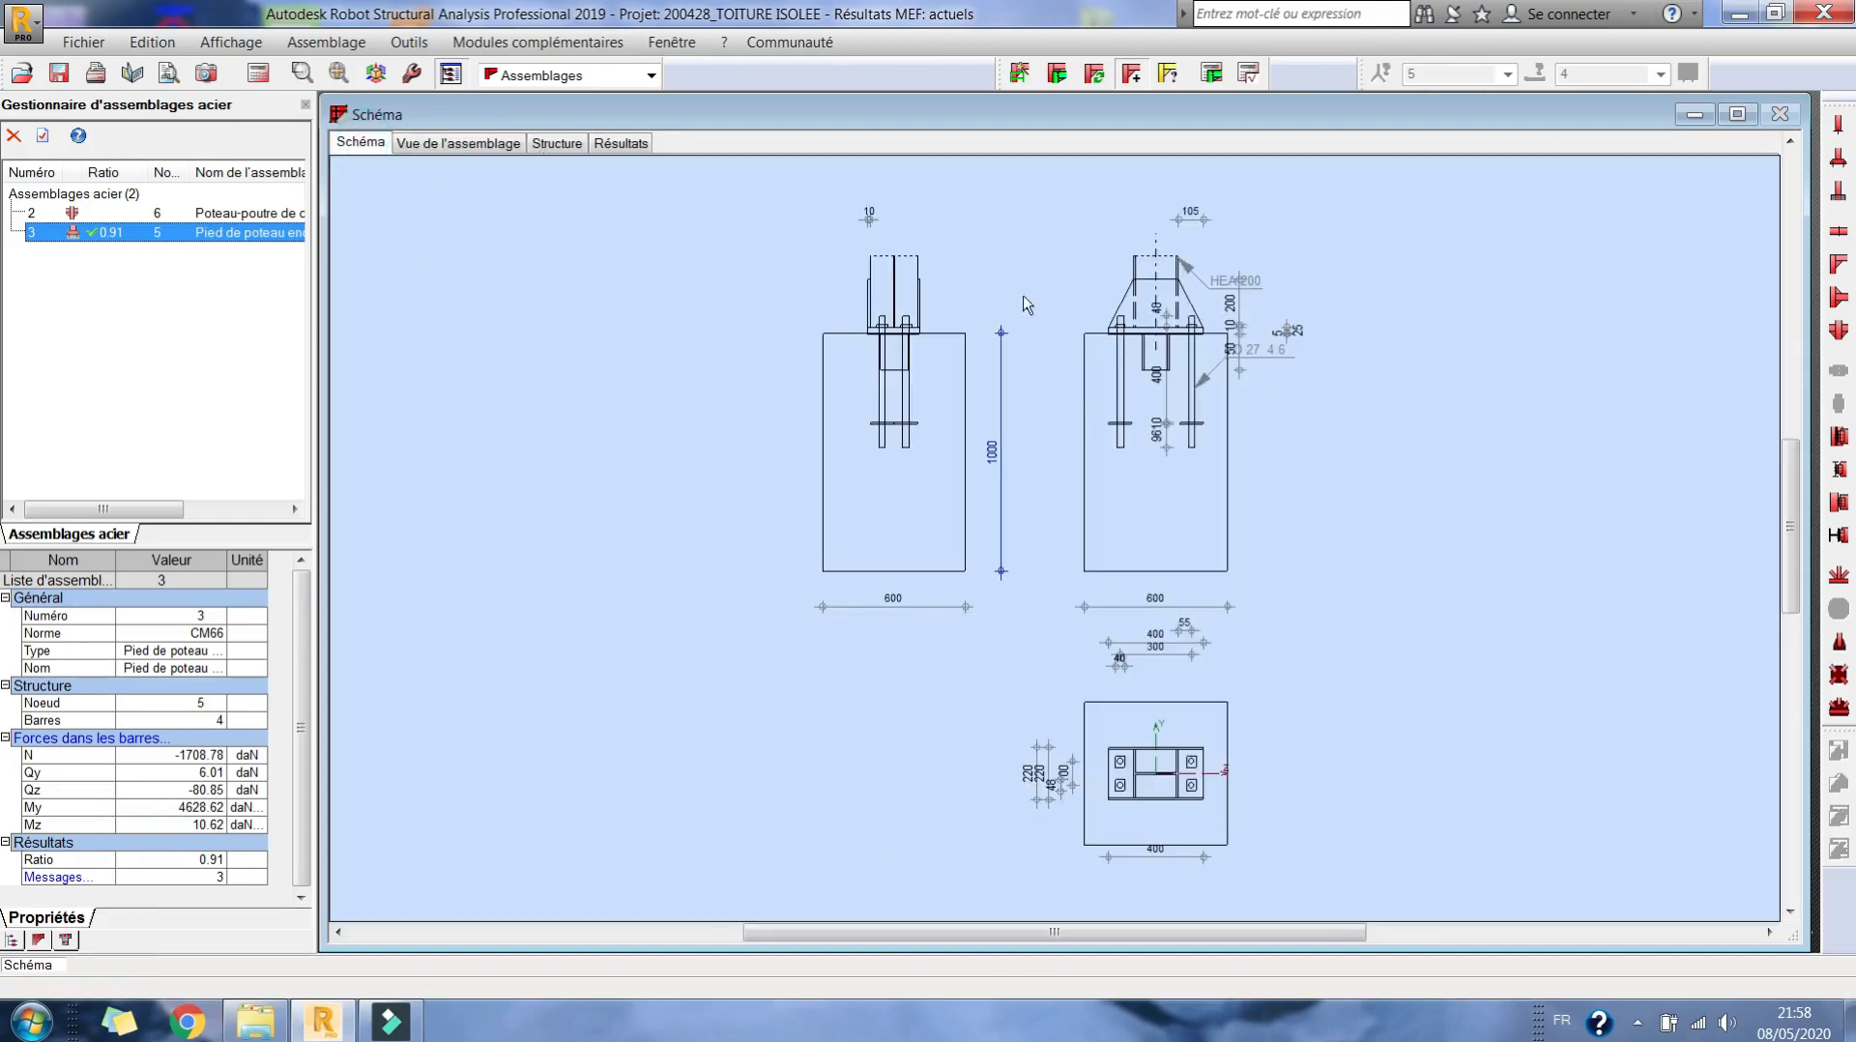
left_click(97, 47)
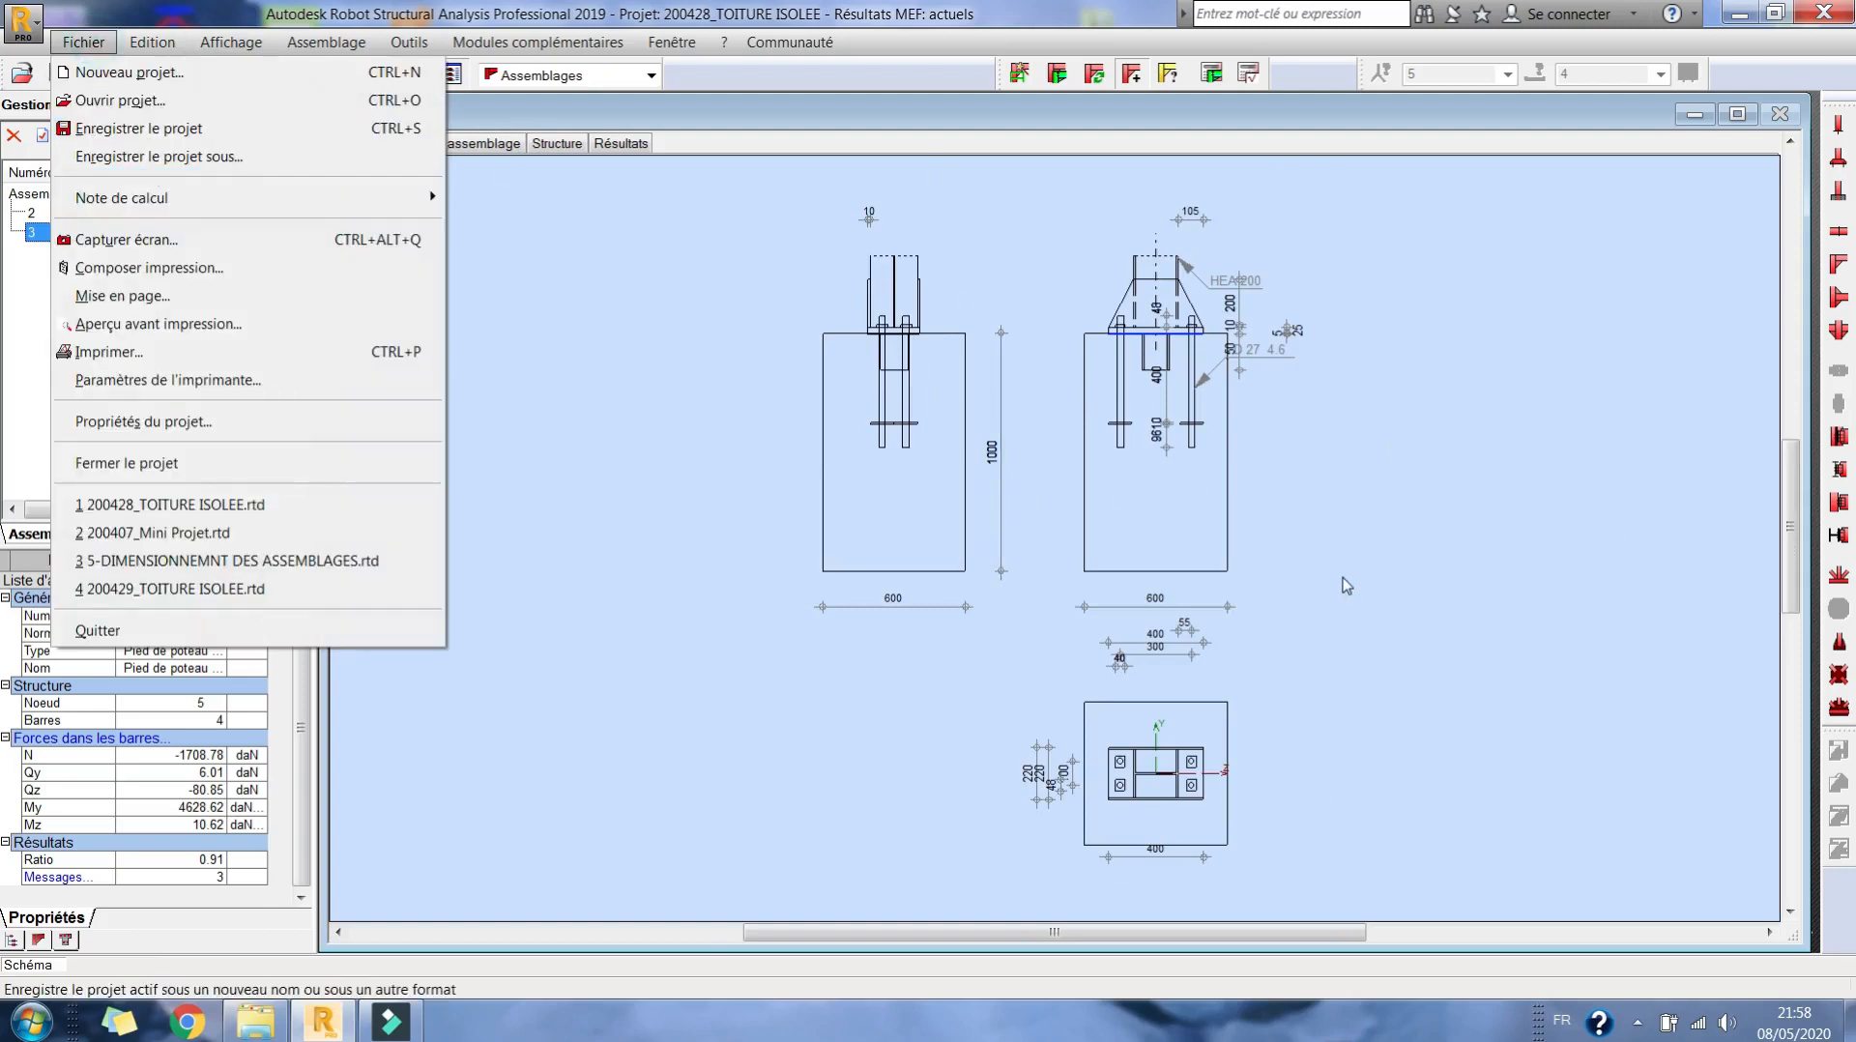
left_click(1307, 456)
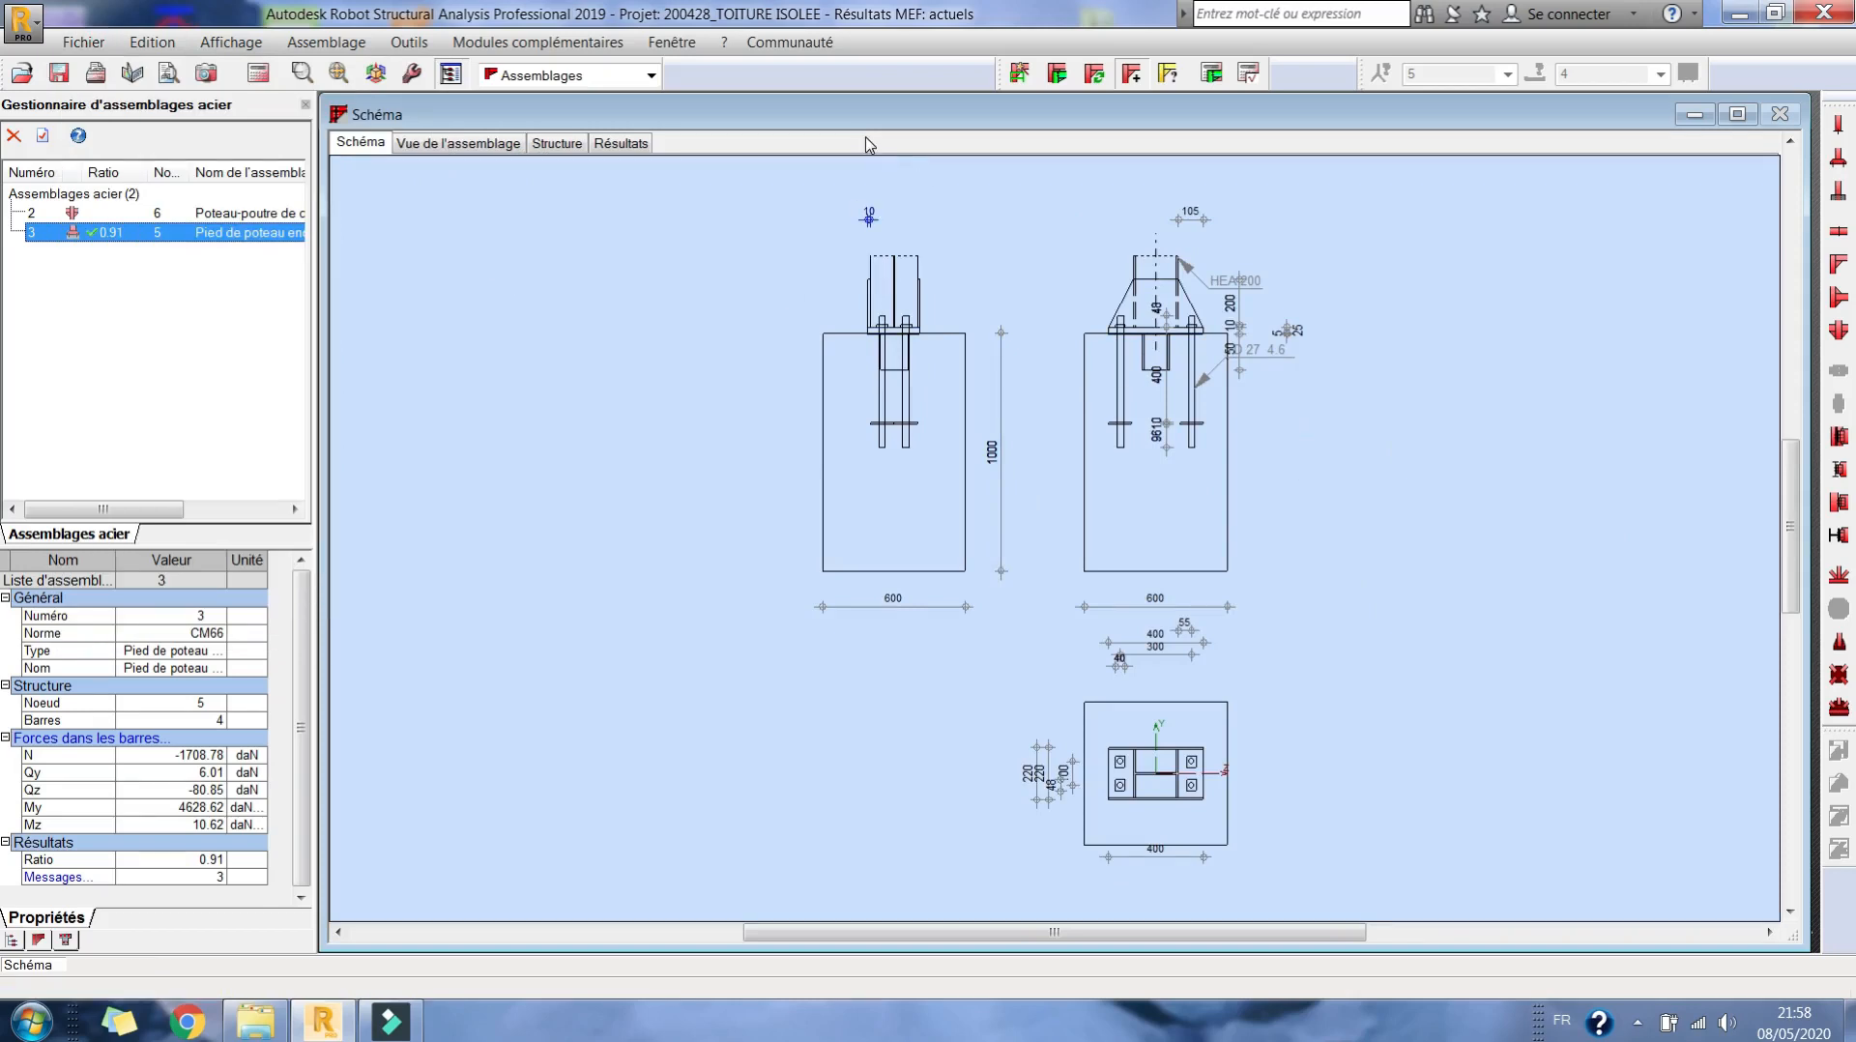
- Try to create a new connection between the column and its two adjoining rafters (bars 4 to 6)
left_click(580, 138)
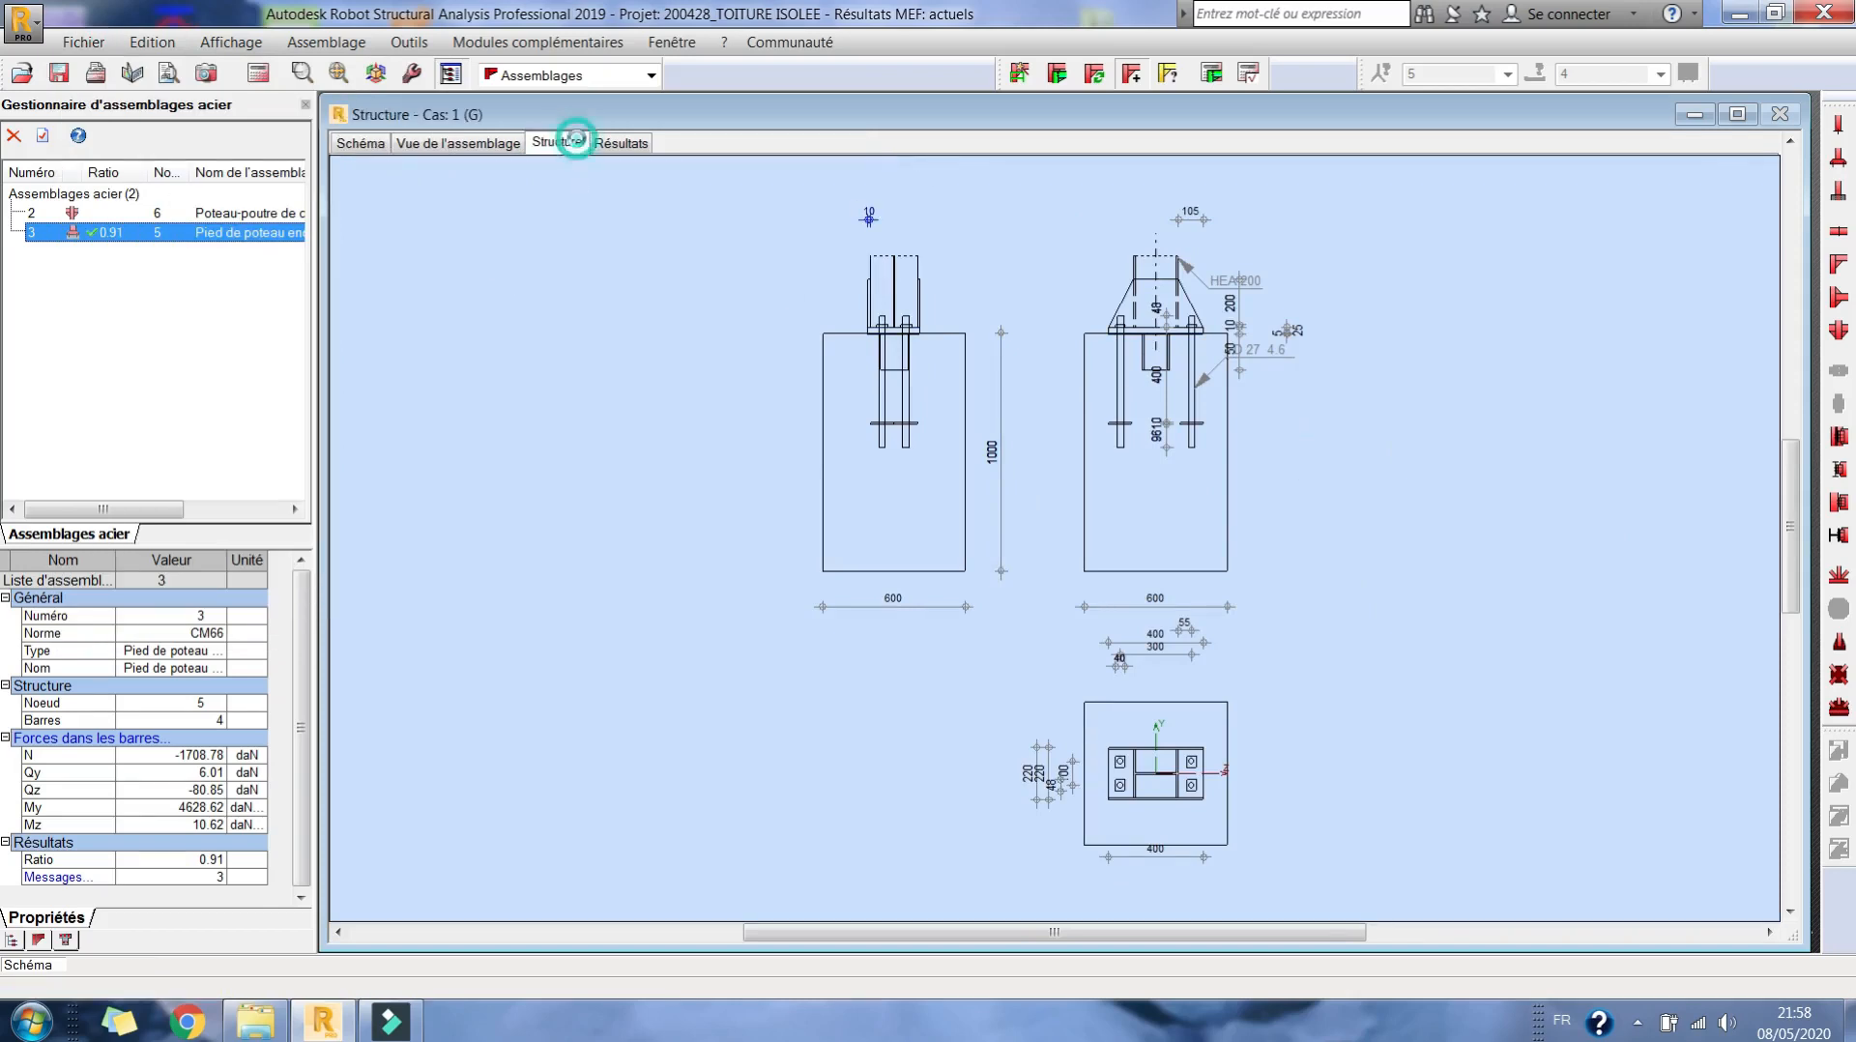
scroll(1057, 394, "up", 2)
middle_click_drag(870, 452, 907, 525)
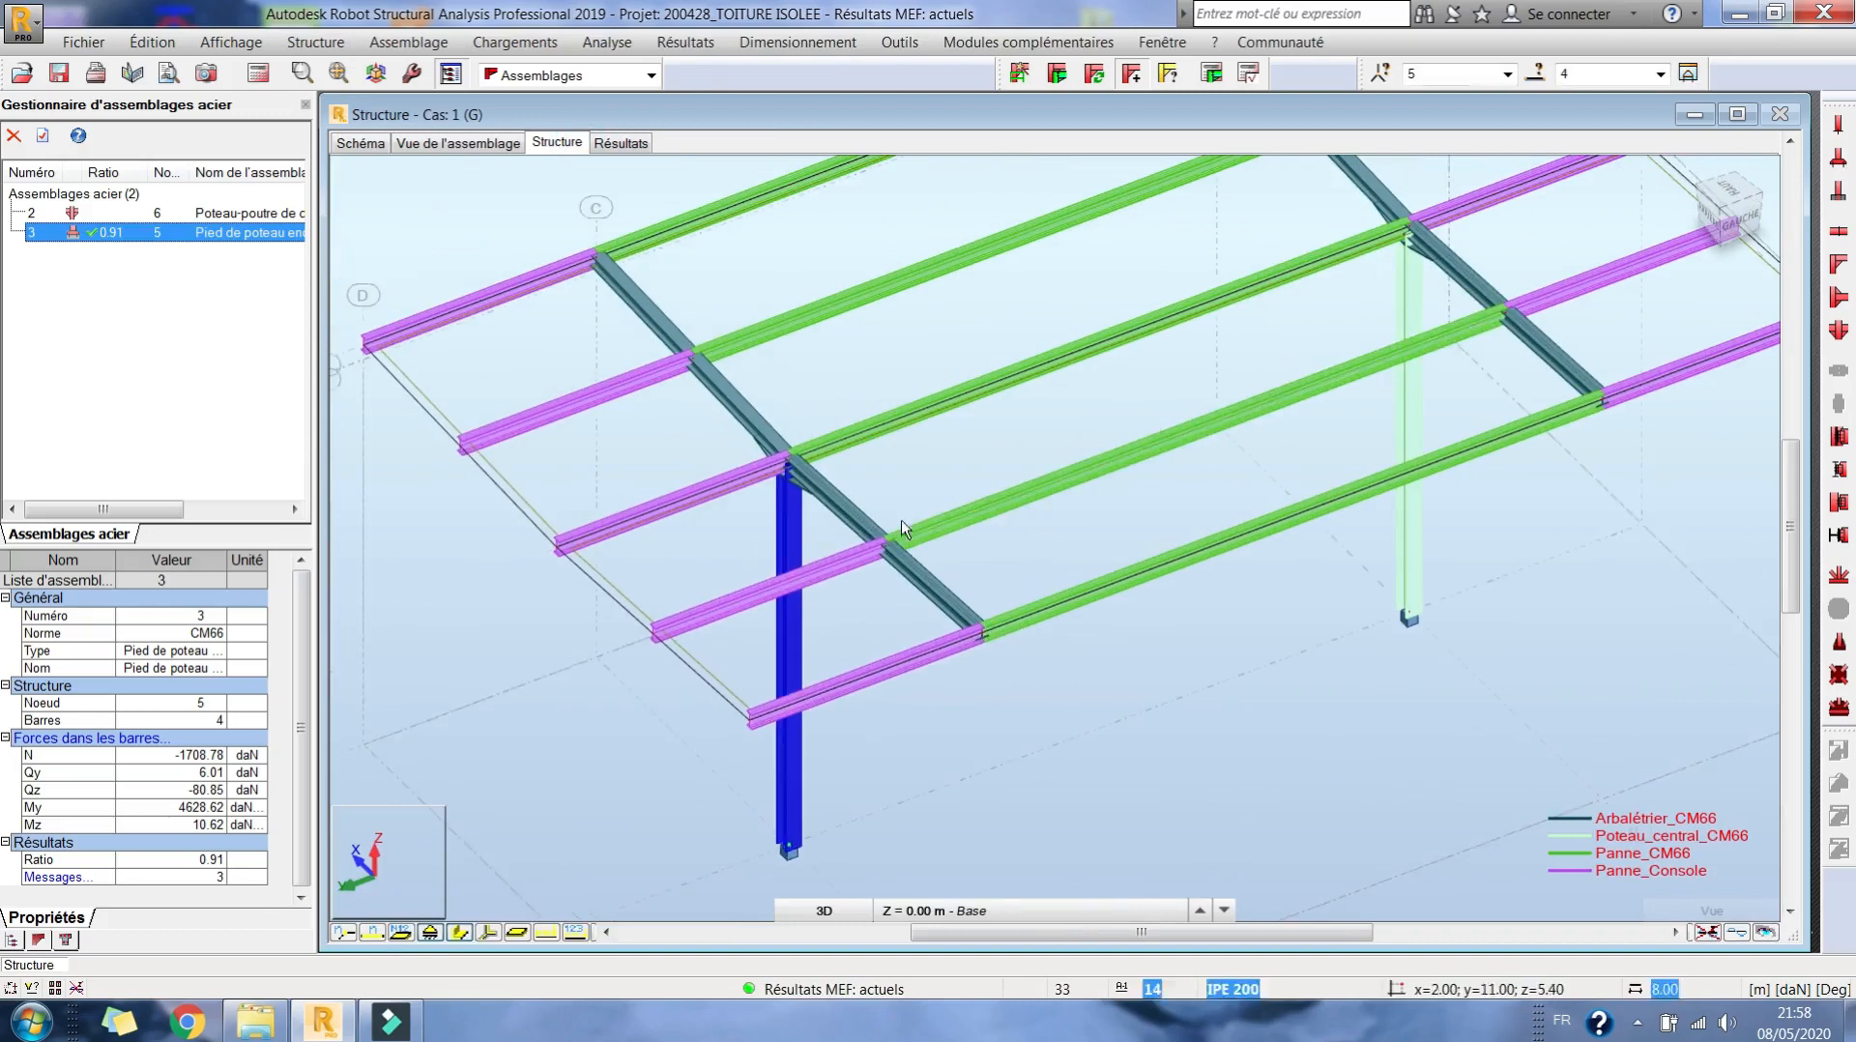
left_click(927, 464)
left_click(784, 517)
left_click(836, 513, "ctrl")
left_click(771, 424, "ctrl")
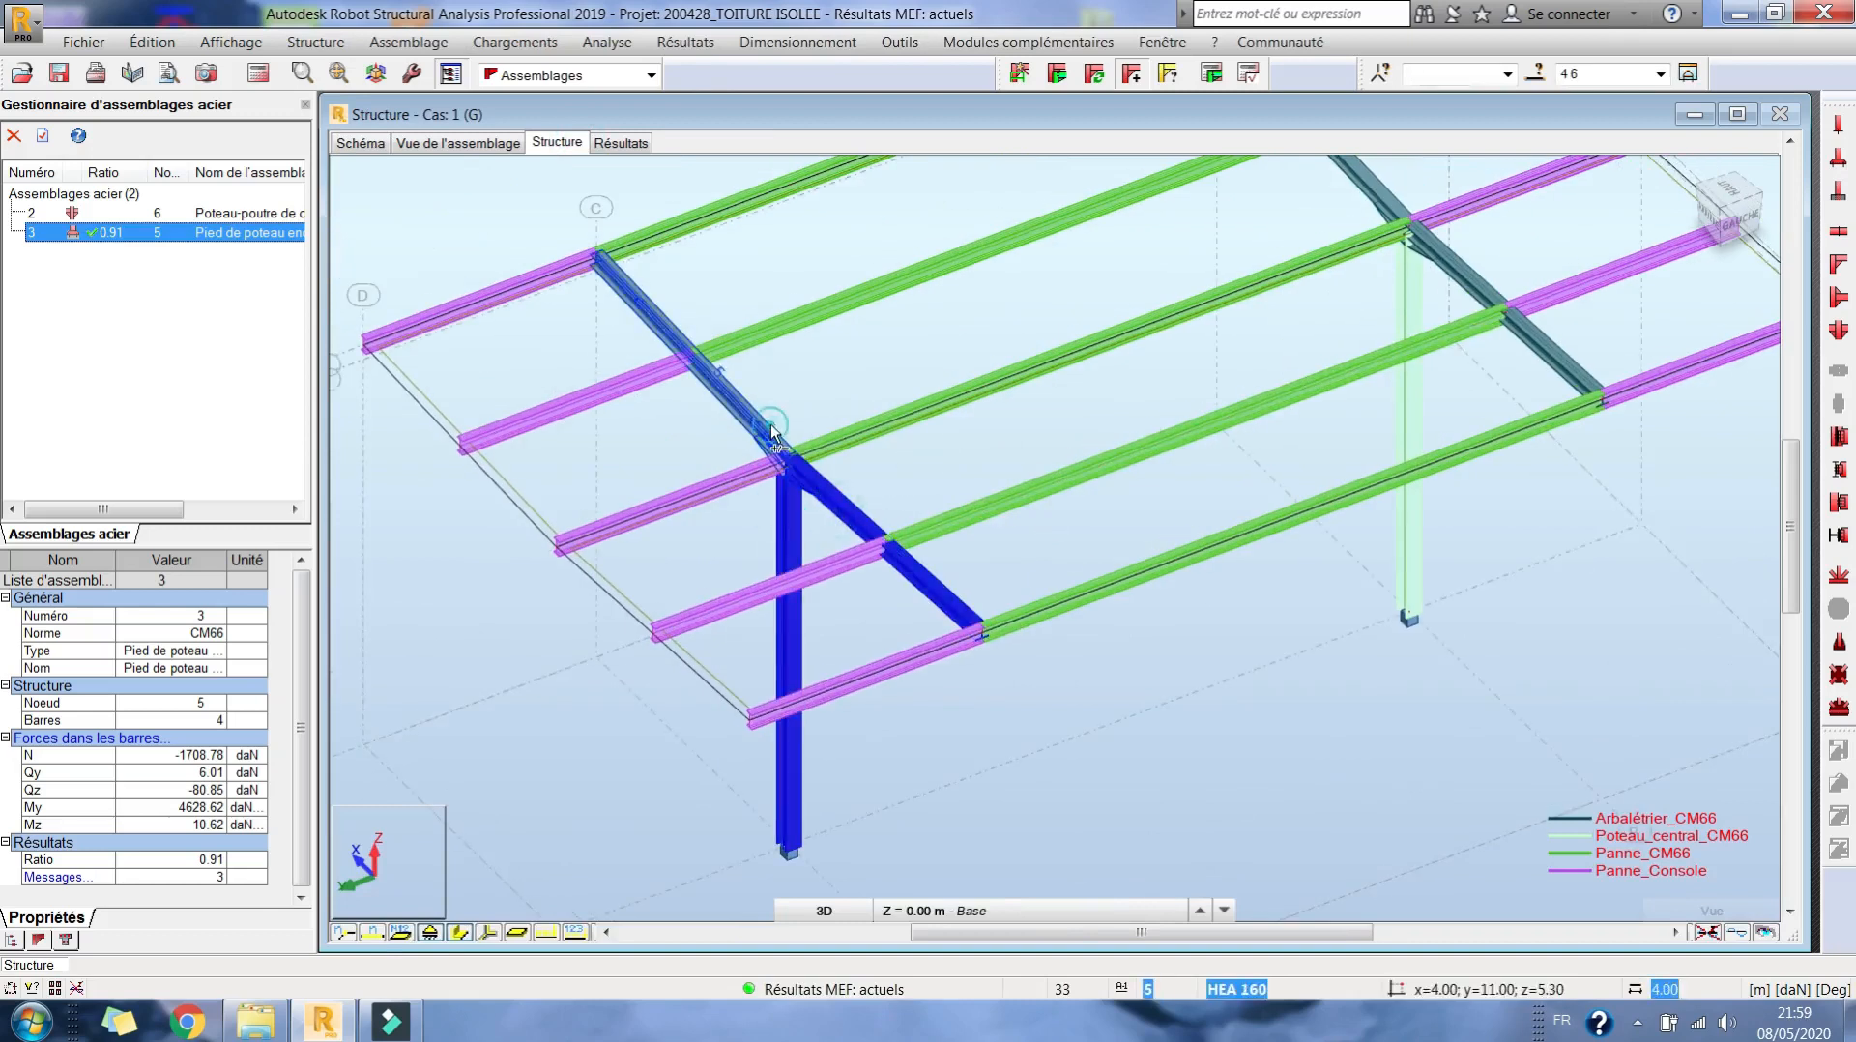
left_click(1019, 78)
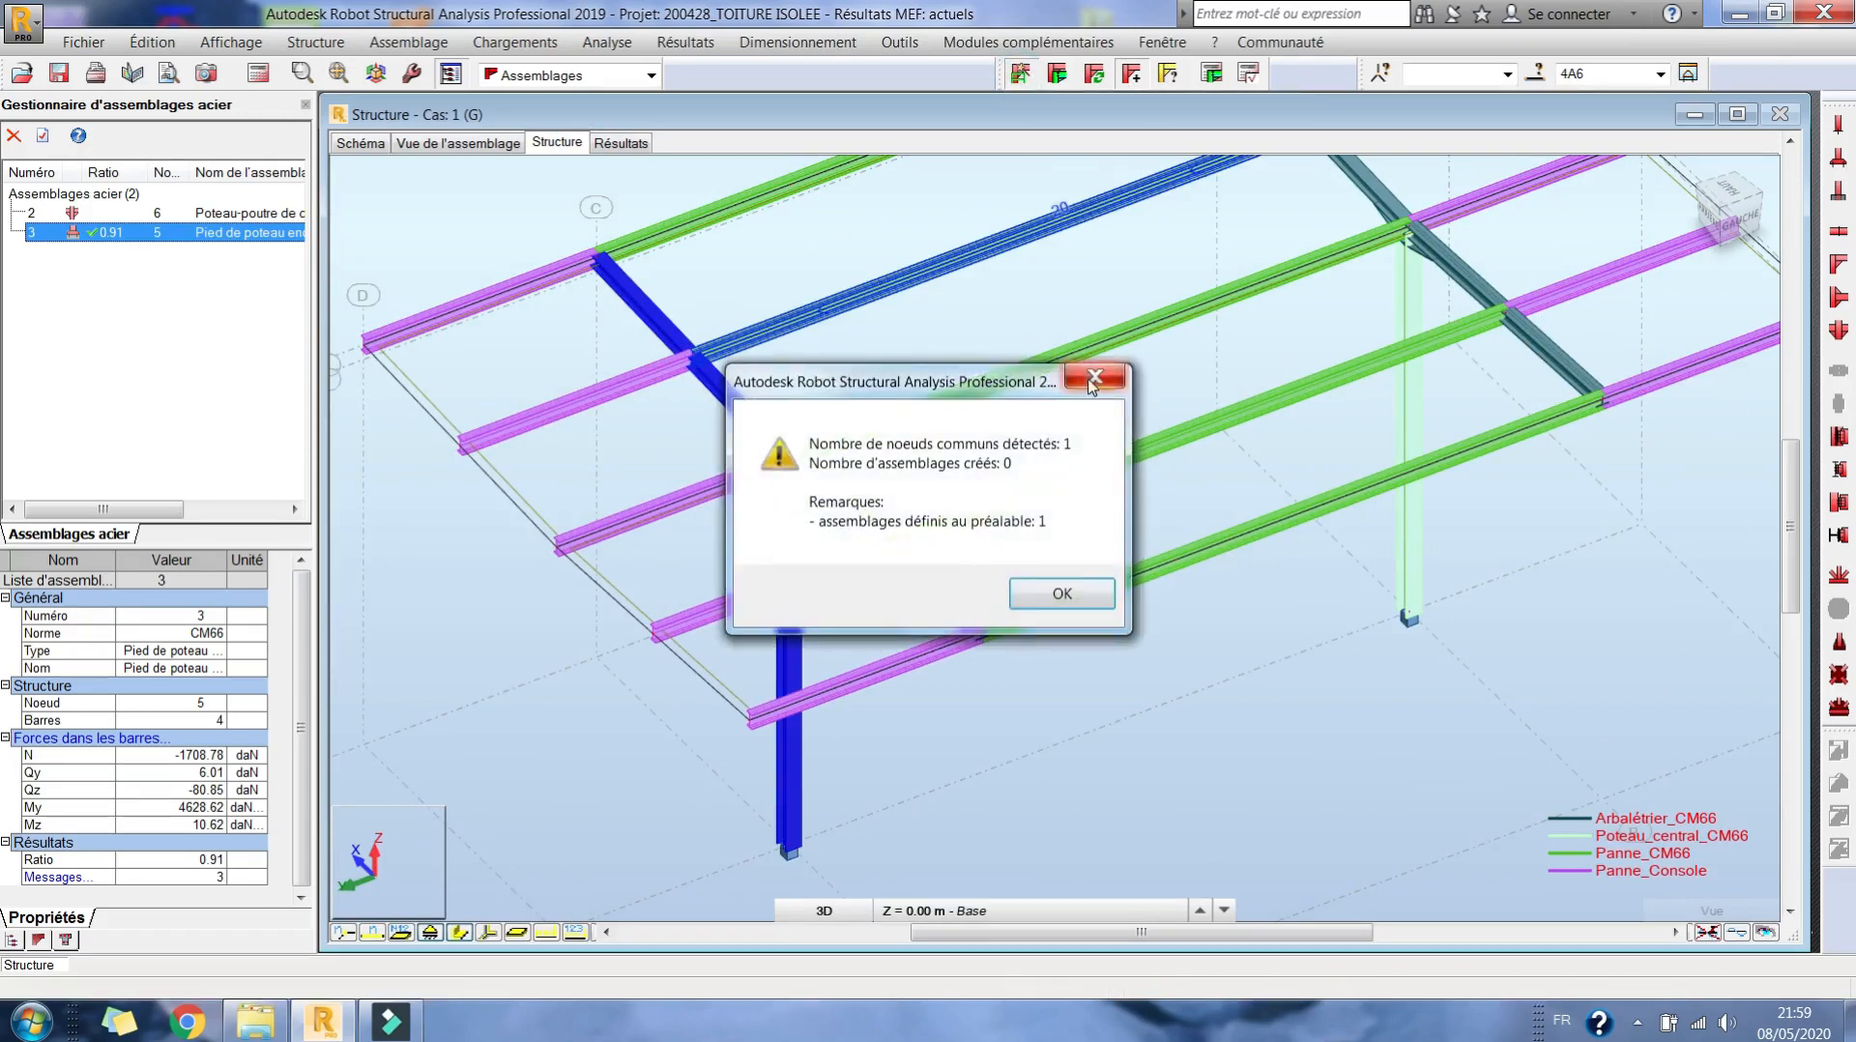
key("Return")
left_click_drag(740, 417, 824, 501, "ctrl")
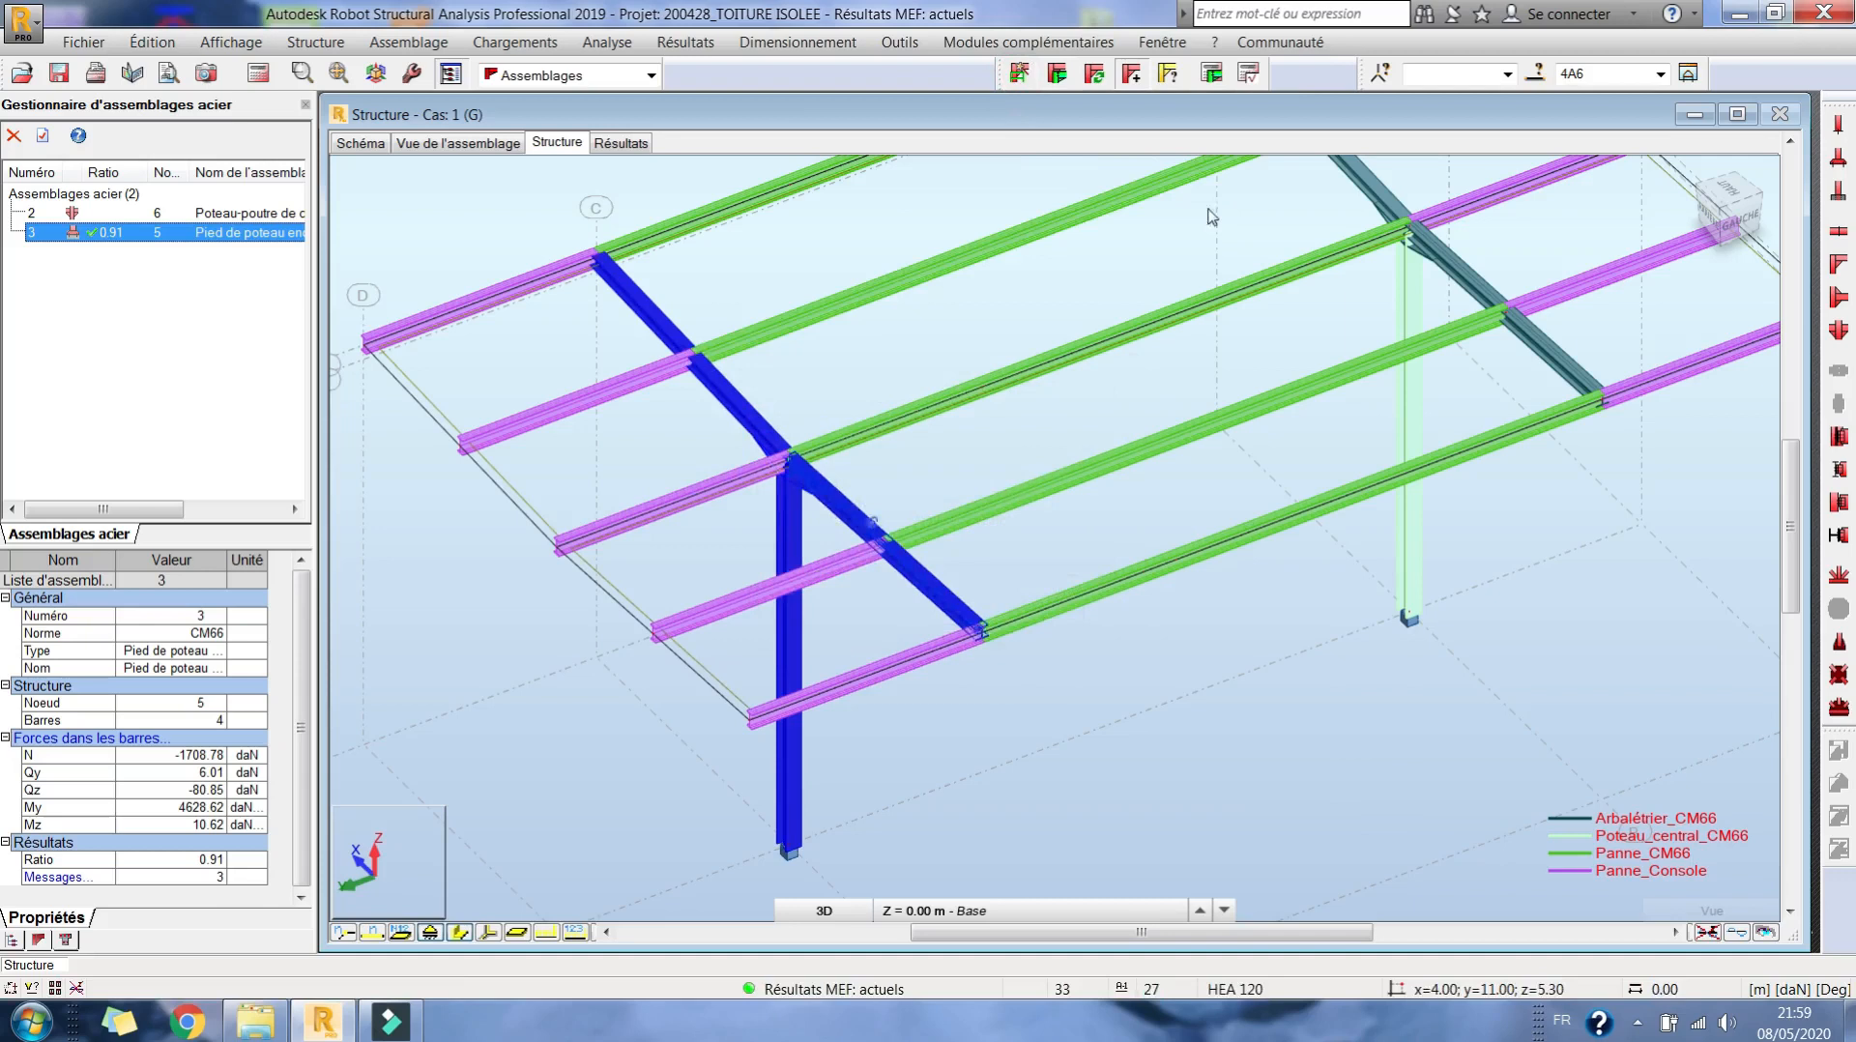
left_click(1057, 77)
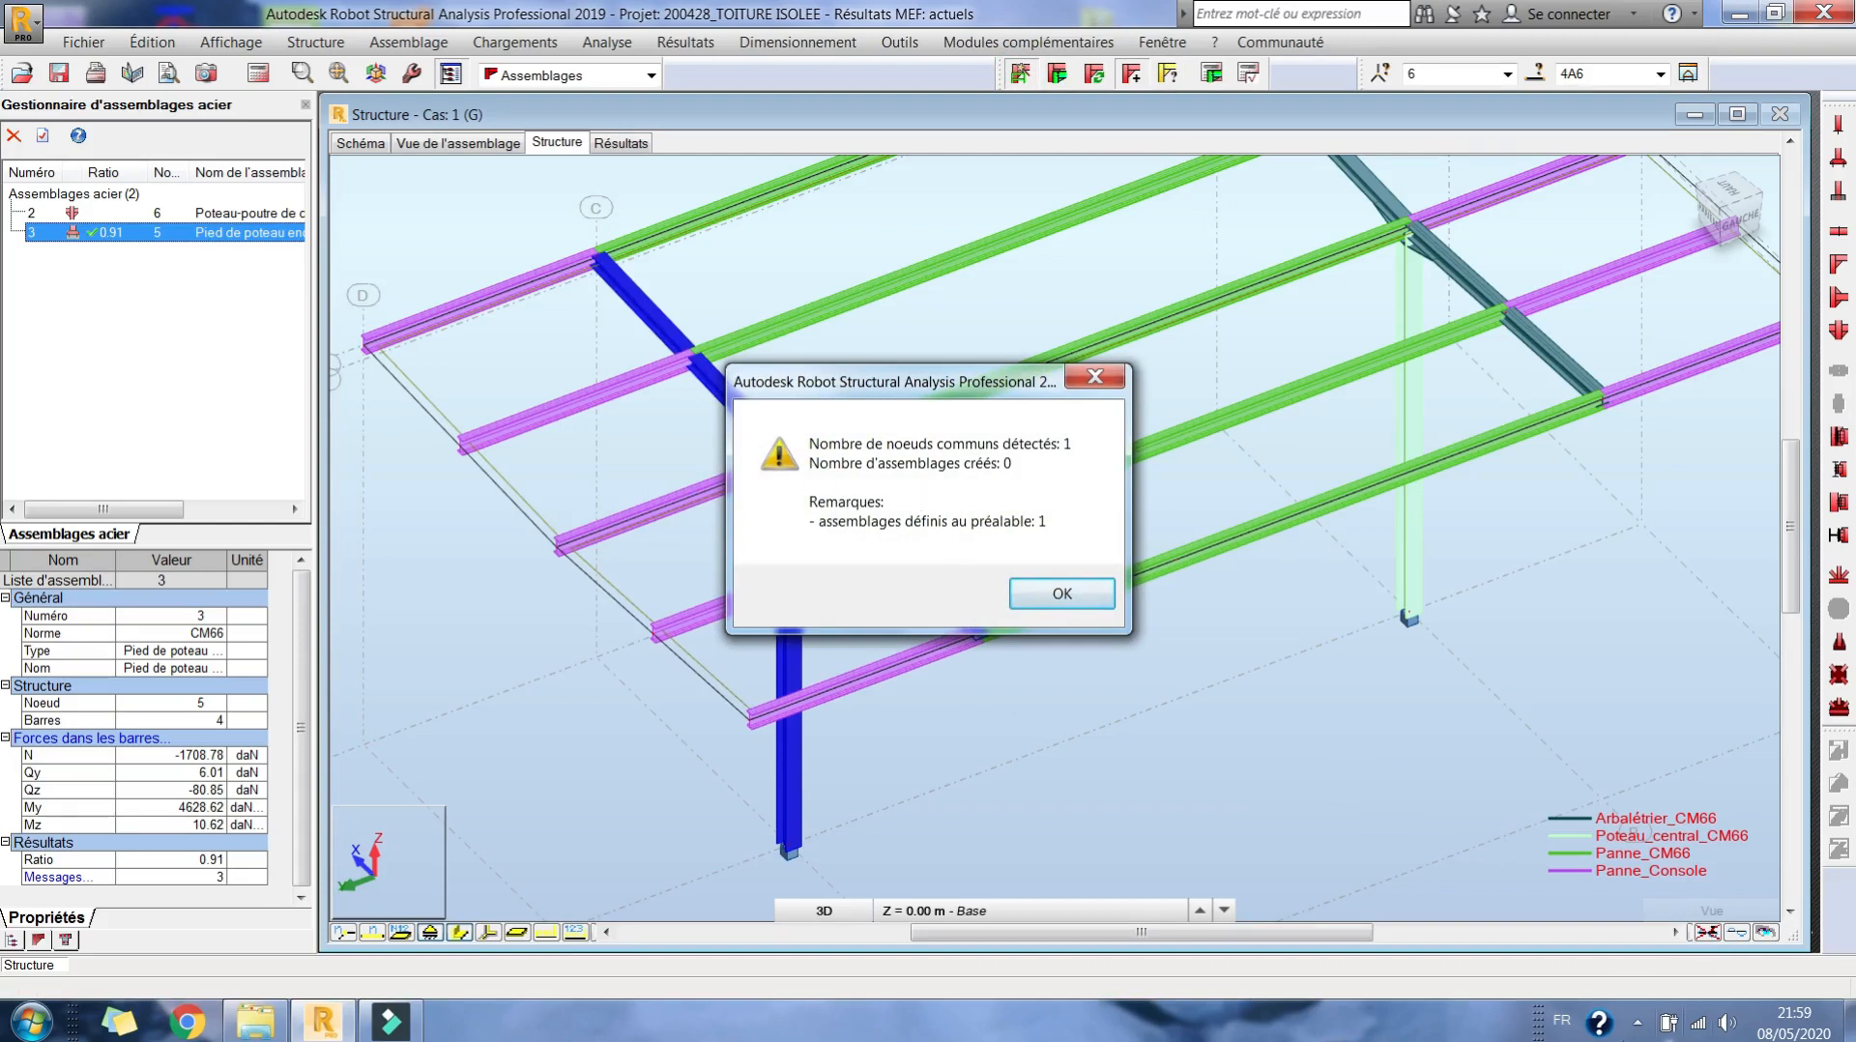
left_click(1096, 377)
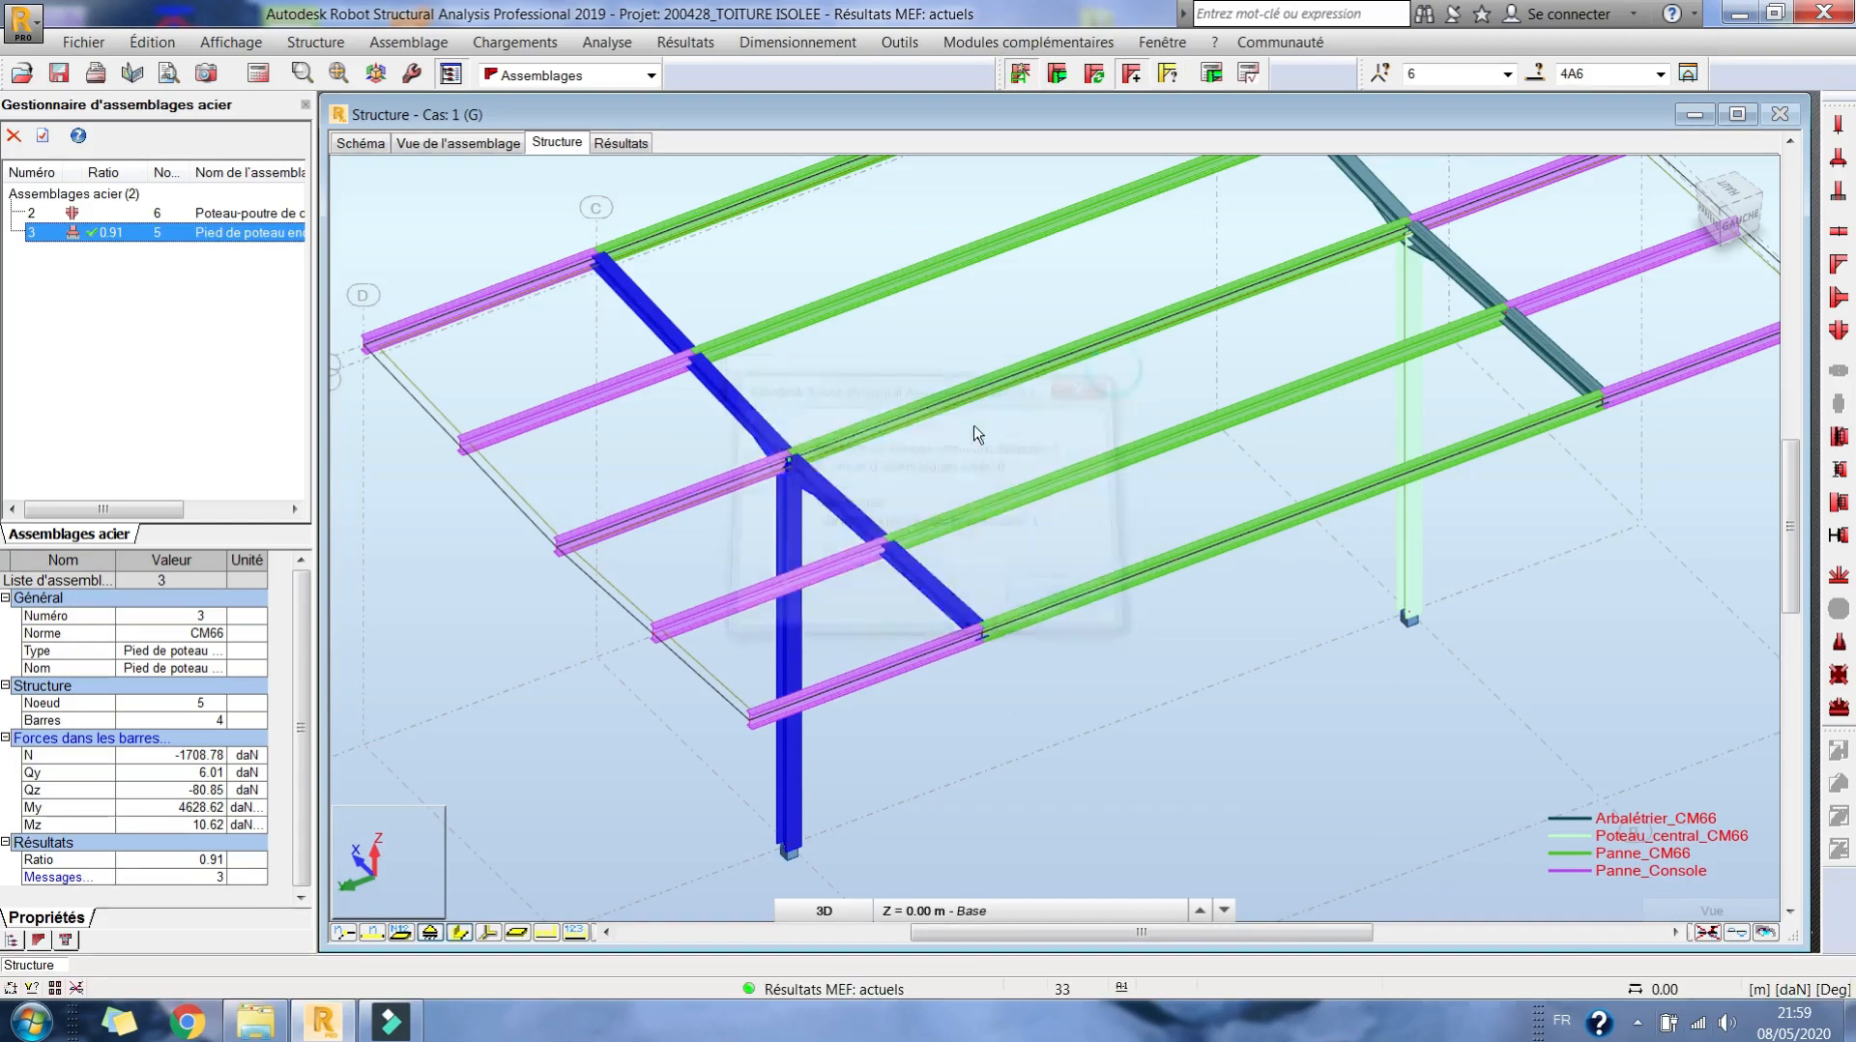
- Create a column-beam connection between the other HEA 200 column and its two HEA 160 rafters, and delete it again
left_click(1373, 256)
middle_click_drag(1372, 256, 1198, 378)
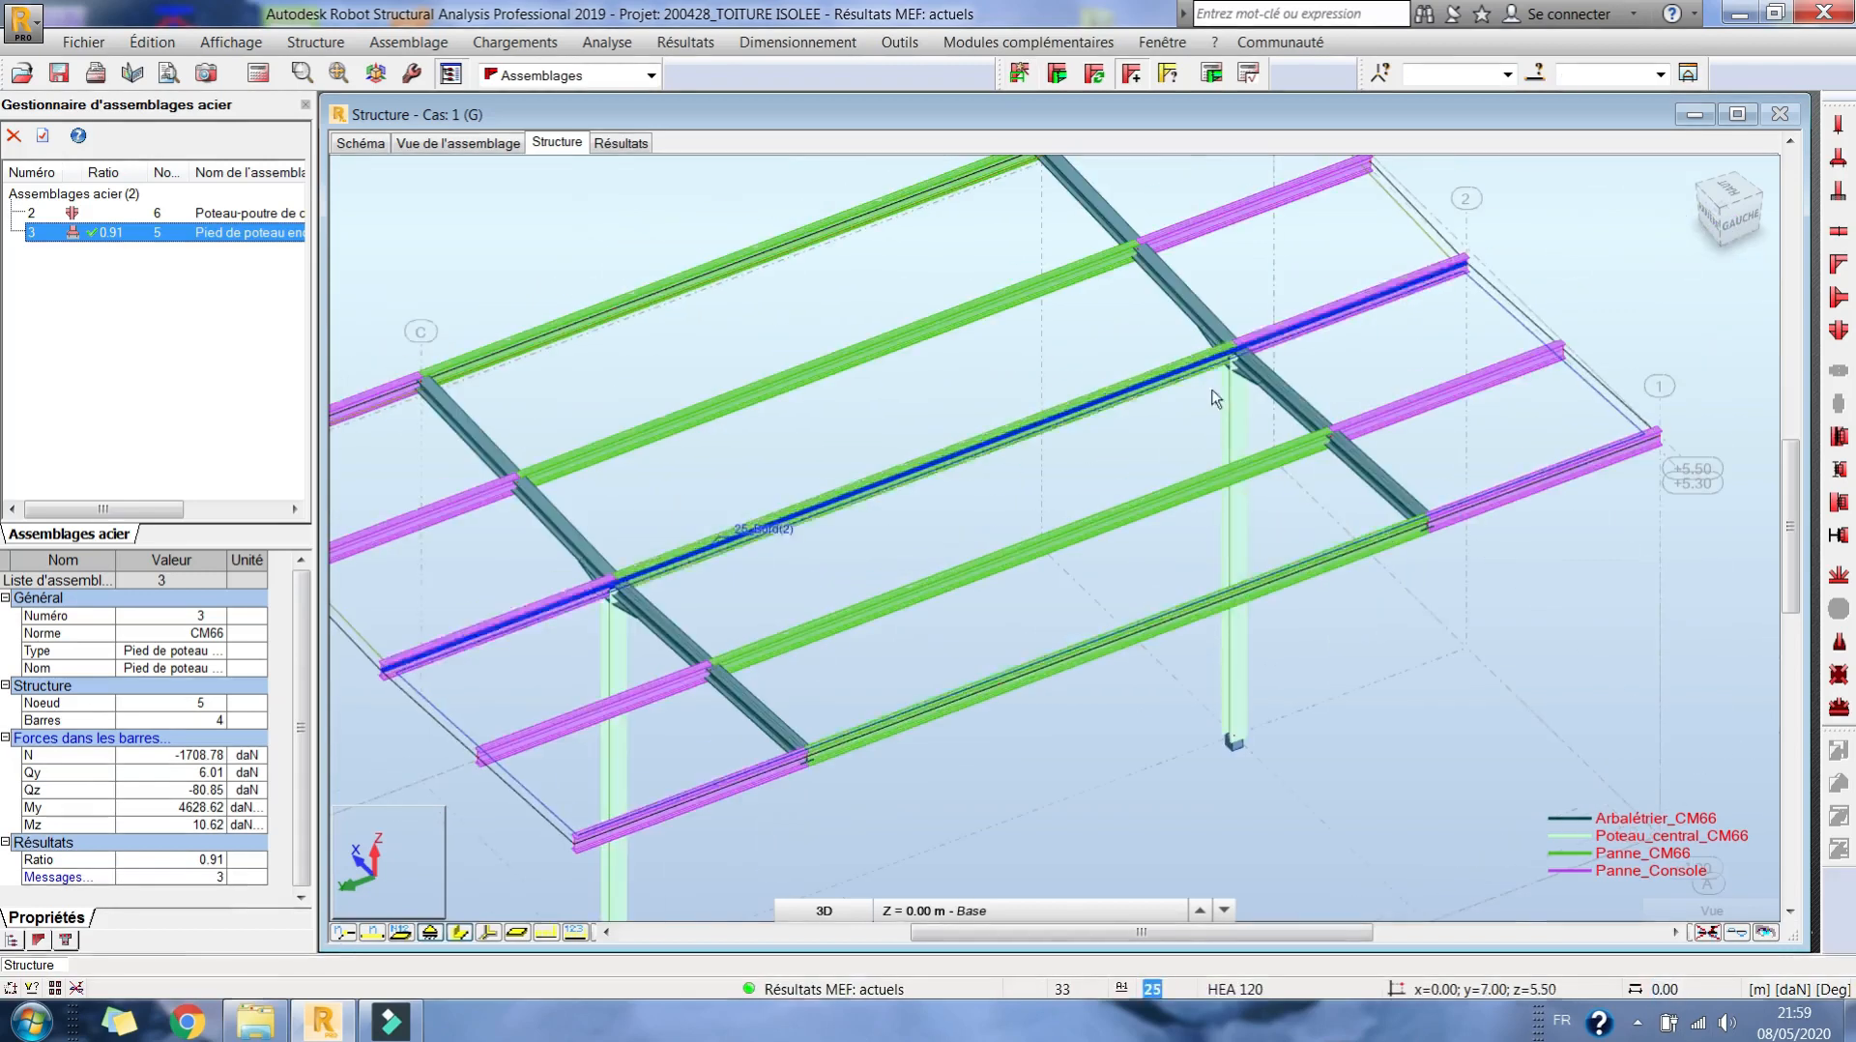
left_click(1231, 406)
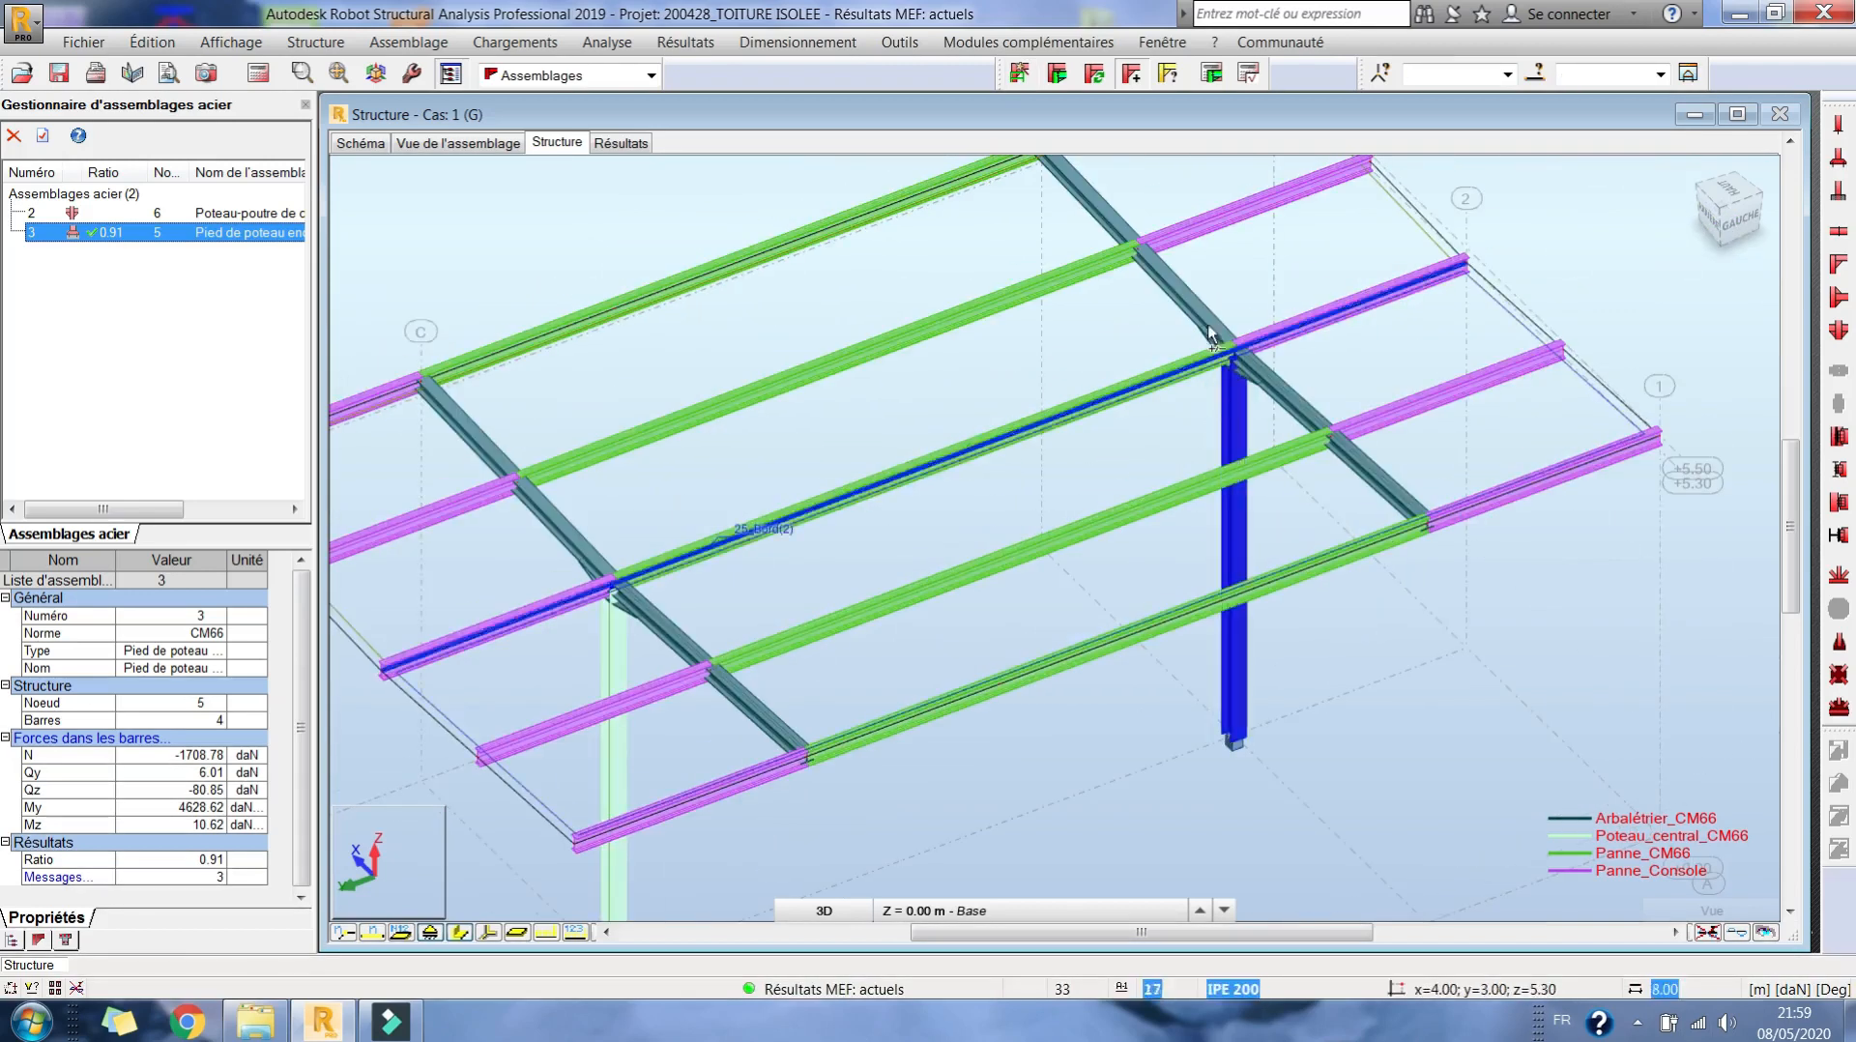
left_click(1216, 333)
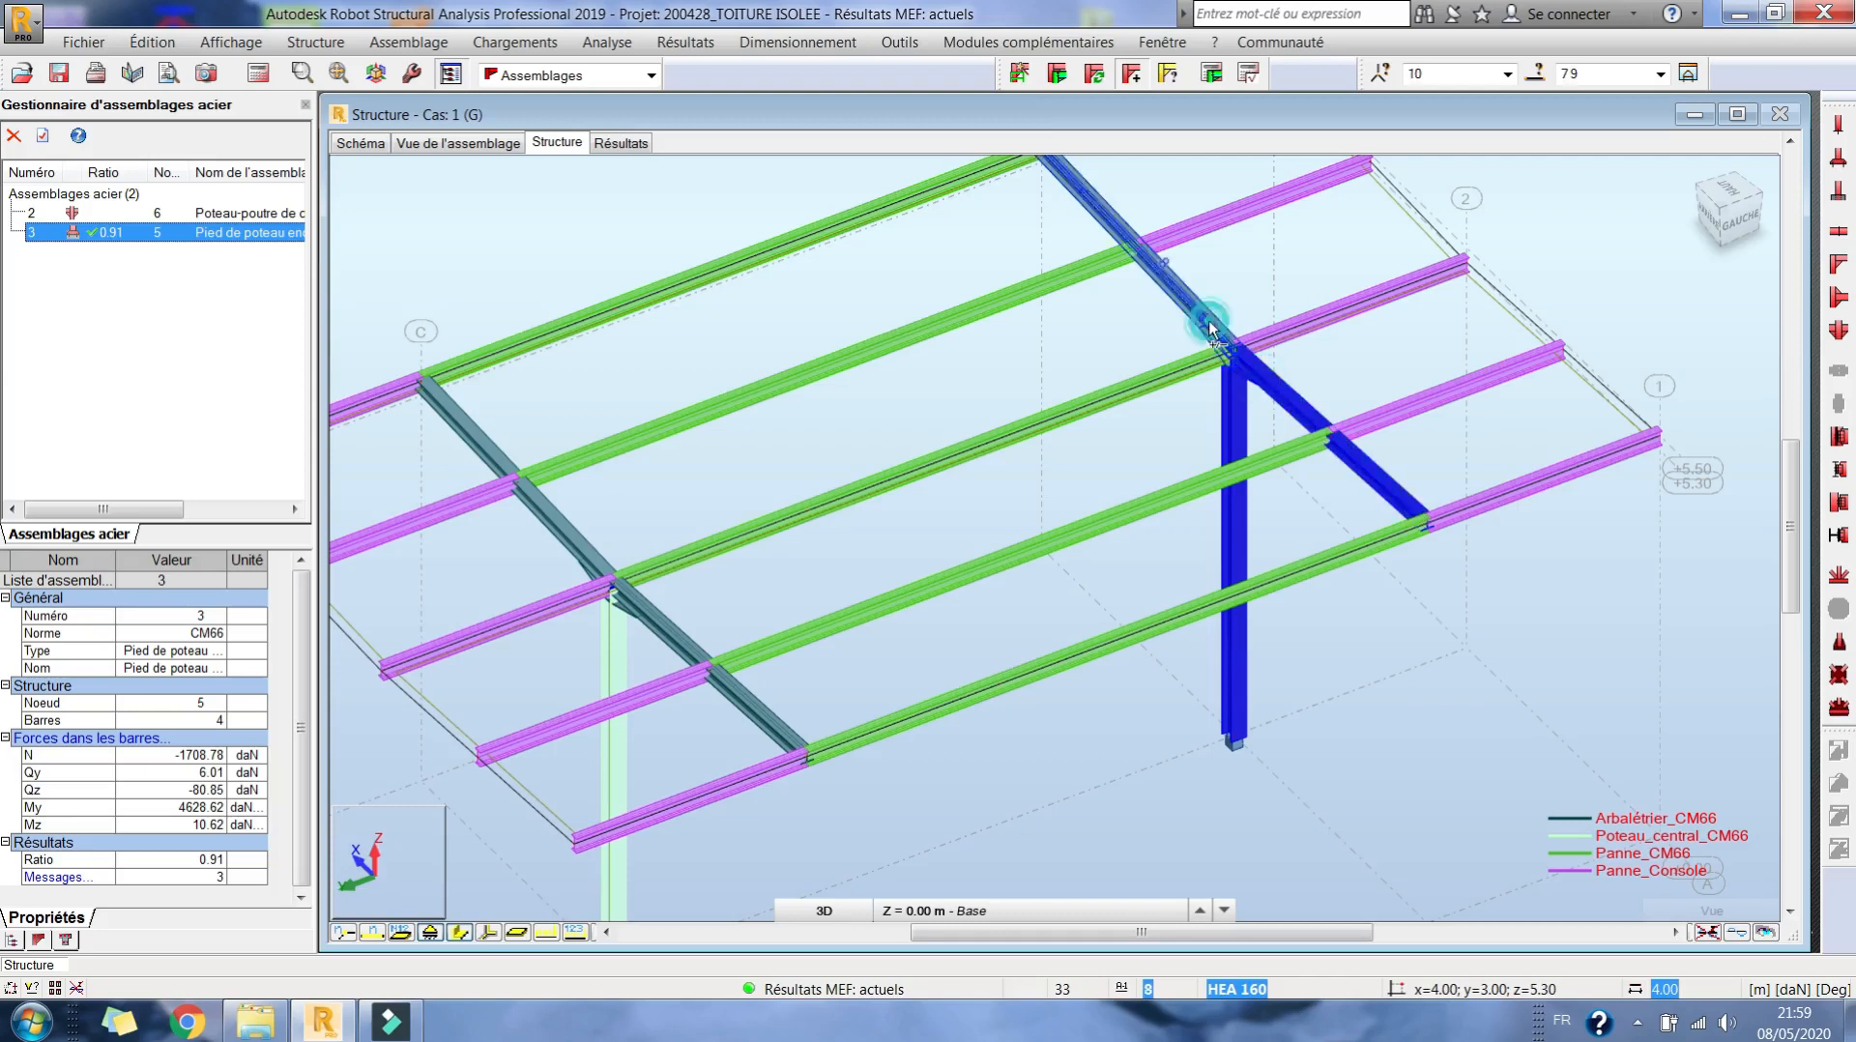
left_click(1021, 74)
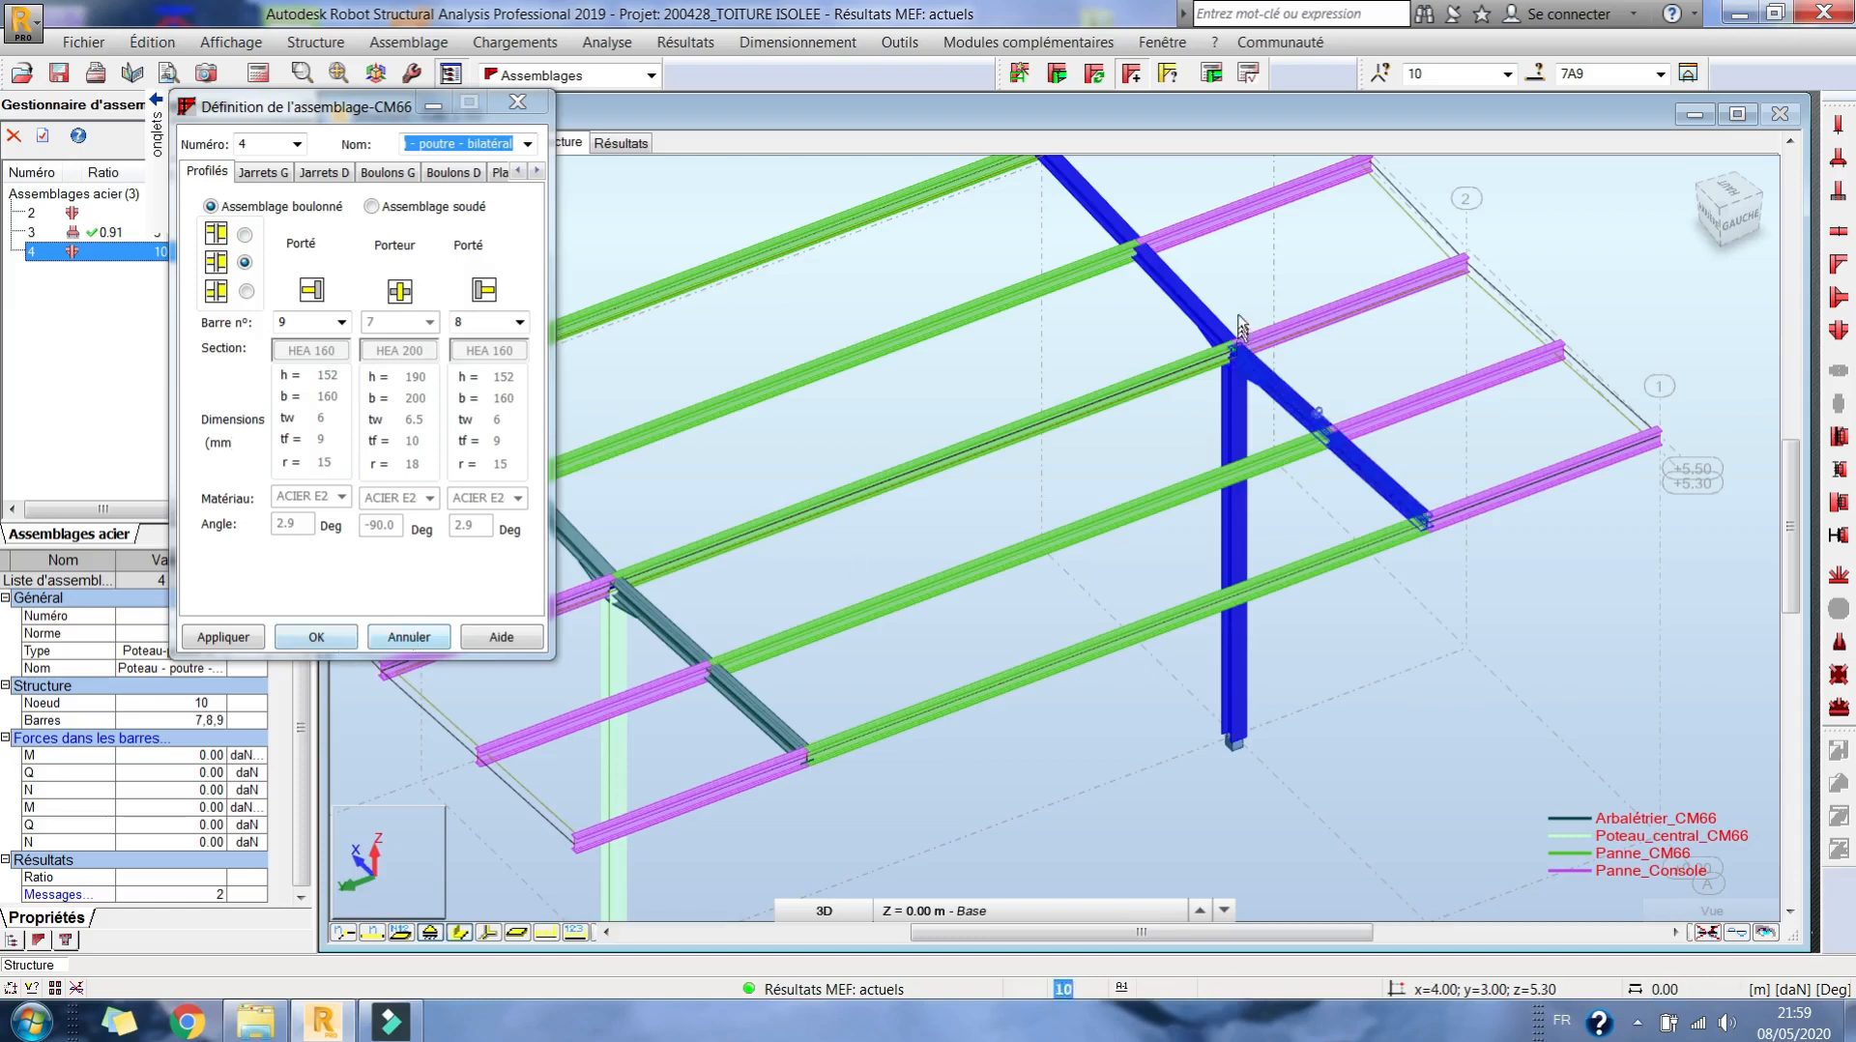
left_click(408, 635)
right_click(141, 248)
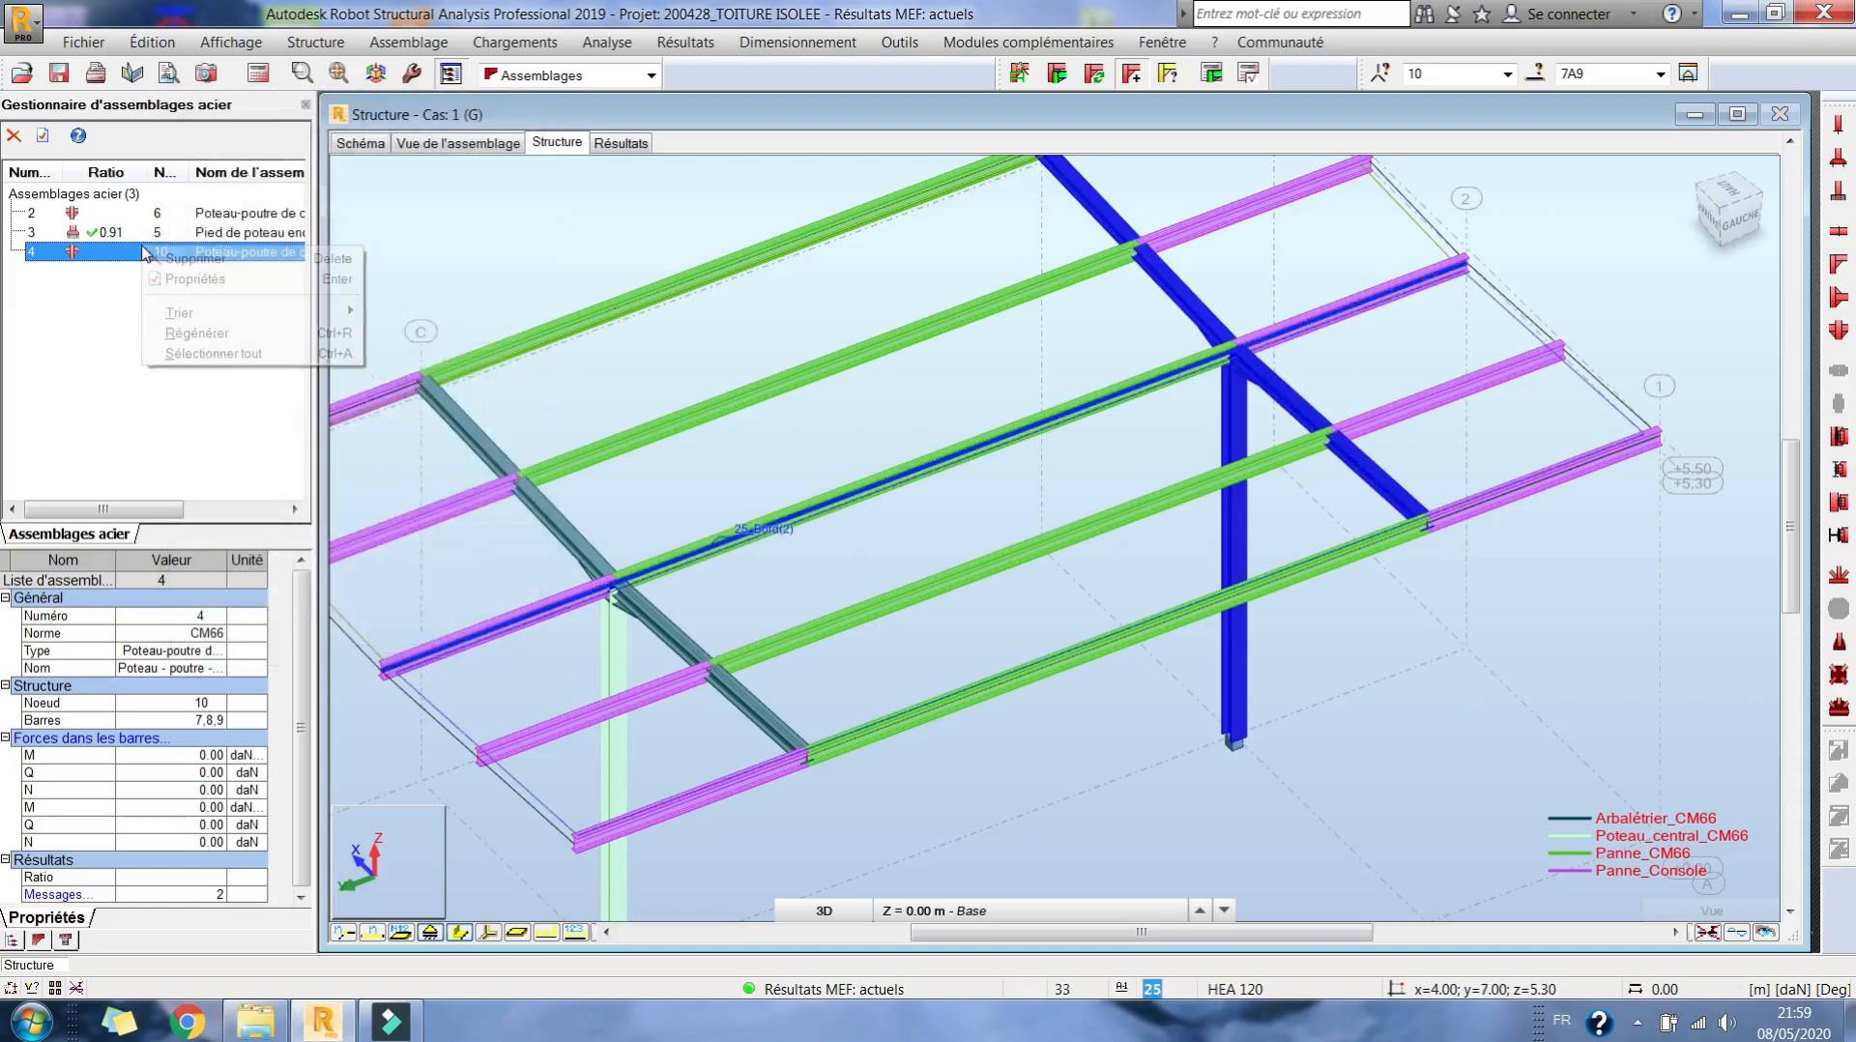
left_click(225, 258)
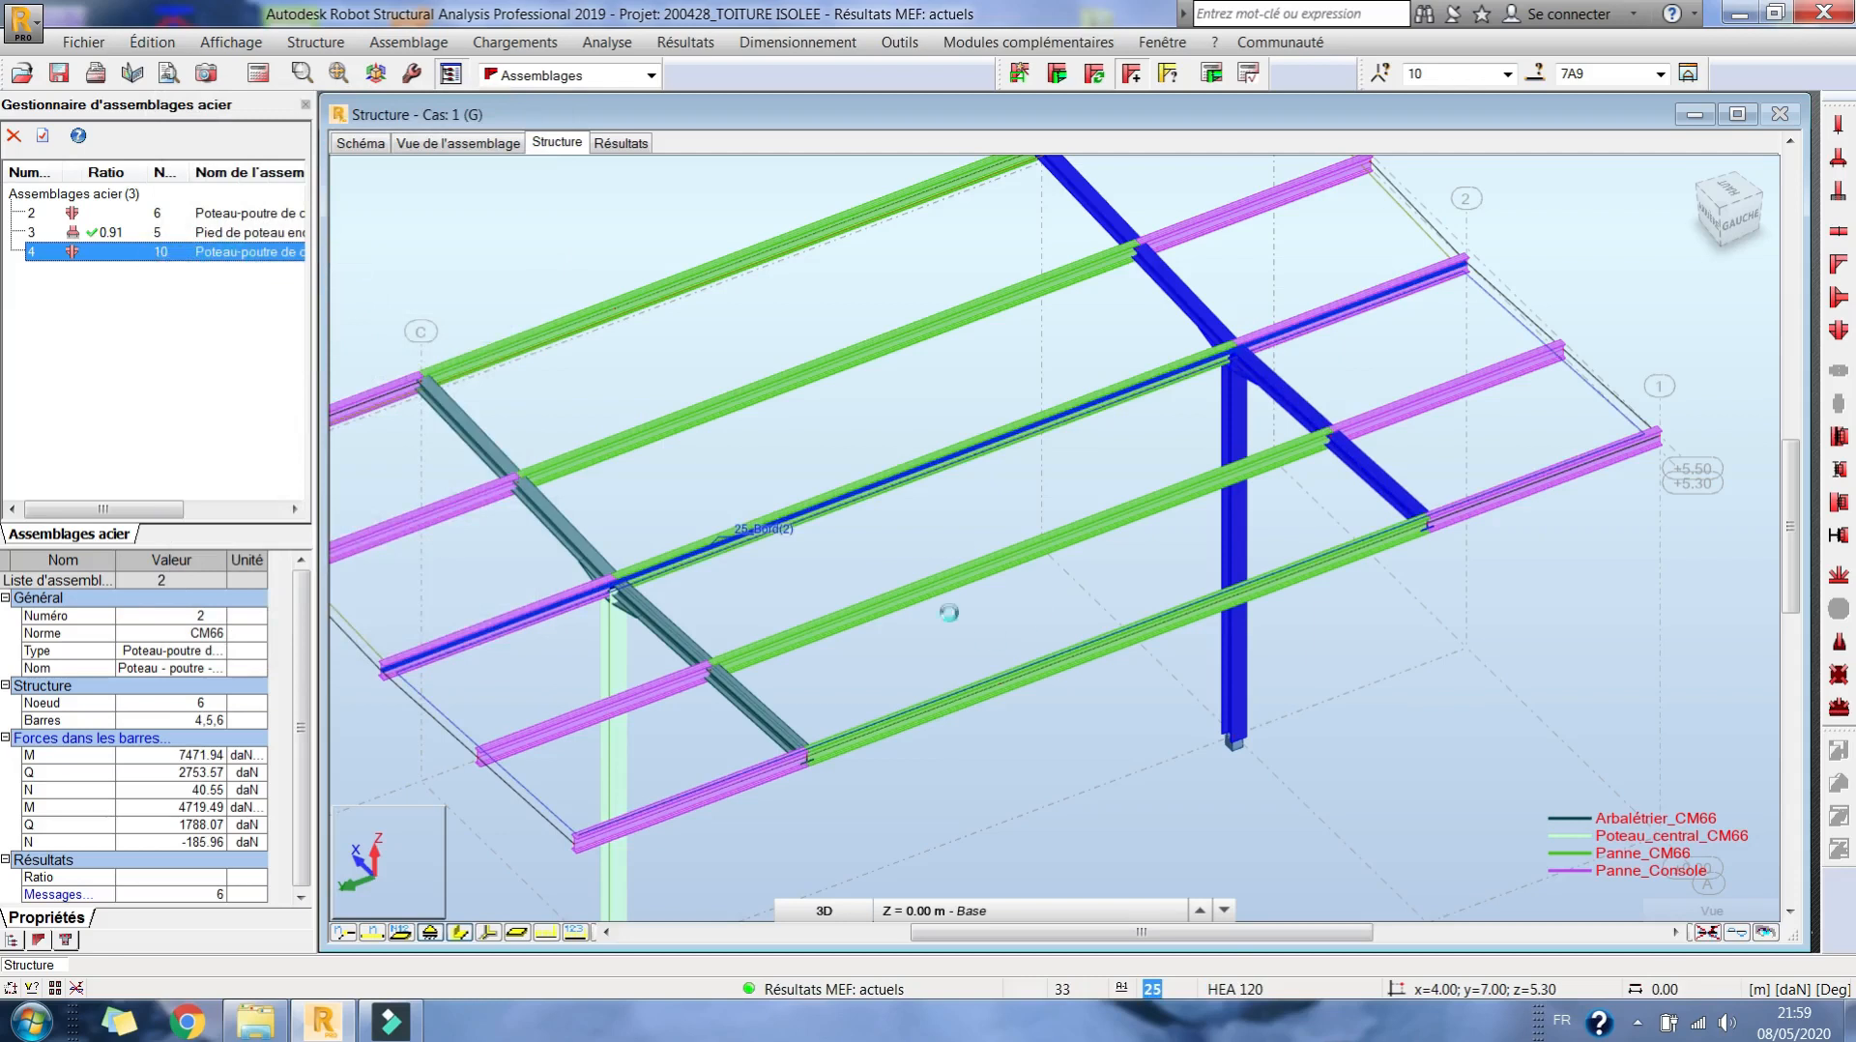
- Try again to create a connection at node 6 between column bar 4 and rafter bars 5 and 6
left_click(762, 469)
left_click(607, 656)
left_click(659, 626, "ctrl")
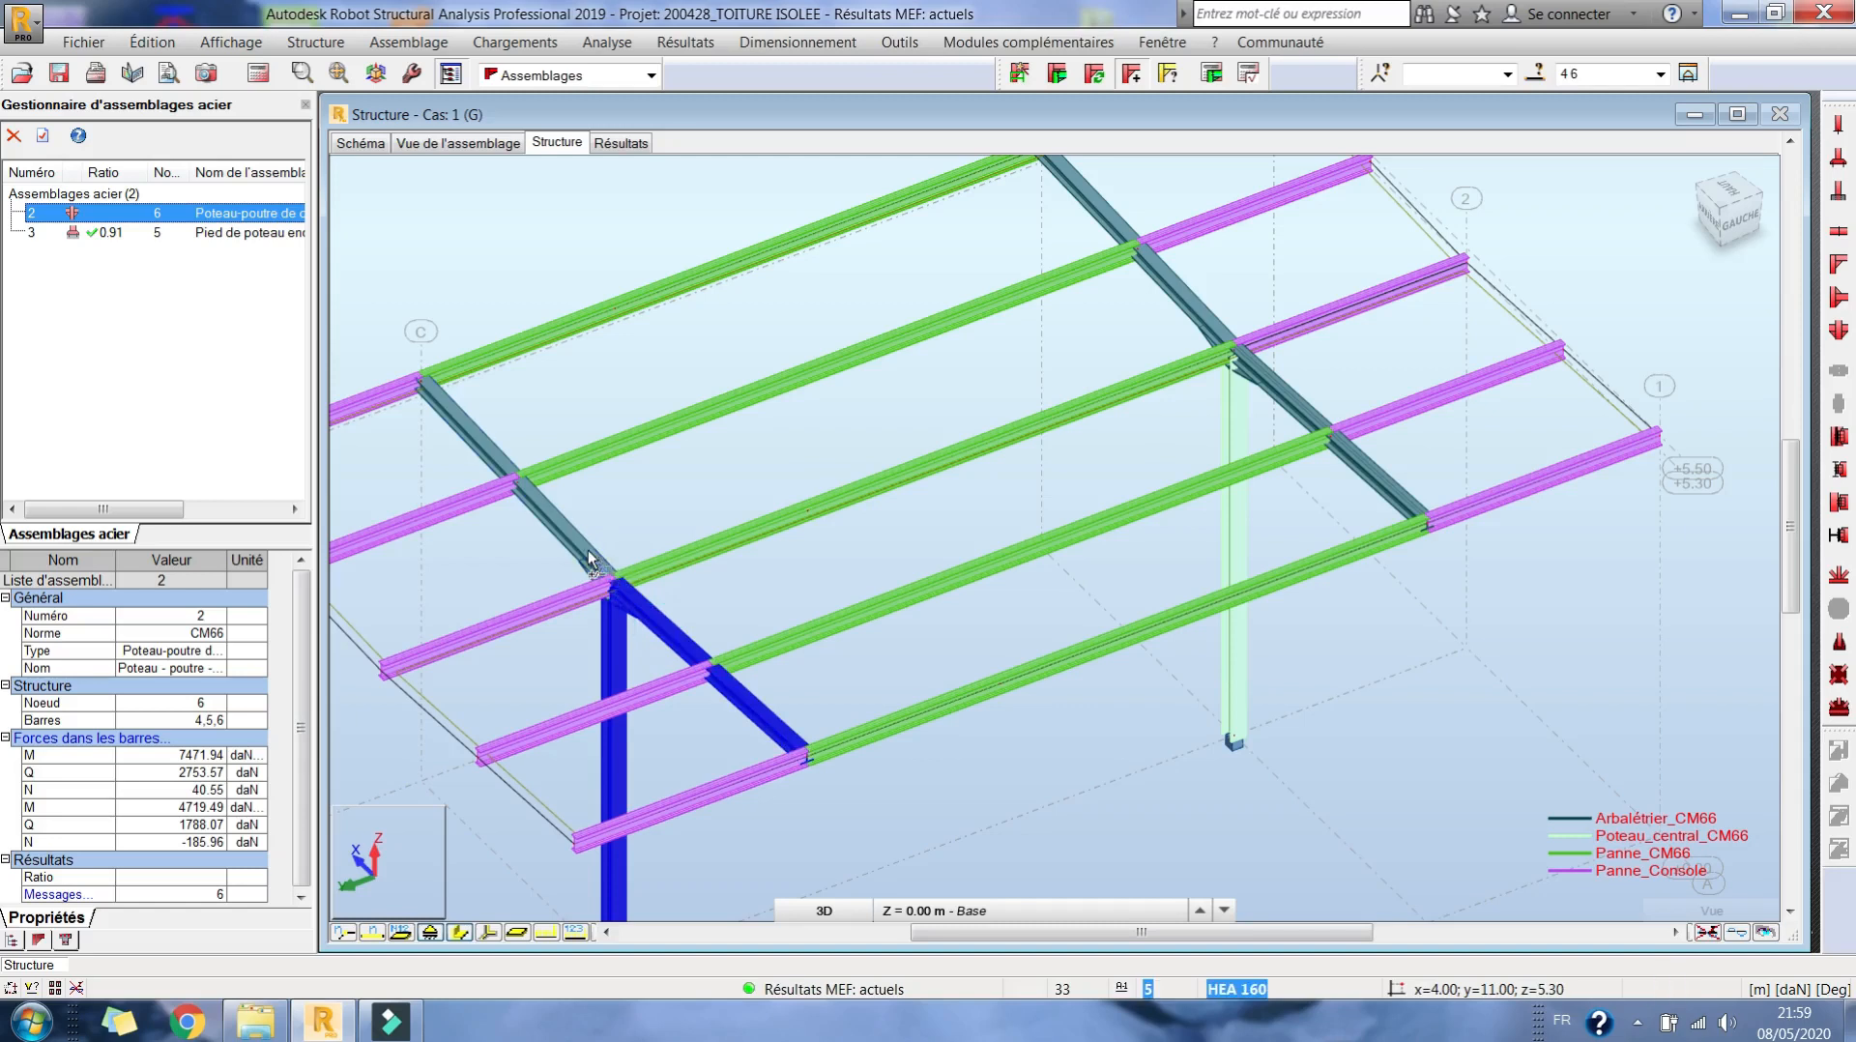
left_click(588, 549, "ctrl")
left_click_drag(514, 547, 679, 628, "ctrl")
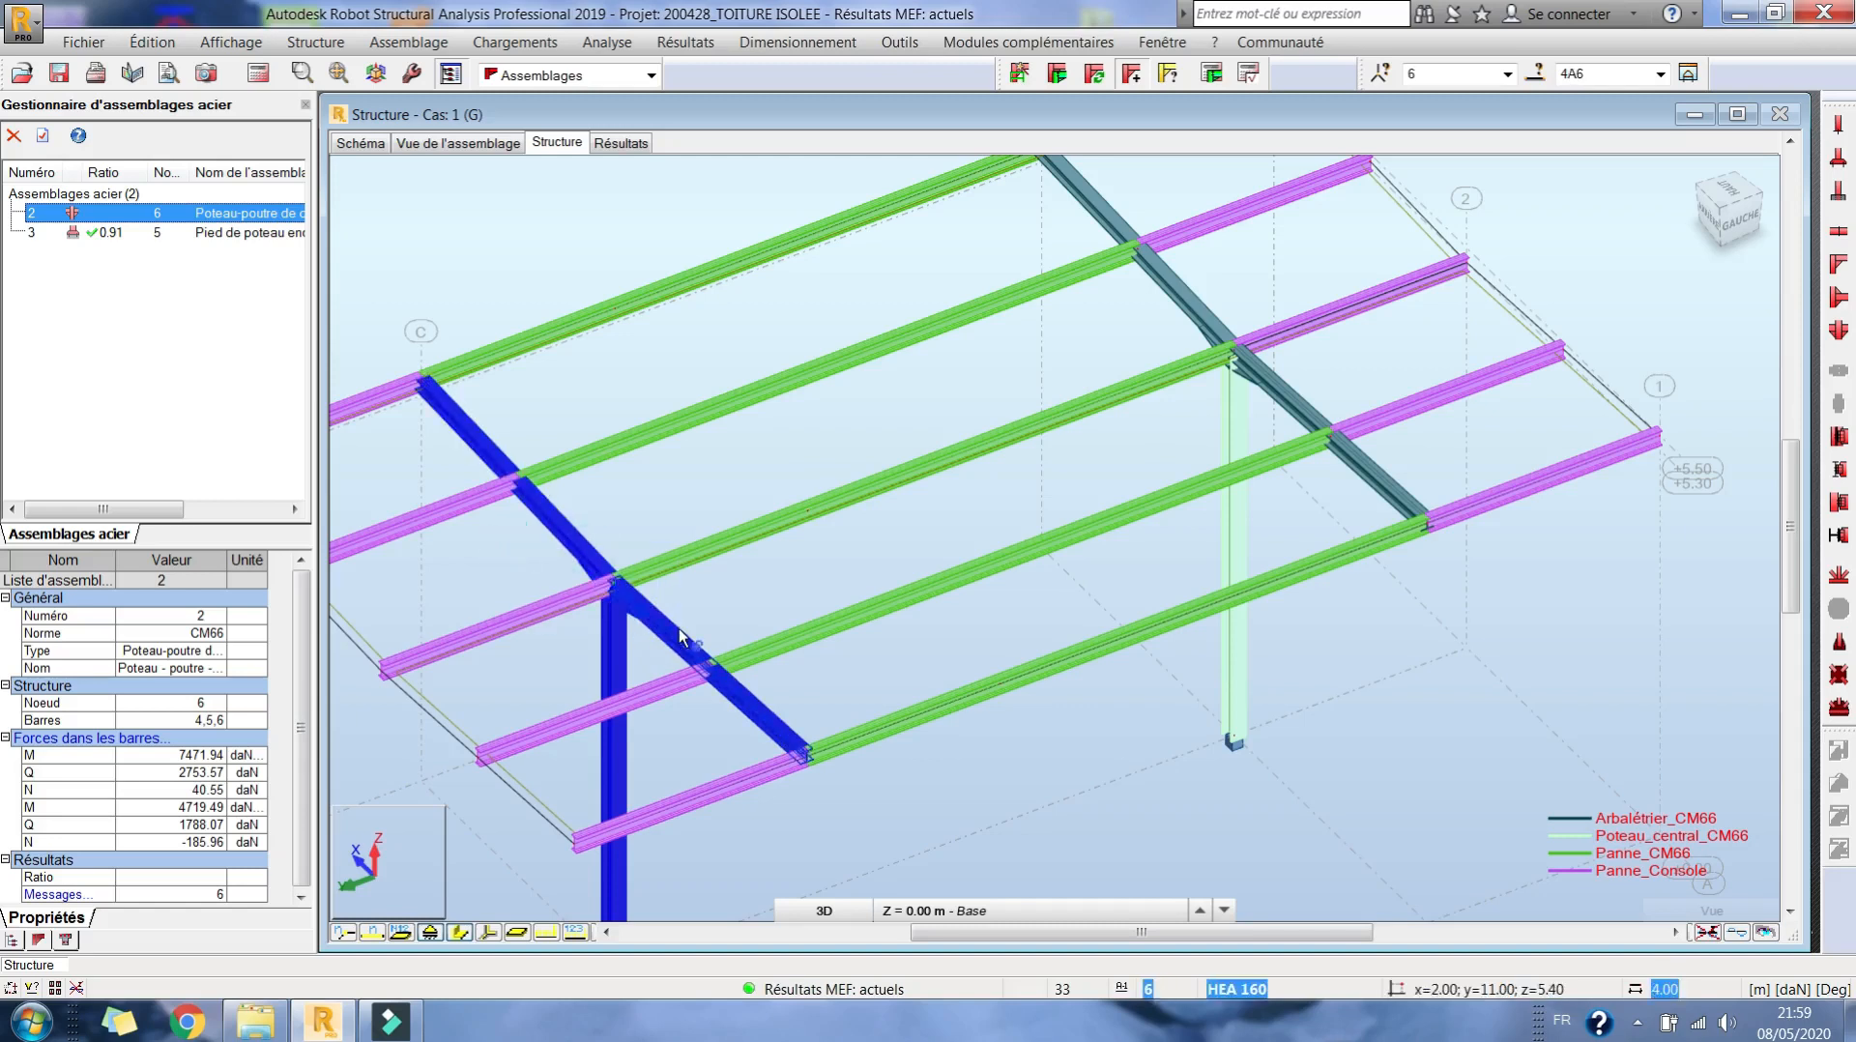
left_click(1019, 73)
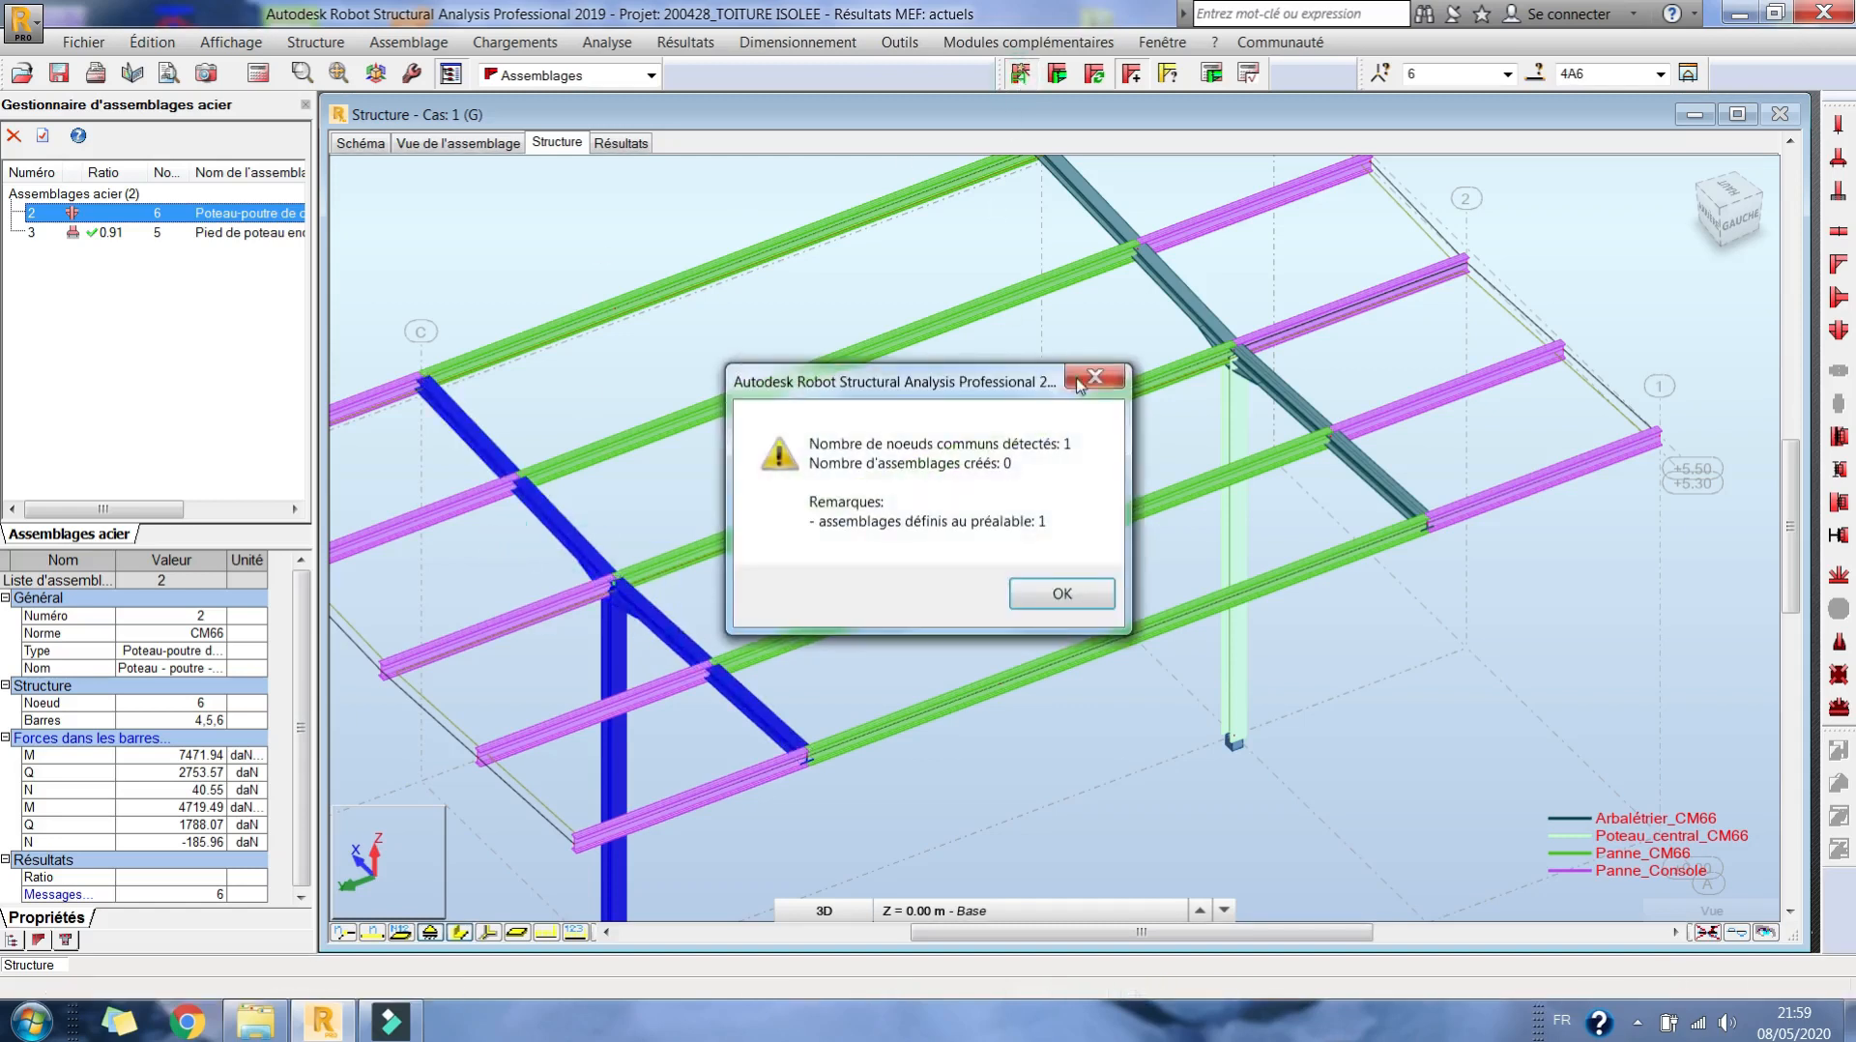
key("Return")
- Hide the section shapes to check the existing connection symbol at the column head, and show the shapes again
left_click(460, 933)
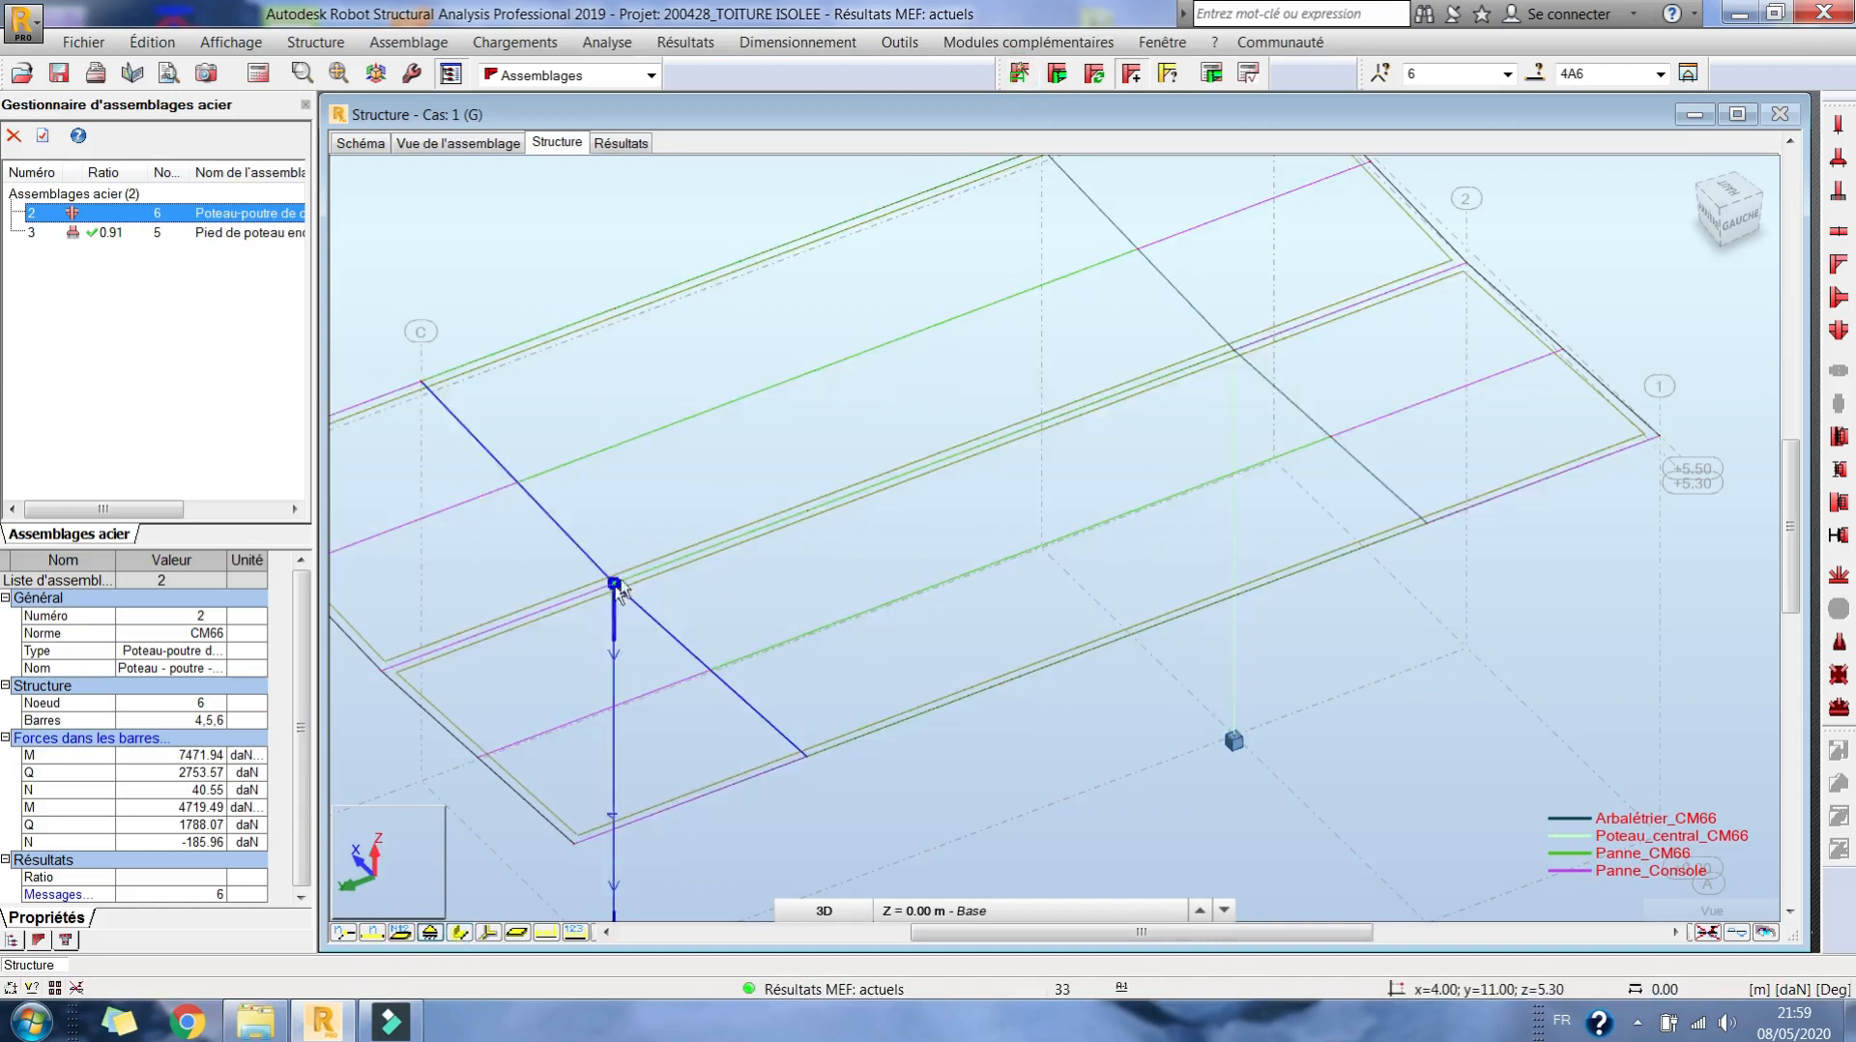
scroll(659, 542, "up", 3)
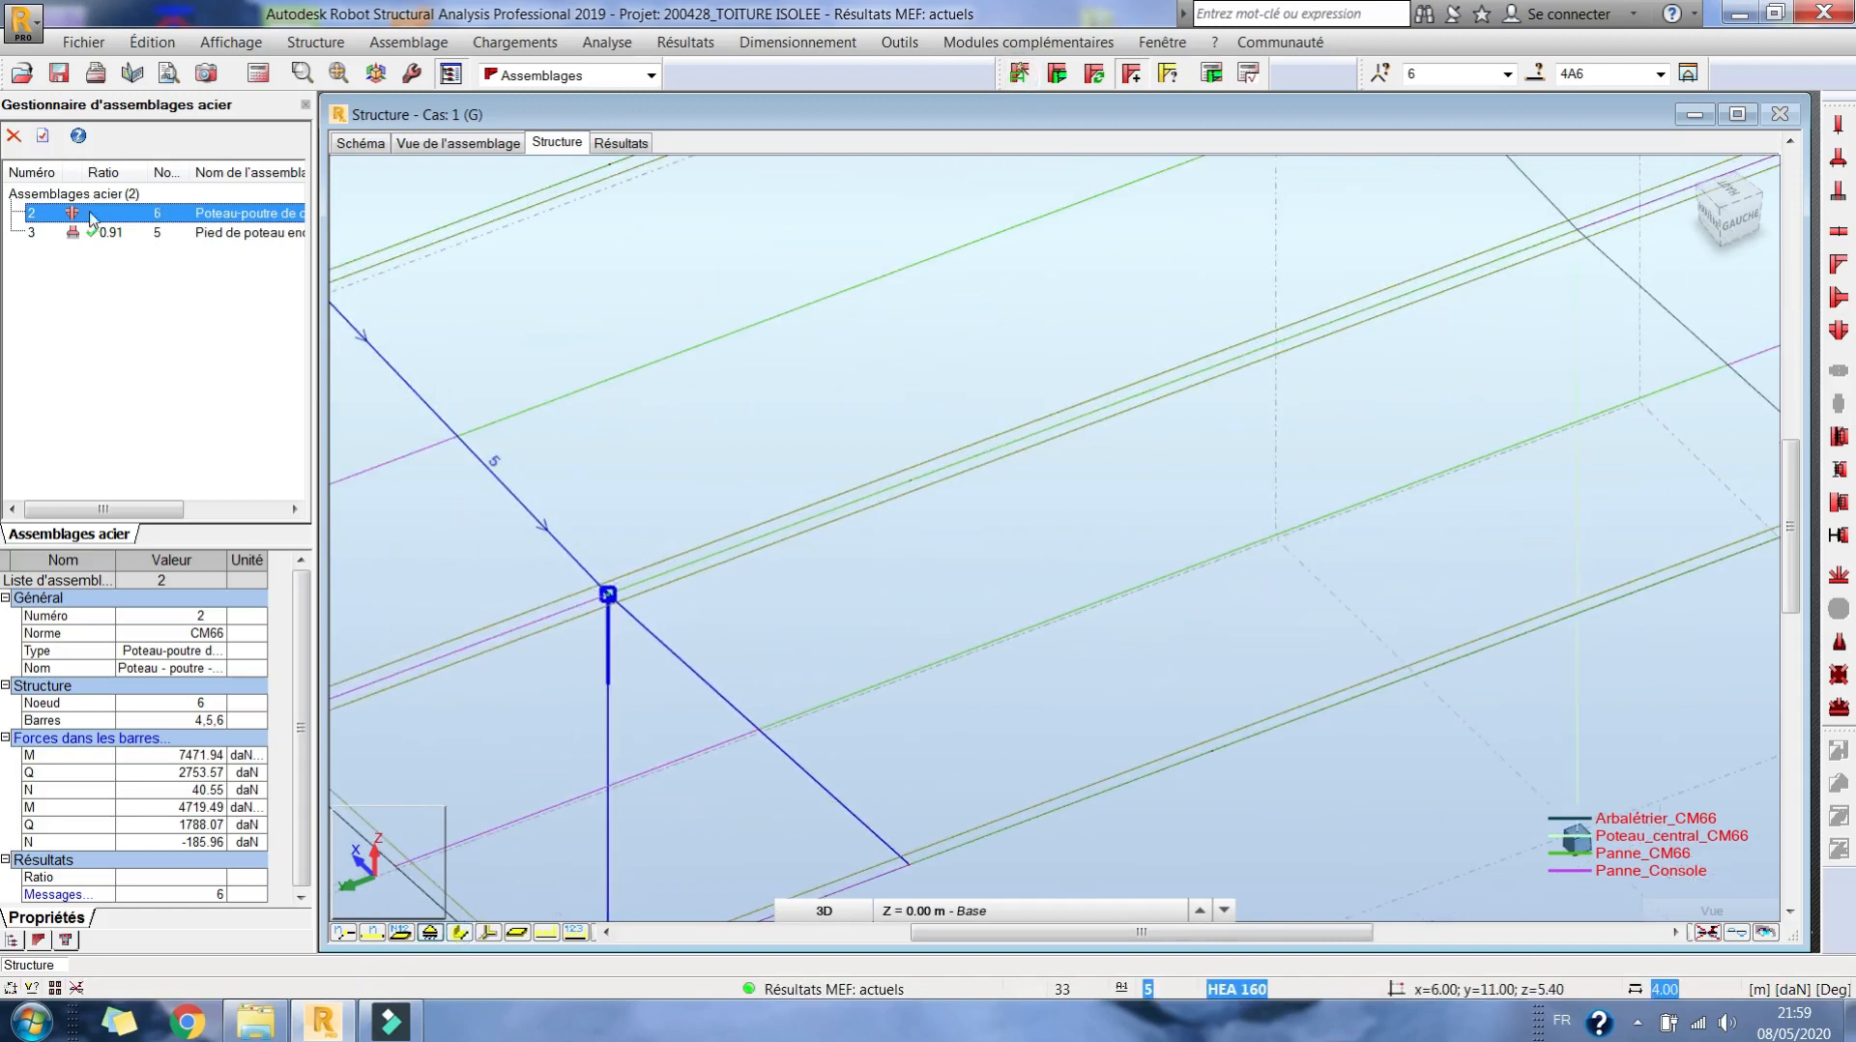
scroll(993, 513, "down", 3)
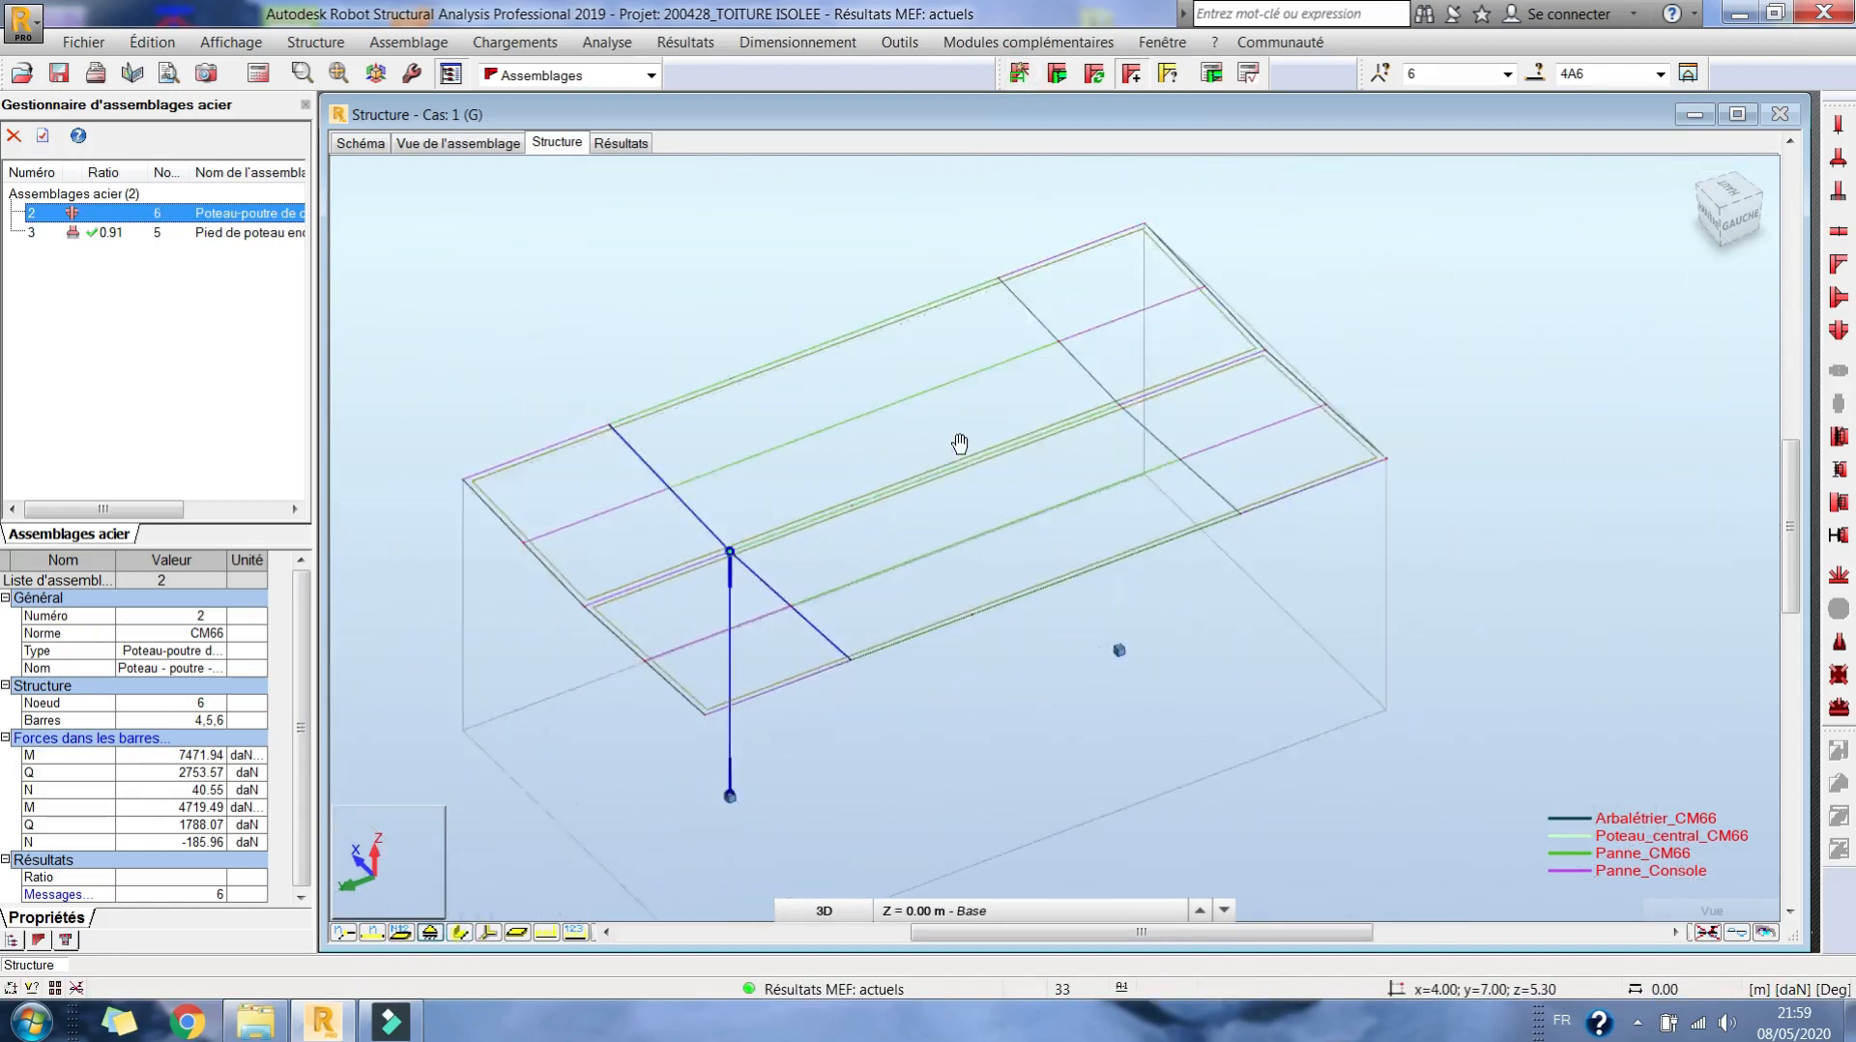
left_click(464, 933)
- Create a column-beam connection at node 10 between column bar 7 and rafter bars 8 and 9
middle_click_drag(813, 483, 847, 552)
left_click(873, 586)
left_click(850, 498)
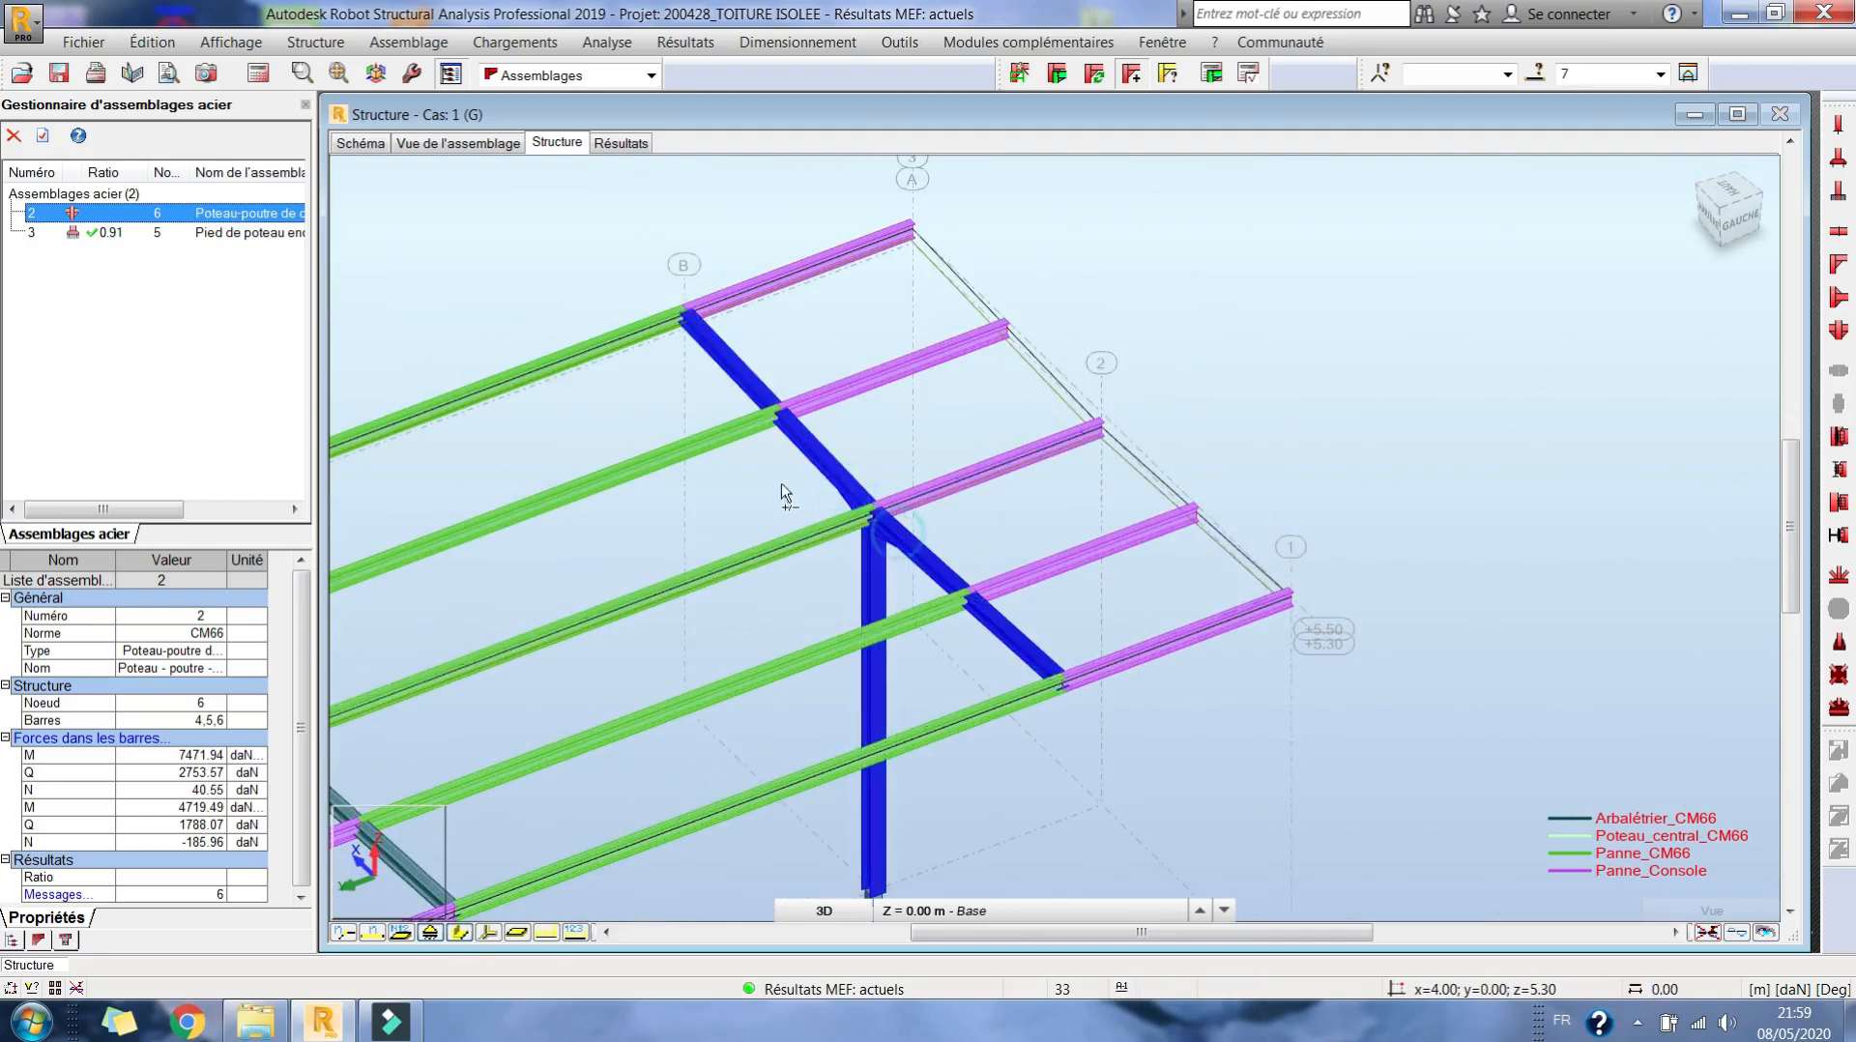
left_click(1019, 73)
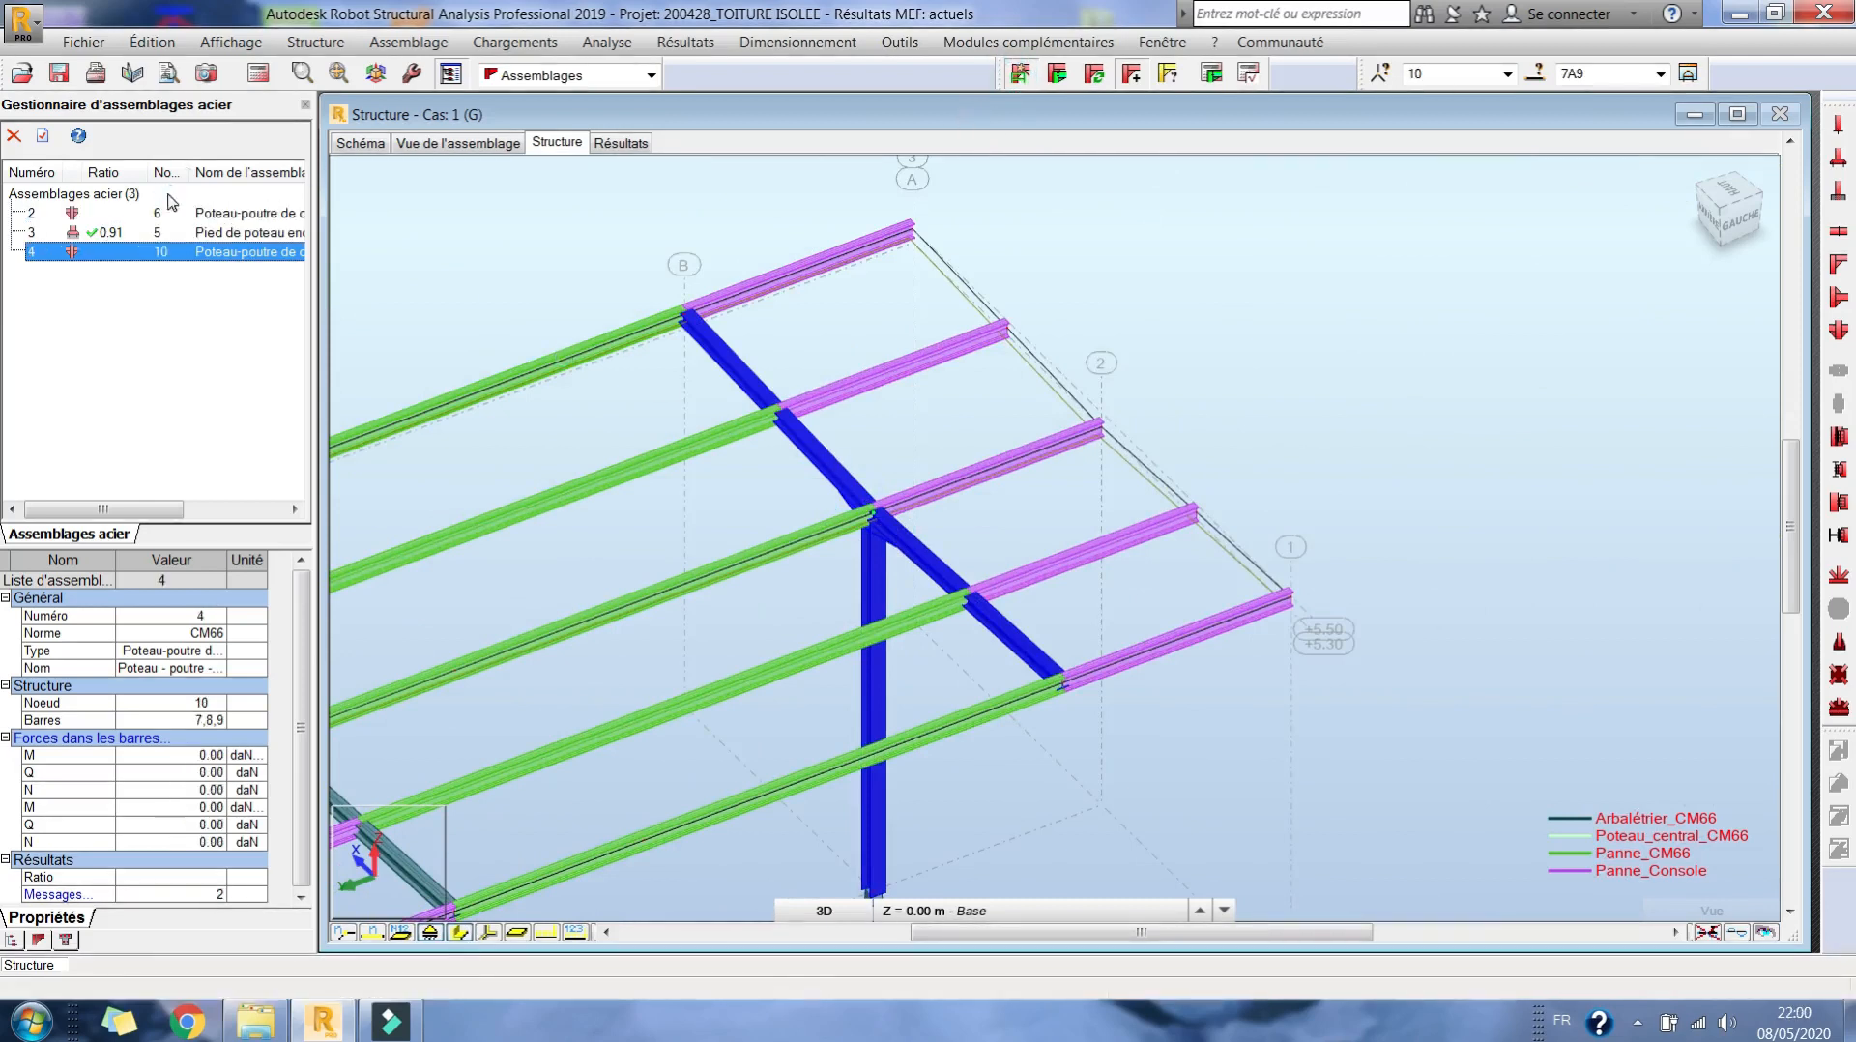
- Open the definition of the node 10 connection and review its profiles and its left and right haunches
double_click(195, 249)
left_click_drag(341, 119, 781, 158)
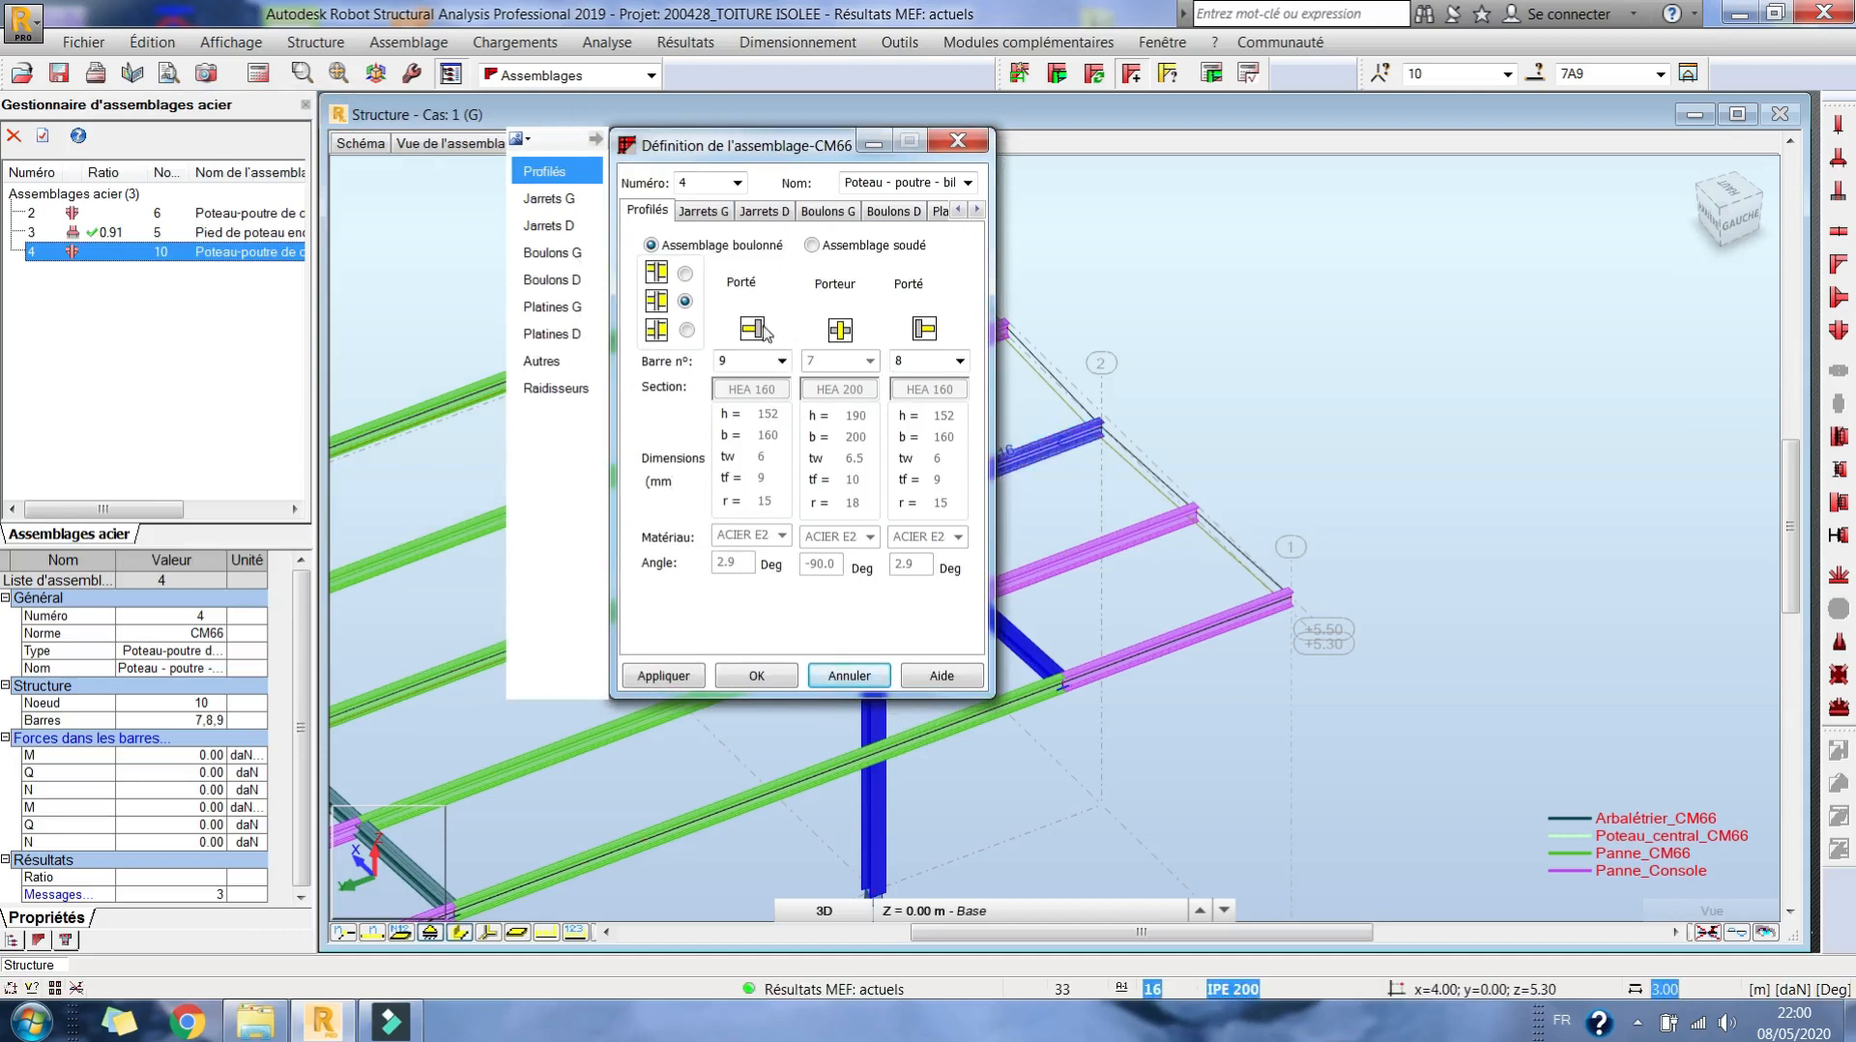
left_click(715, 216)
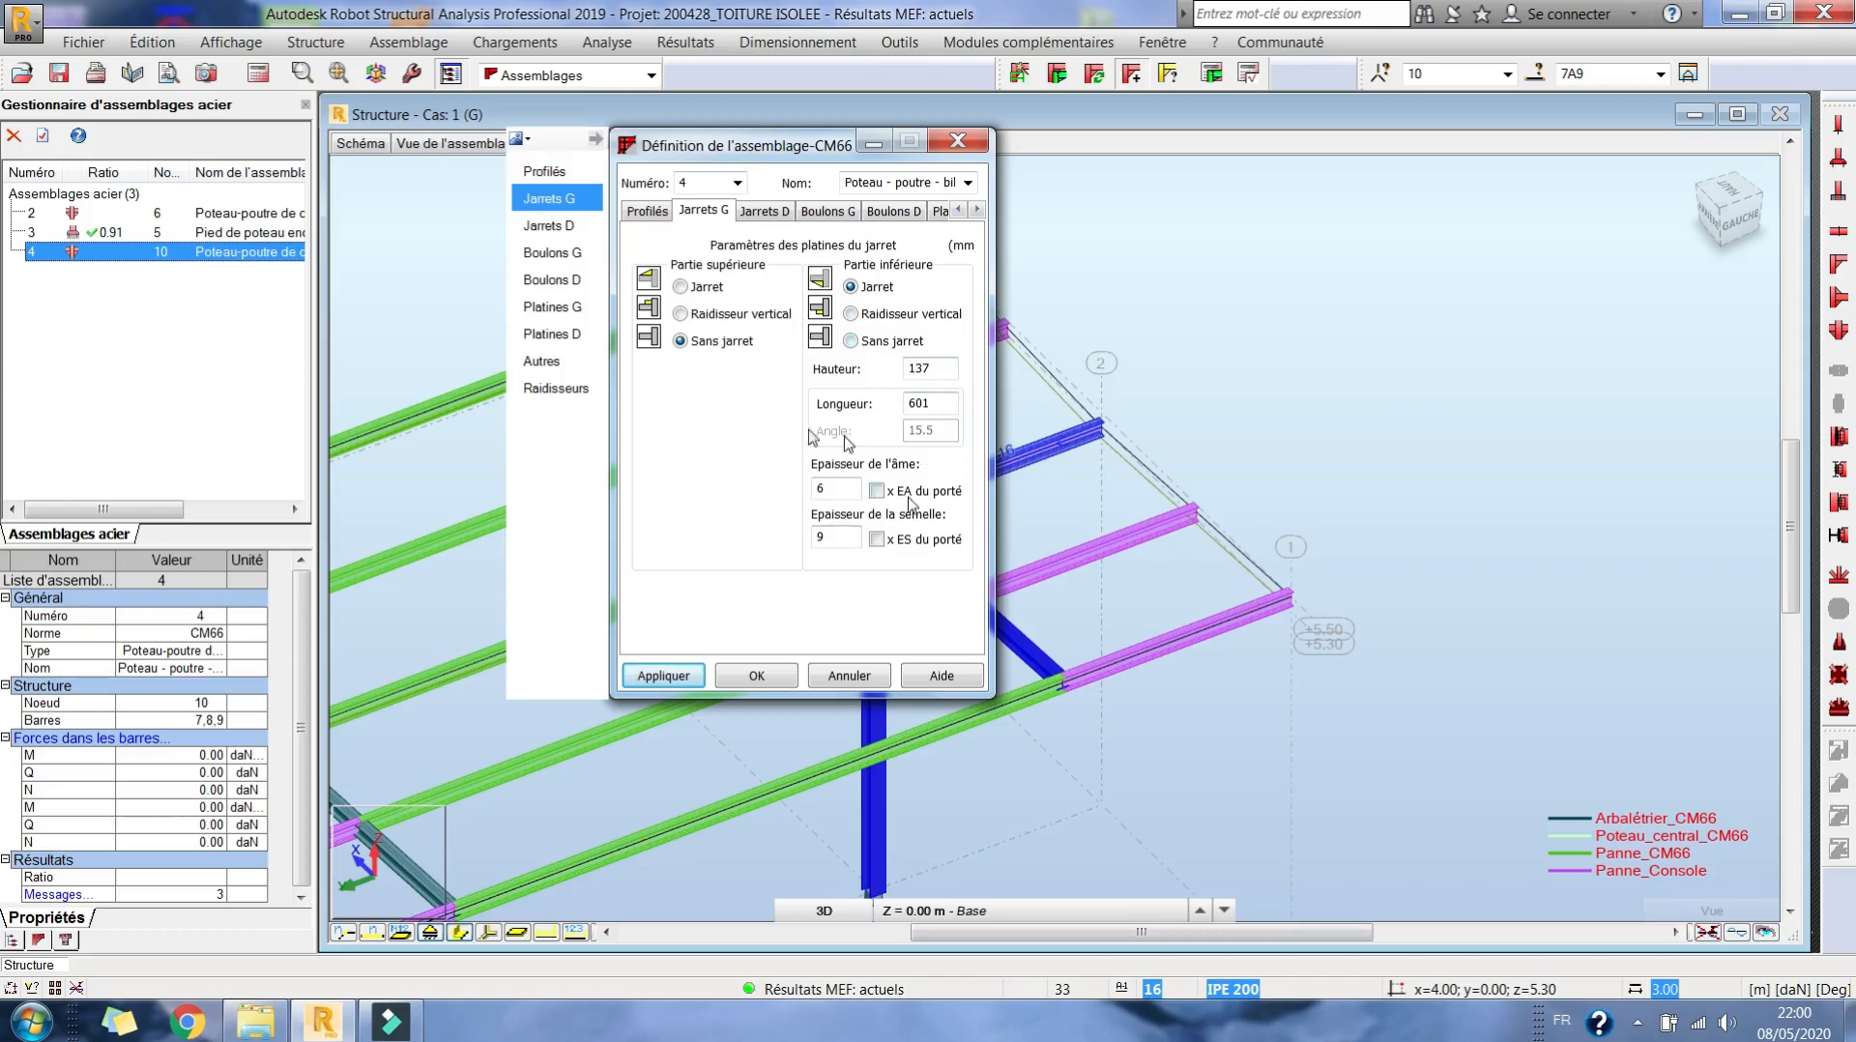
left_click(765, 213)
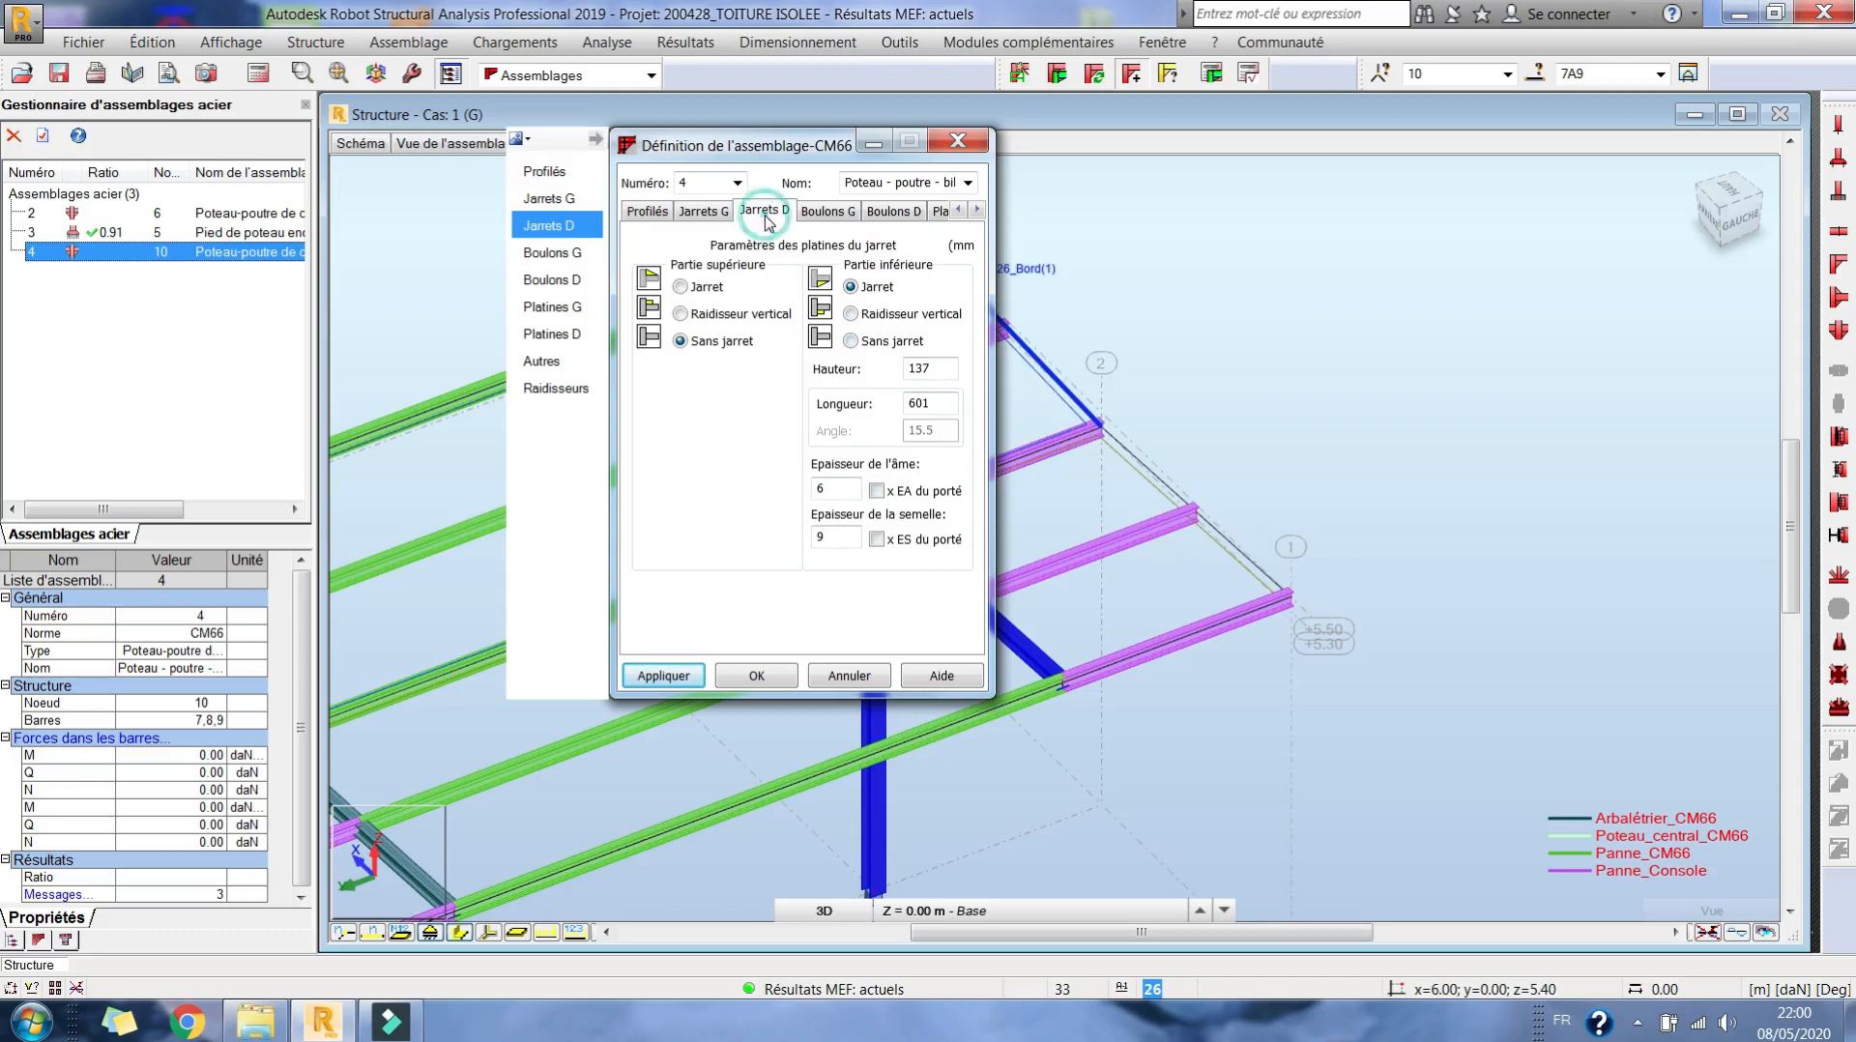
- Set the left-side bolts to M20, class 8.8, with the shear plane through the threaded part
left_click(845, 213)
left_click(847, 260)
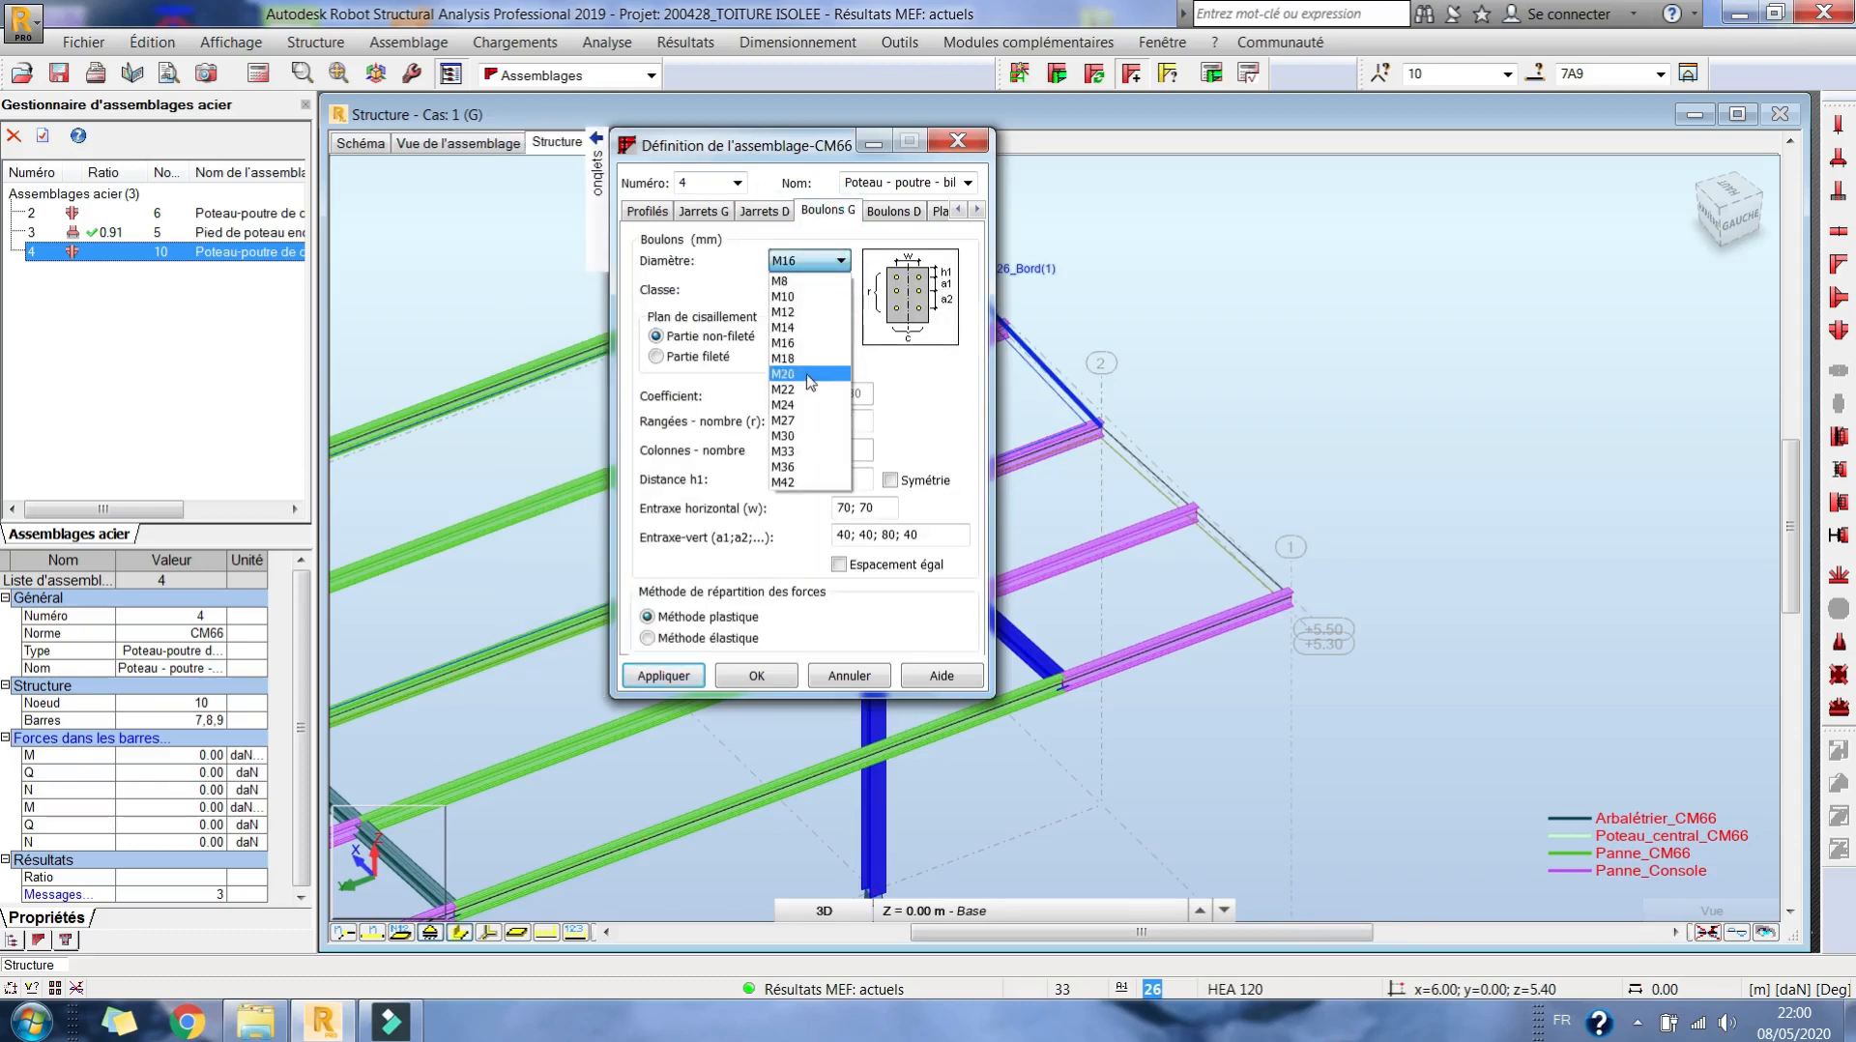
left_click(810, 374)
left_click(810, 290)
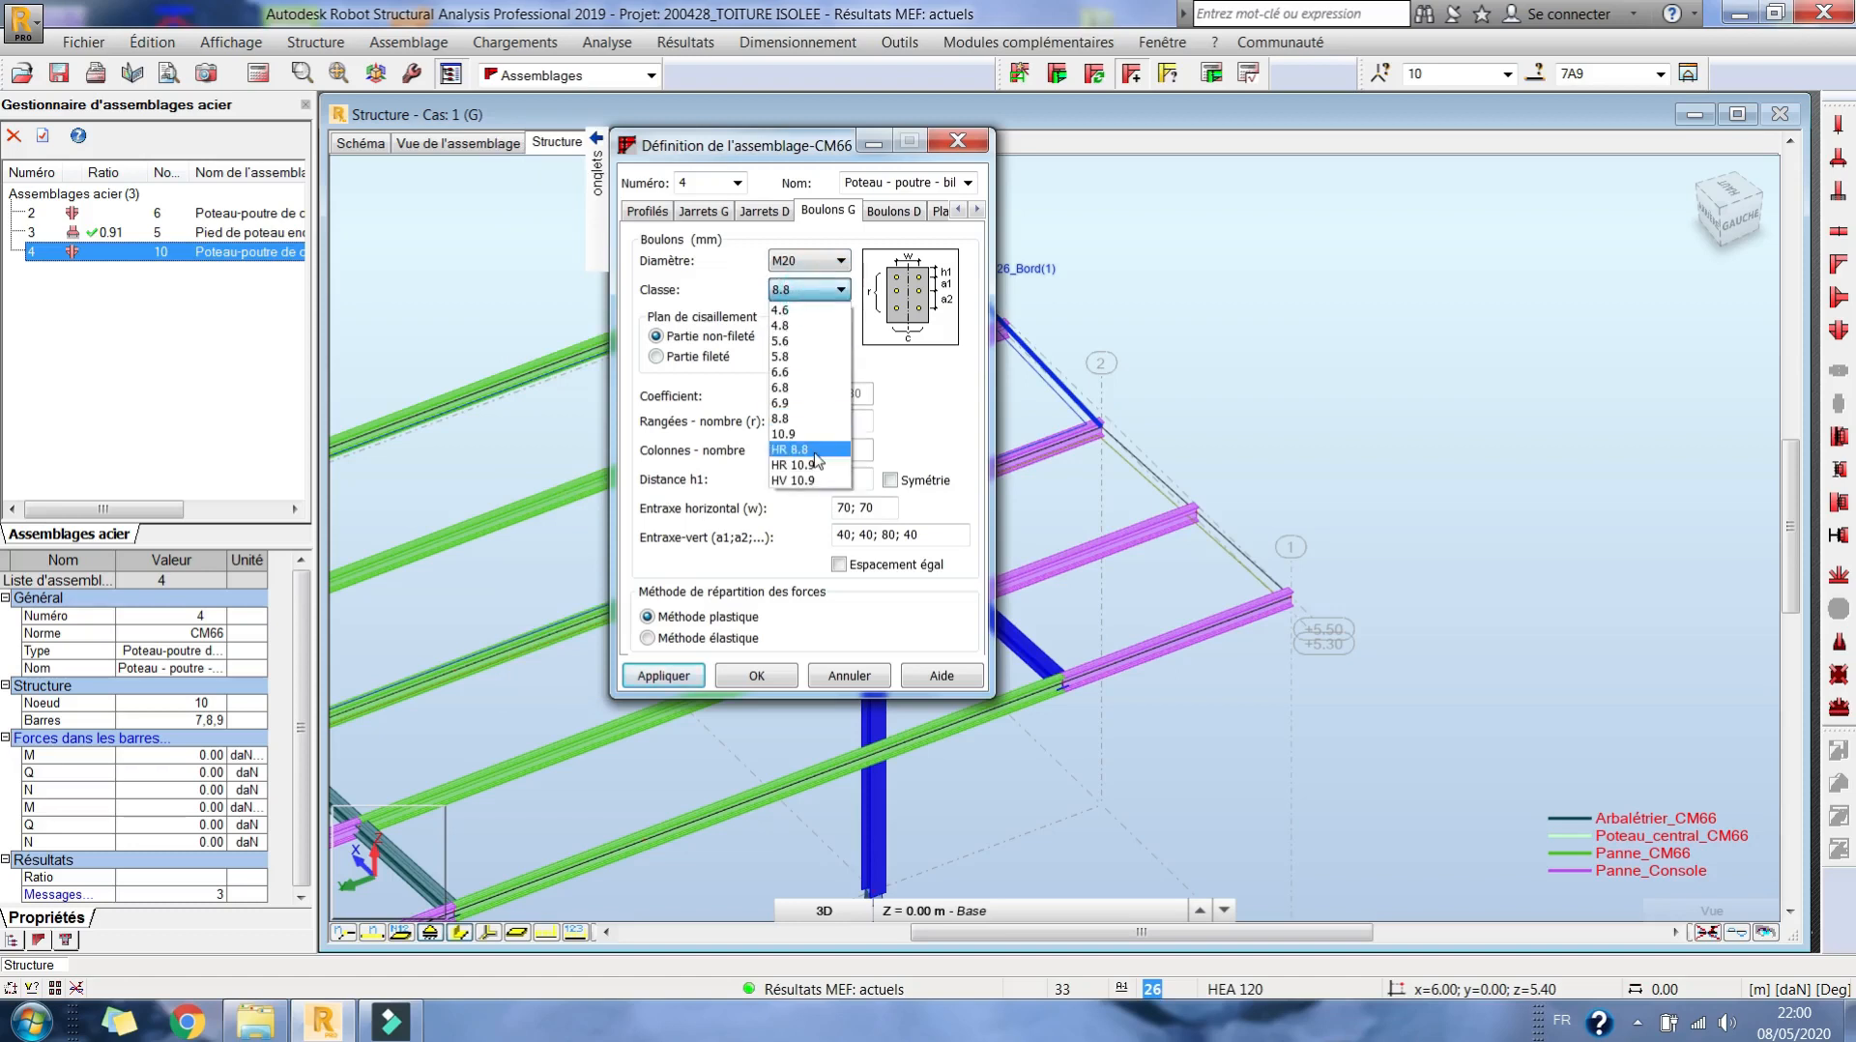
left_click(814, 451)
left_click(825, 292)
left_click(779, 418)
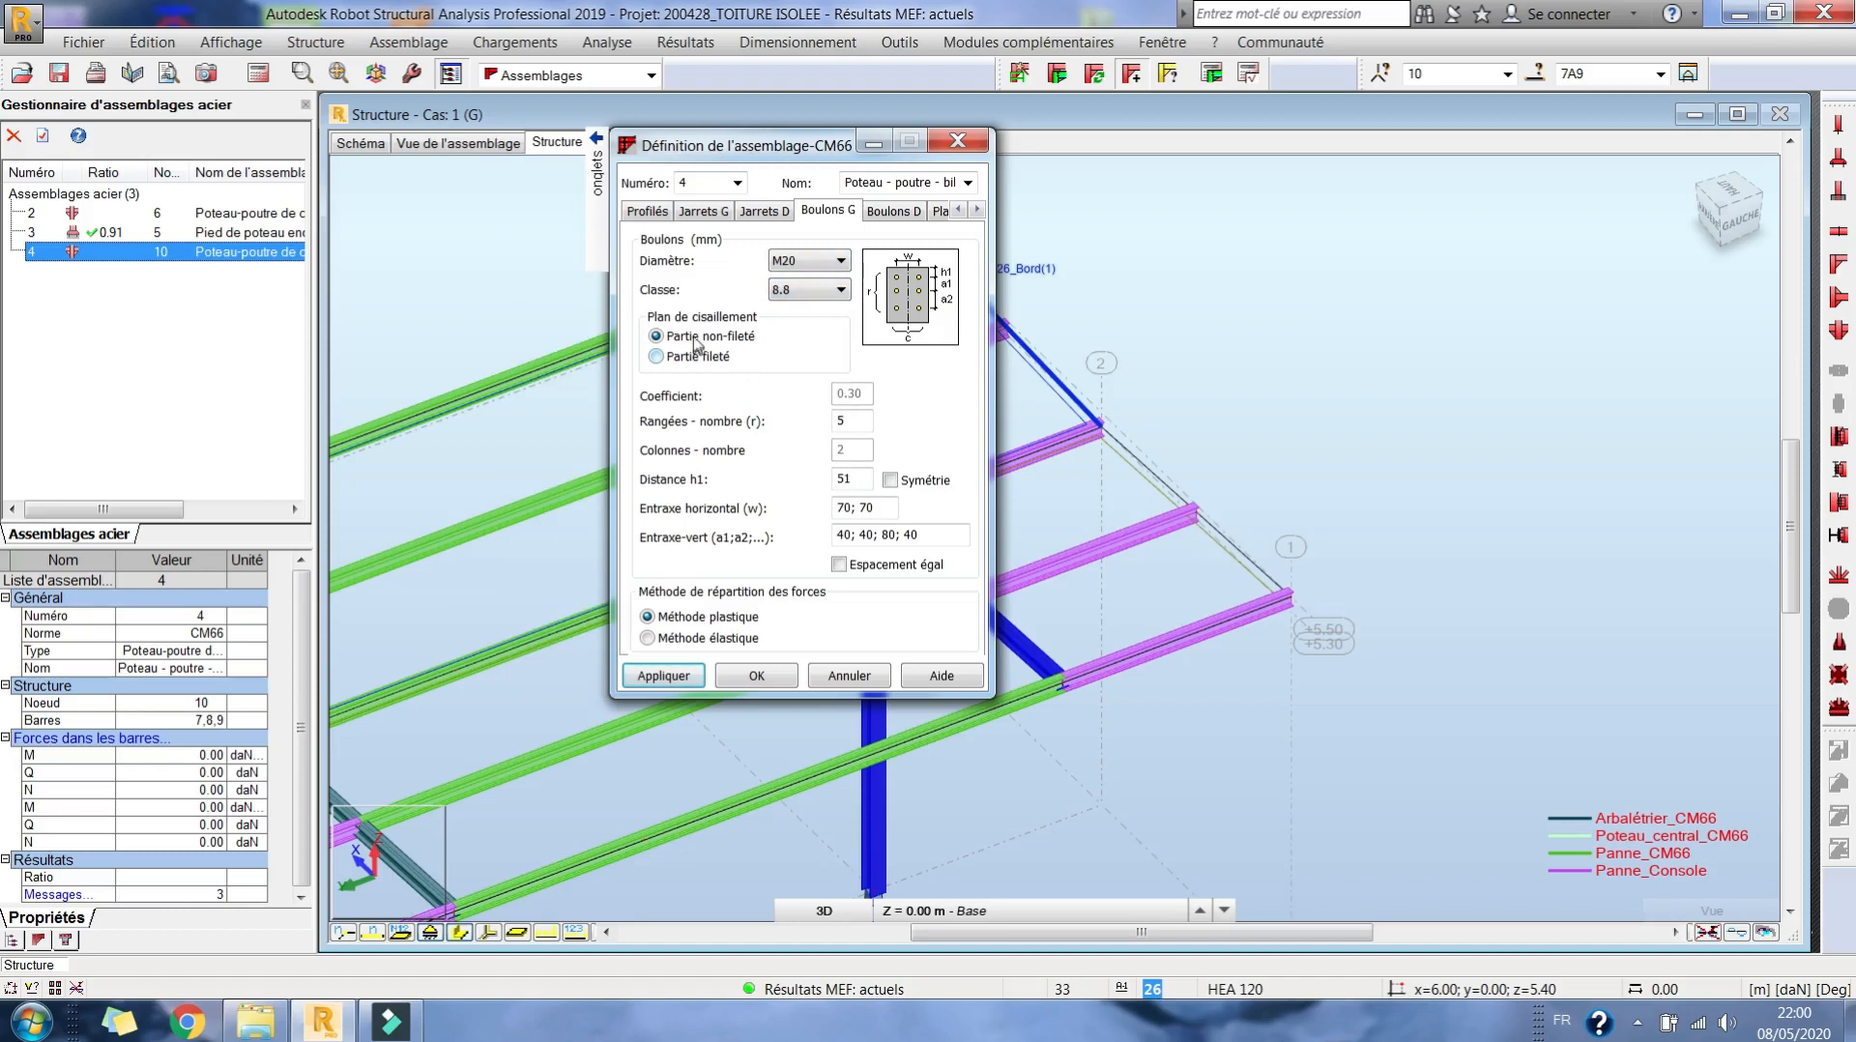
left_click(691, 363)
- Set the left-side bolts to 4 rows with distance h1 of 50 mm
double_click(850, 421)
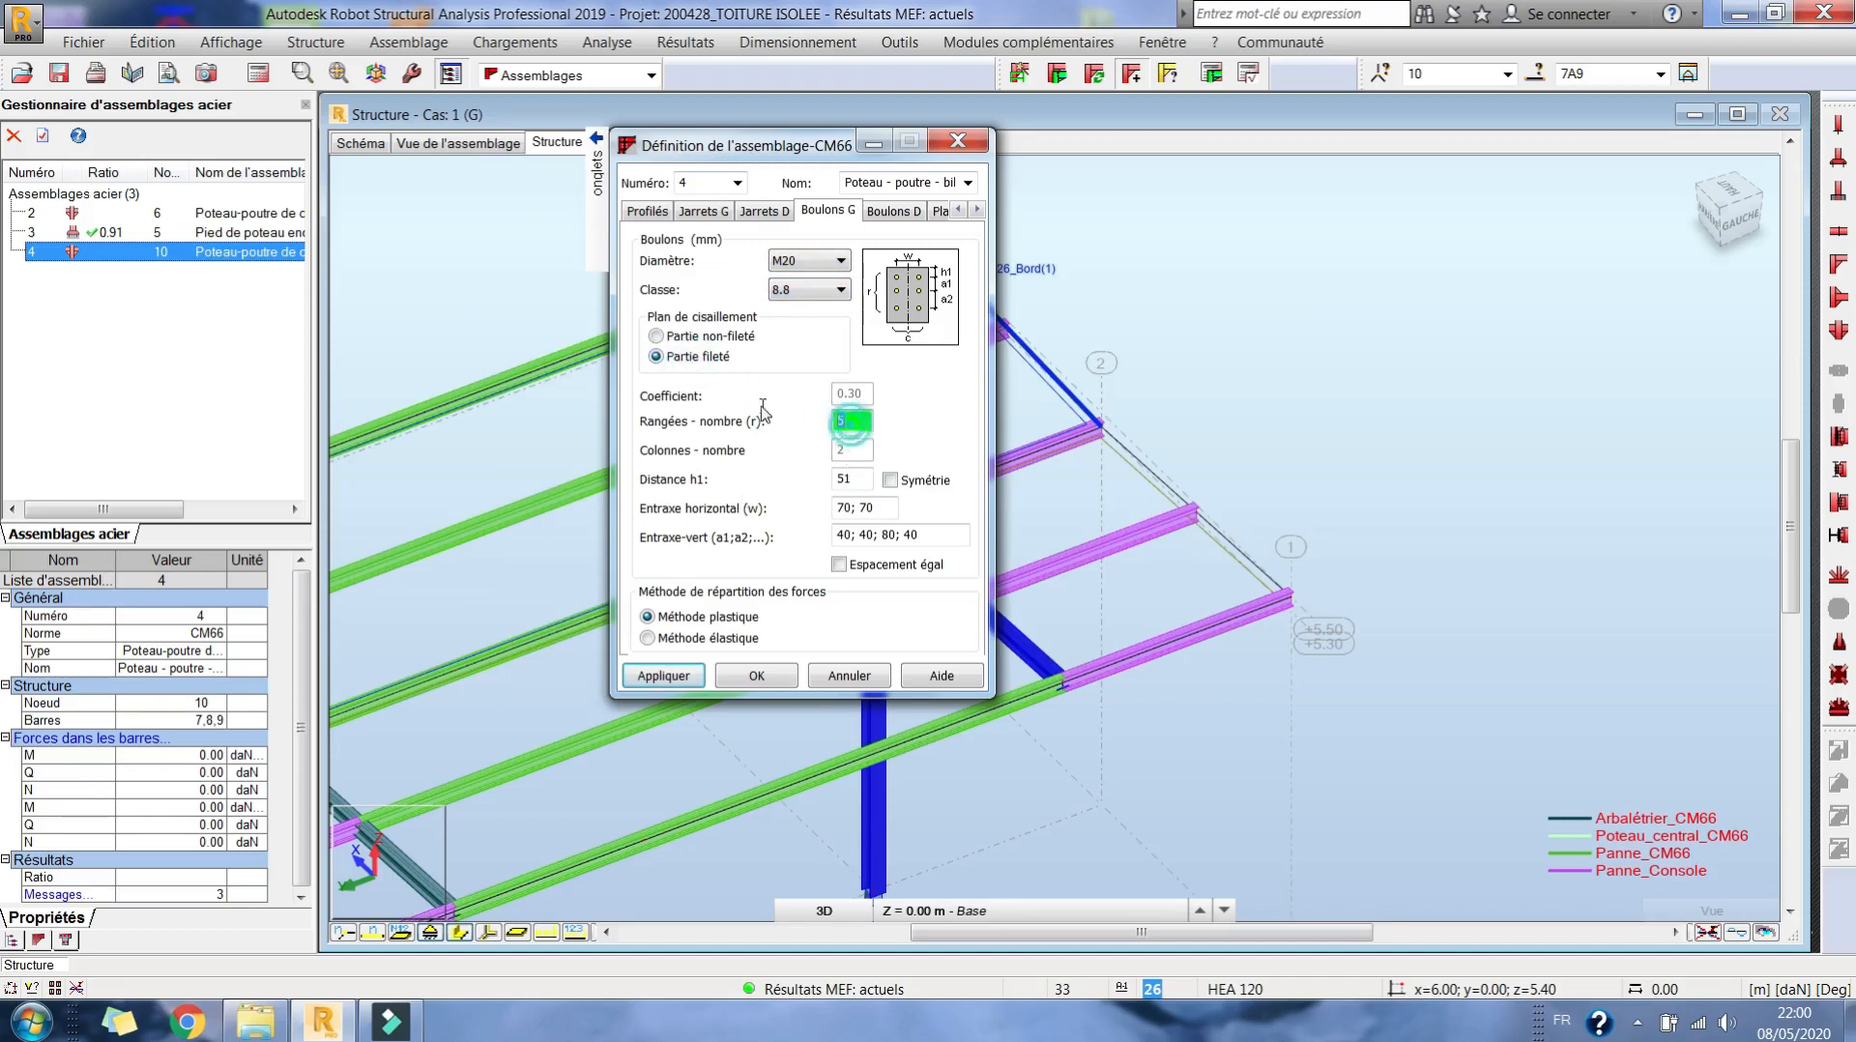
type("4")
double_click(851, 478)
key("Caps_Lock")
type("50")
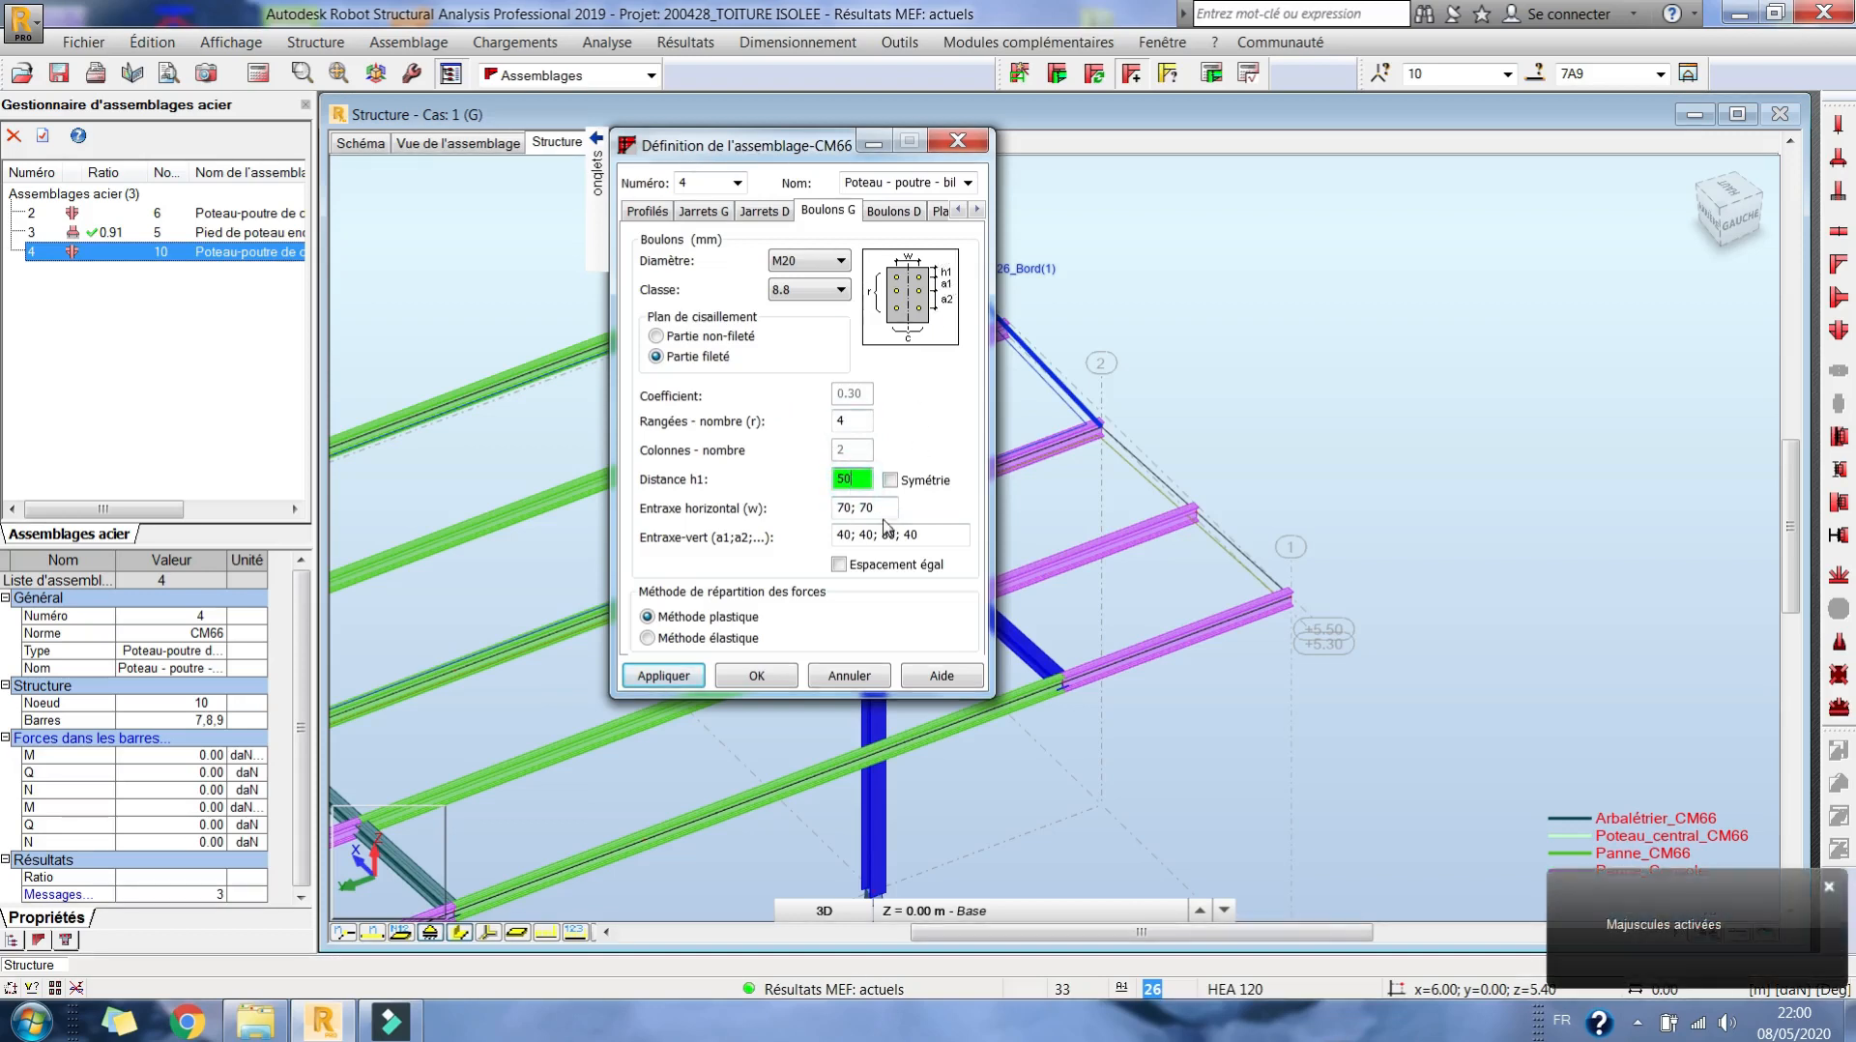
key("Tab")
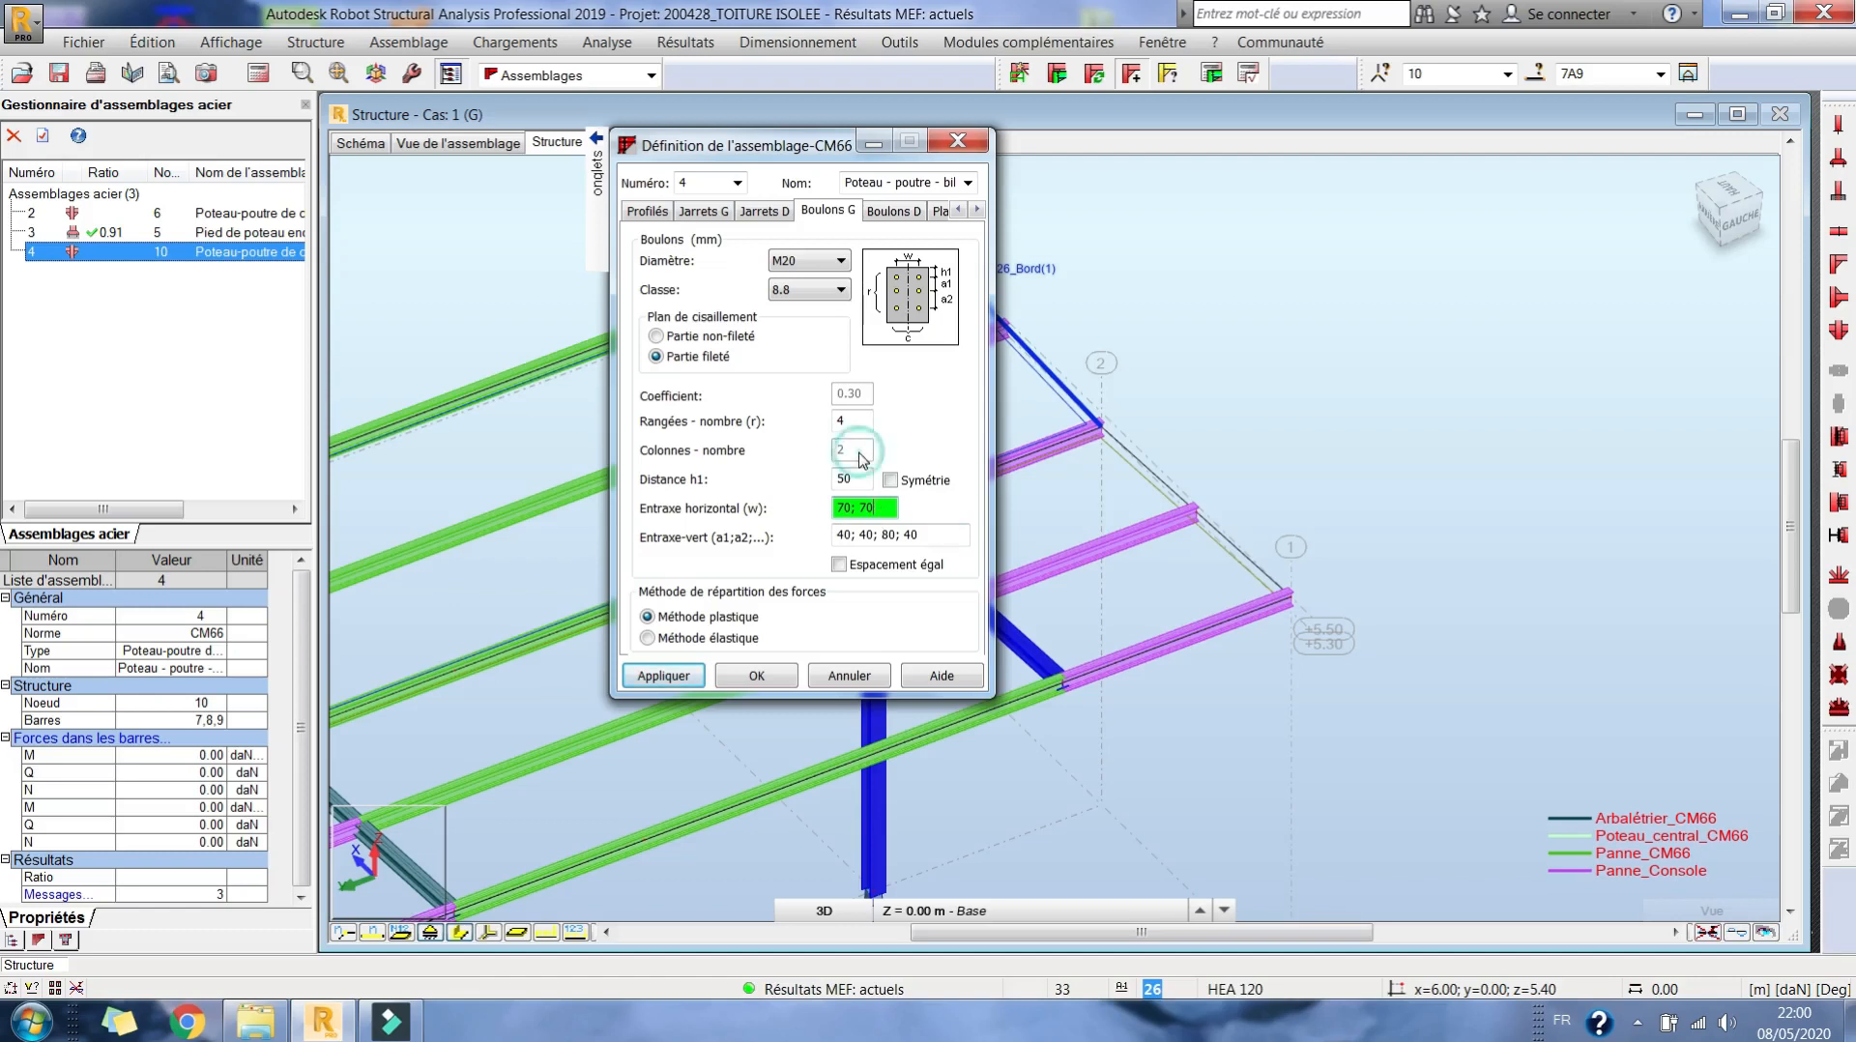
- Set the left-side bolts' horizontal spacing to 70 mm and vertical spacing to 60 mm, and accept the definition
left_click_drag(856, 509, 987, 512)
left_click(931, 533)
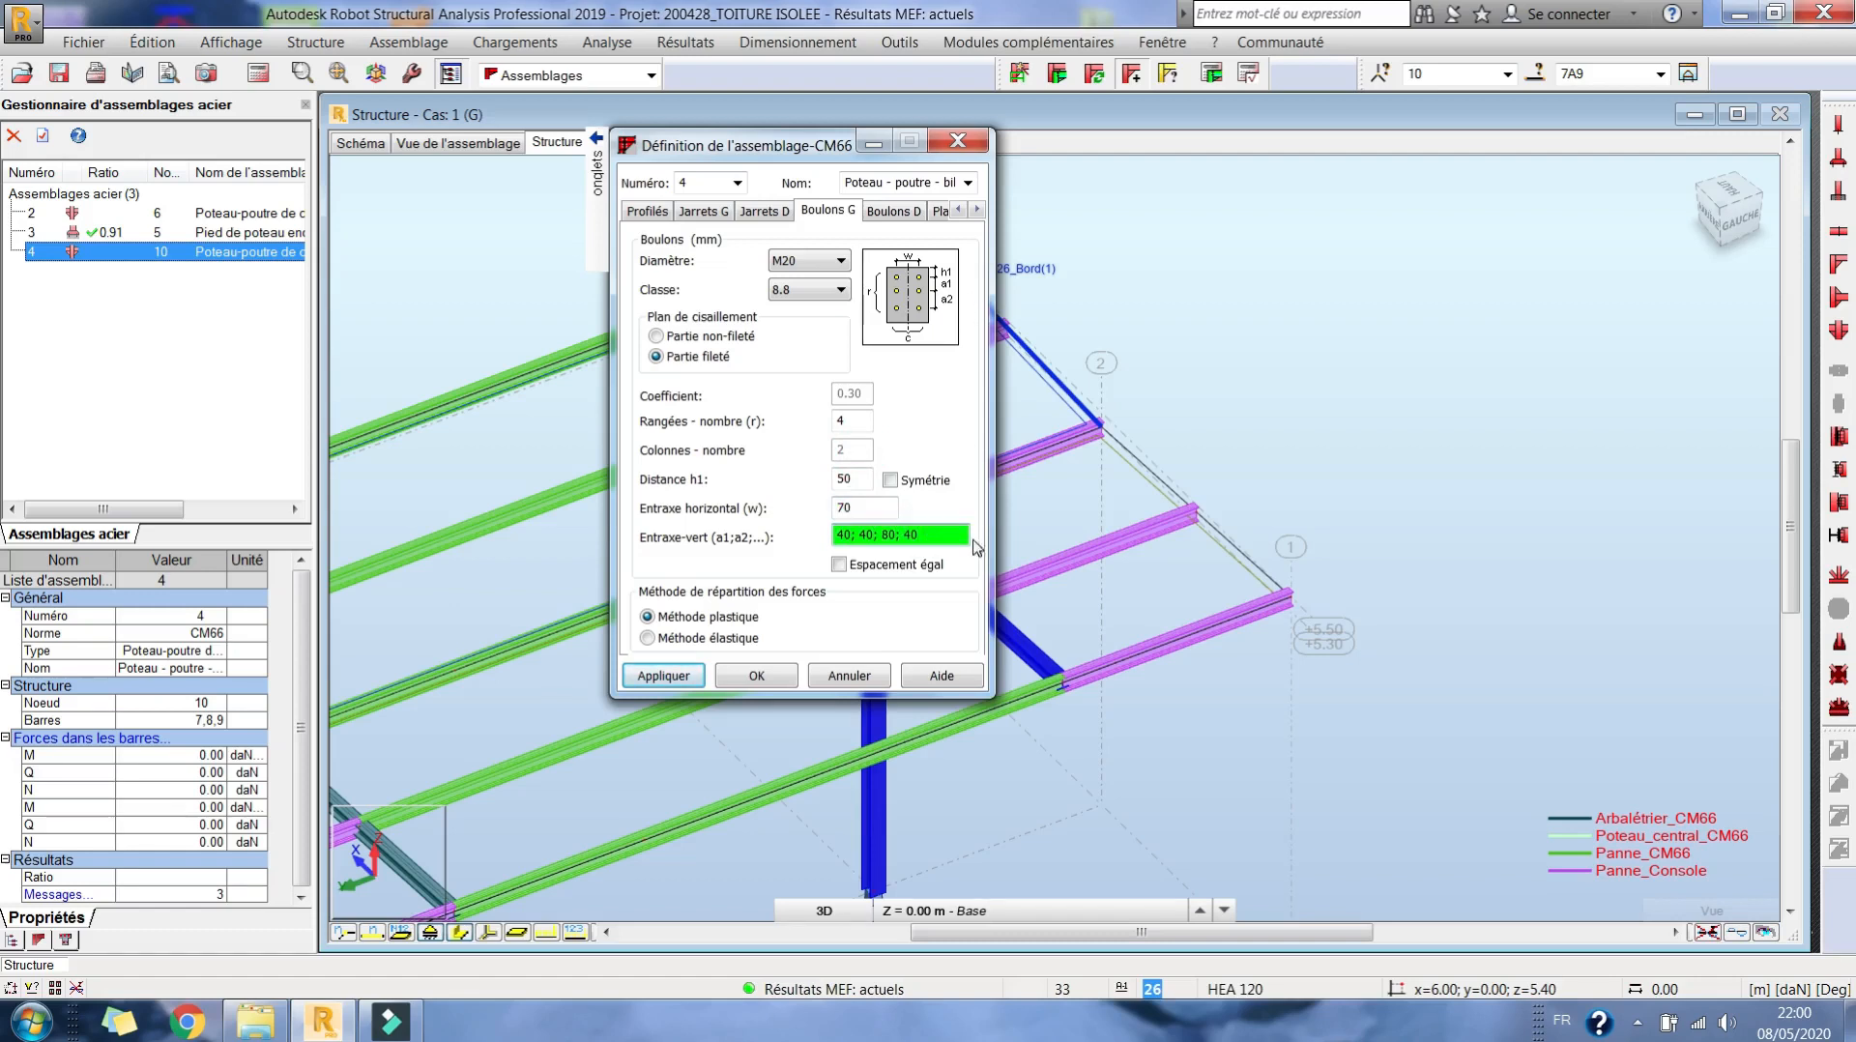
left_click_drag(947, 535, 744, 543)
type("60")
left_click(744, 681)
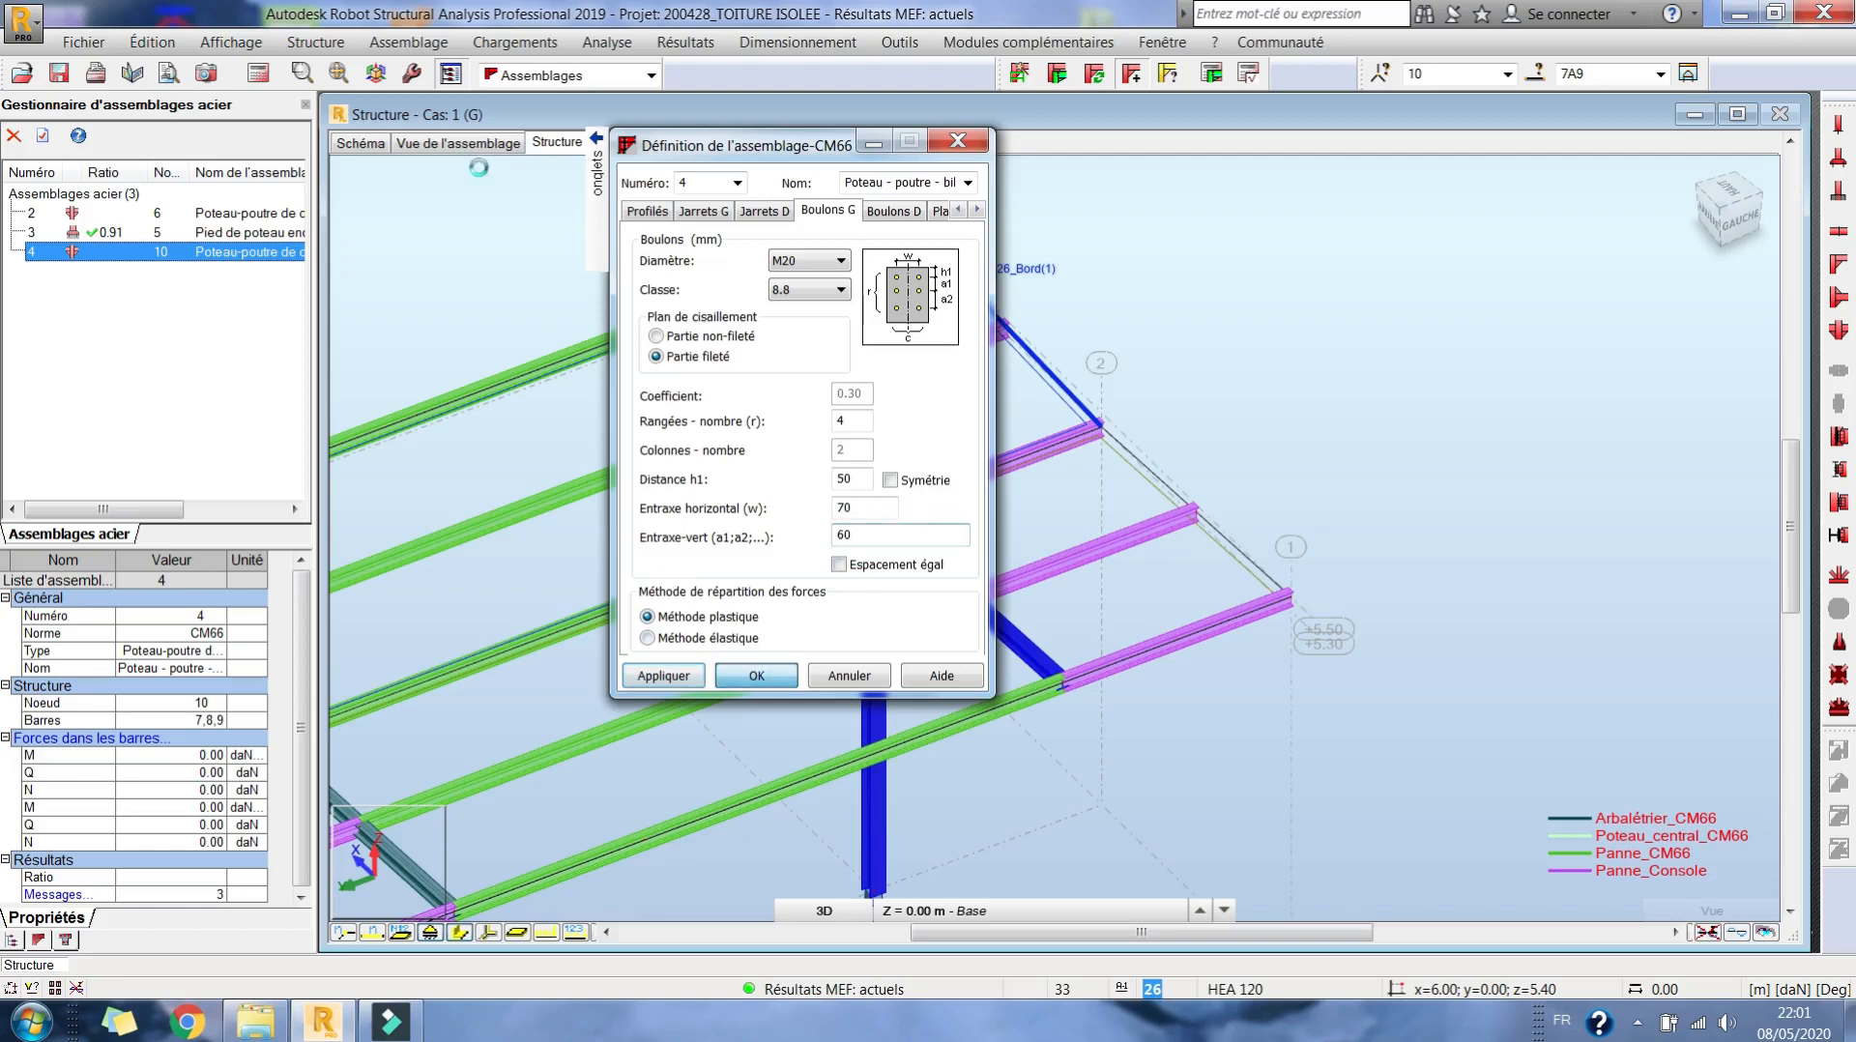
- Examine the bolt layout of the column-rafter connection up close in the 3D connection view
left_click(491, 143)
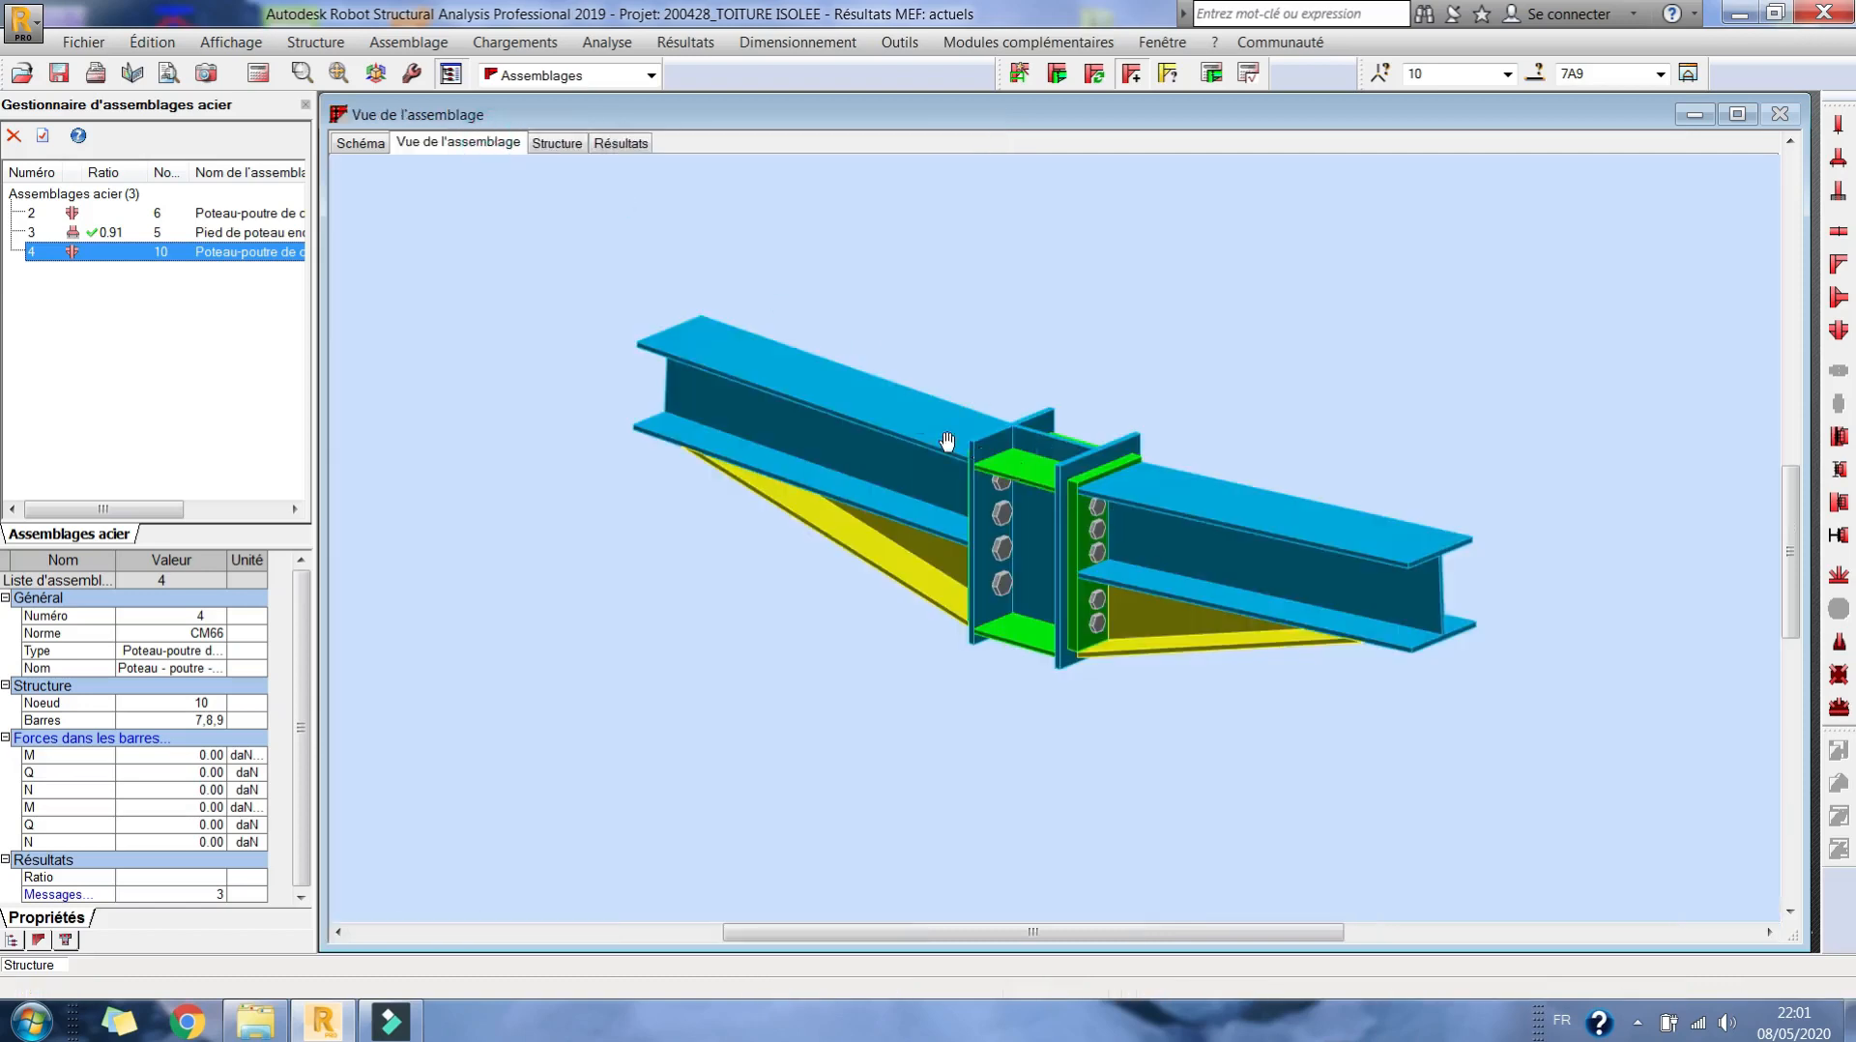
right_click(972, 312)
left_click(929, 436)
left_click_drag(930, 437, 875, 477)
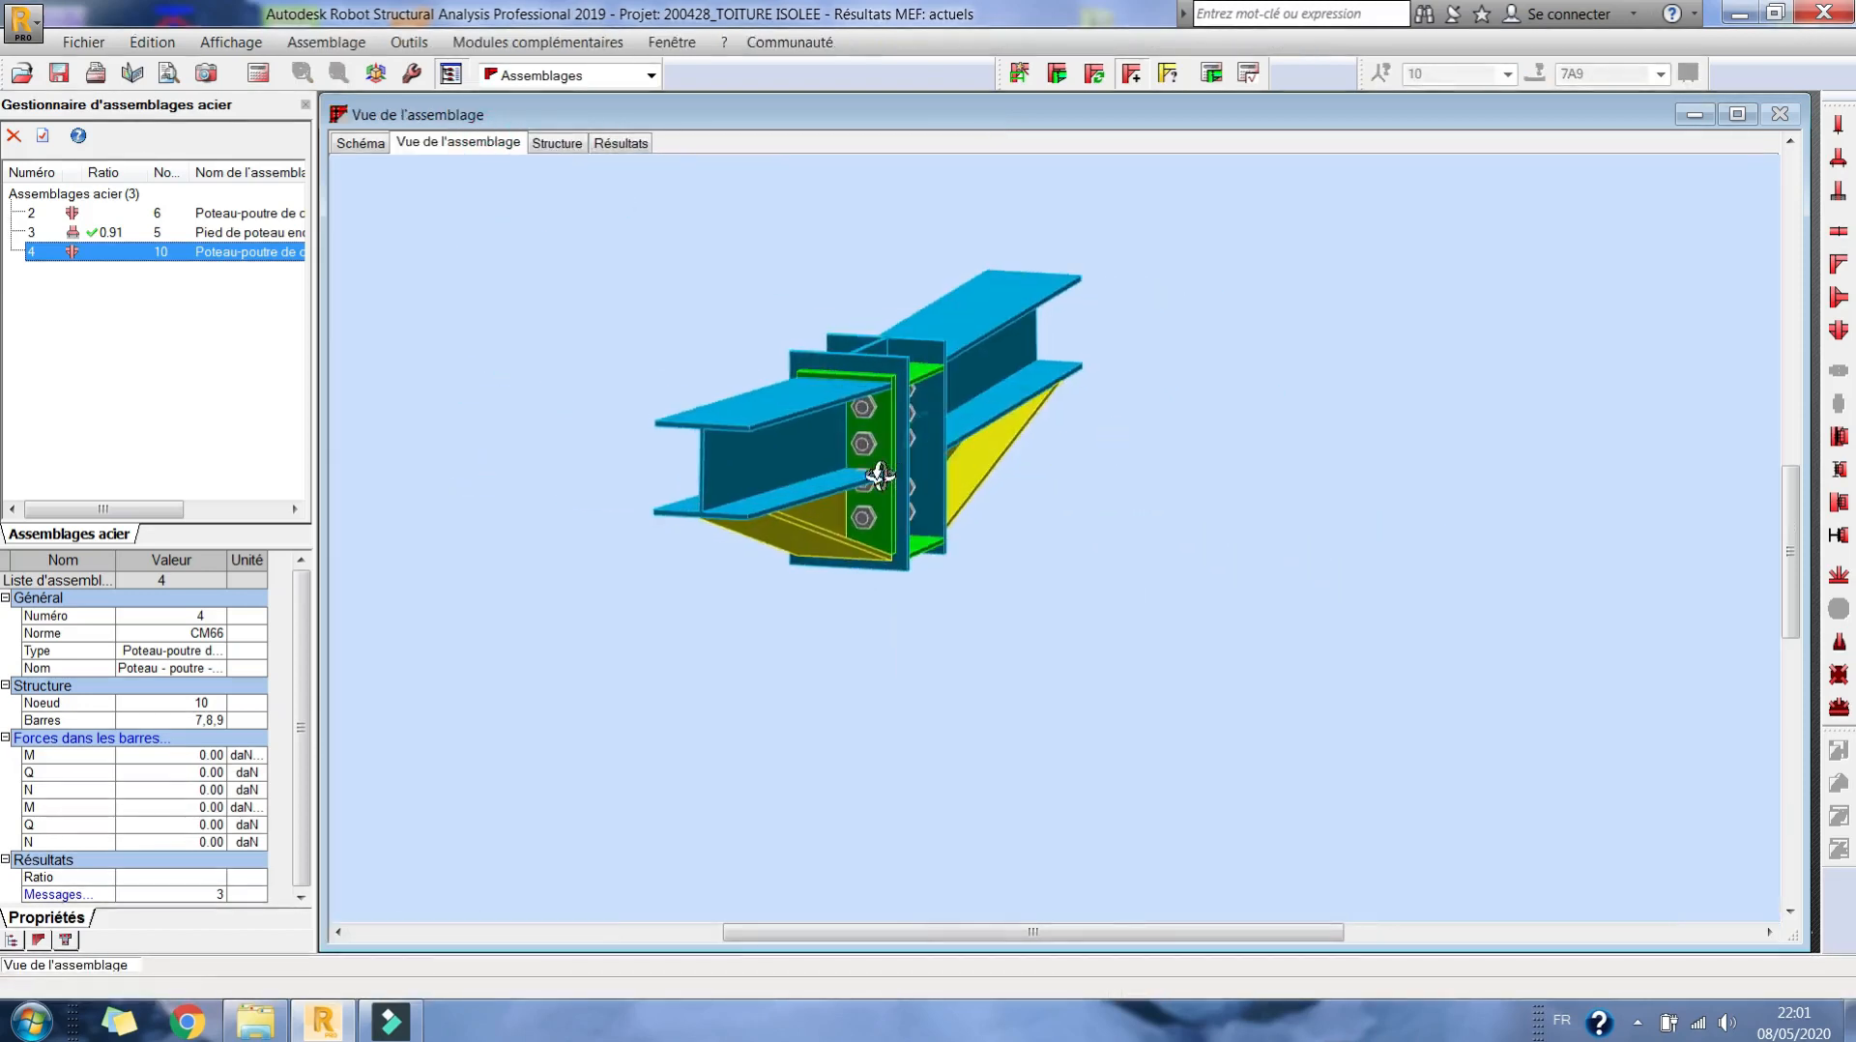
scroll(841, 425, "up", 6)
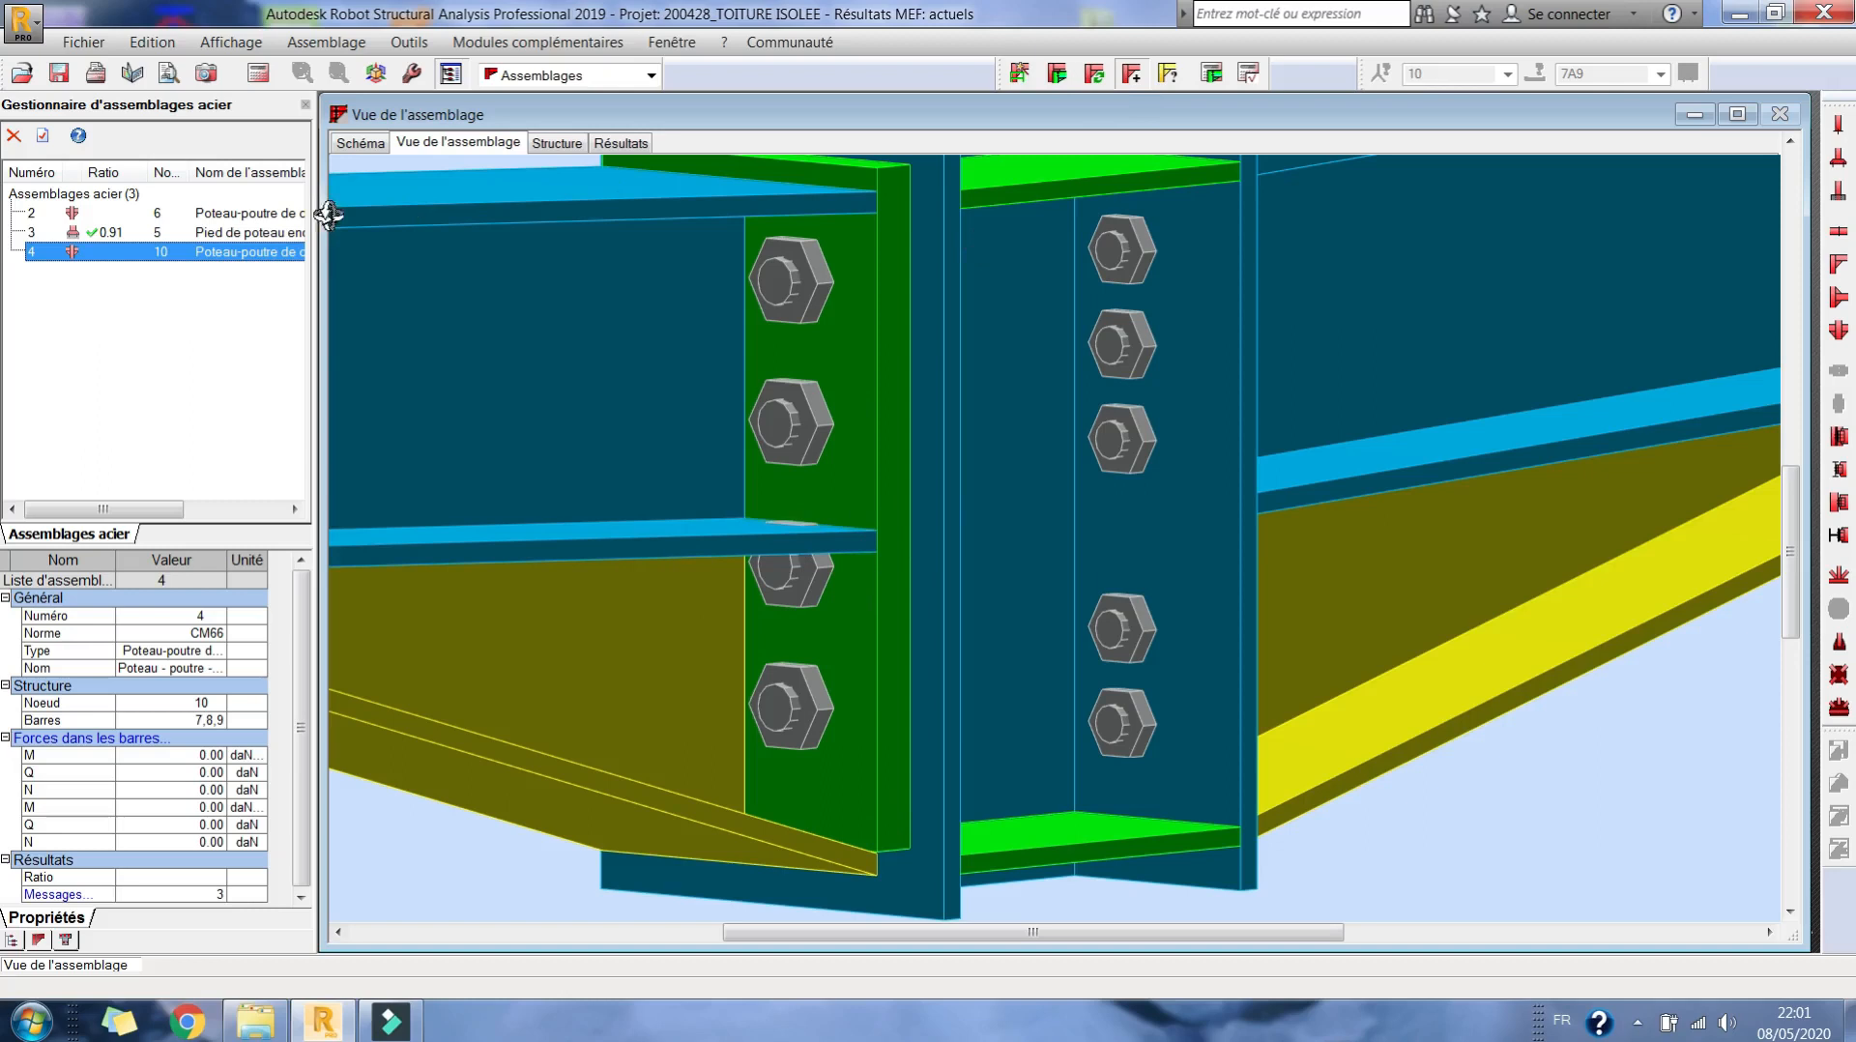
- Reopen the connection definition and apply a left bolt vertical spacing of 60; 80; 60 mm
double_click(158, 248)
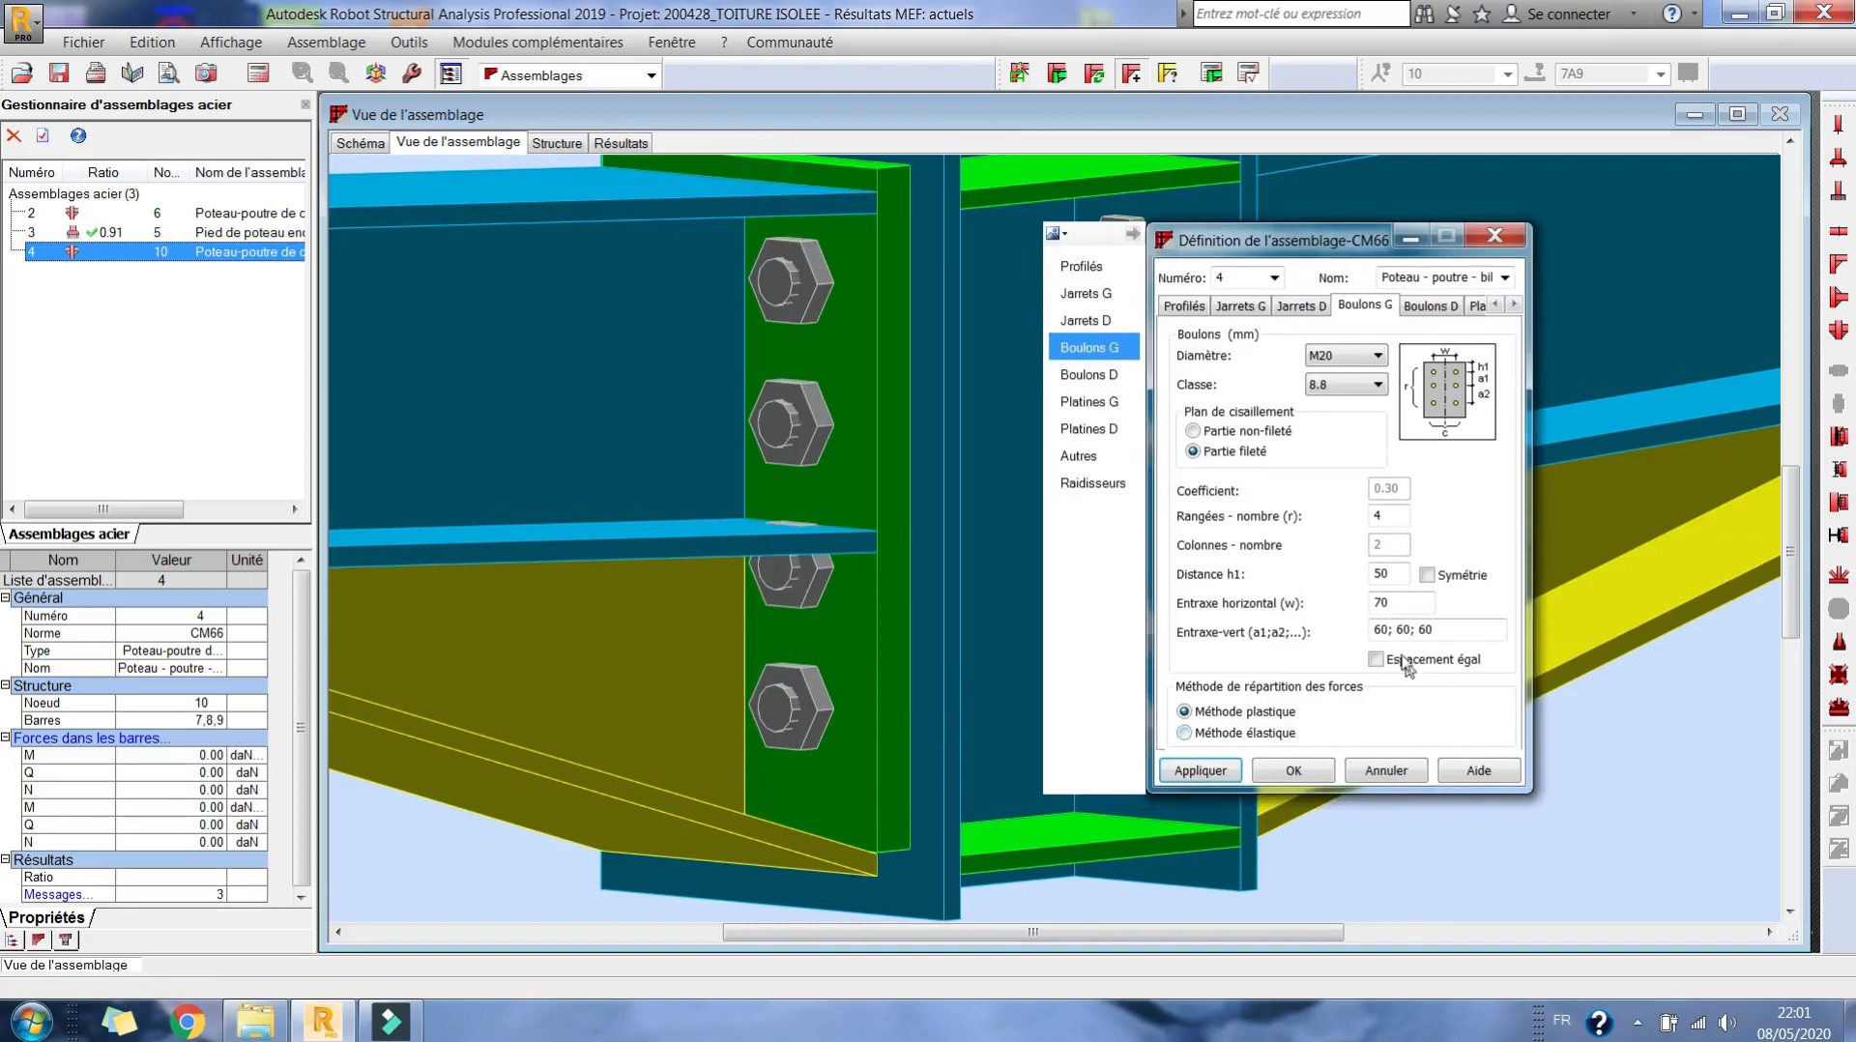
left_click_drag(1394, 630, 1477, 631)
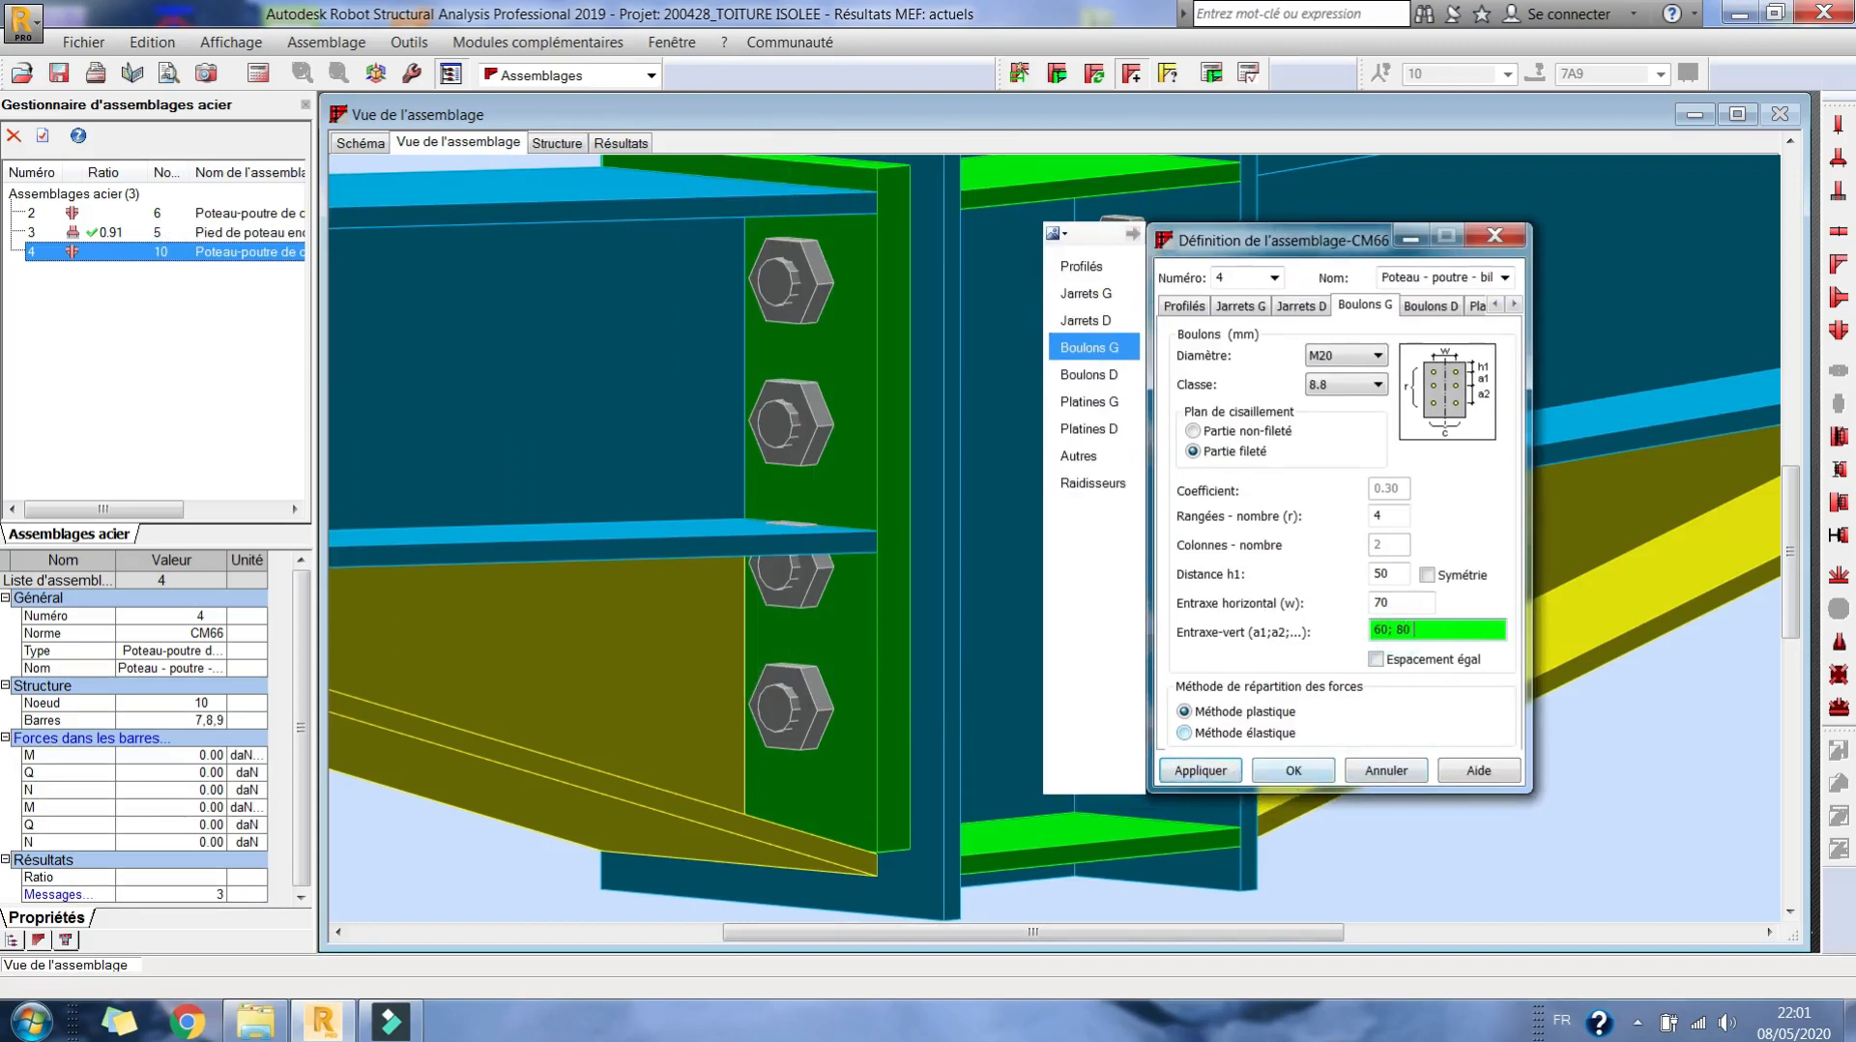
type("60")
left_click(1216, 768)
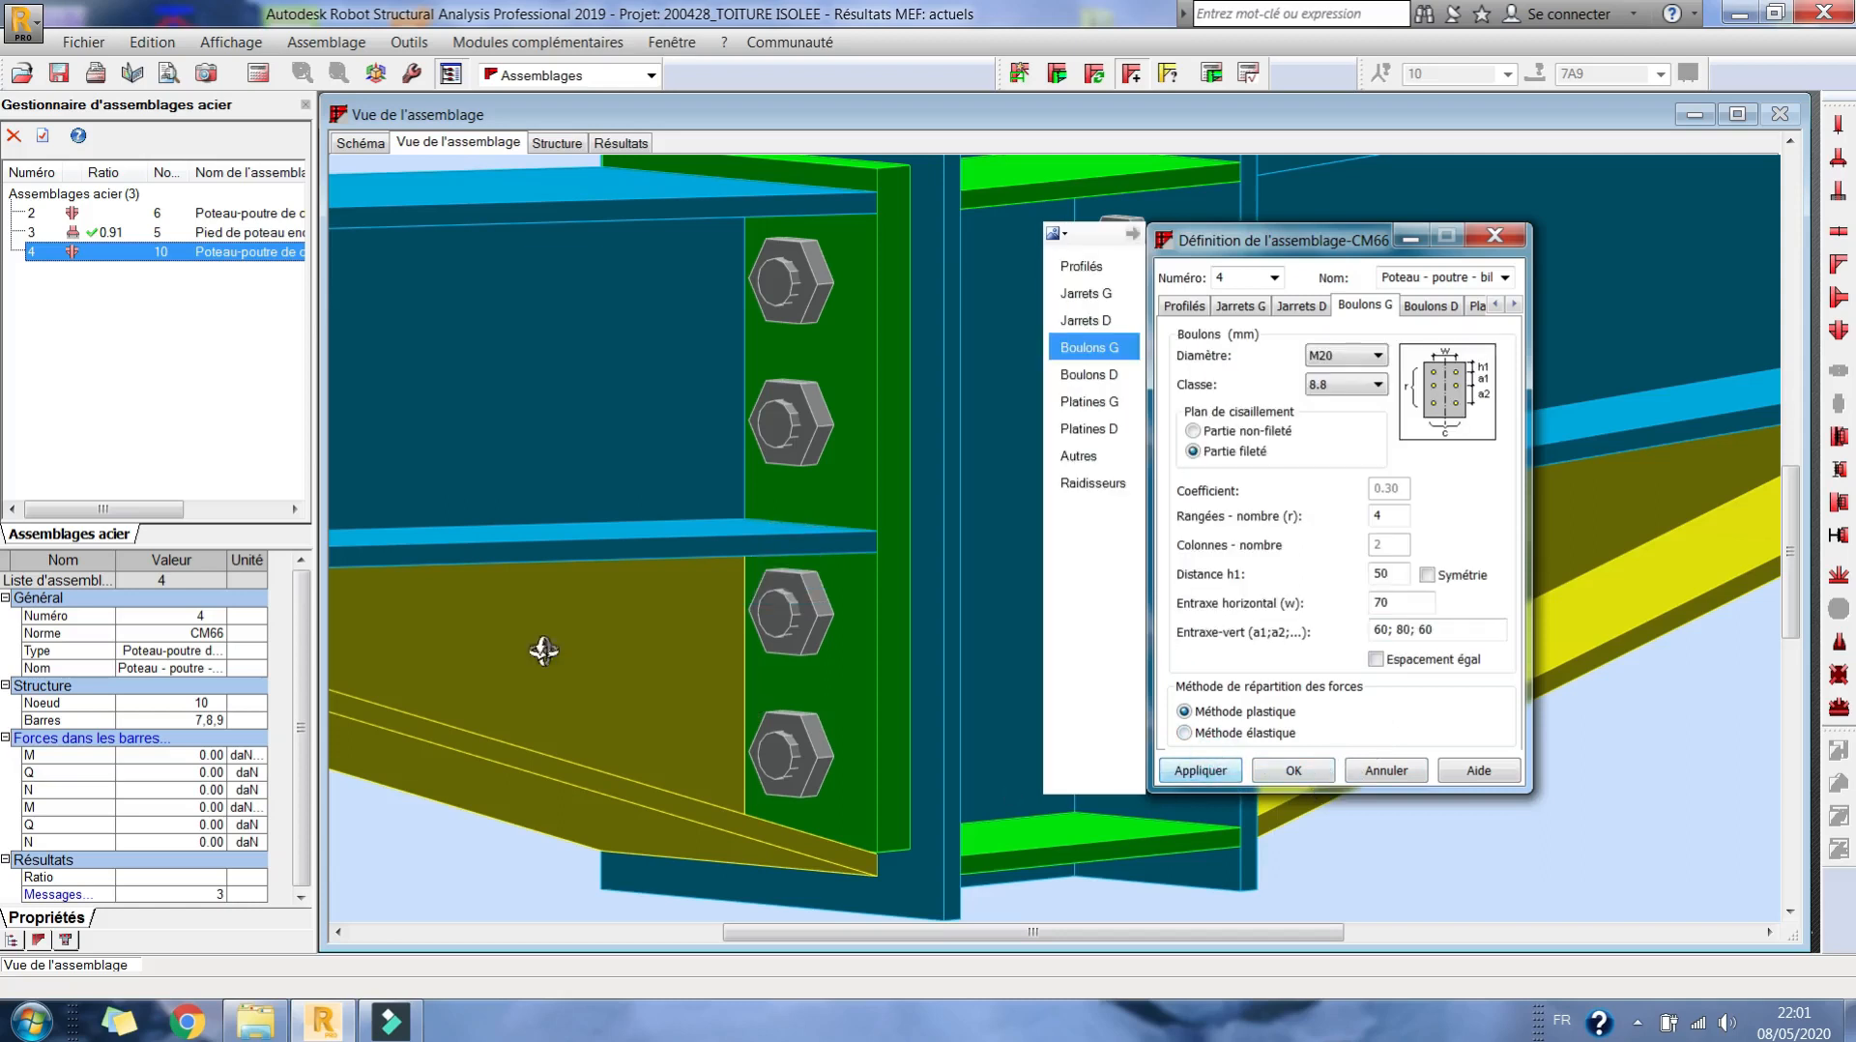
mouse_move(751, 528)
left_mouse_down()
mouse_move(675, 525)
mouse_move(716, 523)
left_mouse_up()
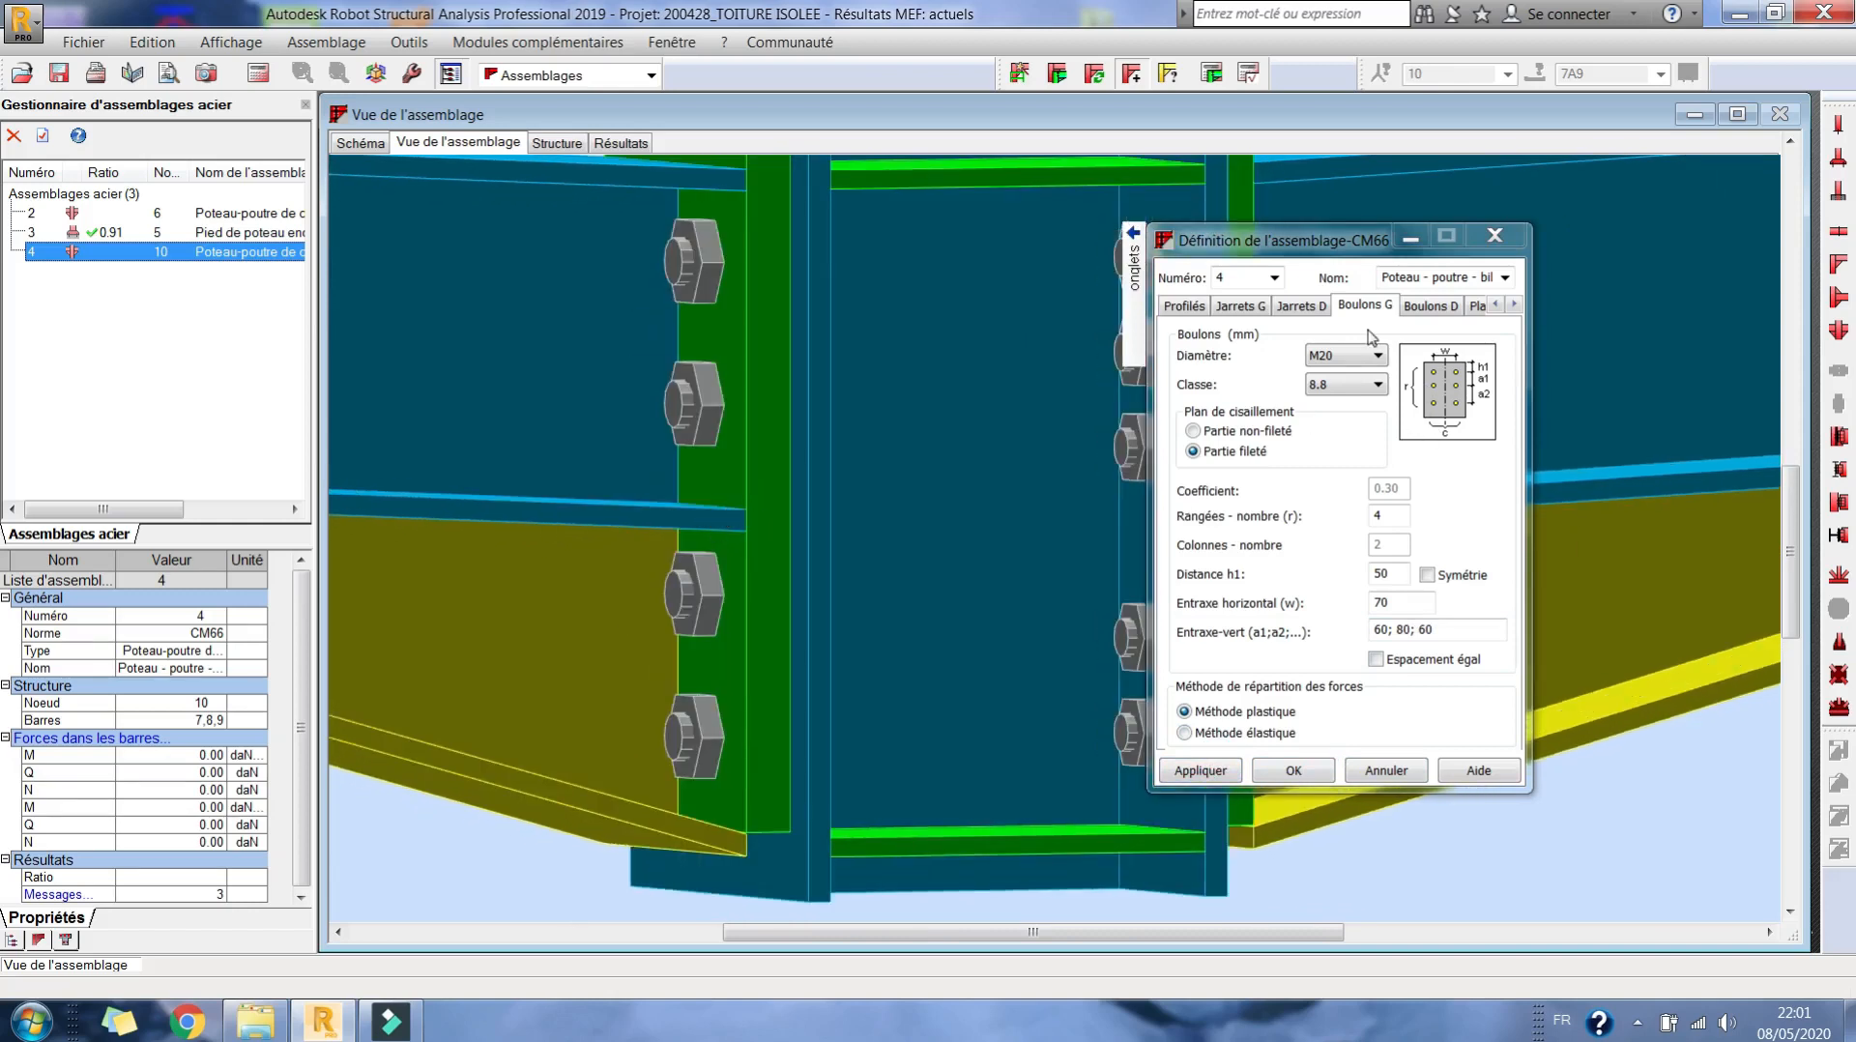
- Set the right-side bolts to M20 with the shear plane through the threaded part
left_click(1431, 306)
left_click(1344, 357)
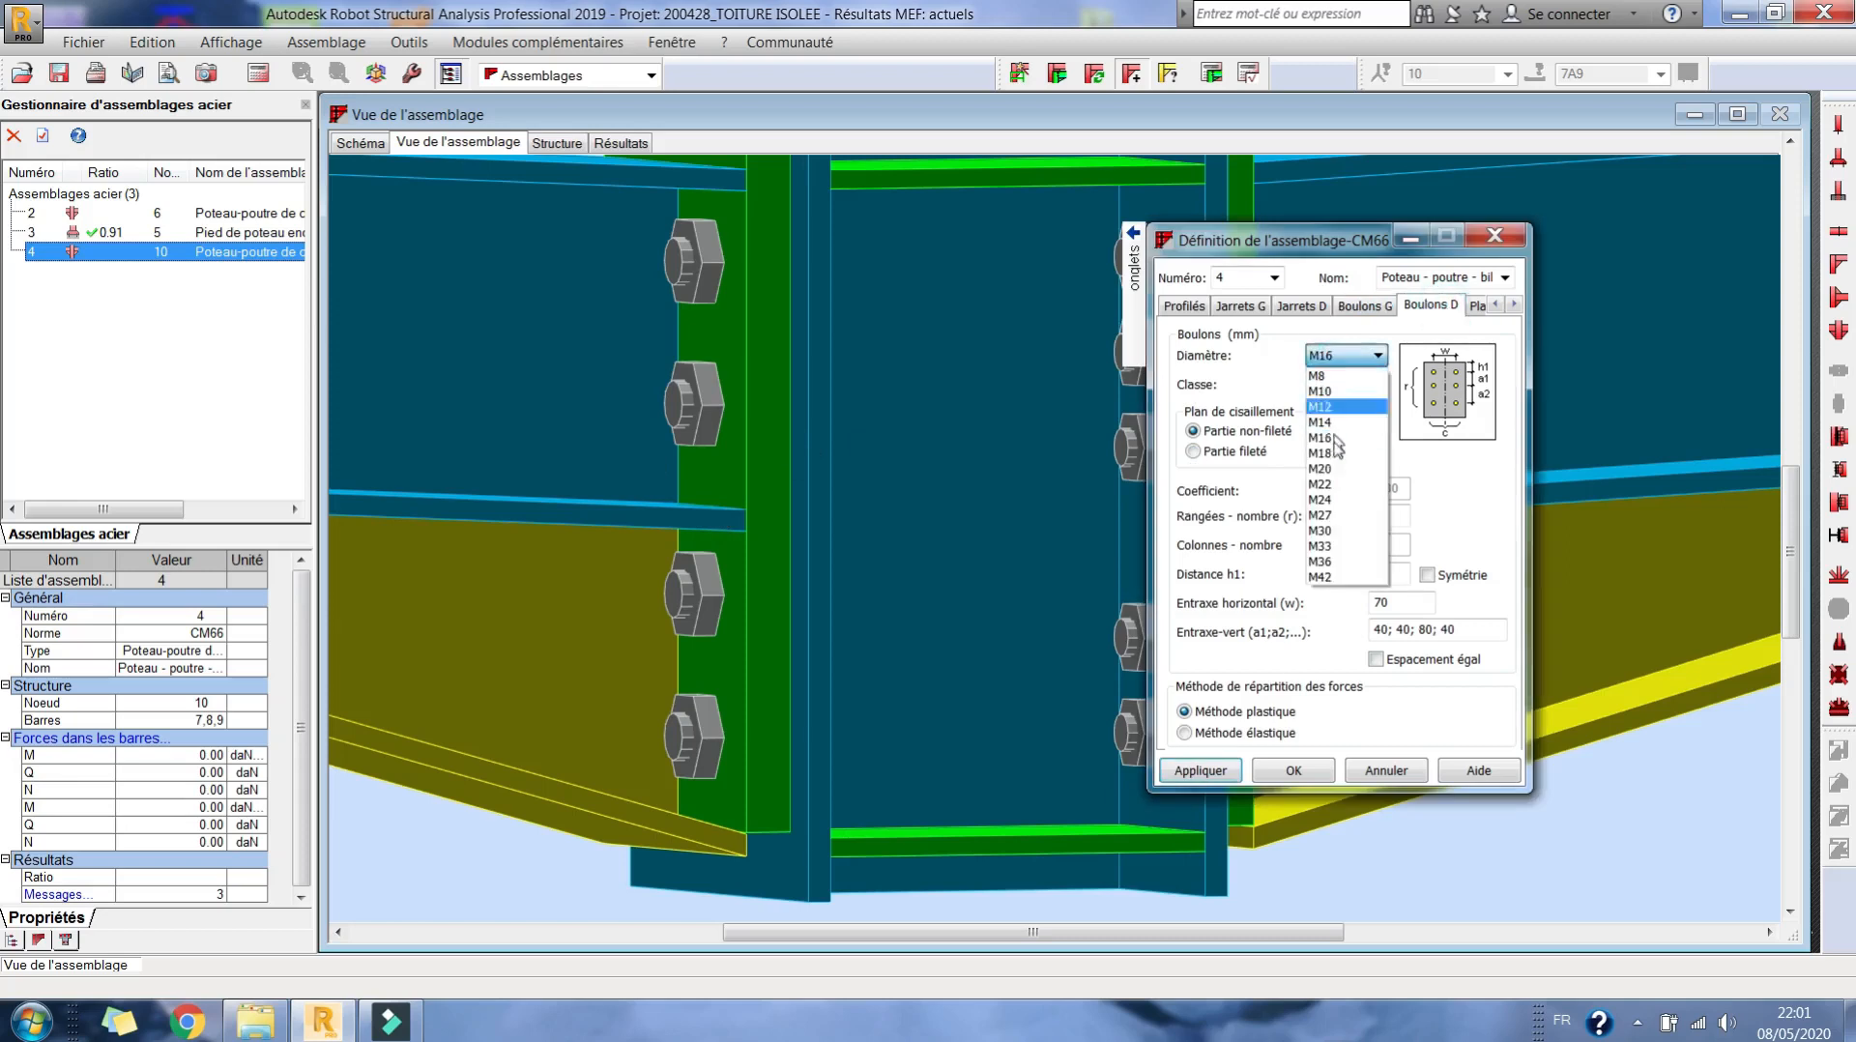
left_click(1336, 472)
left_click(1227, 451)
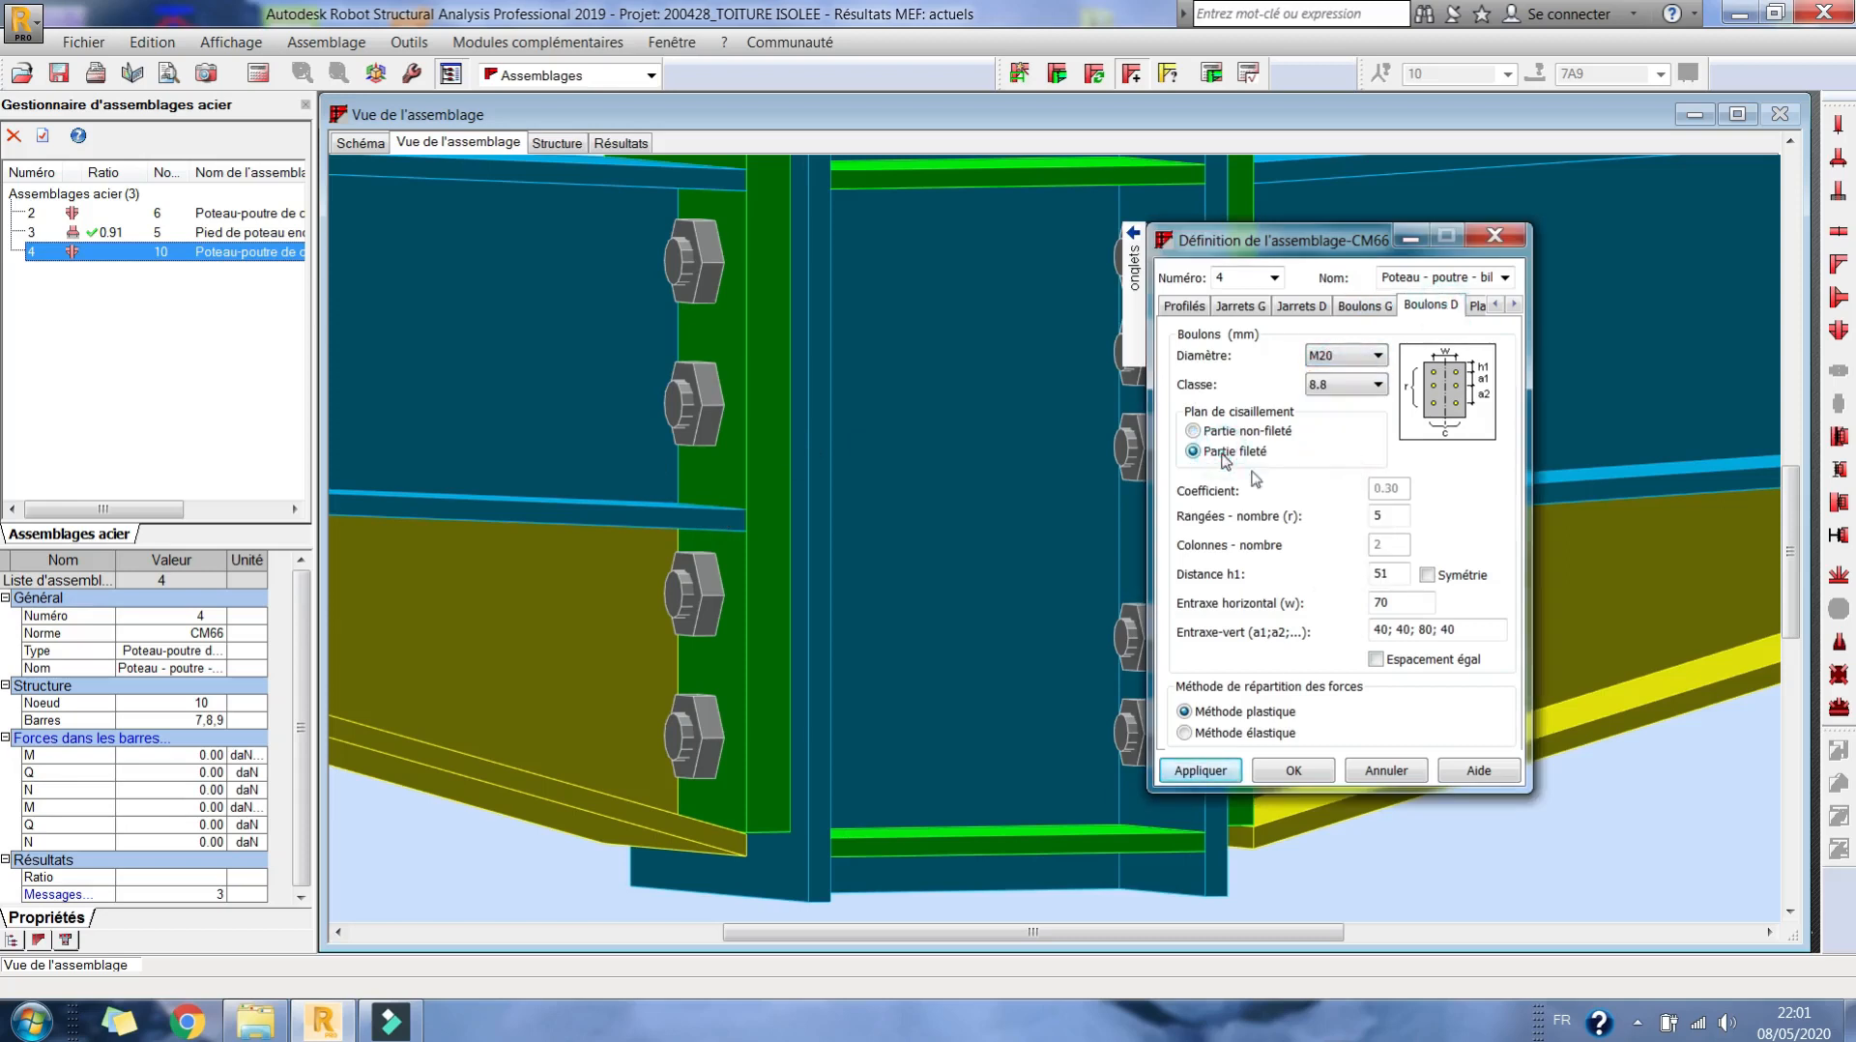
- Give the right-side bolts 4 rows, h1 of 50 mm and vertical spacing of 60; 80; 60 mm, and apply
double_click(1409, 514)
type("4")
key("Tab")
key("Tab")
key("Tab")
type("6")
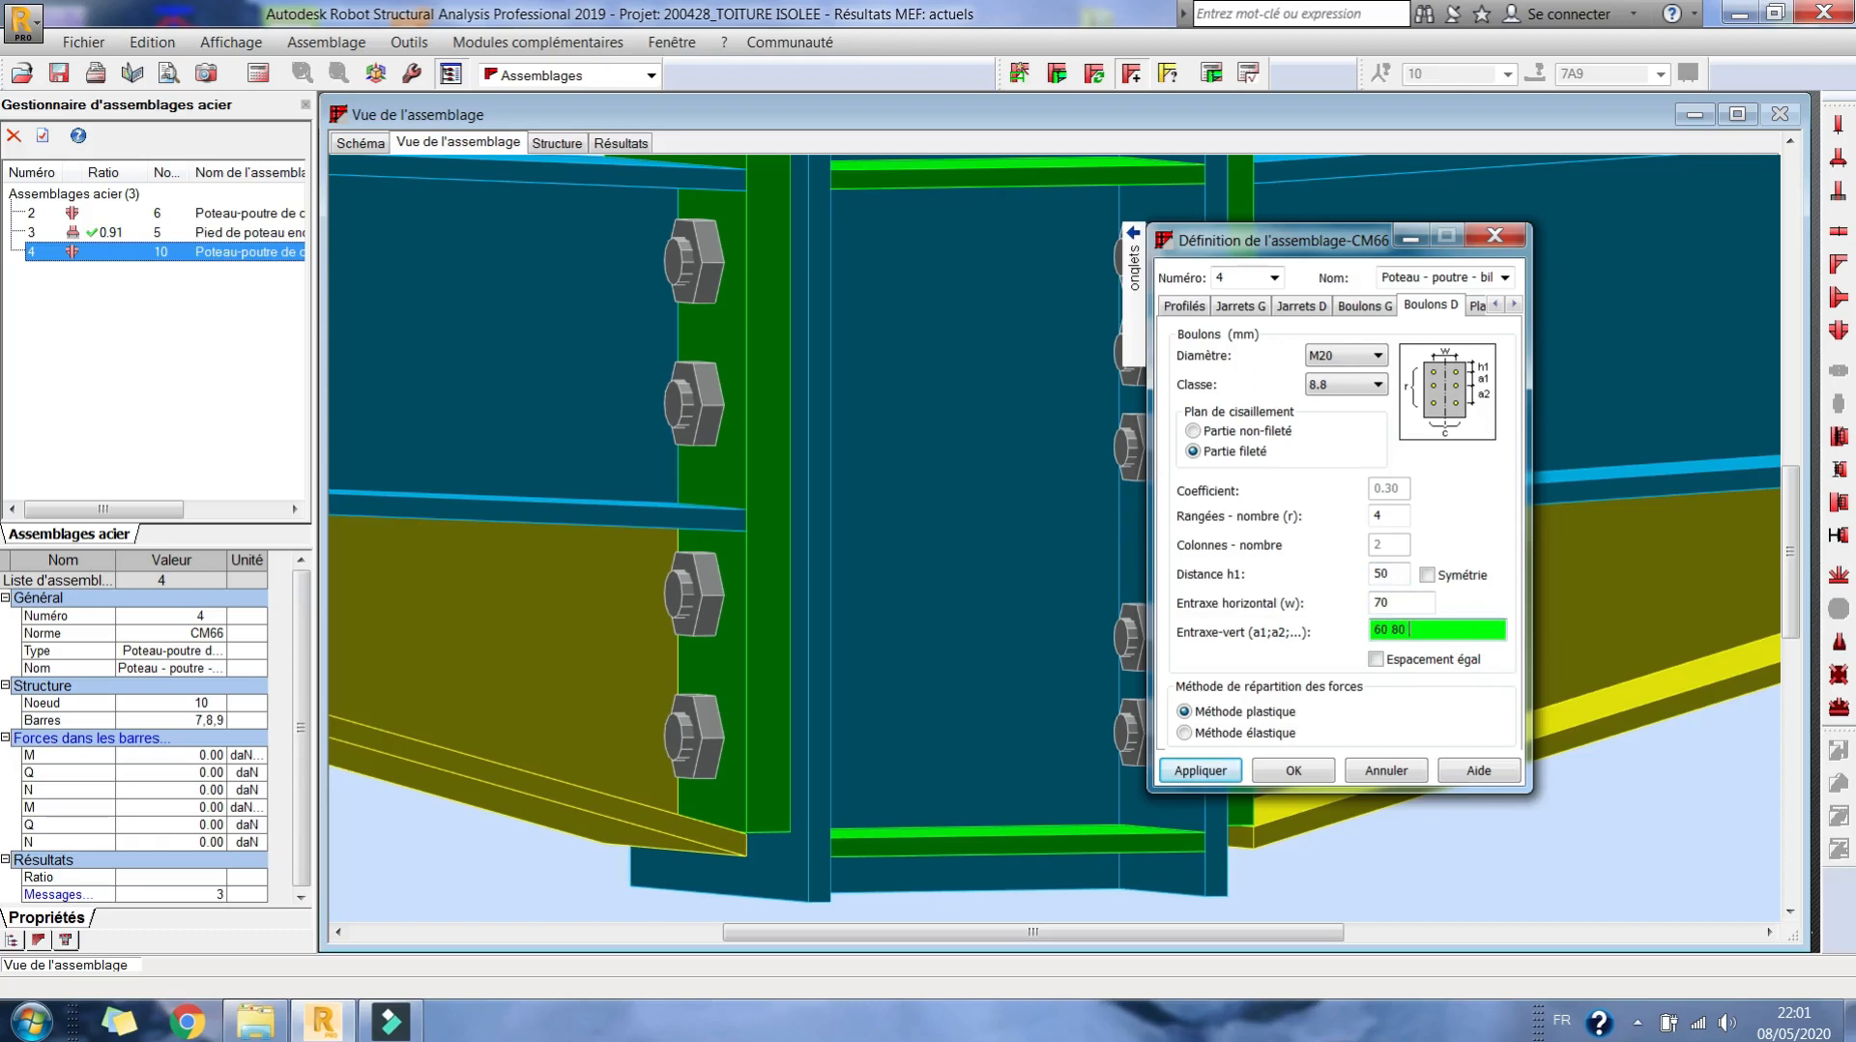
left_click(1220, 772)
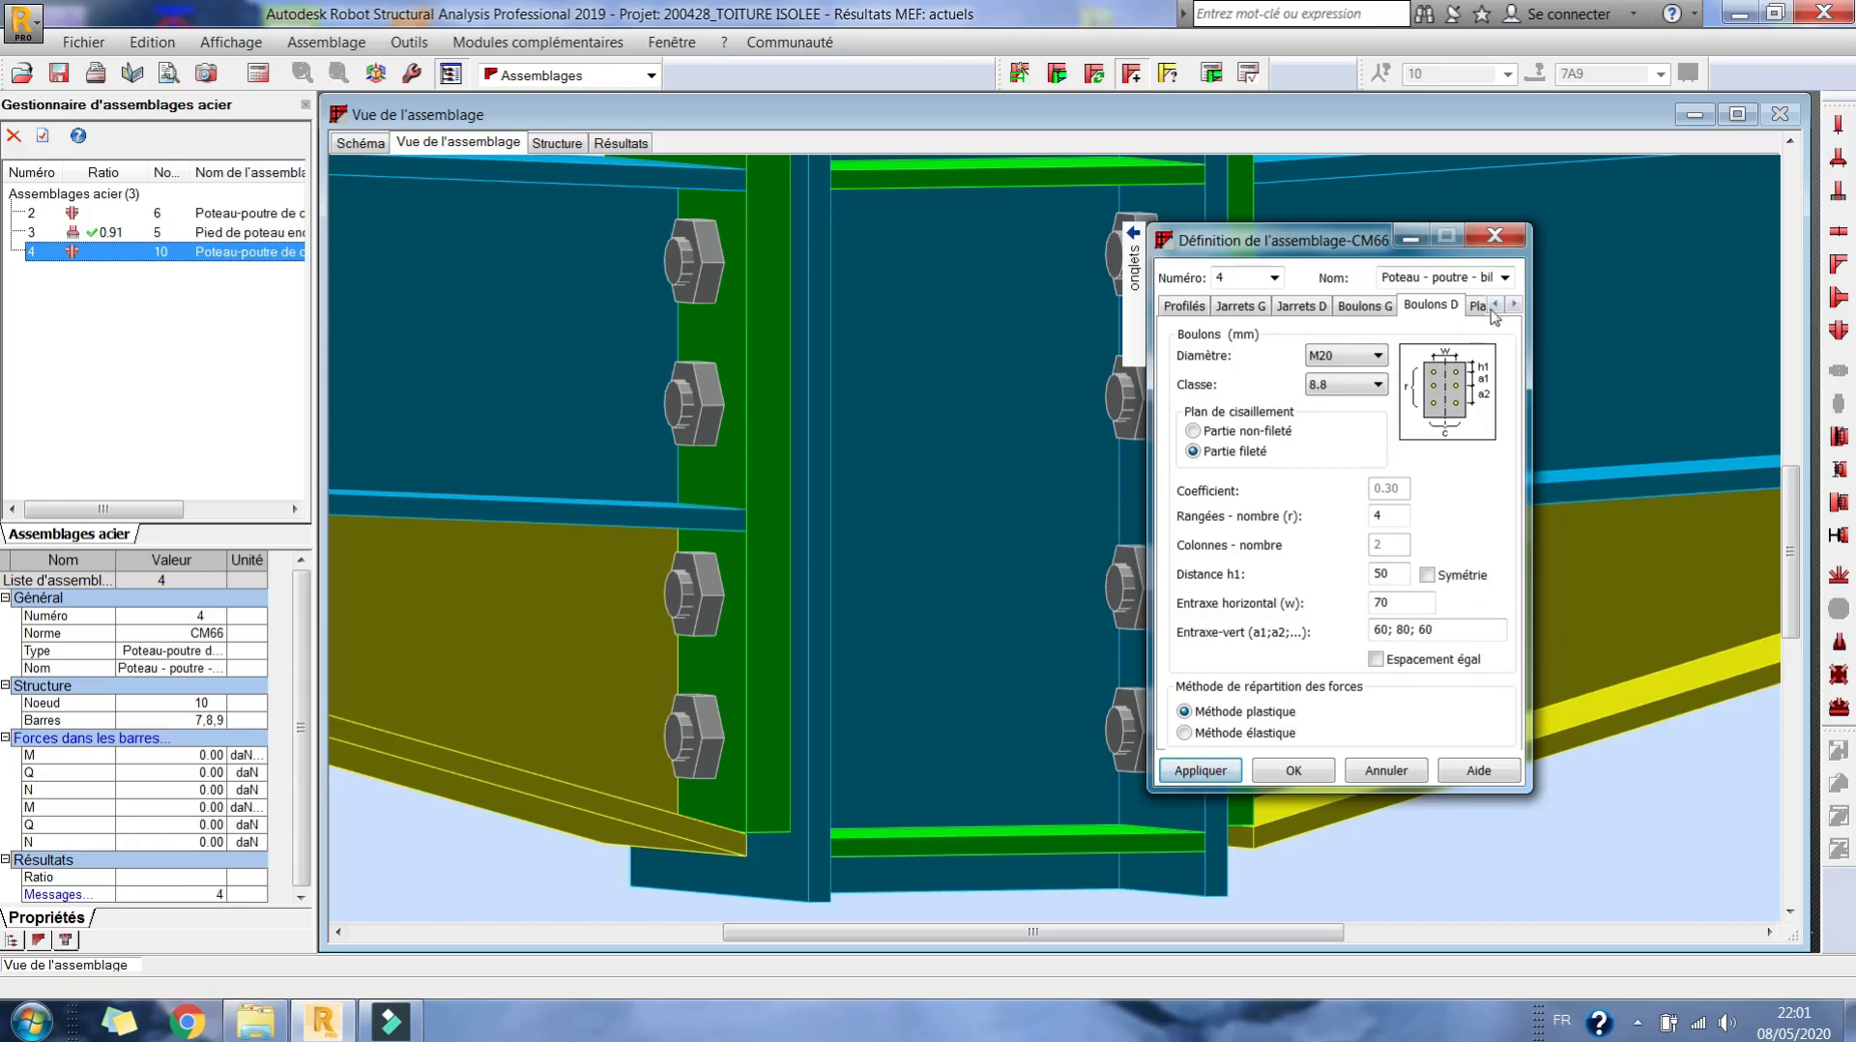
scroll(738, 477, "down", 3)
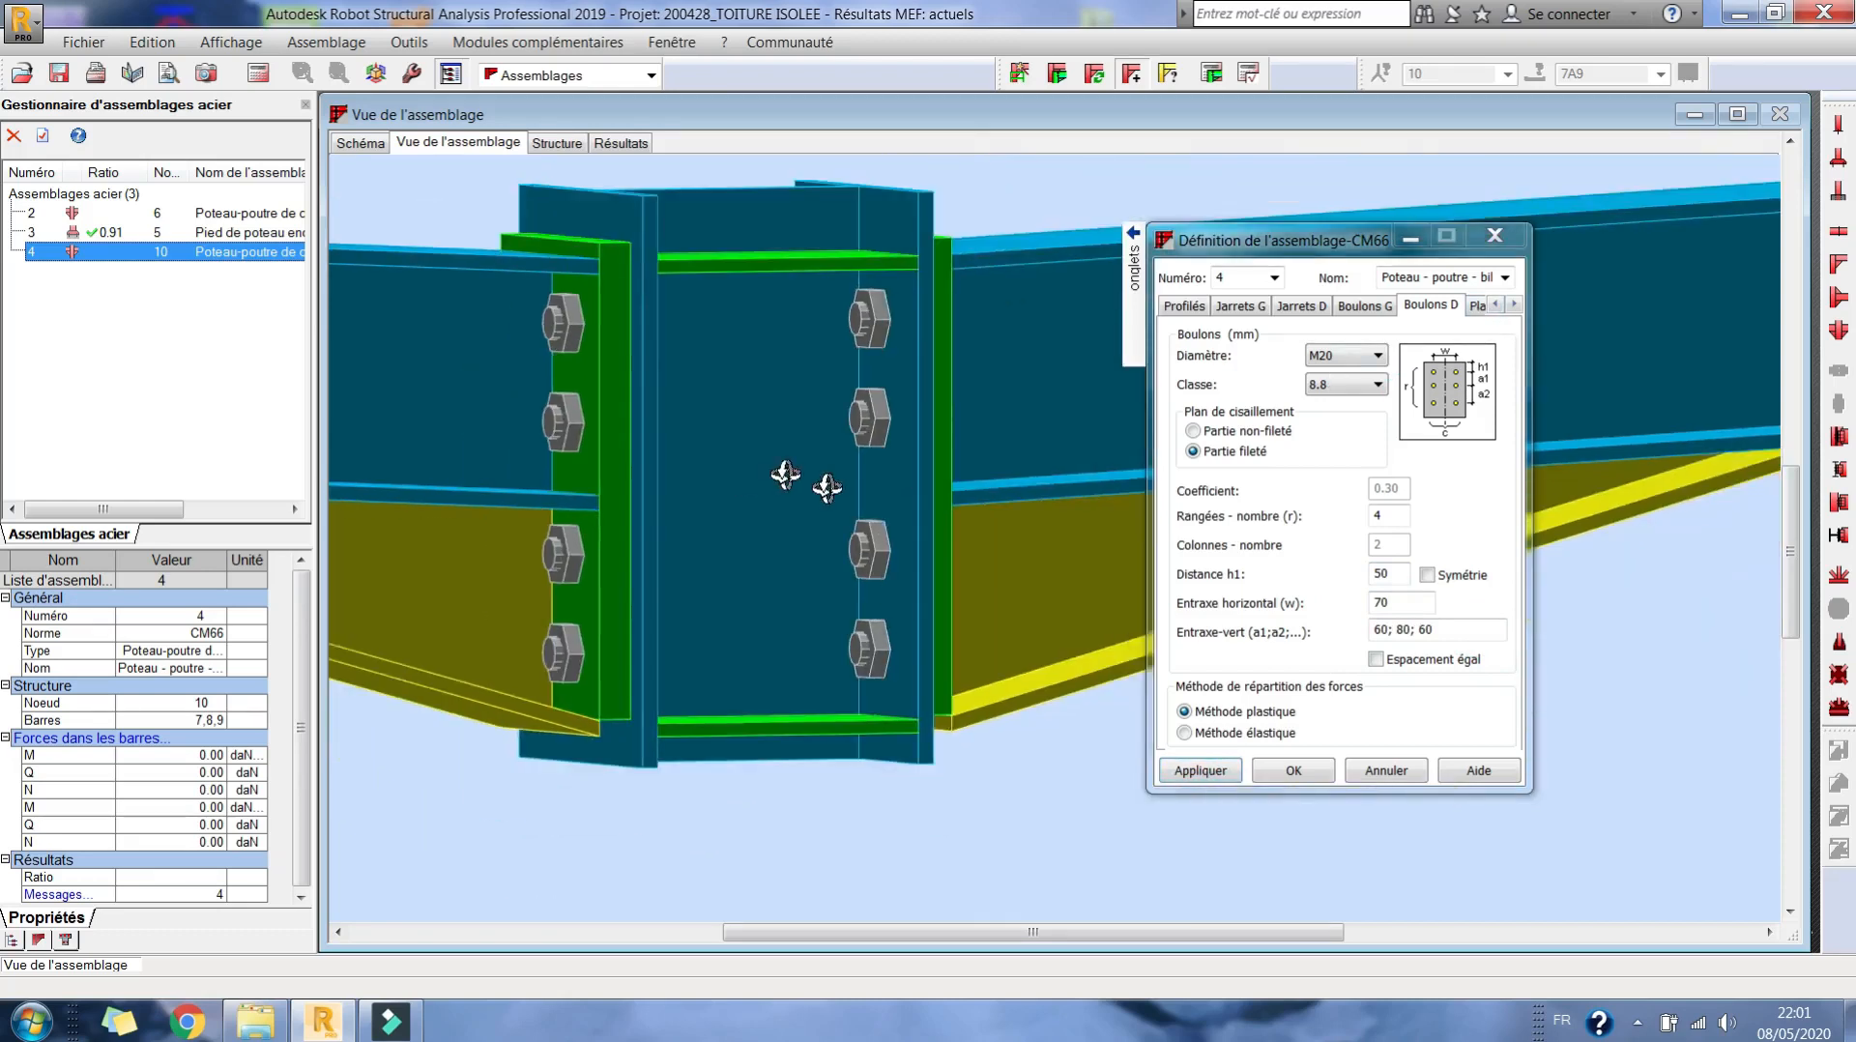
- Apply the left end plate (Platines G) with a lower segment length of 10 mm
mouse_move(1126, 328)
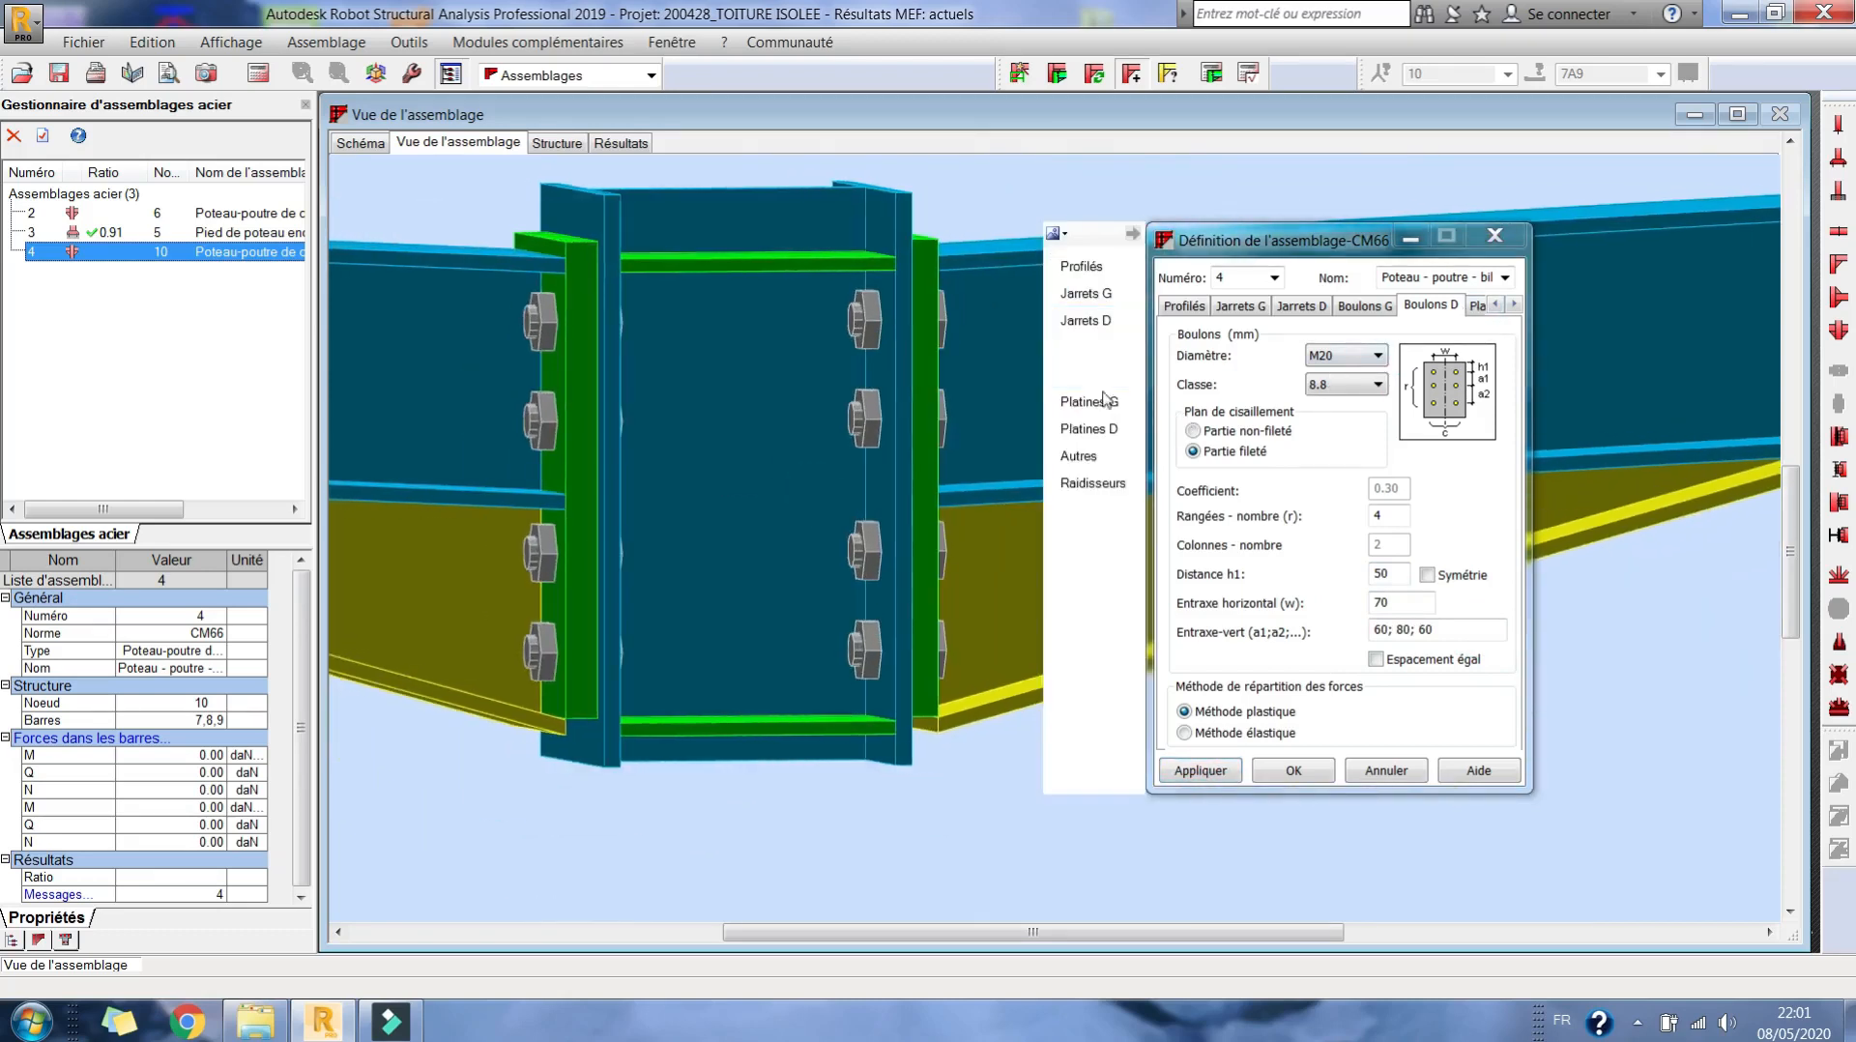
left_click(1089, 401)
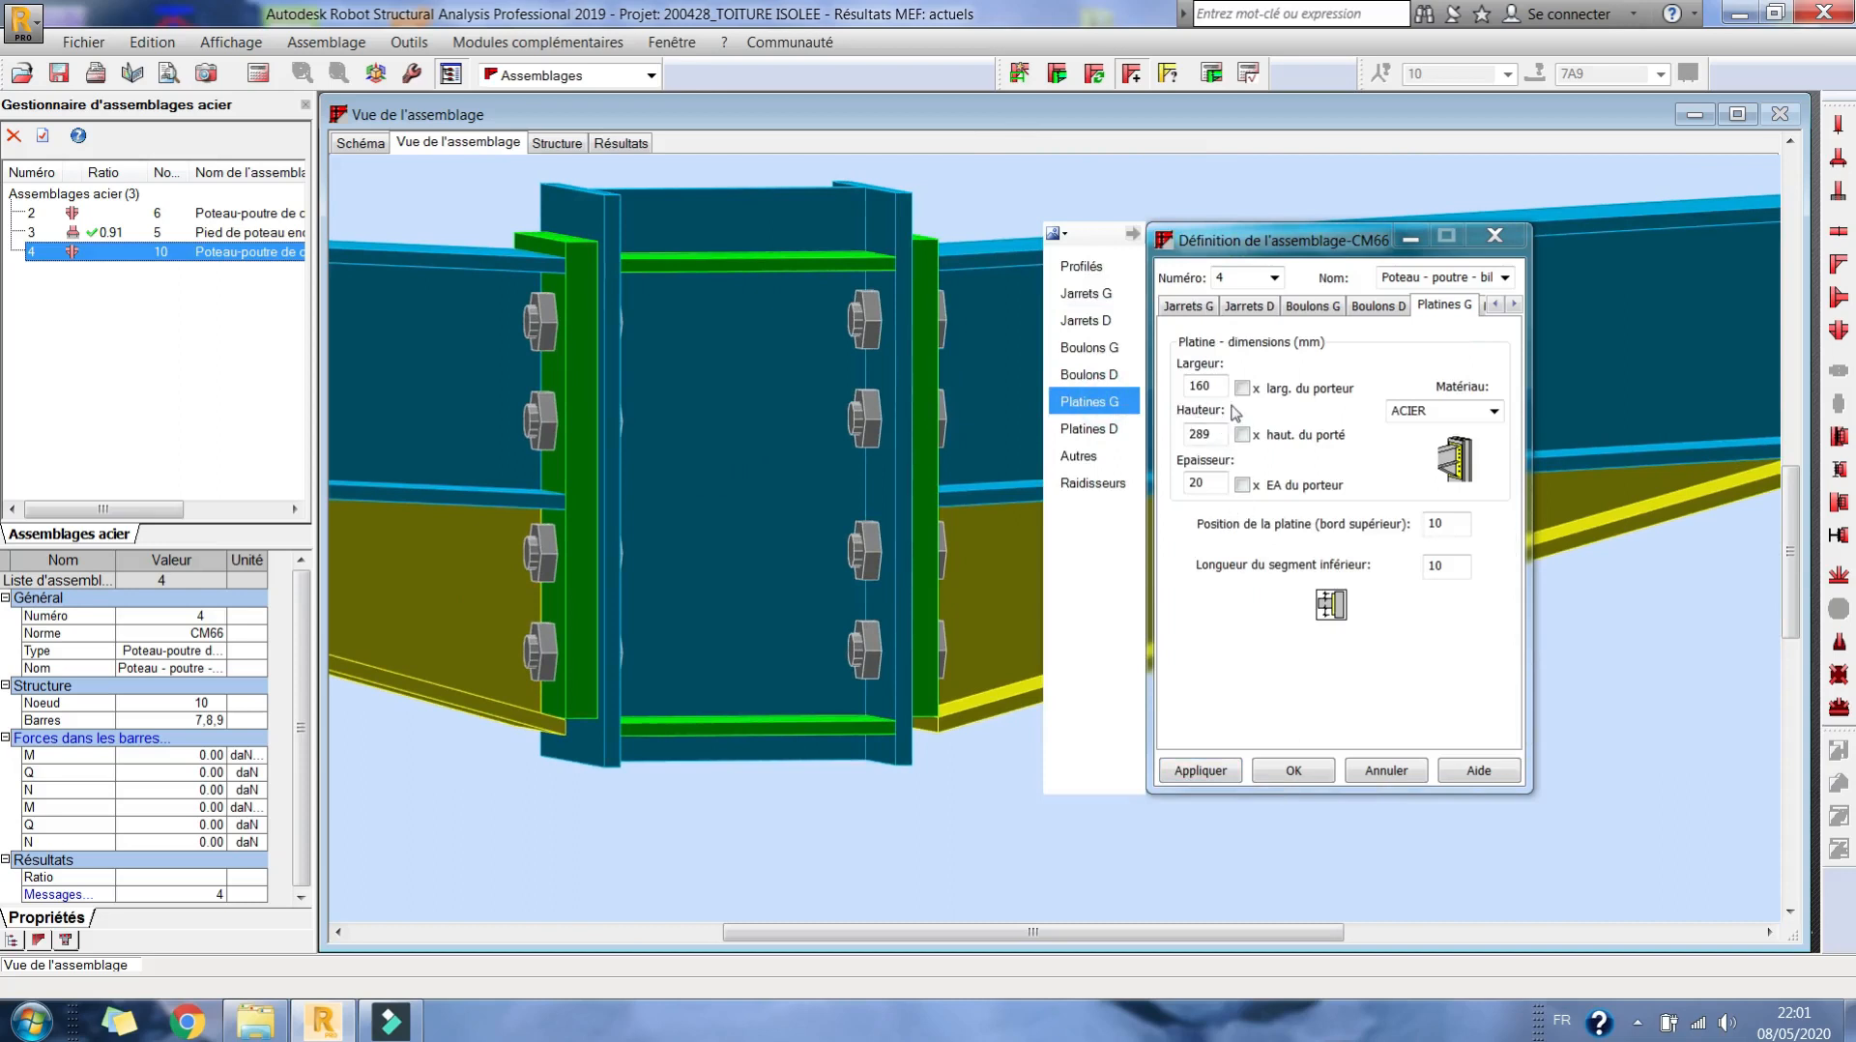
left_click(1447, 571)
left_click(1209, 771)
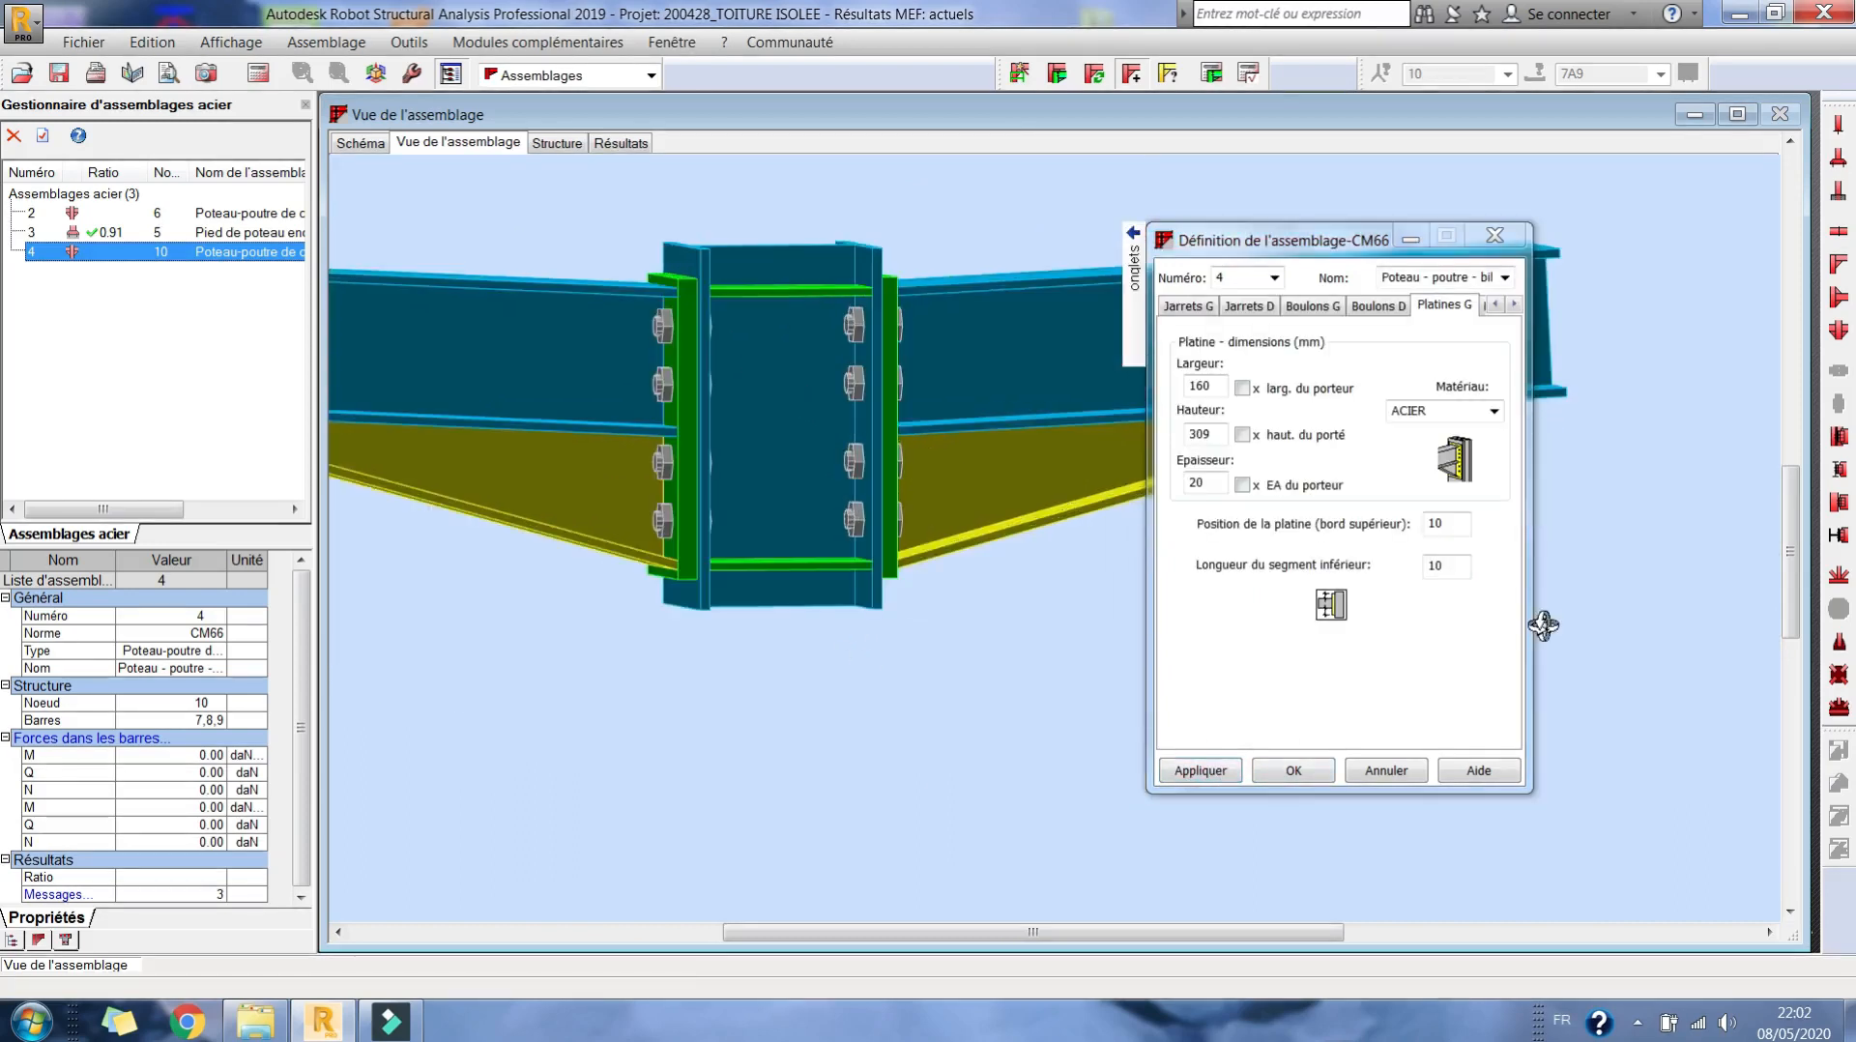
- Set the left end plate's material to ACIER E28 and apply it with 20 mm thickness and a 10 mm lower segment
left_click(1445, 528)
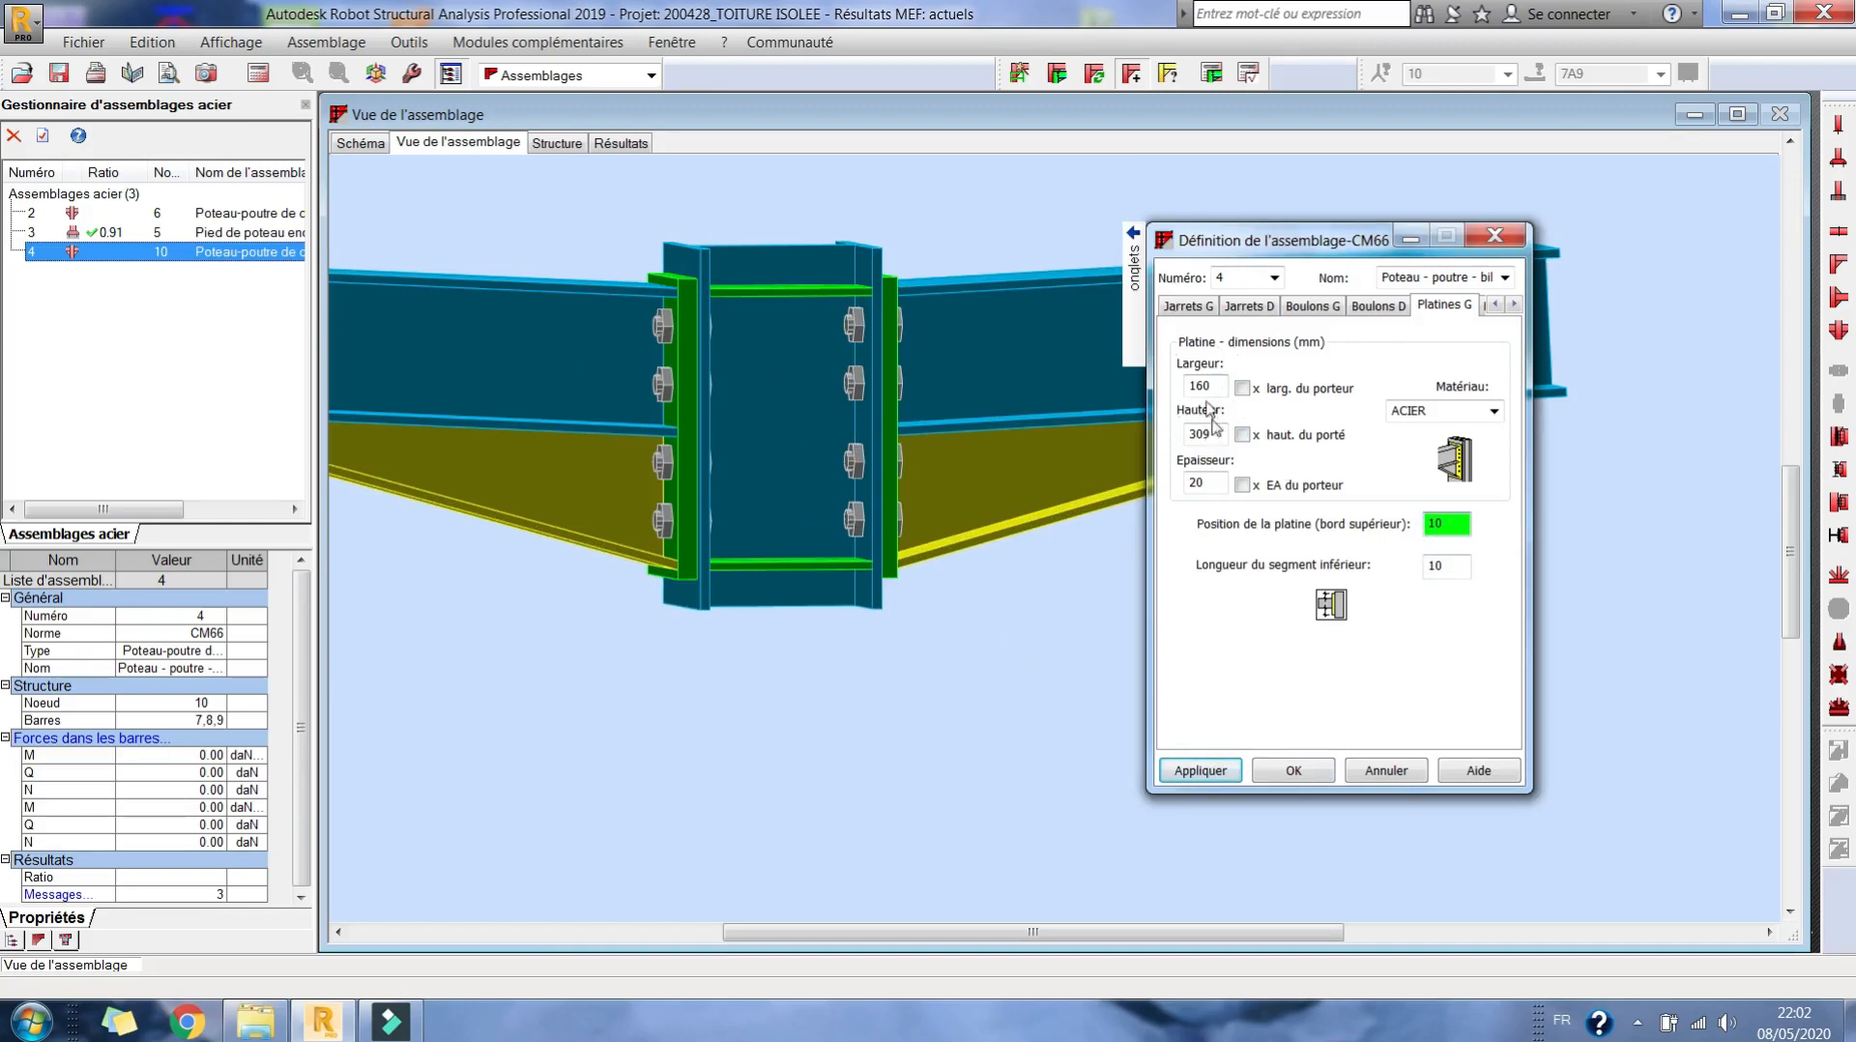
double_click(1218, 481)
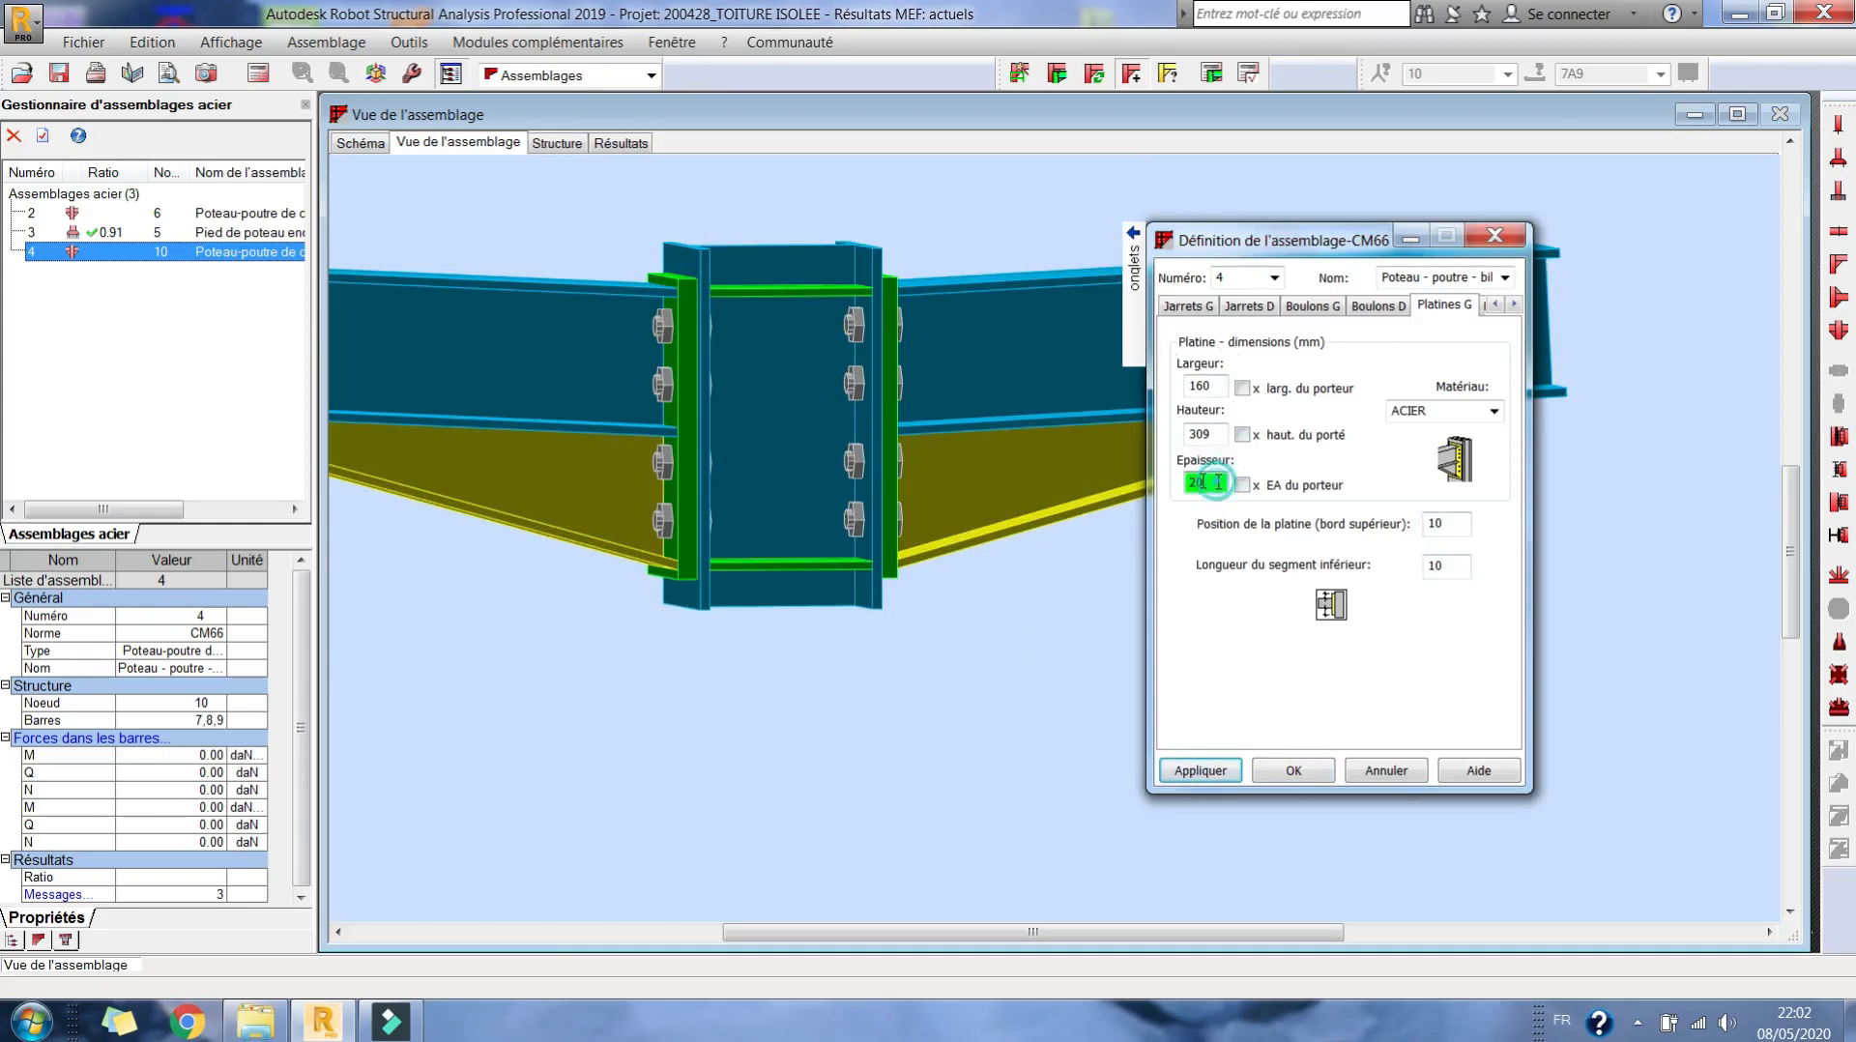
left_click(1494, 412)
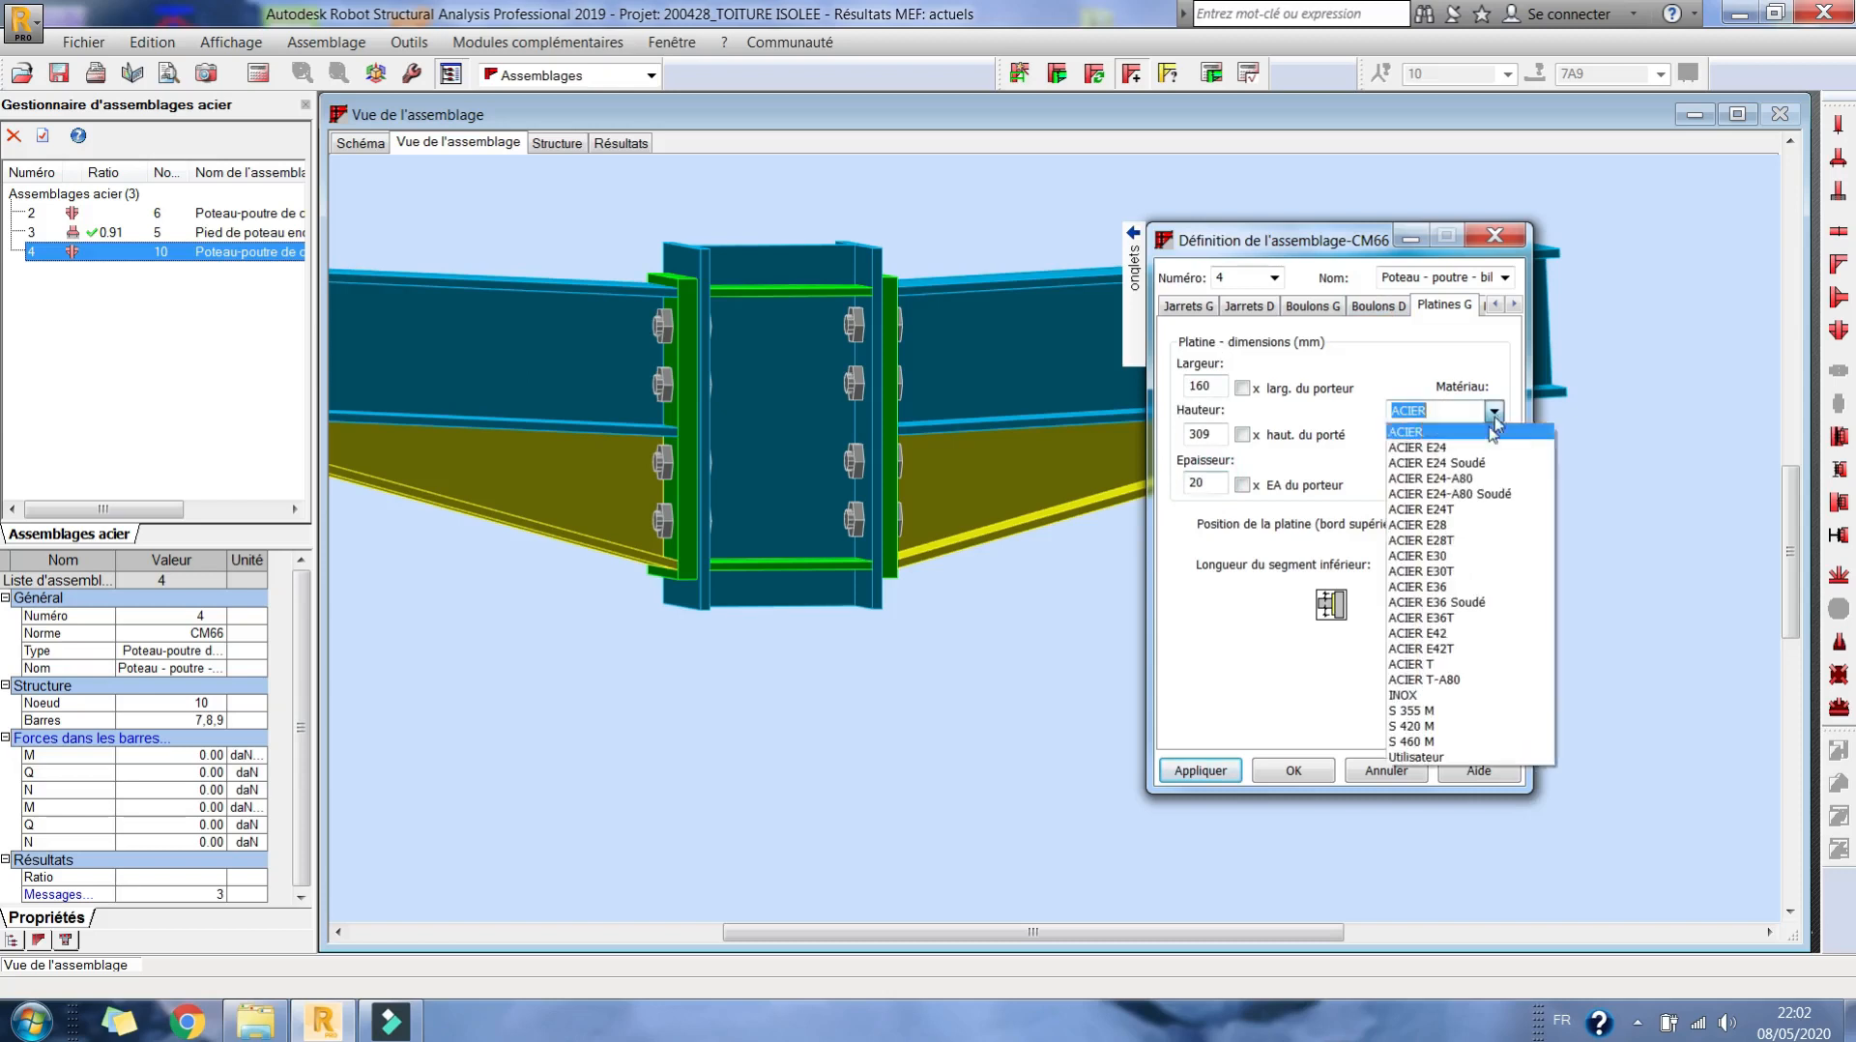
left_click(1455, 526)
left_click(1208, 771)
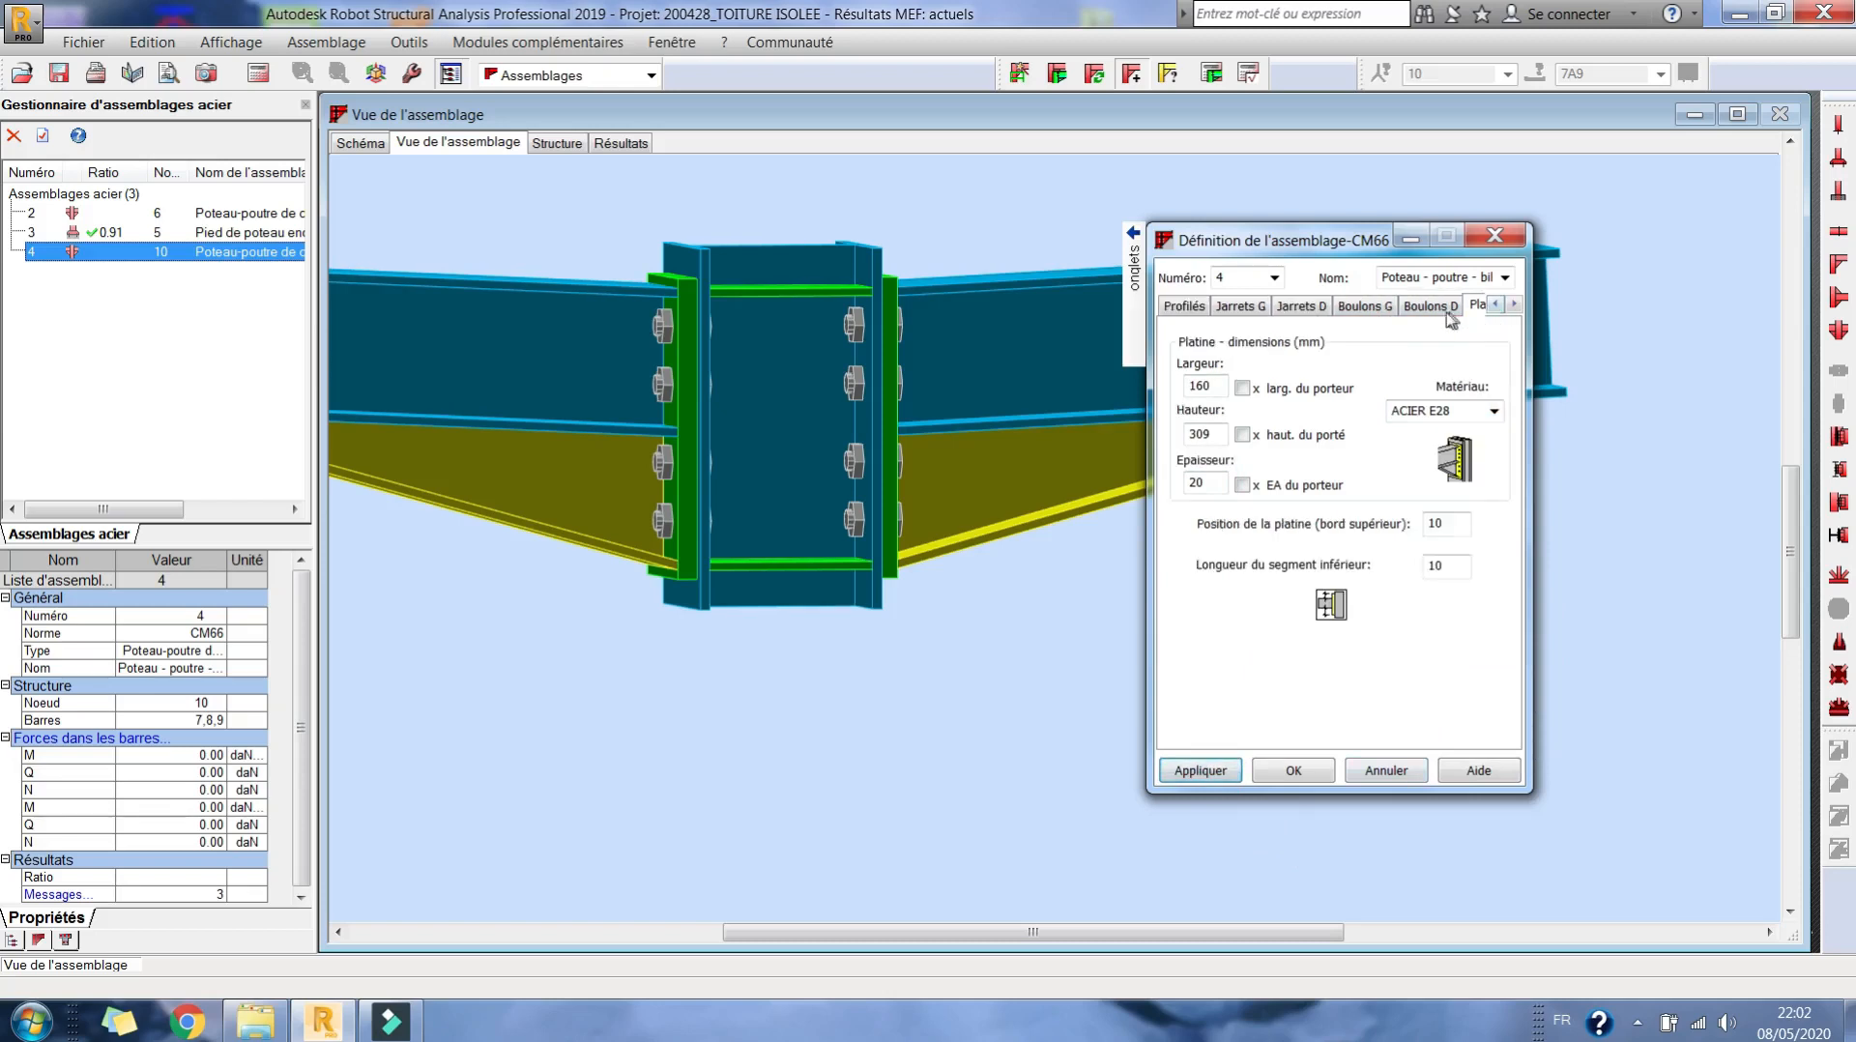
left_click(1450, 558)
left_click(1235, 770)
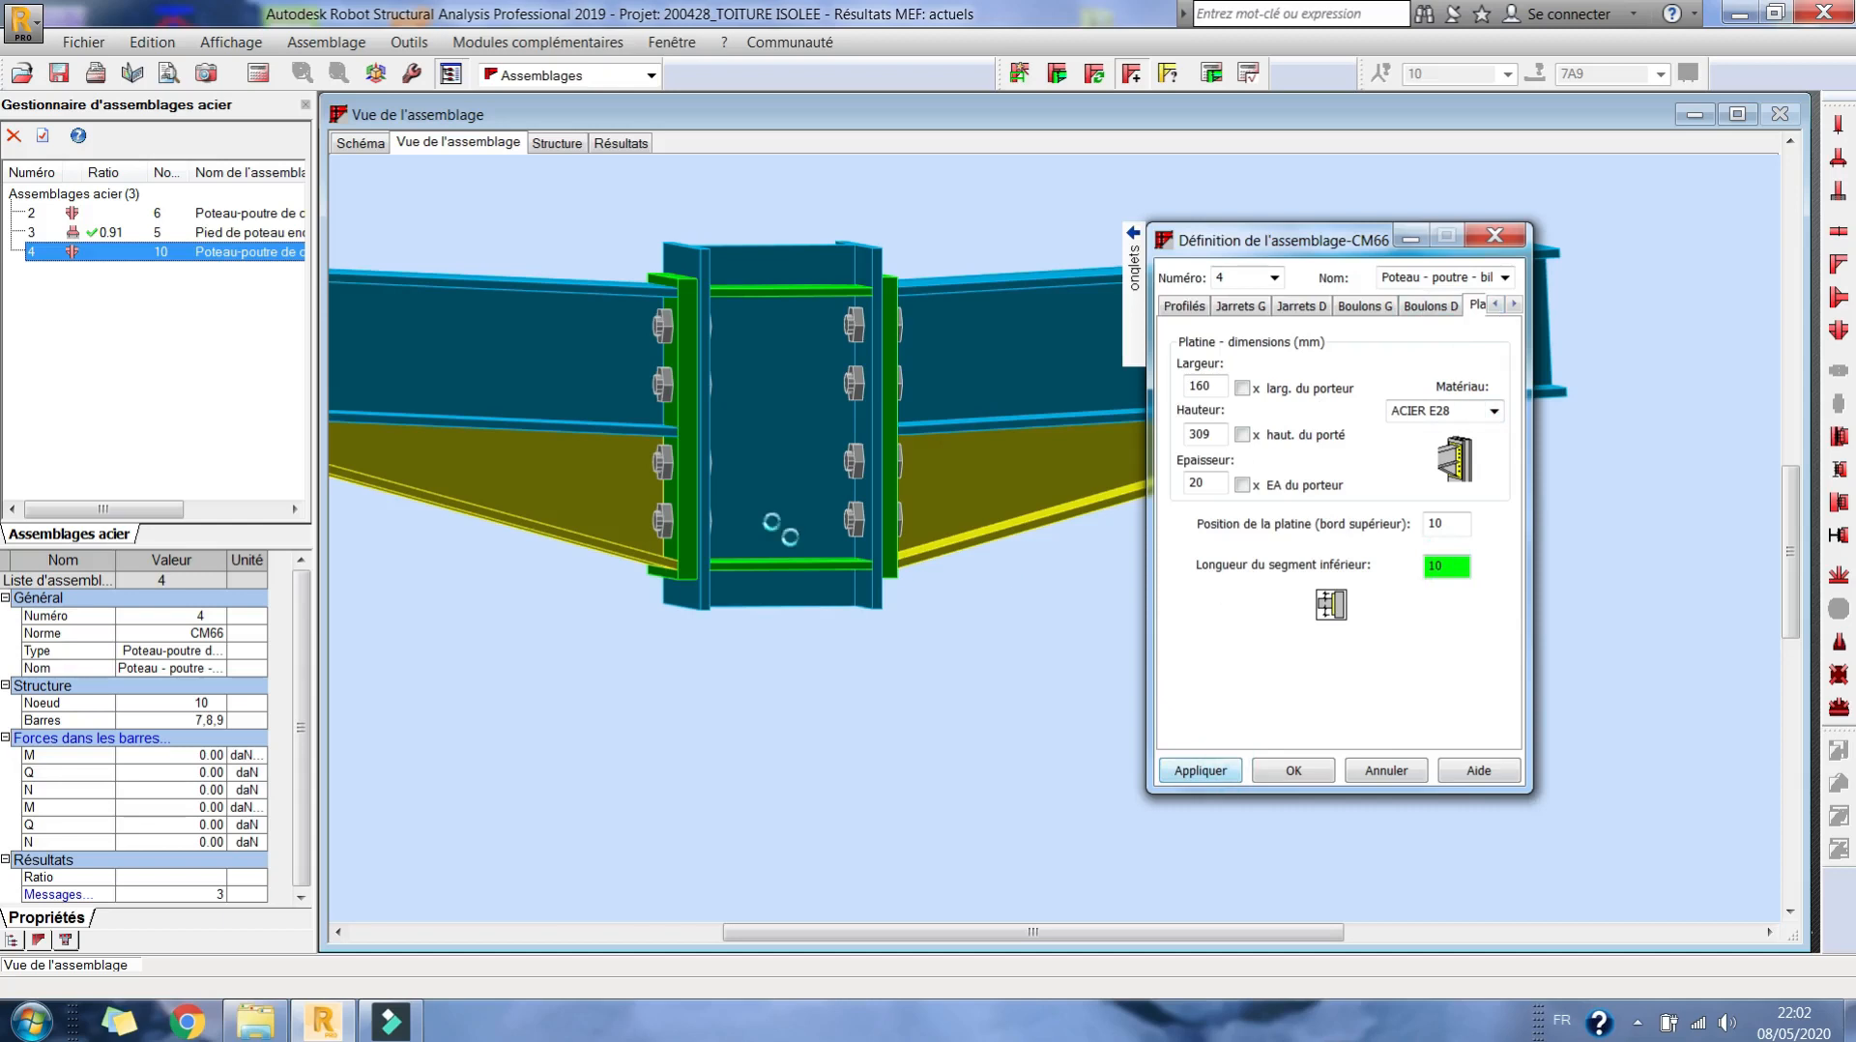
mouse_move(890, 415)
left_mouse_down()
mouse_move(816, 443)
mouse_move(894, 424)
left_mouse_up()
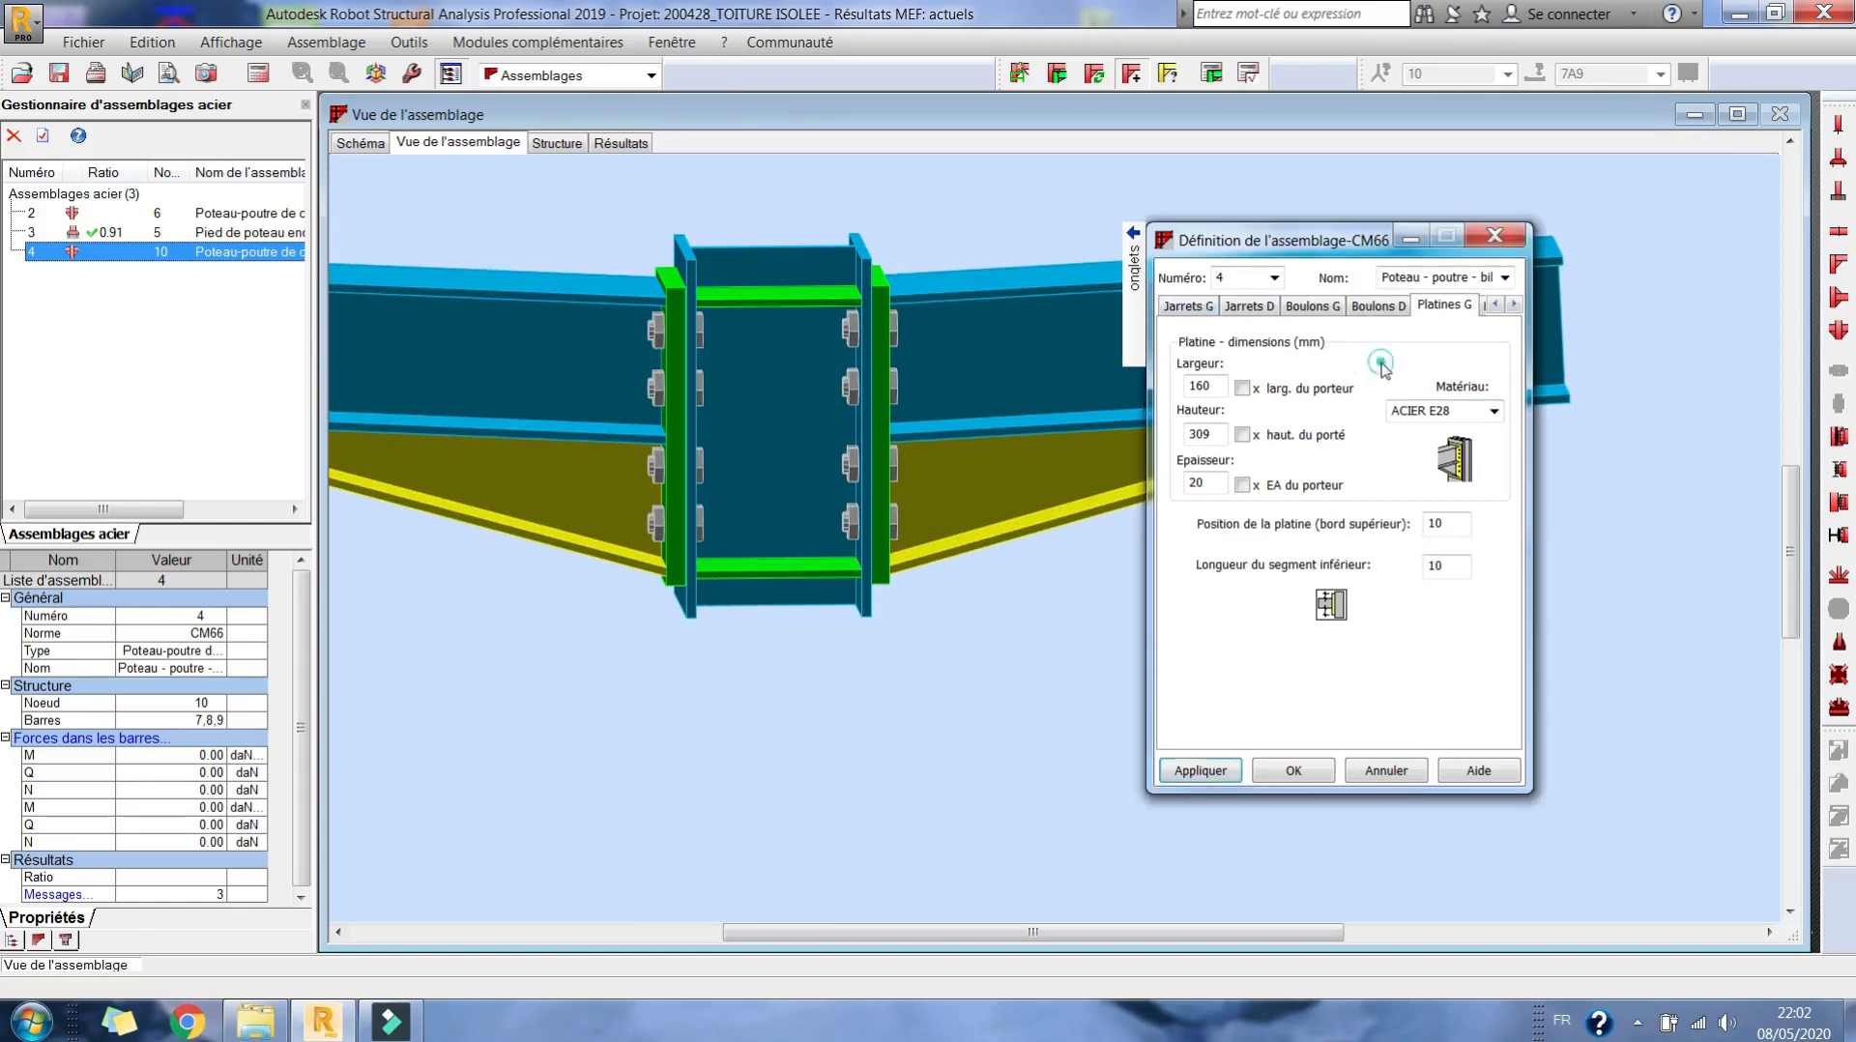
- Apply the right end plate (Platines D) in ACIER with its existing dimensions
mouse_move(1112, 290)
left_click(1091, 429)
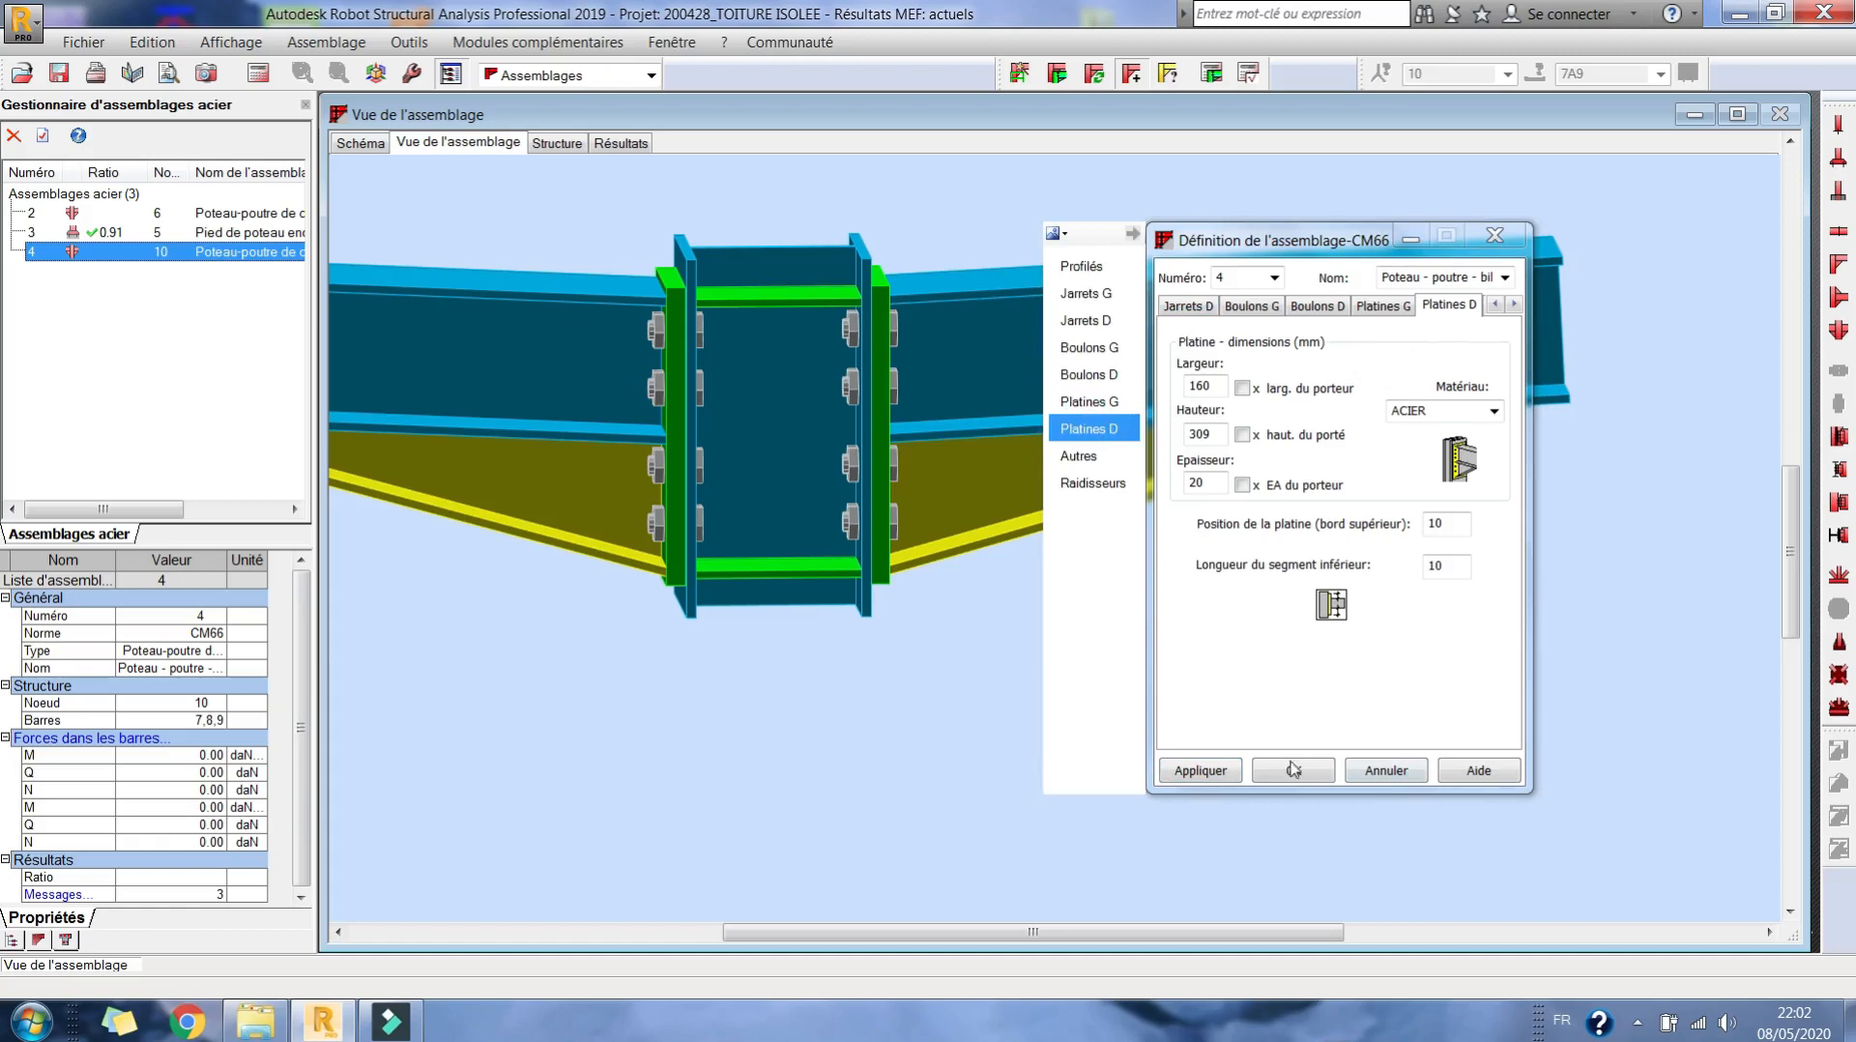
left_click(1196, 775)
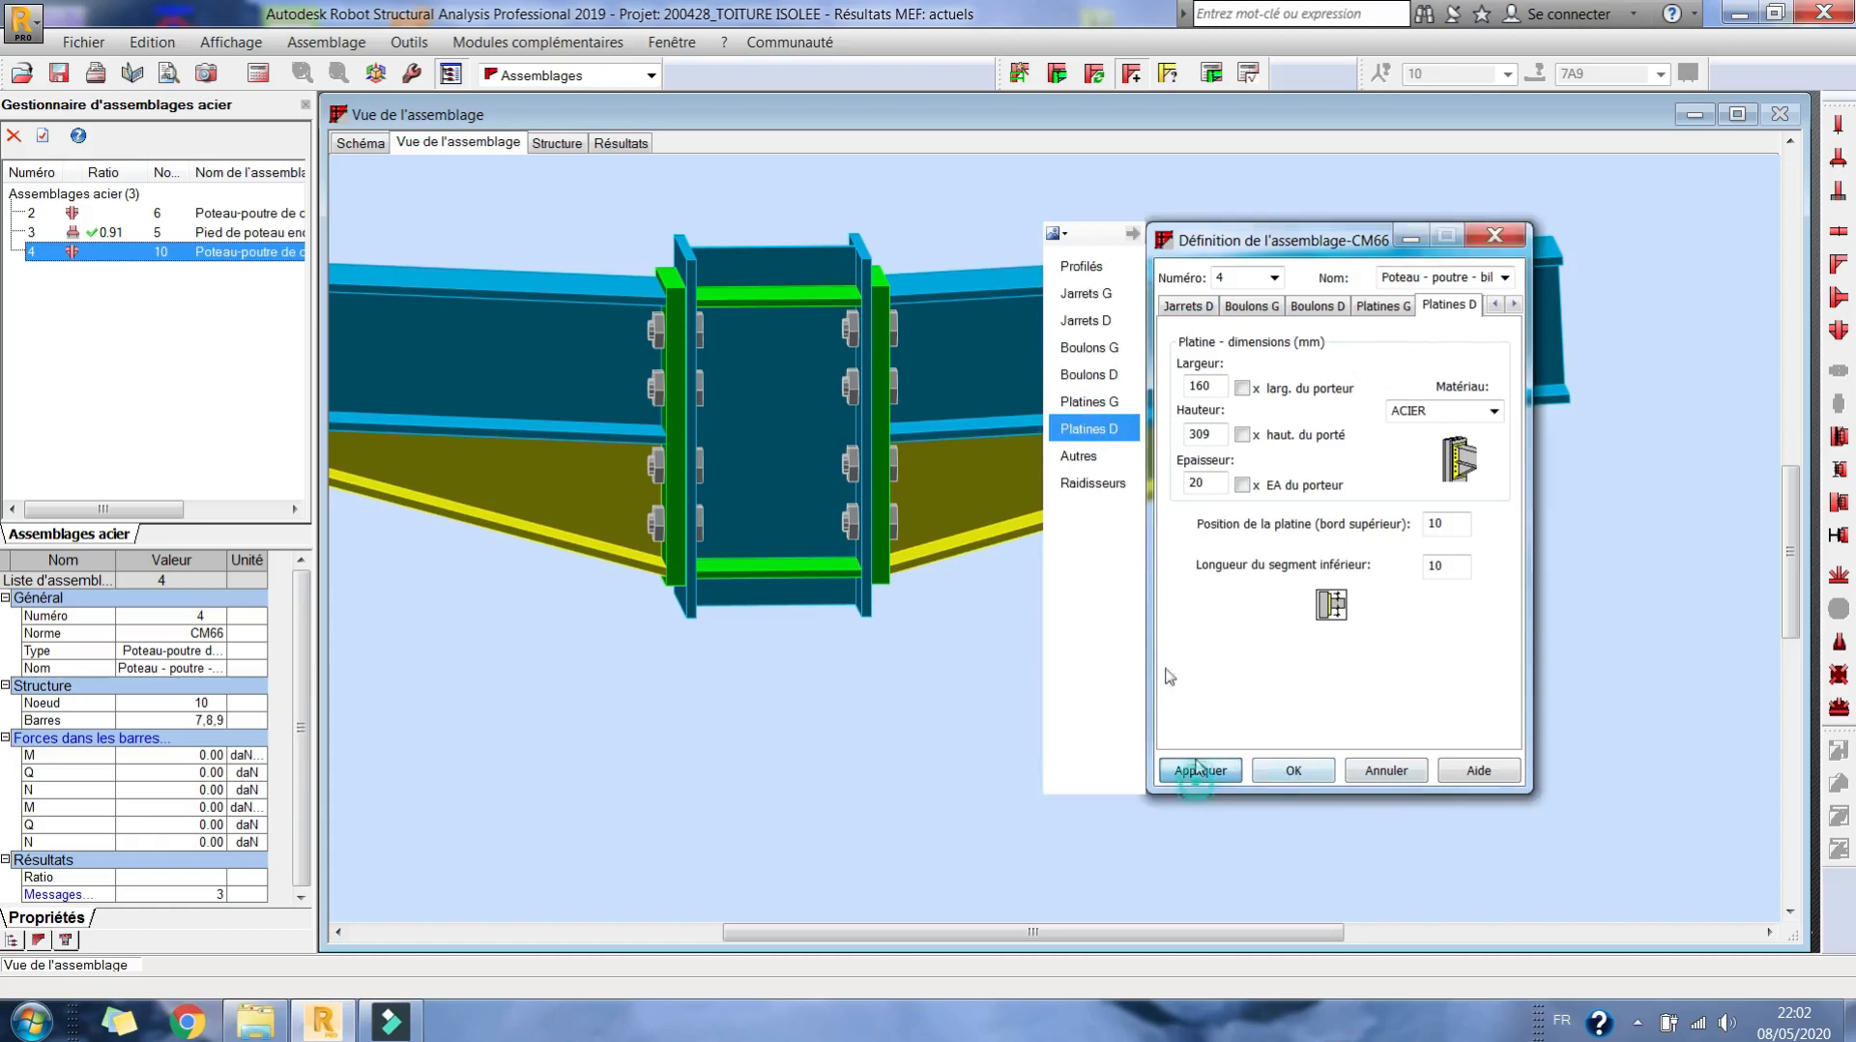
- Check the weld and stiffener settings of the connection and accept its definition
left_click(1121, 456)
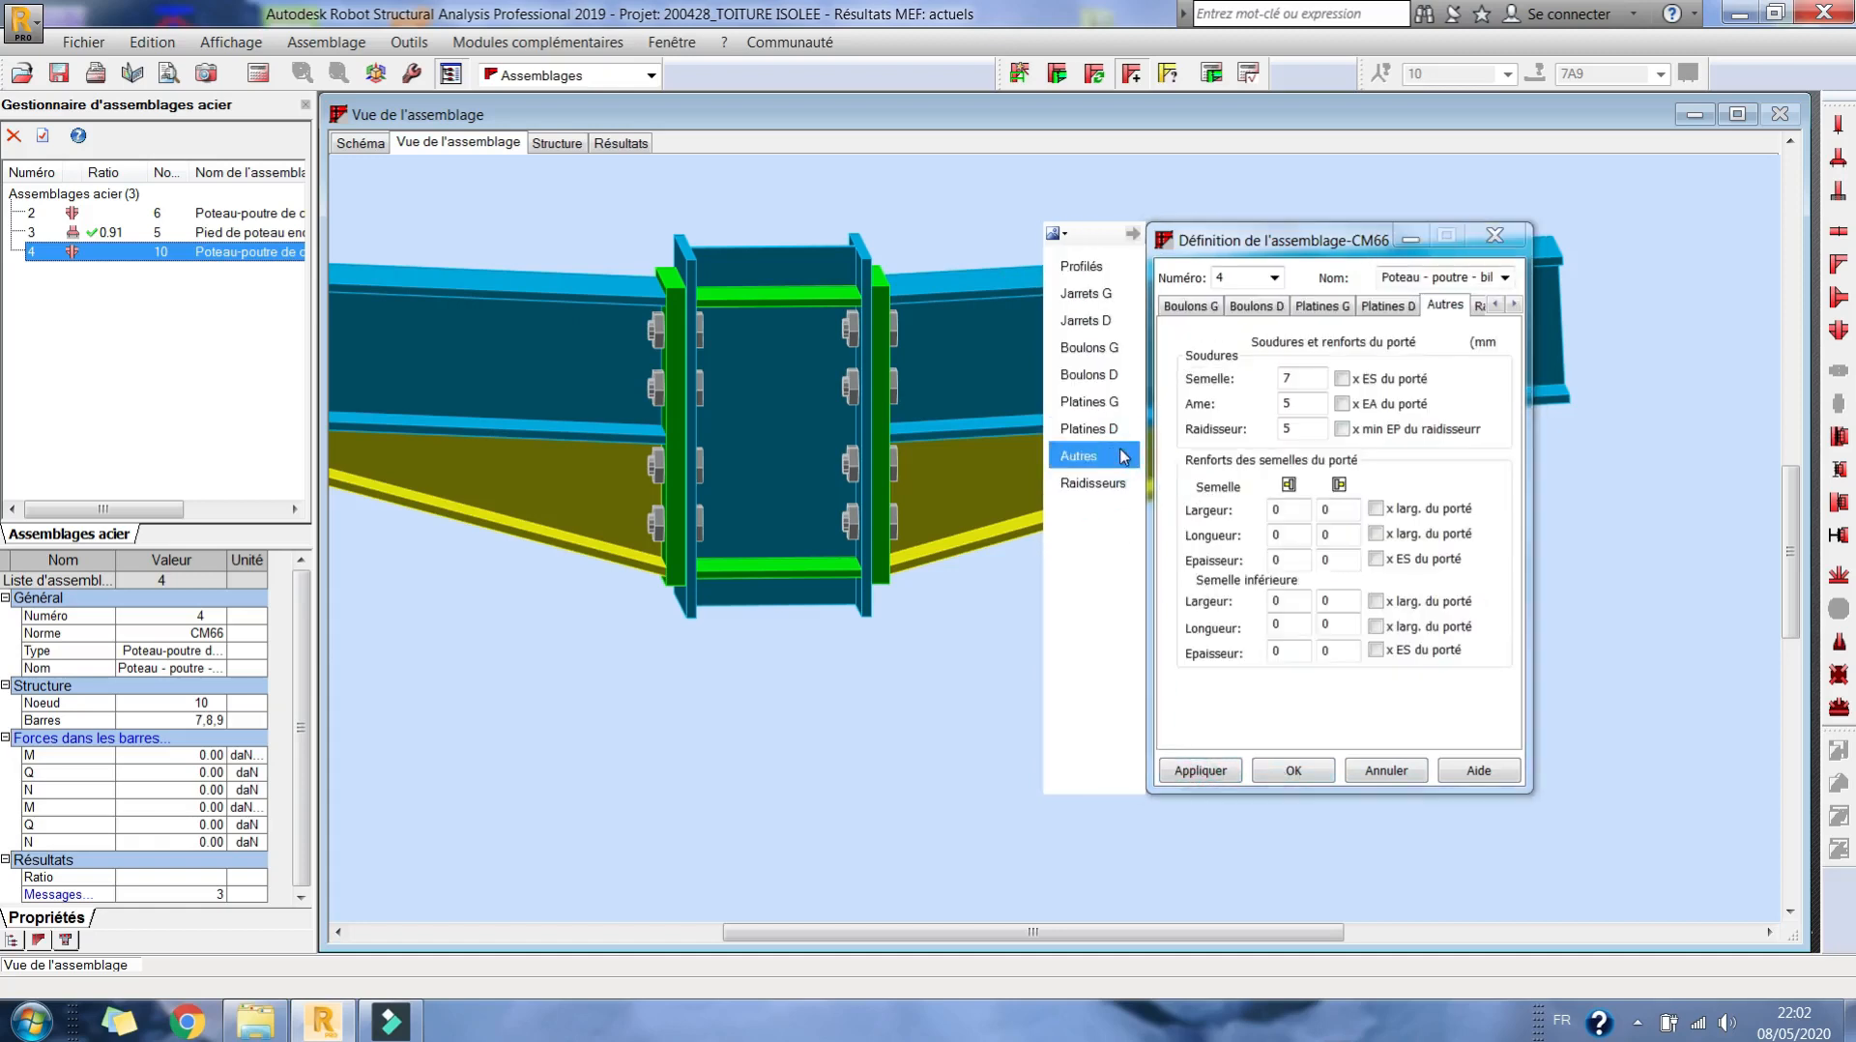
left_click(1115, 482)
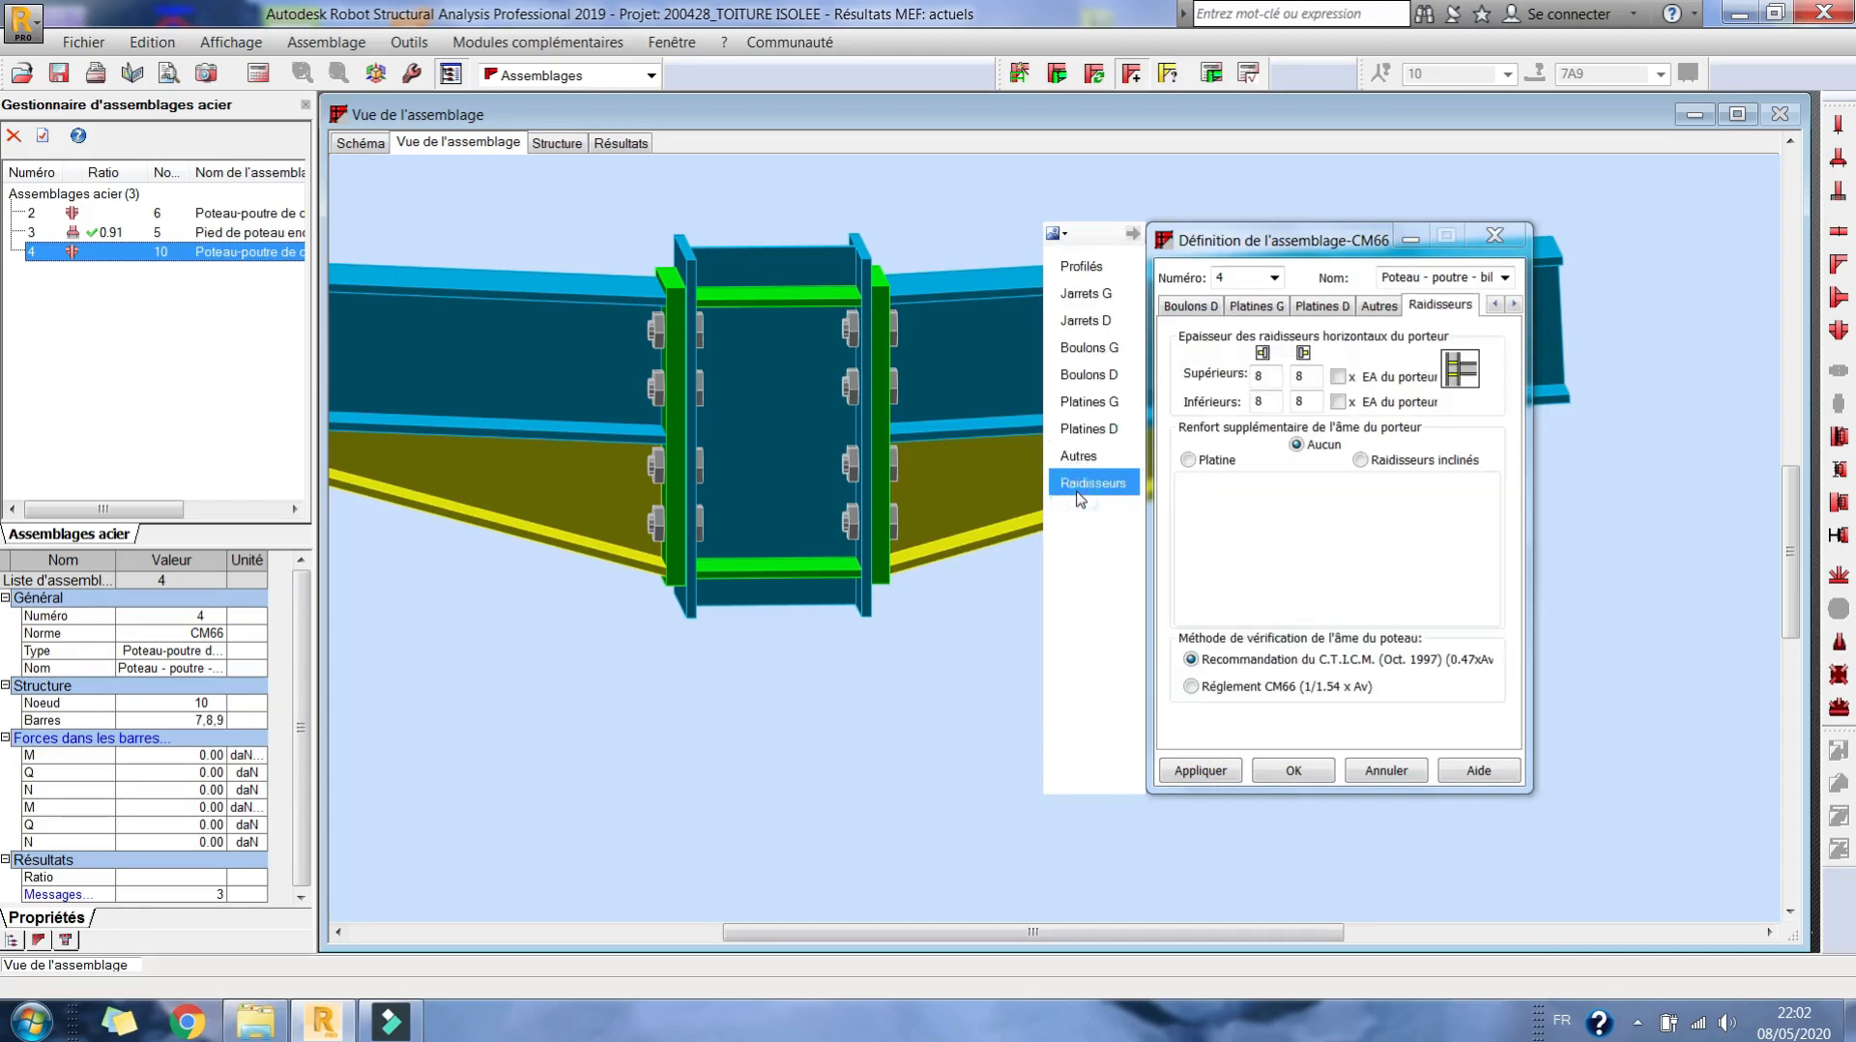
left_click(1293, 771)
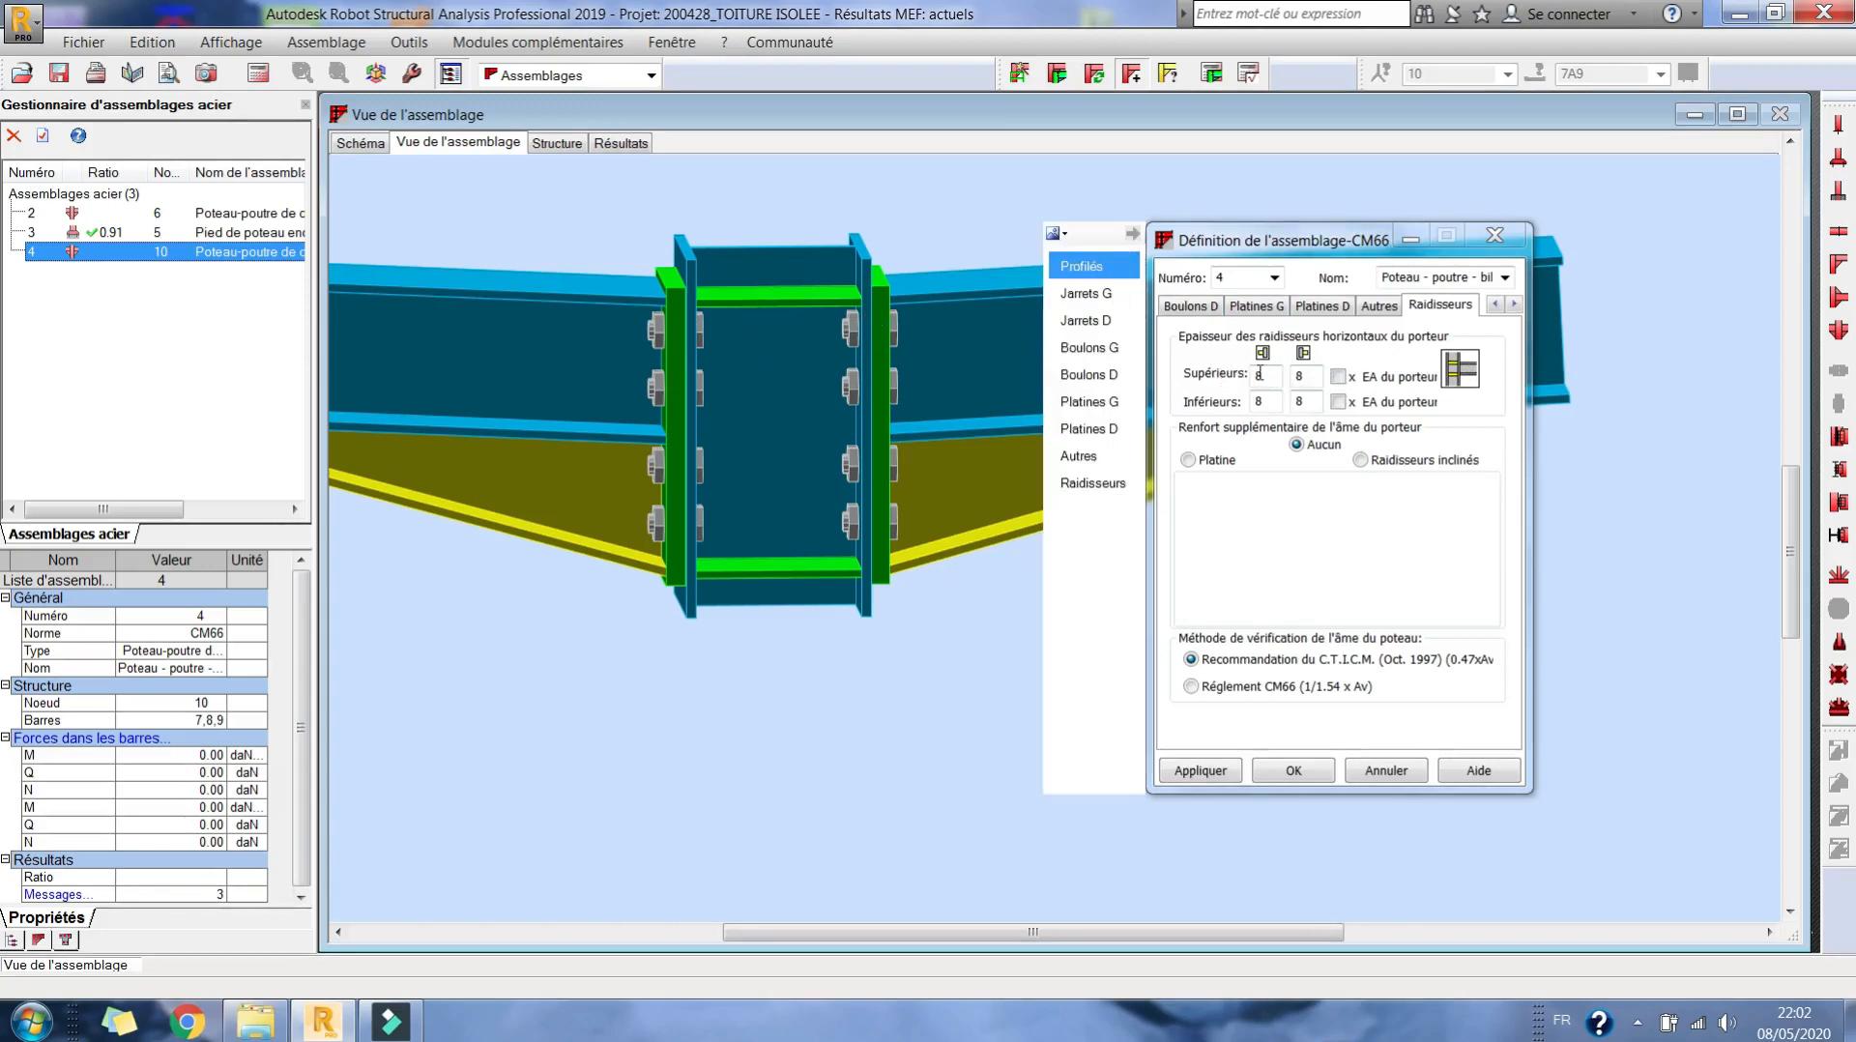
left_click(1294, 771)
- Calculate the column-rafter connection at node 10 and inspect it in the 3D connection view
left_click(1211, 77)
left_click(1081, 693)
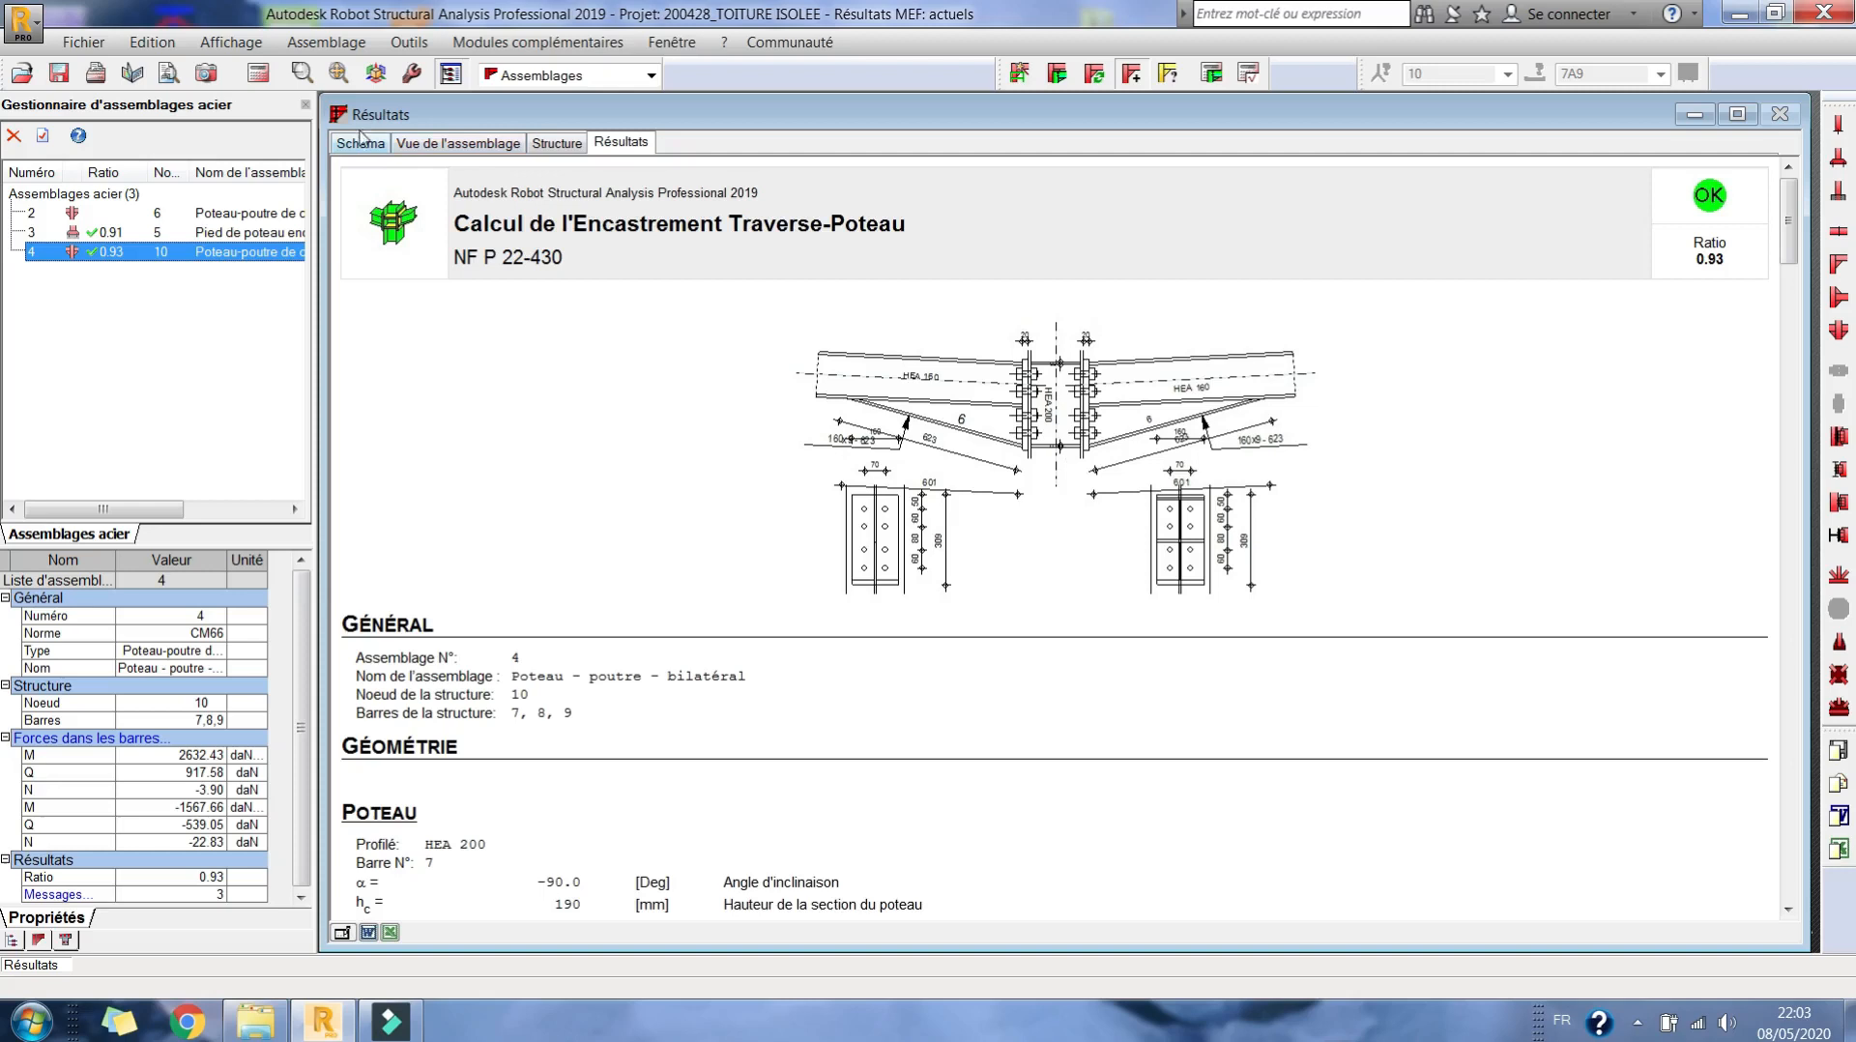
left_click(480, 147)
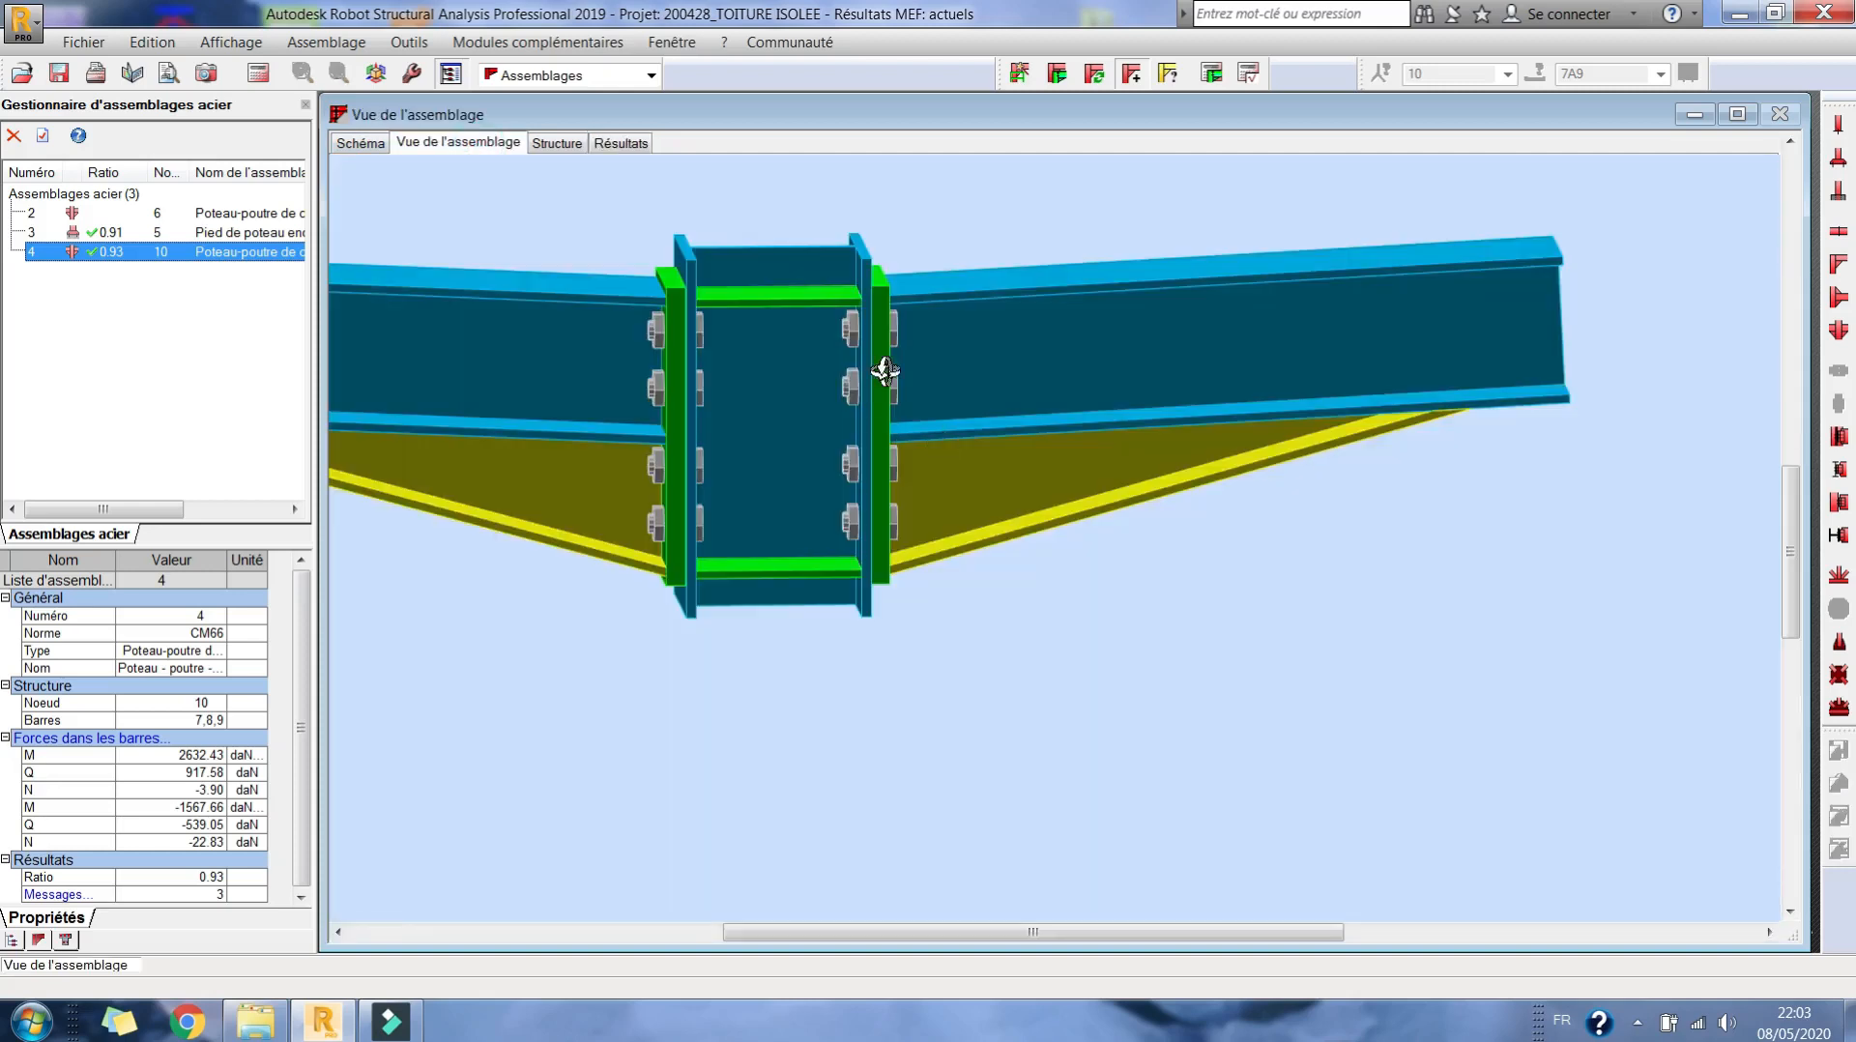
right_click(934, 237)
left_click(892, 355)
left_click_drag(891, 355, 926, 419)
- Delete connection 2, the column-rafter connection at node 6, from the connection list
left_click(133, 214)
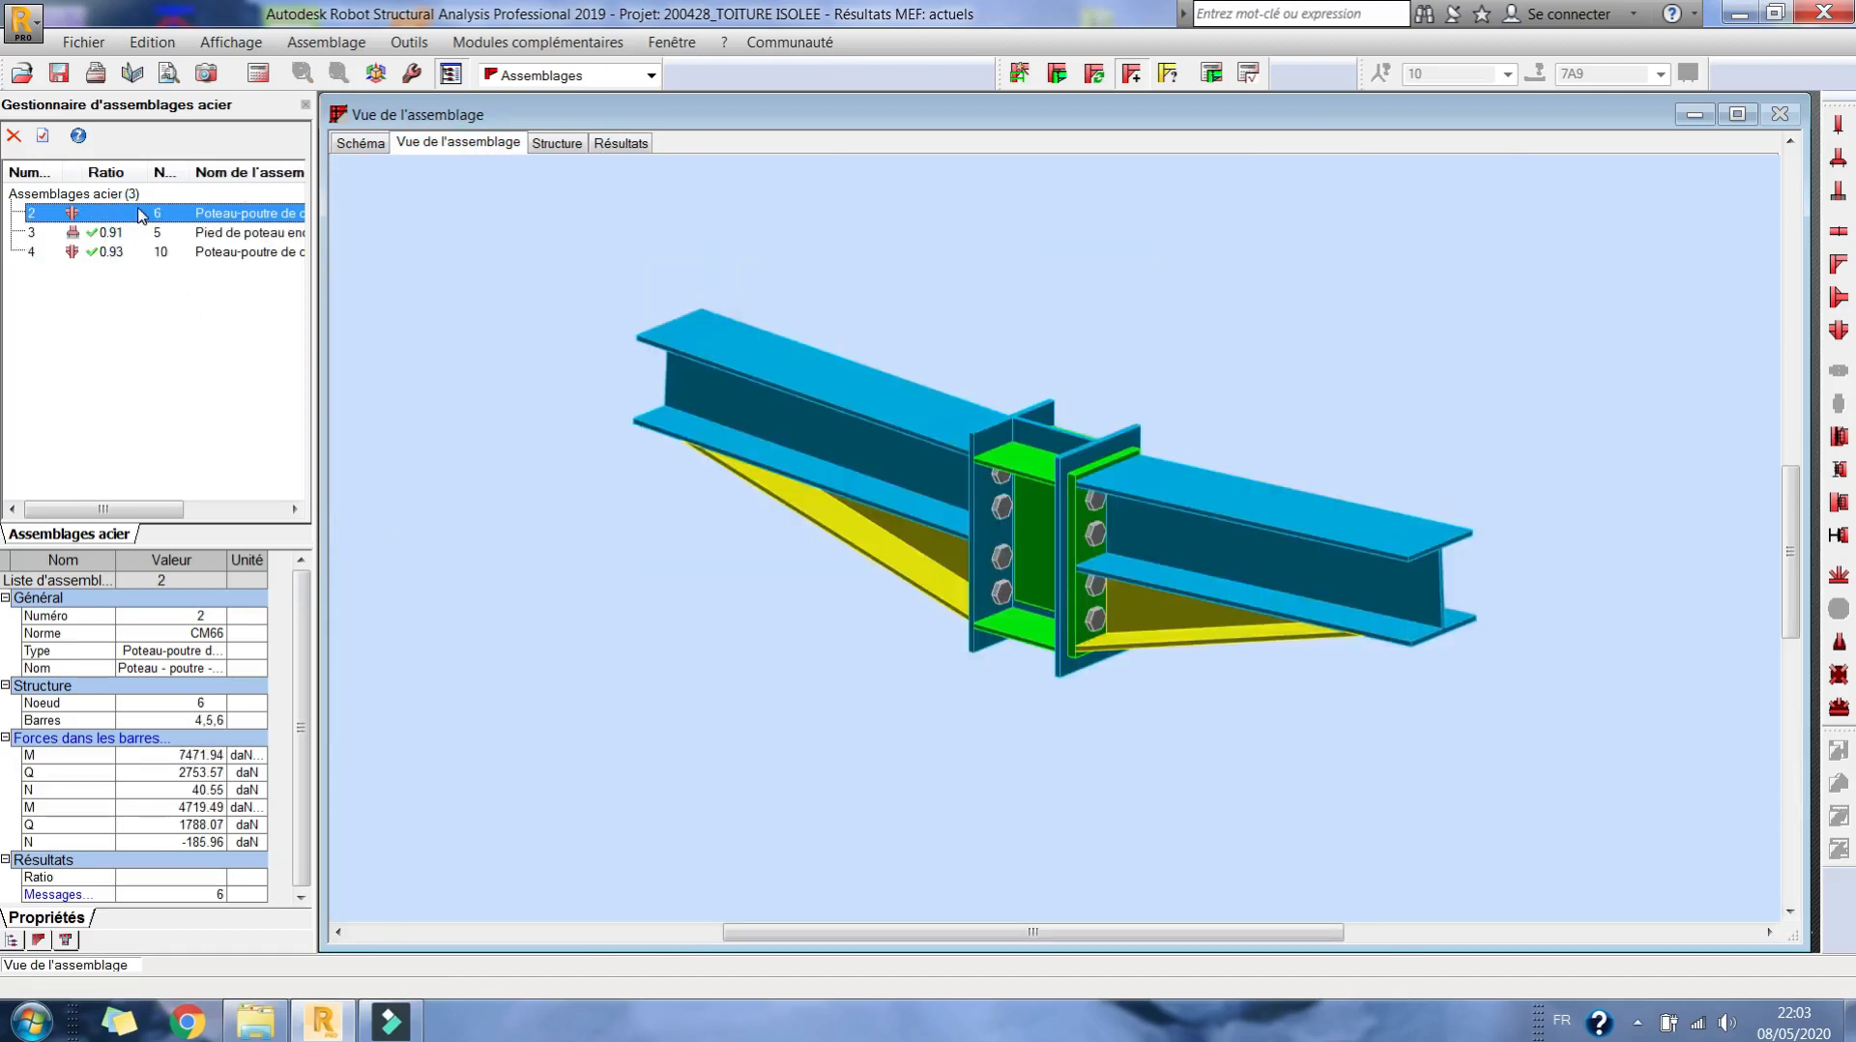
right_click(138, 208)
left_click(210, 223)
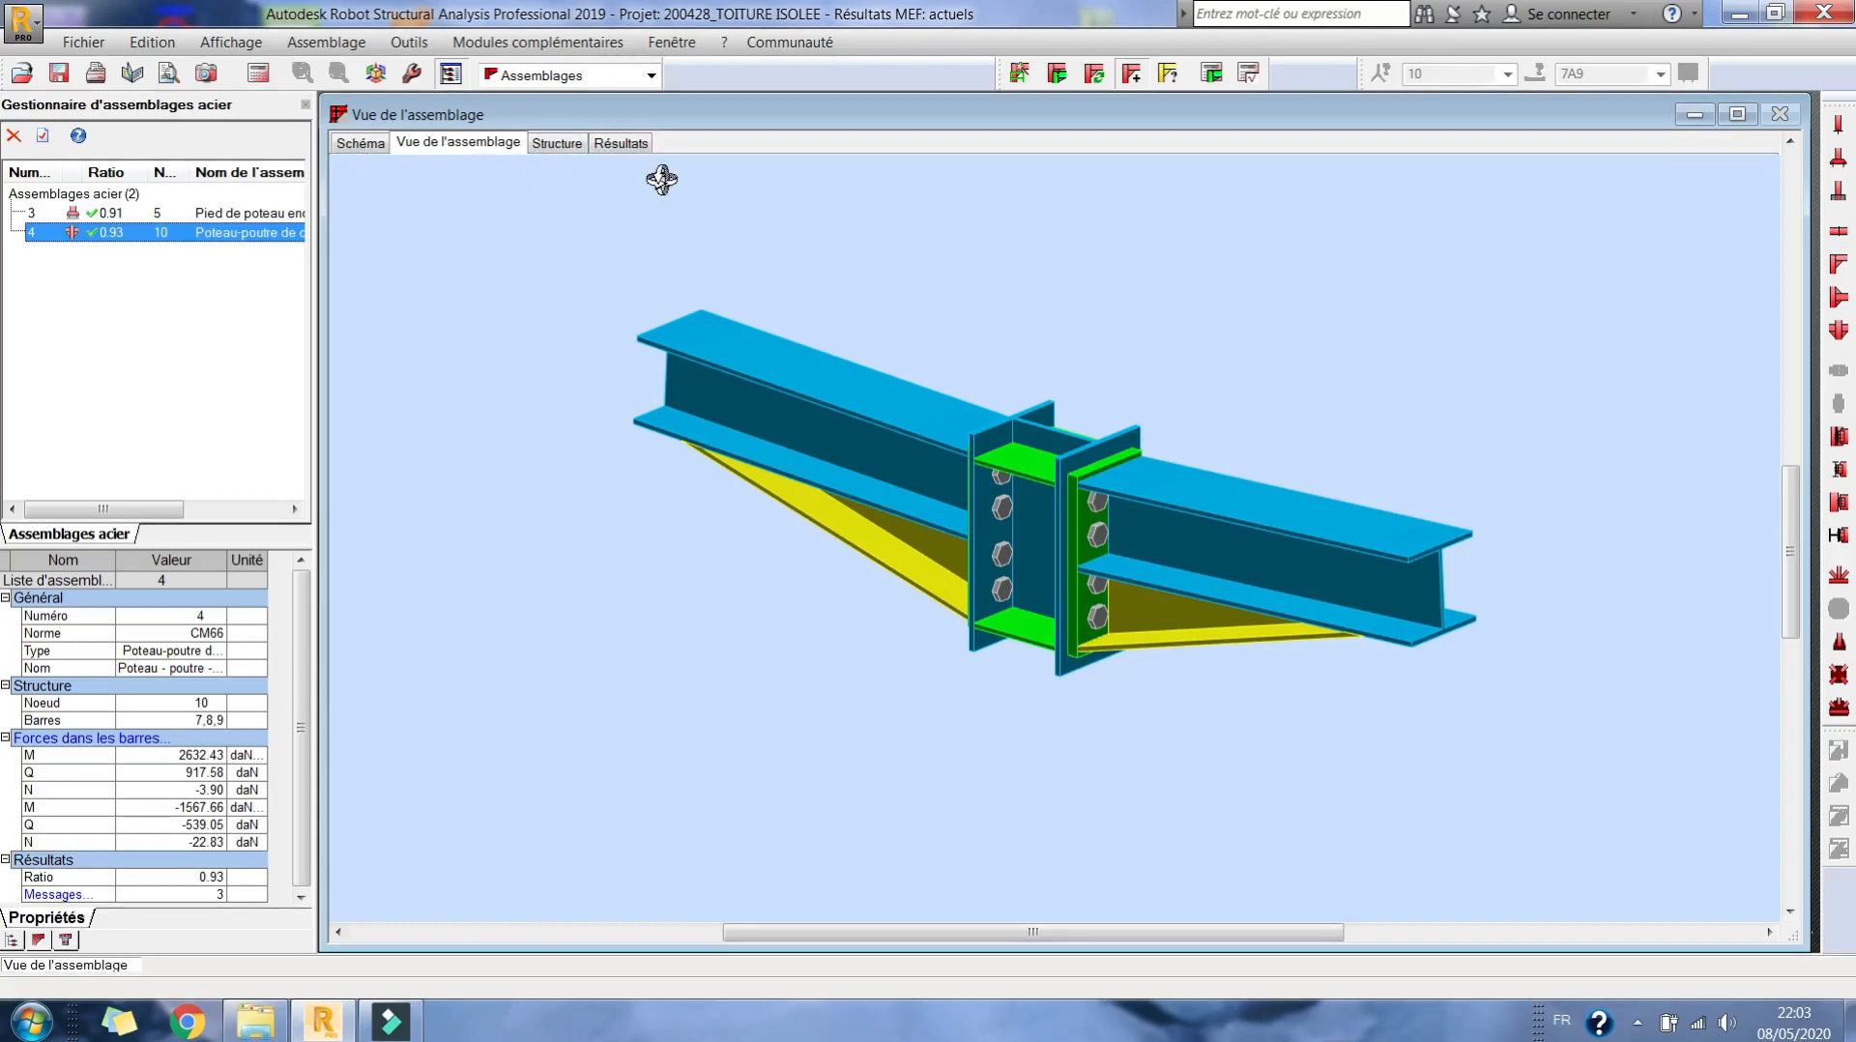
- Examine the haunched column-rafter connection at node 10 from several angles in 3D
left_click_drag(1059, 575, 1150, 447)
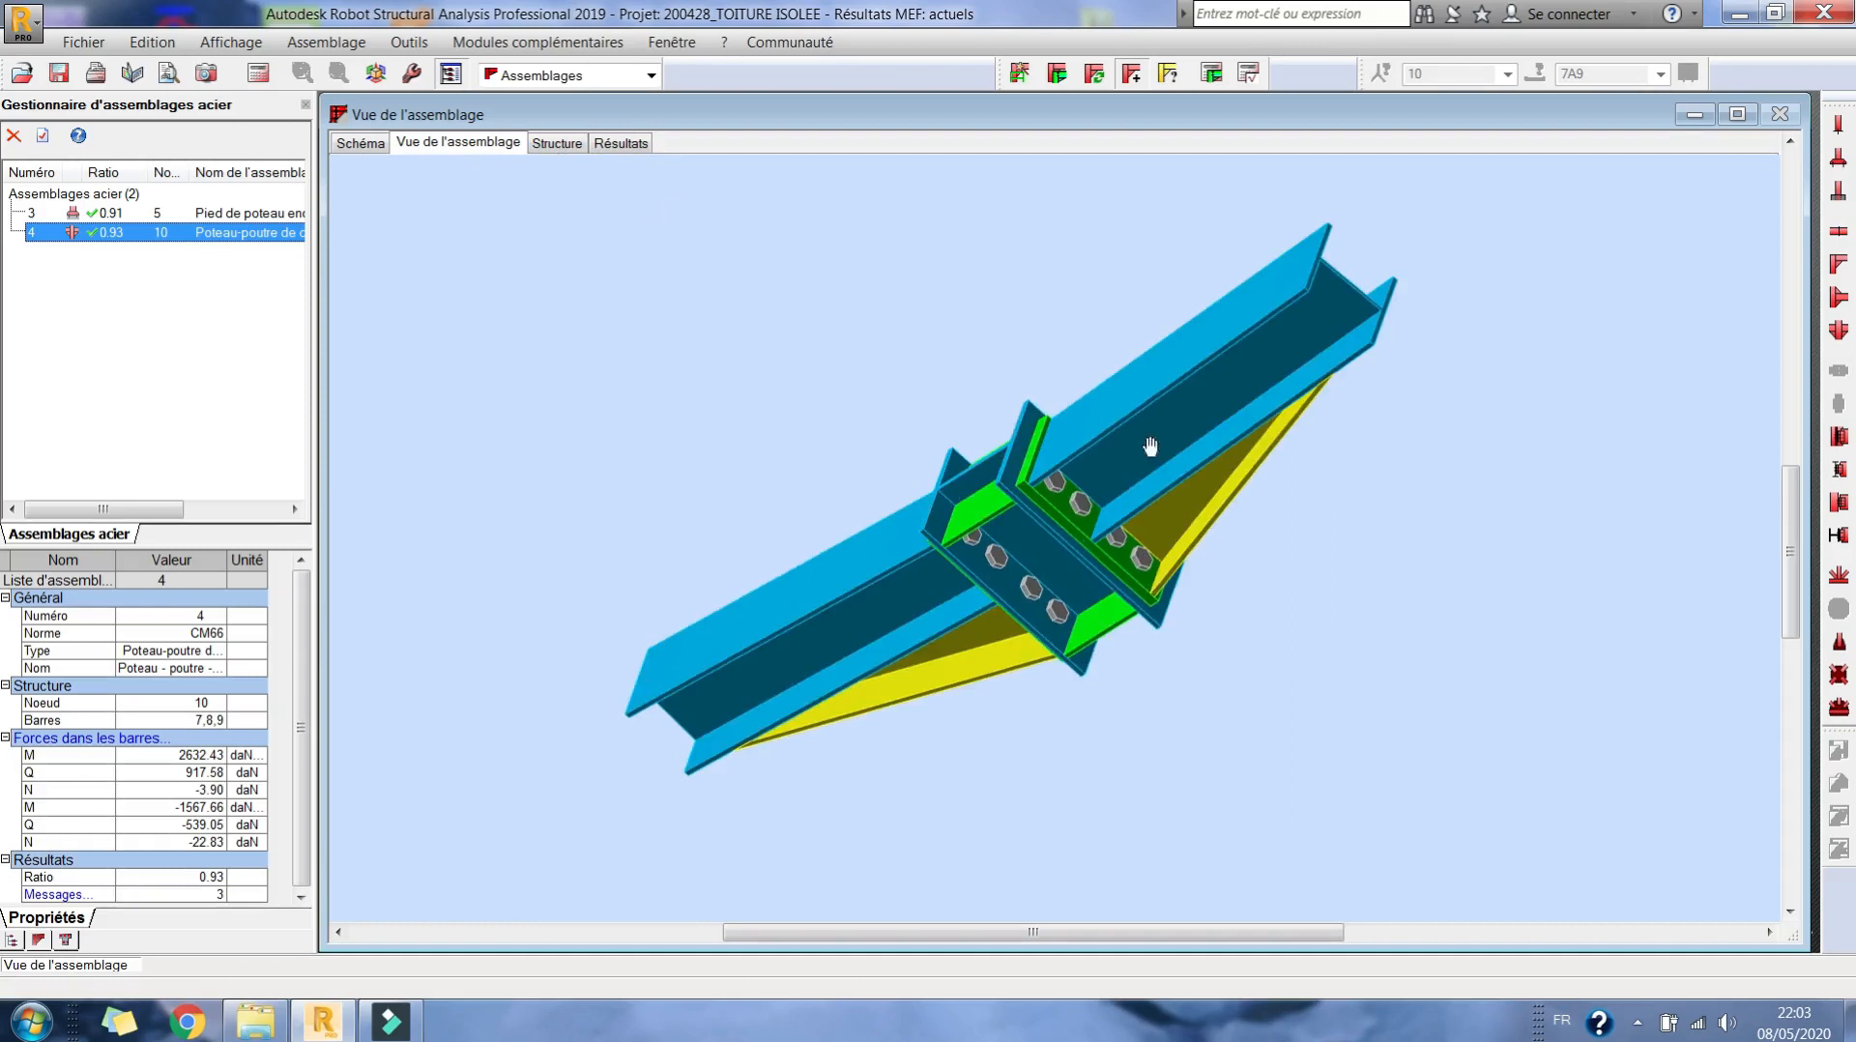
middle_click_drag(1264, 290, 1367, 398)
scroll(923, 310, "down", 3)
right_click(923, 310)
left_click(933, 433)
left_click_drag(1201, 392, 618, 365)
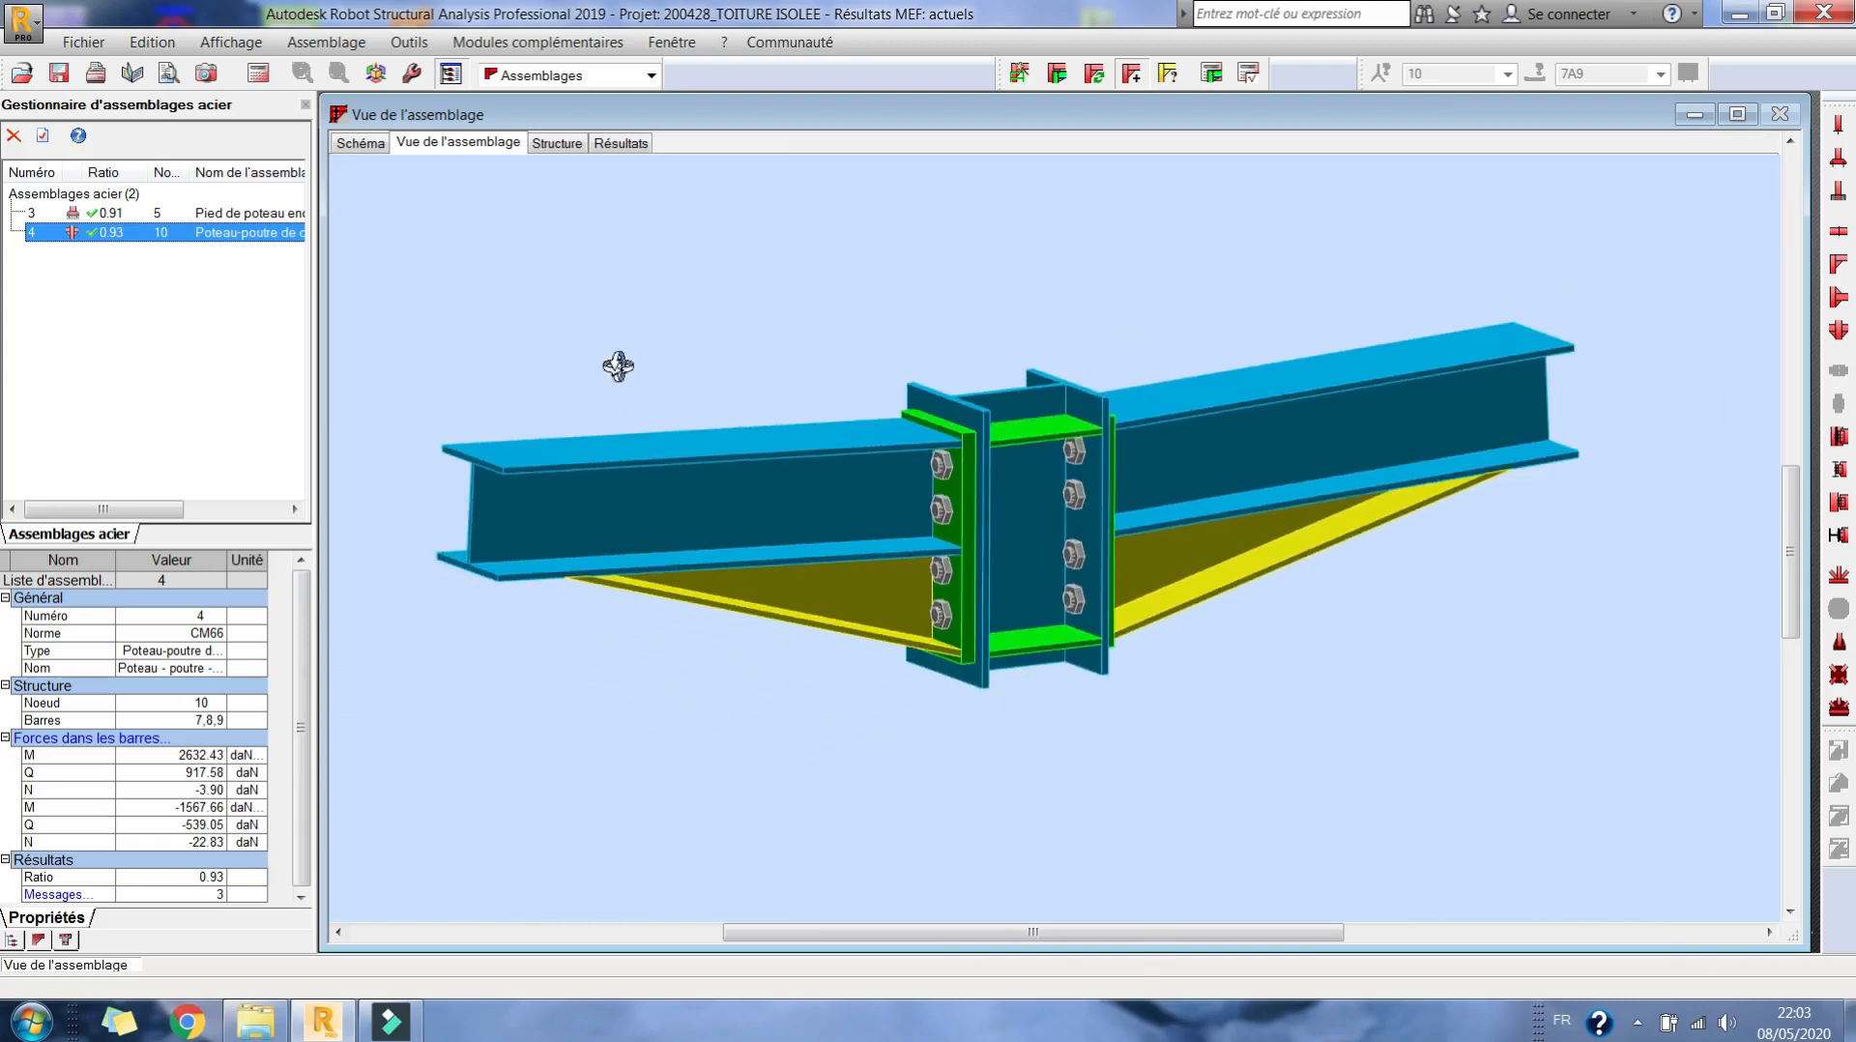
- Select the column and both rafters meeting at node 6 in the structure and create a new column-beam connection for them
left_click(557, 143)
scroll(775, 498, "up", 1)
middle_click_drag(775, 507, 1218, 276)
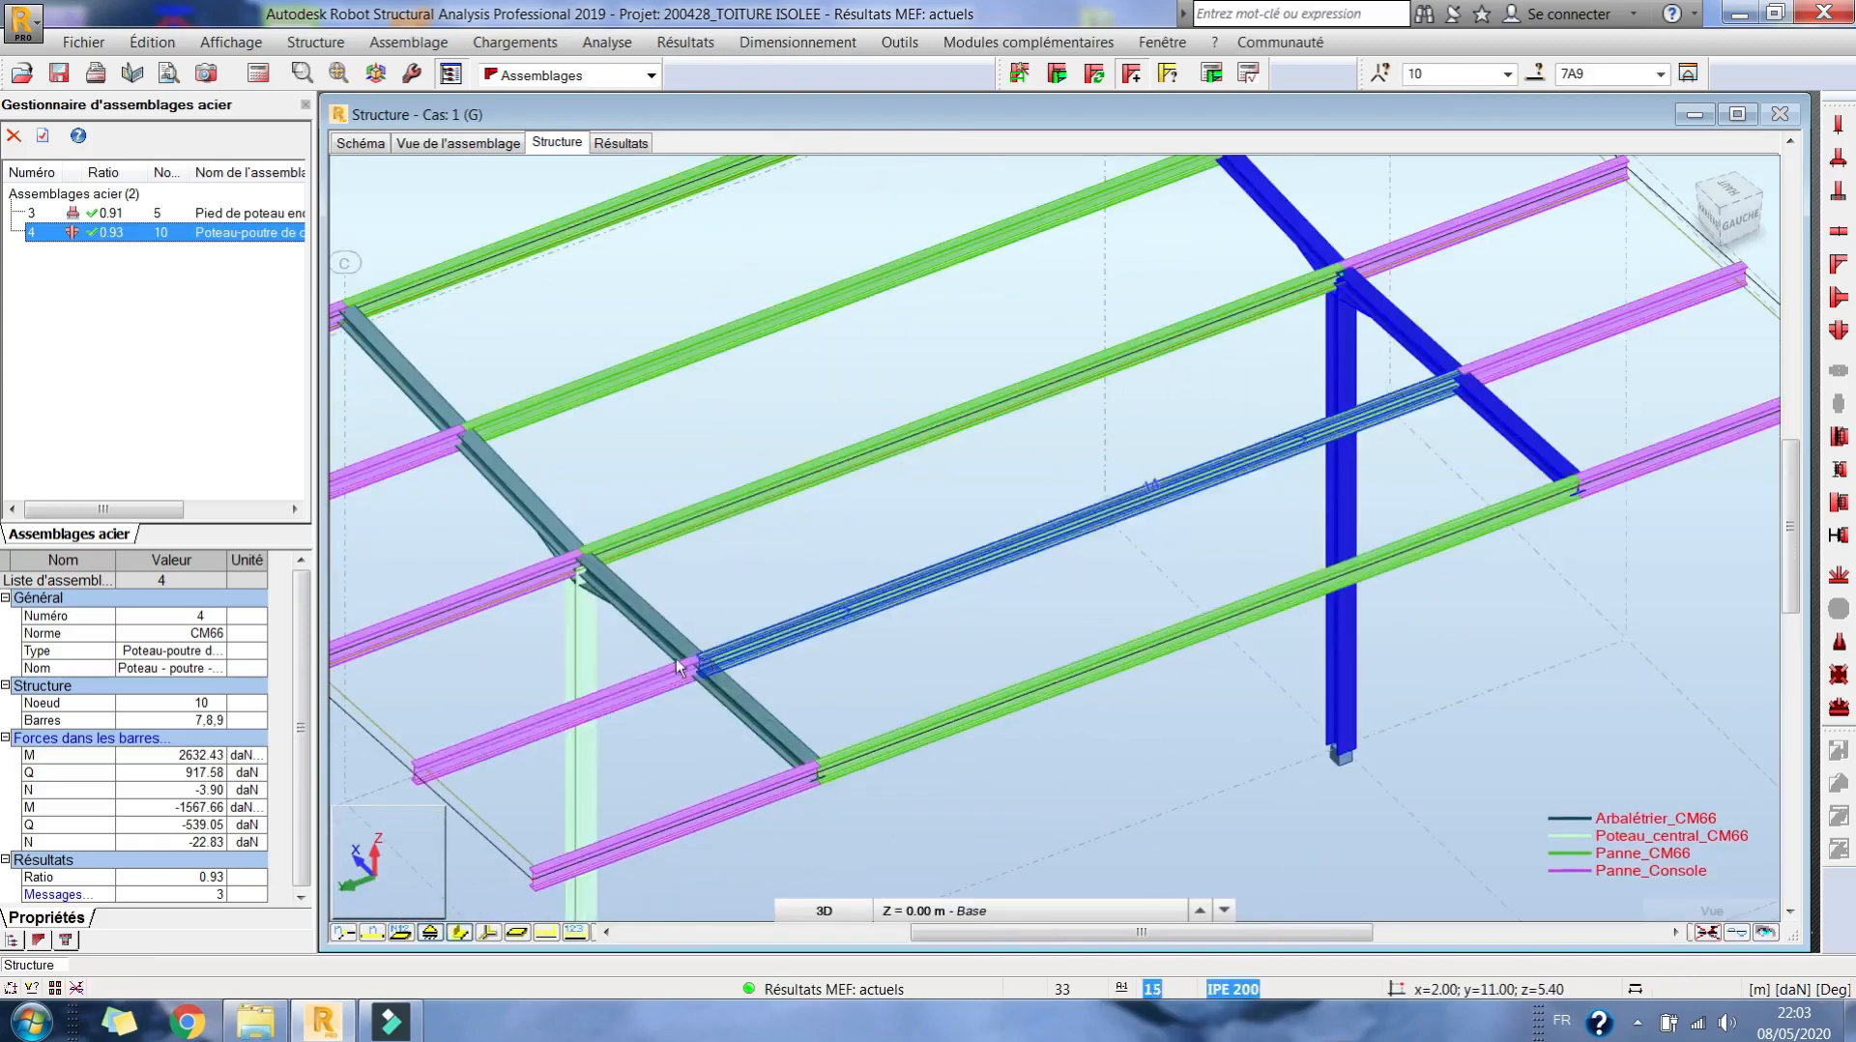
left_click(619, 612)
left_click_drag(478, 518, 640, 595)
left_click(1019, 73)
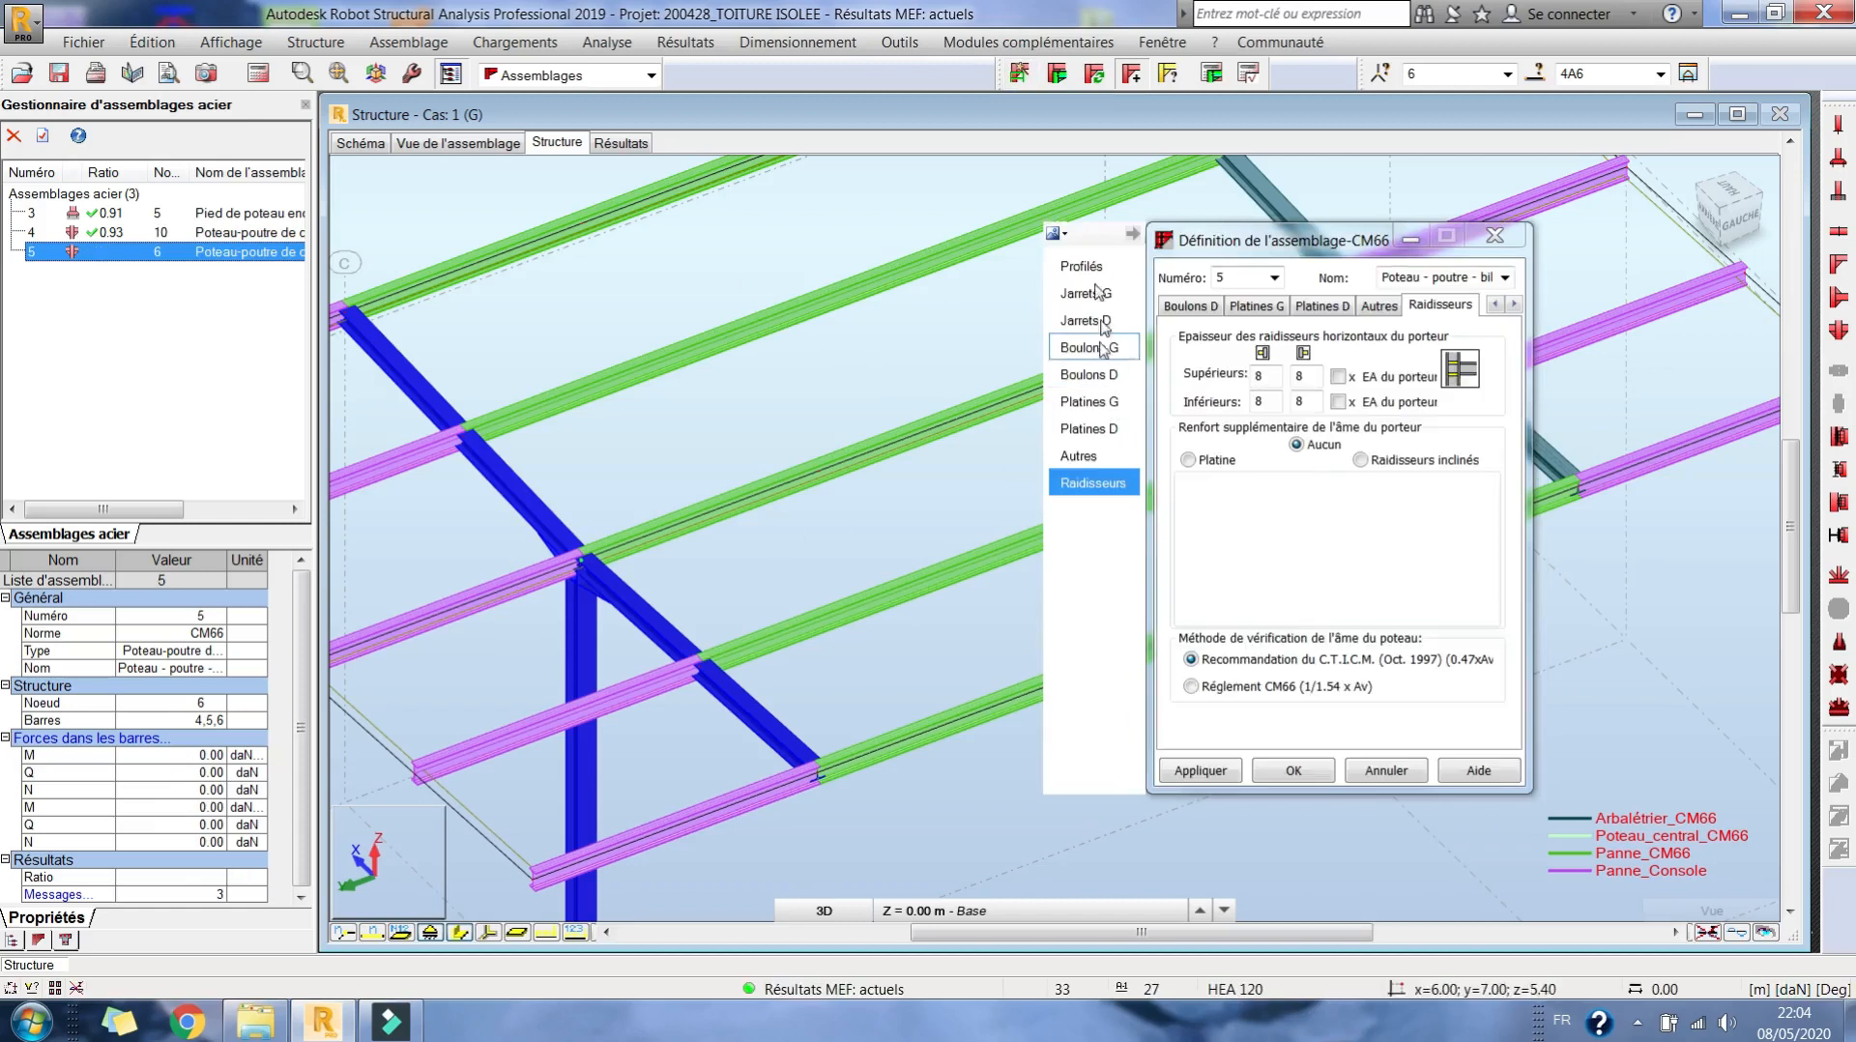
- Review the new connection's profiles and both haunches, and set the left-side bolts to M20
left_click(1095, 276)
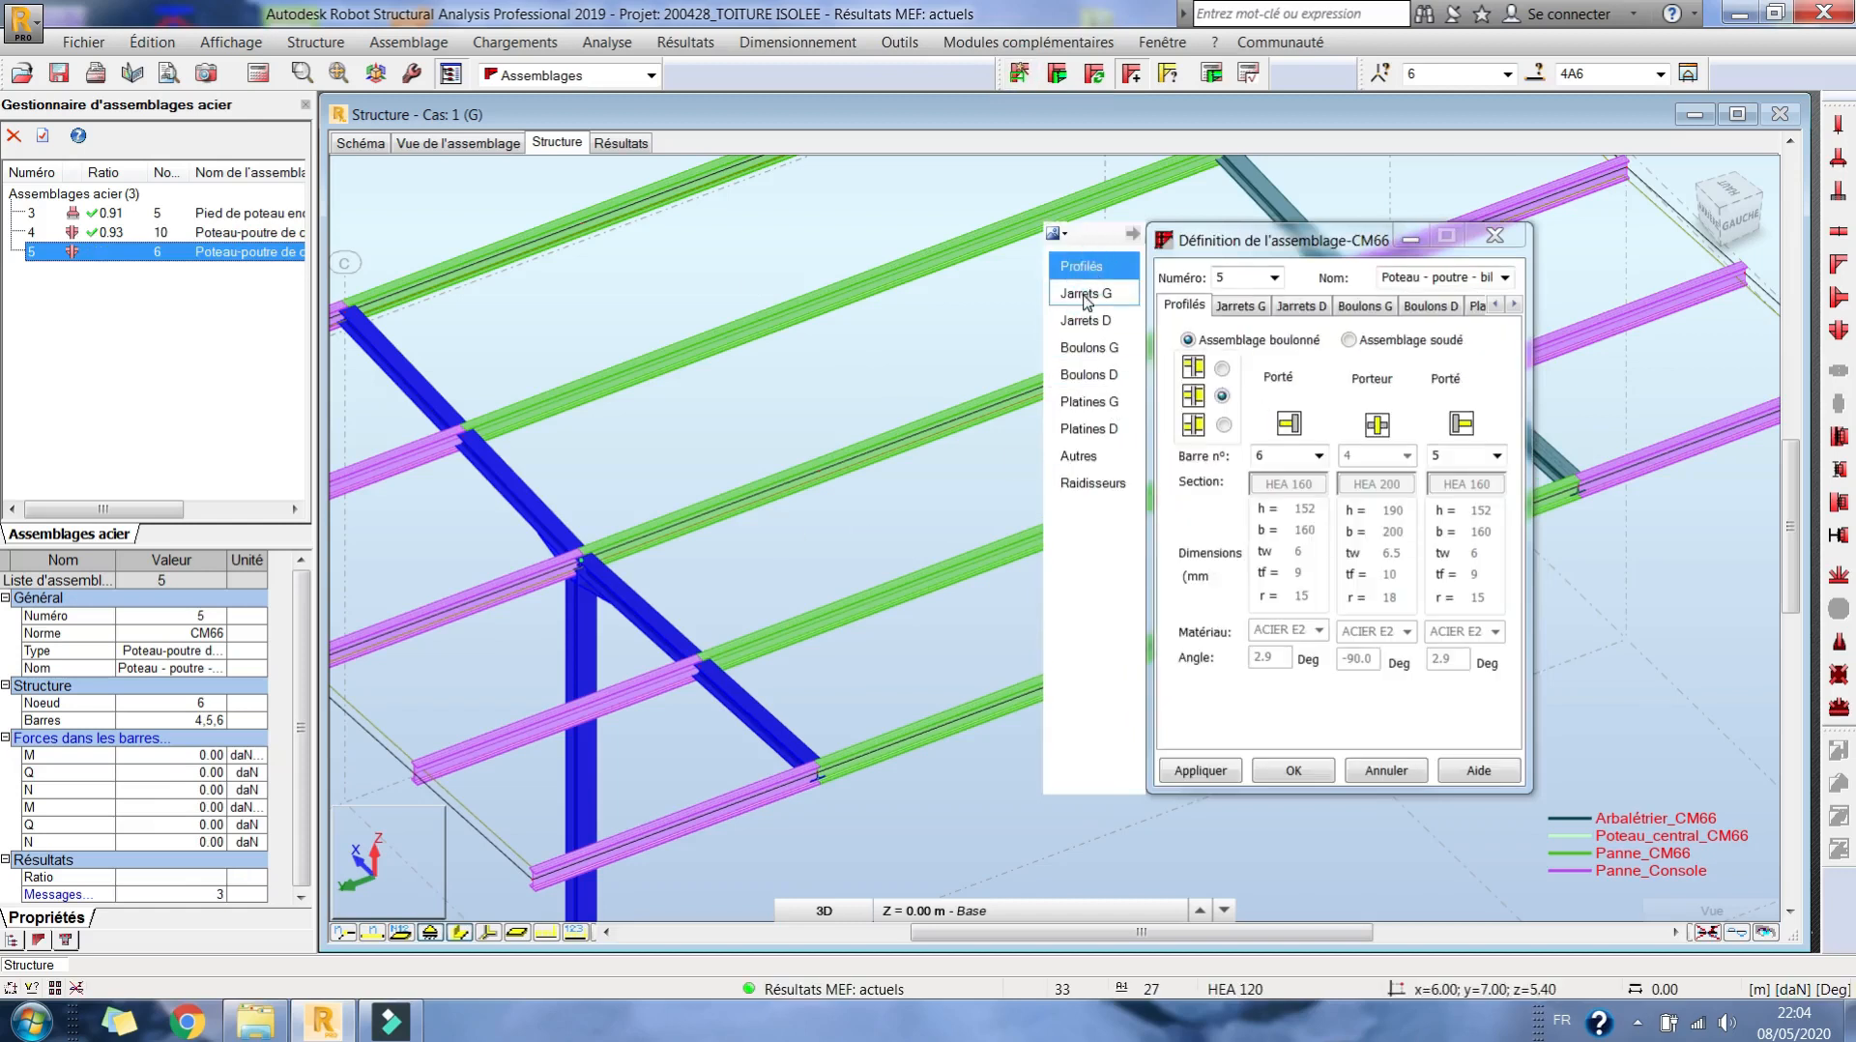
left_click(1084, 294)
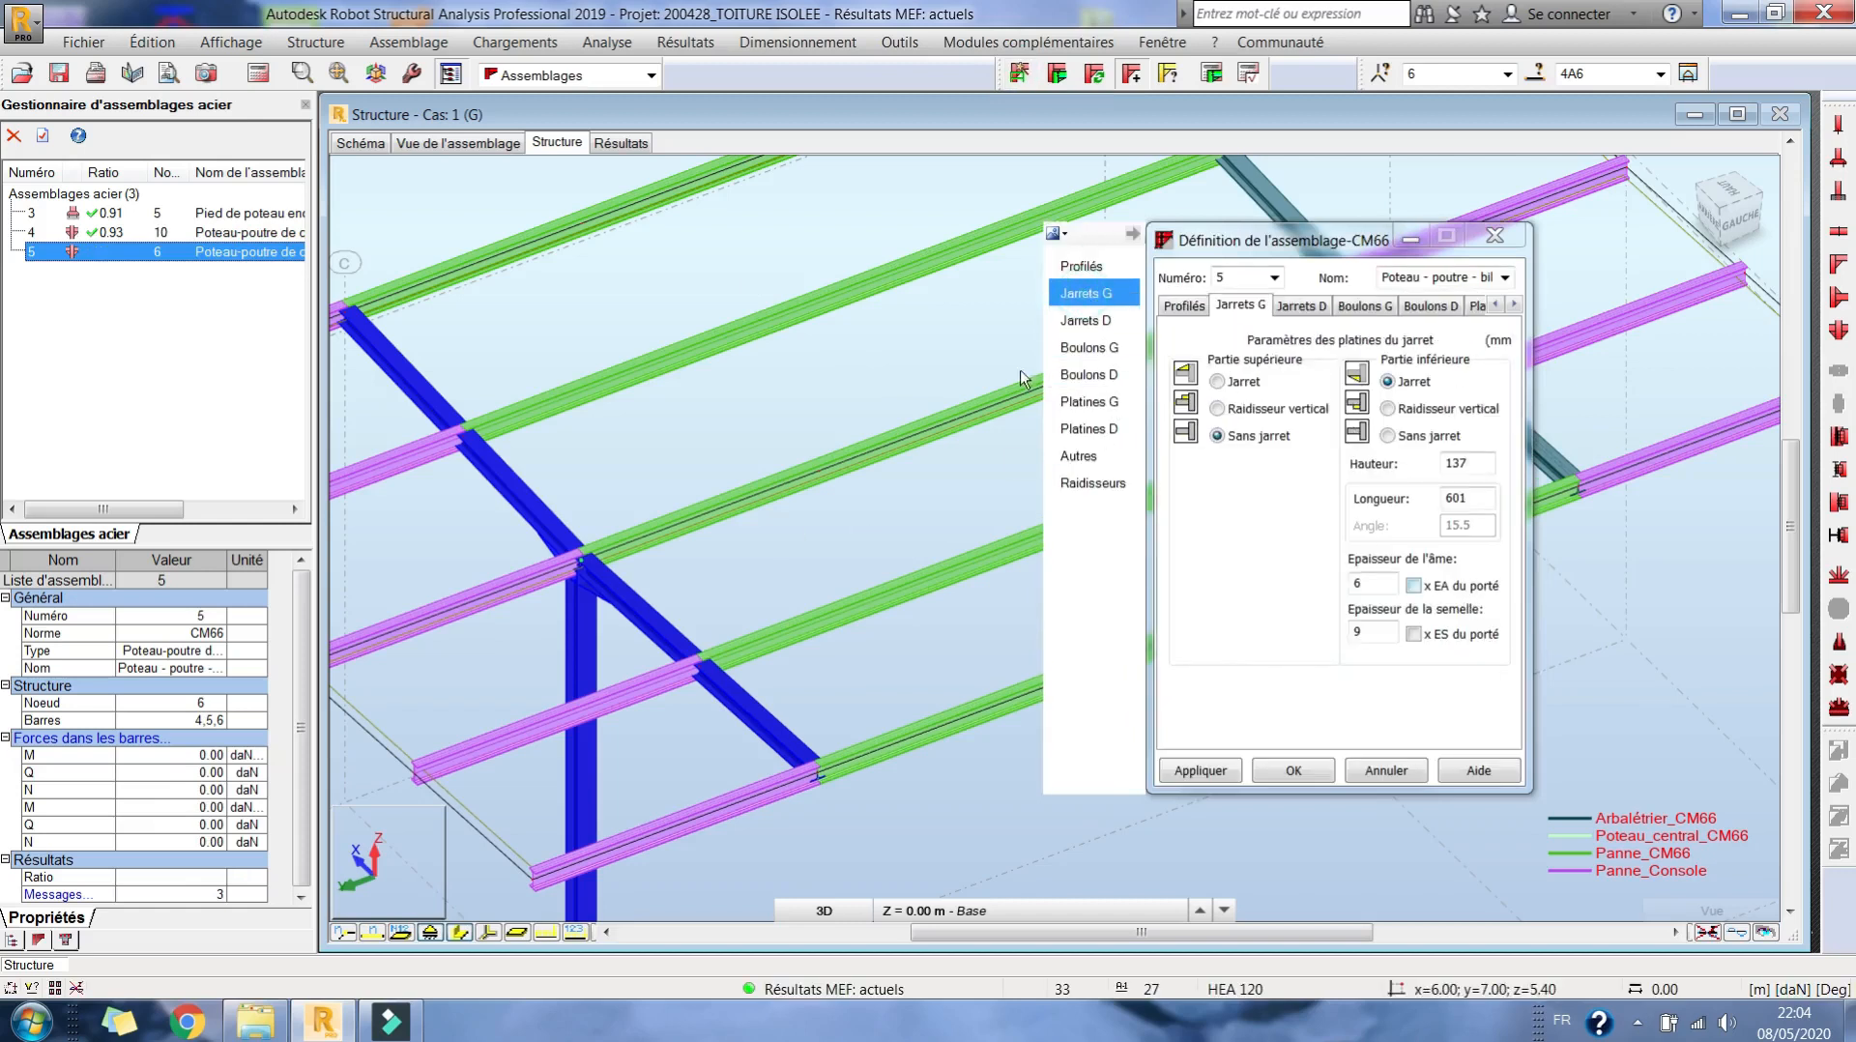
left_click(1086, 321)
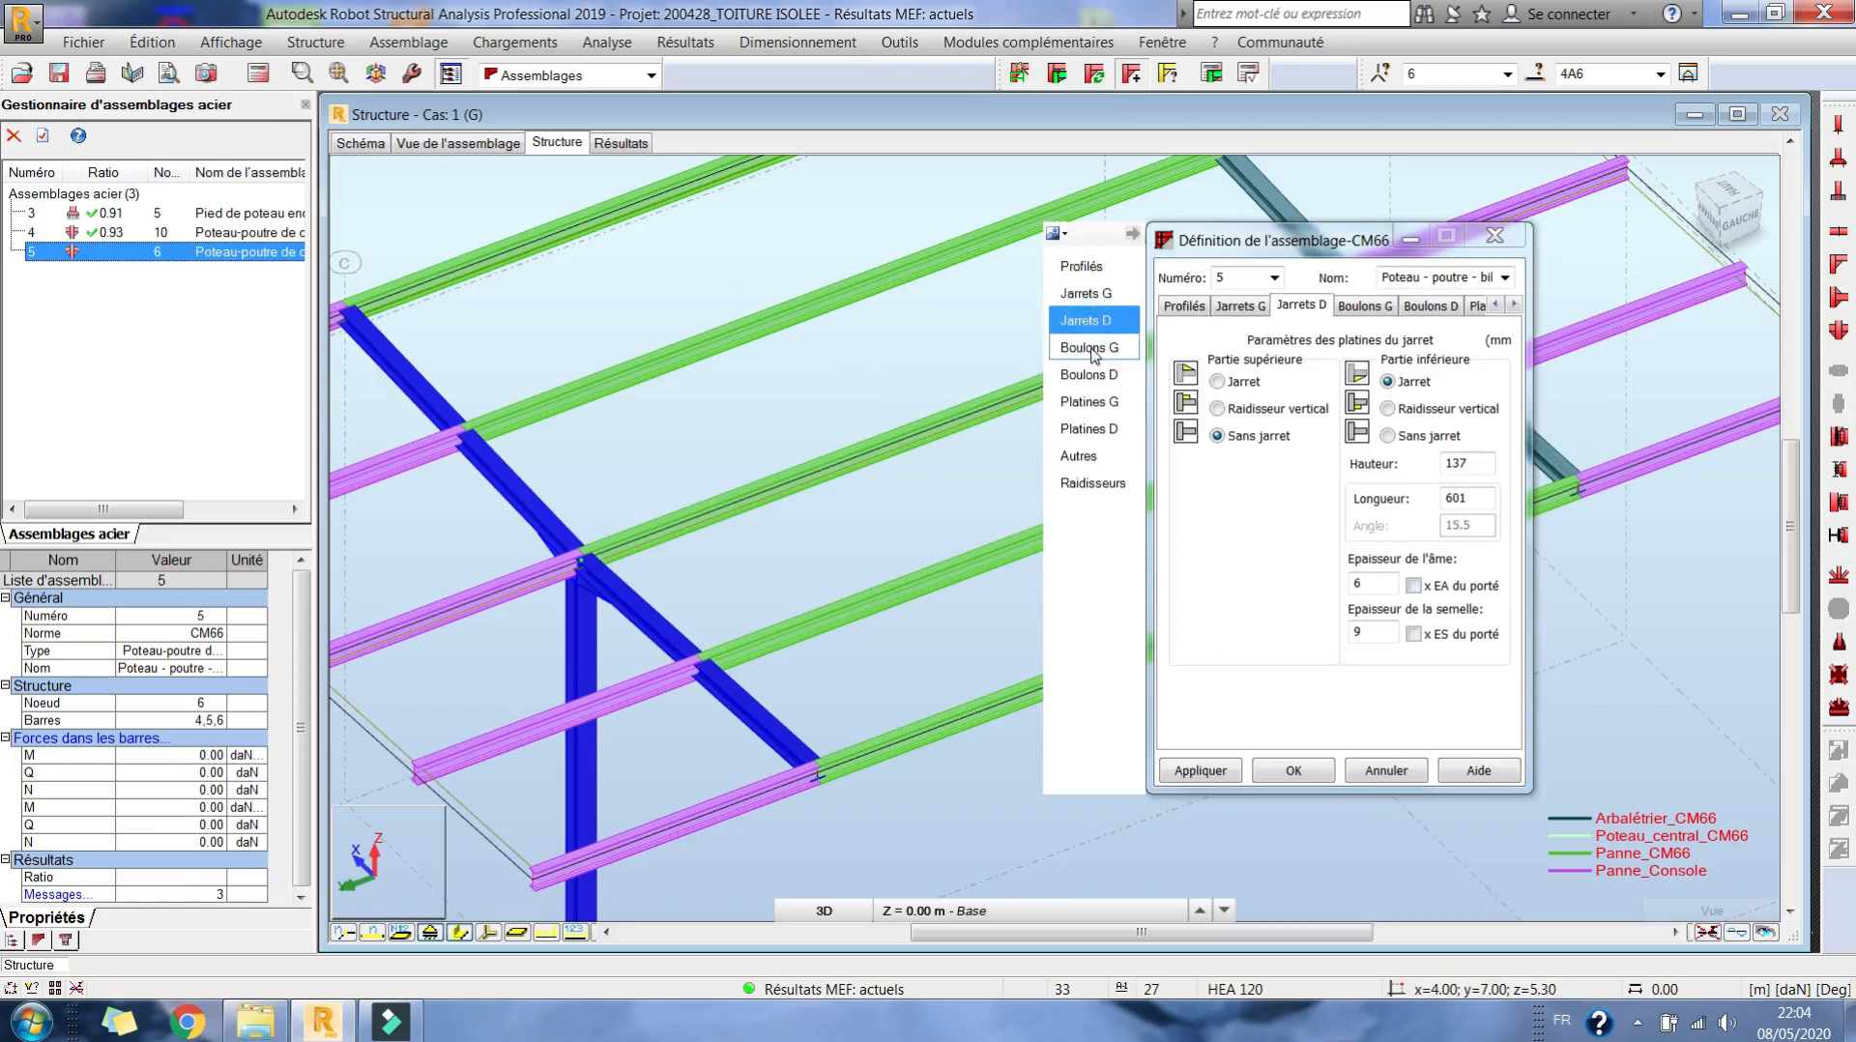
left_click(1091, 348)
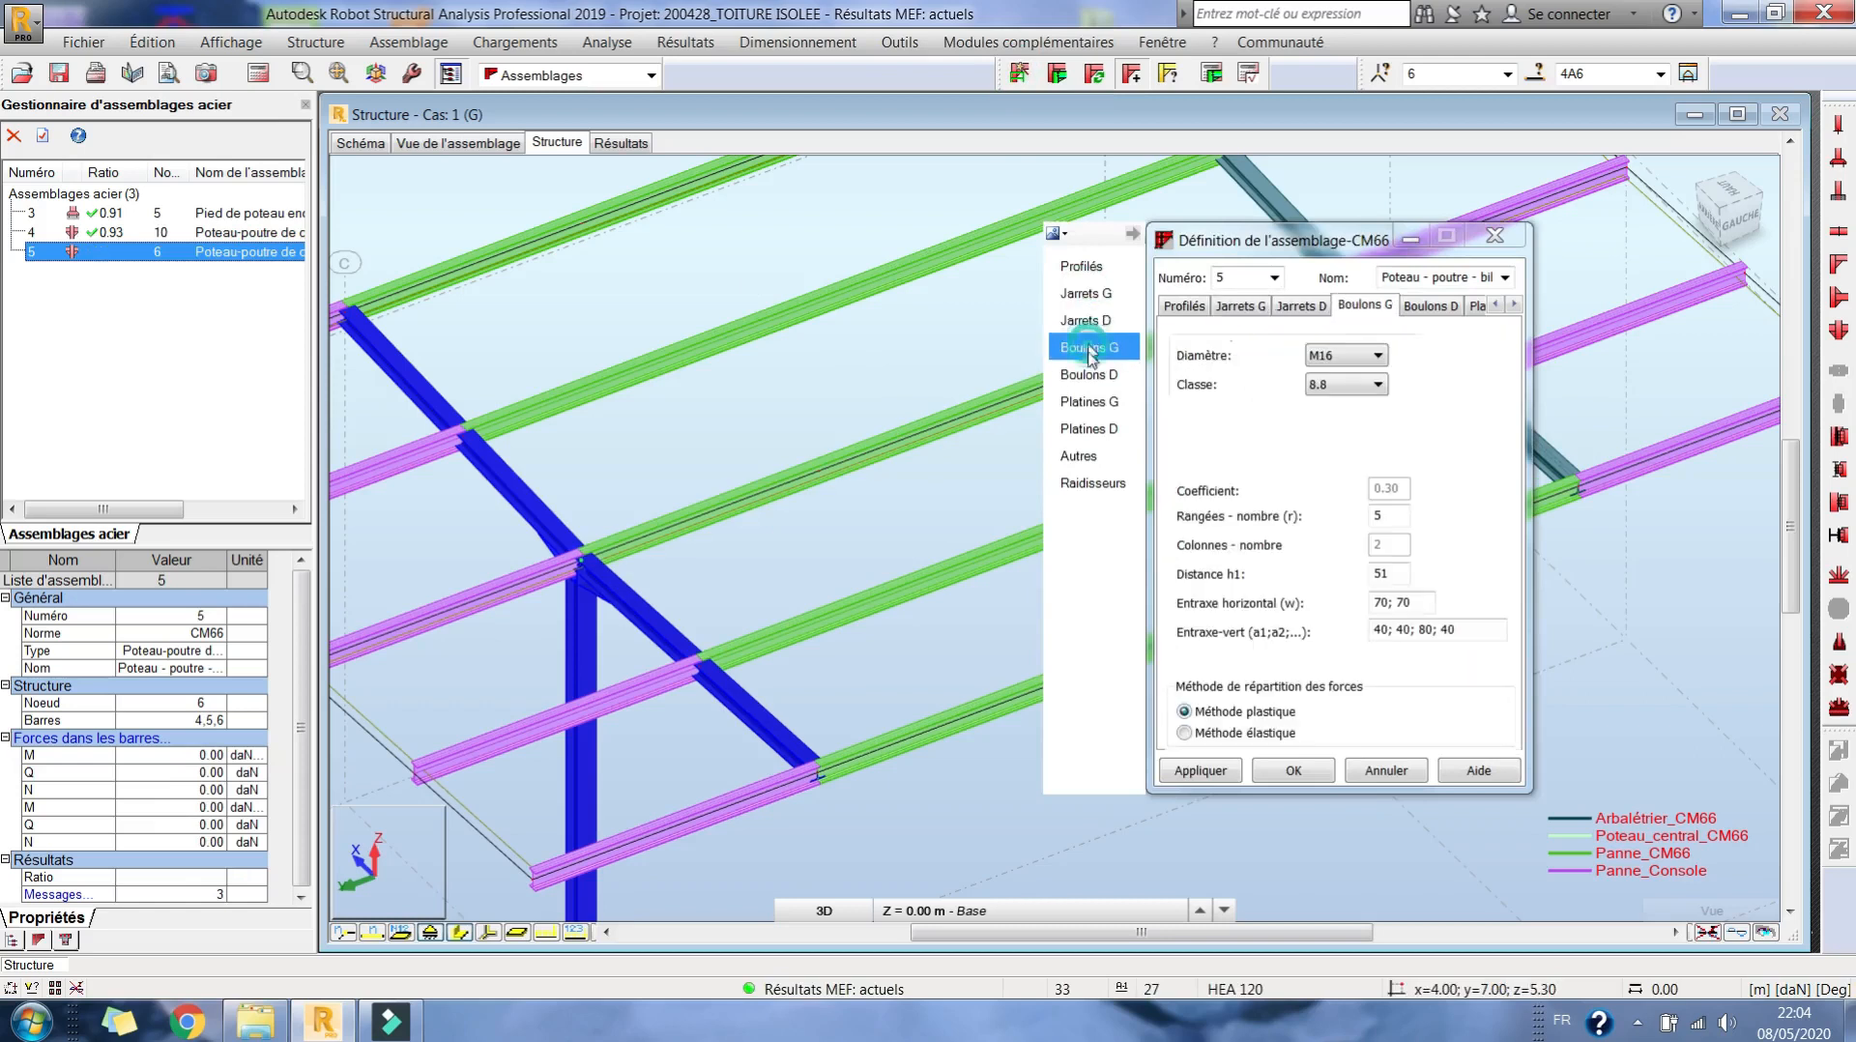
left_click(1329, 356)
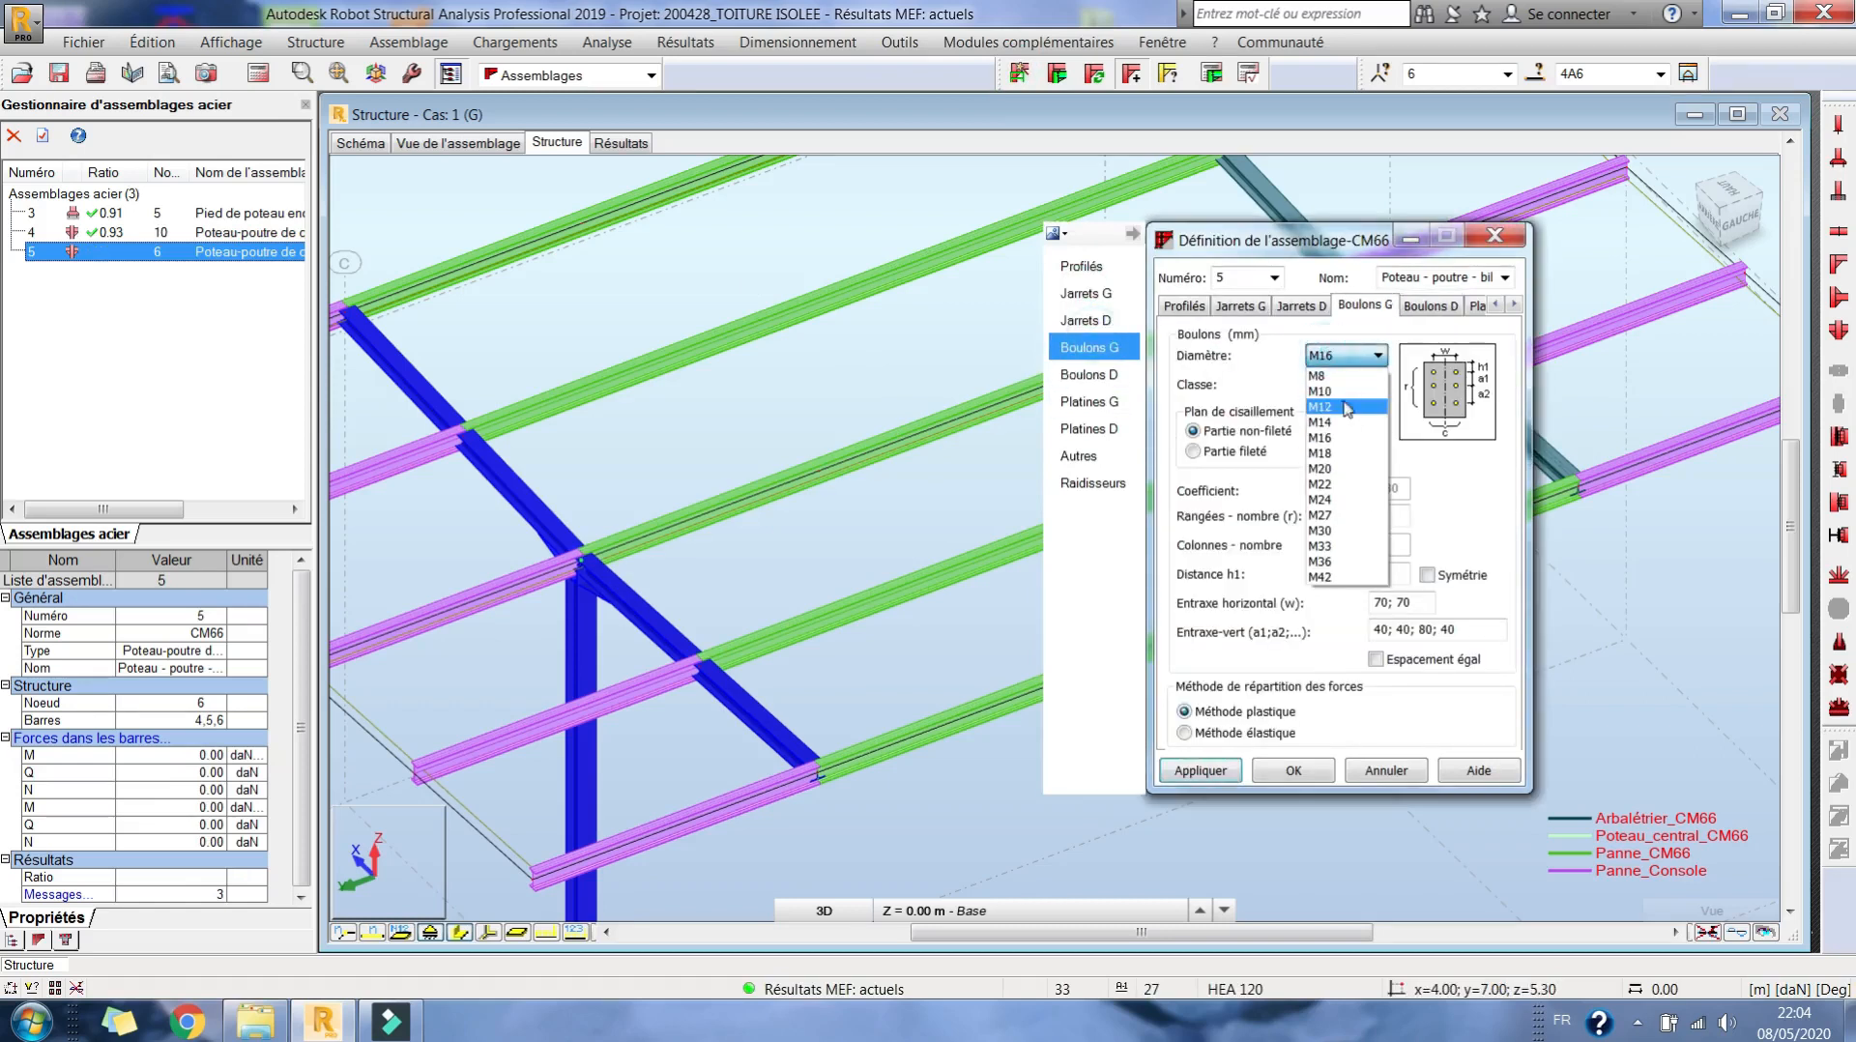
left_click(1343, 469)
- Give the left-side bolts 4 rows, h1 of 50 mm, horizontal spacing 70 mm and vertical spacing 60; 80; 60 mm, and apply
double_click(1398, 516)
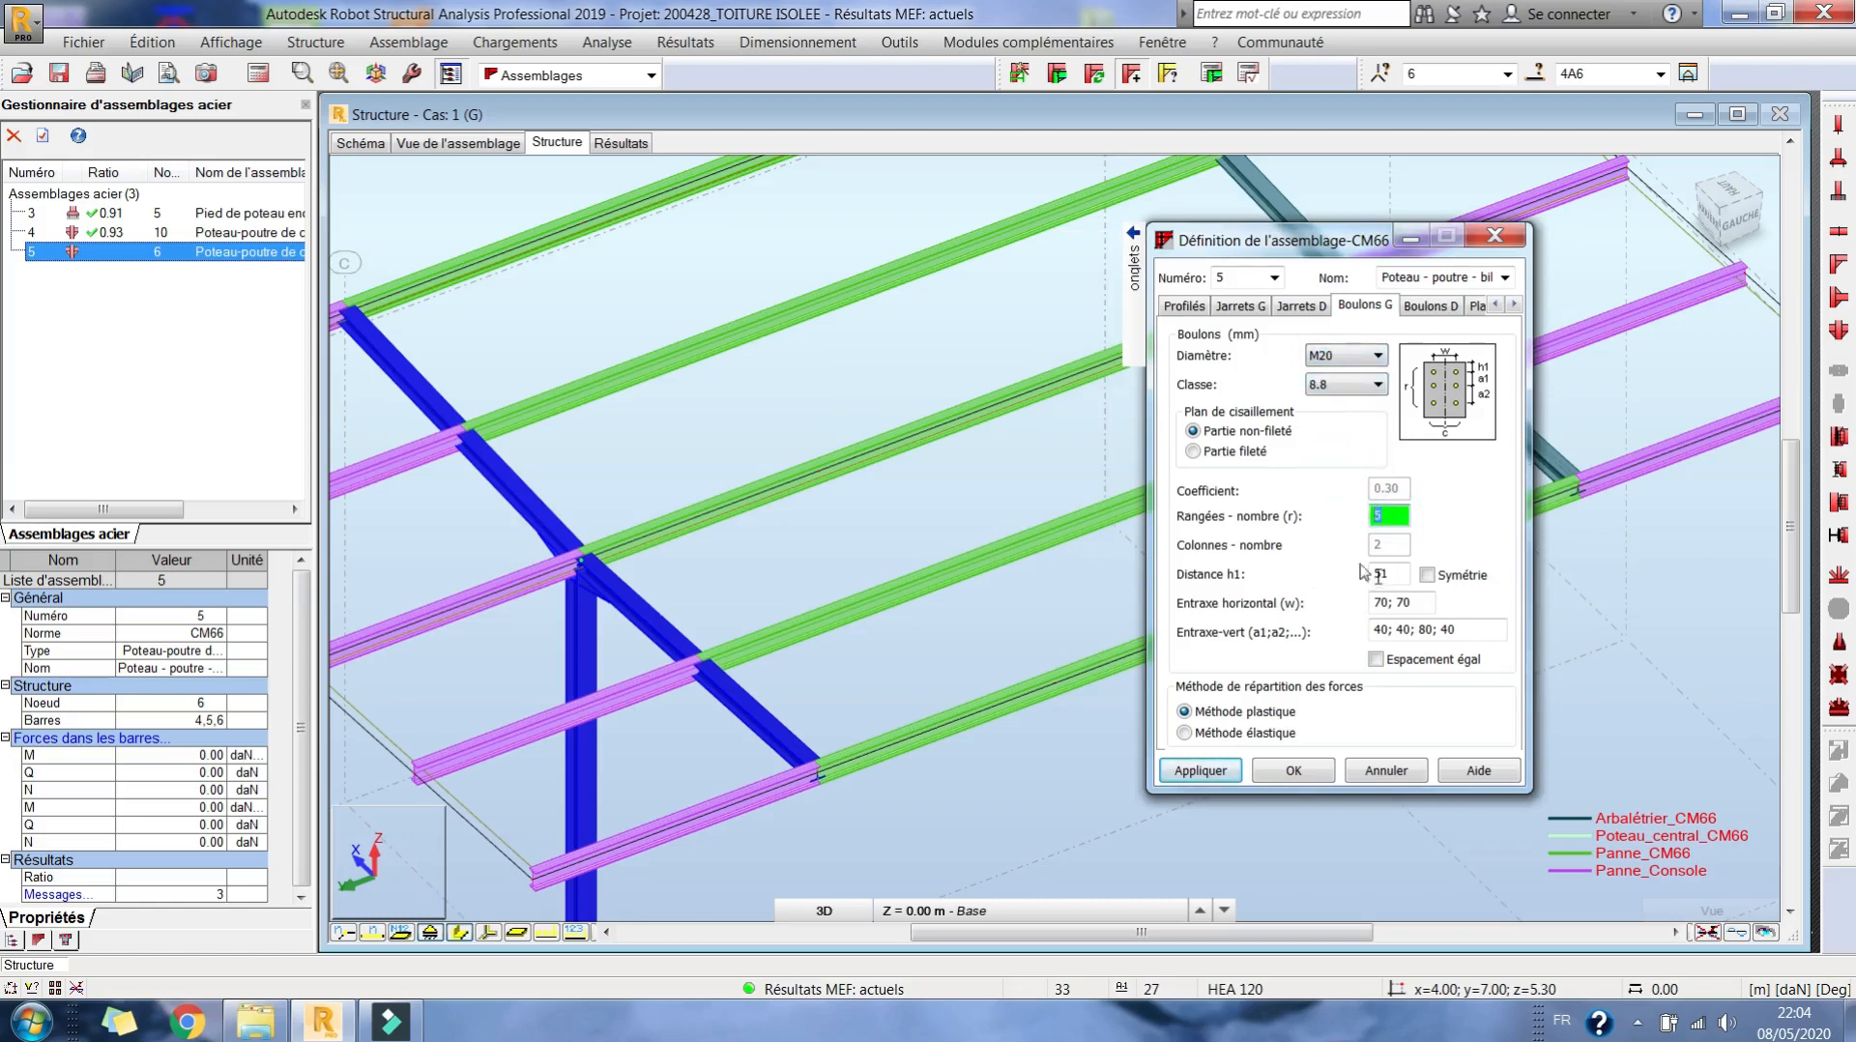
left_click_drag(1394, 579, 1265, 580)
type("50")
left_click_drag(1425, 605, 1342, 607)
type("70")
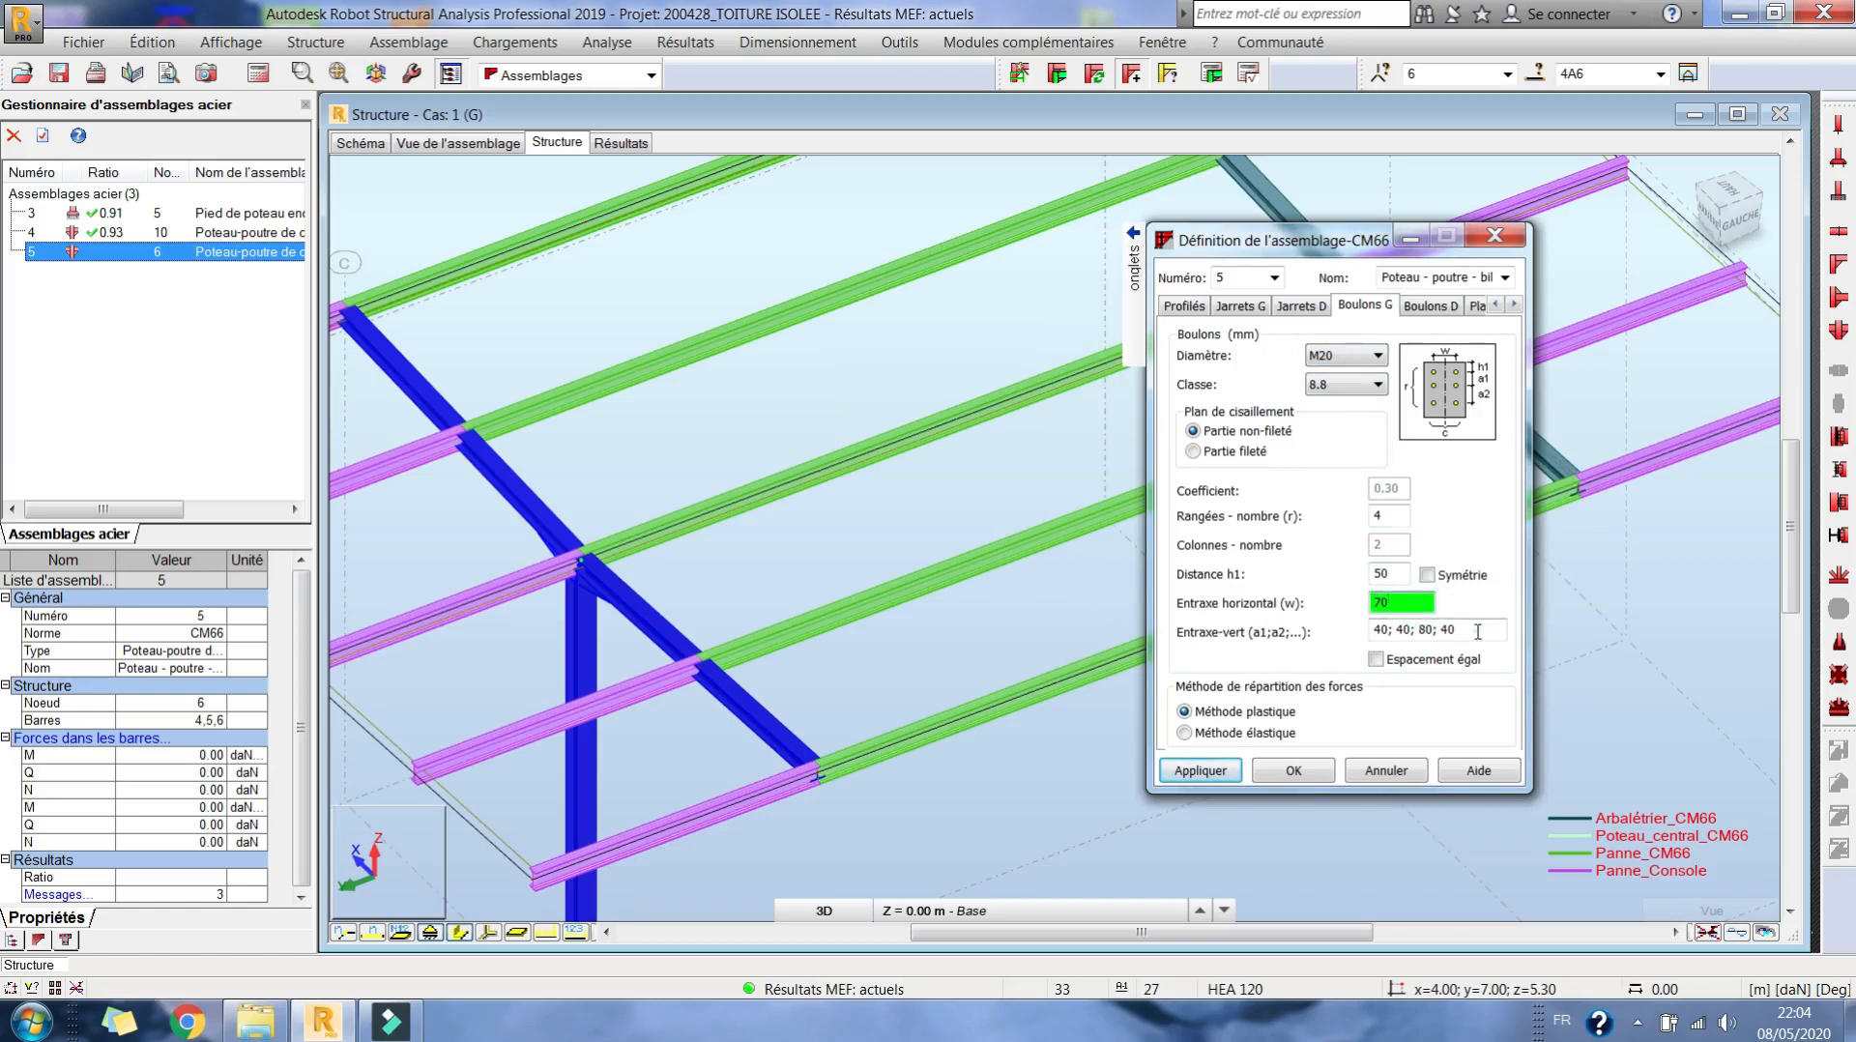
left_click_drag(1477, 631, 1206, 637)
type("60 80 60")
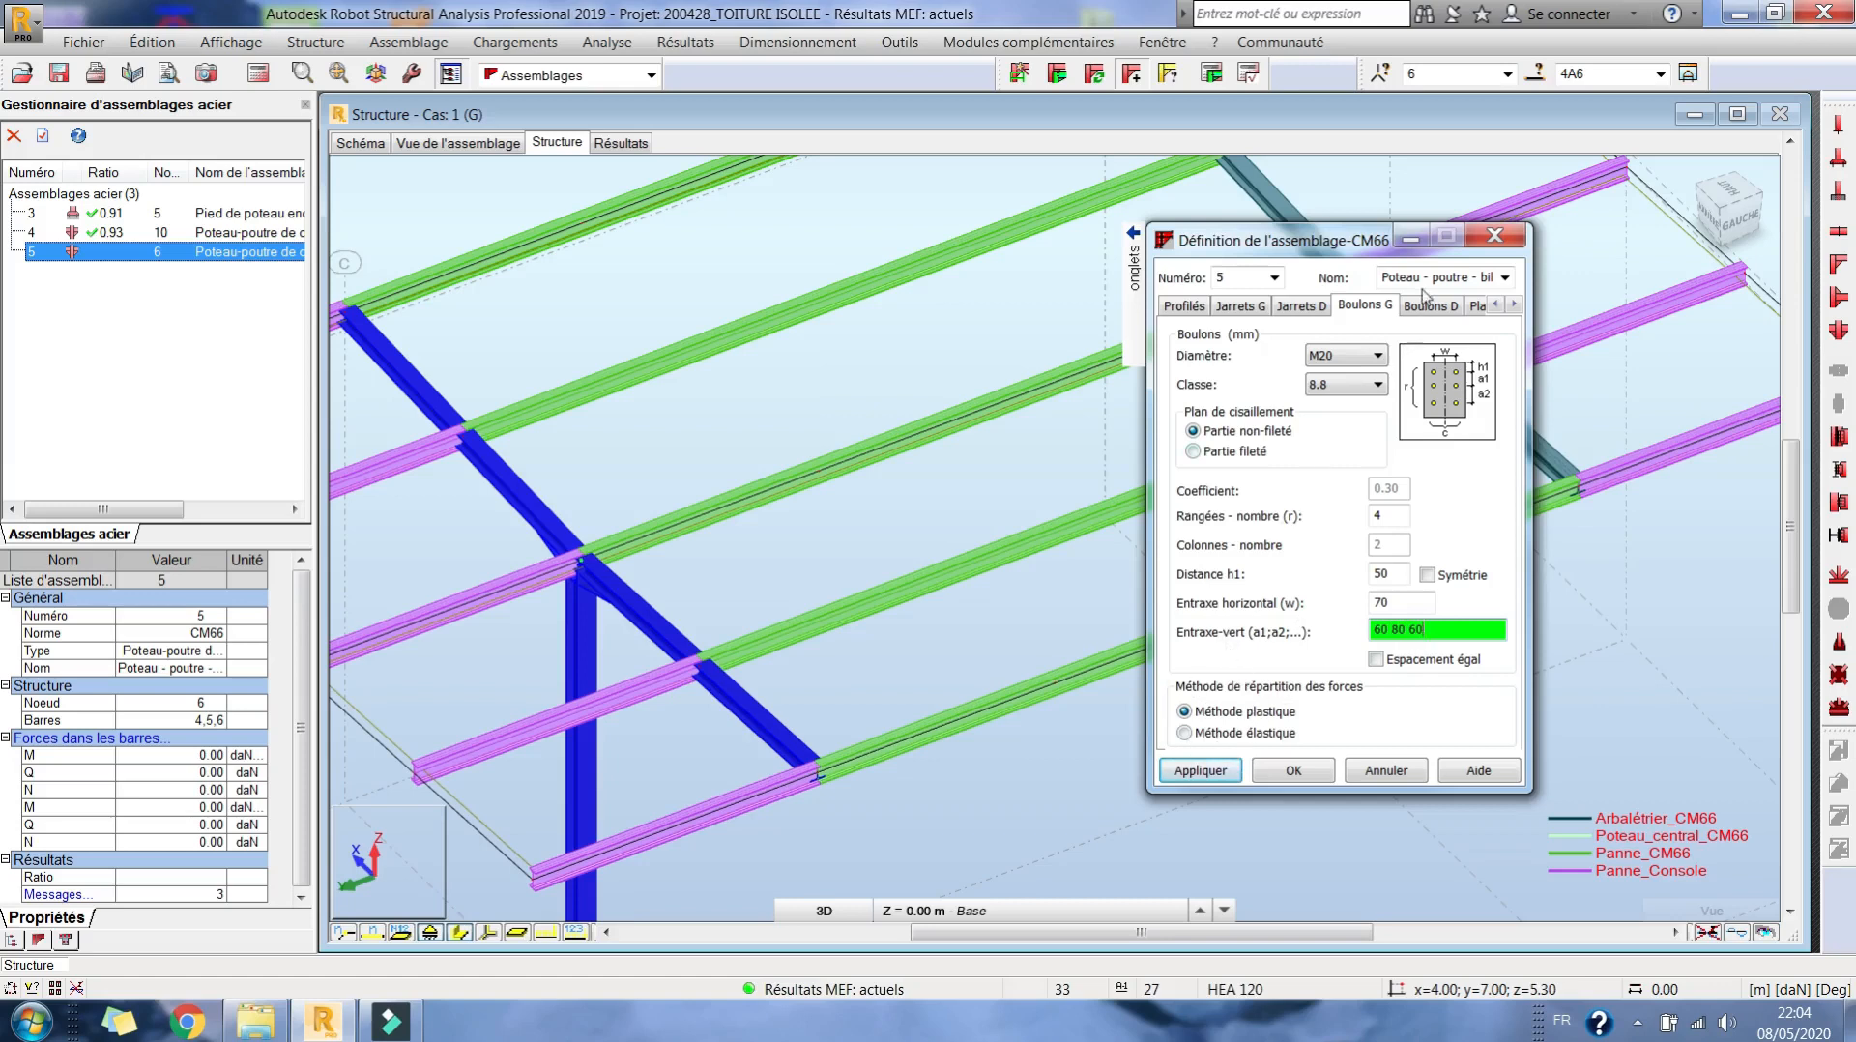
left_click(1224, 773)
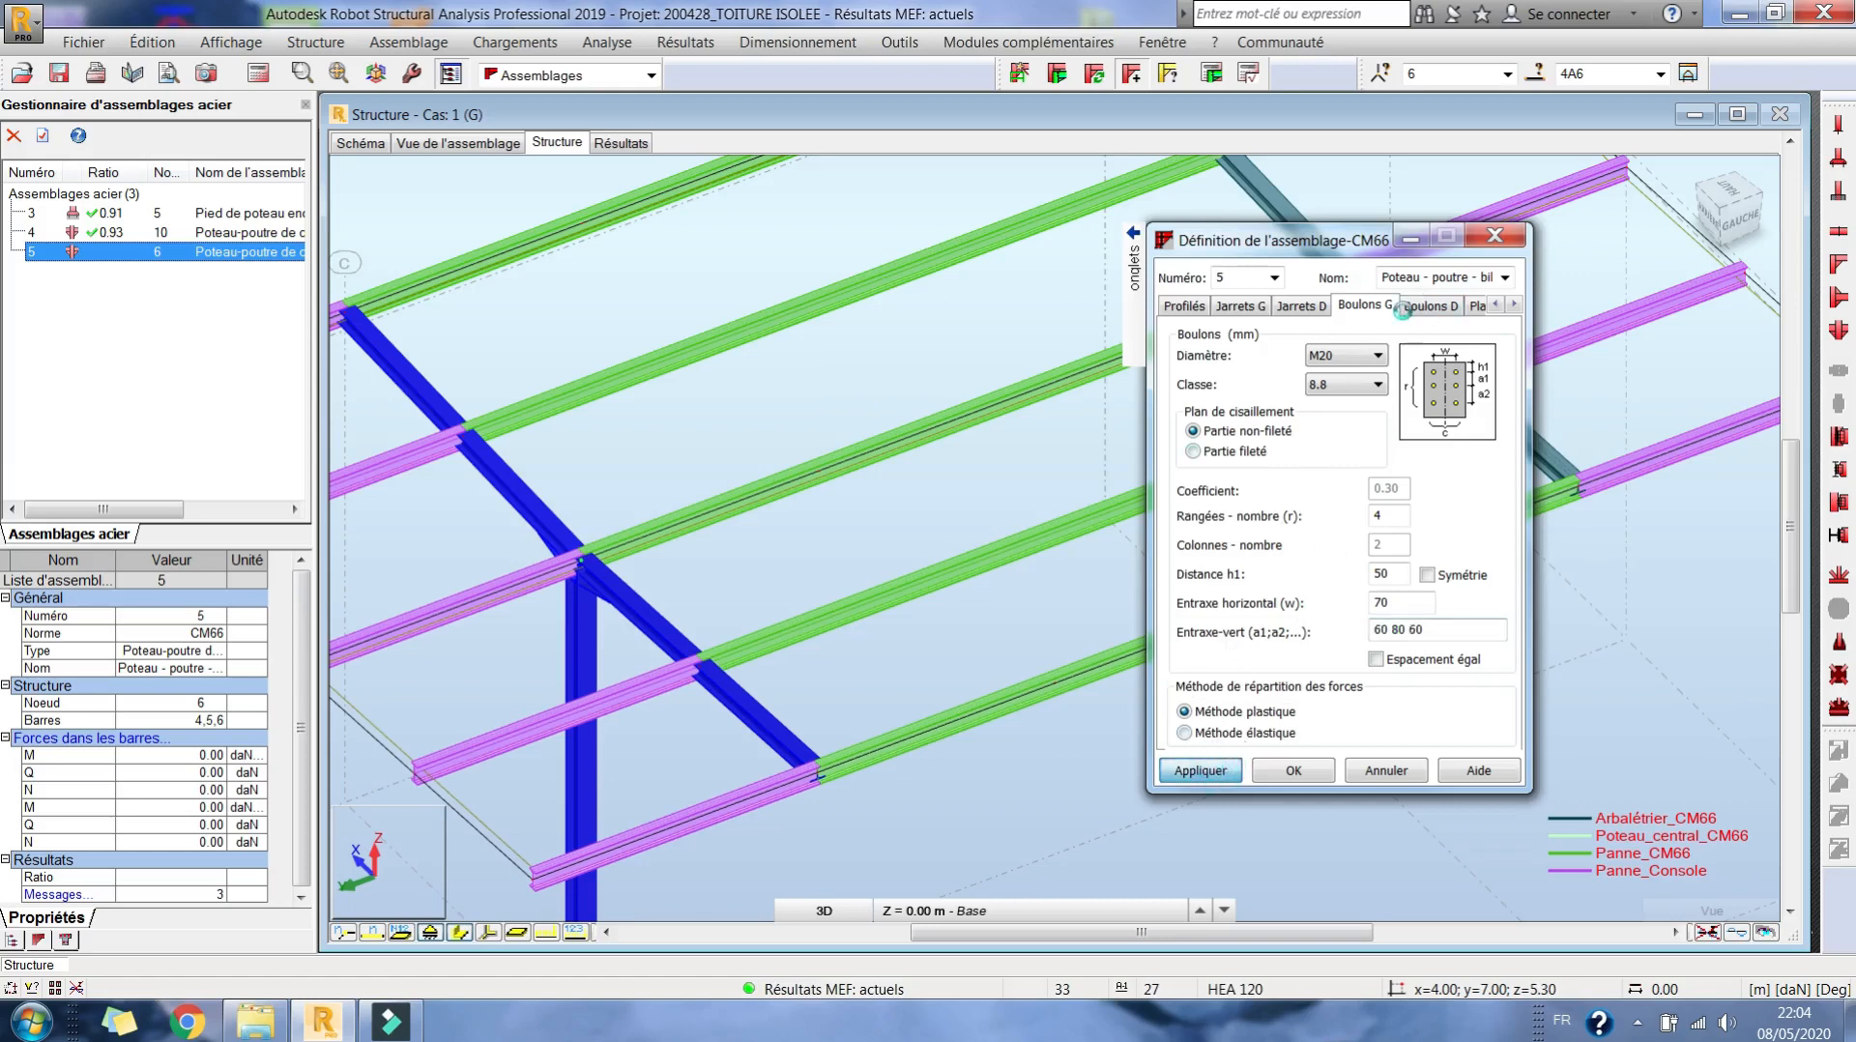
left_click(493, 143)
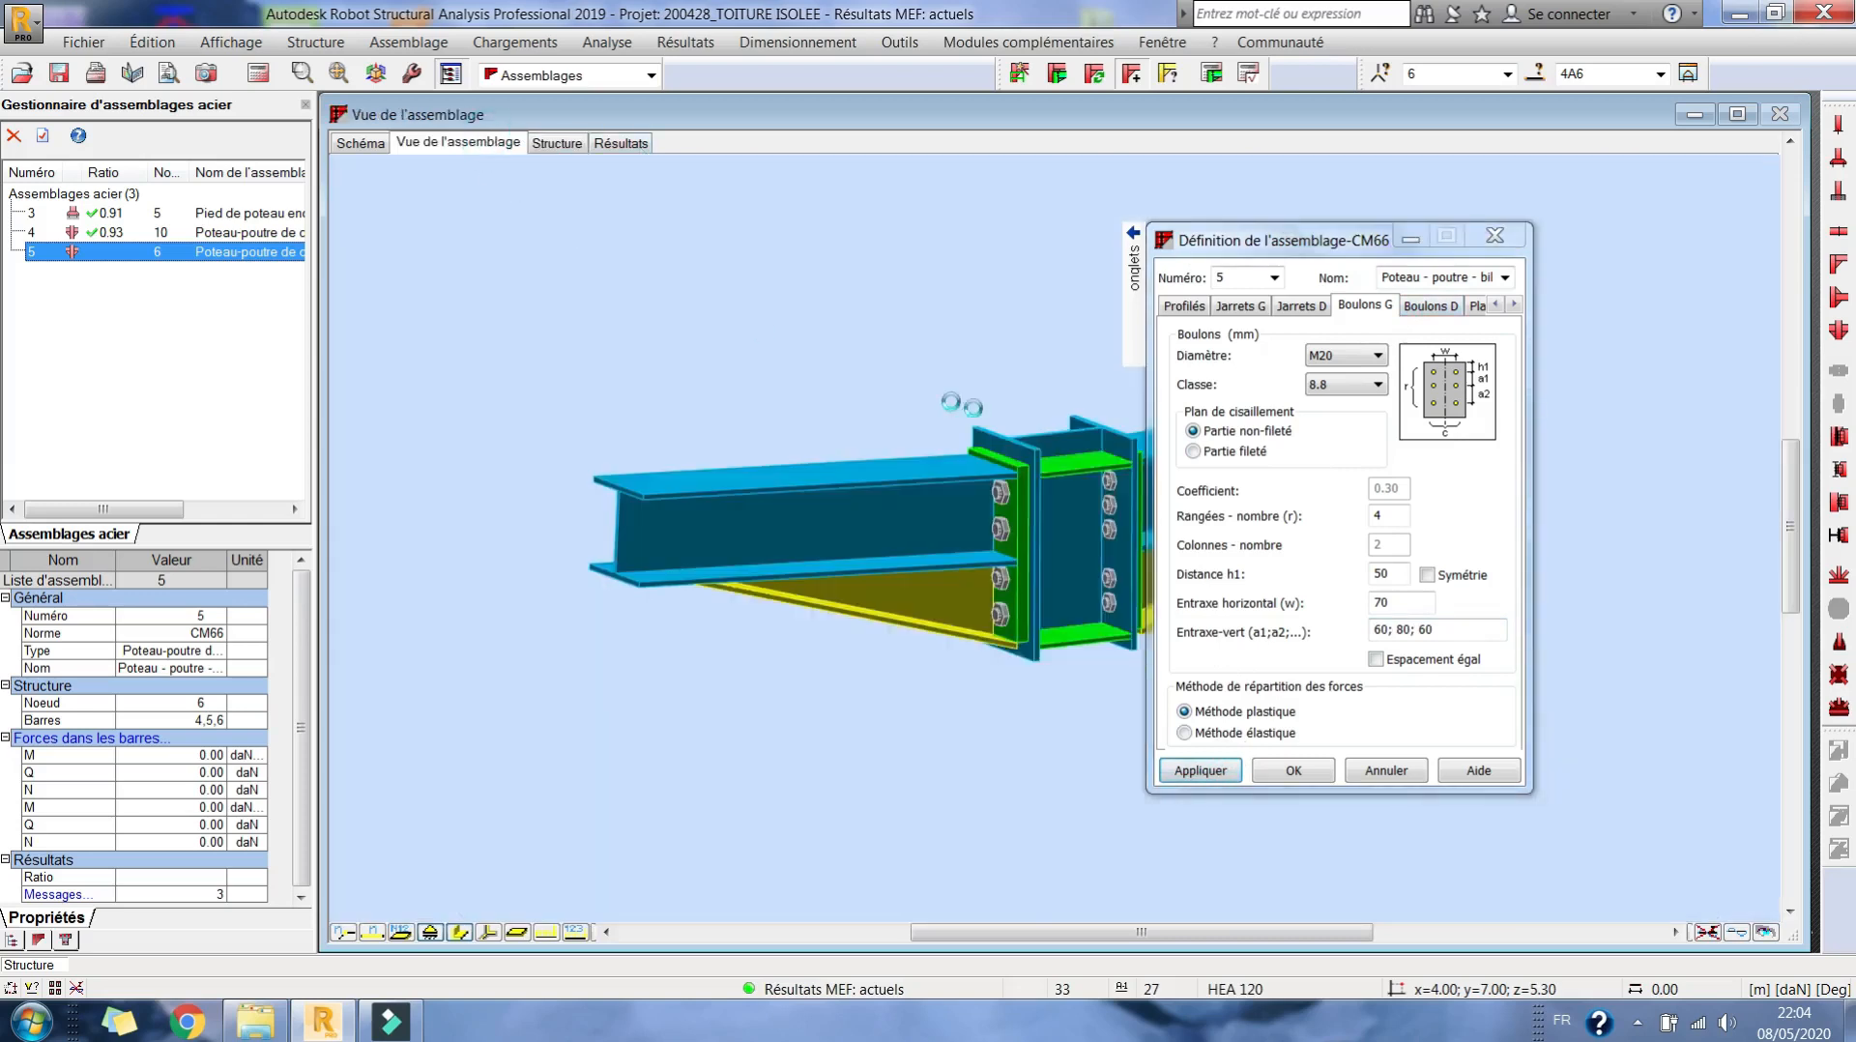
scroll(642, 374, "up", 5)
- Set the right-side bolts to M20 in 4 rows, h1 50 mm and vertical spacing 60; 80; 60 mm, and apply
left_click(1430, 305)
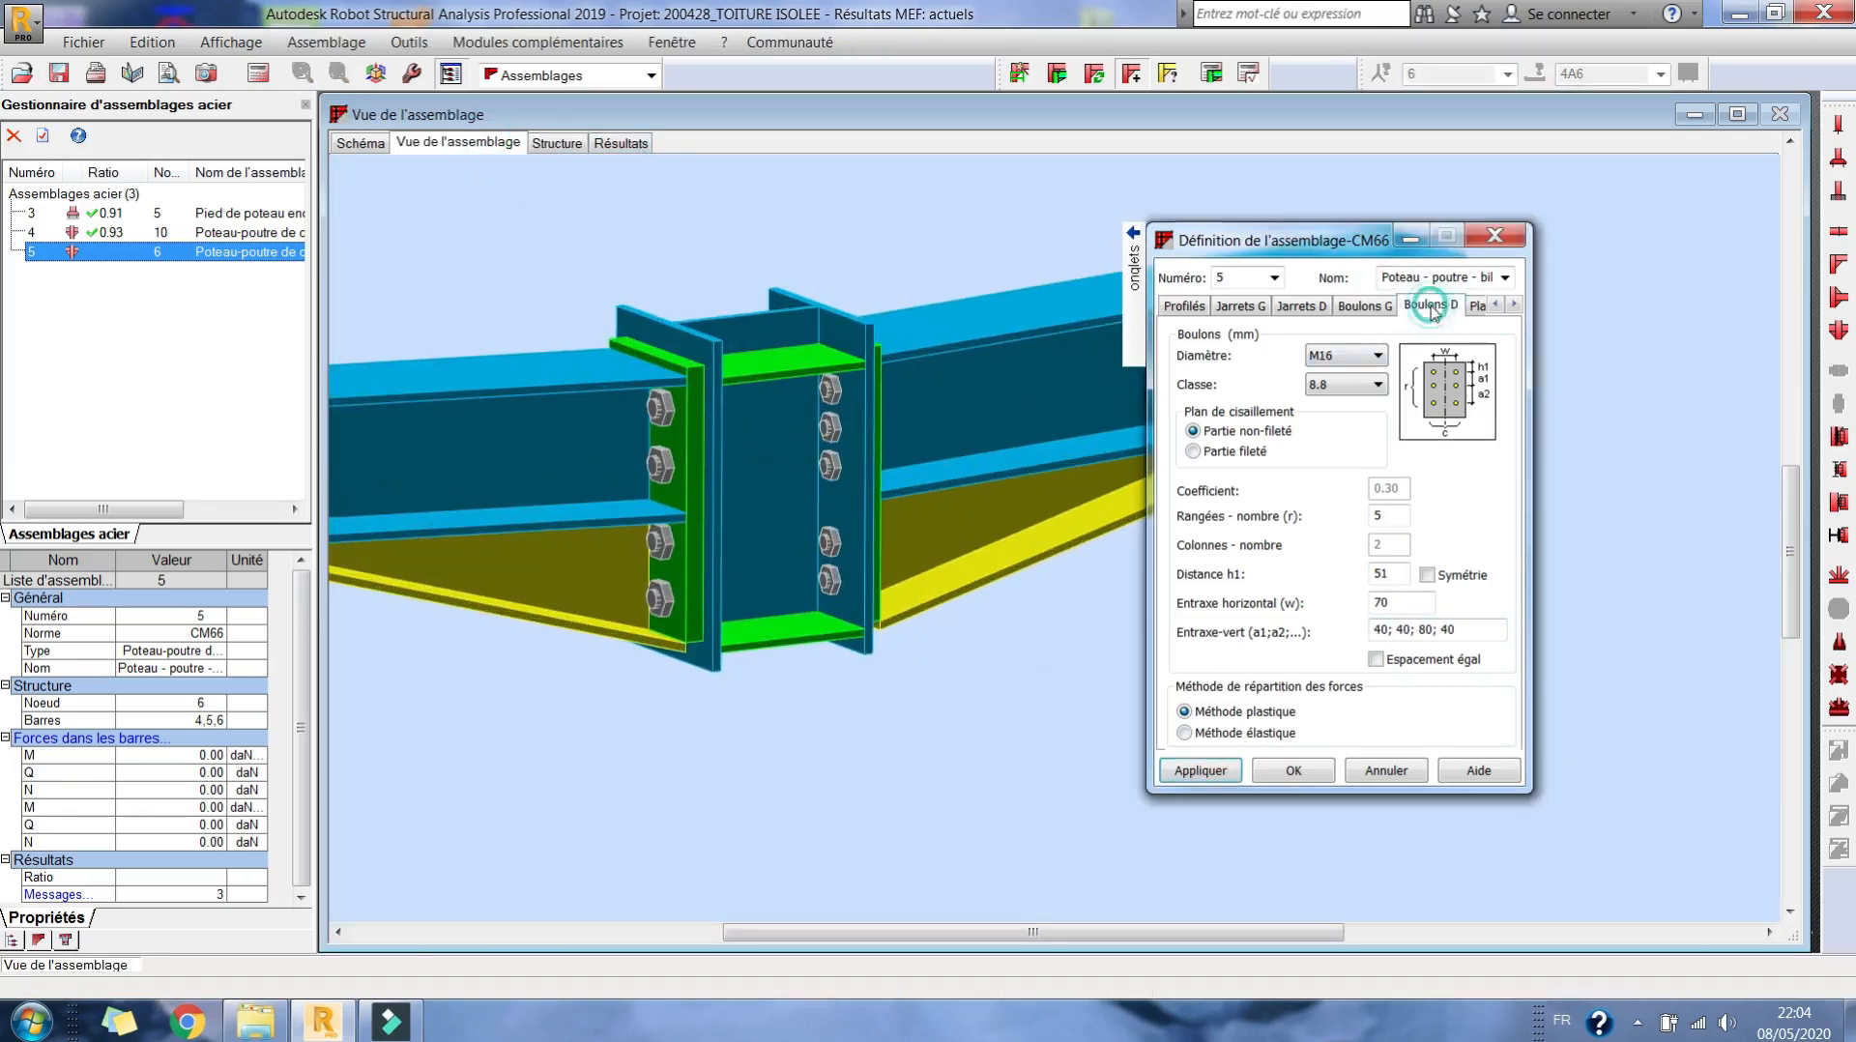
left_click(1353, 355)
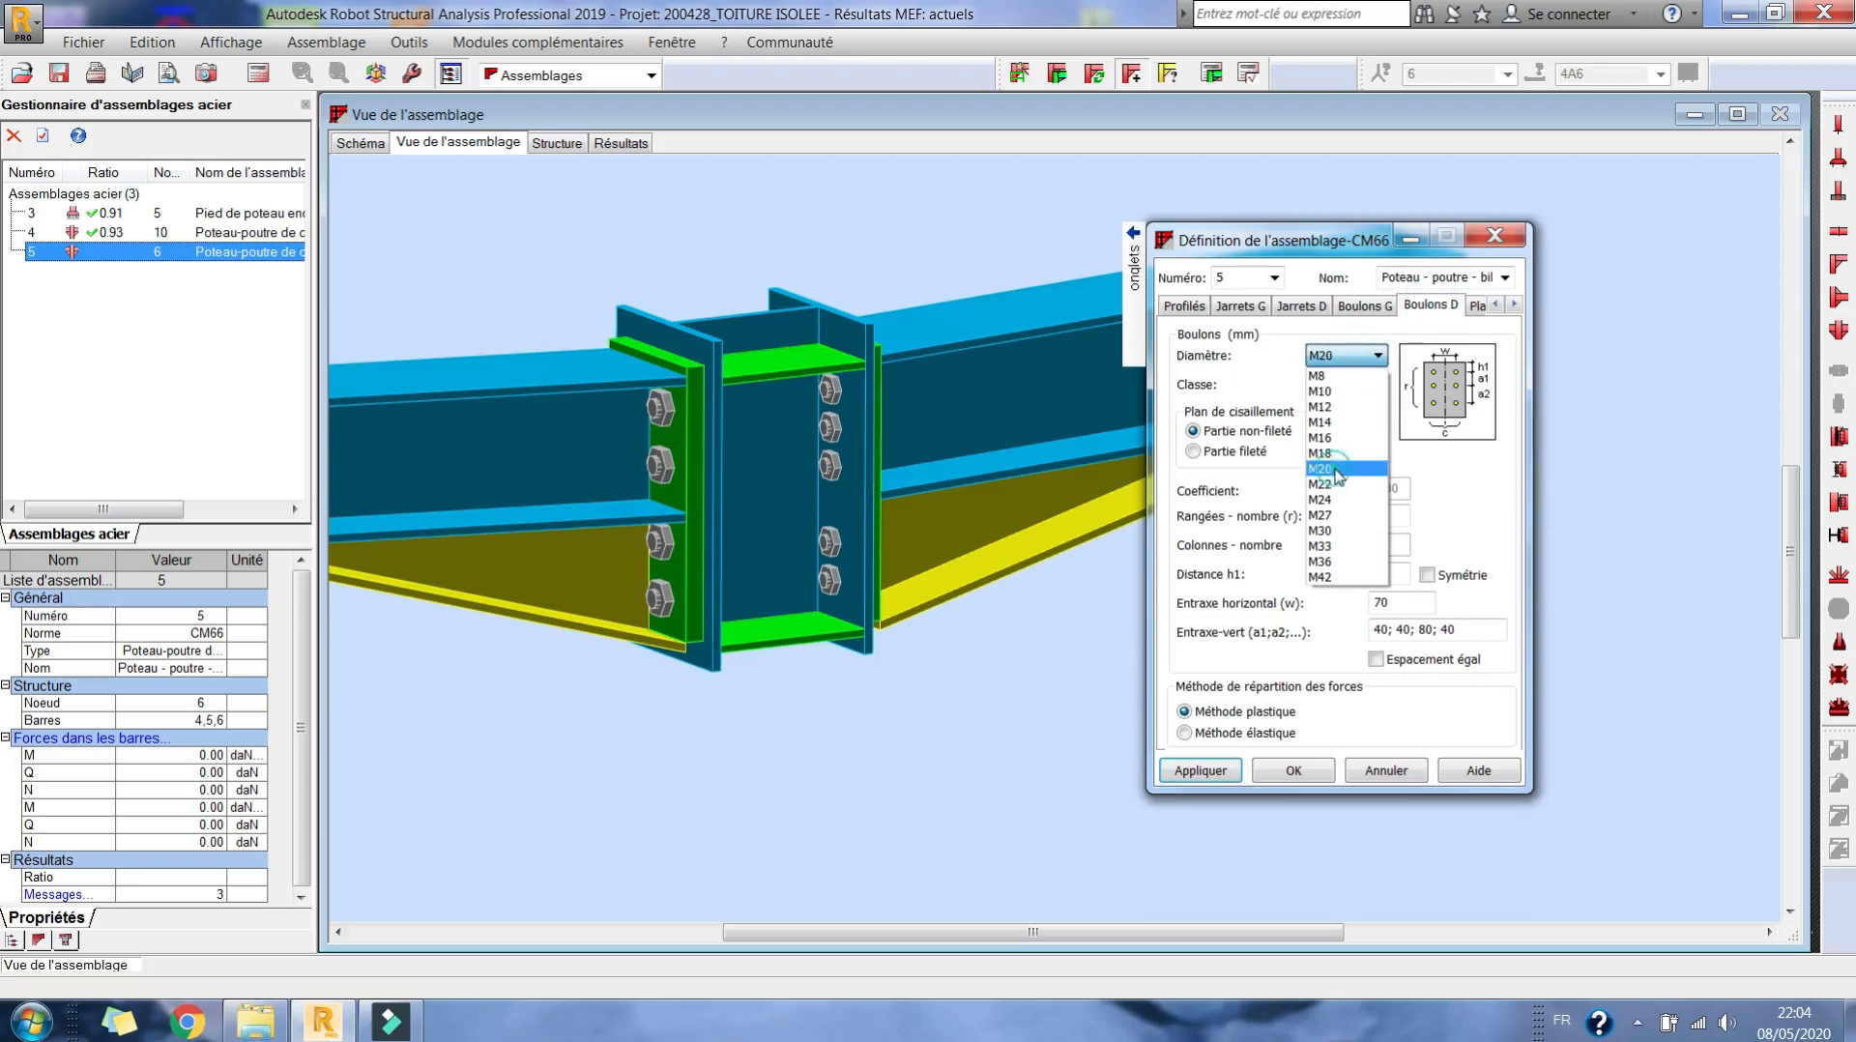
left_click(1338, 469)
double_click(1398, 517)
type("4")
key("Tab")
type("50")
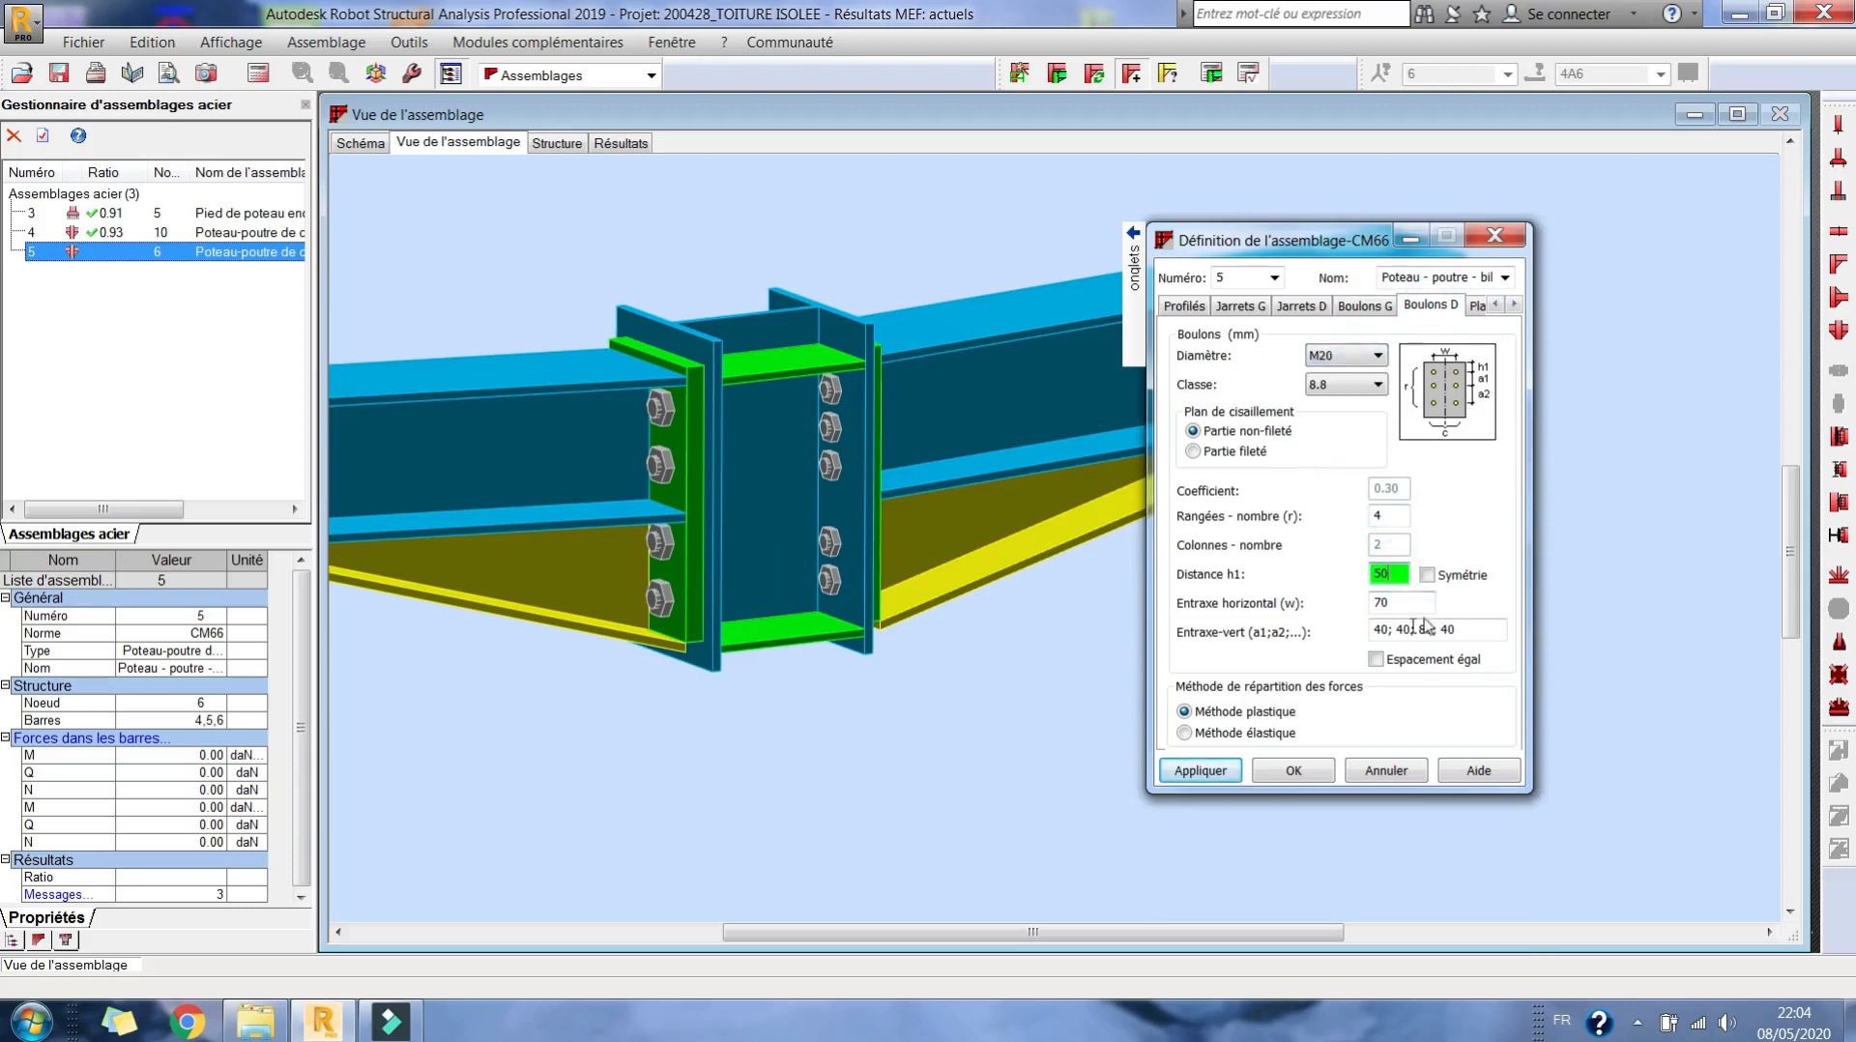
left_click(1485, 625)
type("60 8")
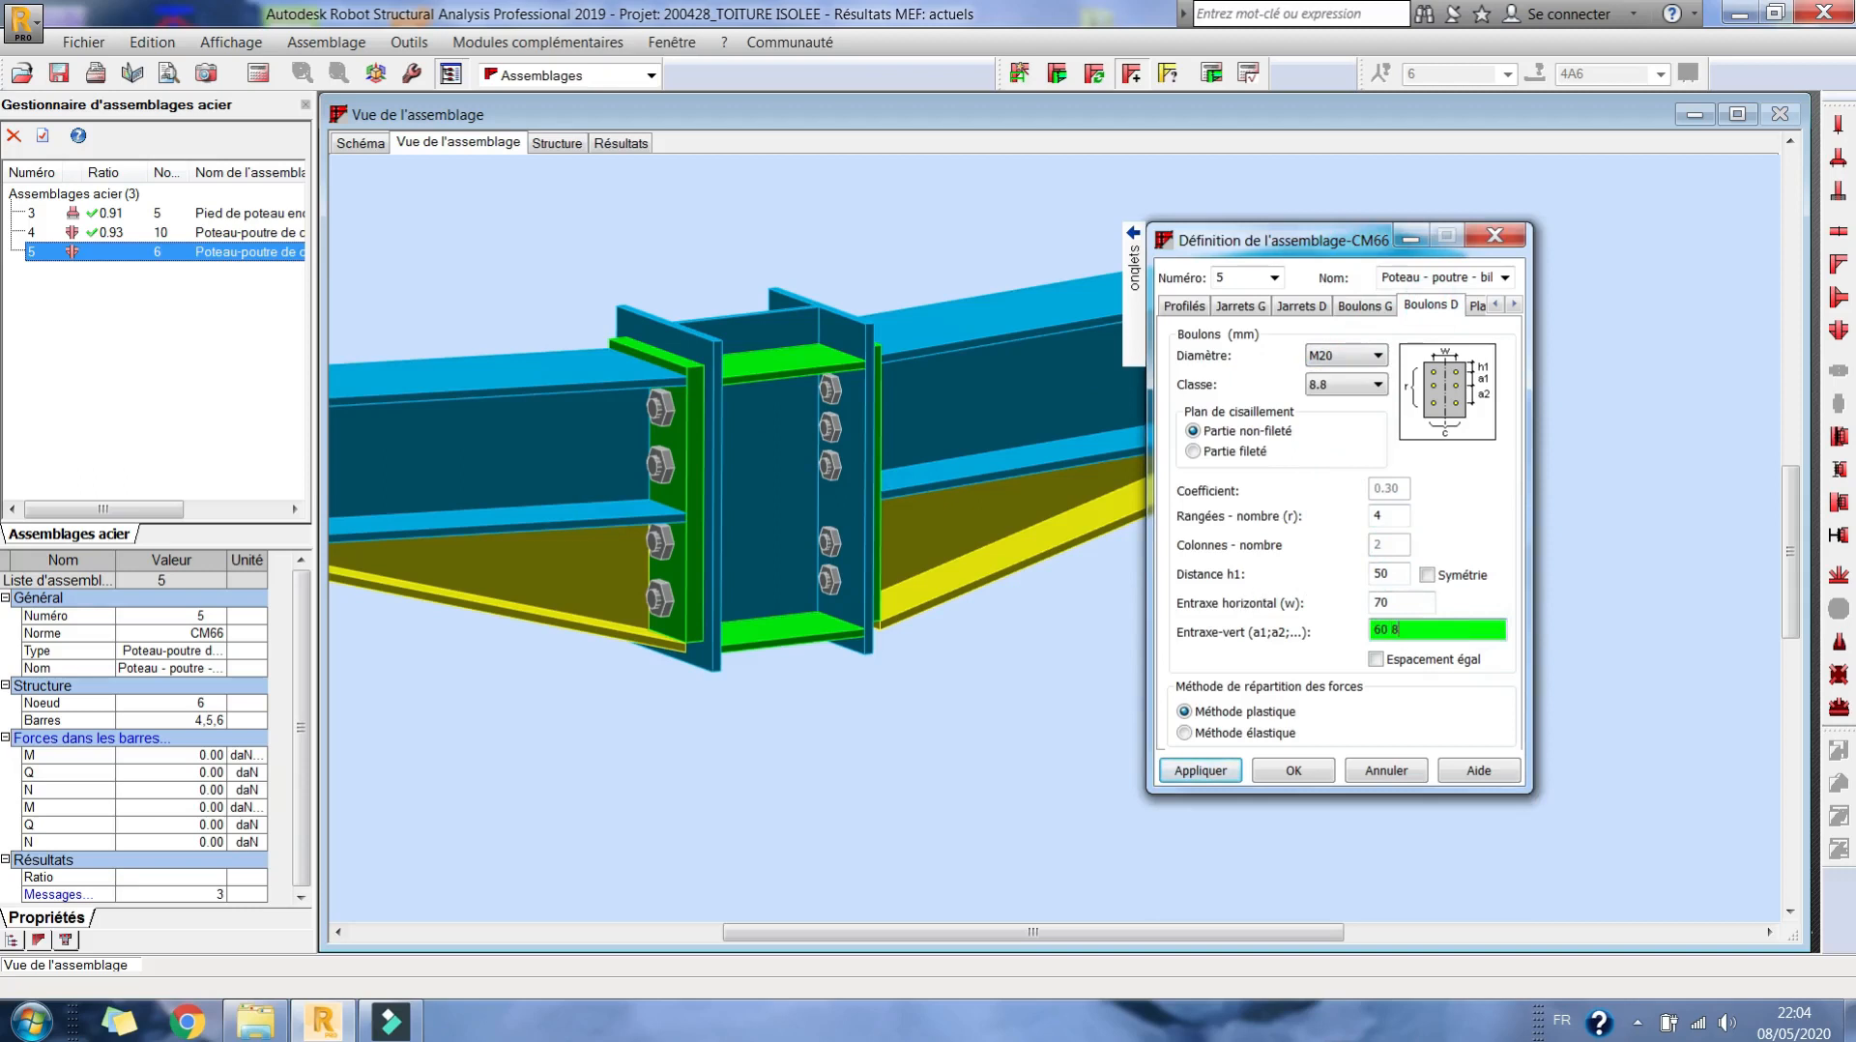
type("0 60")
left_click(1199, 770)
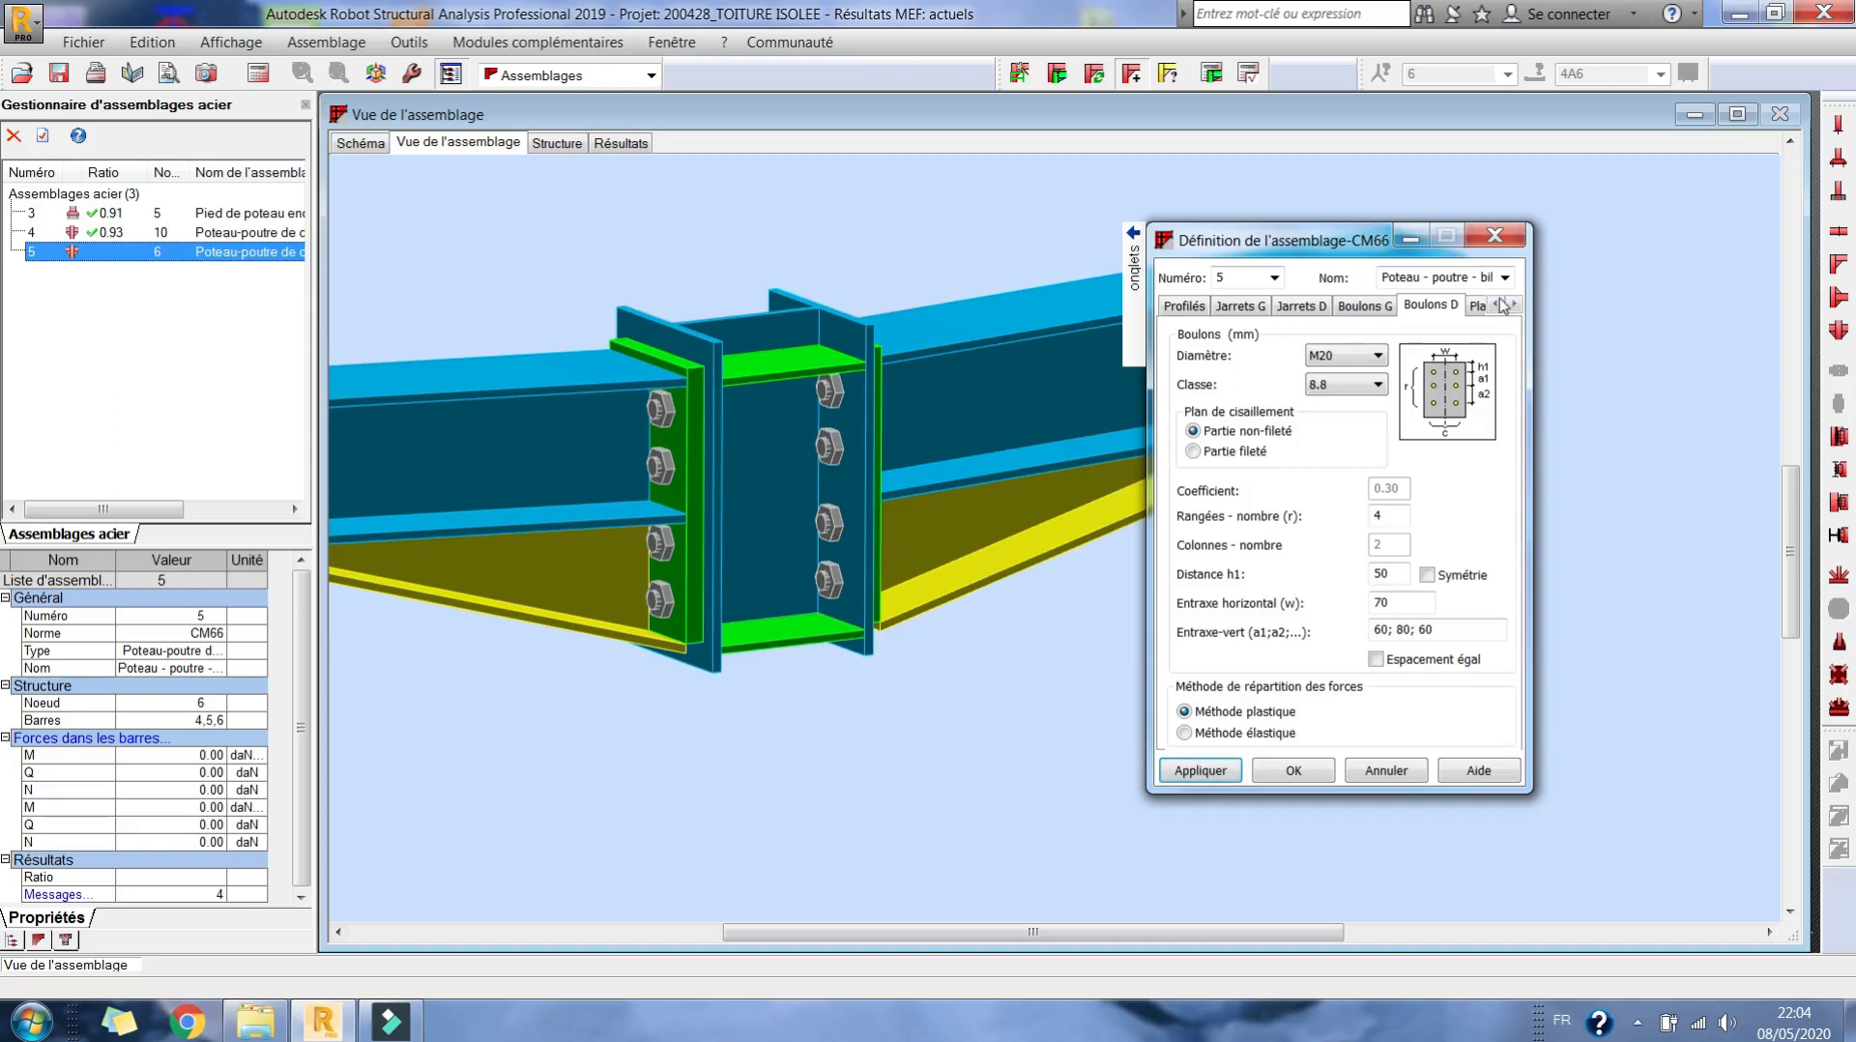
- Set the left end plate's upper-edge position to 10 mm, apply it and inspect the plate in the 3D view
mouse_move(1136, 261)
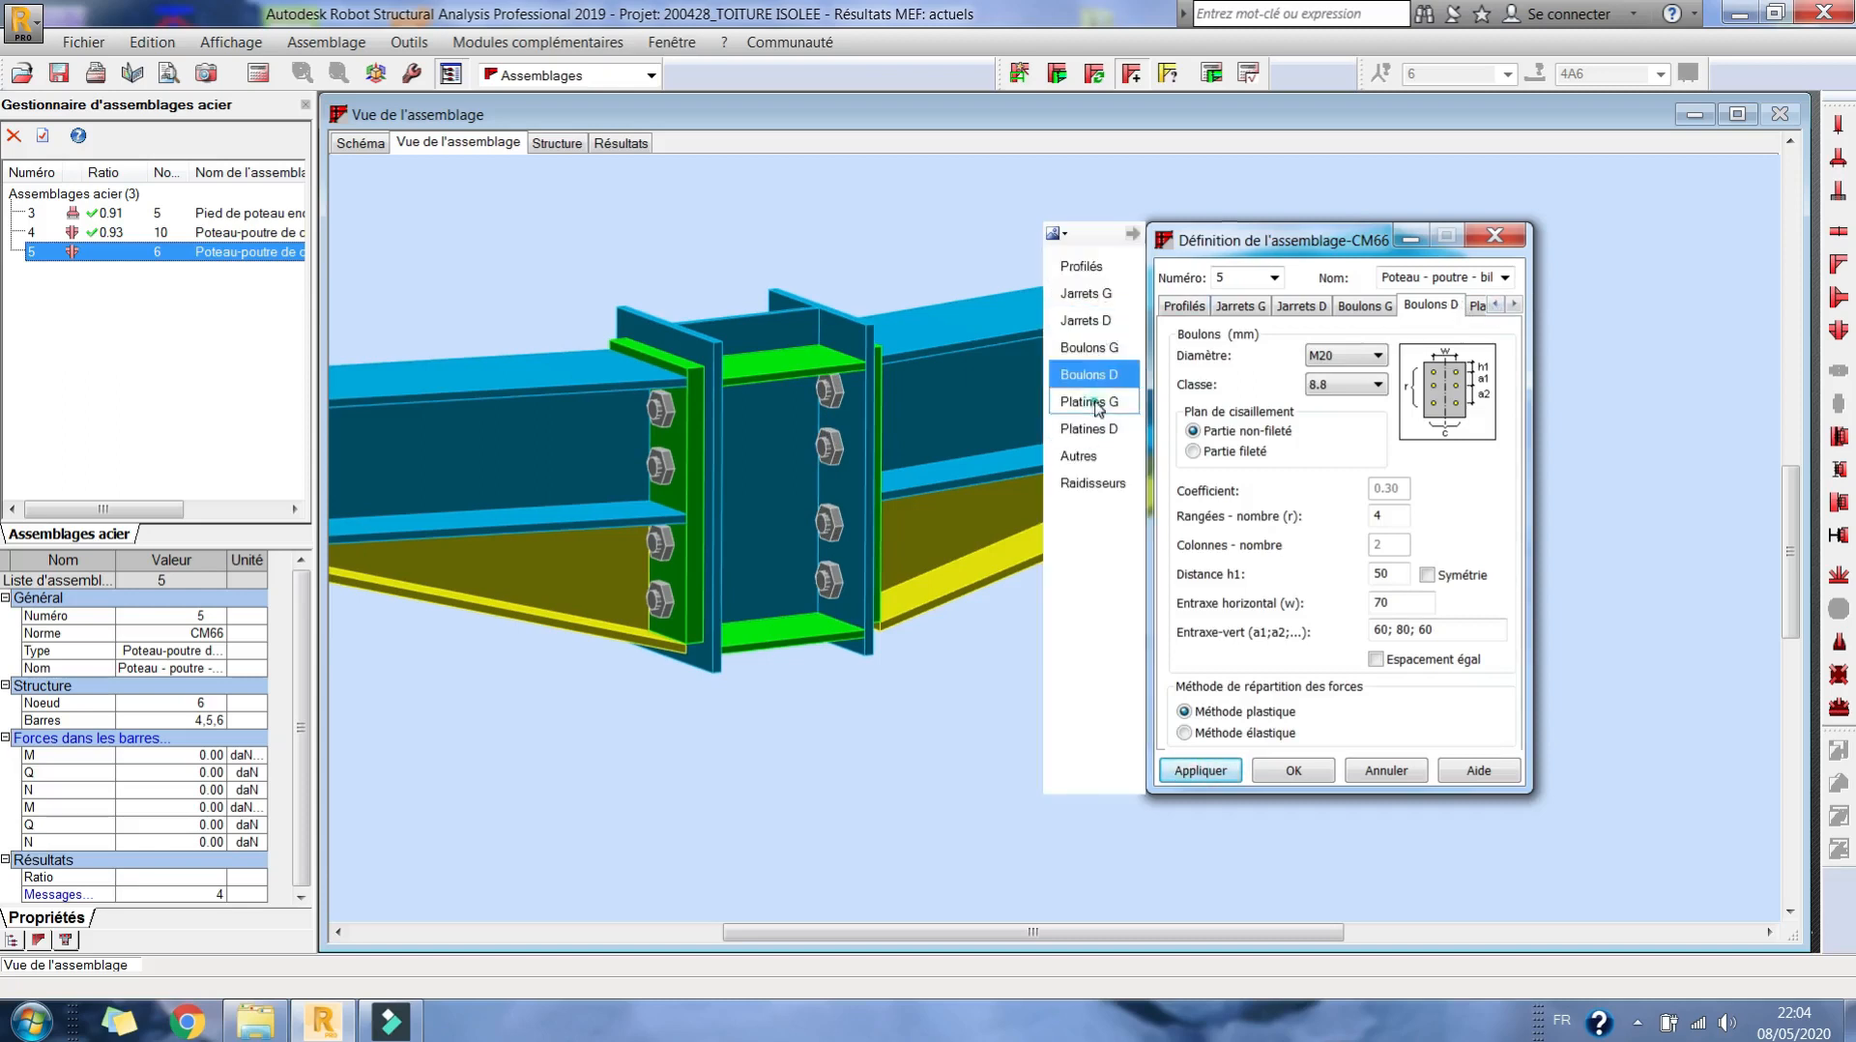
left_click(1090, 401)
left_click(1446, 525)
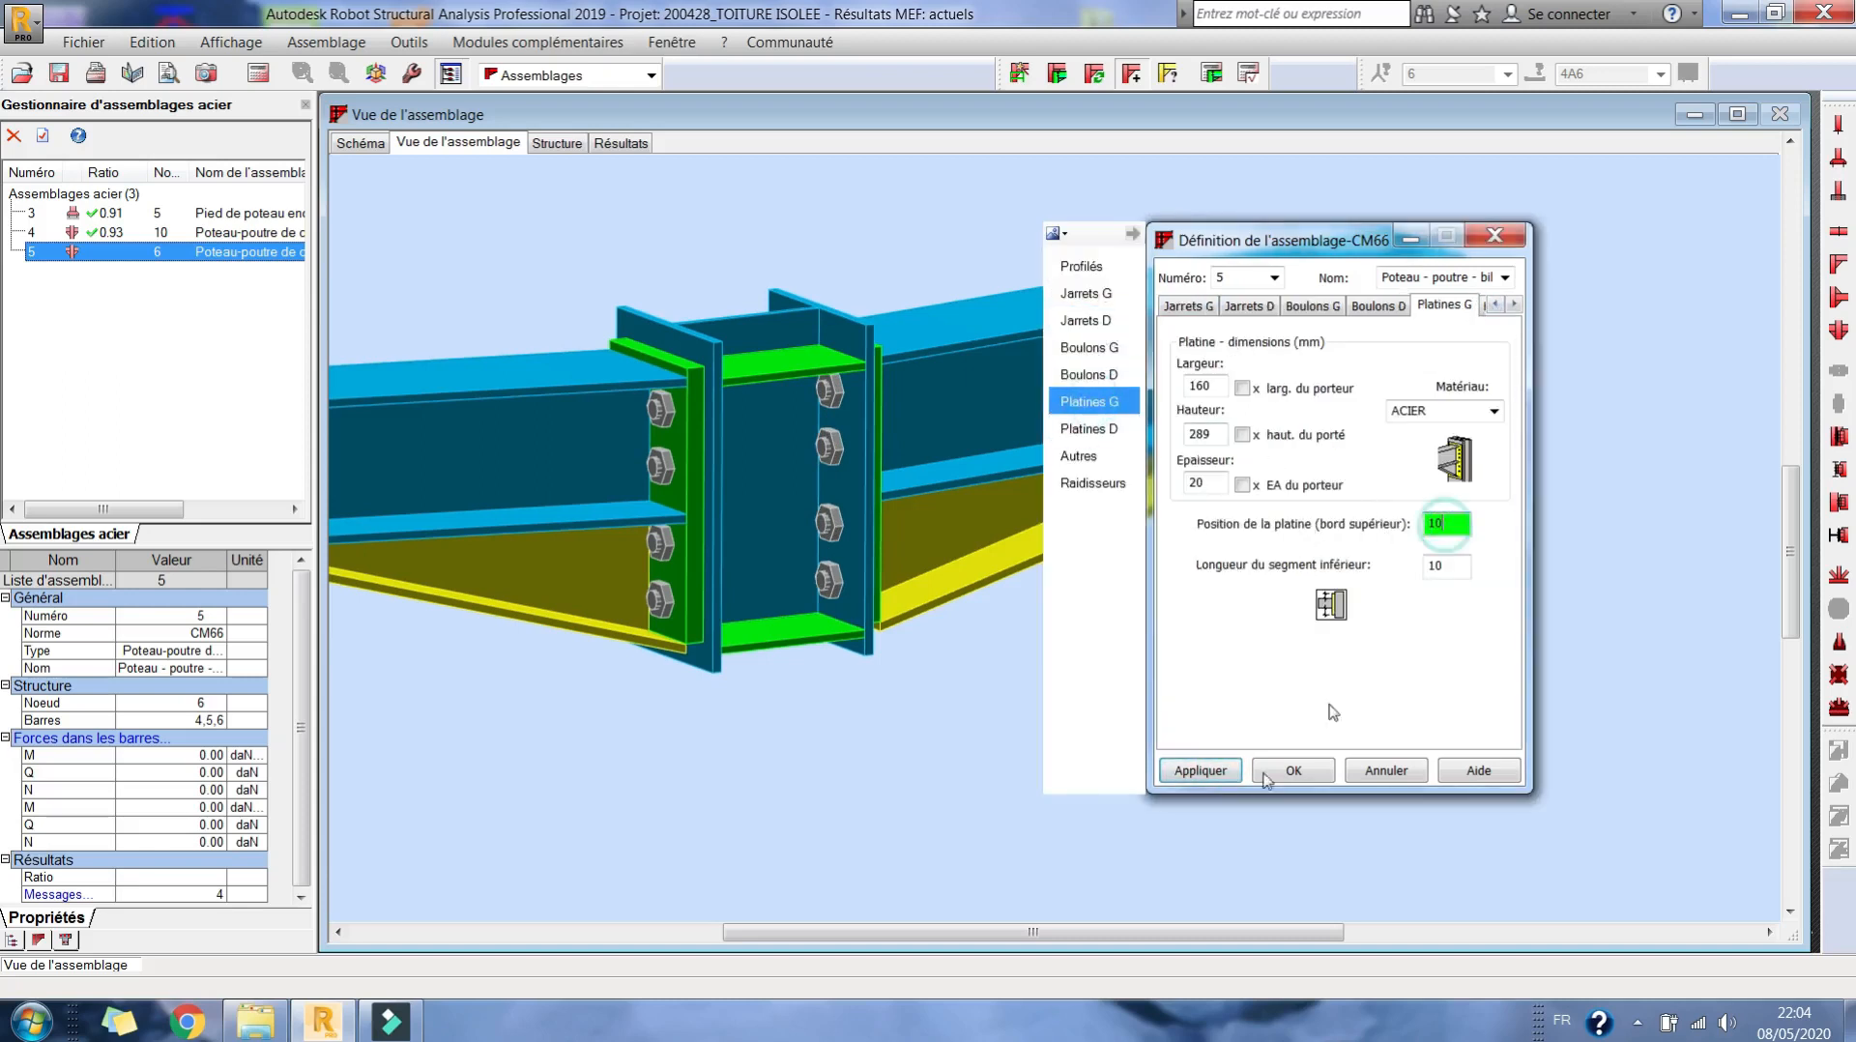
left_click(1199, 770)
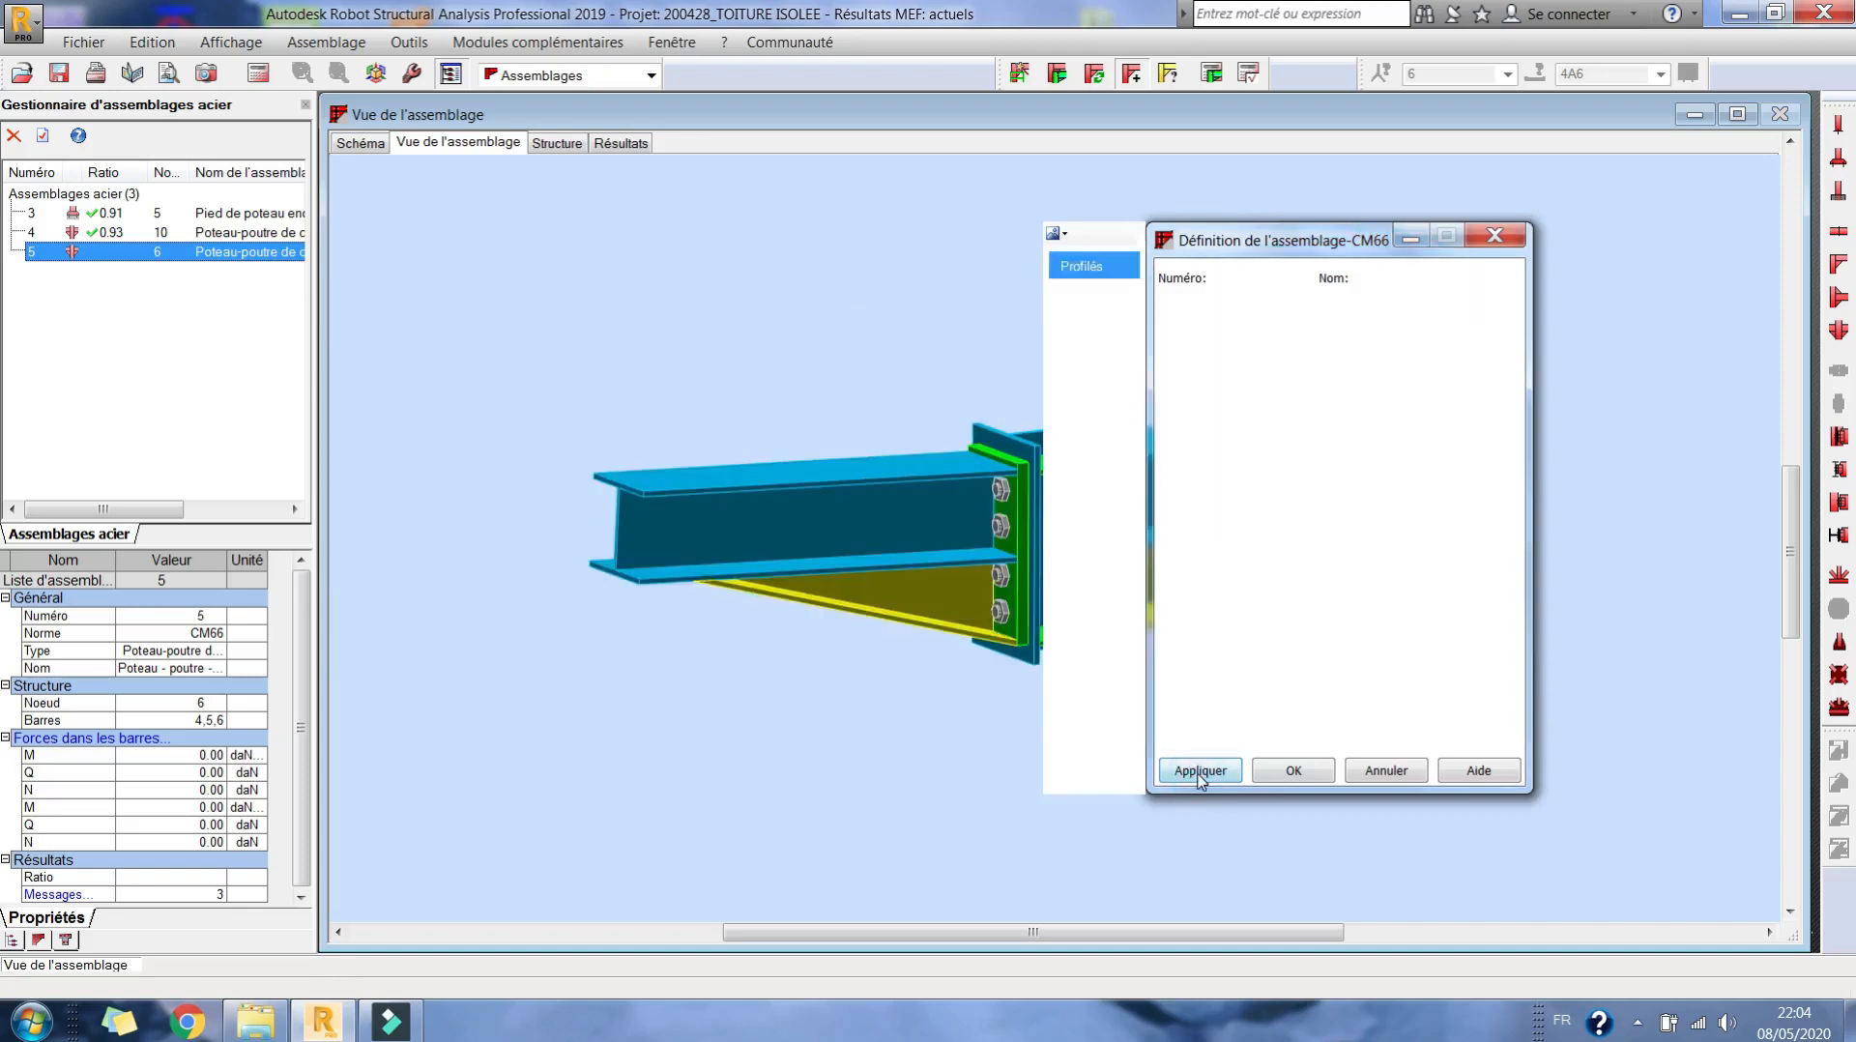
scroll(631, 480, "up", 4)
scroll(657, 486, "up", 3)
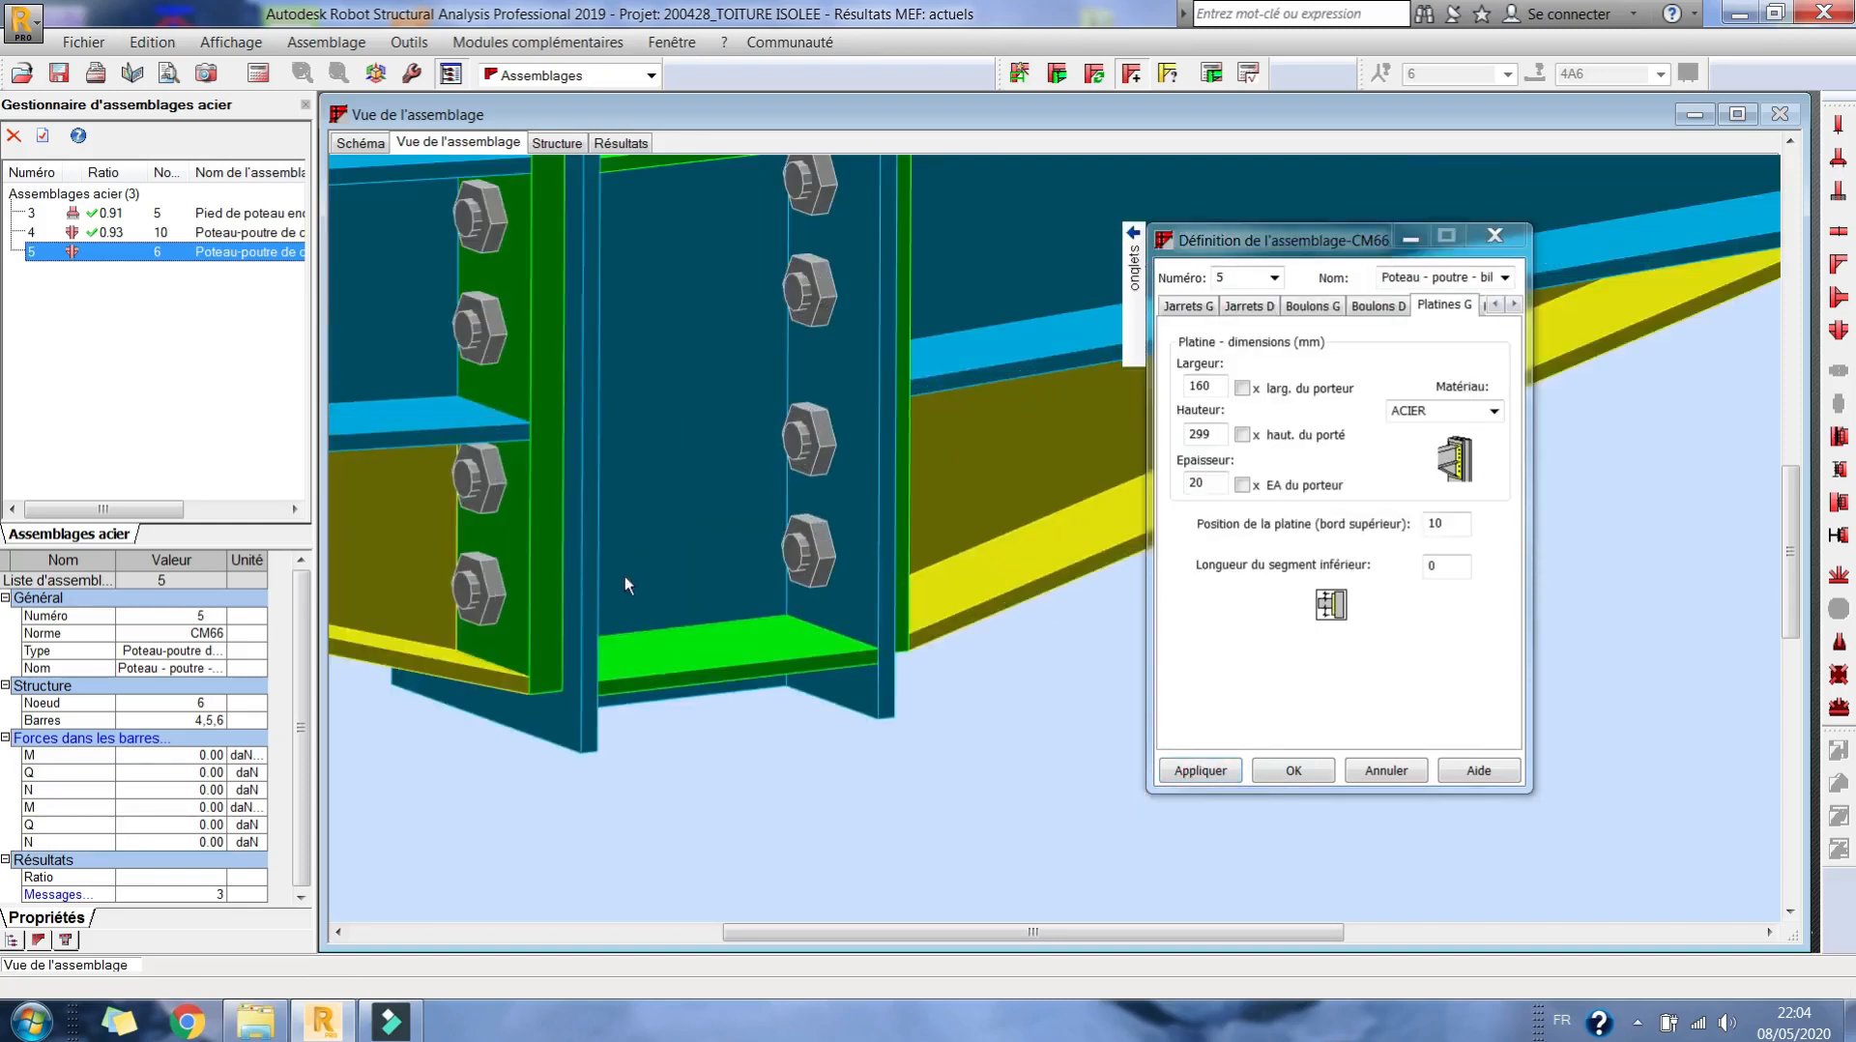
scroll(642, 518, "down", 2)
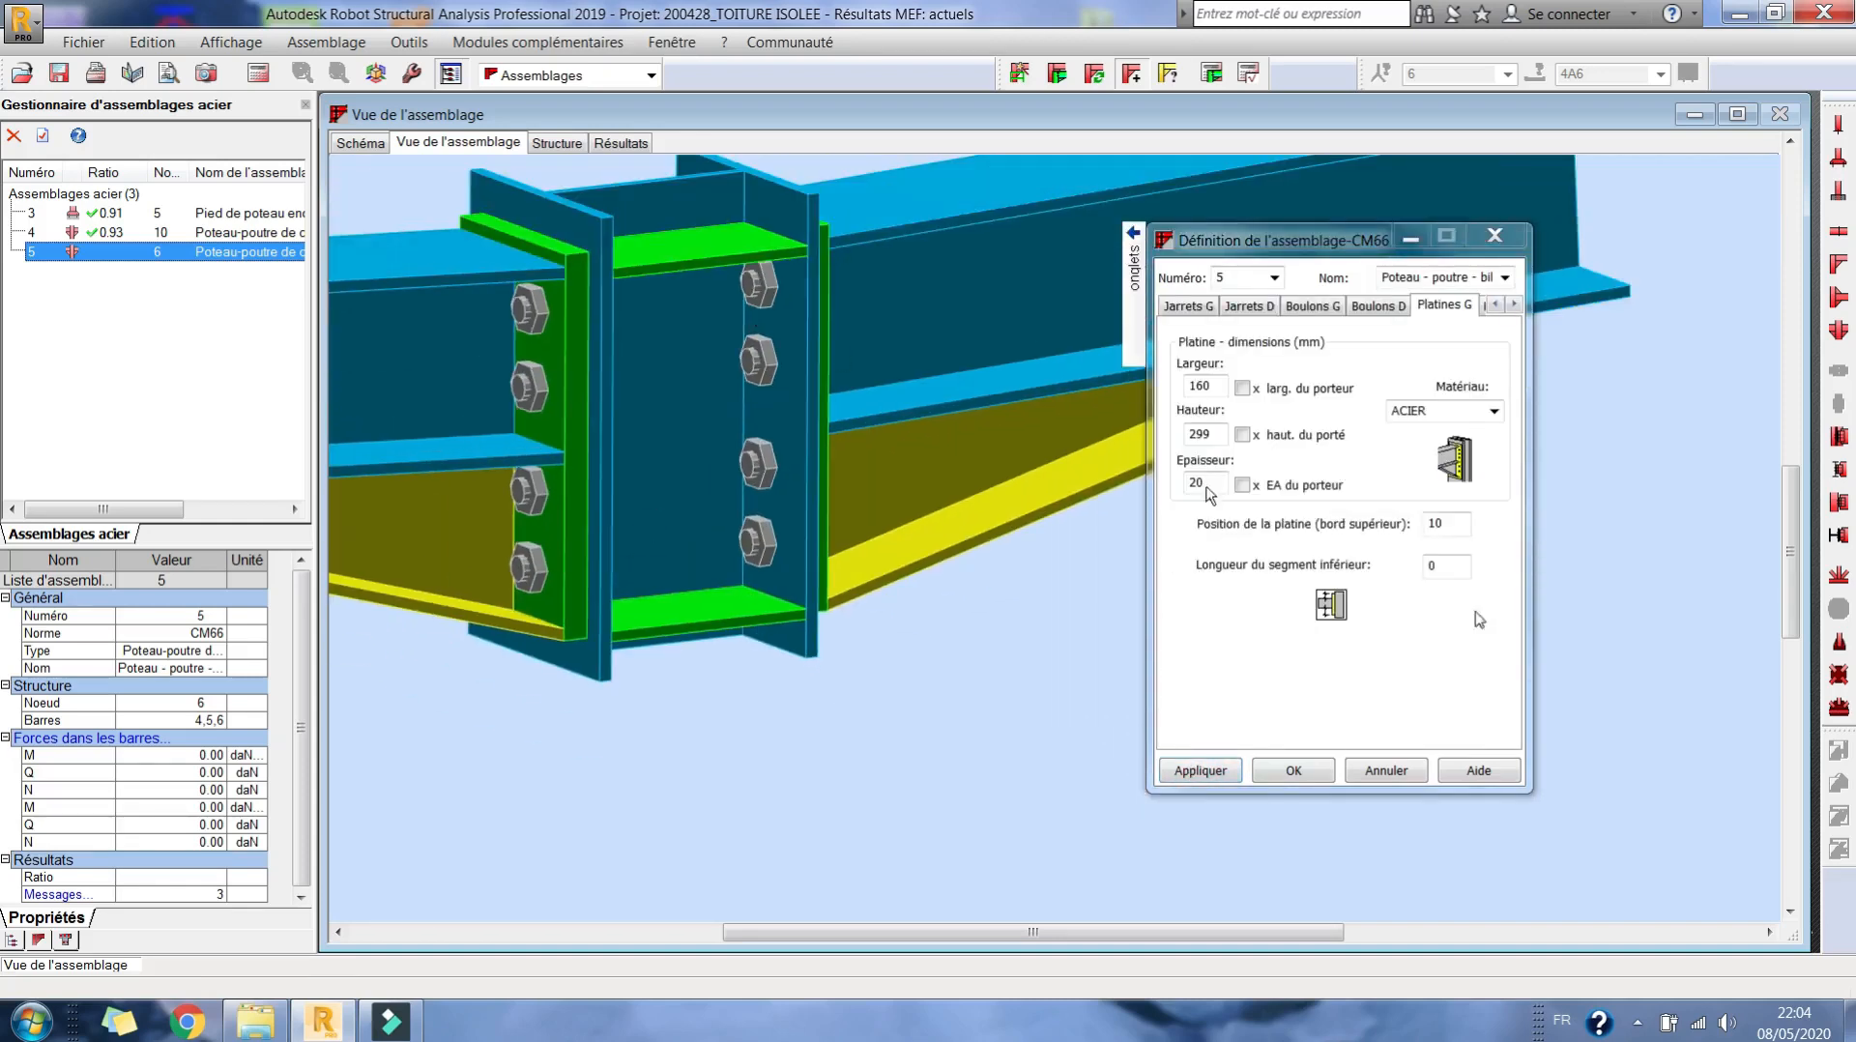
- Set the left end plate's lower segment length to 10 mm, apply it and check the plate in the 3D view
double_click(1446, 570)
type("1")
left_click(1226, 772)
middle_click_drag(949, 572, 681, 522)
scroll(822, 466, "up", 2)
right_click(880, 331)
left_click(871, 447)
left_click_drag(856, 469, 832, 489)
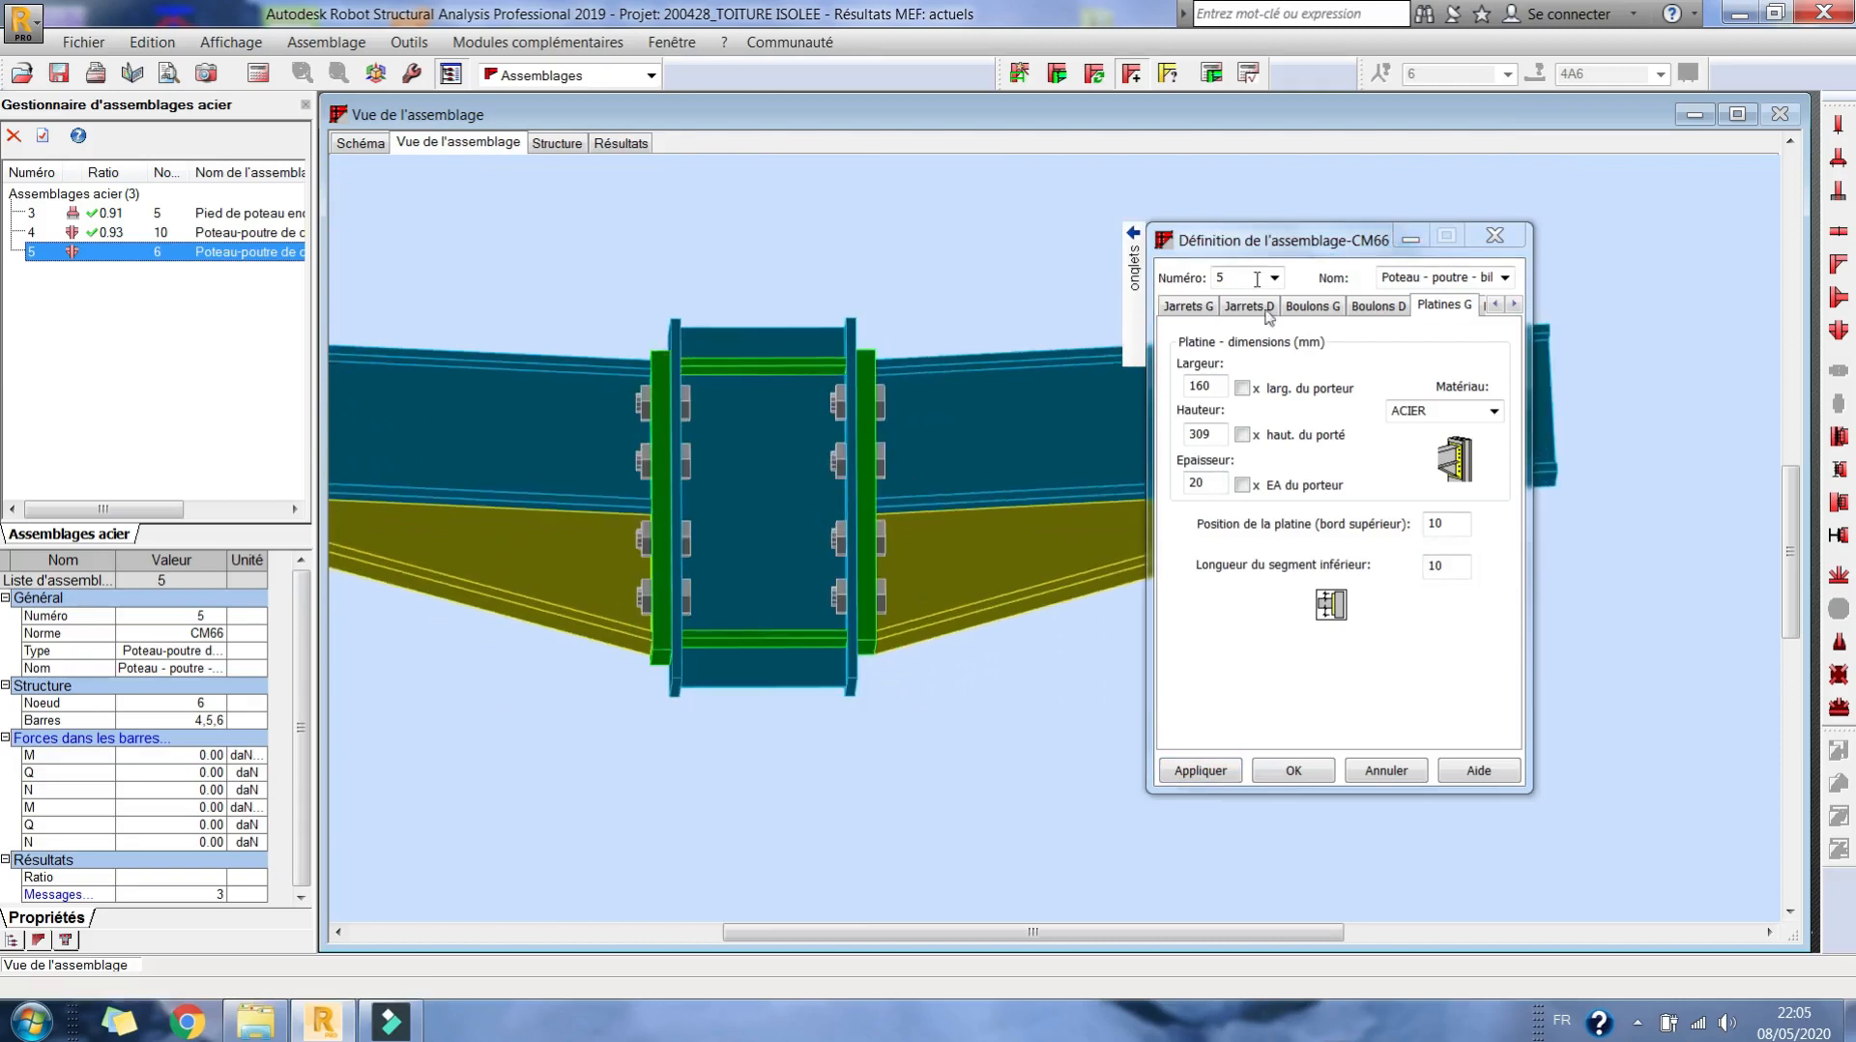
- Set the right end plate's lower segment length to 10 mm, apply it and inspect the plate's lower end
left_click(1484, 307)
double_click(1441, 566)
type("10")
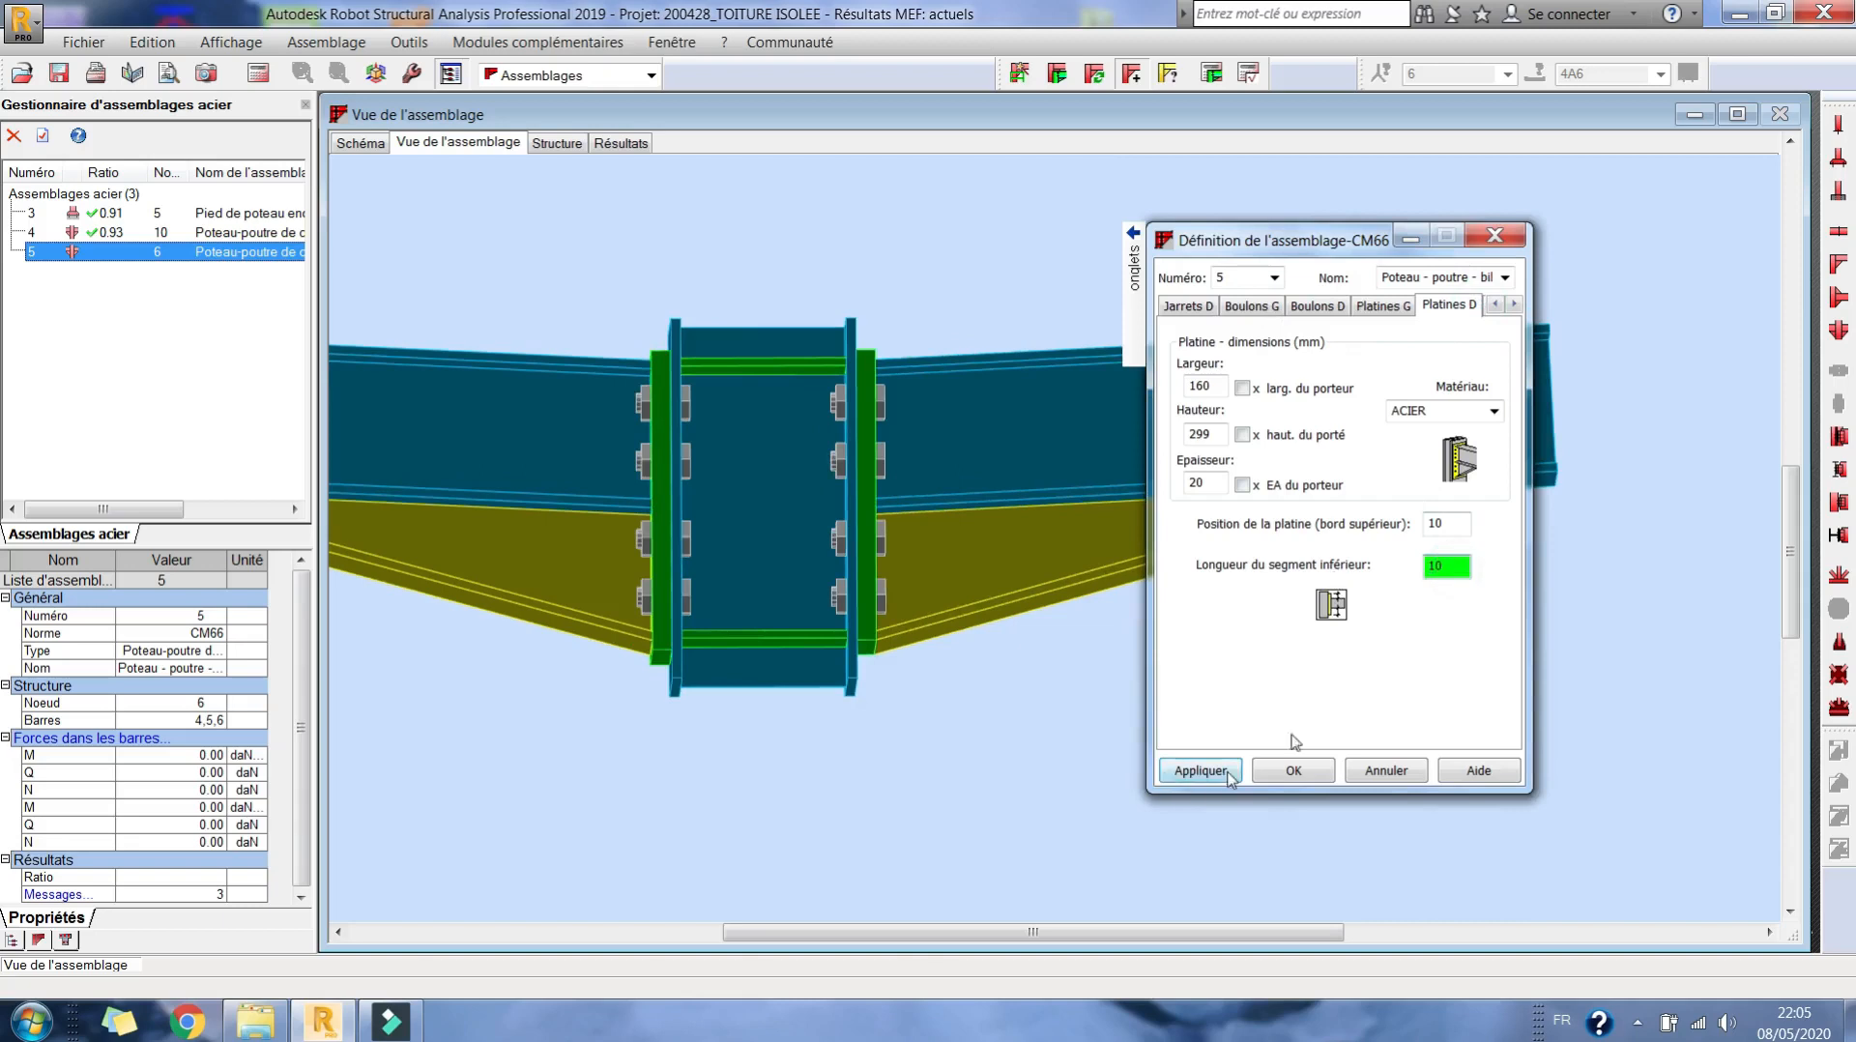
left_click(1199, 769)
left_click_drag(903, 603, 874, 633)
scroll(822, 673, "up", 3)
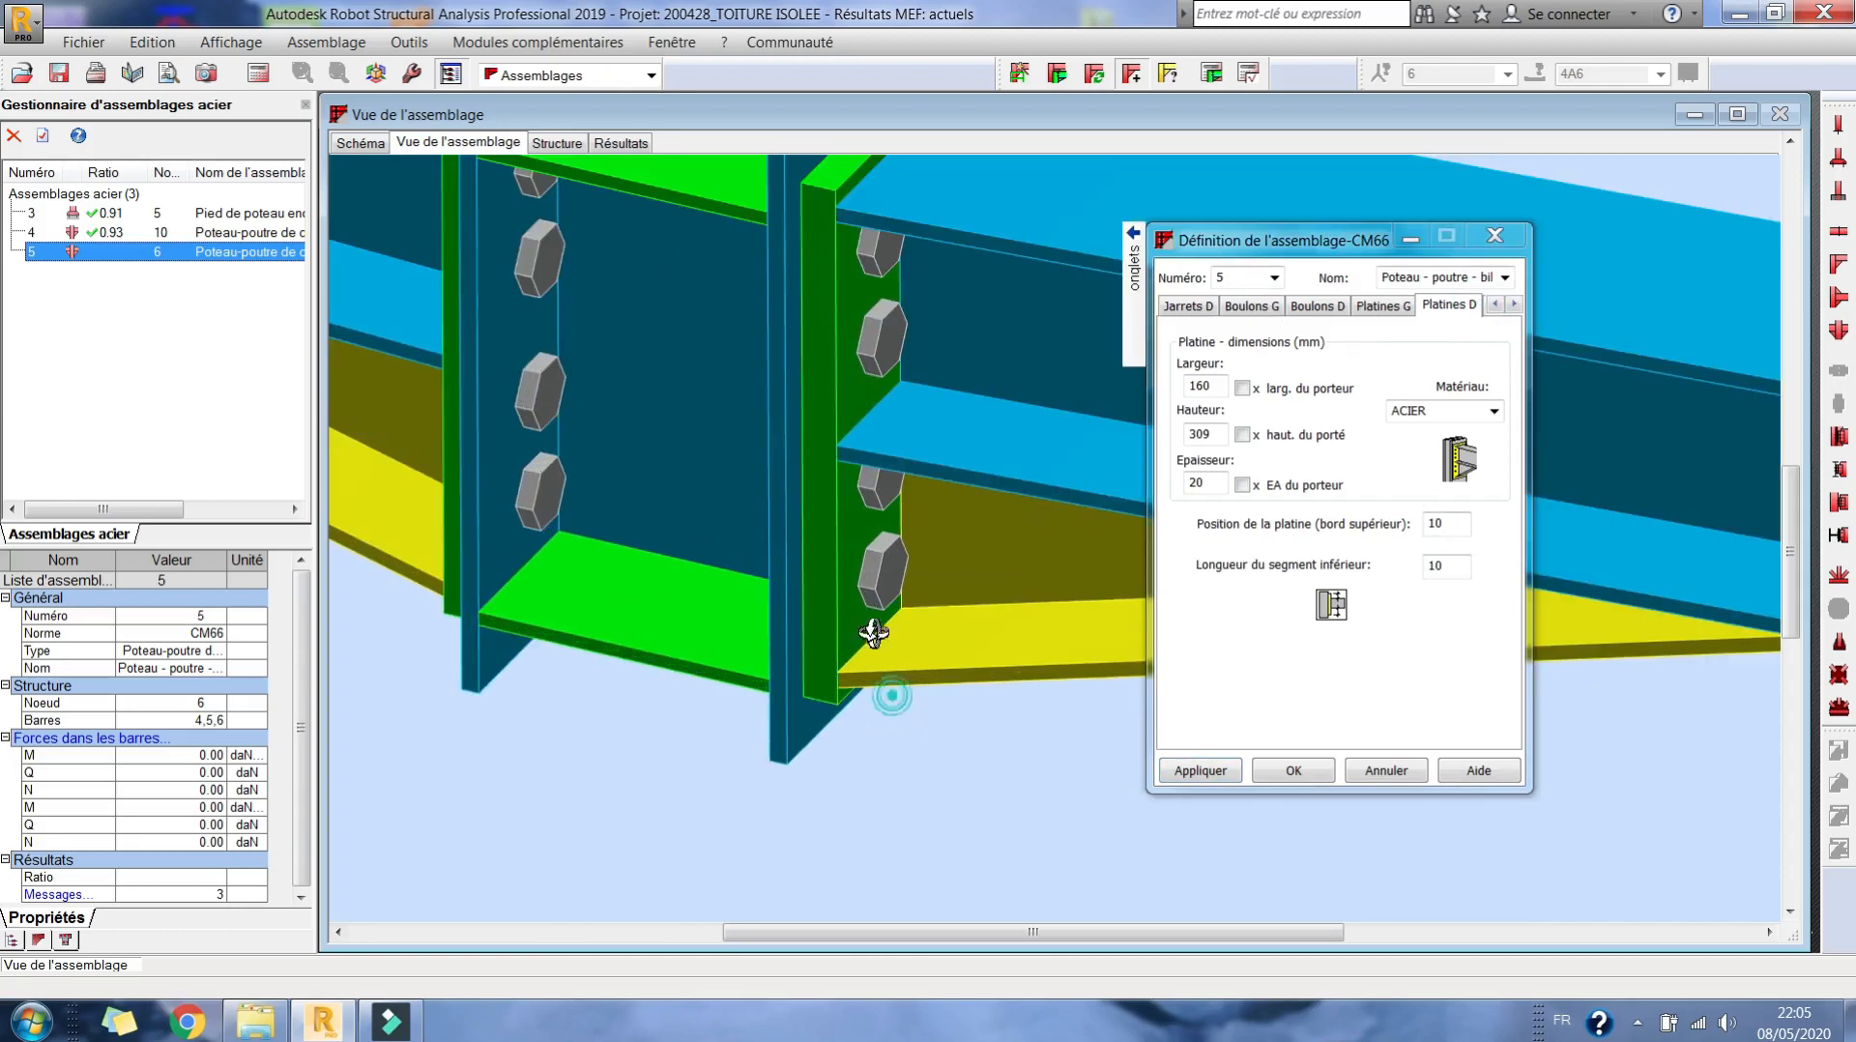
scroll(856, 570, "up", 4)
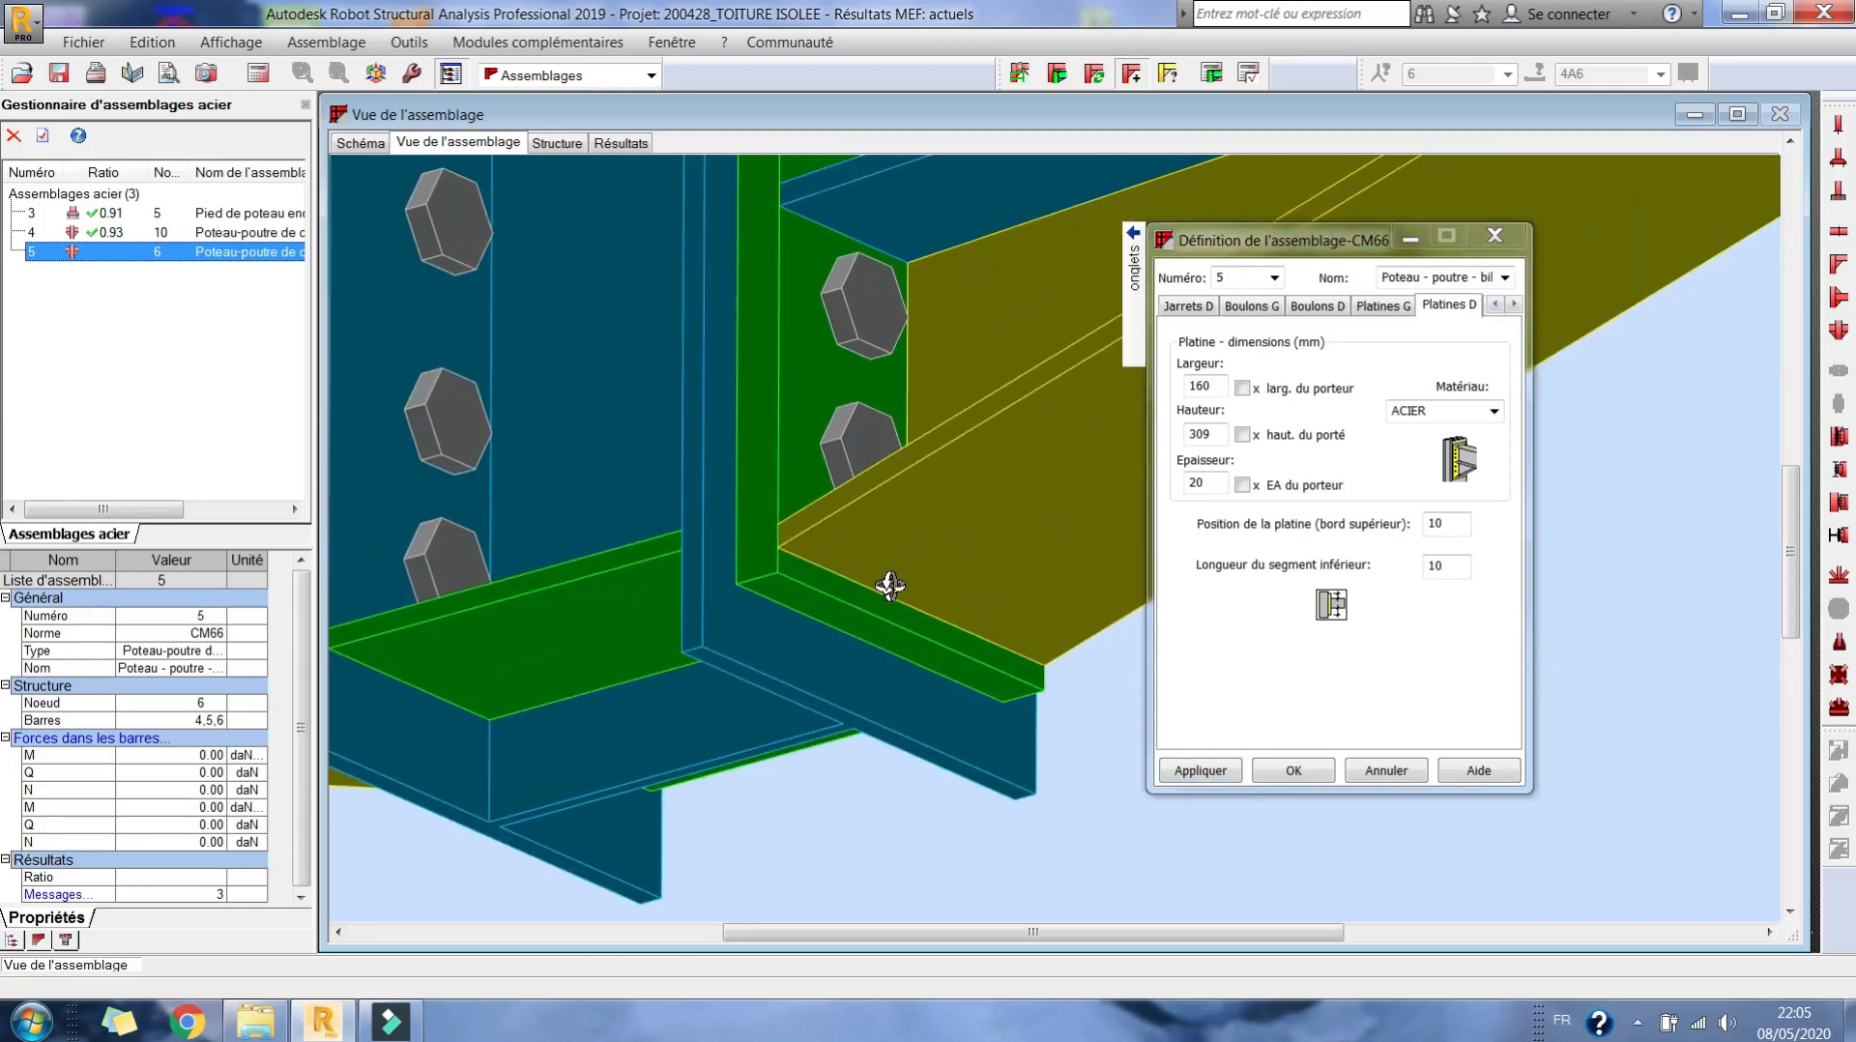
scroll(889, 584, "down", 1)
scroll(870, 556, "down", 5)
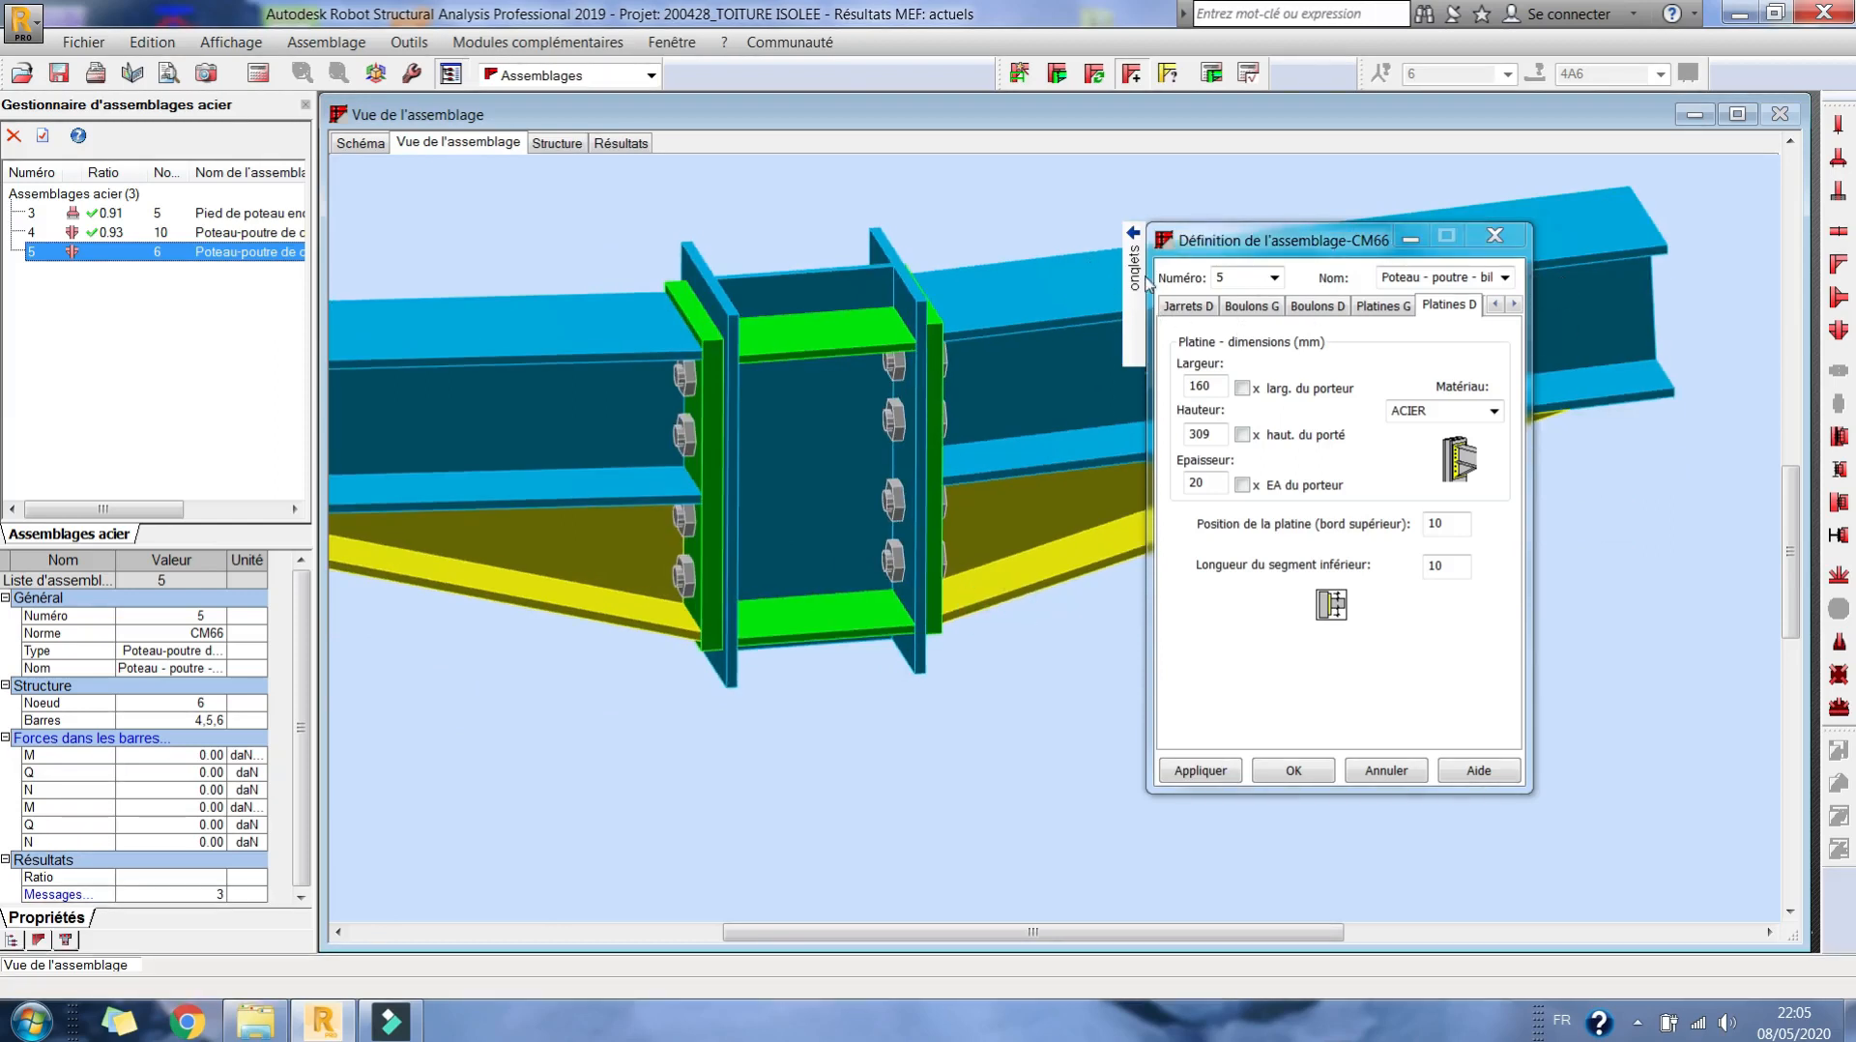
- Accept the connection definition after reviewing its welds and stiffeners, and calculate the connection at node 6
mouse_move(1129, 311)
left_click(1108, 454)
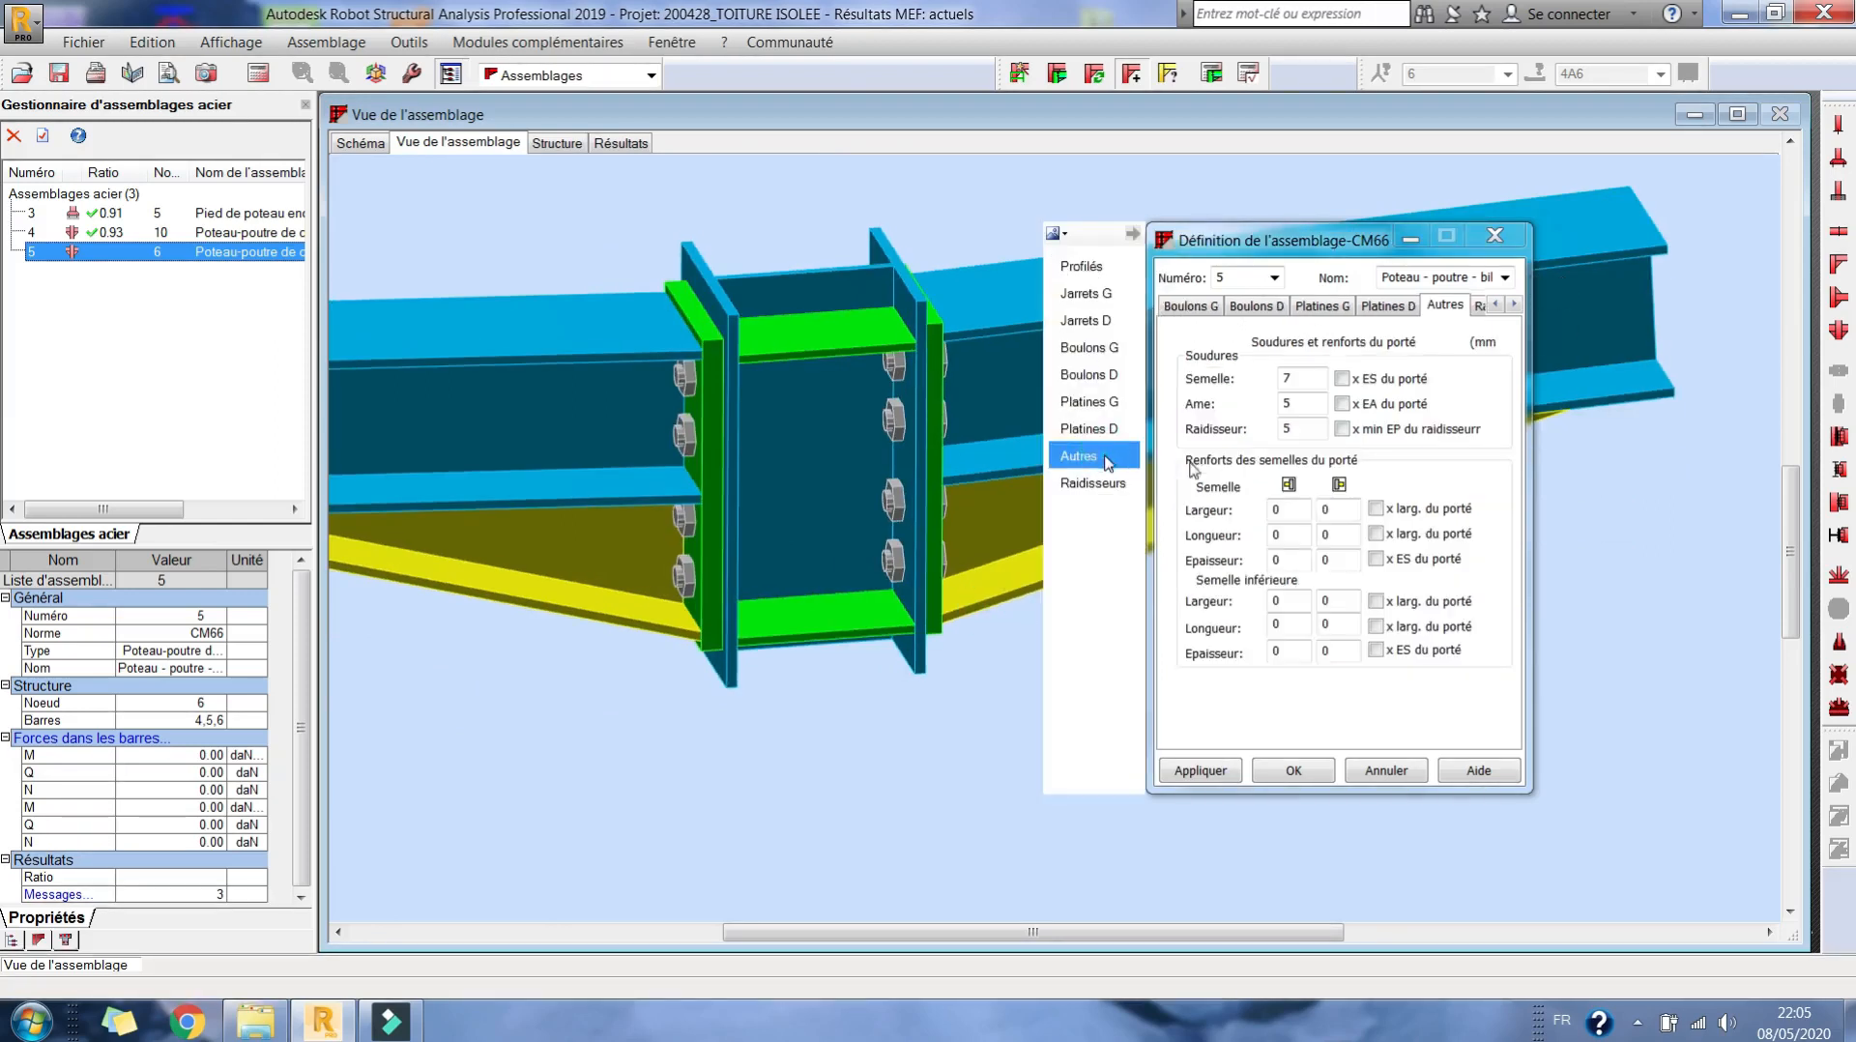
left_click(1099, 484)
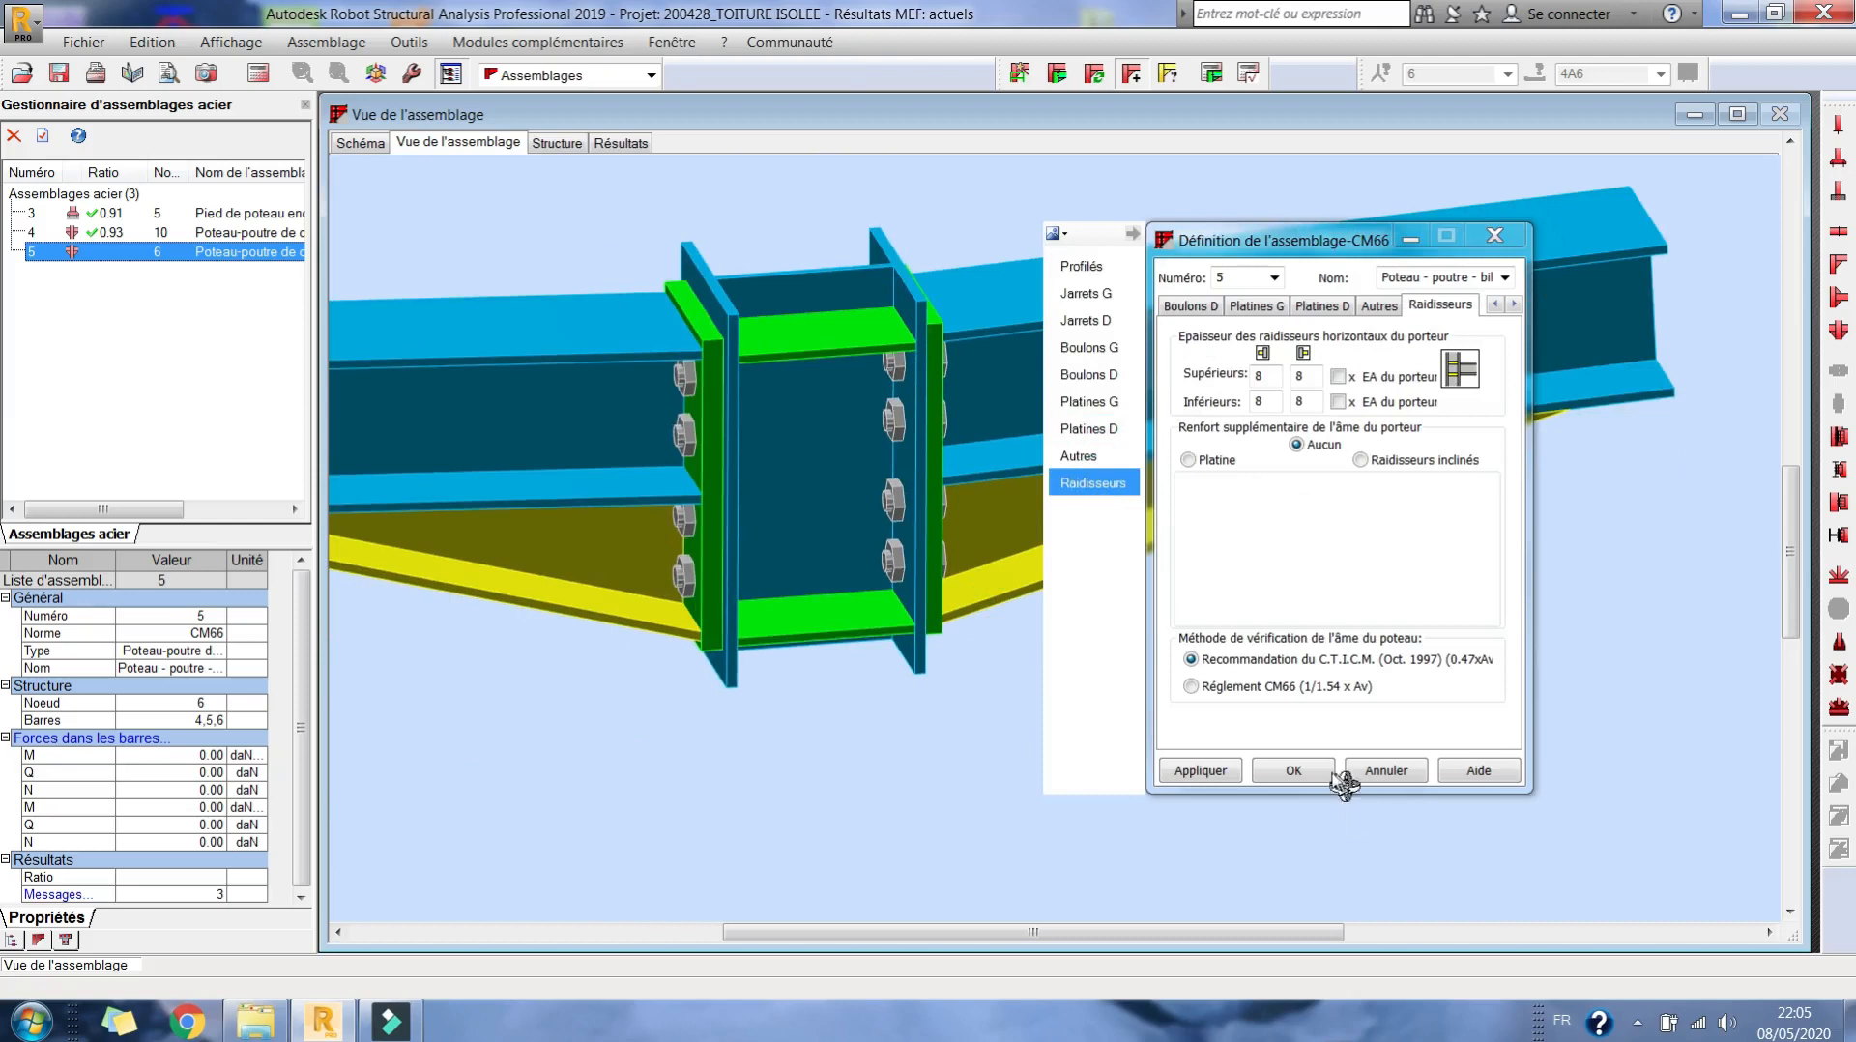
left_click(1300, 771)
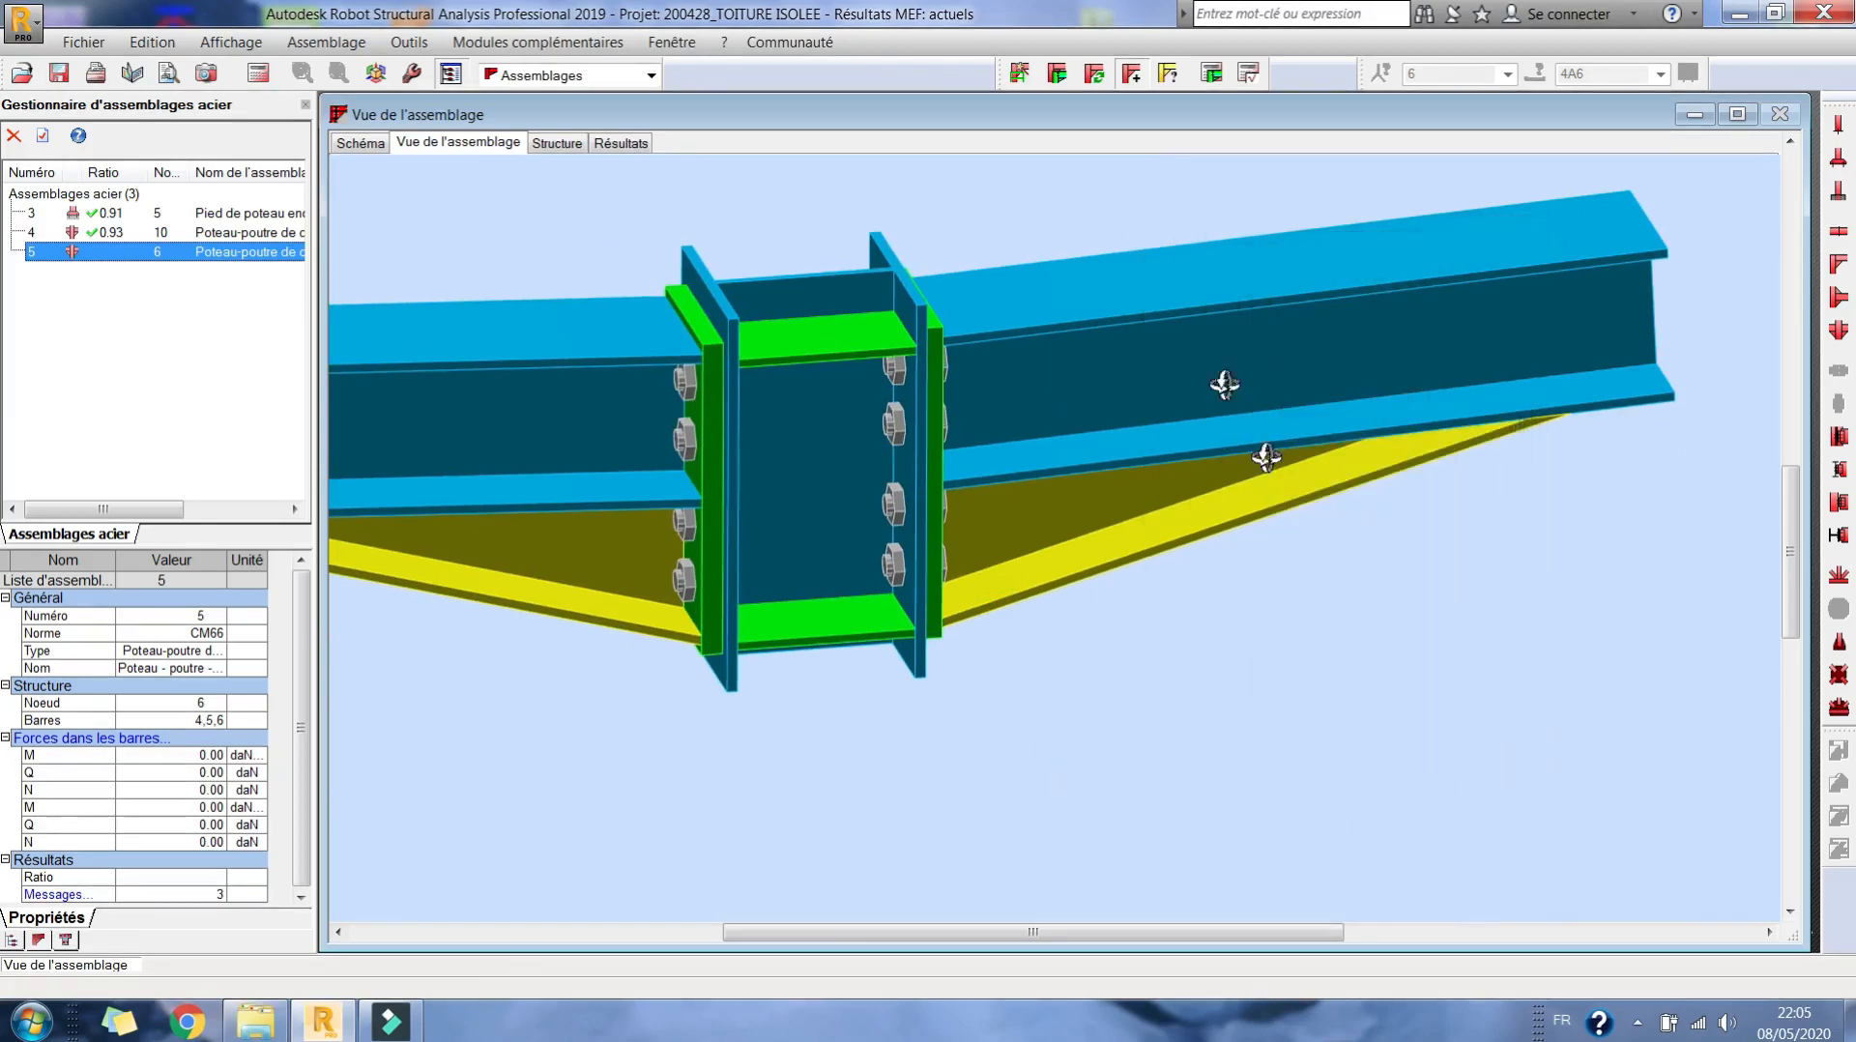
left_click(1214, 73)
left_click(1064, 689)
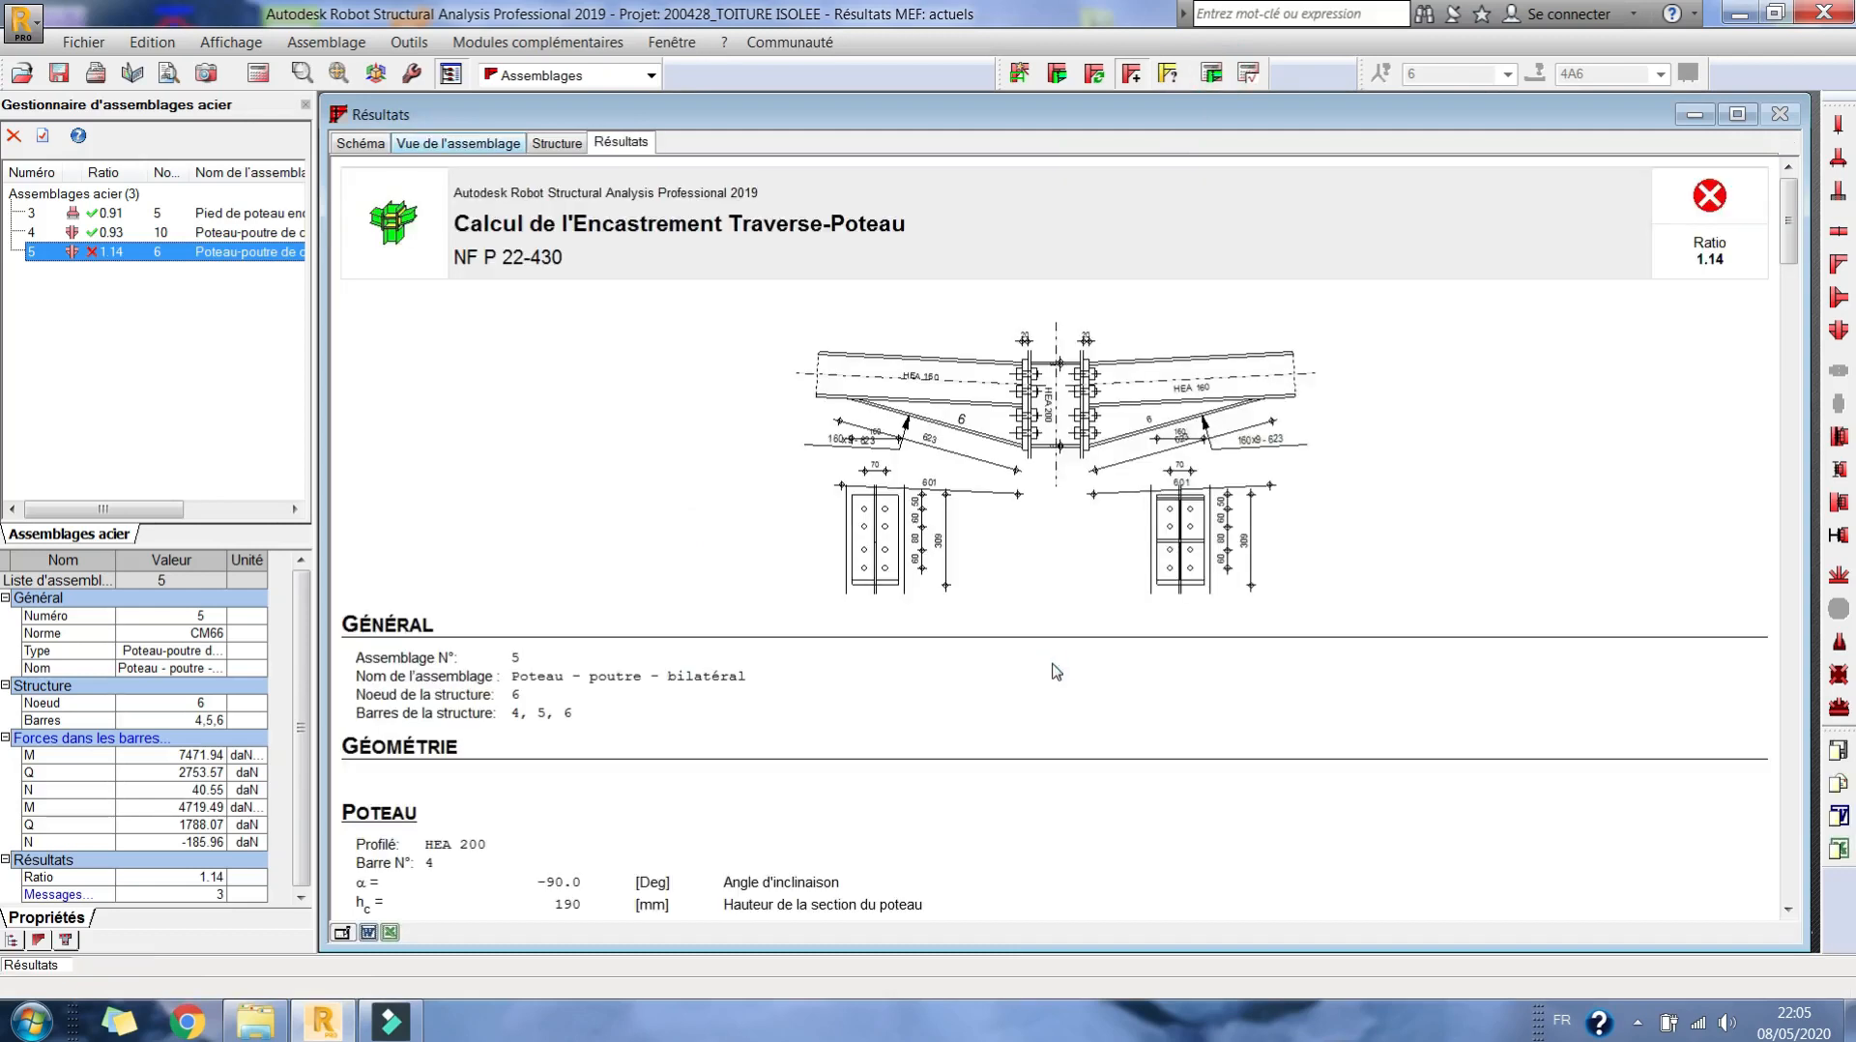
- Examine the calculation report for the node 6 connection, including the bolt, beam and column checks and the remarks
scroll(1081, 499, "down", 5)
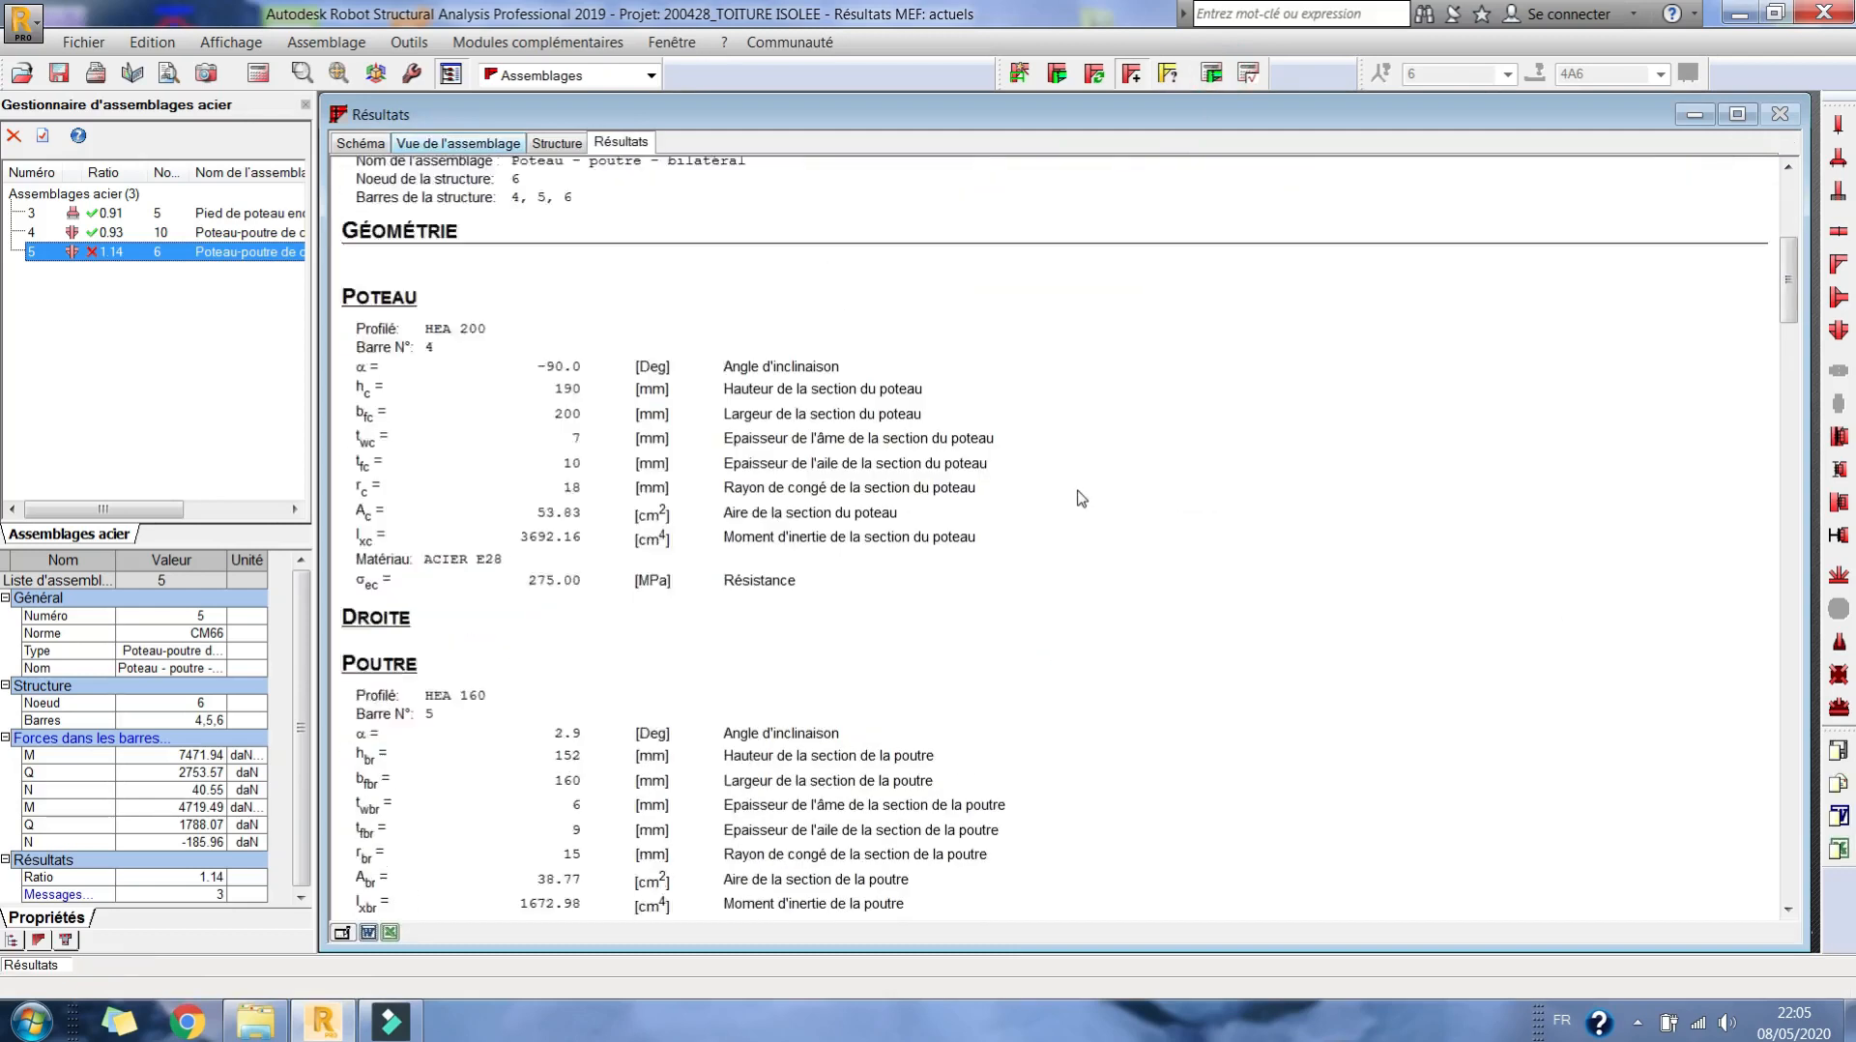
scroll(1081, 499, "up", 4)
scroll(1081, 499, "down", 8)
scroll(1081, 499, "down", 15)
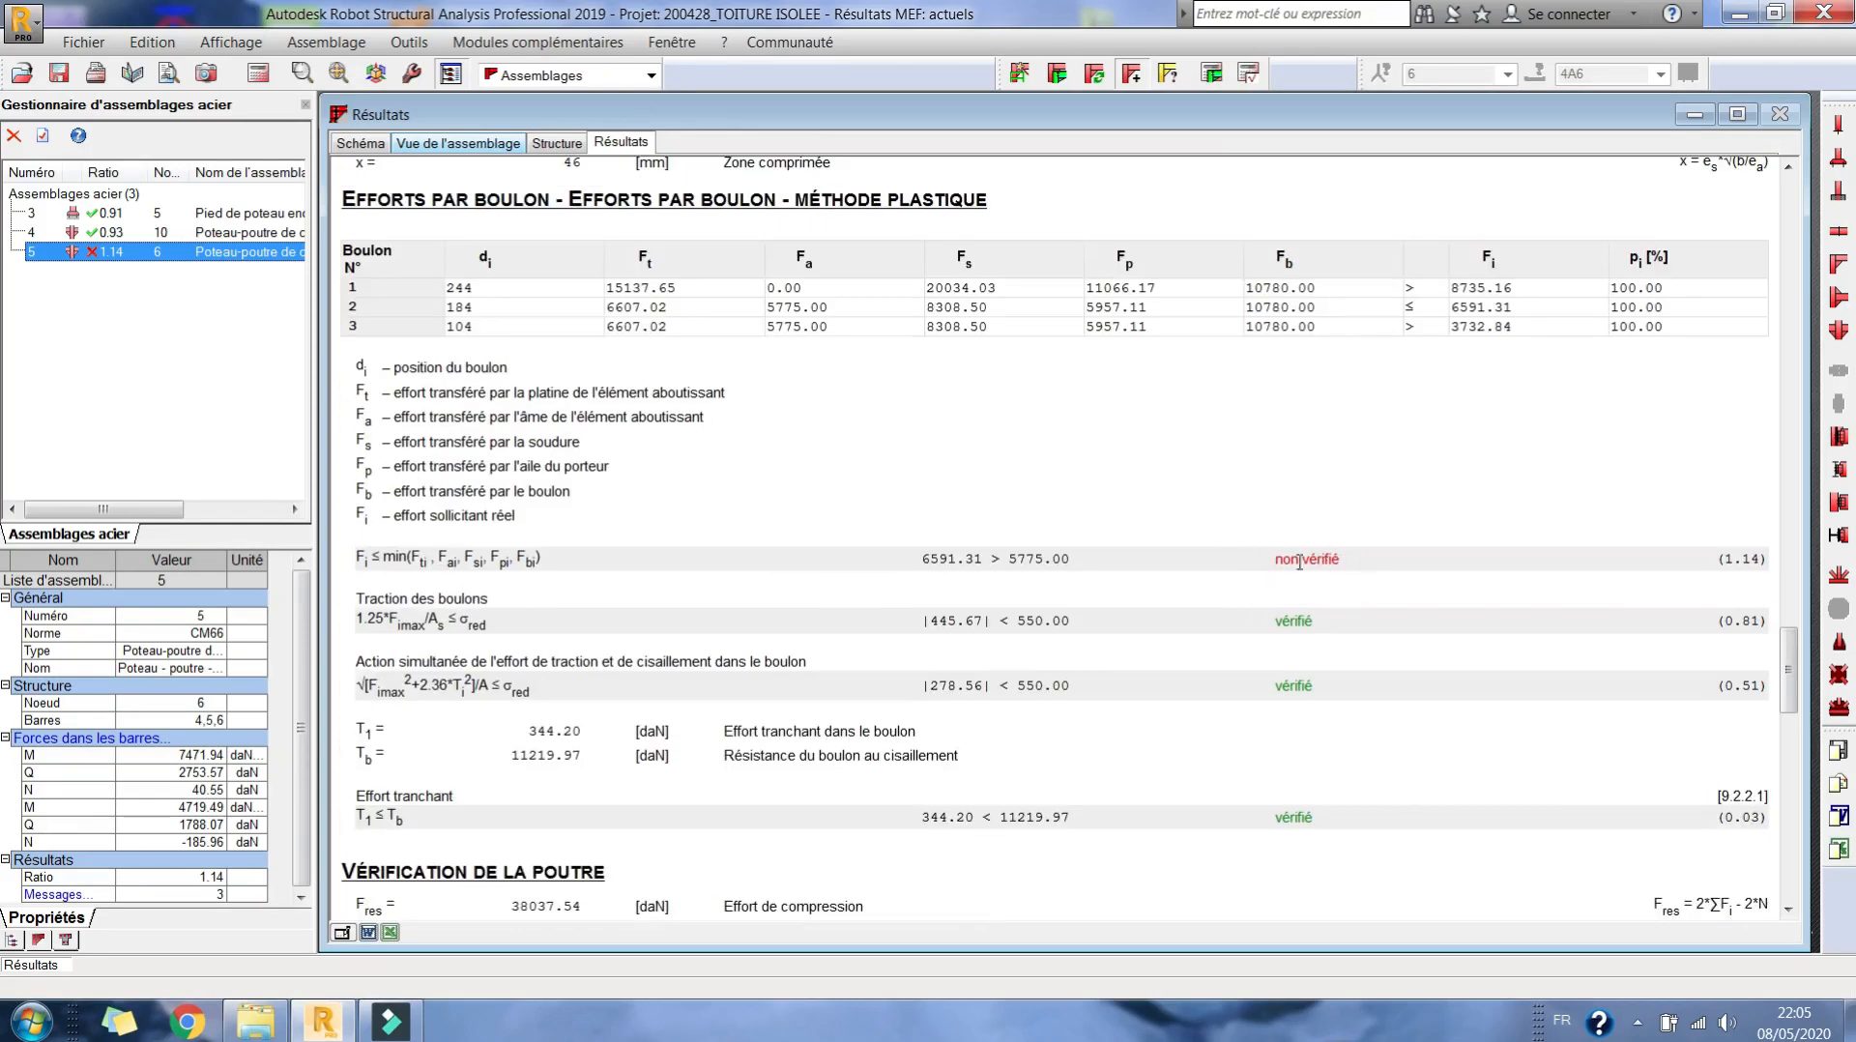
scroll(1204, 592, "down", 6)
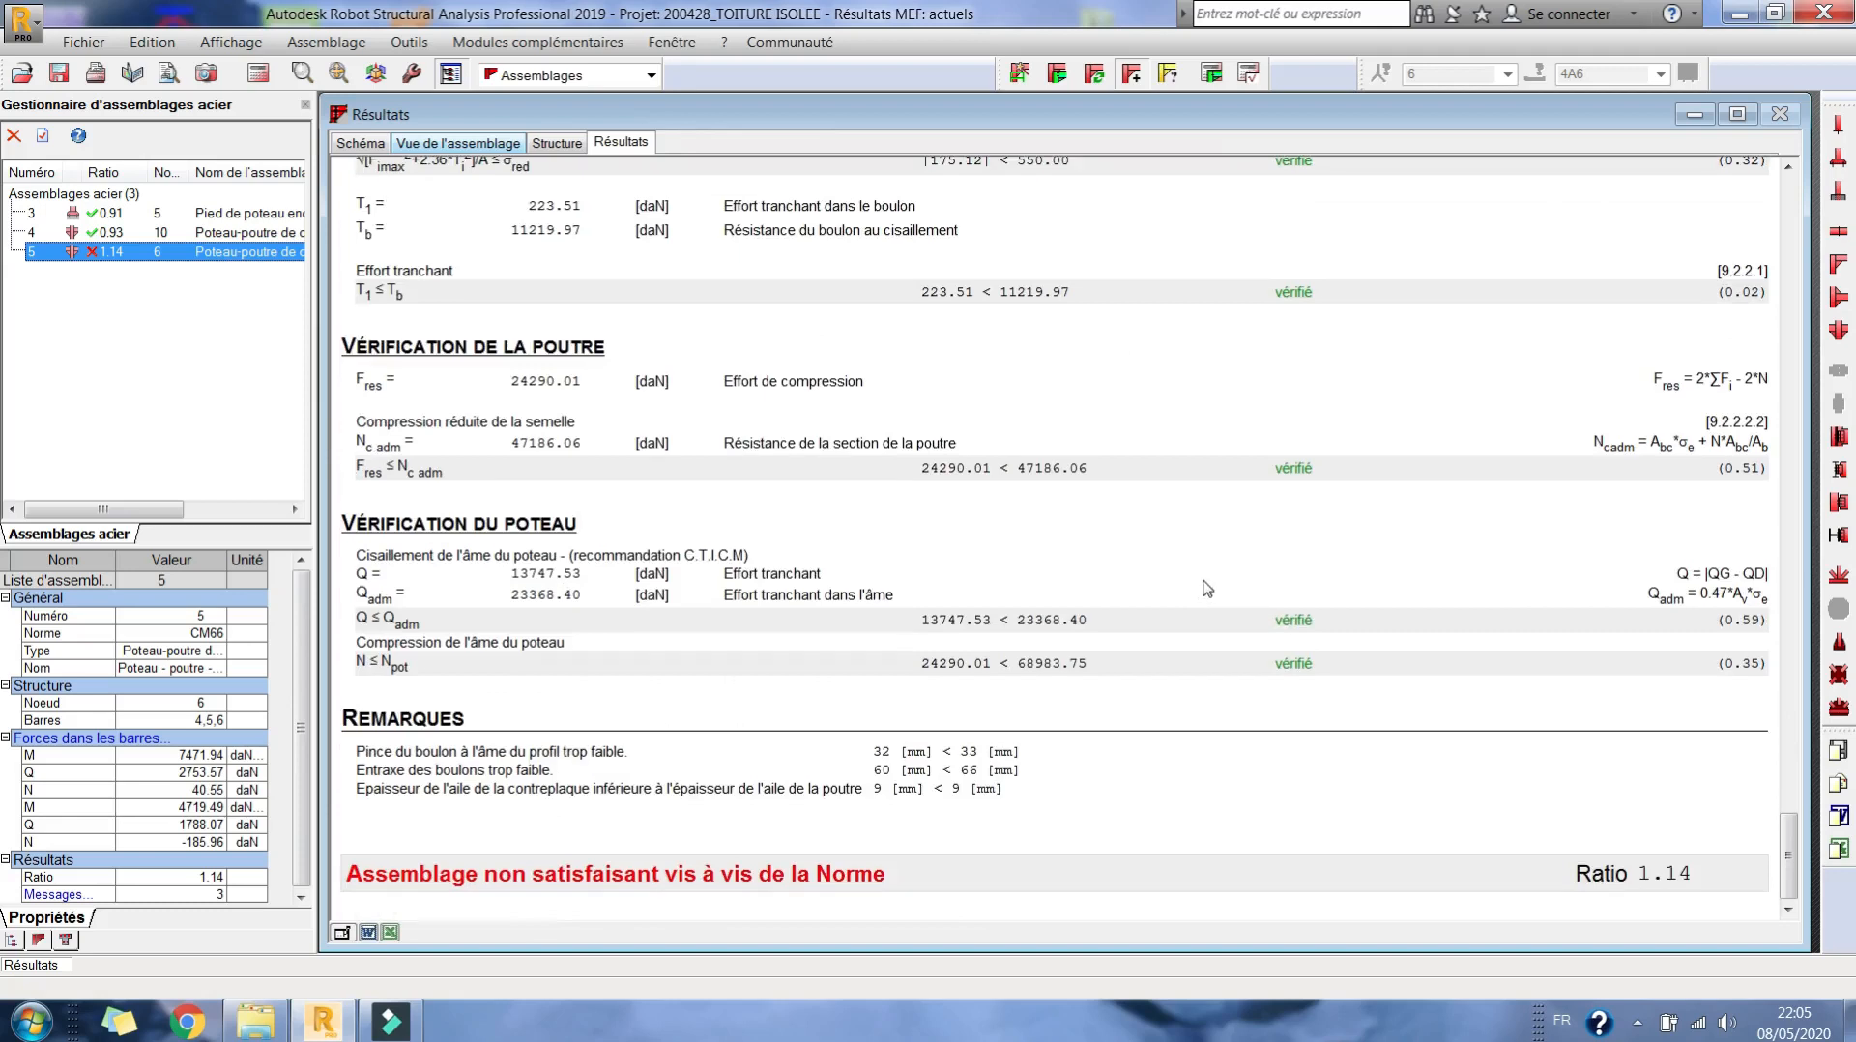
scroll(1206, 589, "up", 6)
scroll(1207, 589, "up", 6)
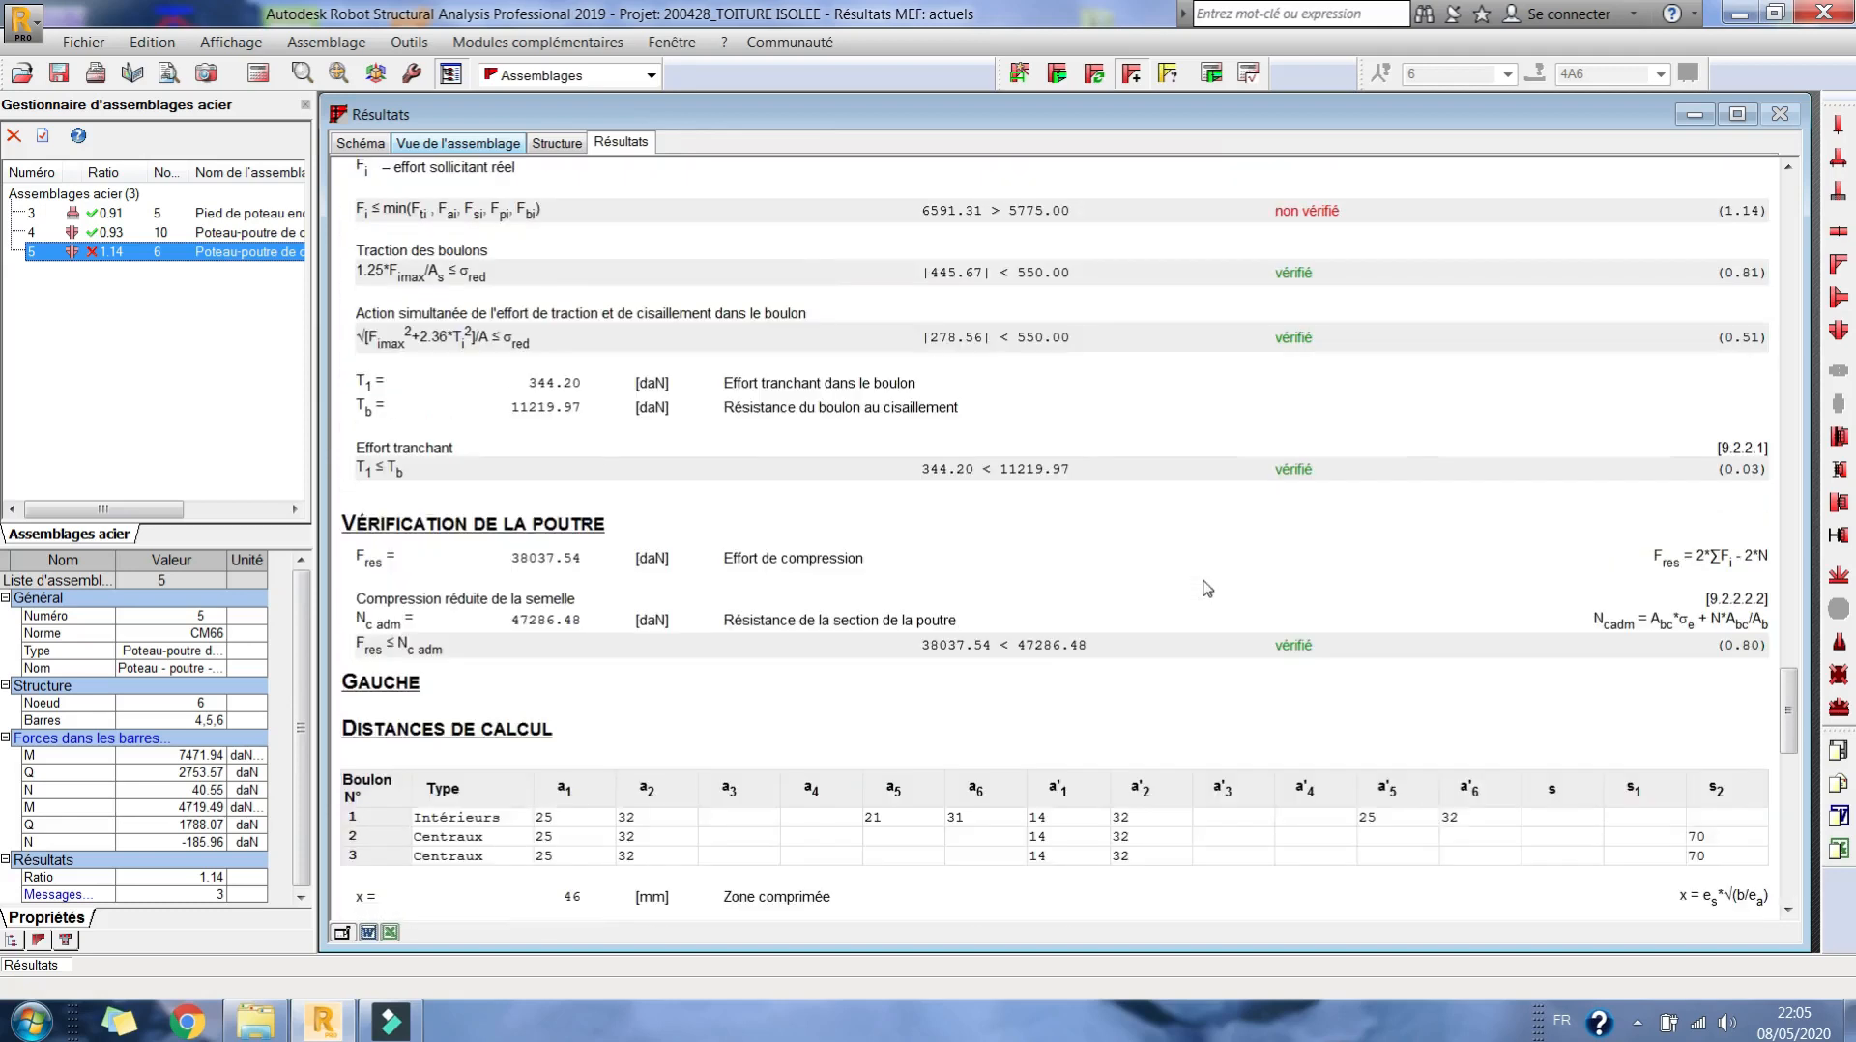
scroll(1207, 589, "up", 4)
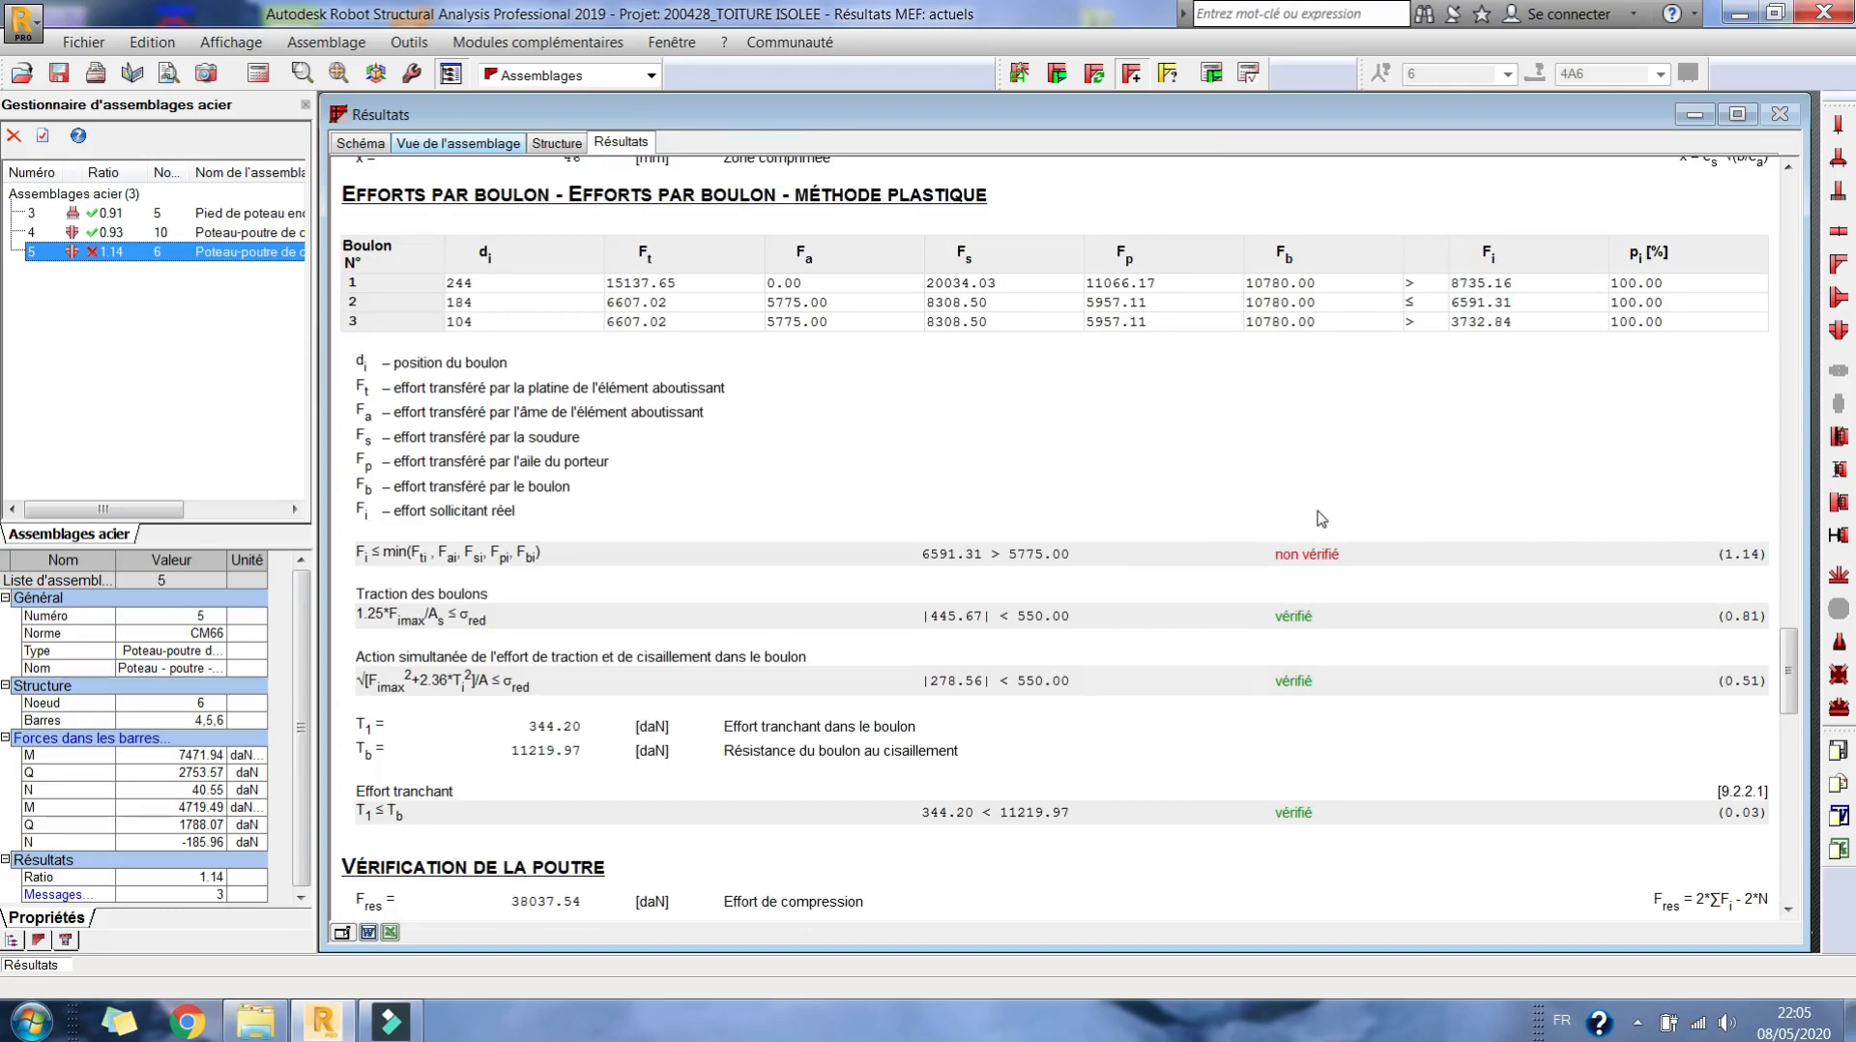
- Reopen the node 6 connection's definition, review its bolt and end plate settings, and close it without changes
double_click(114, 252)
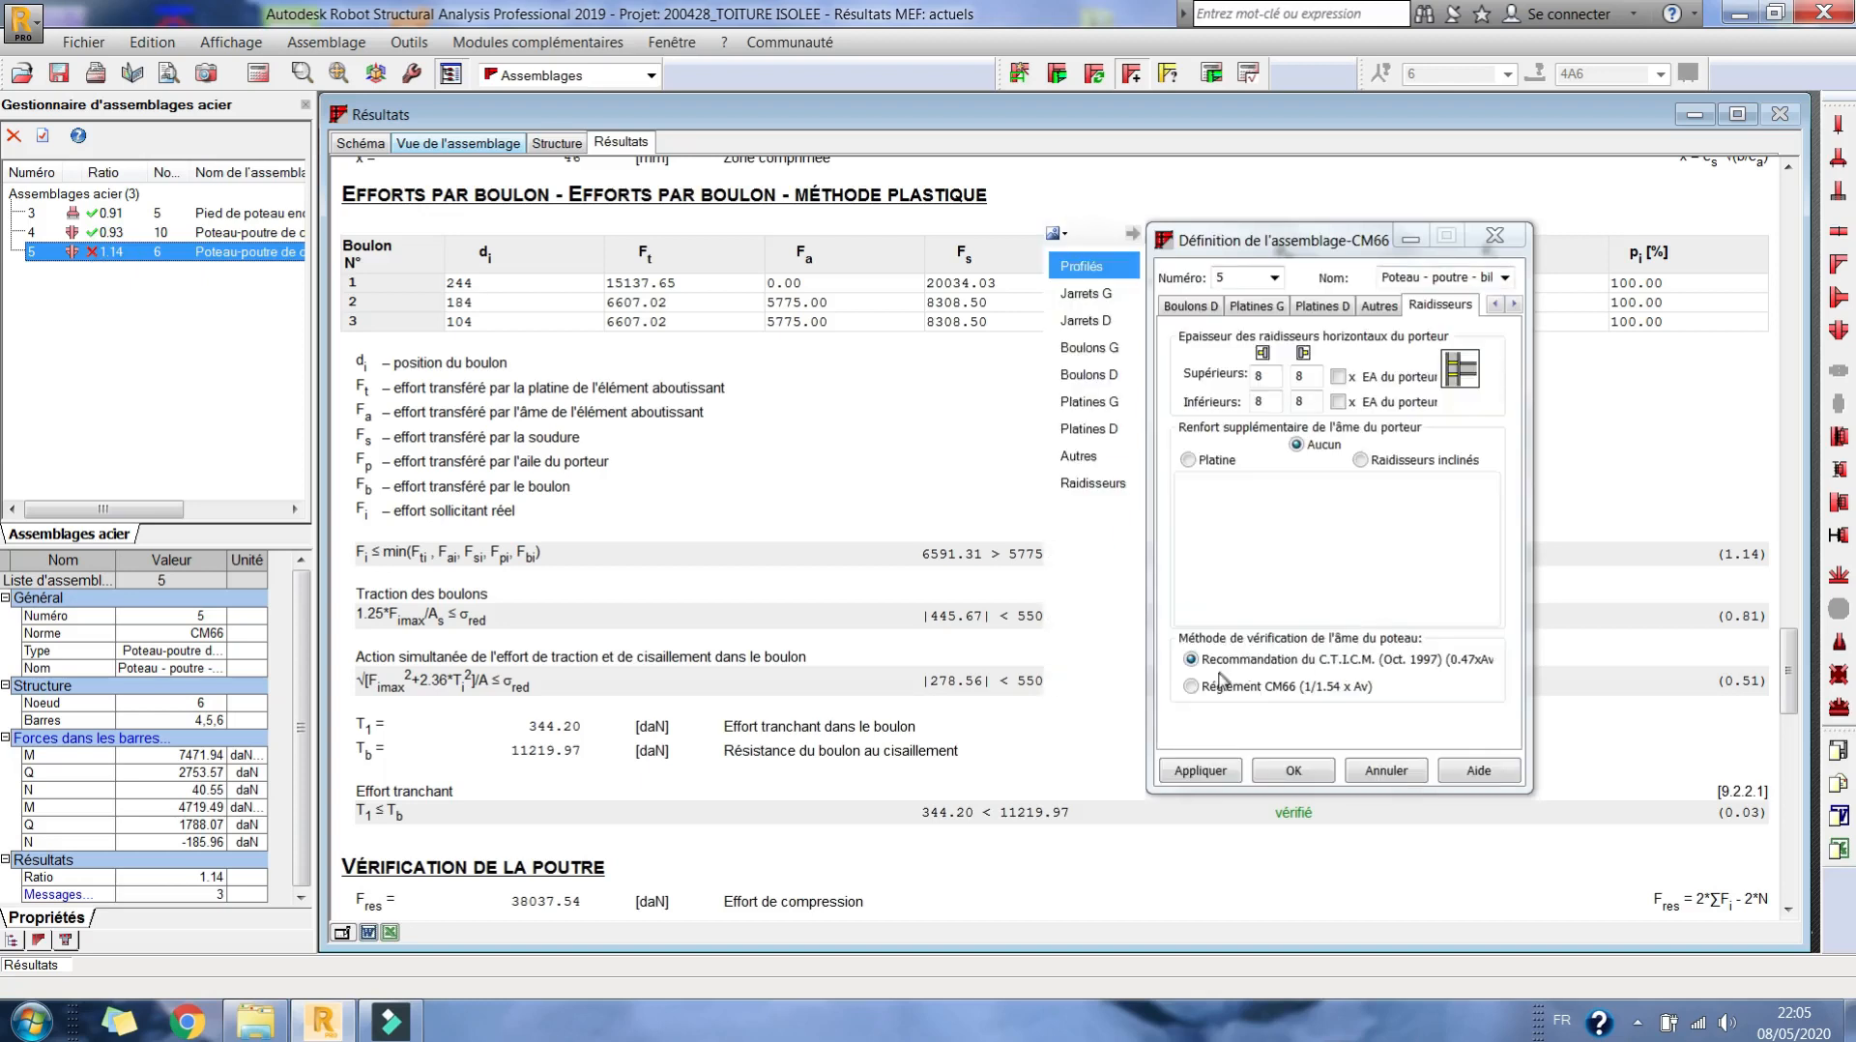
left_click(1322, 306)
left_click(1183, 307)
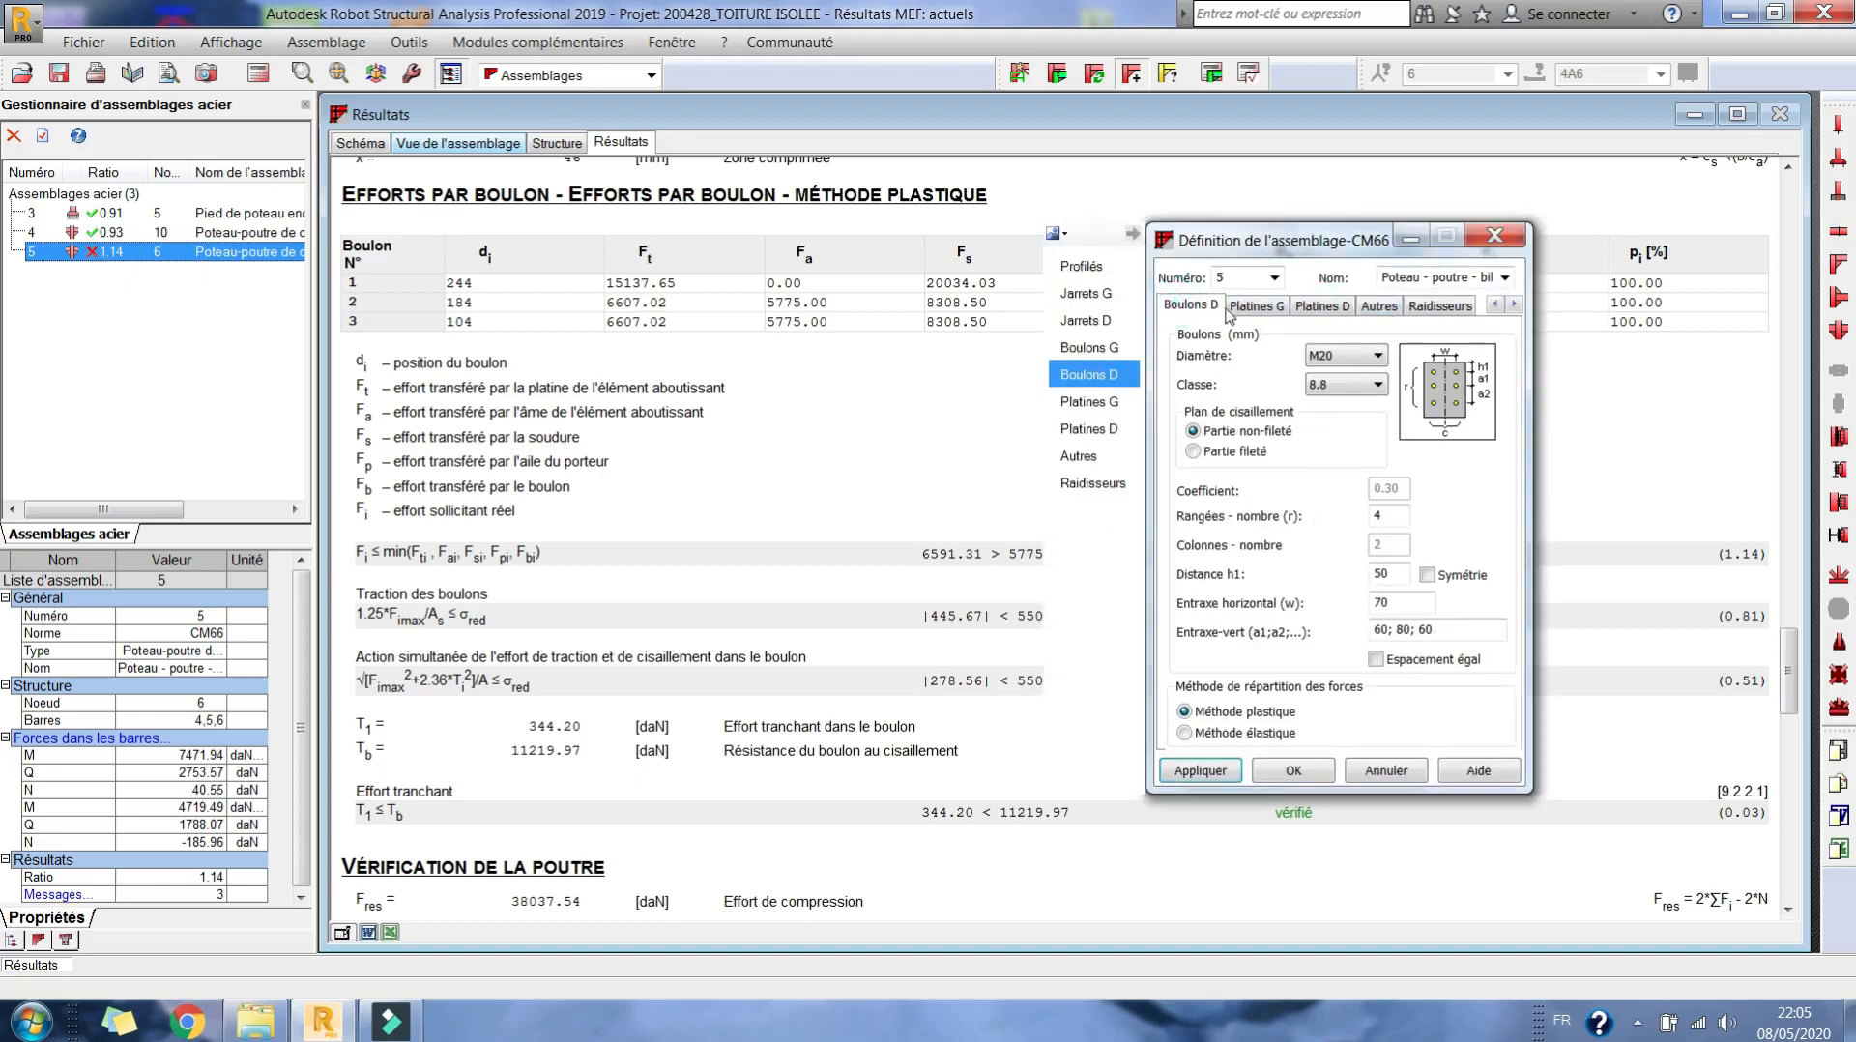
left_click(1260, 307)
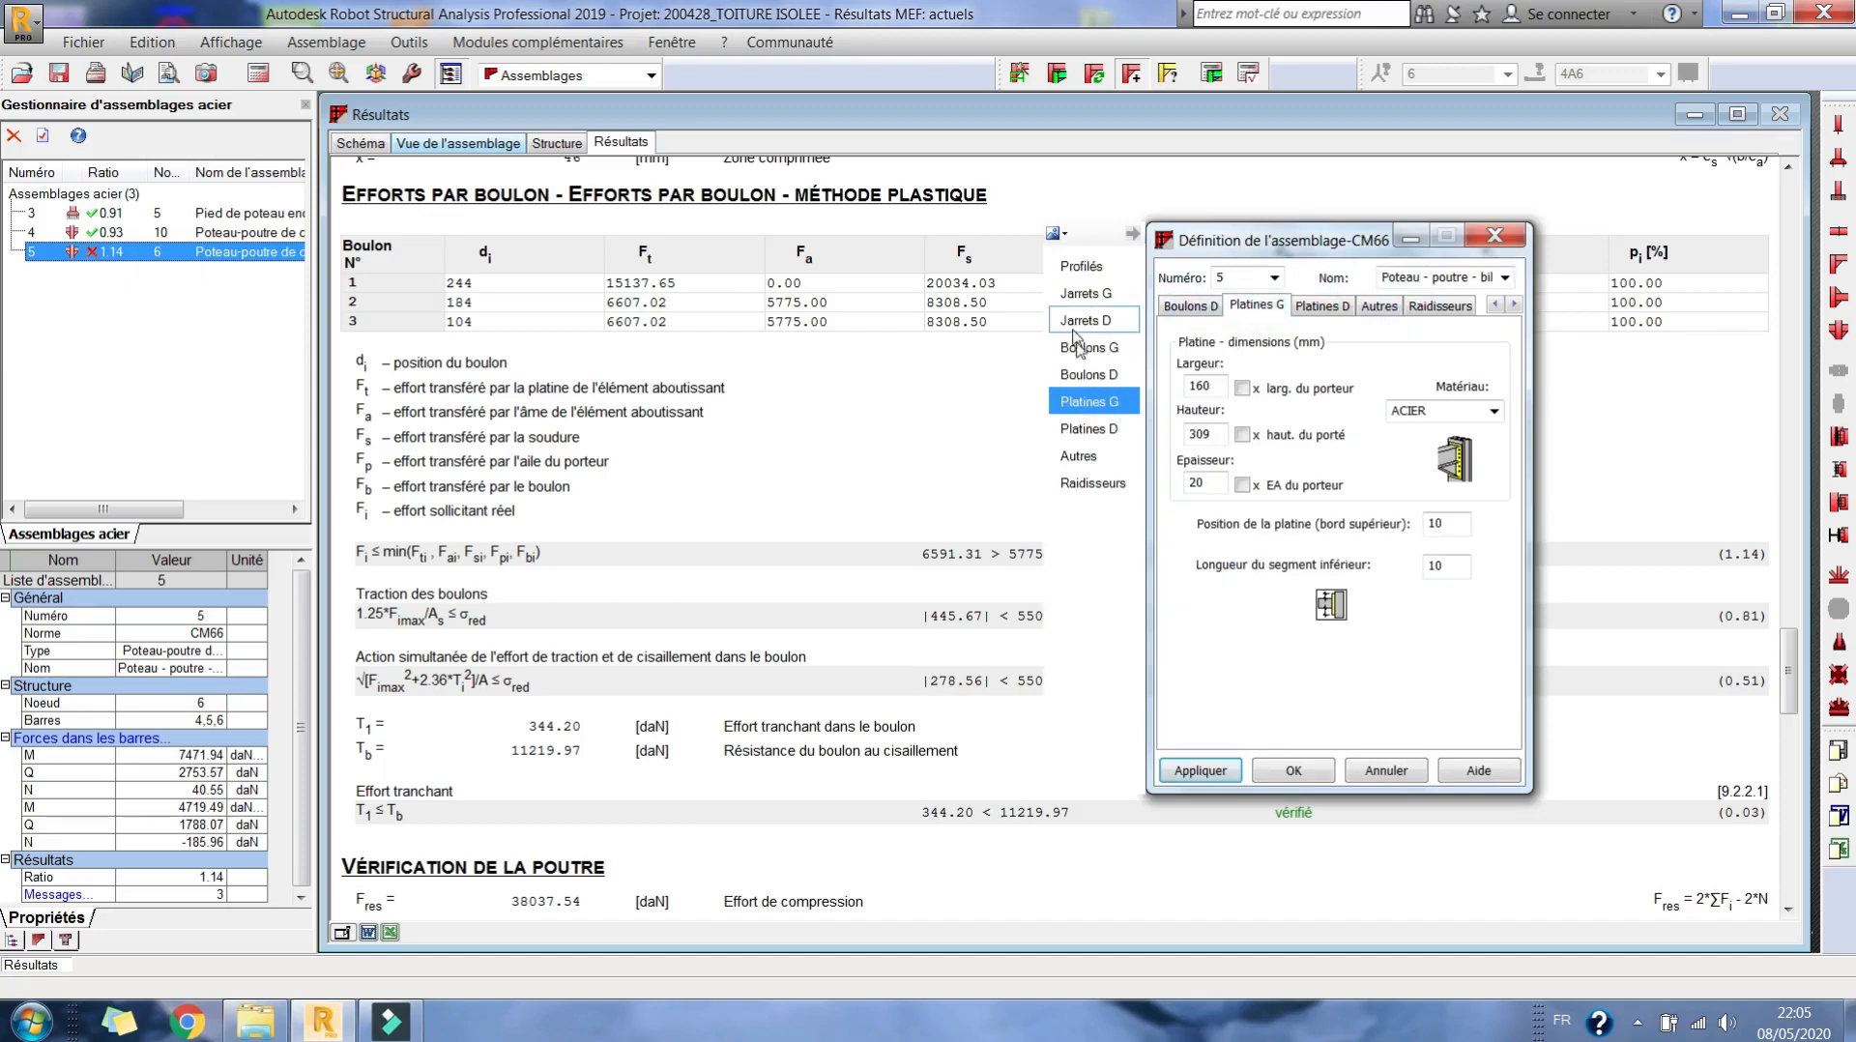
left_click(1090, 375)
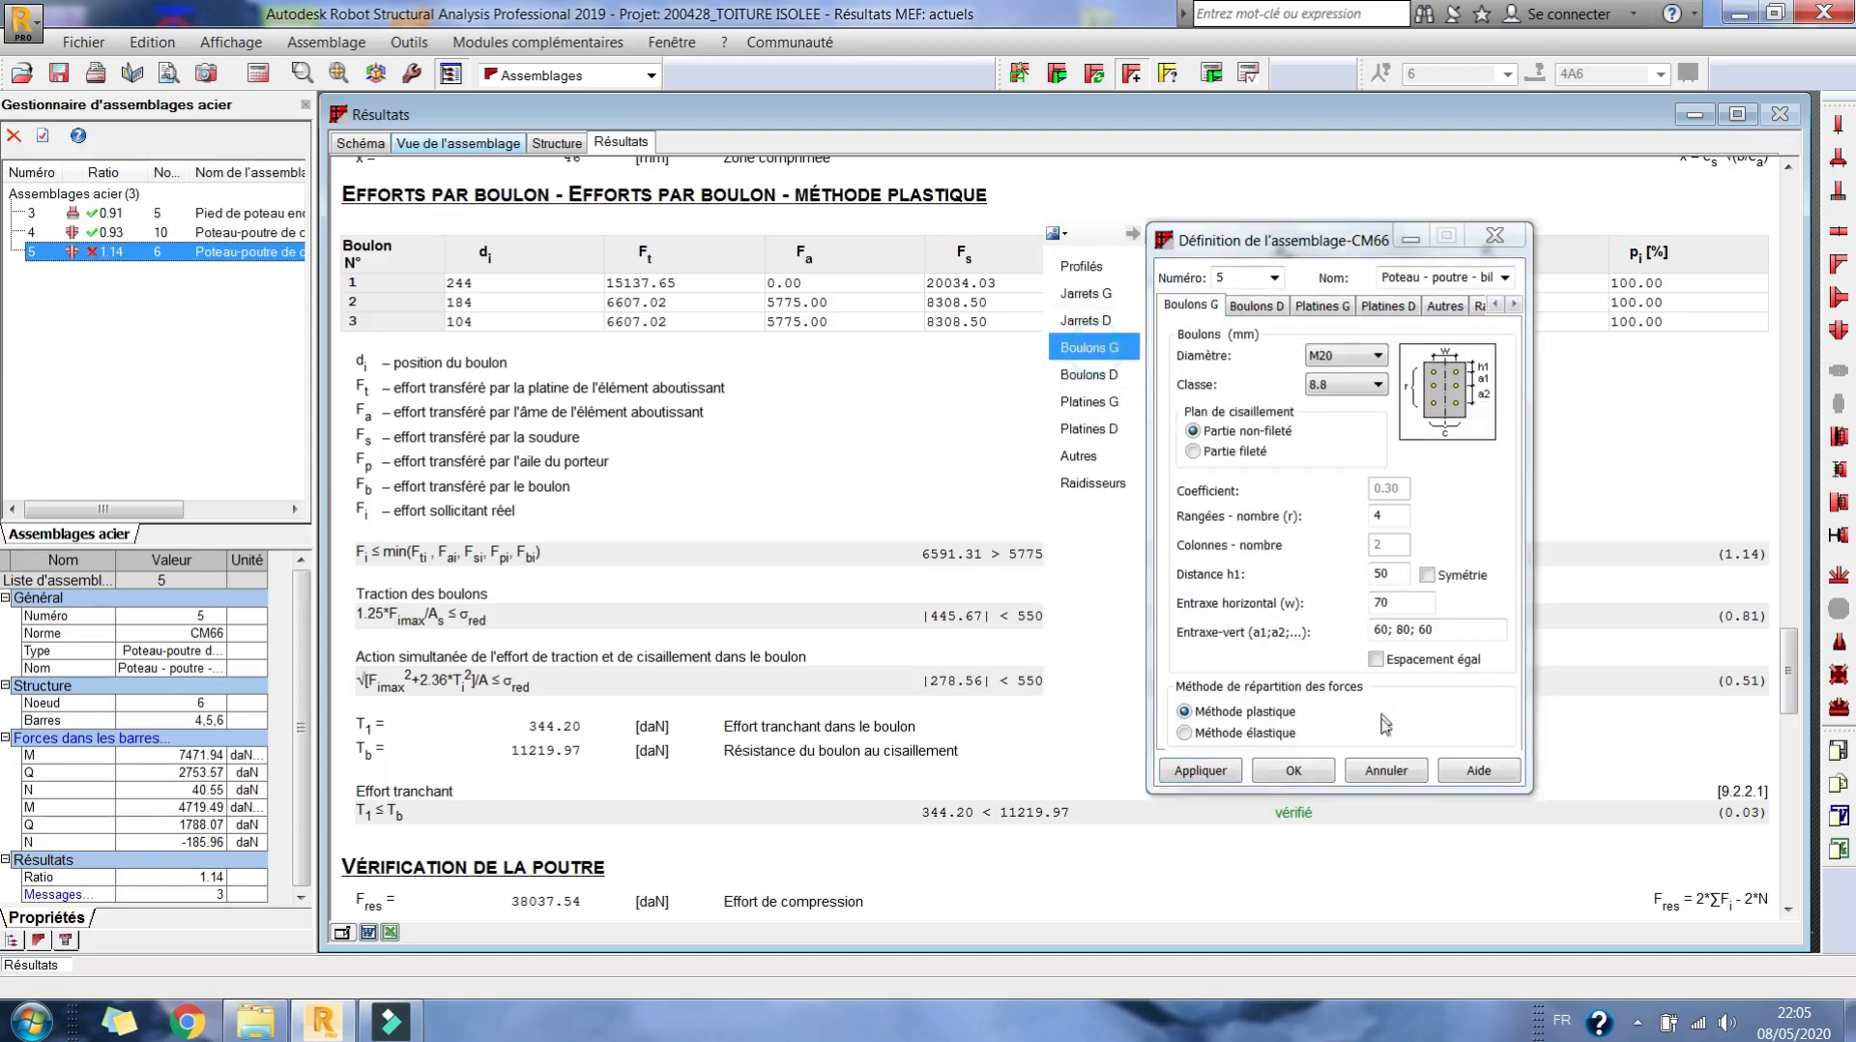
left_click(1385, 770)
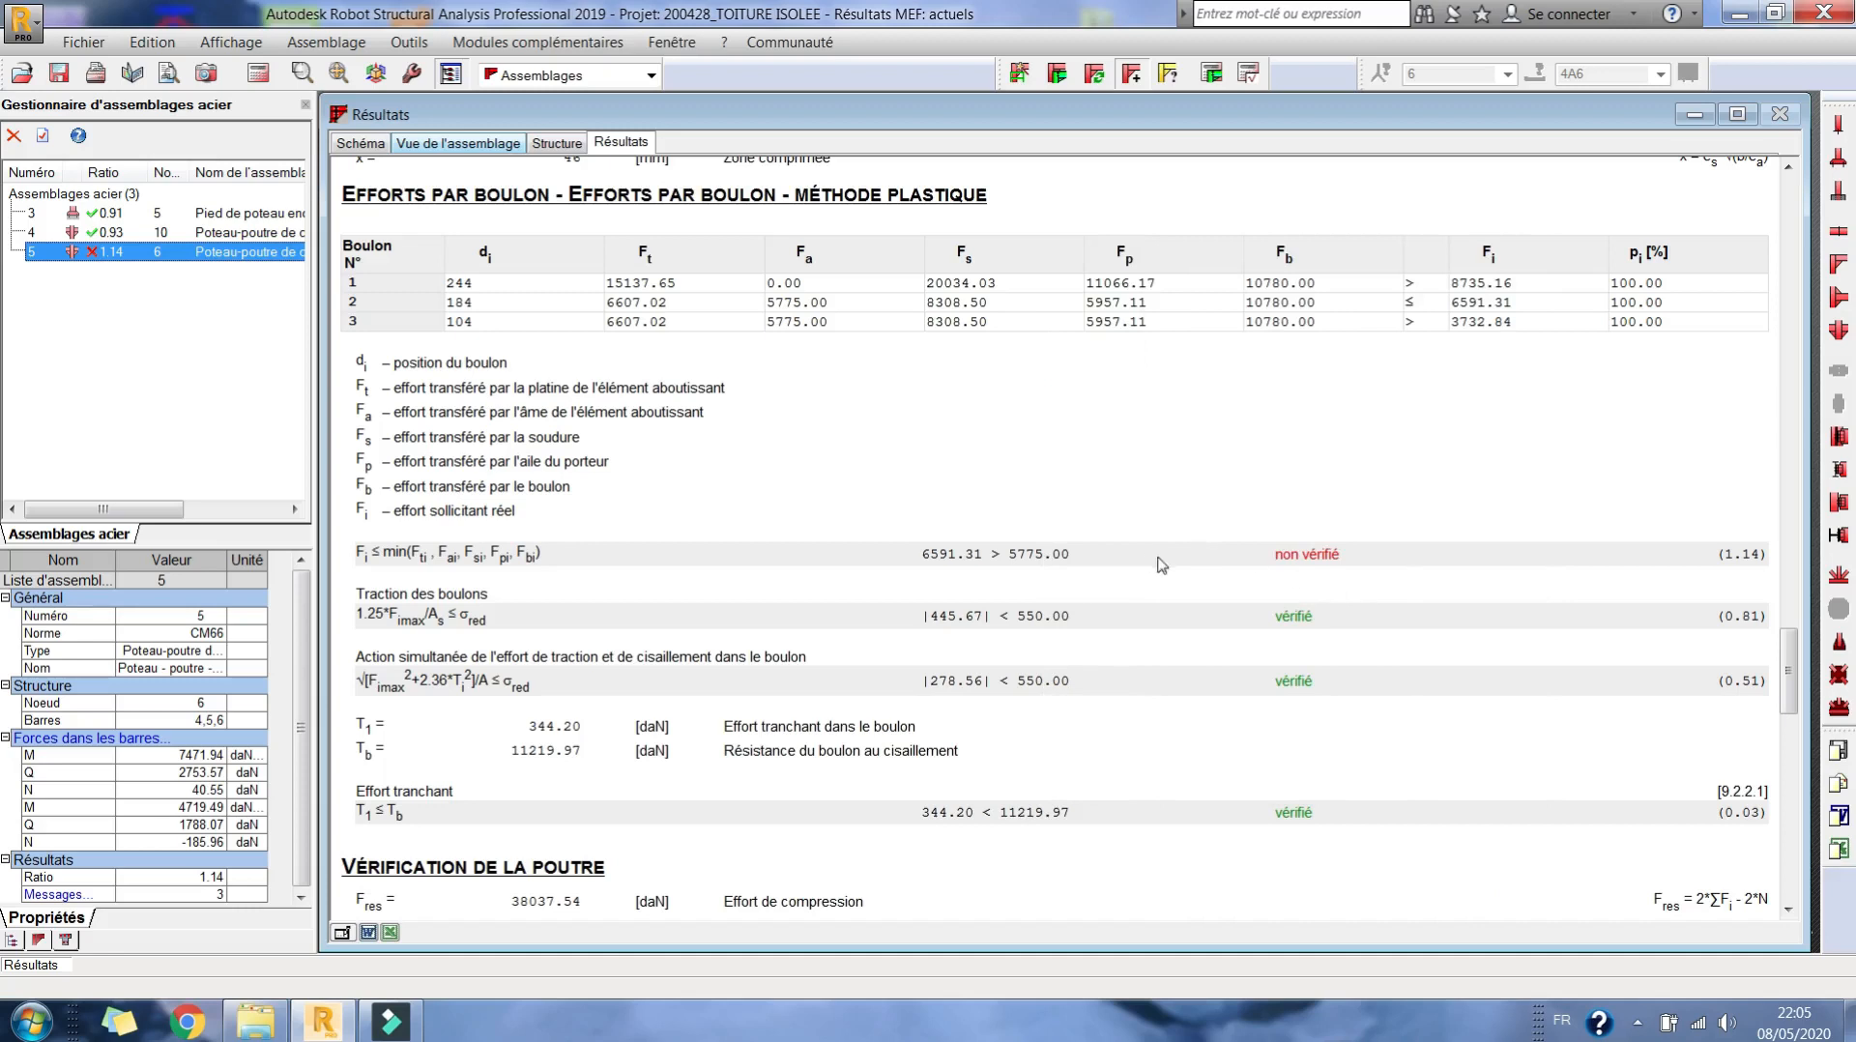
- Examine the unverified bolt force check in the report, comparing its formula with the force definitions, especially the incoming member's web force
left_click_drag(1343, 549, 889, 556)
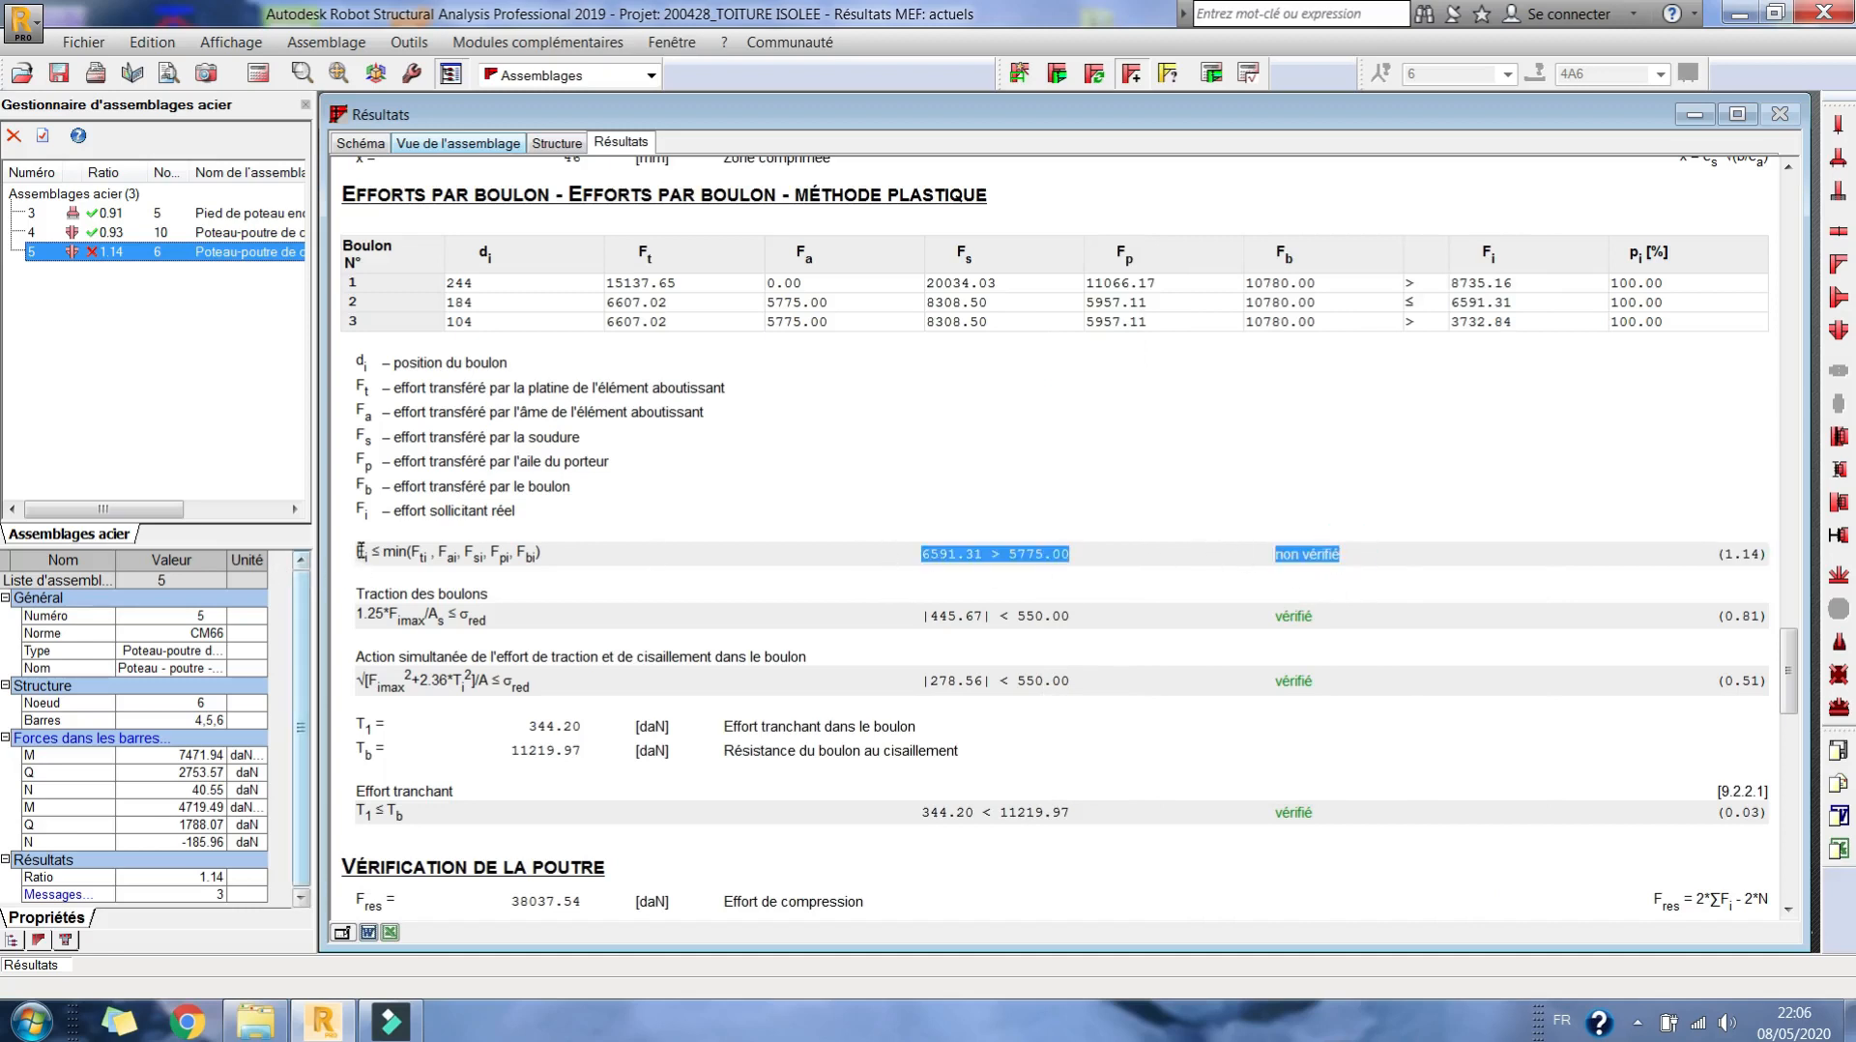
left_click_drag(529, 488, 353, 525)
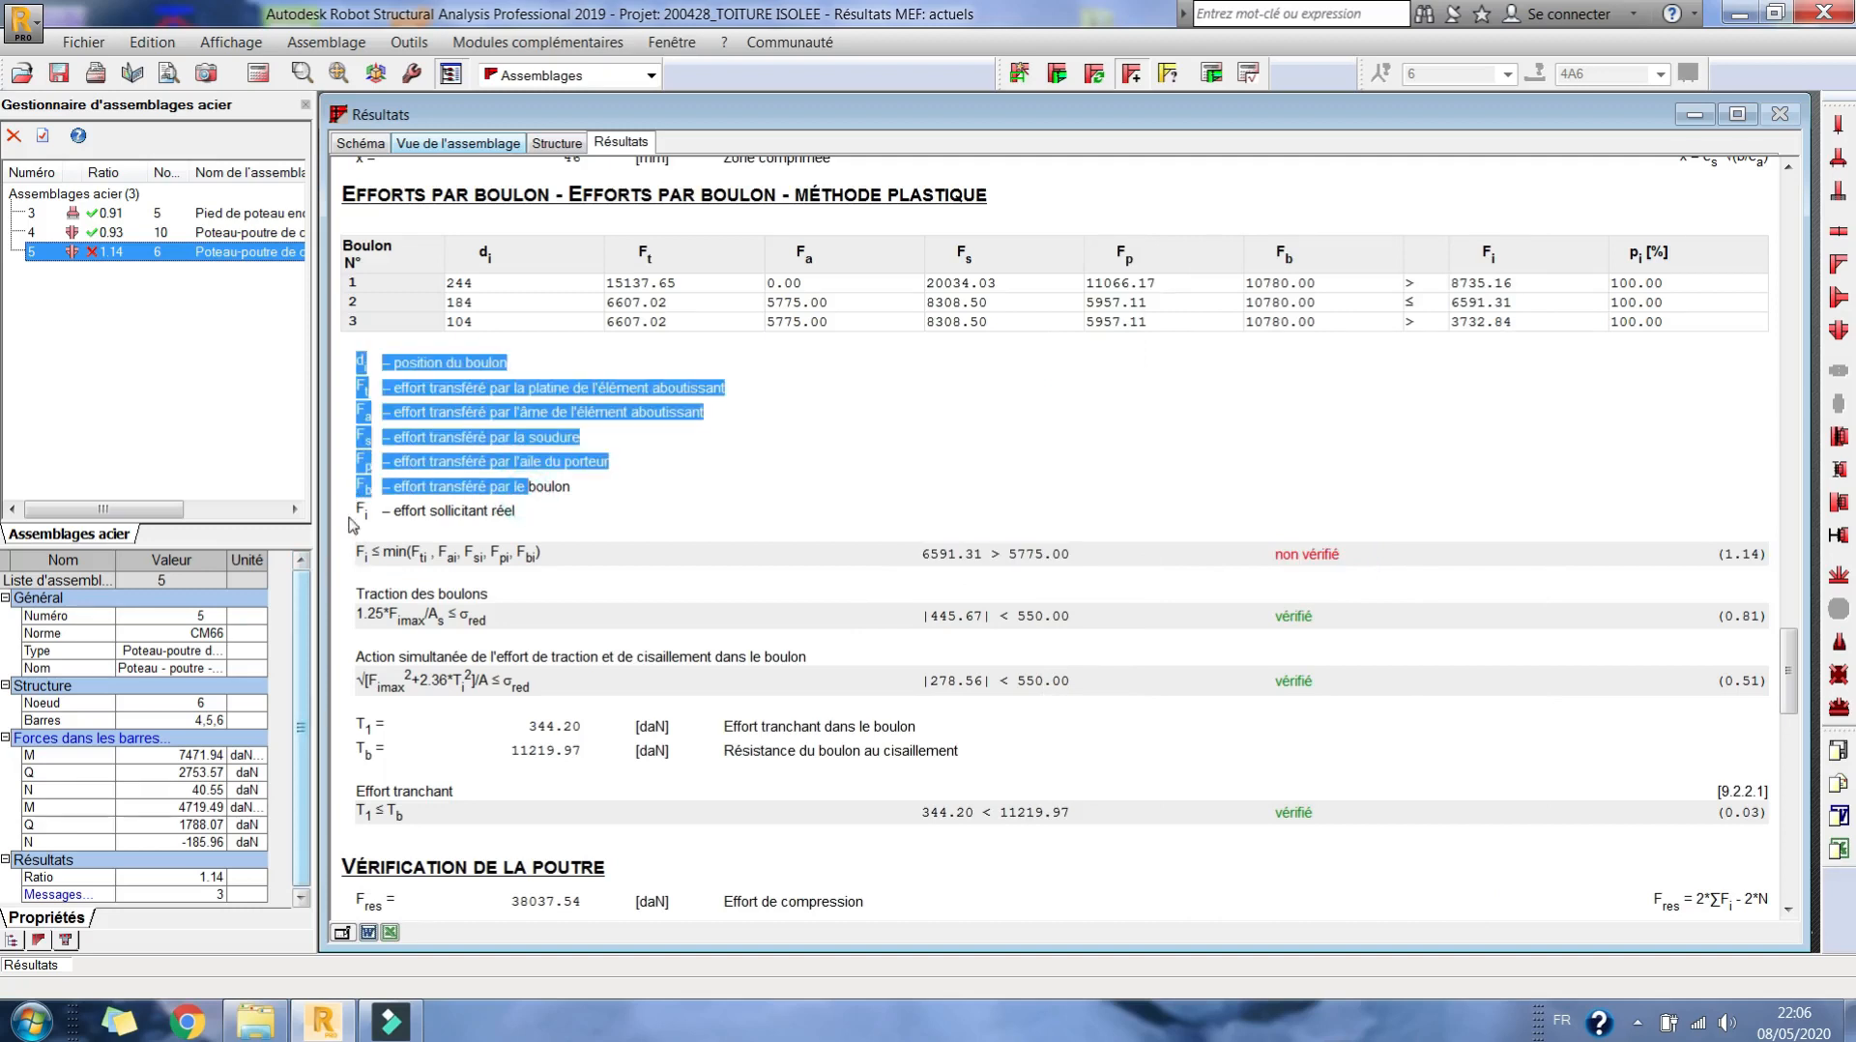
left_click(559, 523)
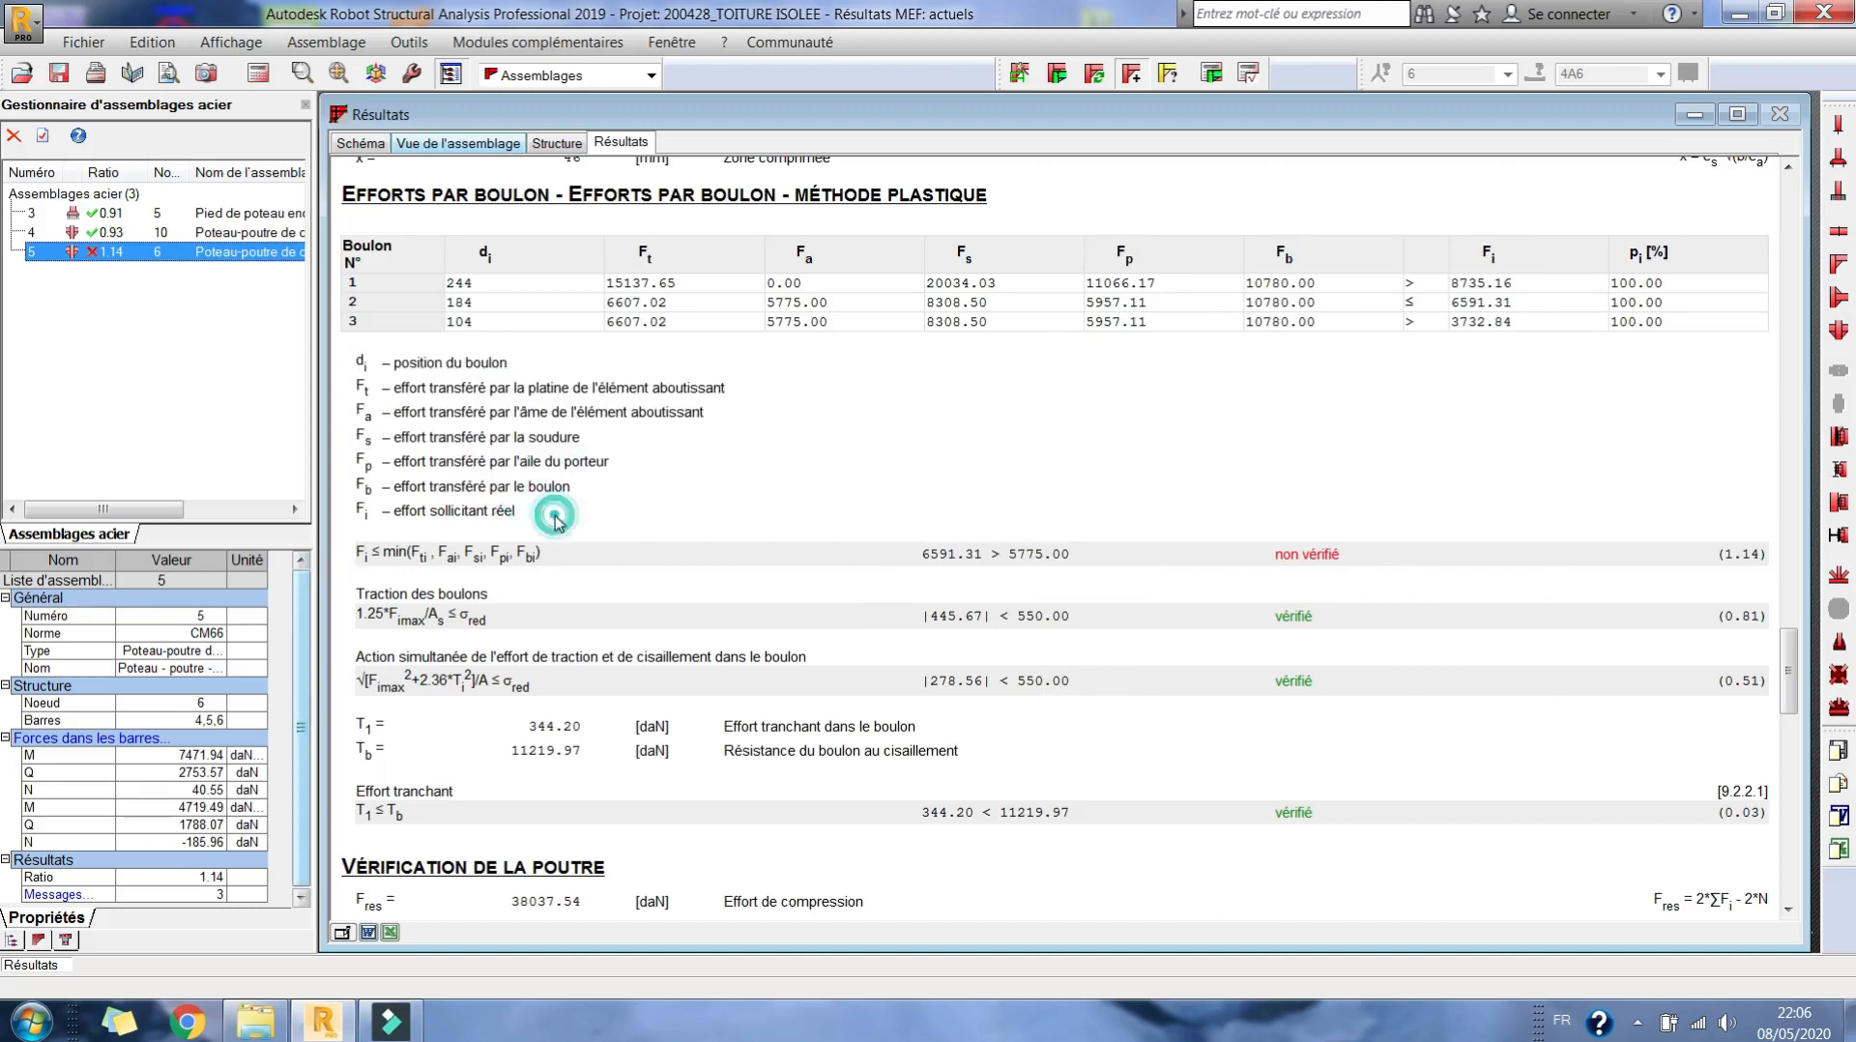
left_click_drag(406, 547, 584, 557)
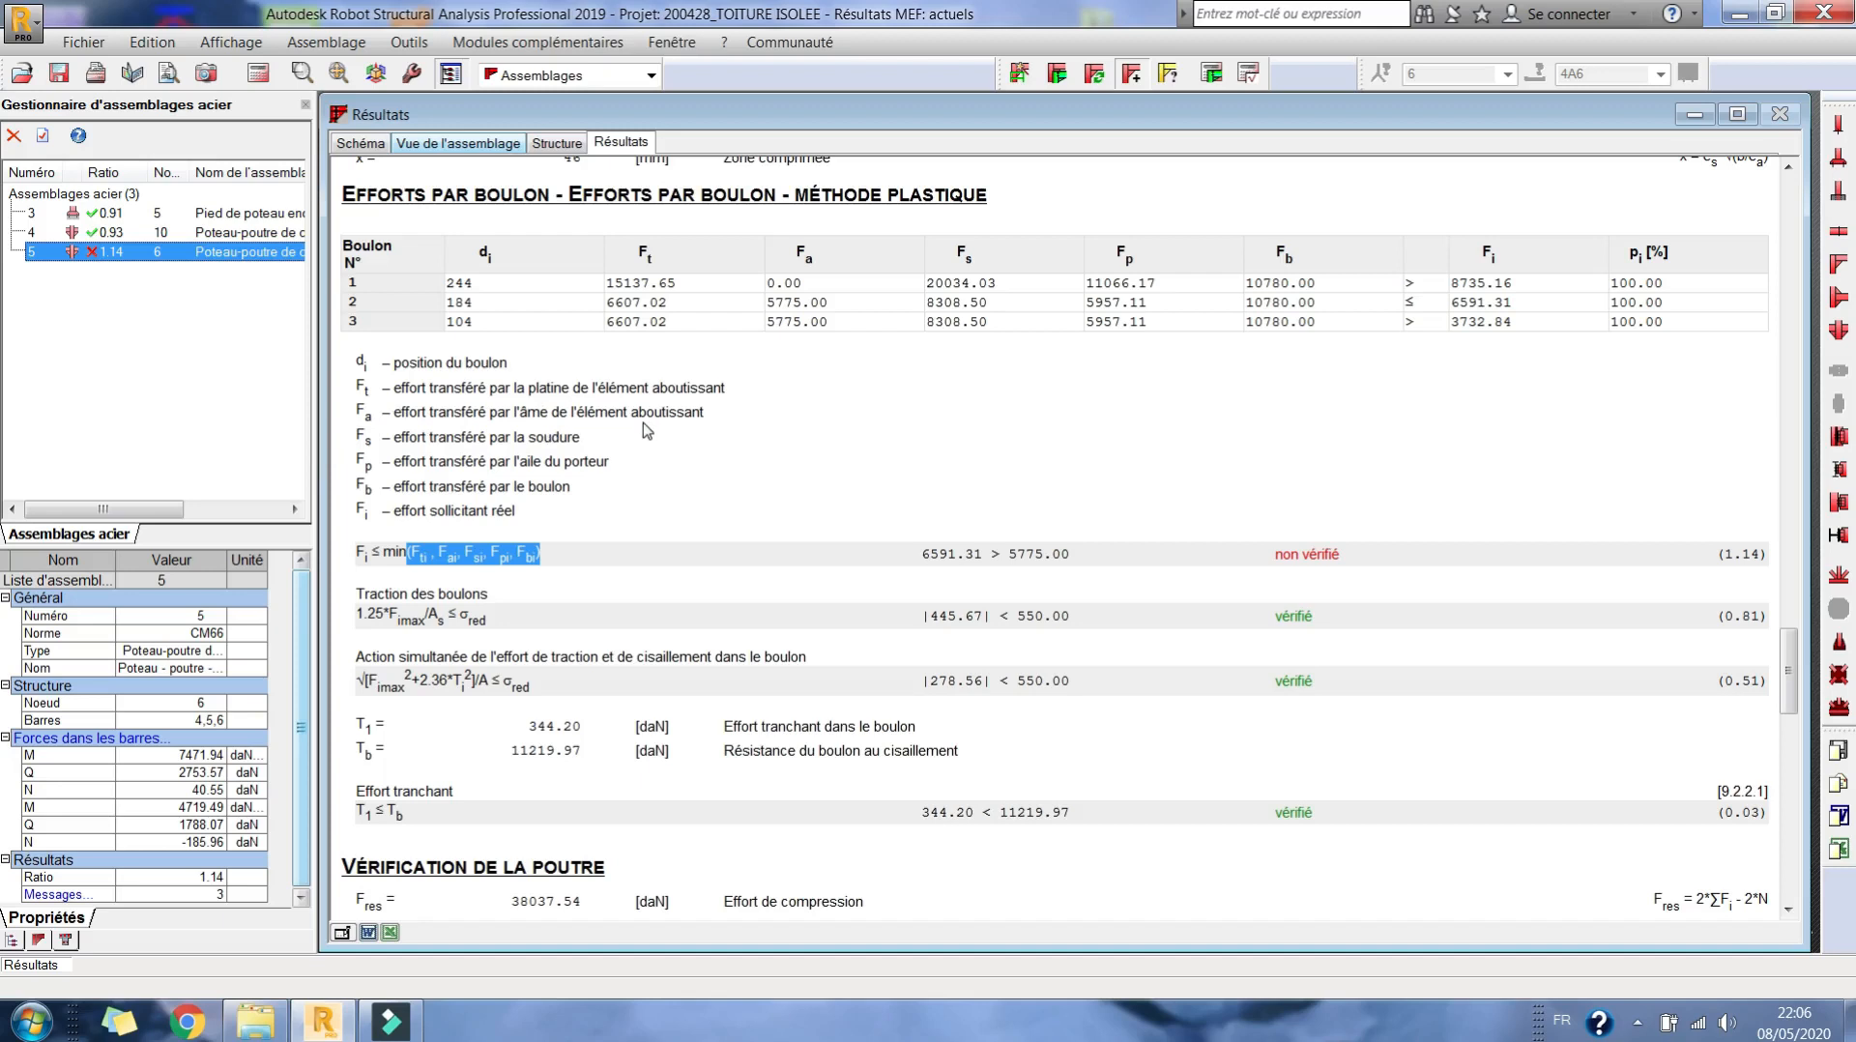
left_click_drag(731, 413, 370, 422)
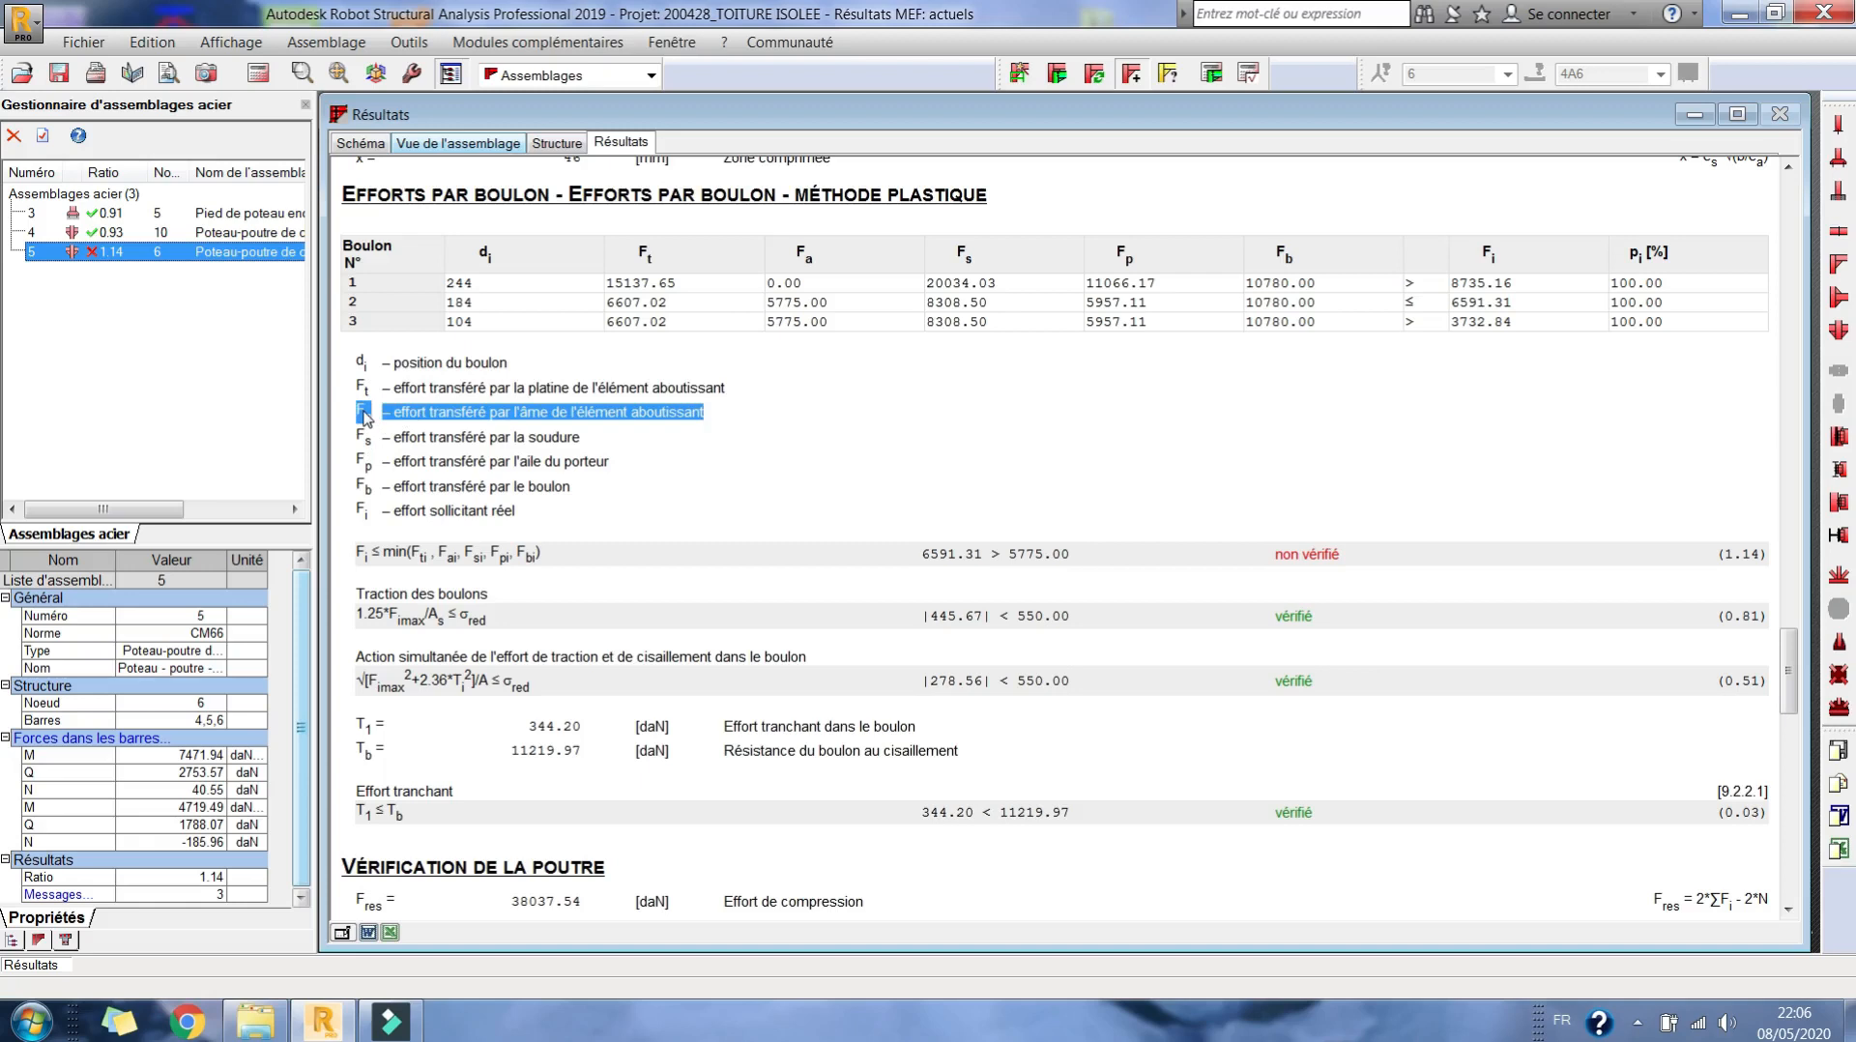
left_click(523, 428)
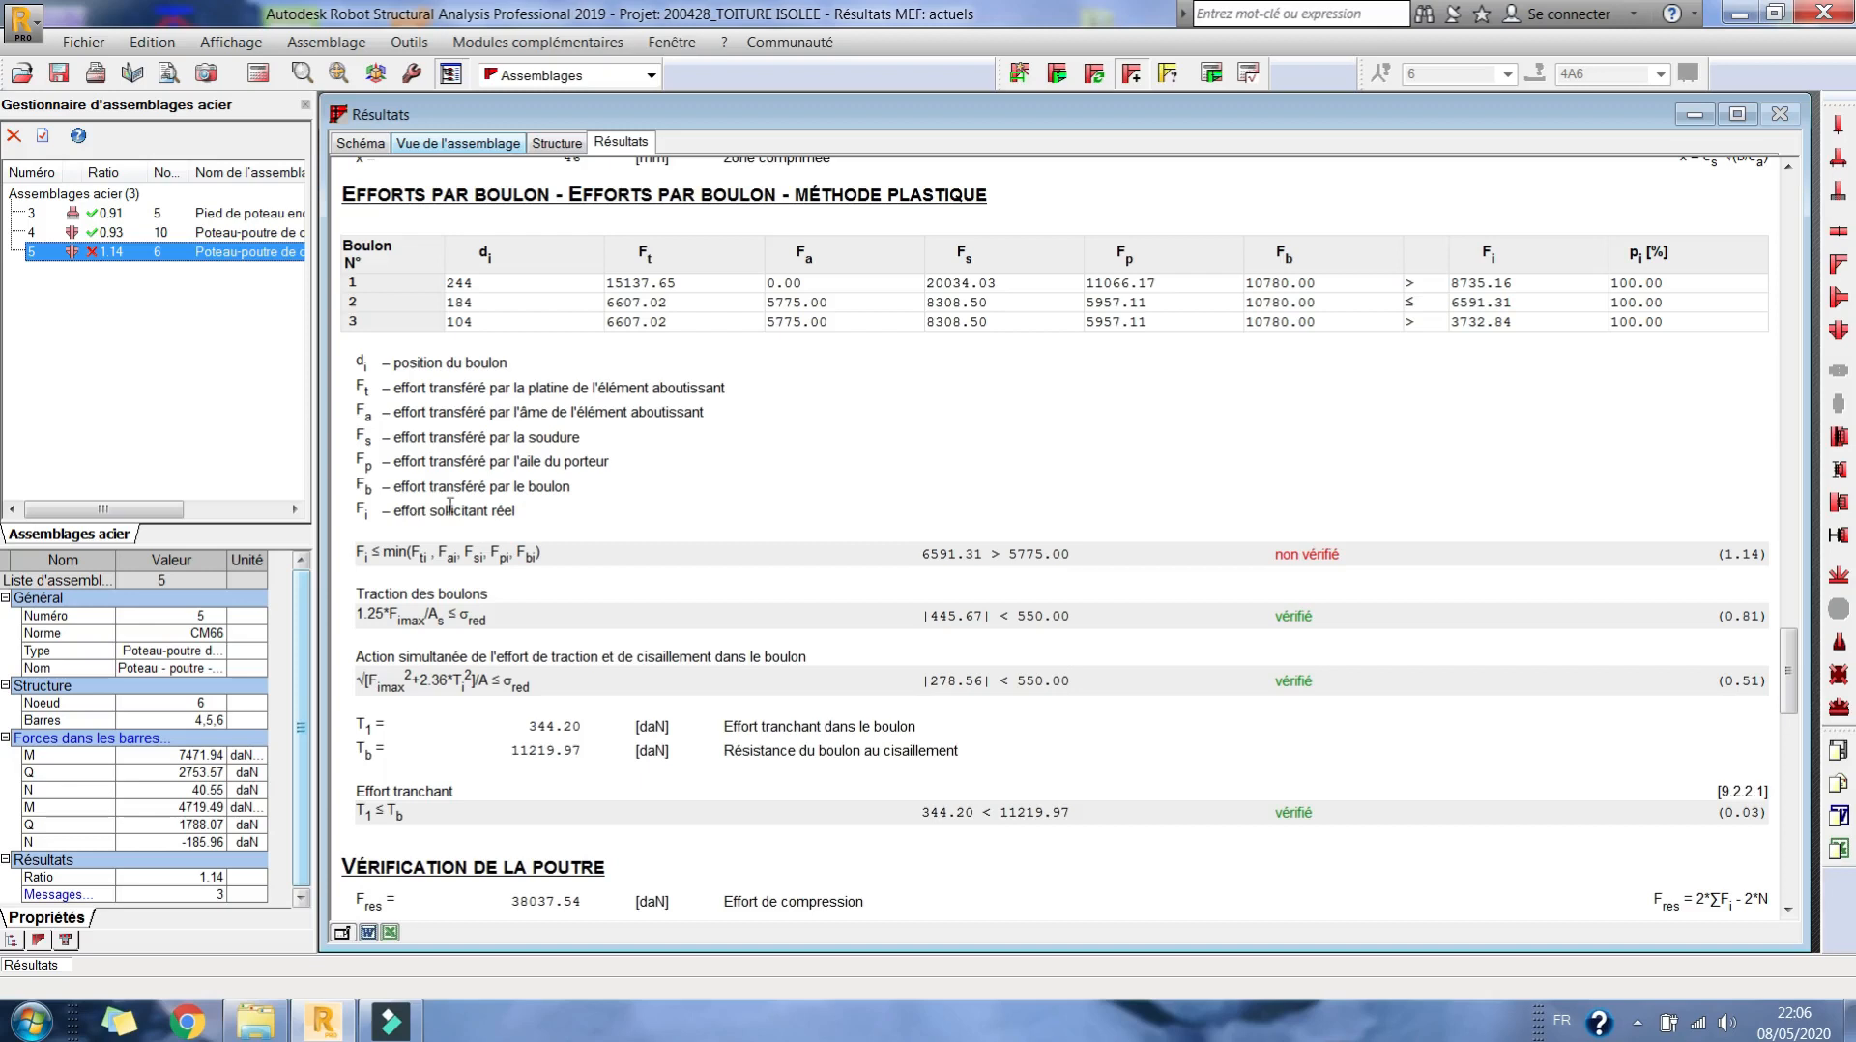
- Compare the second bolt row's forces in the plastic-method table with the unverified bolt force check in the report
left_click_drag(582, 495, 375, 502)
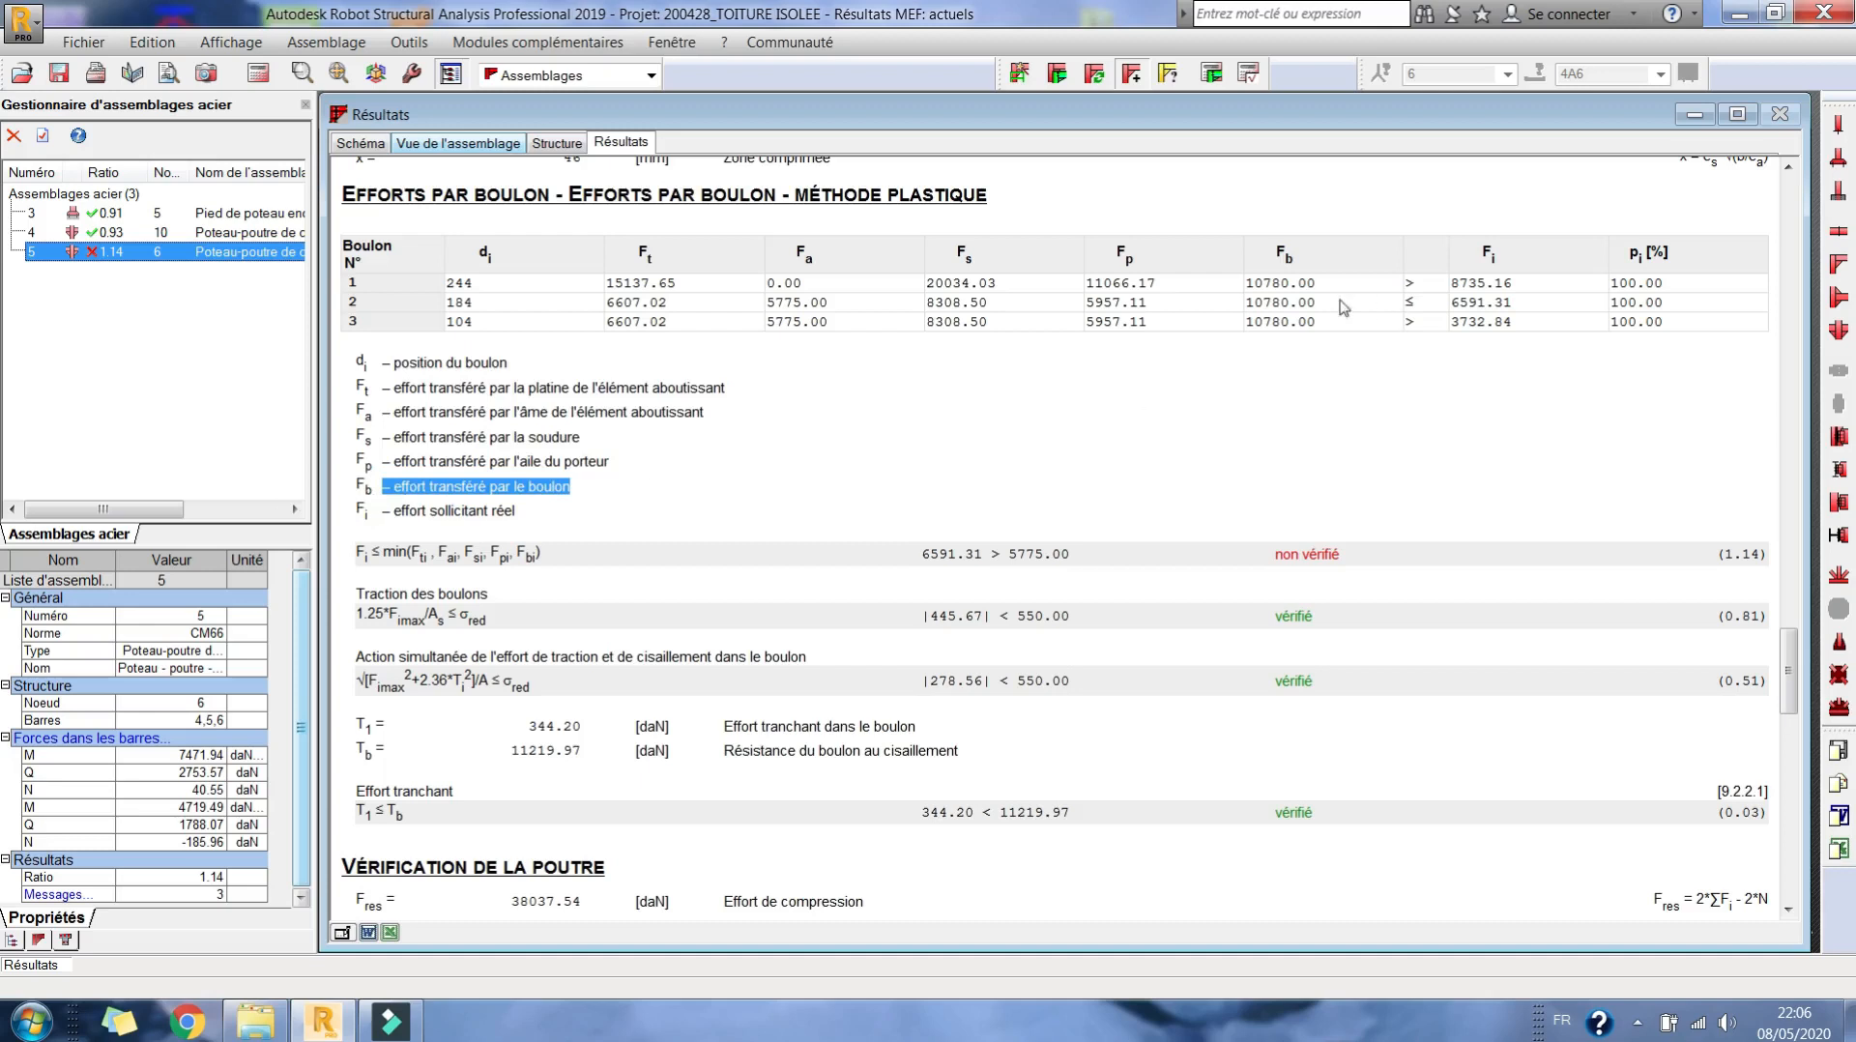
left_click_drag(1334, 327, 1258, 286)
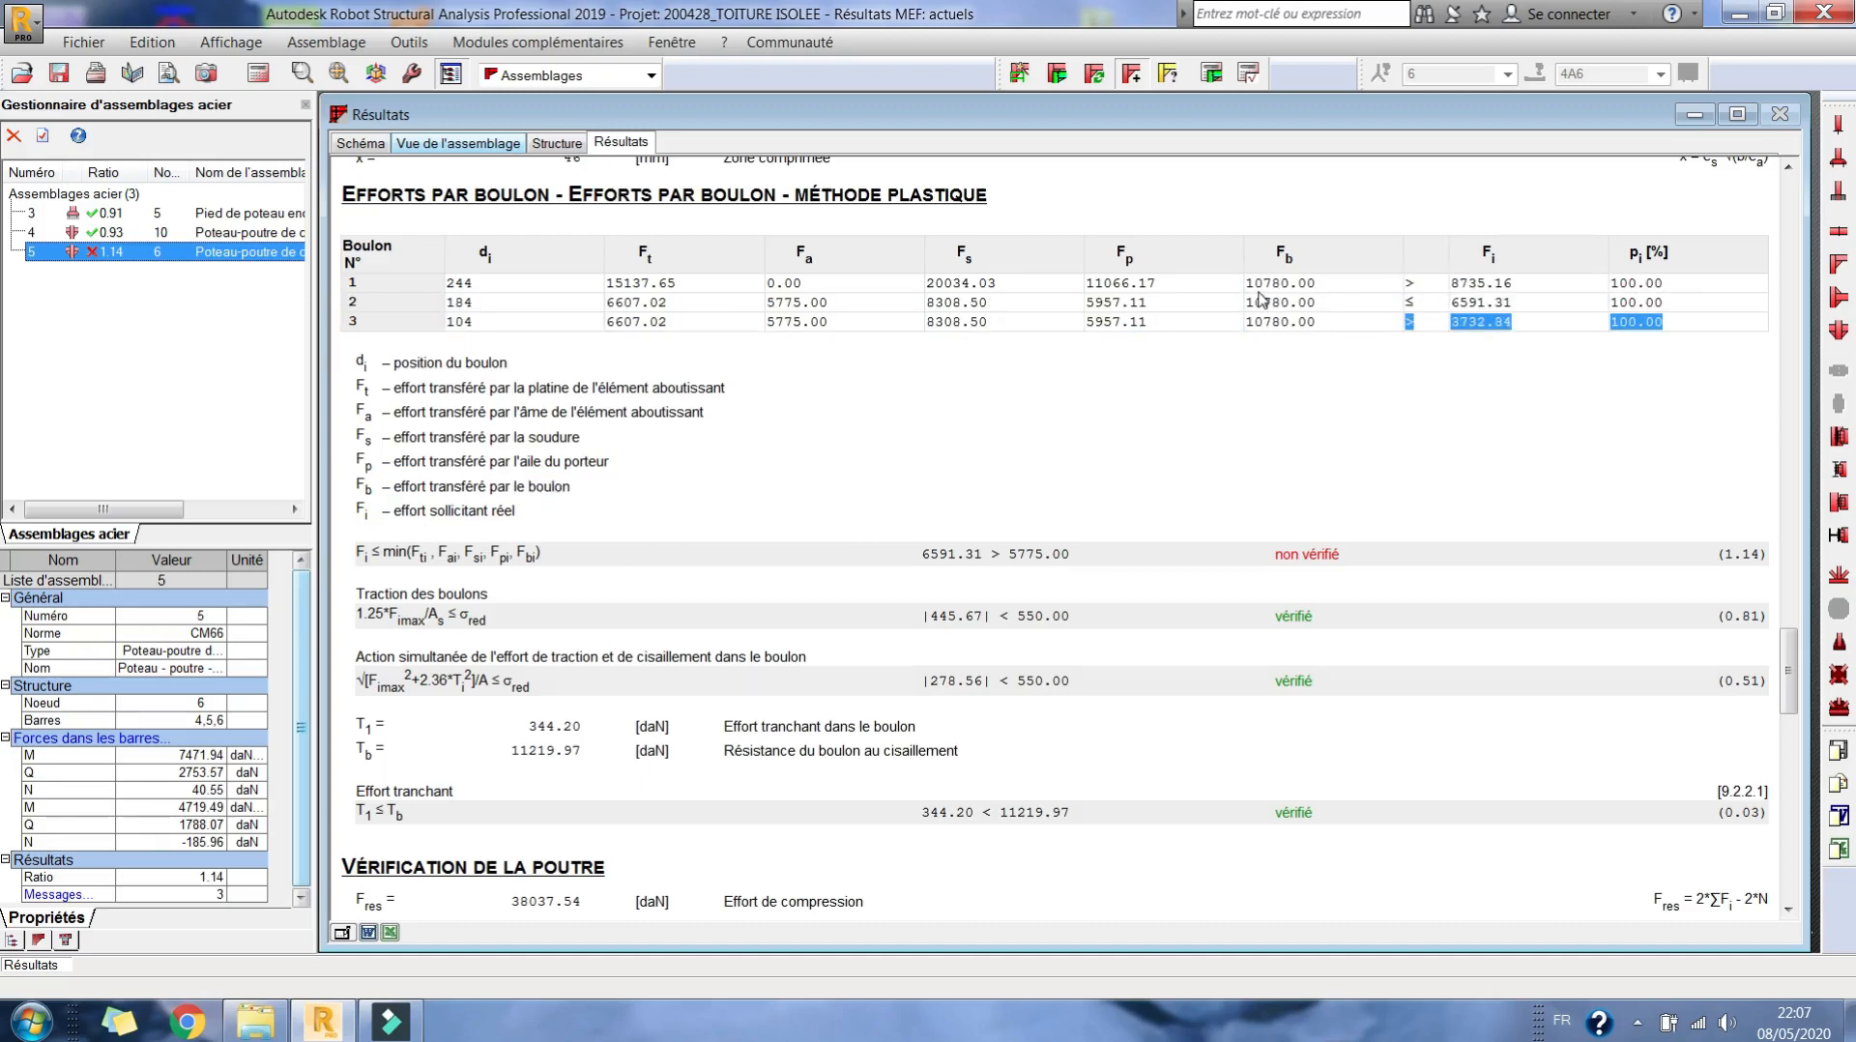
left_click(1033, 576)
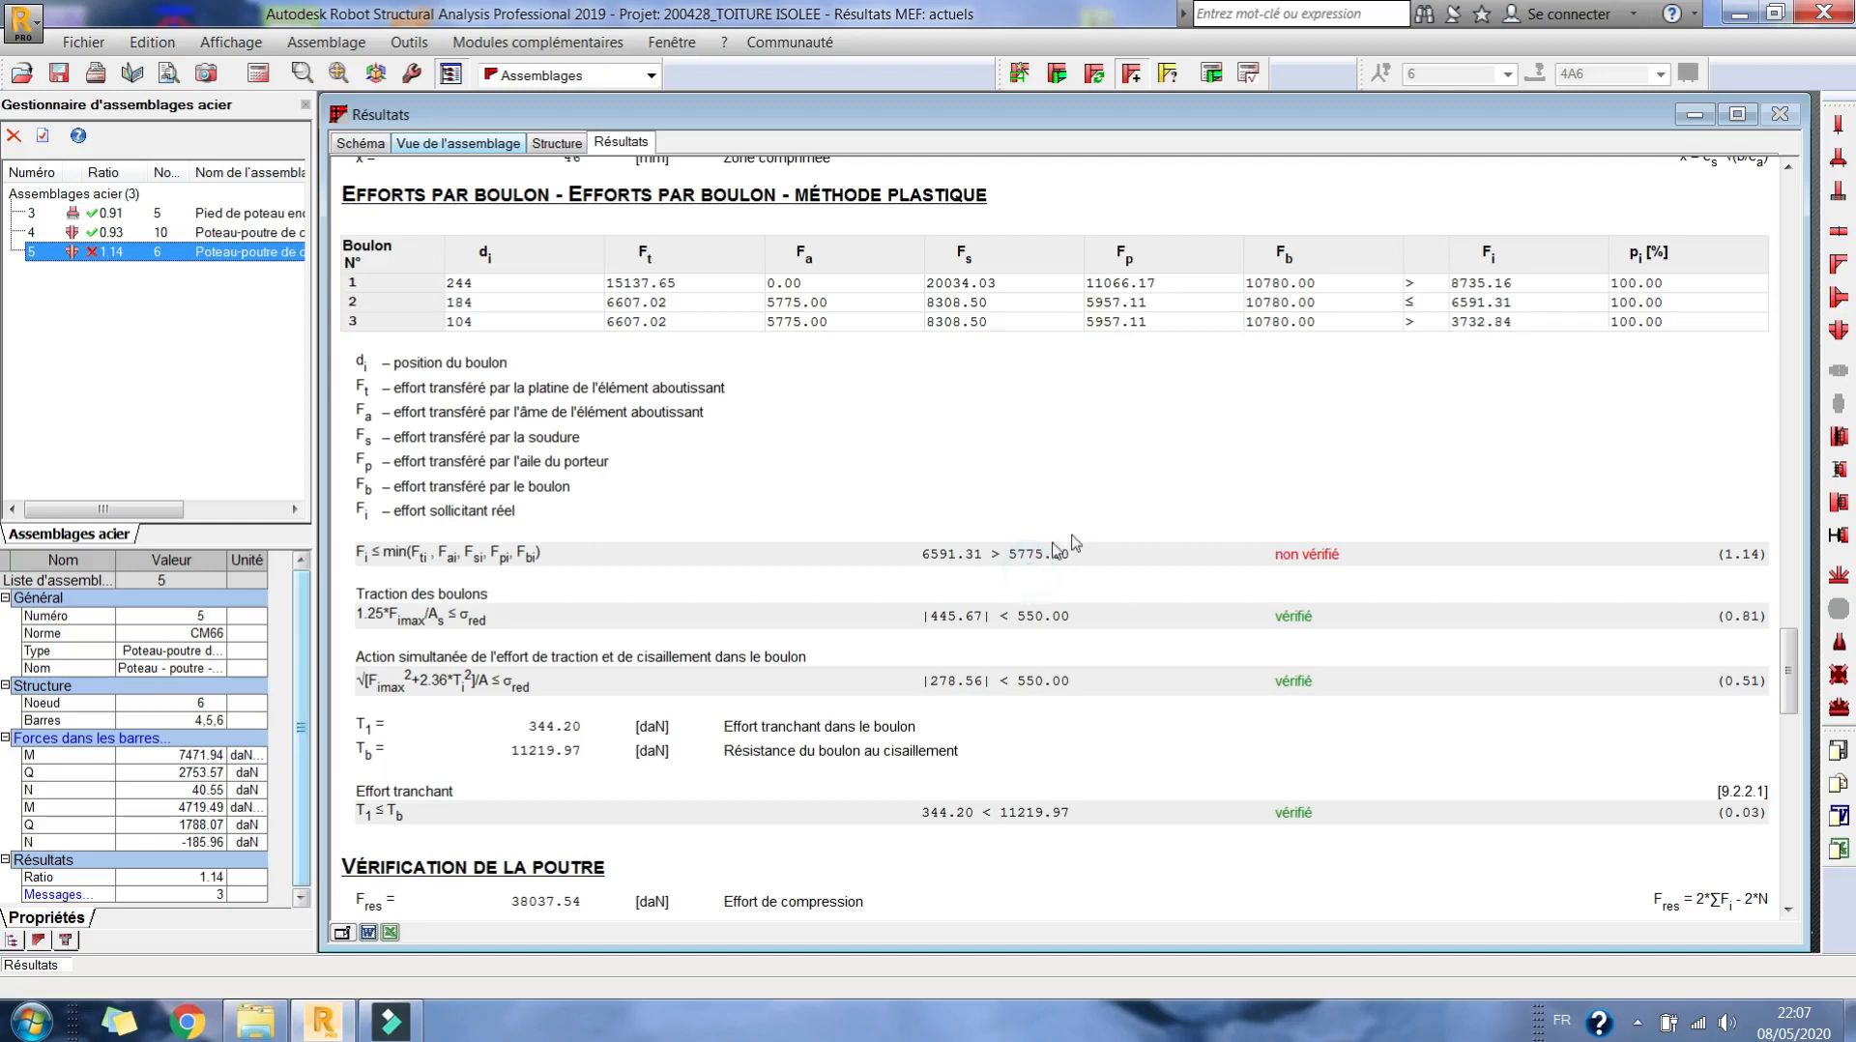
left_click_drag(1633, 301, 346, 308)
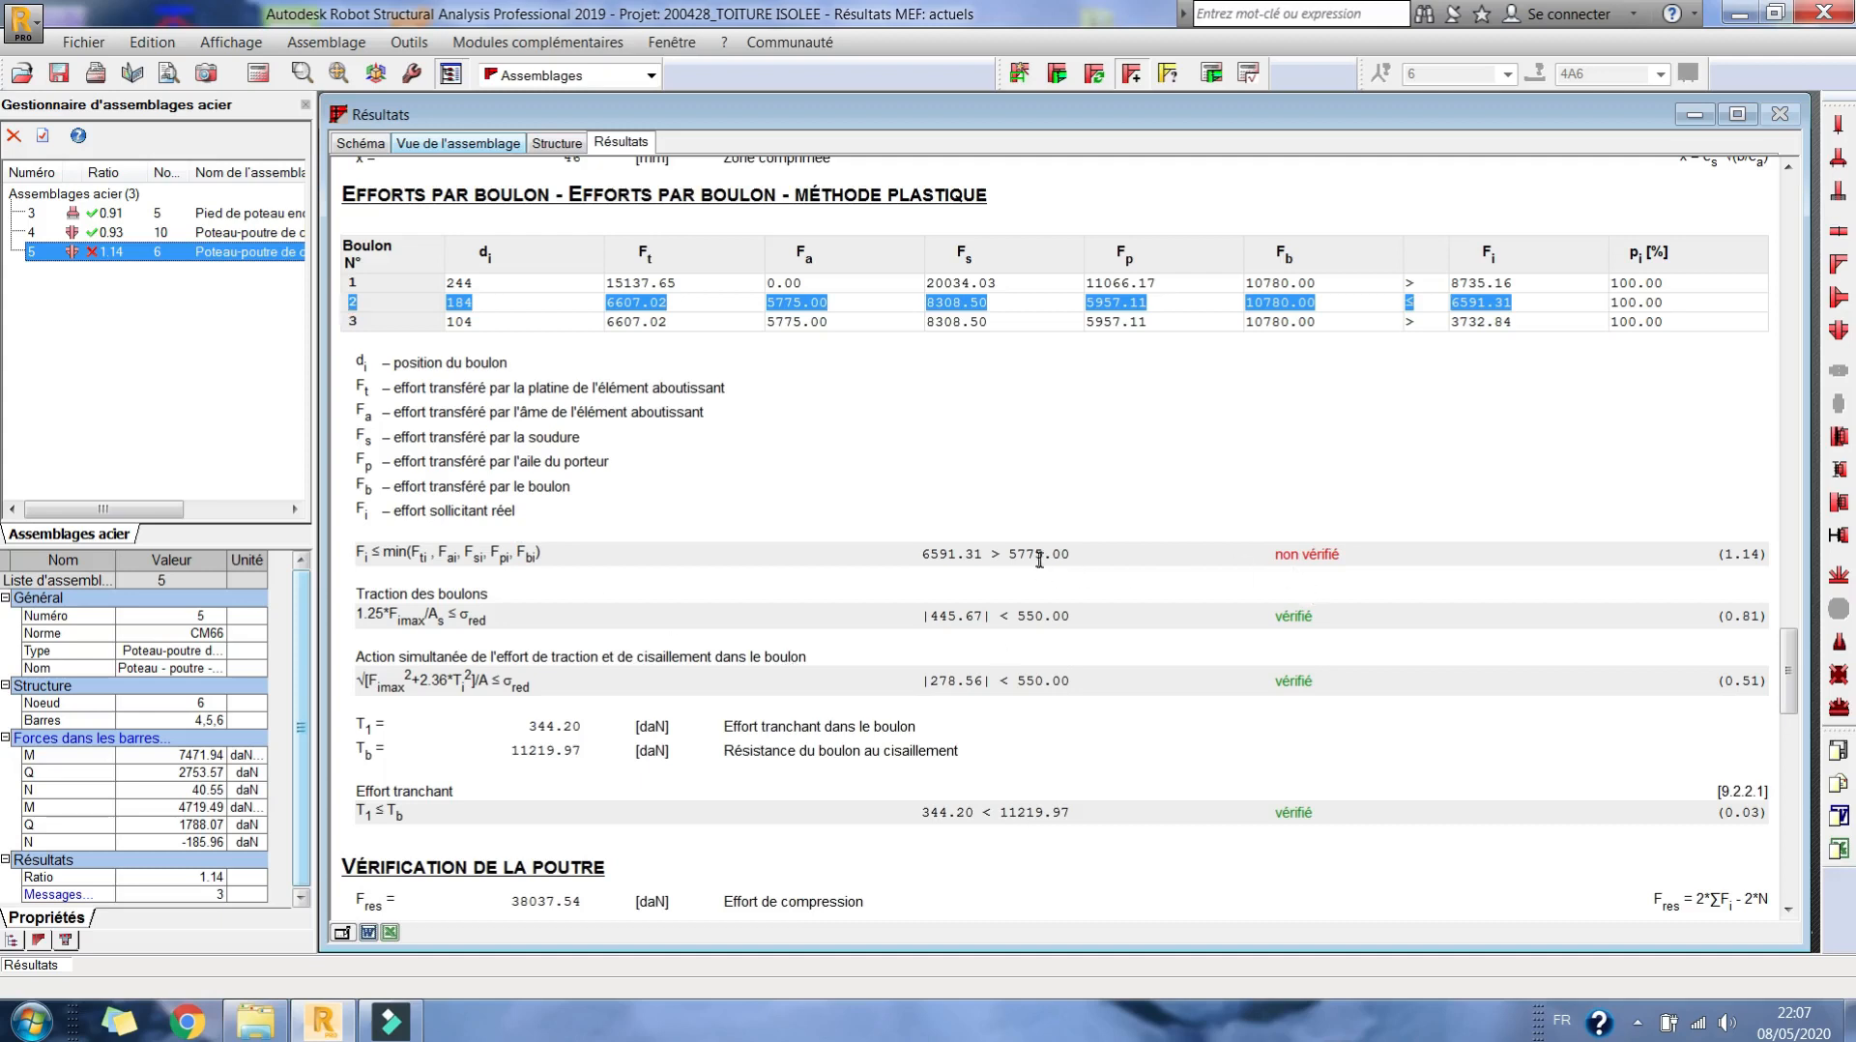
left_click_drag(1007, 558, 1068, 563)
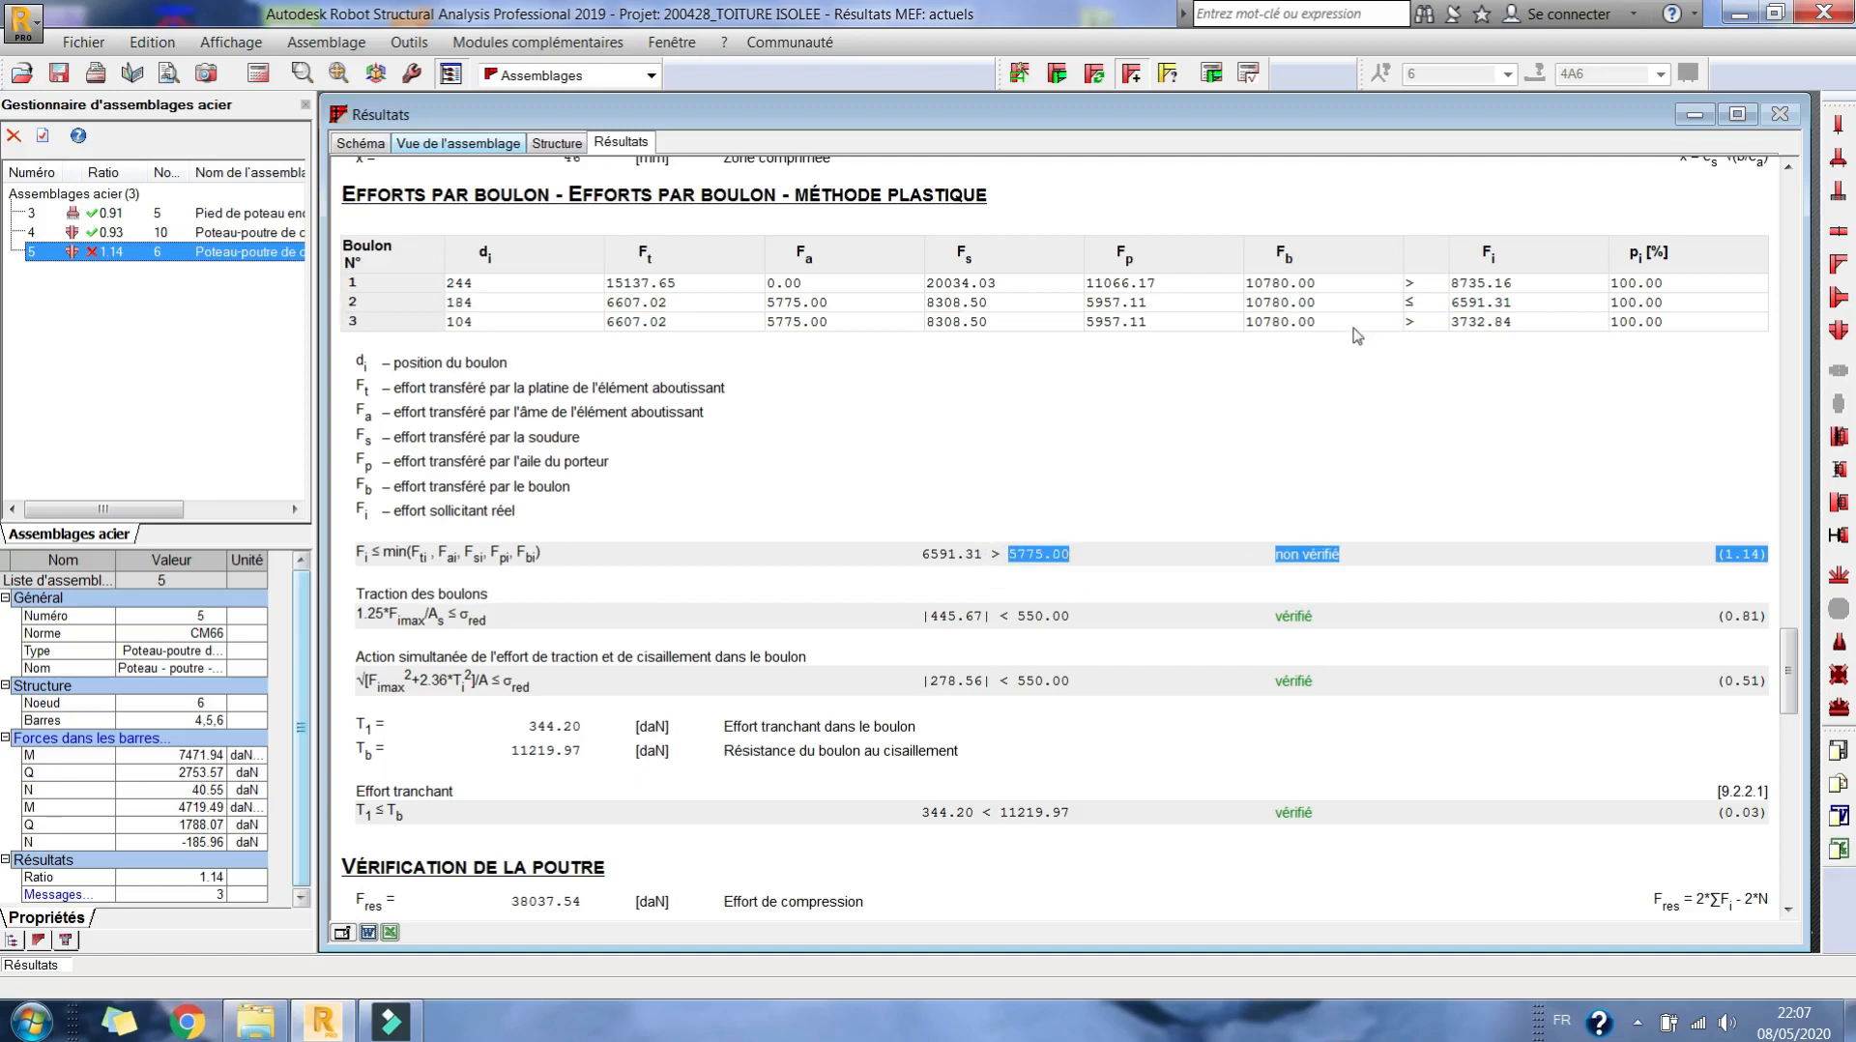
left_click(1527, 308)
left_click_drag(1526, 307, 464, 304)
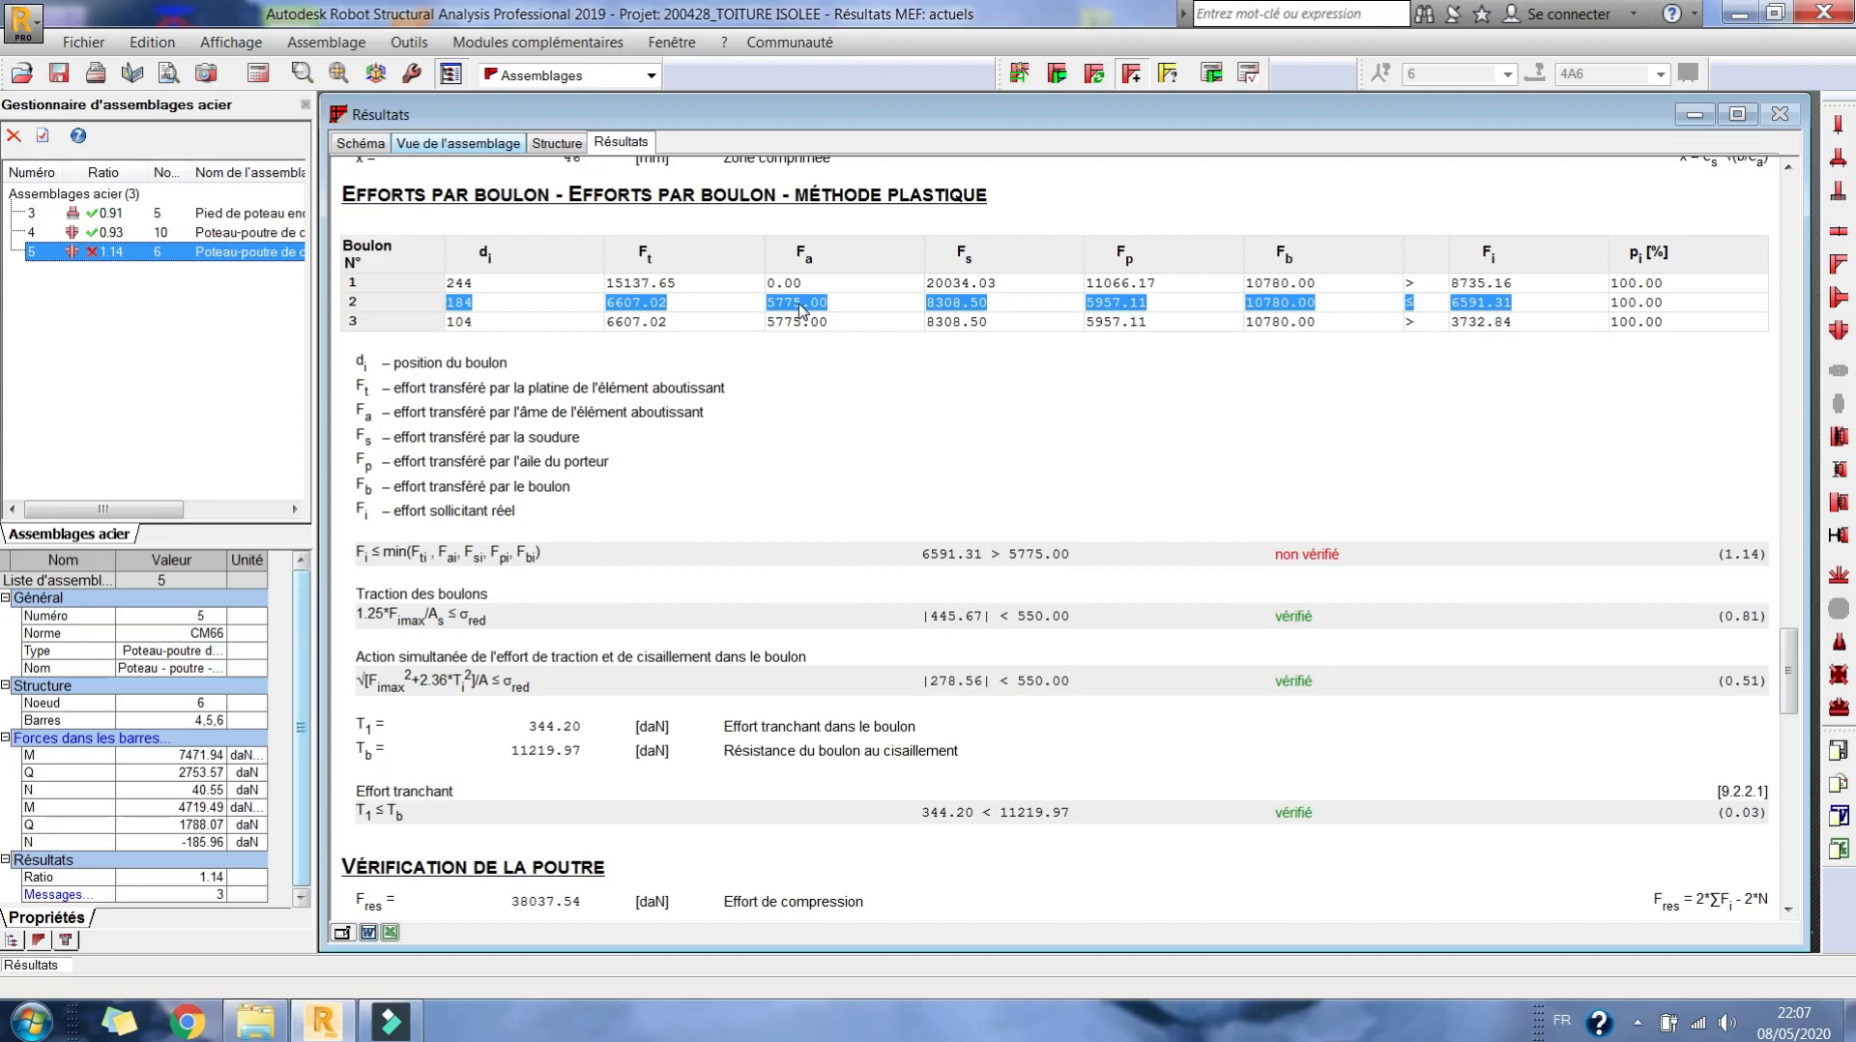
left_click(1637, 1022)
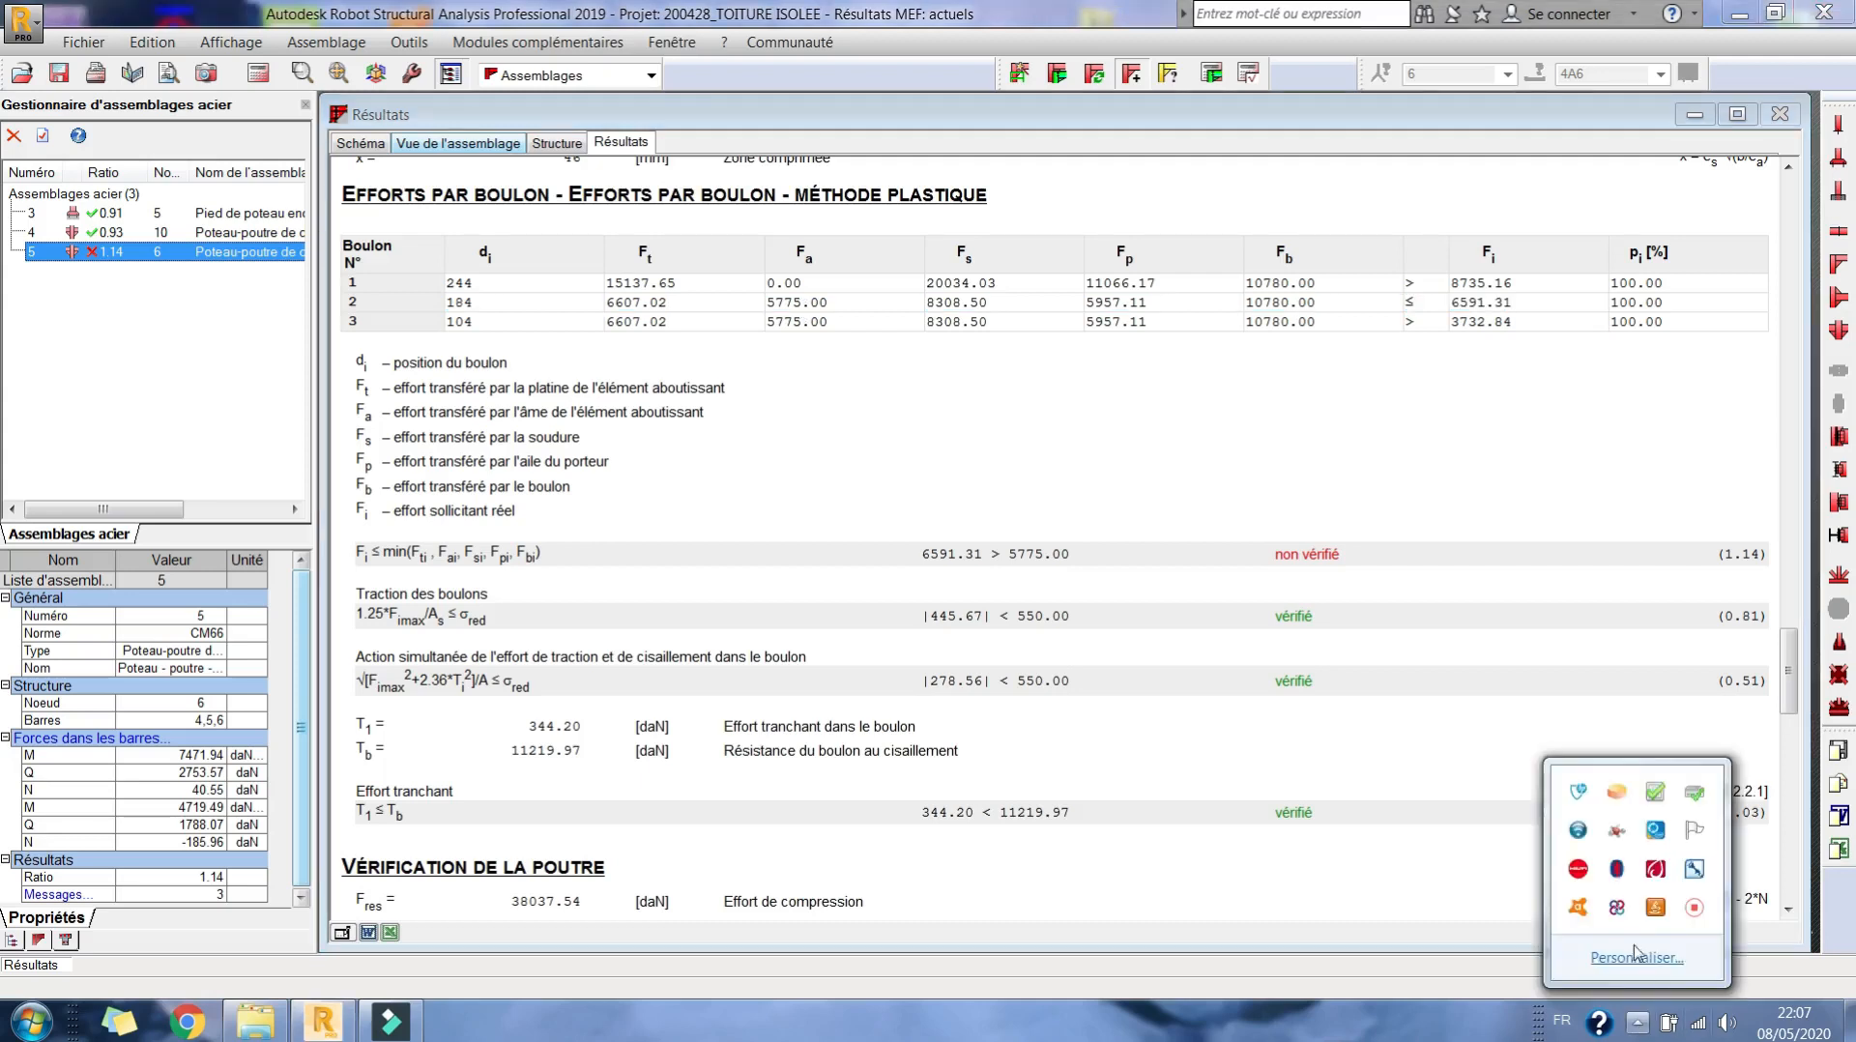
left_click(1694, 907)
left_click(1520, 996)
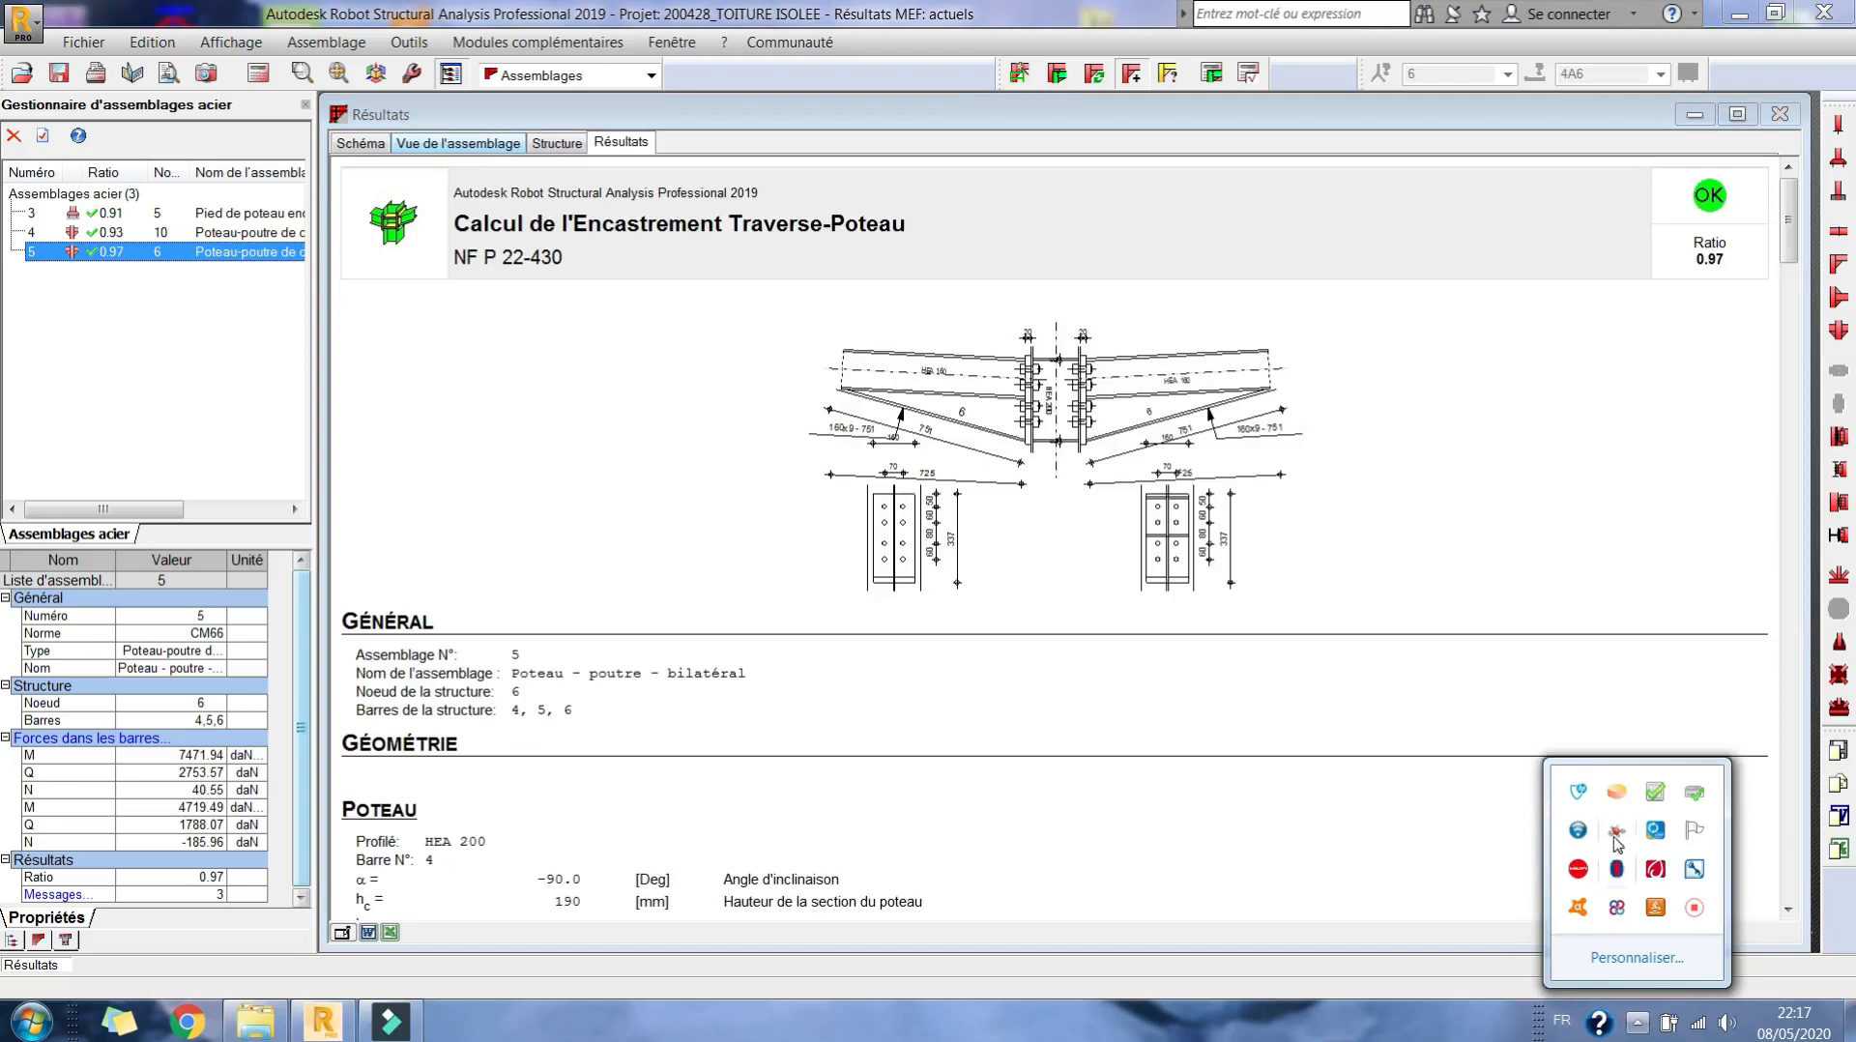
left_click(1226, 389)
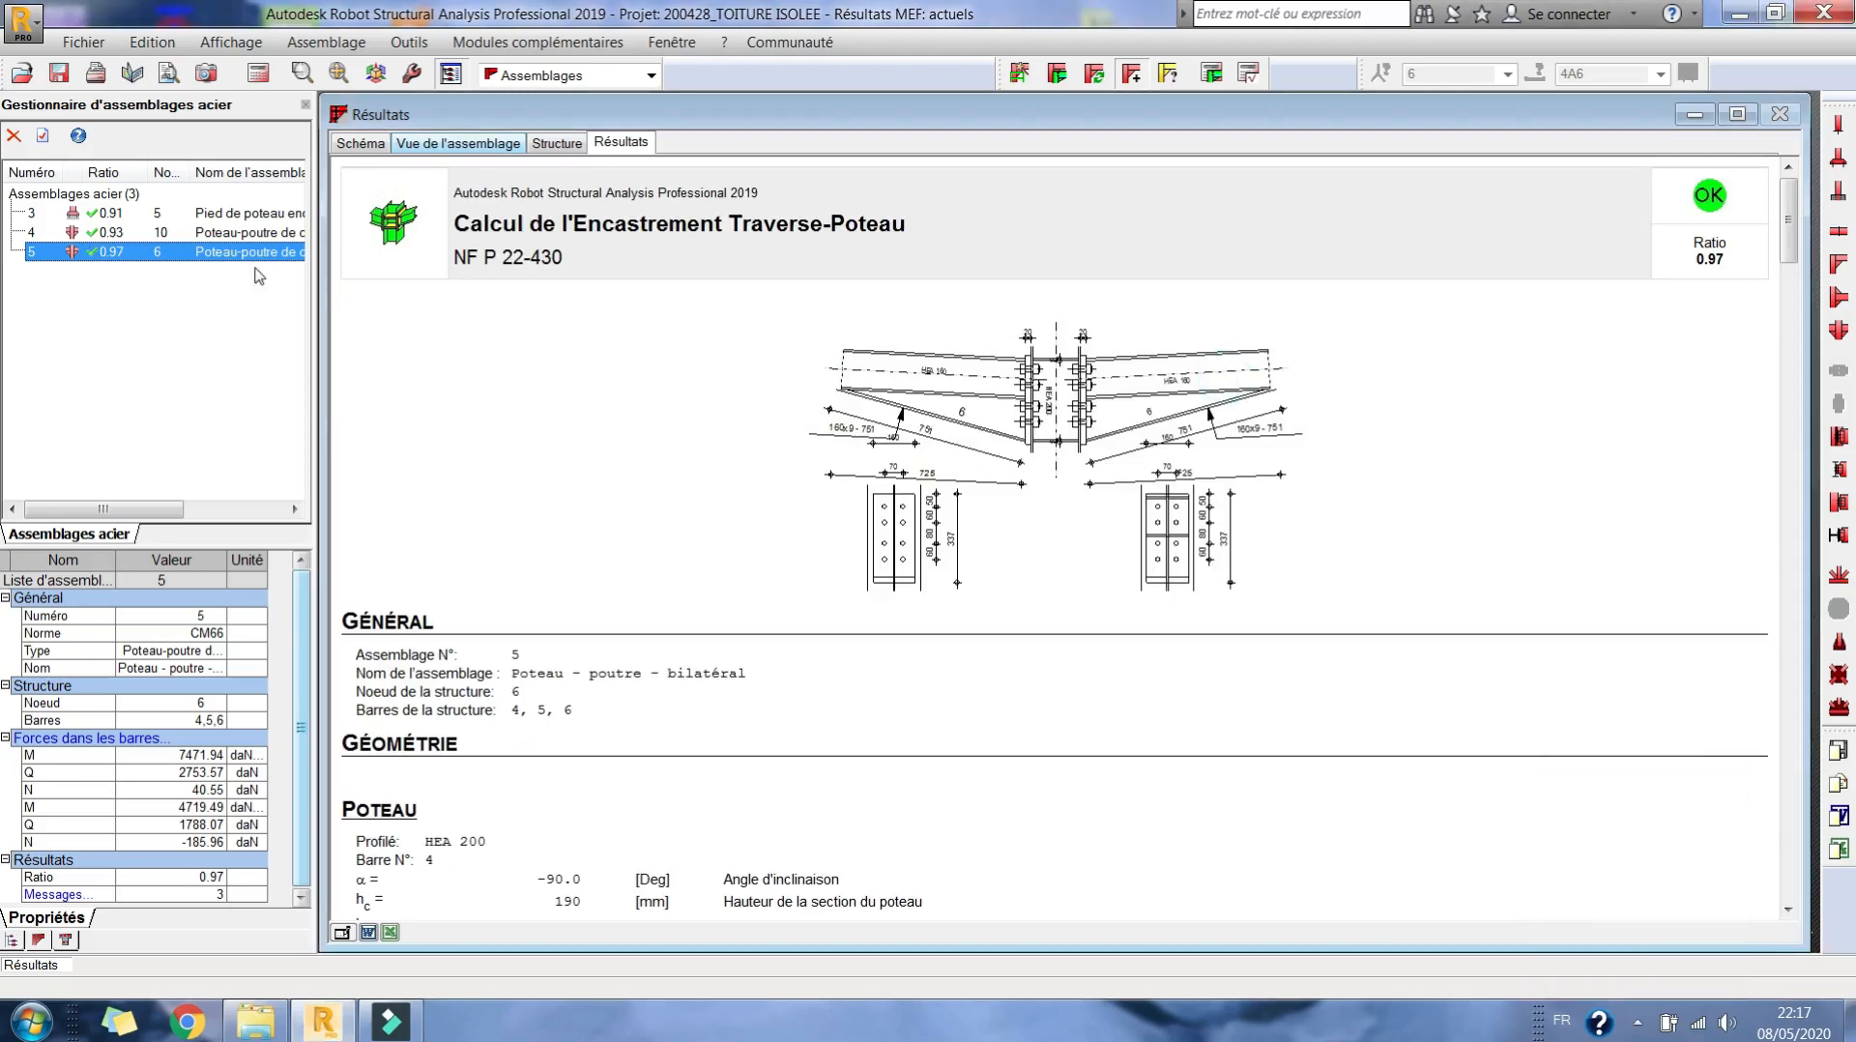
- Reopen the node 6 connection's definition and review the haunch, bolt and end plate settings on both sides
double_click(202, 261)
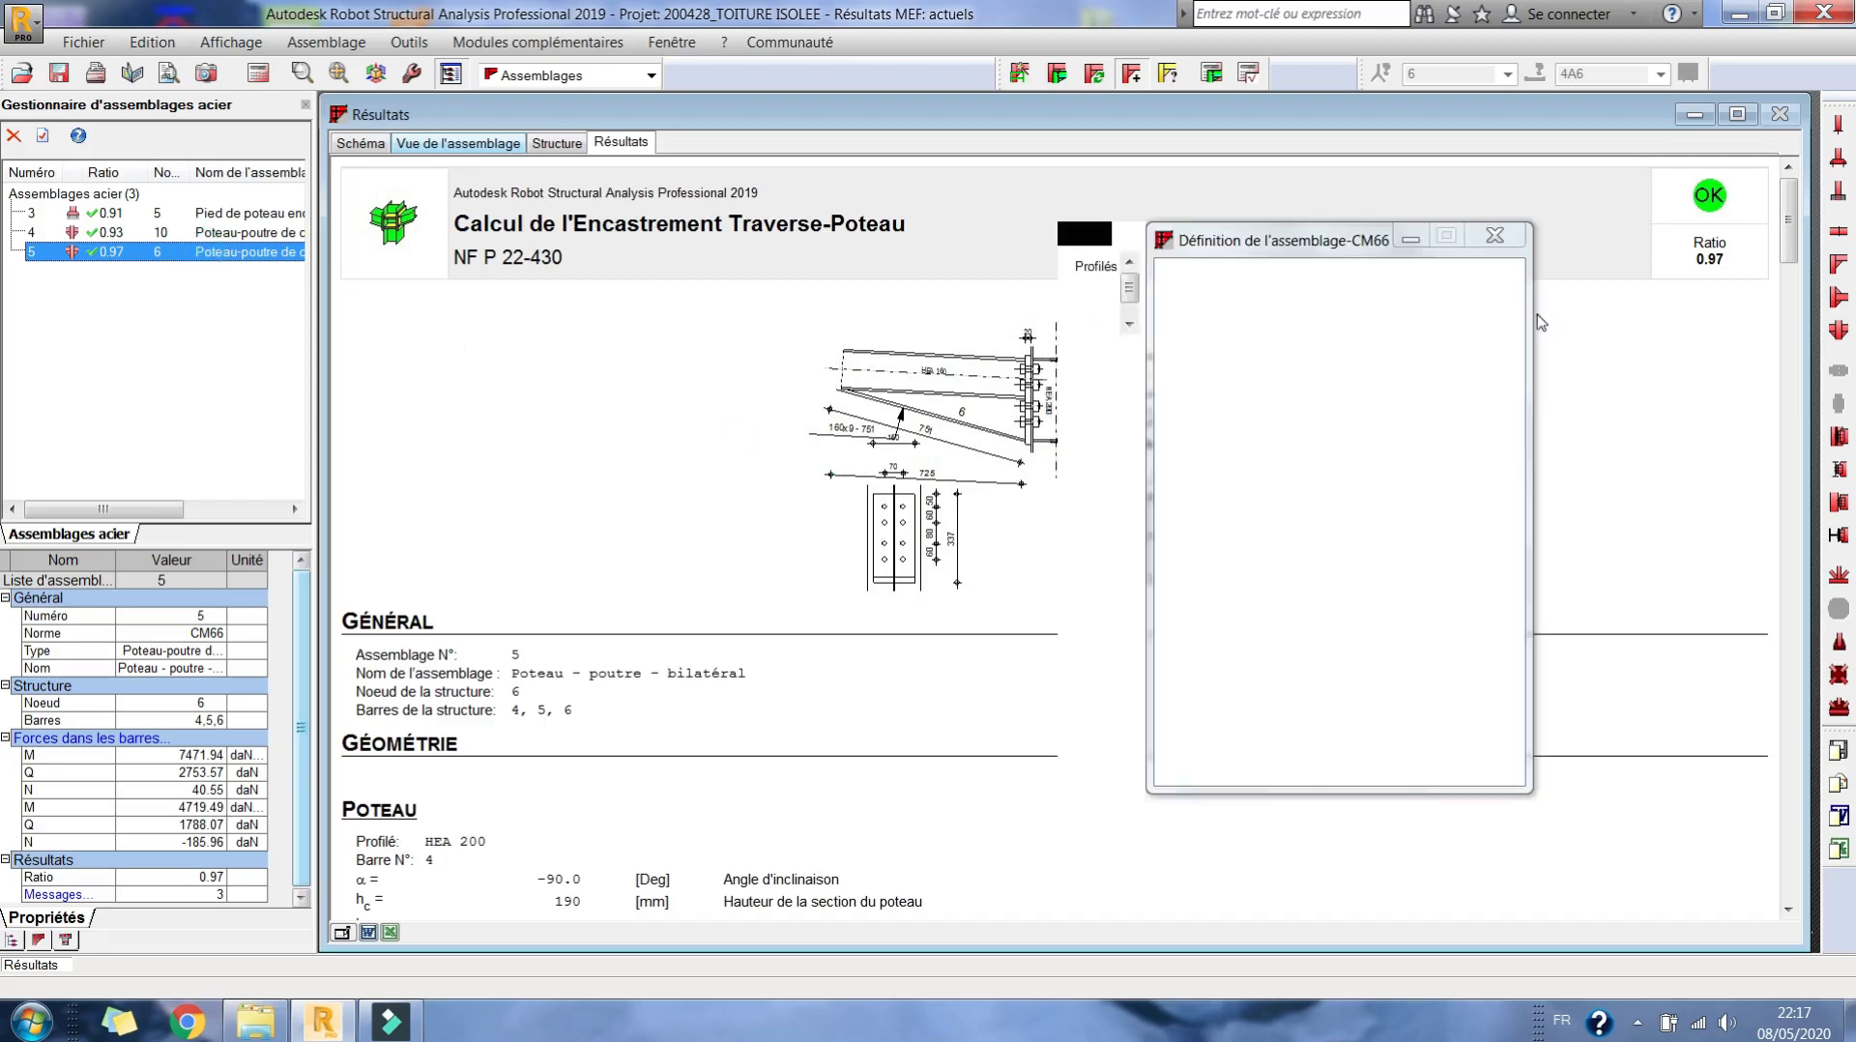
left_click(1097, 293)
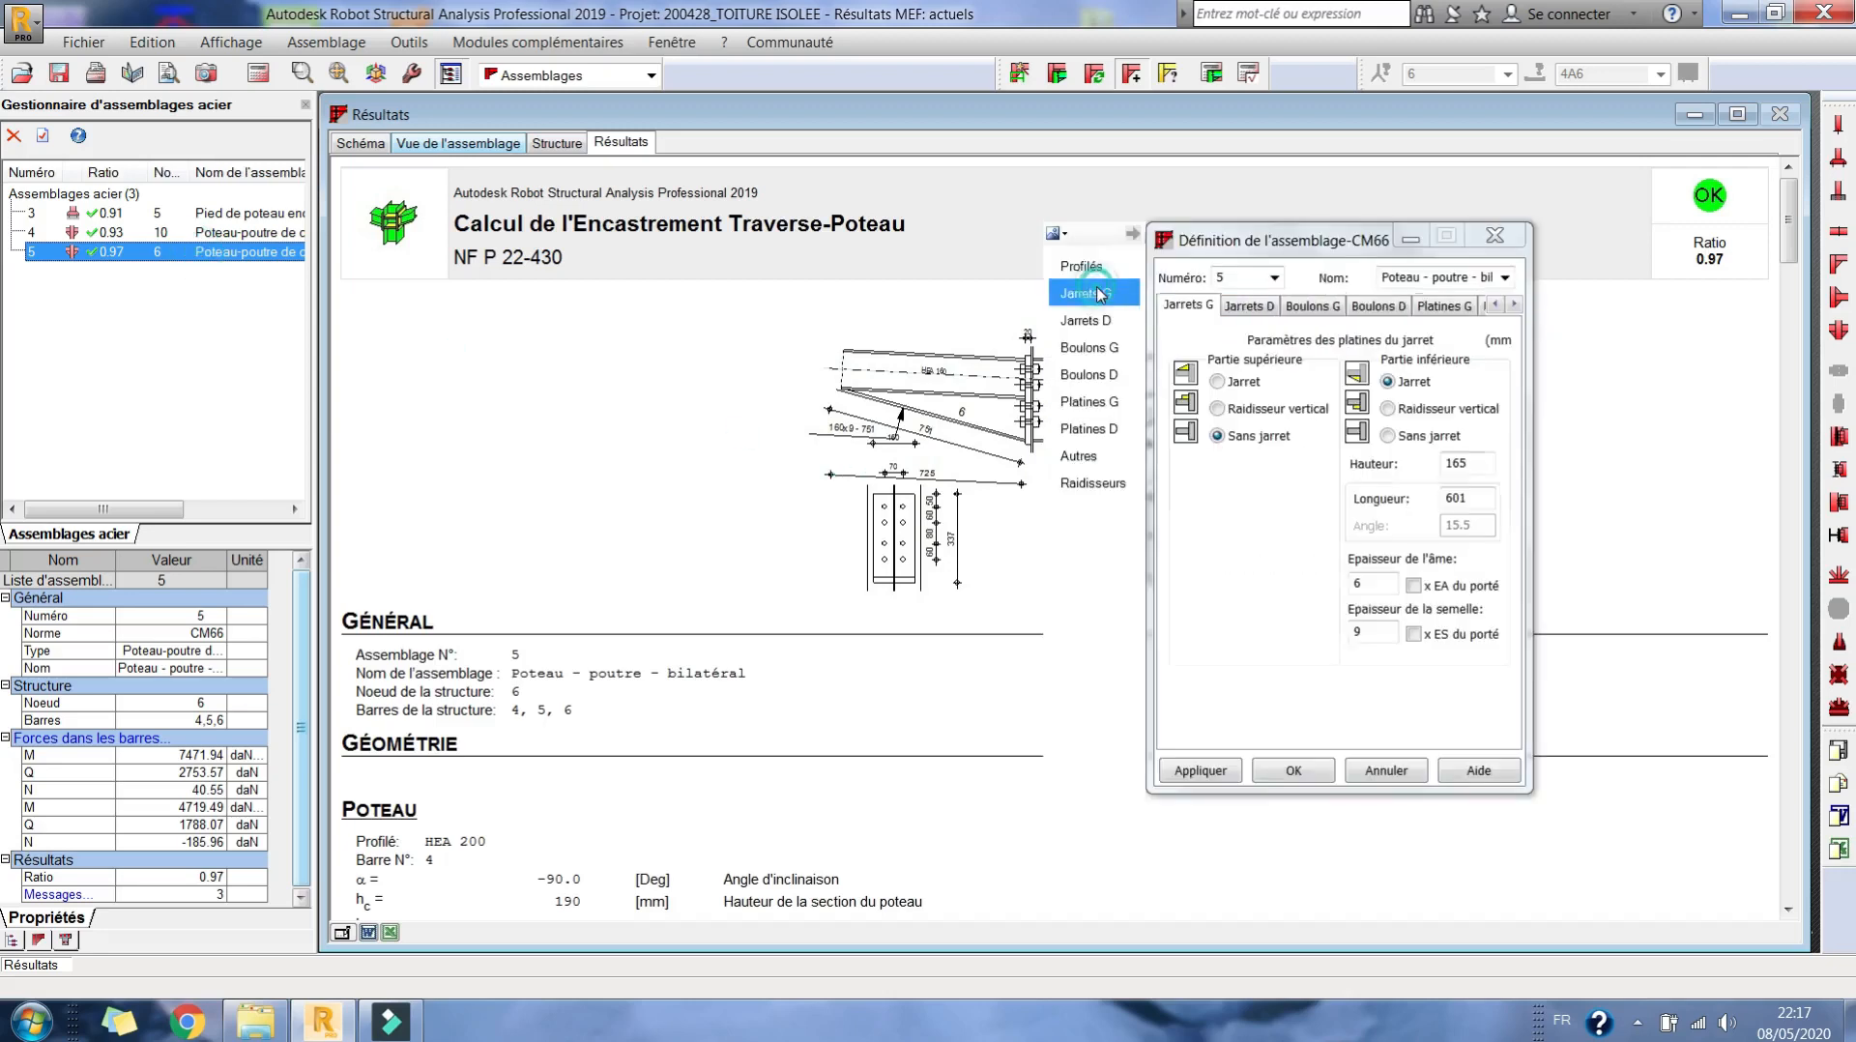
double_click(1469, 466)
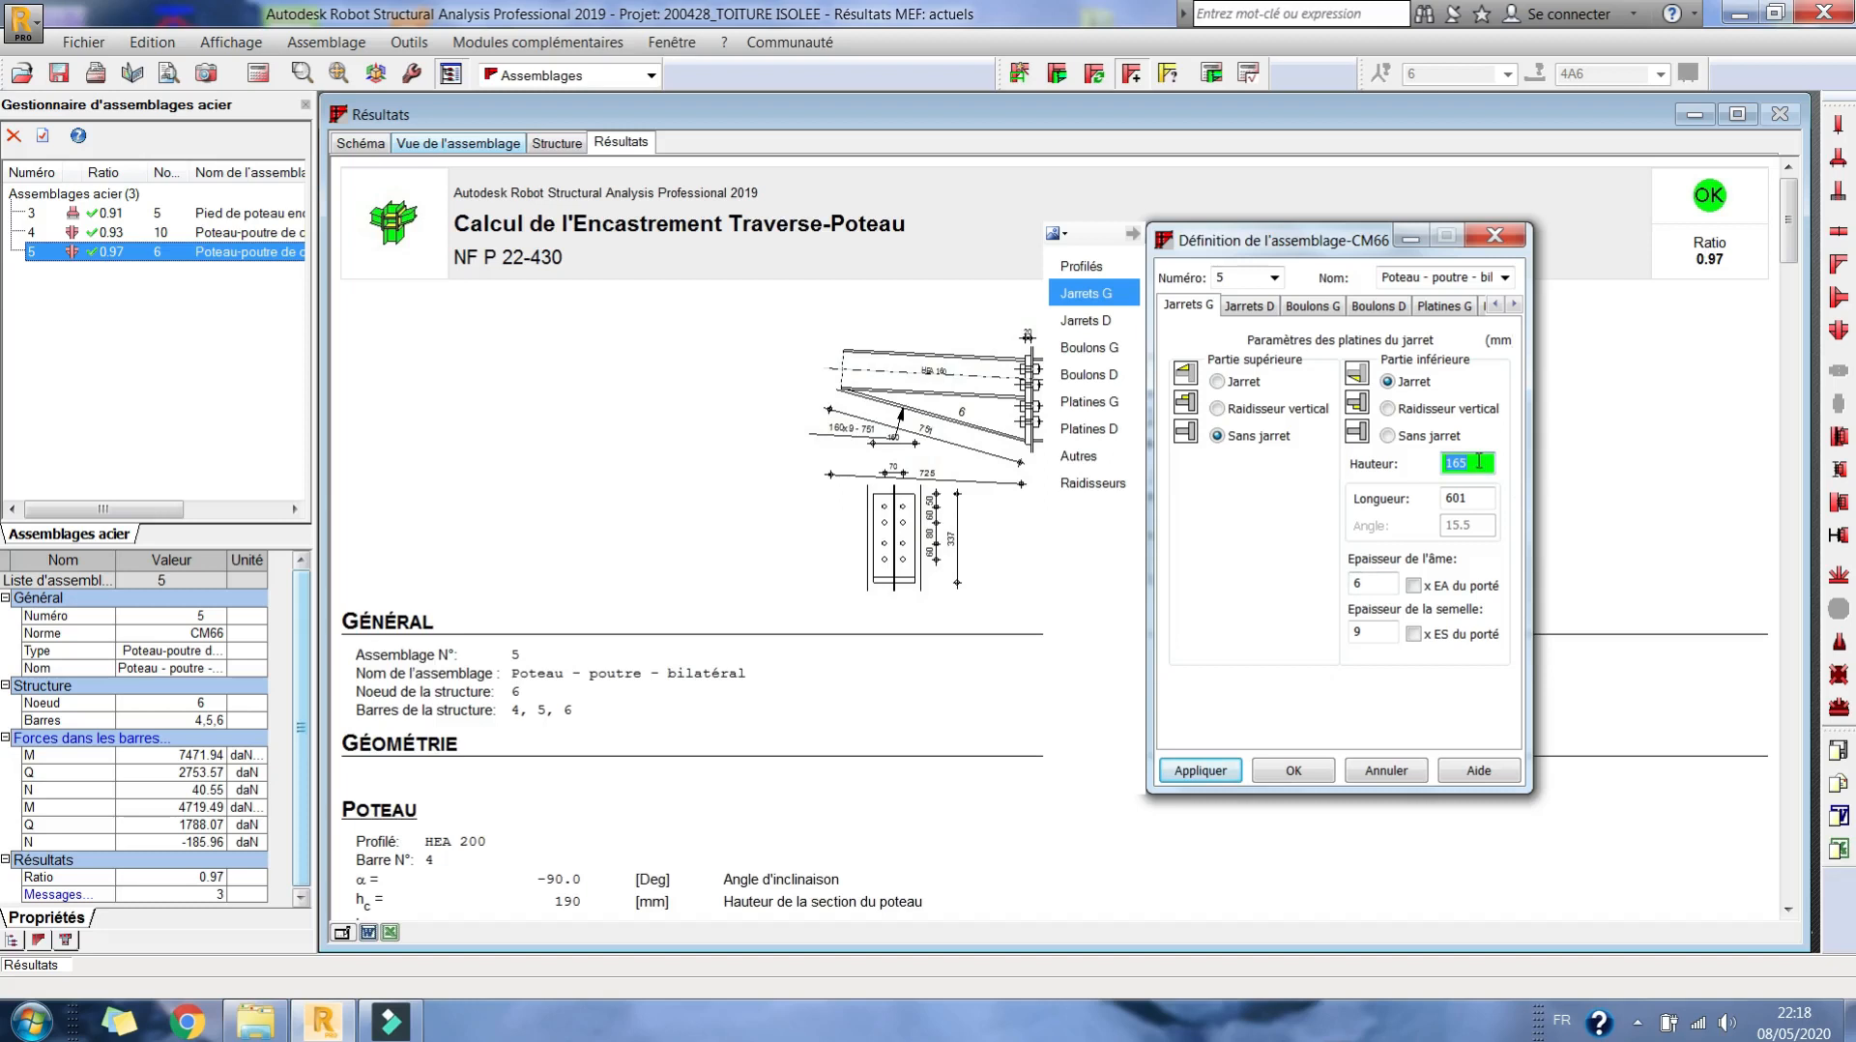
left_click(1088, 322)
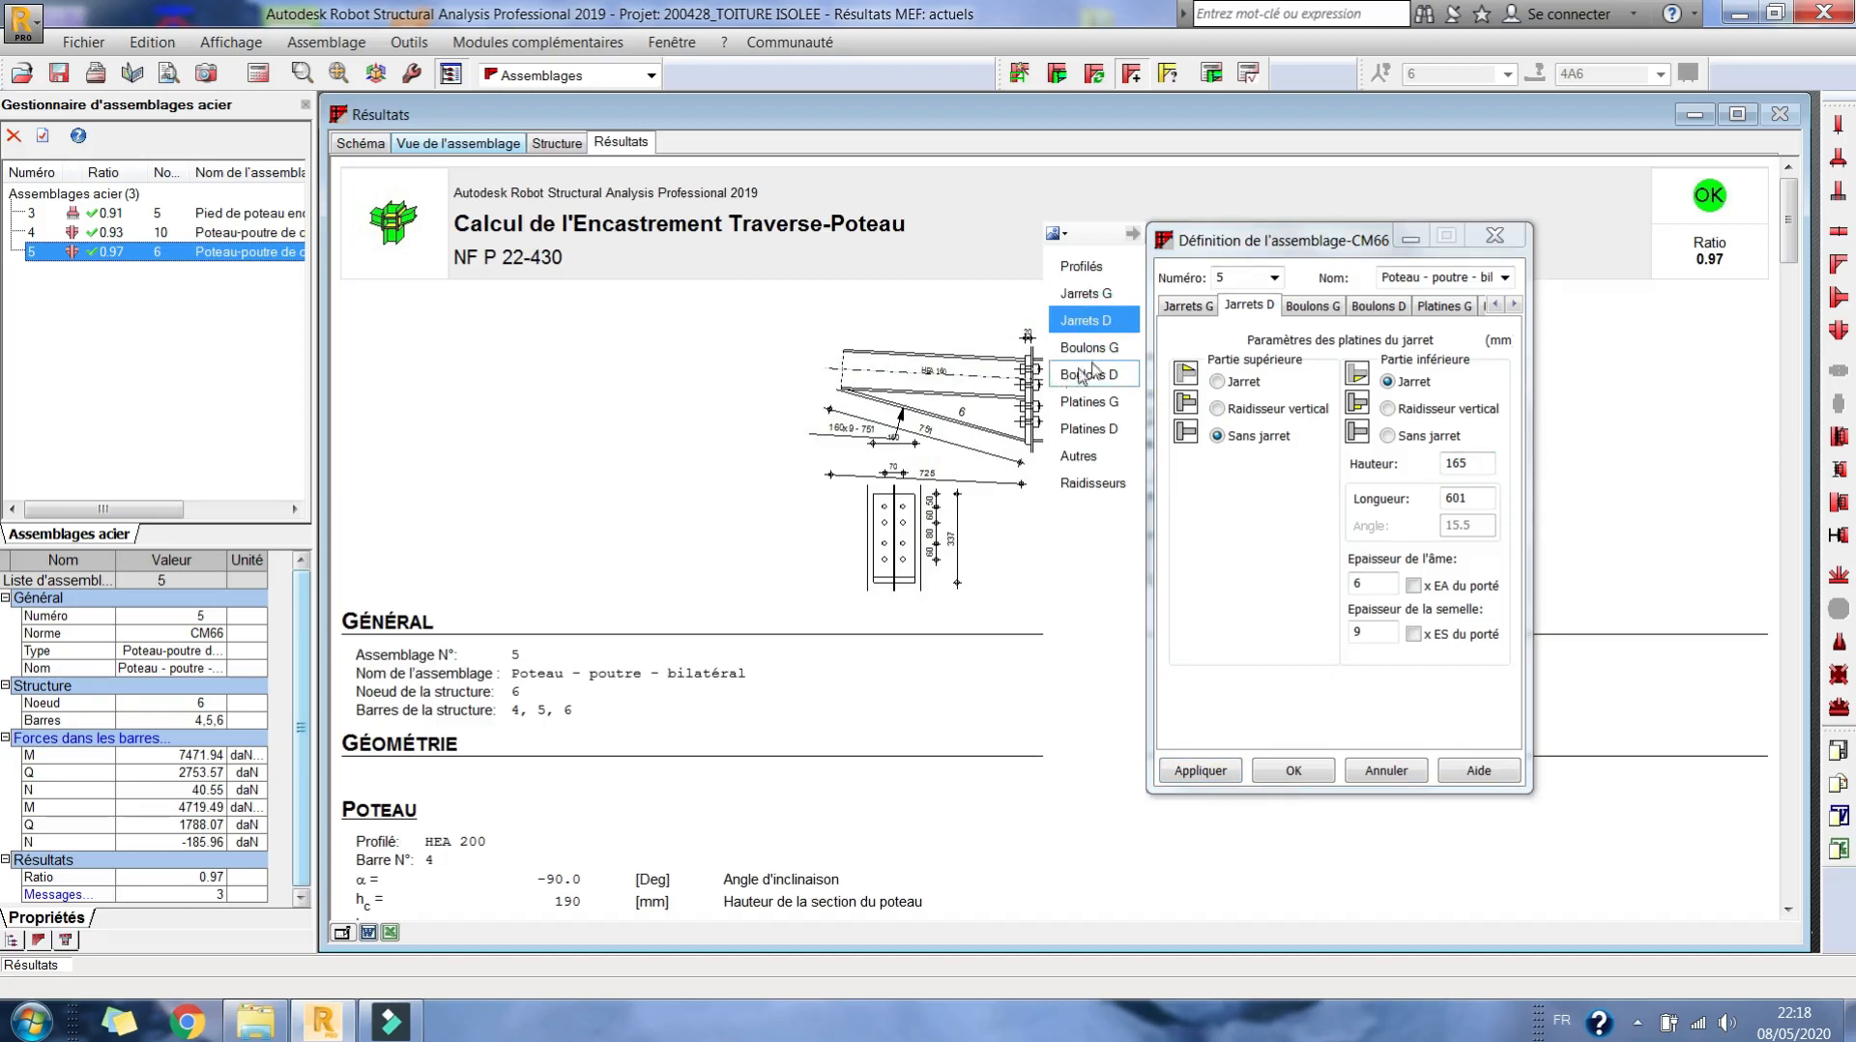
left_click(1243, 307)
left_click(1315, 307)
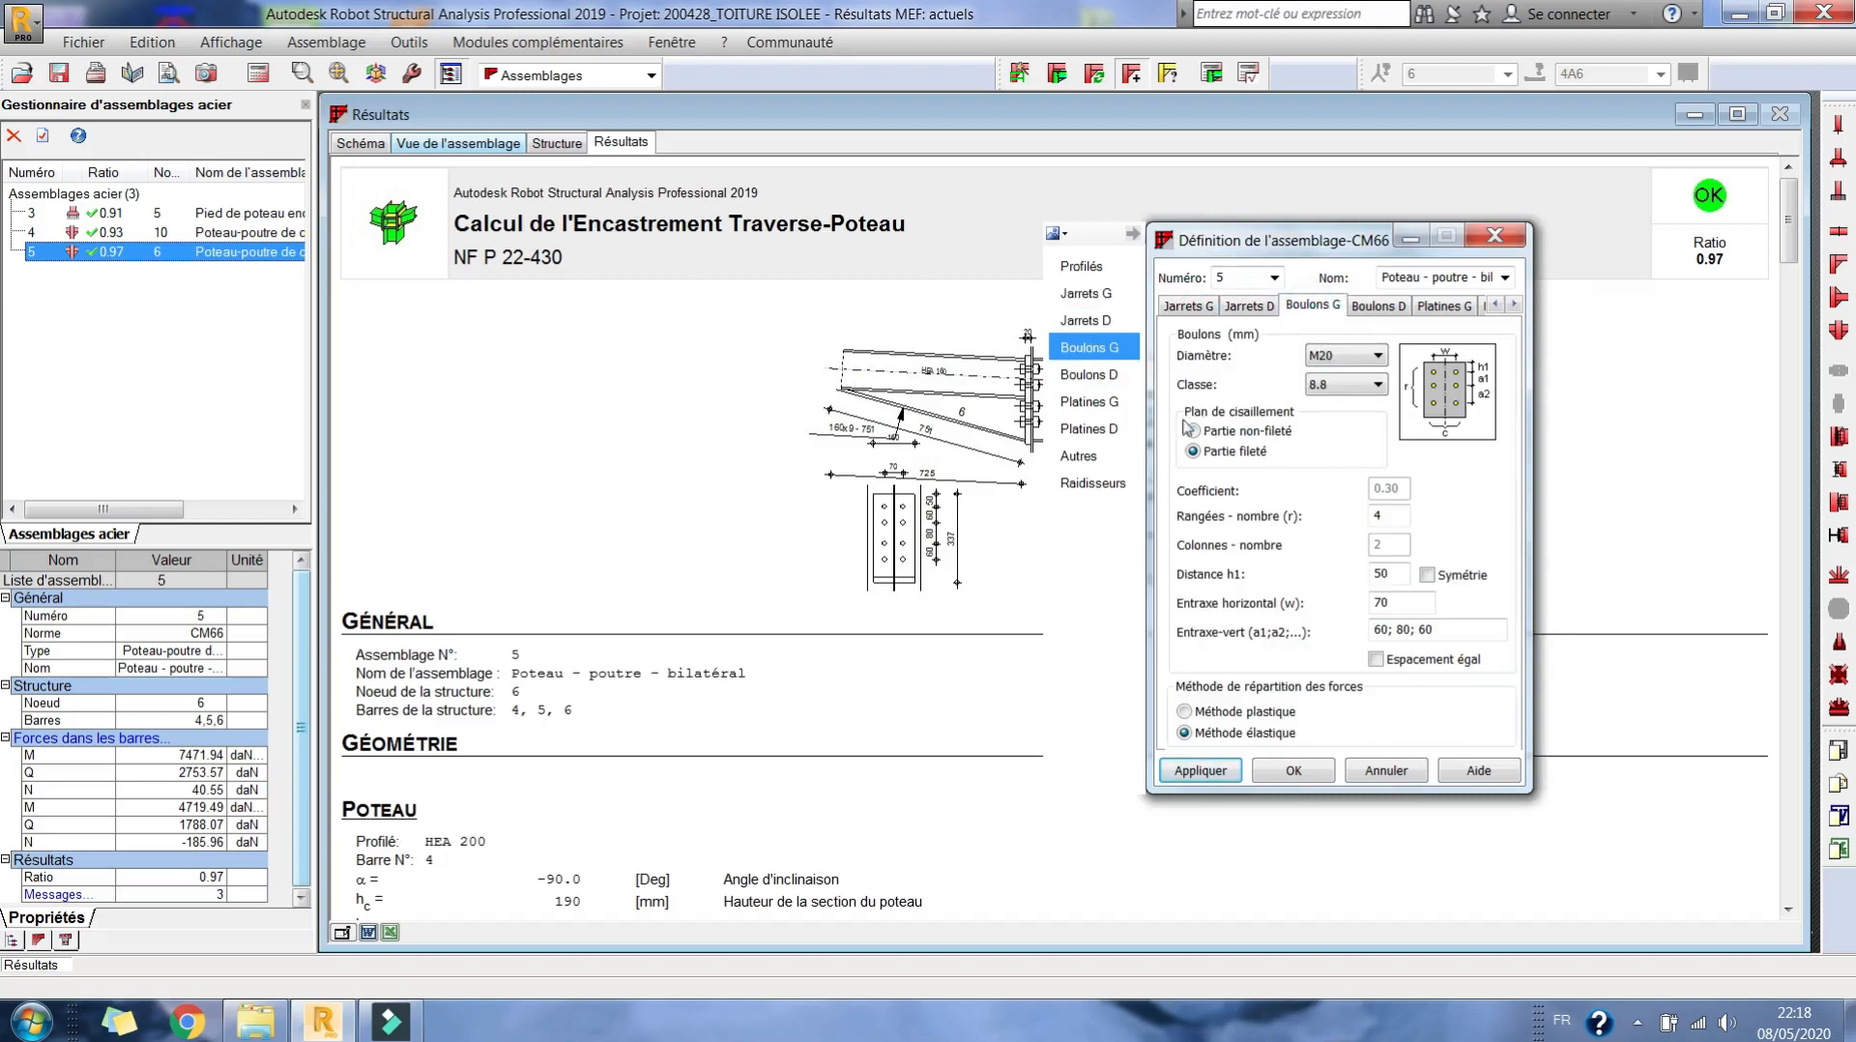
left_click(1390, 308)
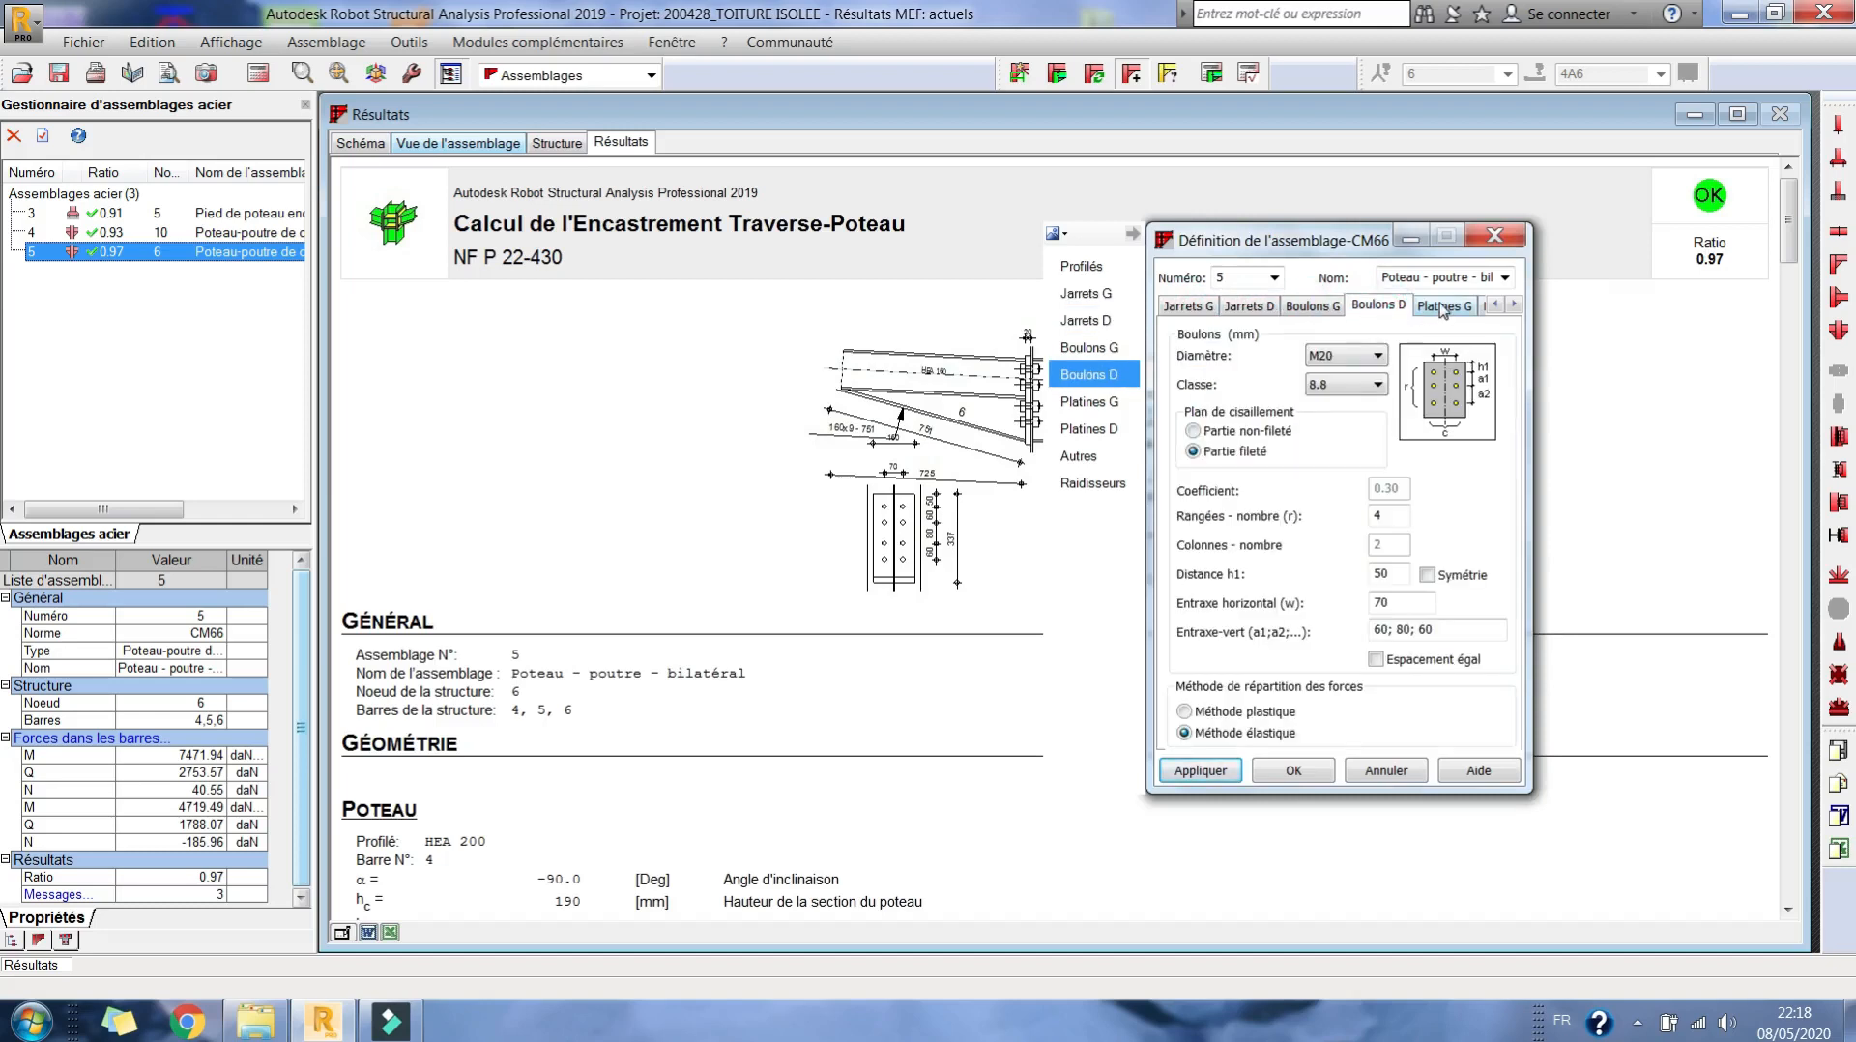
left_click(1443, 307)
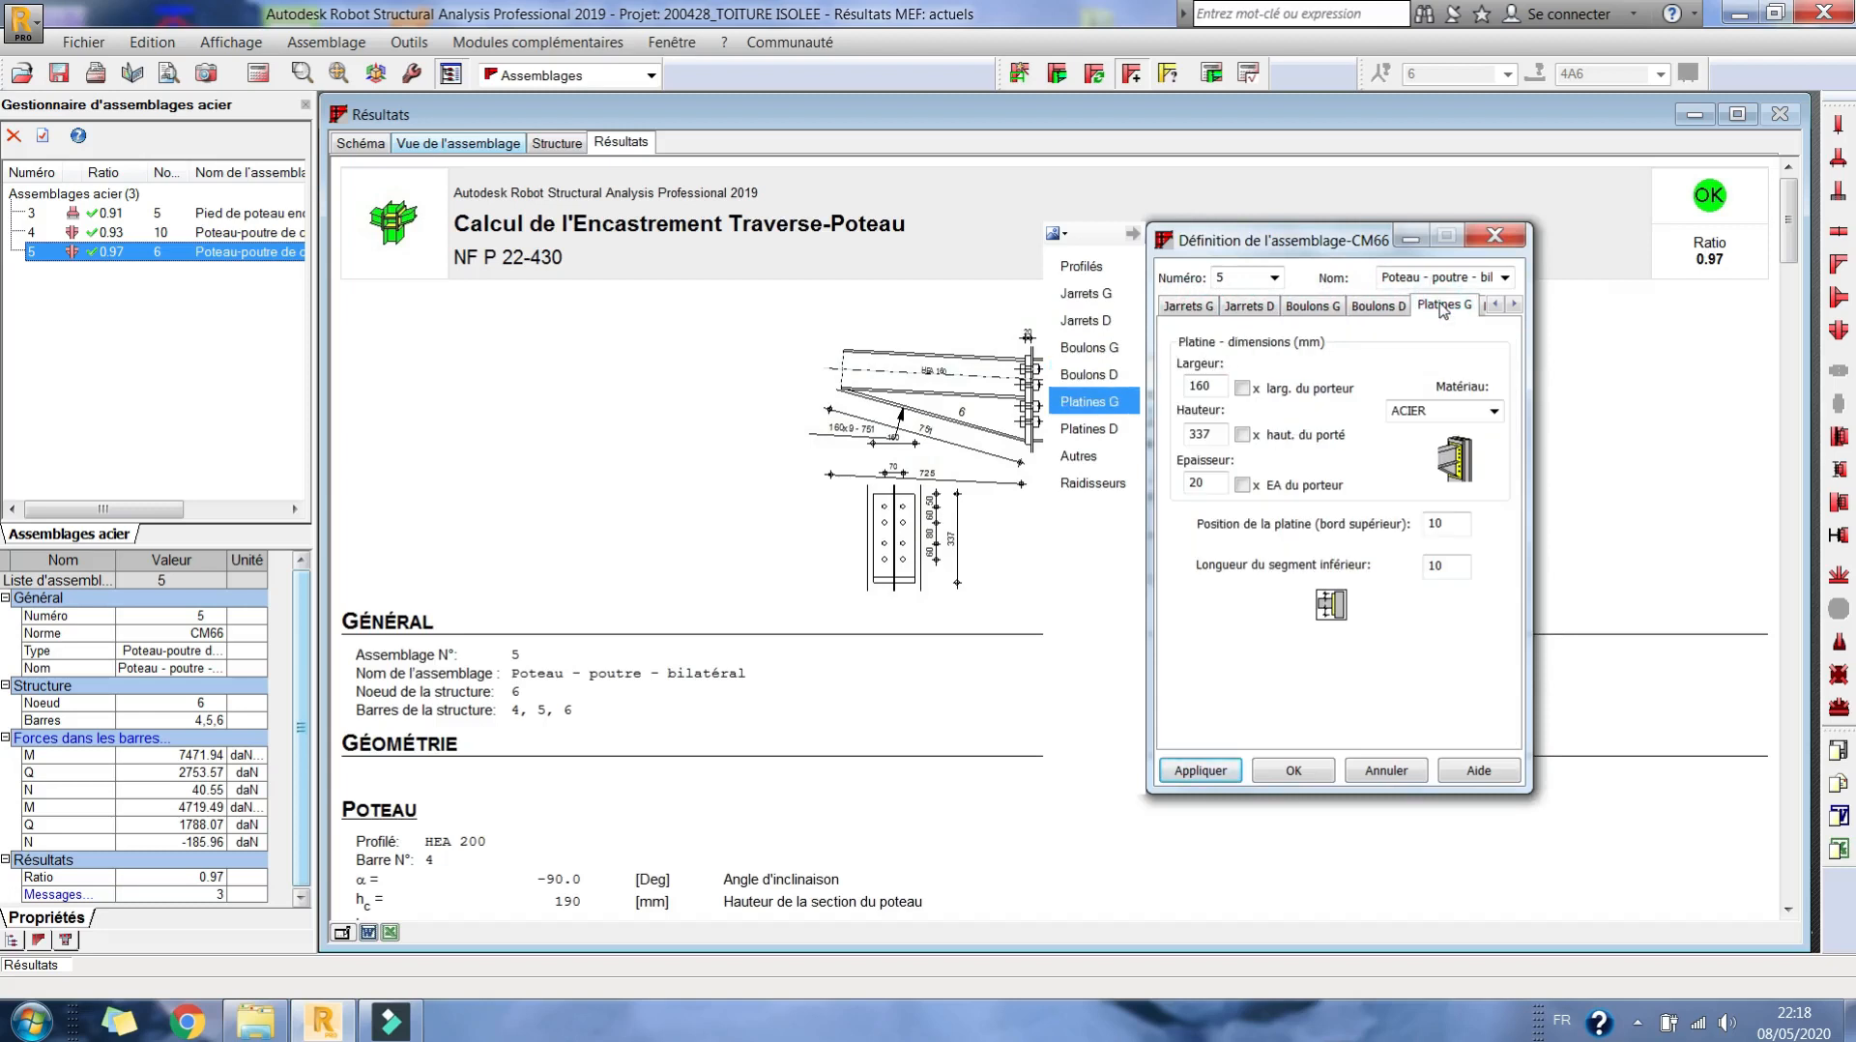
left_click(1515, 305)
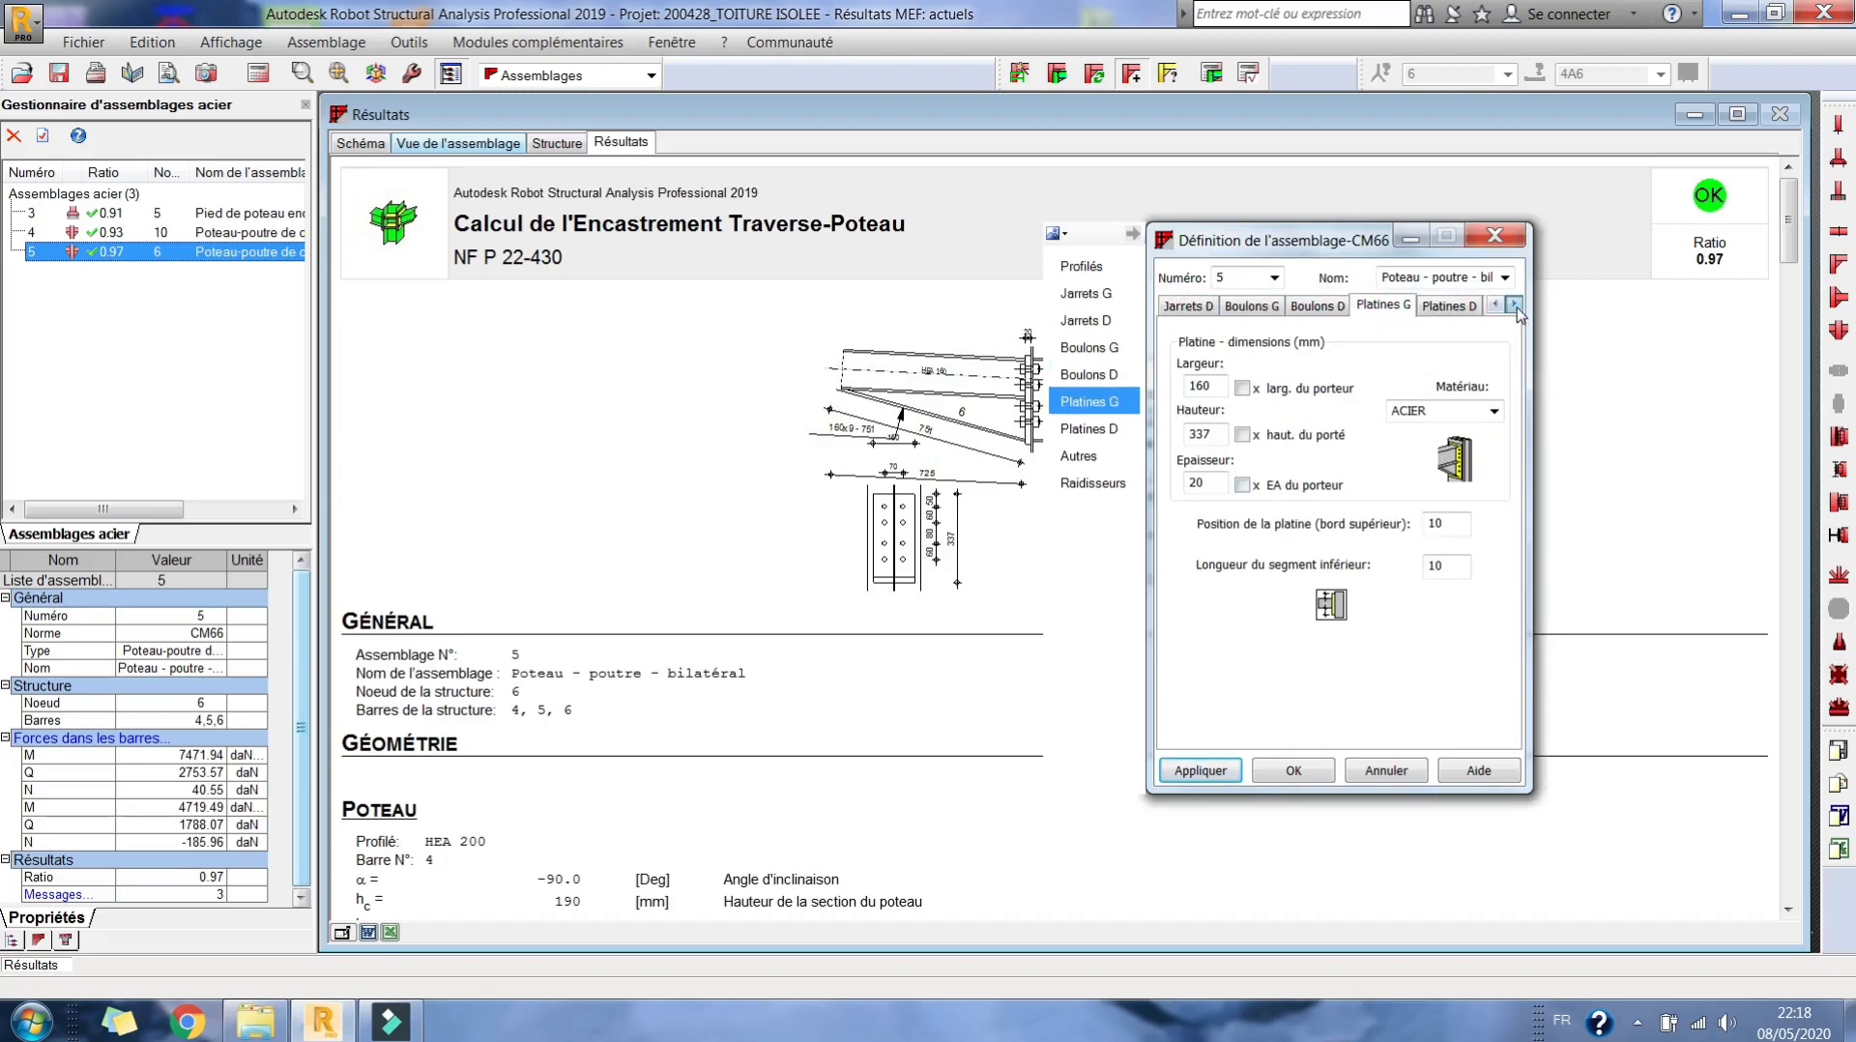
left_click(1449, 306)
- Accept the node 6 connection's definition and recalculate the connection
left_click(1296, 771)
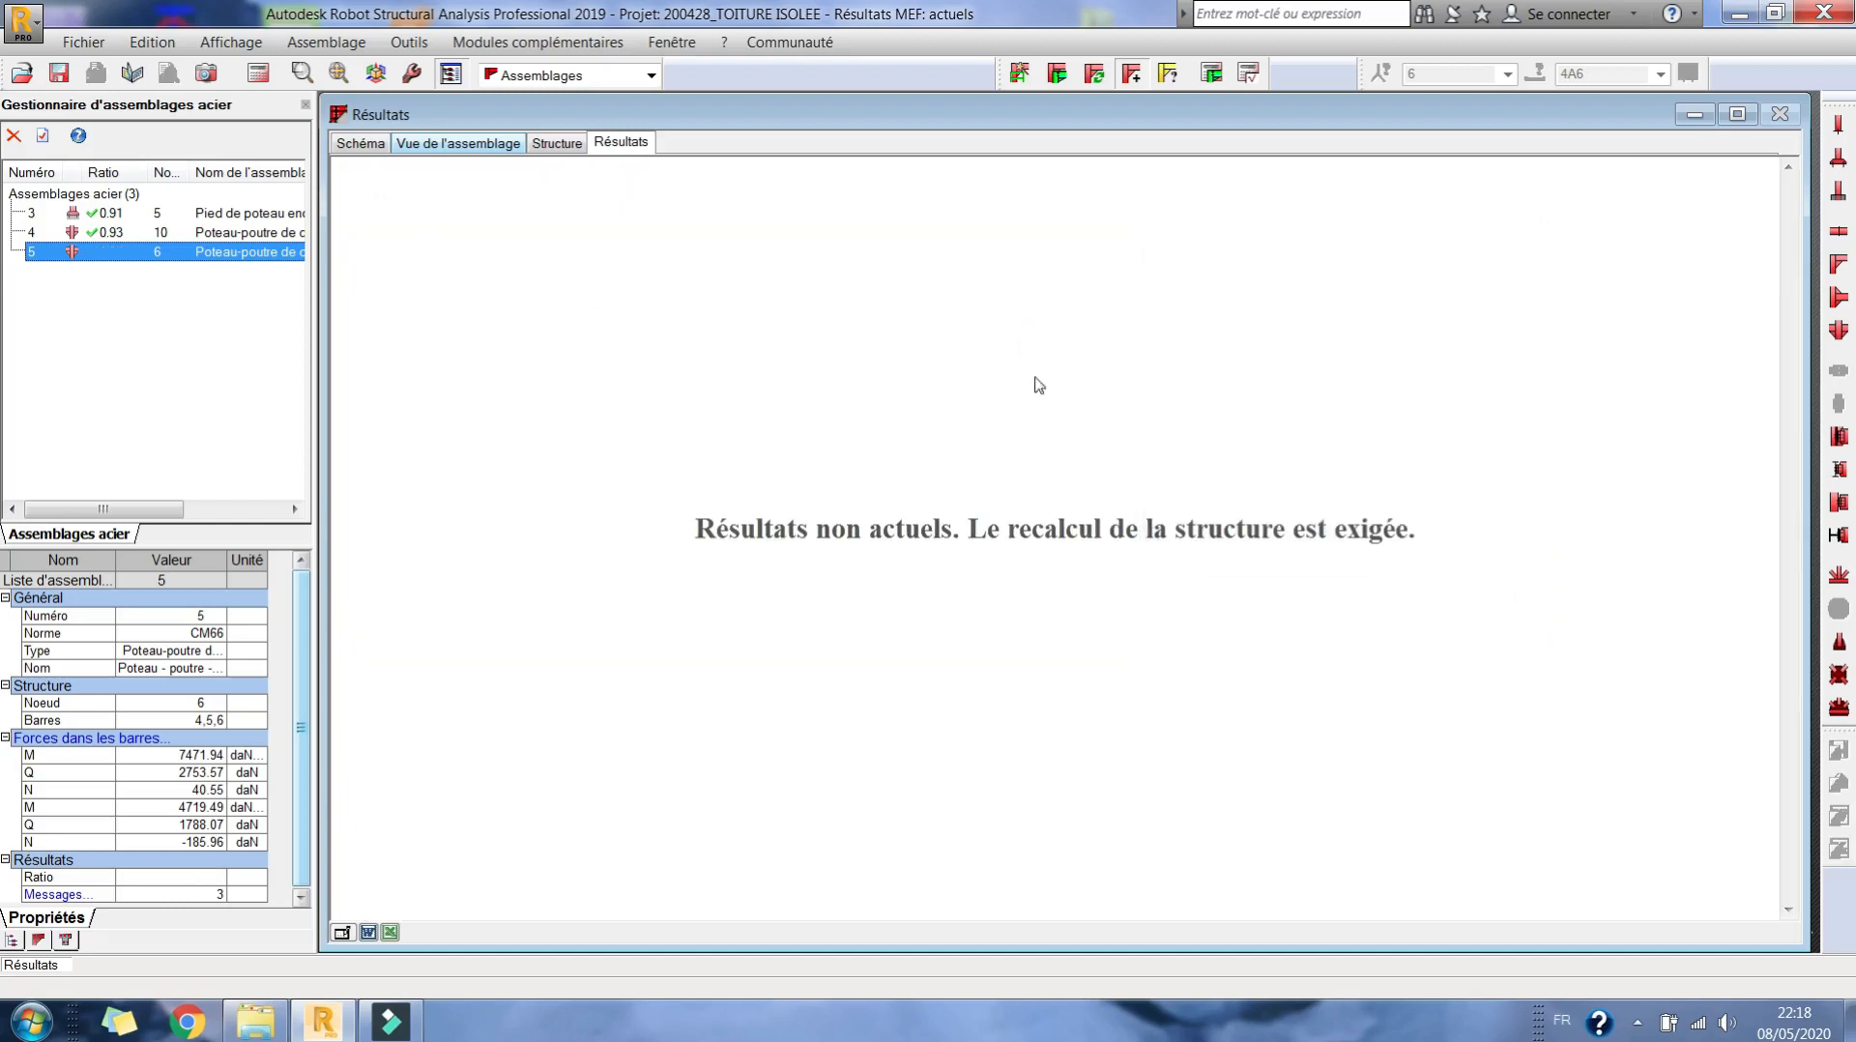
left_click(1212, 73)
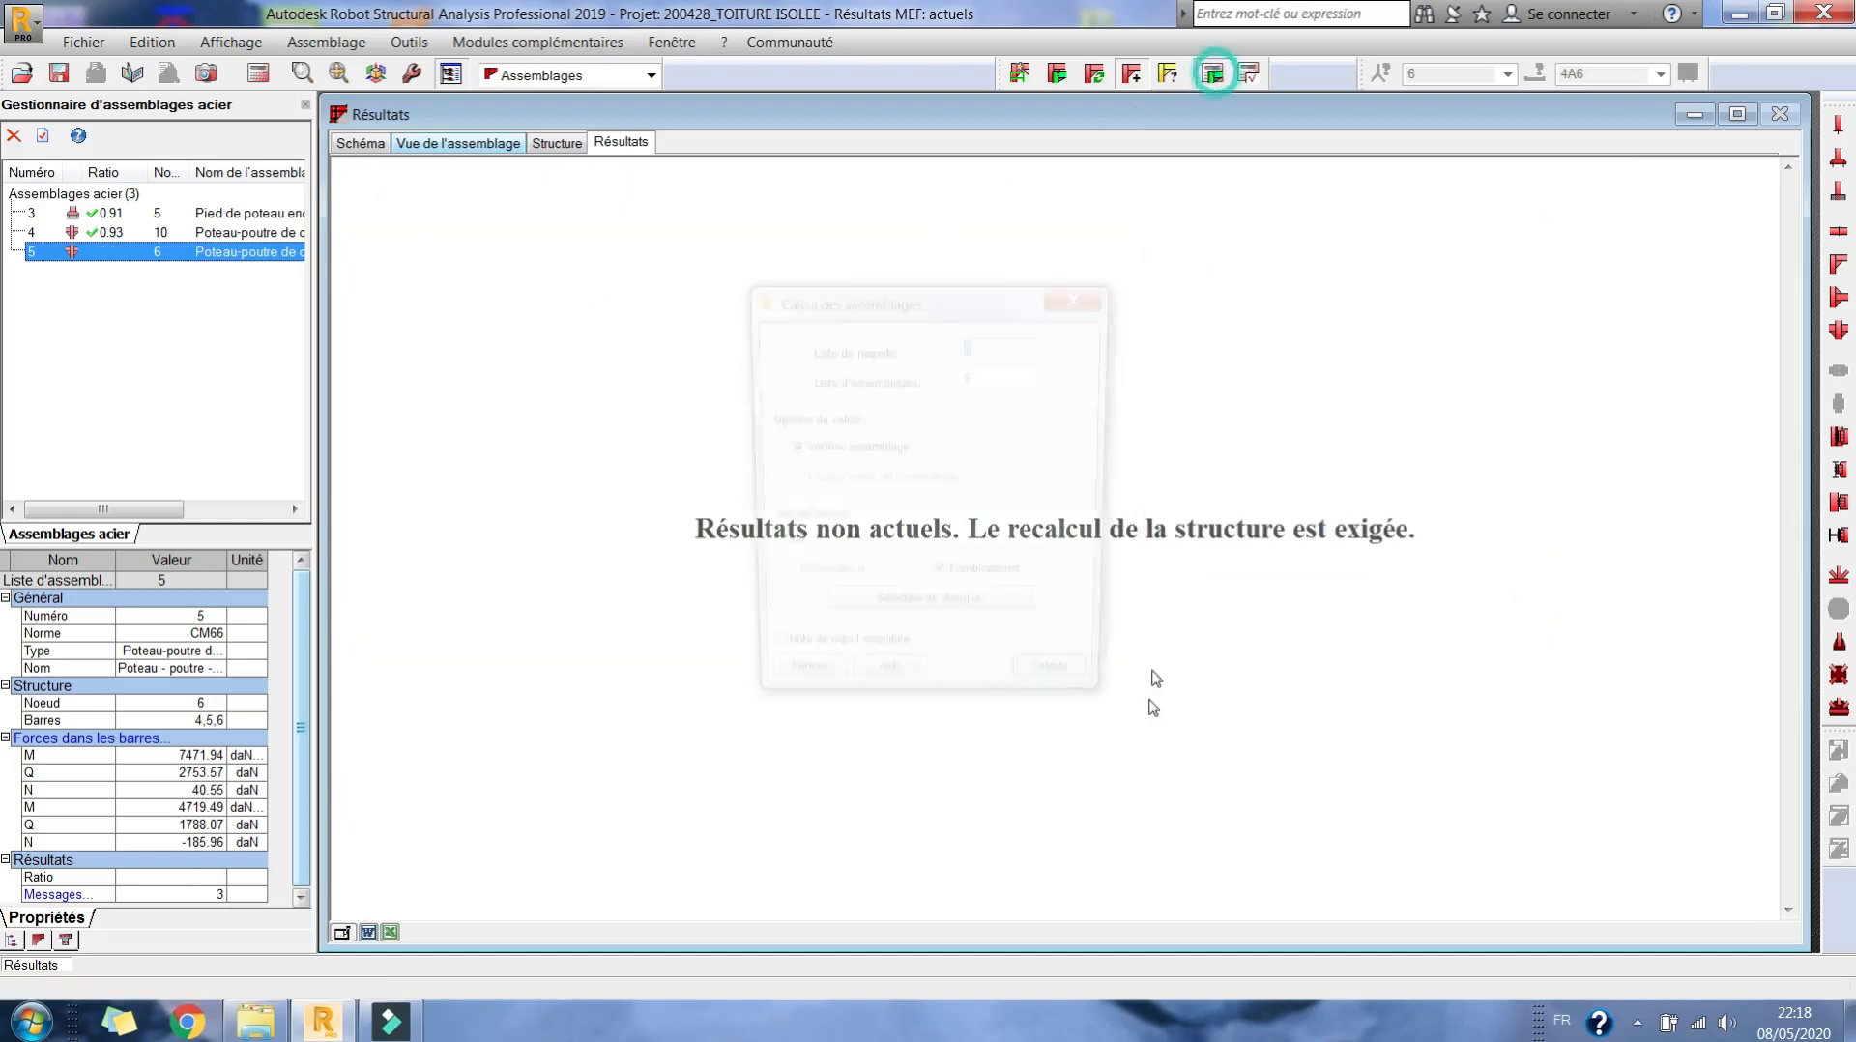
left_click(1067, 693)
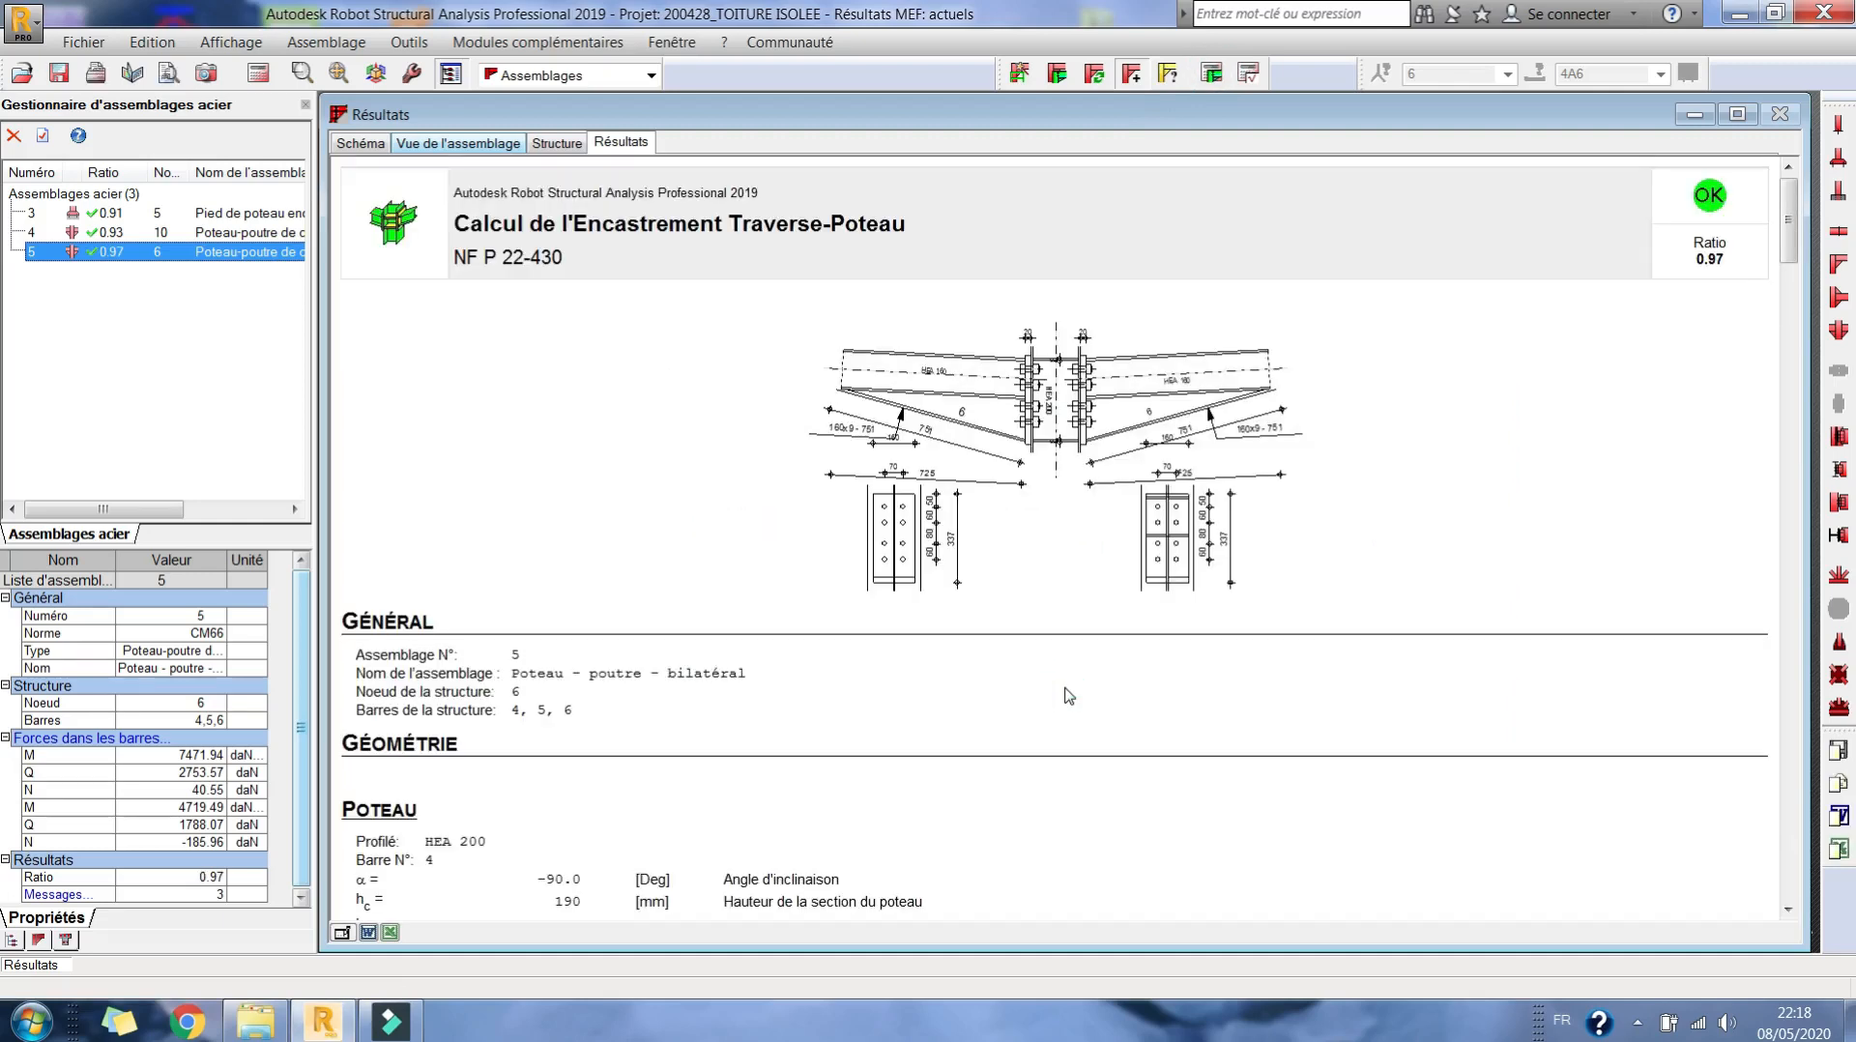
- Inspect the node 6 connection in 3D, examining its bolts, end plates, haunches and column stiffeners
left_click(466, 150)
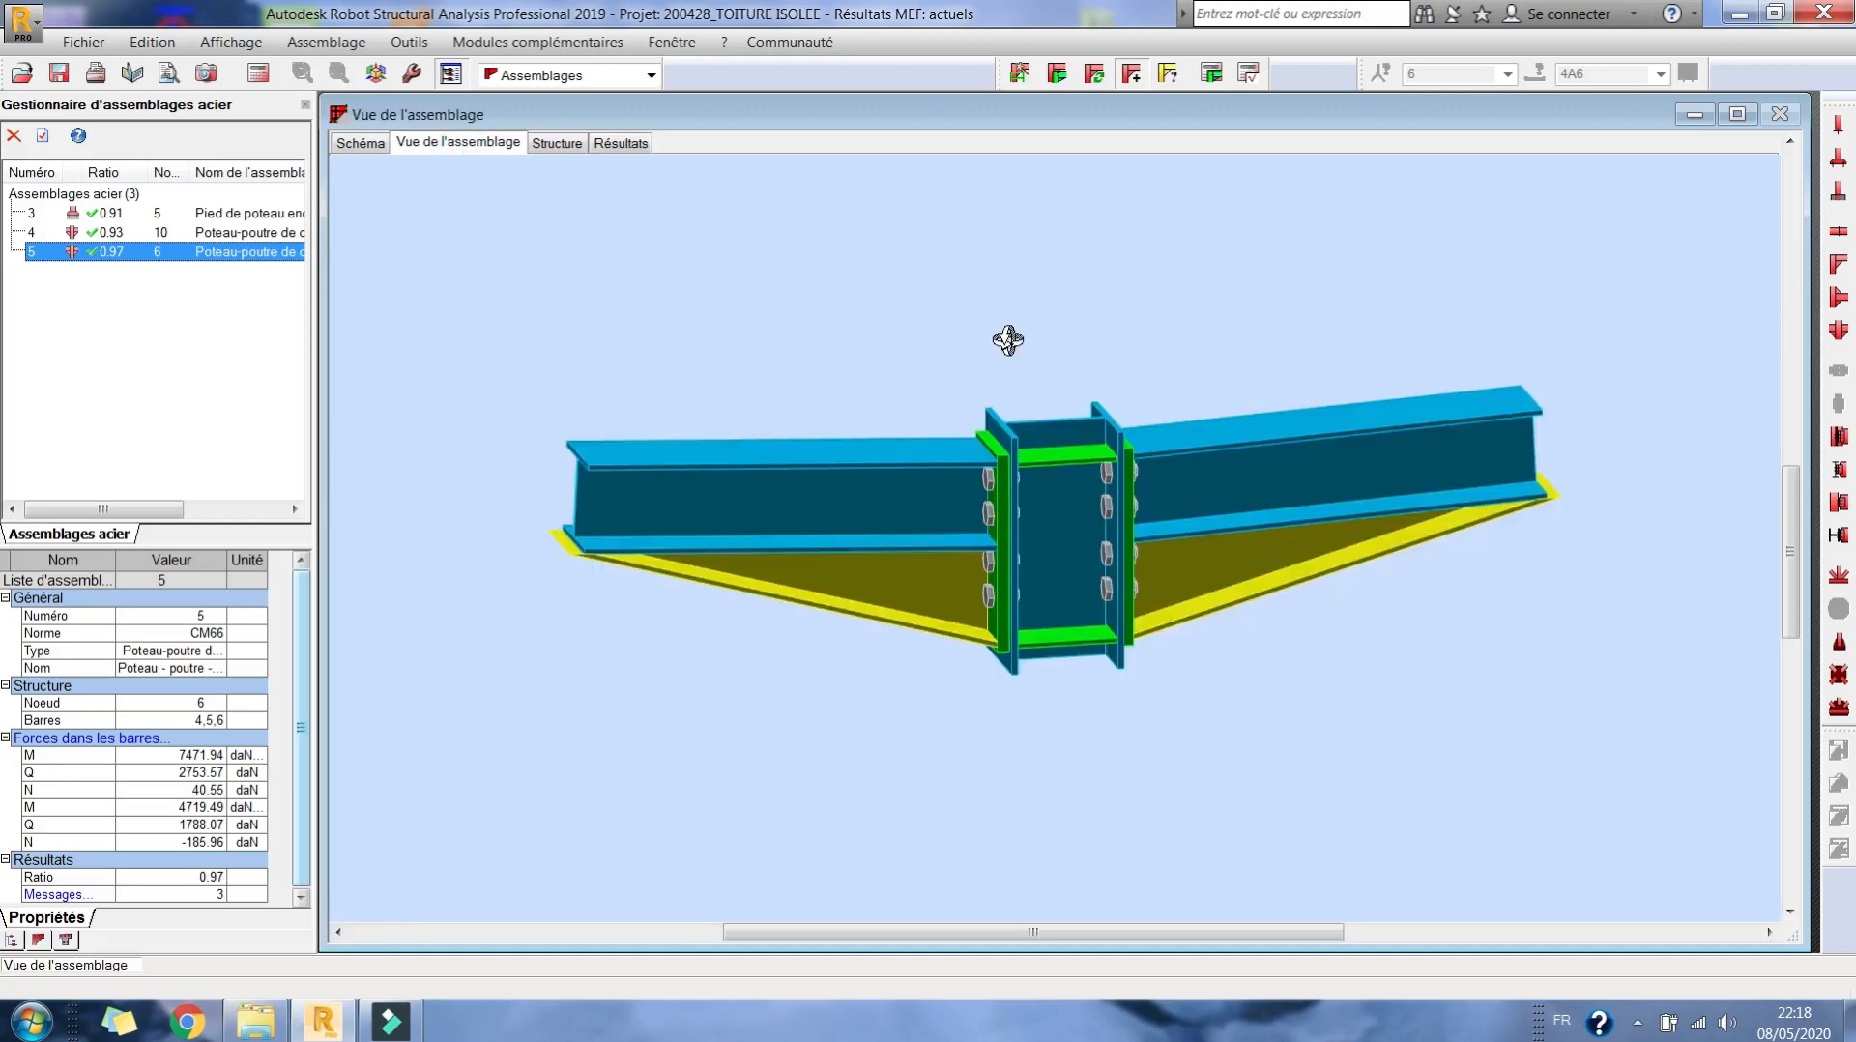
right_click(1005, 340)
left_click(990, 446)
left_click_drag(991, 446, 1067, 542)
scroll(1015, 604, "up", 5)
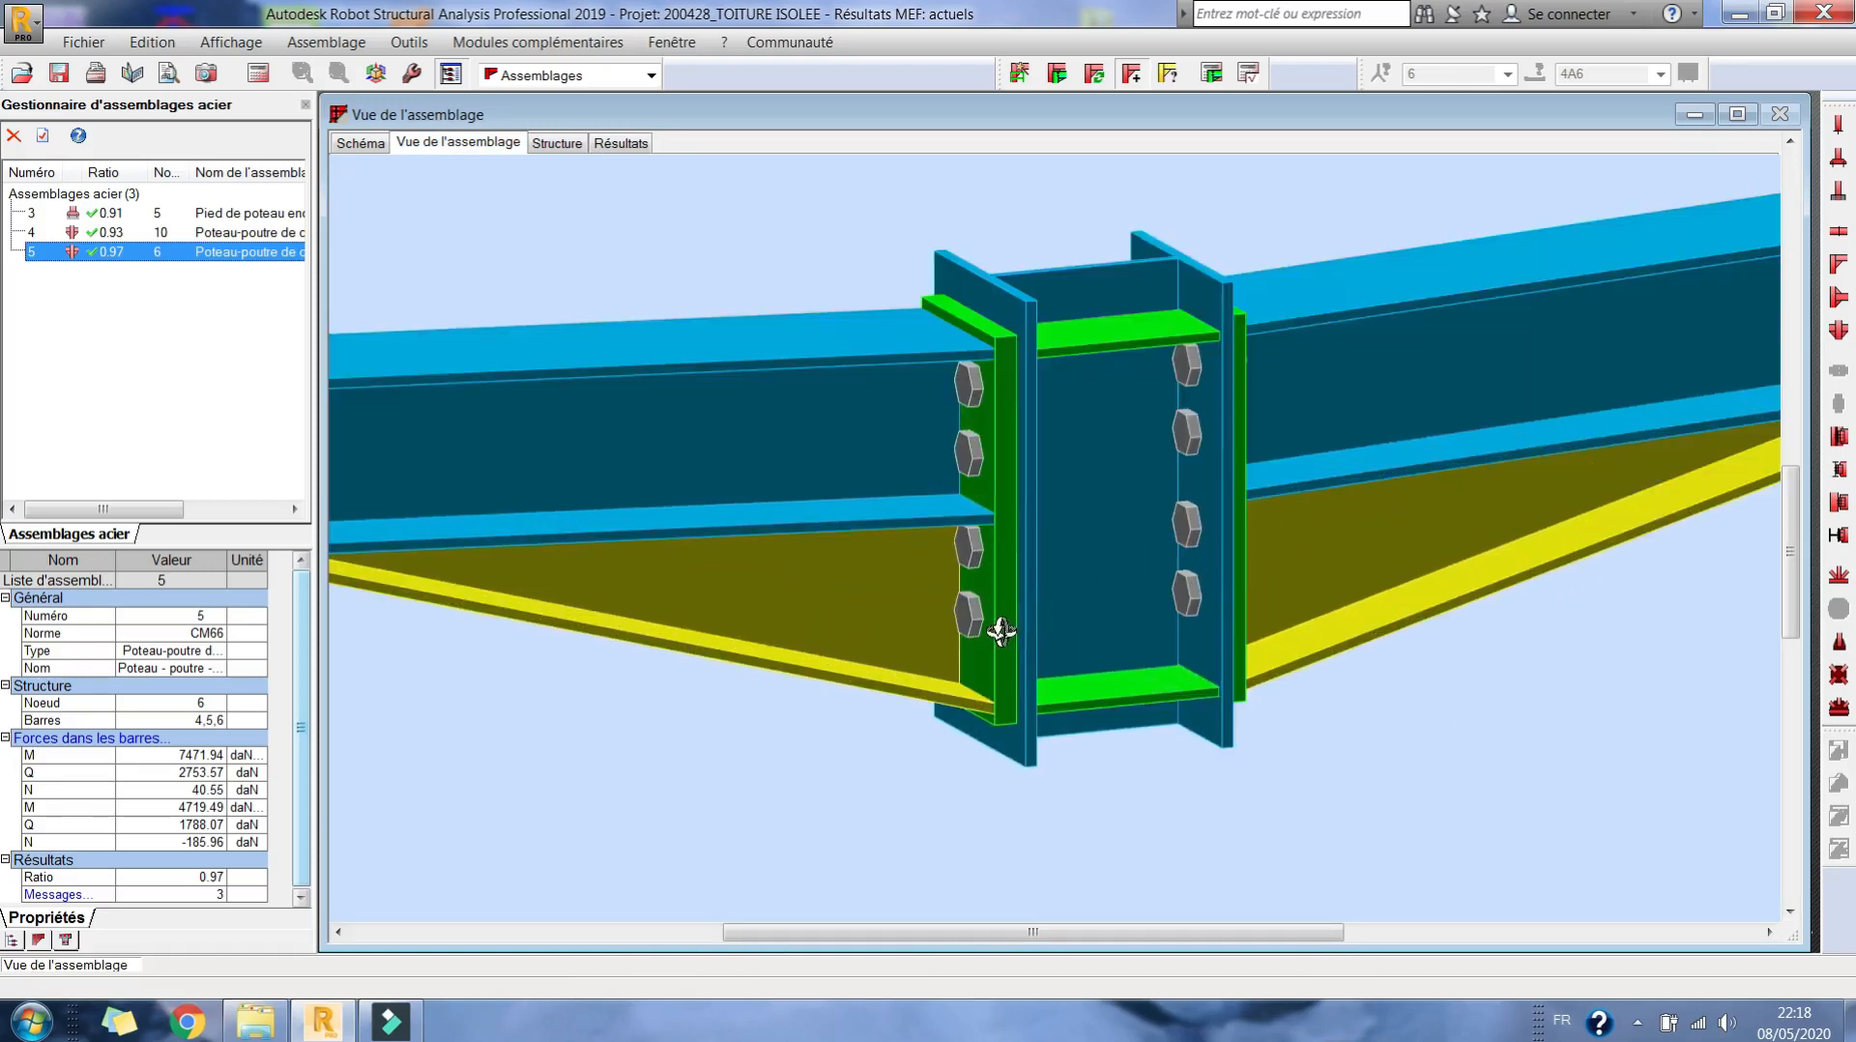
scroll(1022, 599, "down", 5)
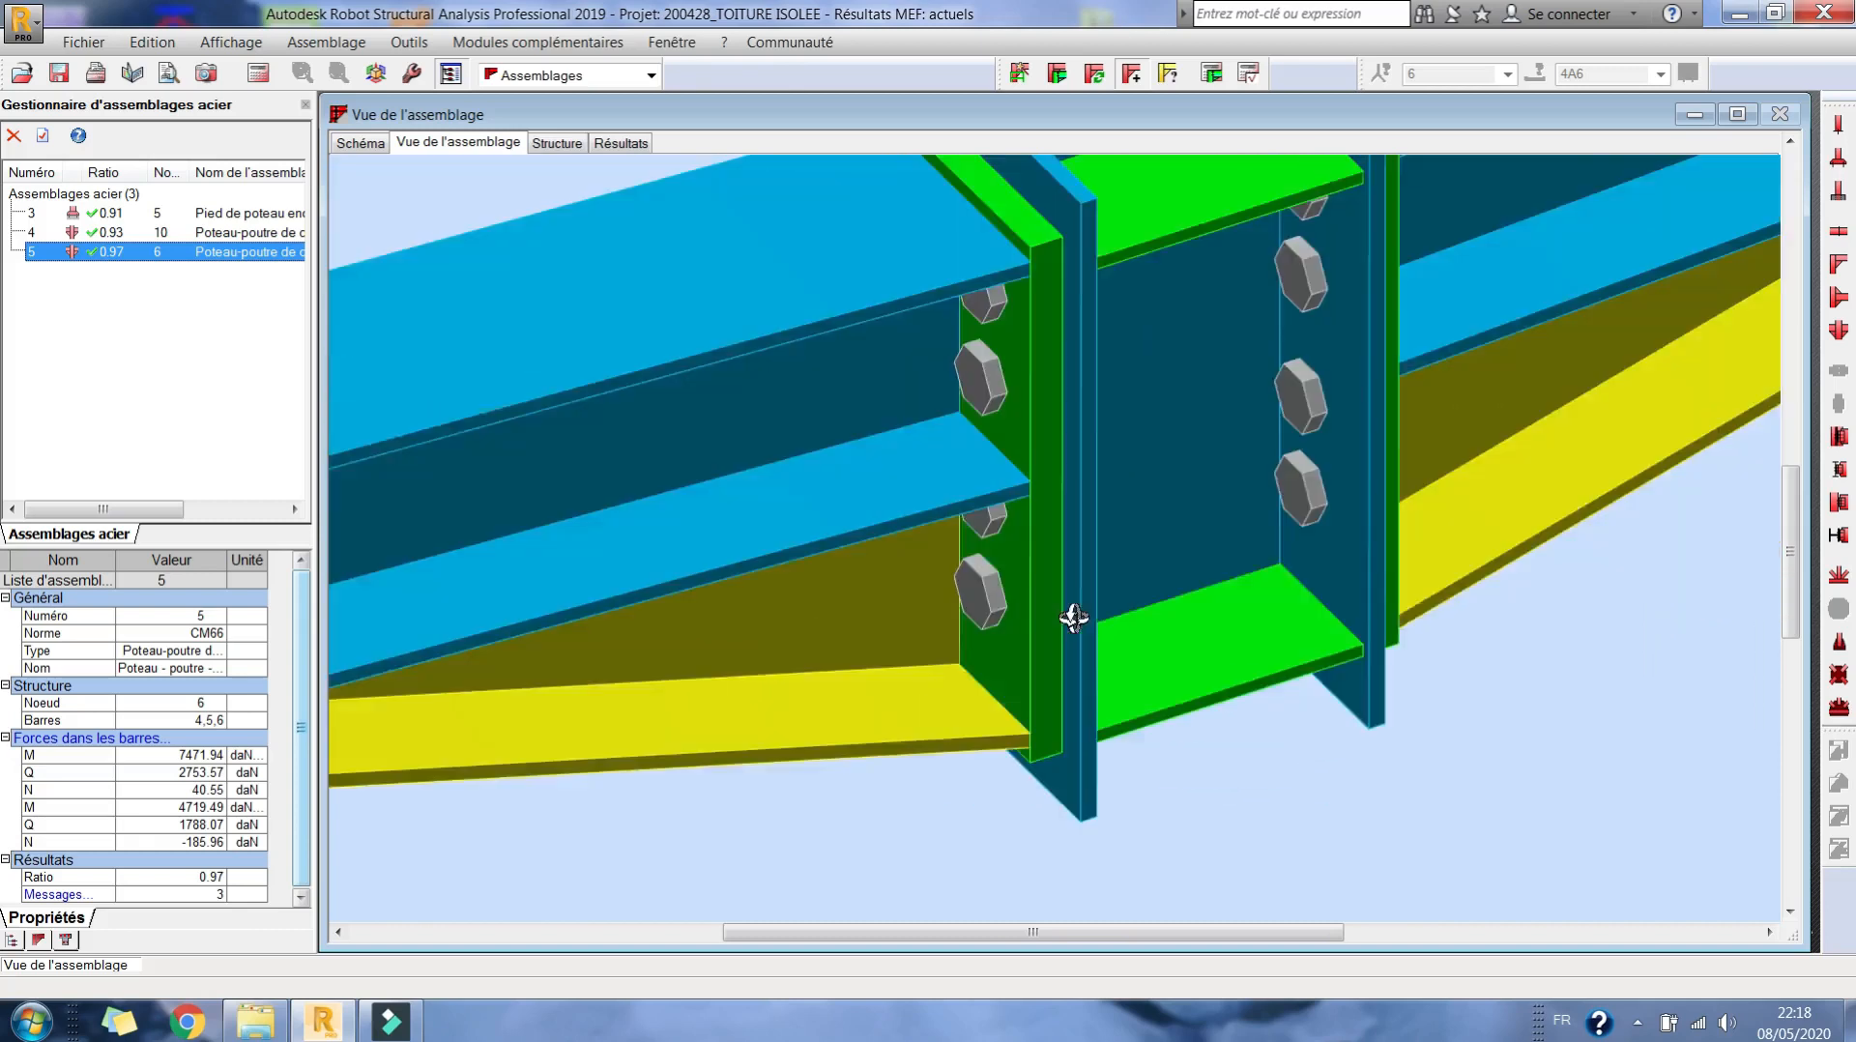
scroll(1052, 559, "down", 5)
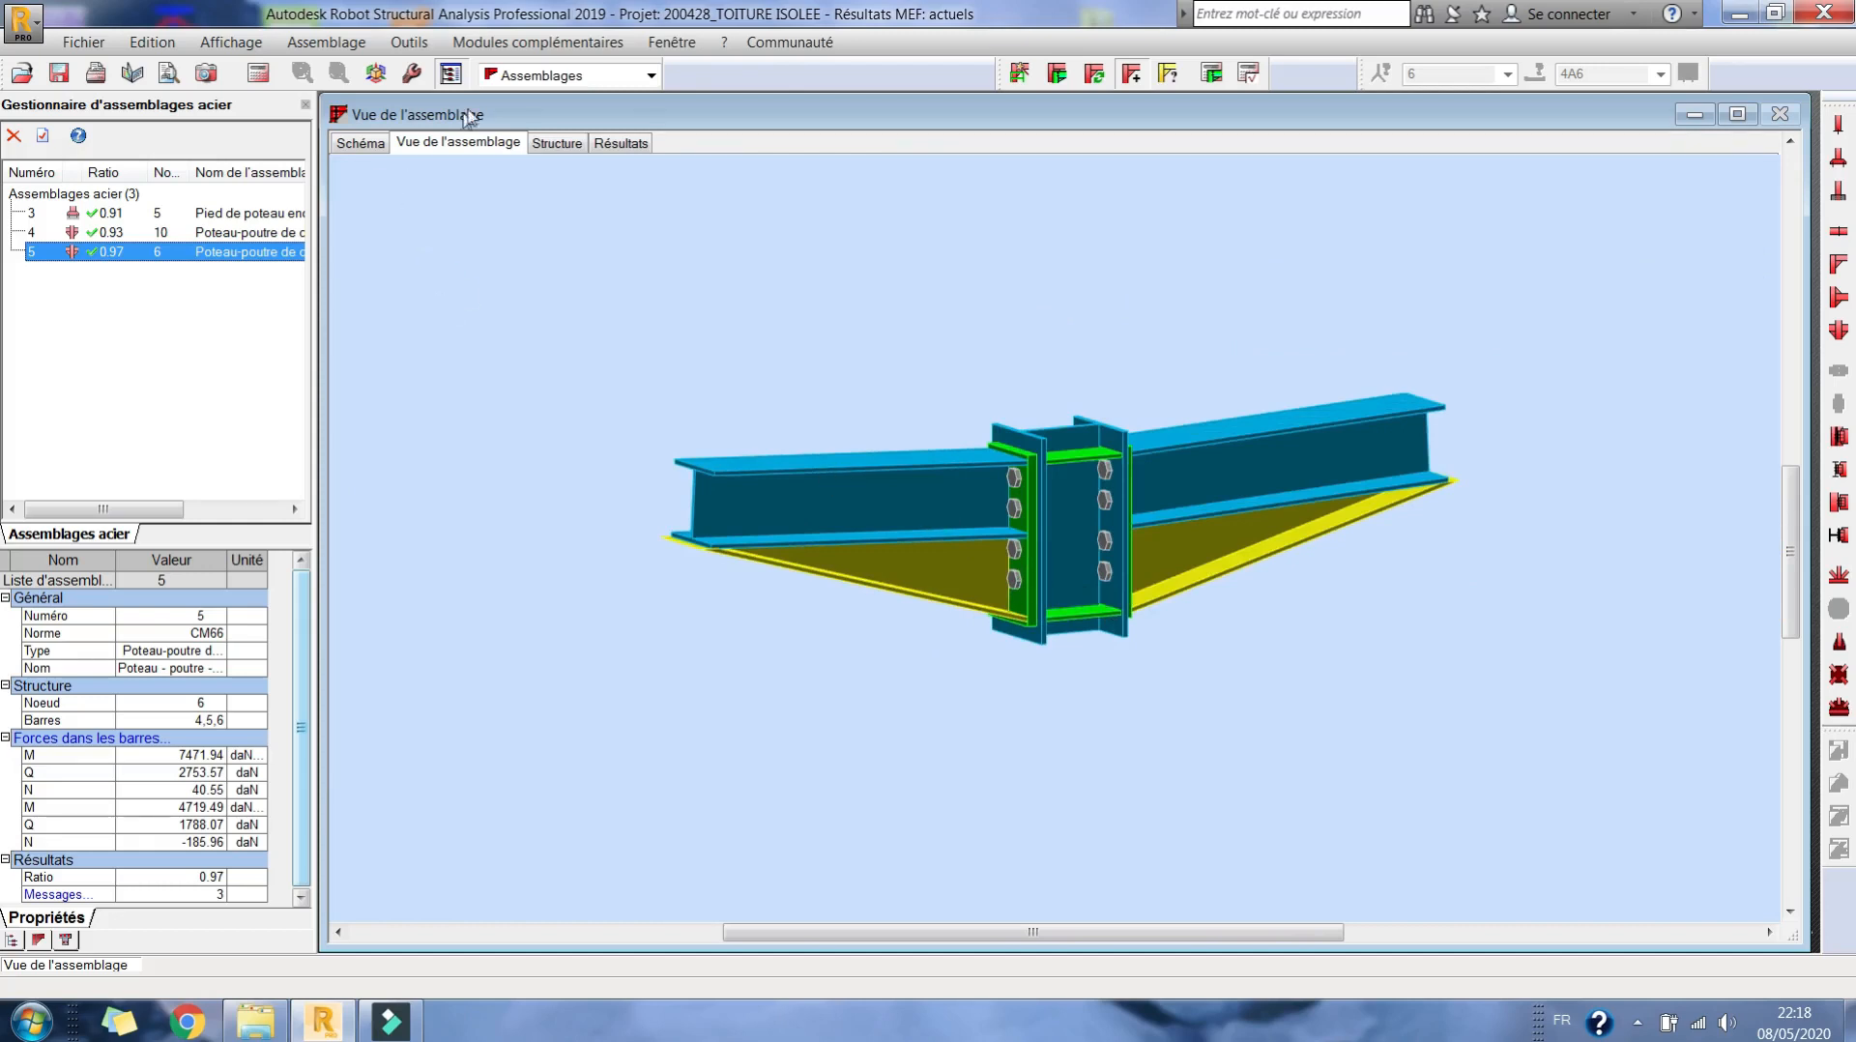
- Return to the structure's start layout, select the support at the base of the column below node 6, and view its base connection
left_click(541, 75)
left_click(542, 118)
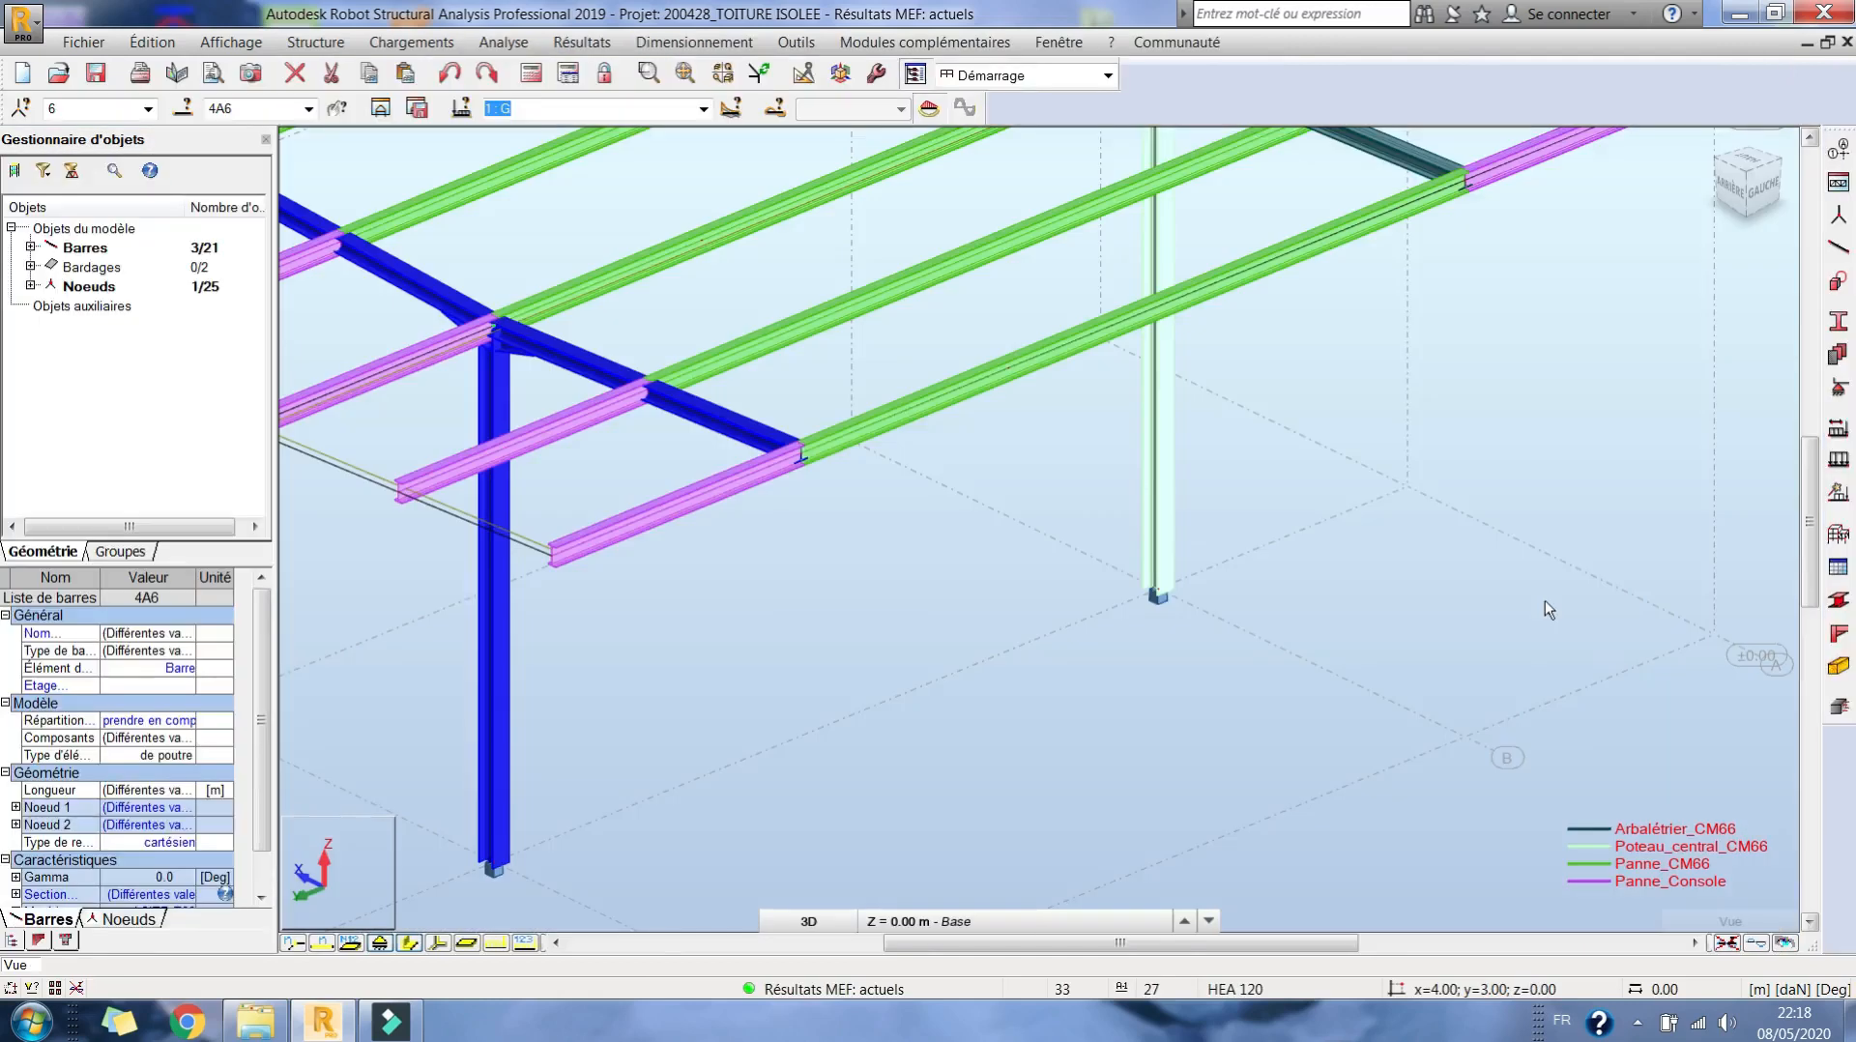
left_click(1063, 672)
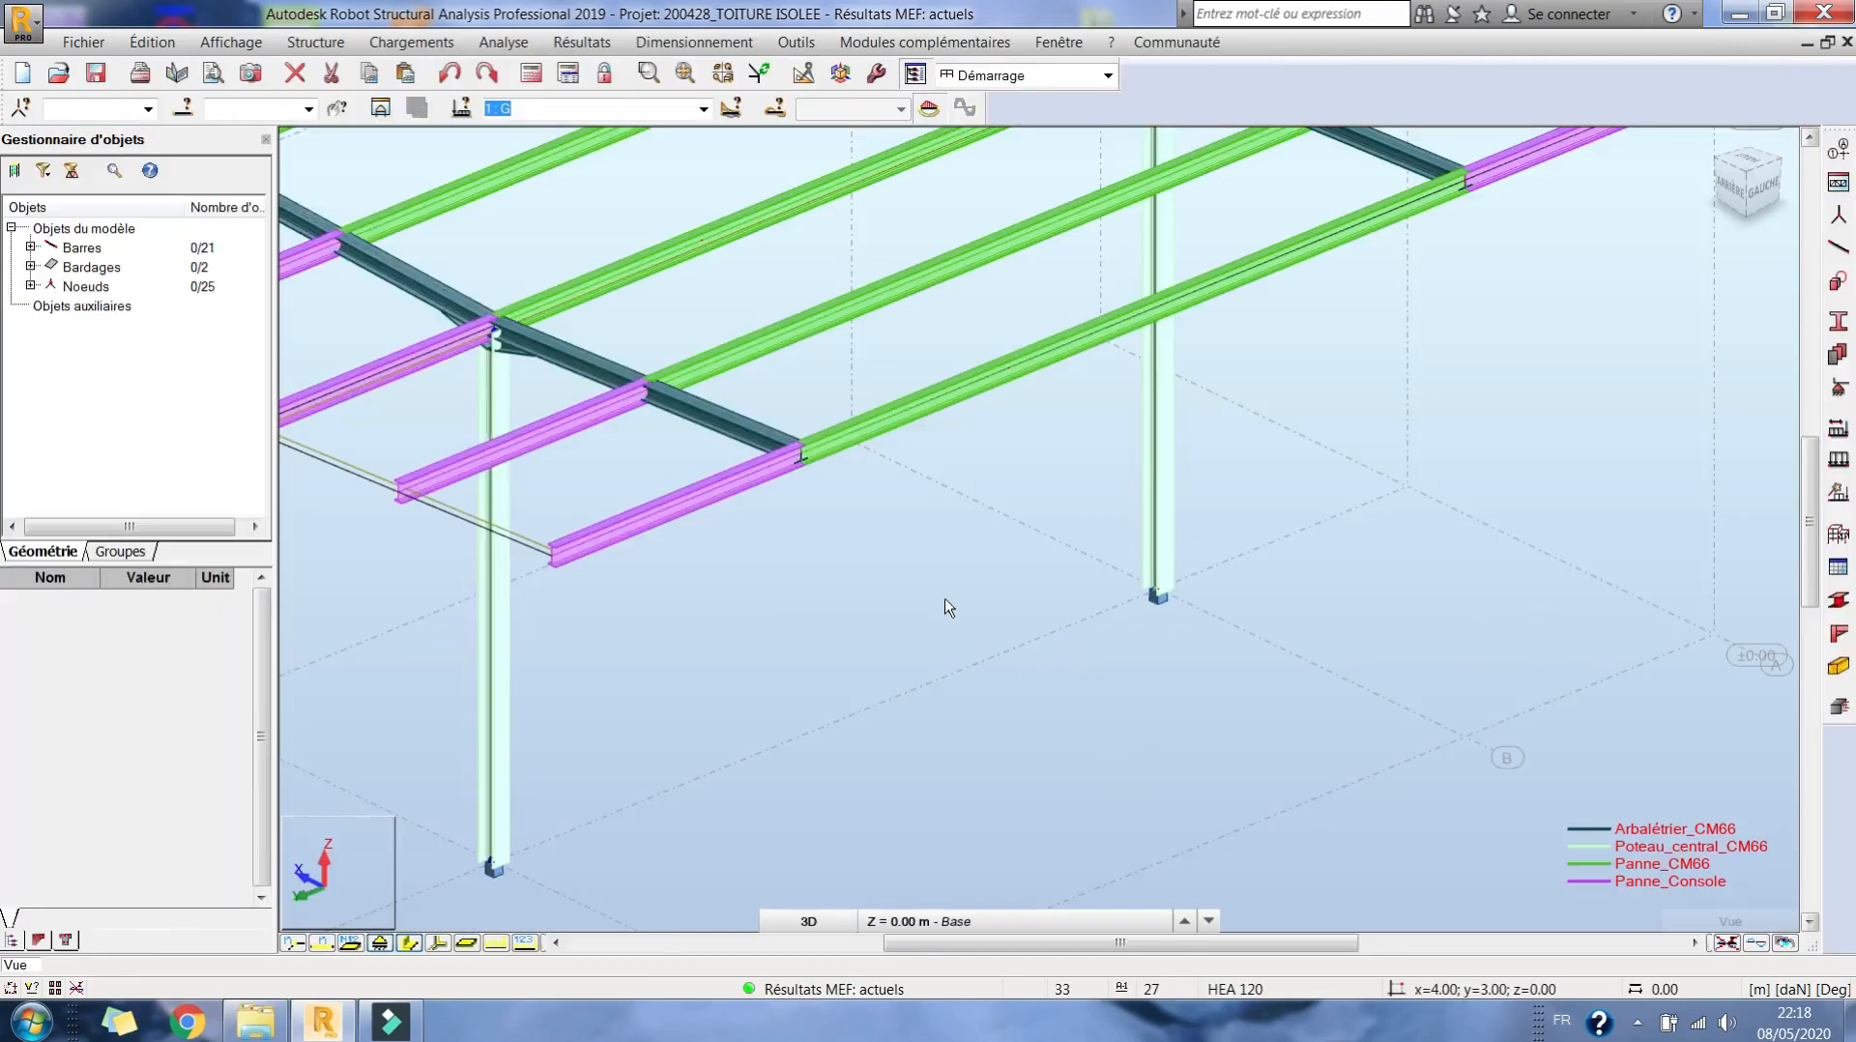
scroll(1151, 410, "down", 5)
left_click_drag(769, 556, 904, 725)
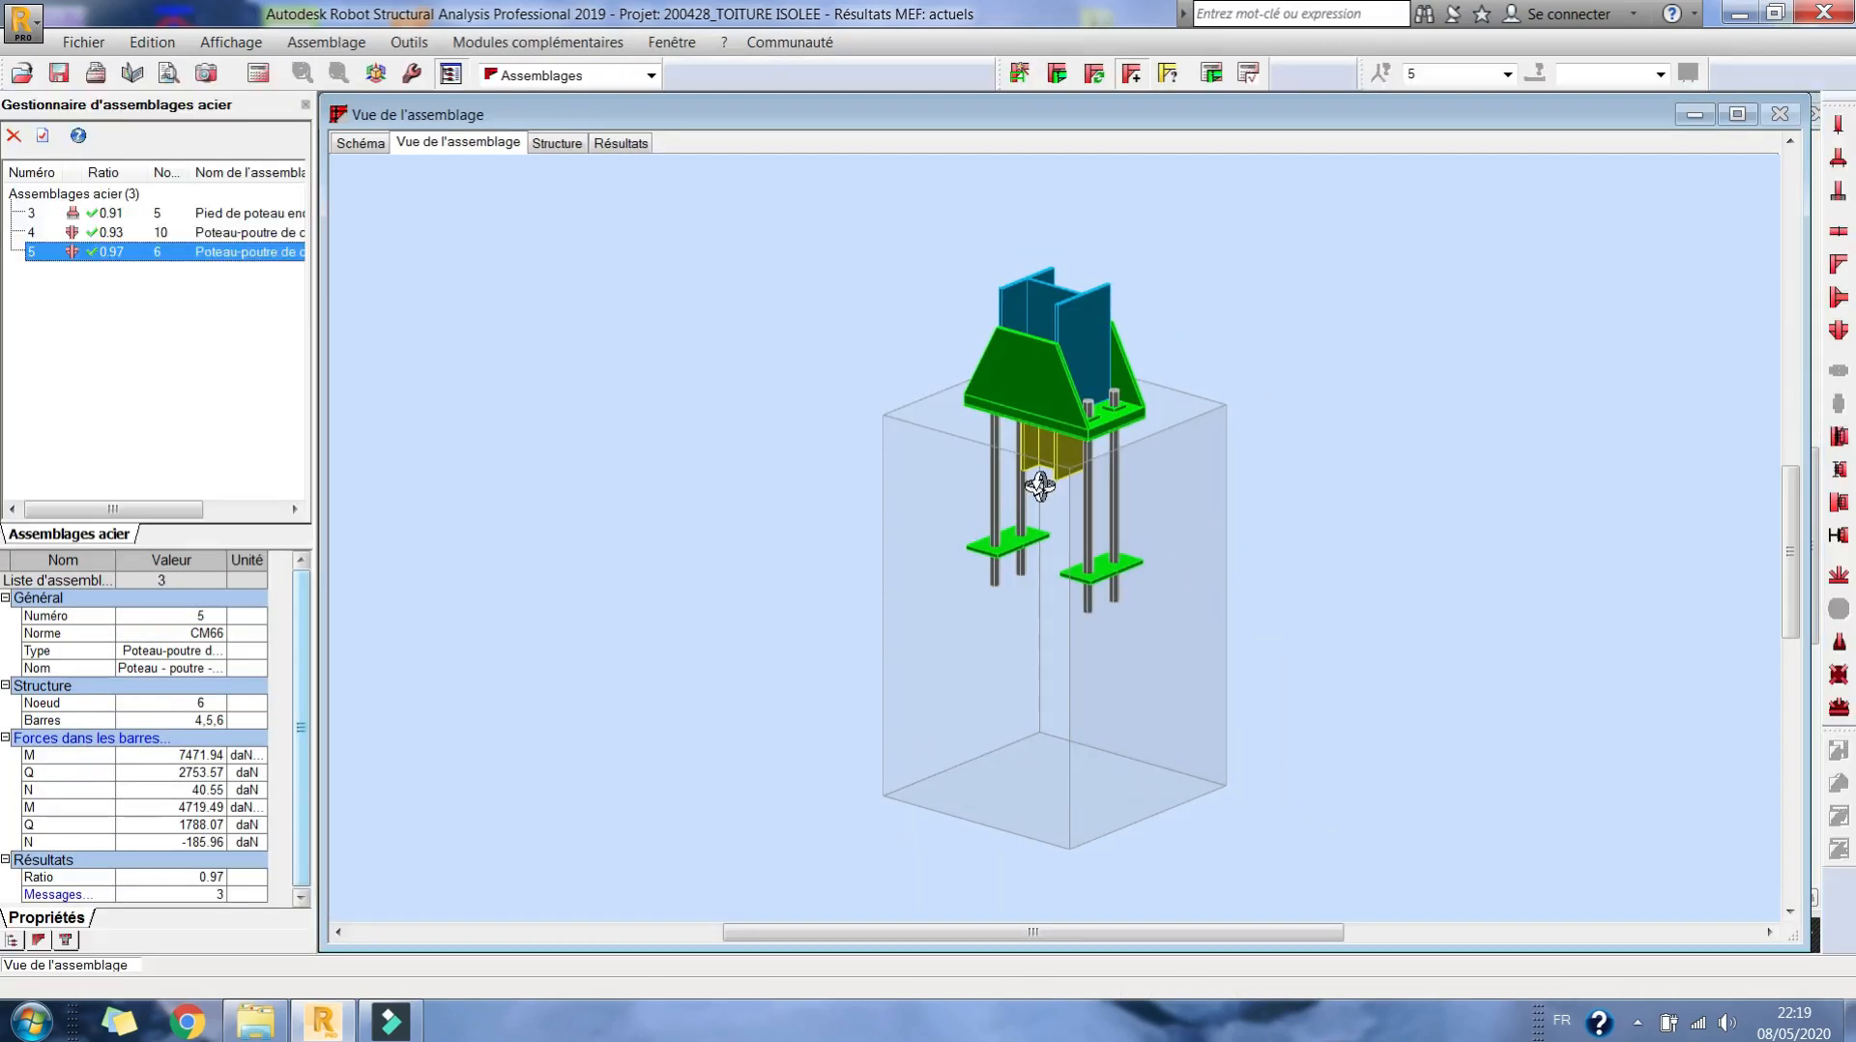
- Select the column's base support node in the start layout and launch the real reinforcement design of RC elements for its footing
left_click(569, 77)
left_click(572, 119)
left_click_drag(734, 559, 962, 676)
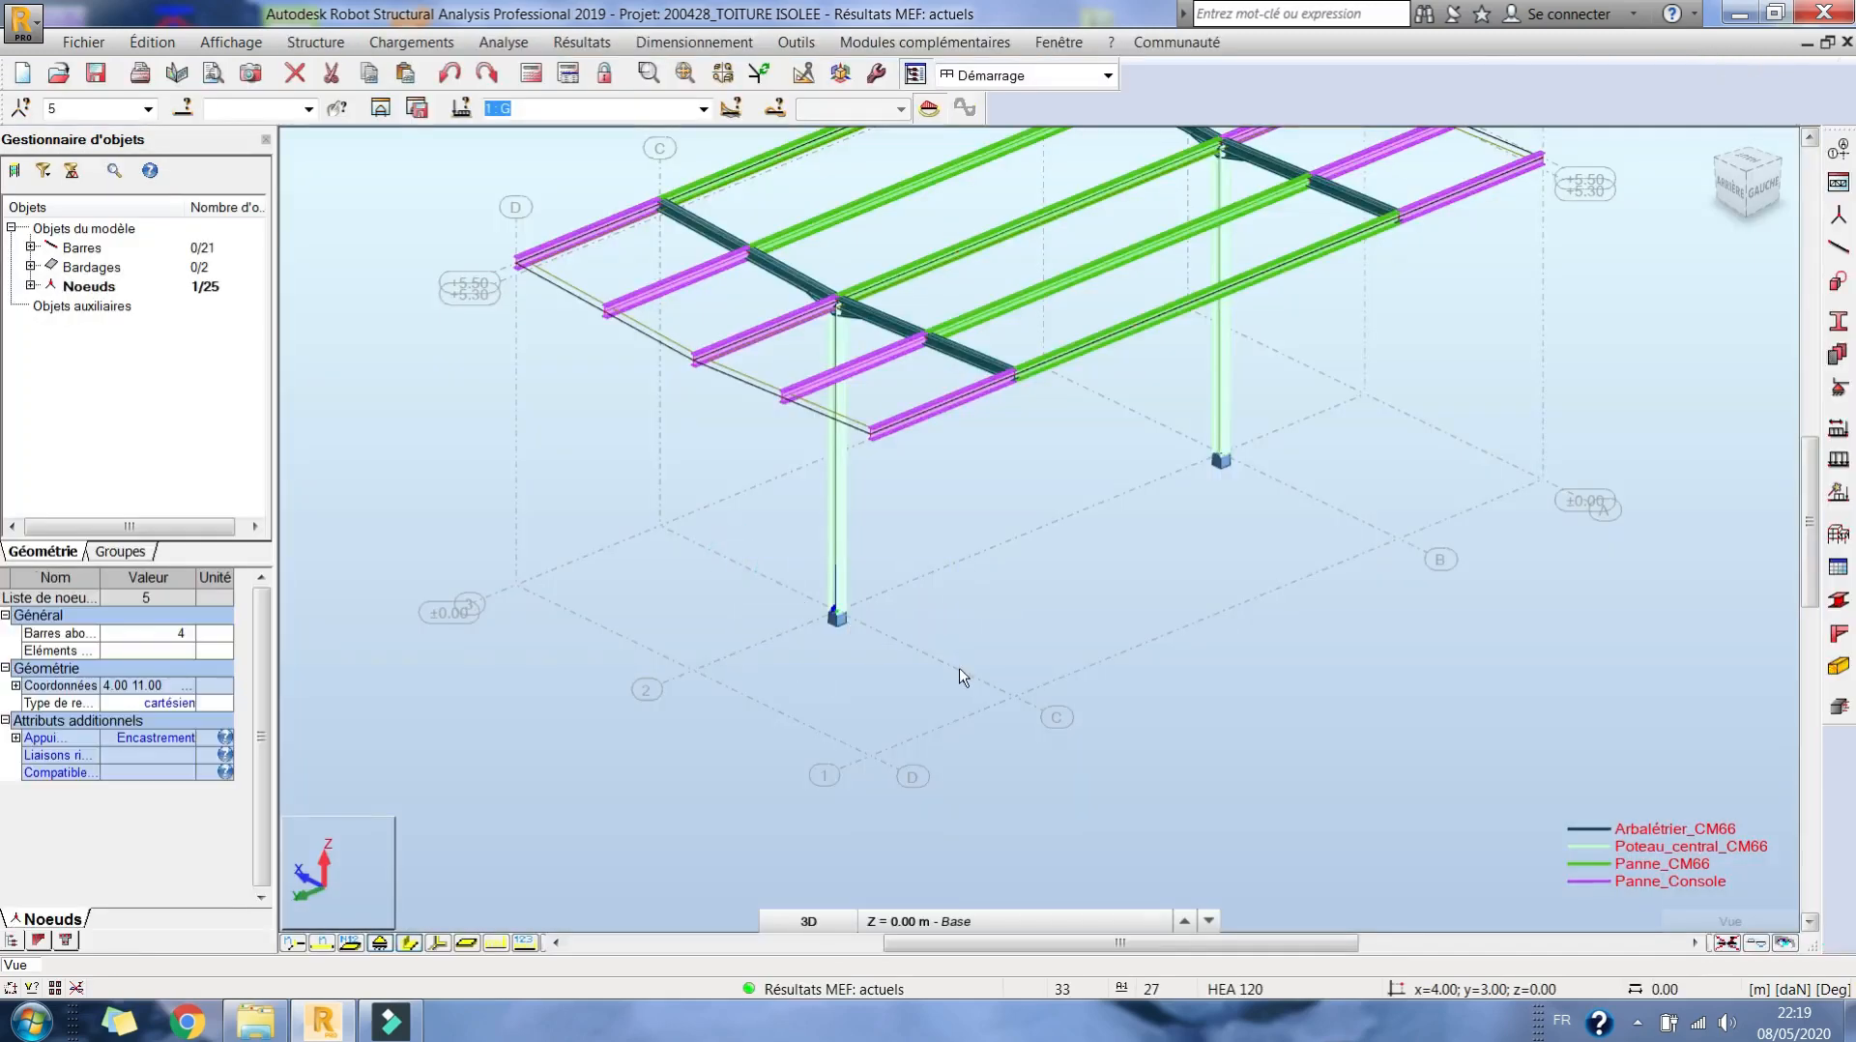
left_click(1836, 711)
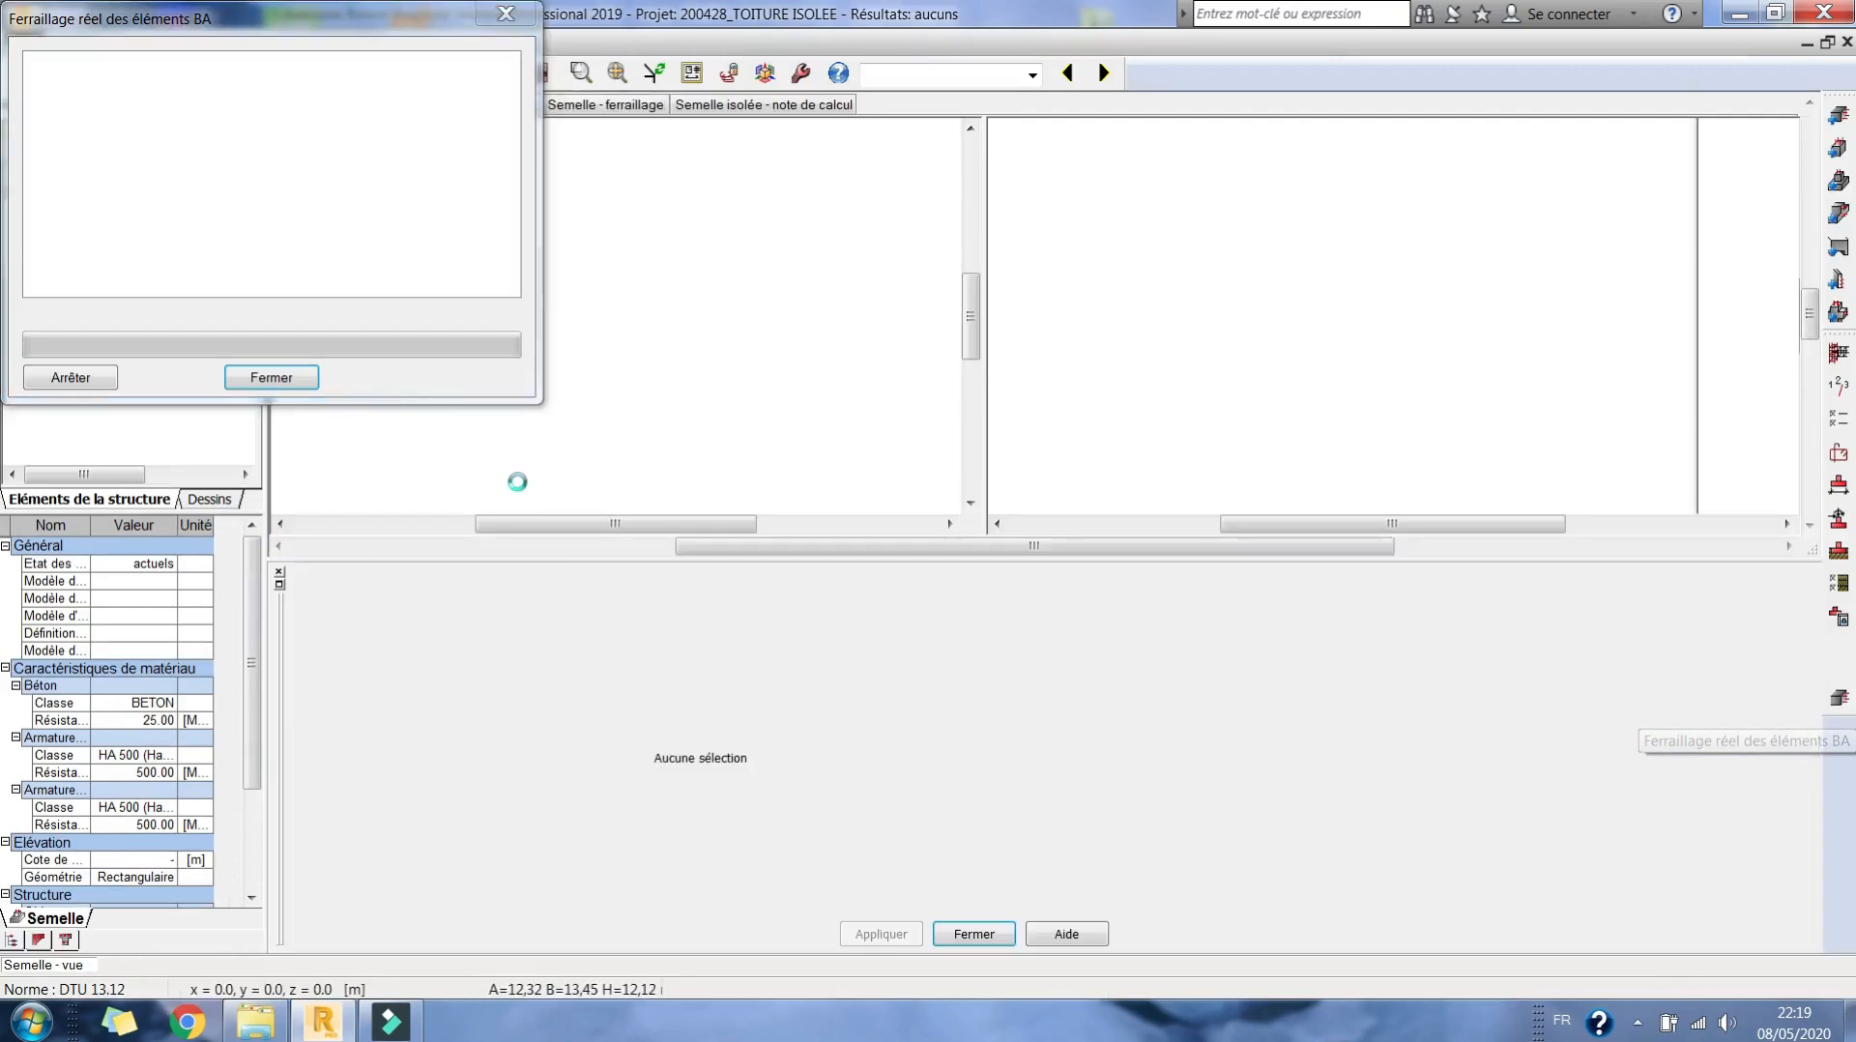
left_click(767, 833)
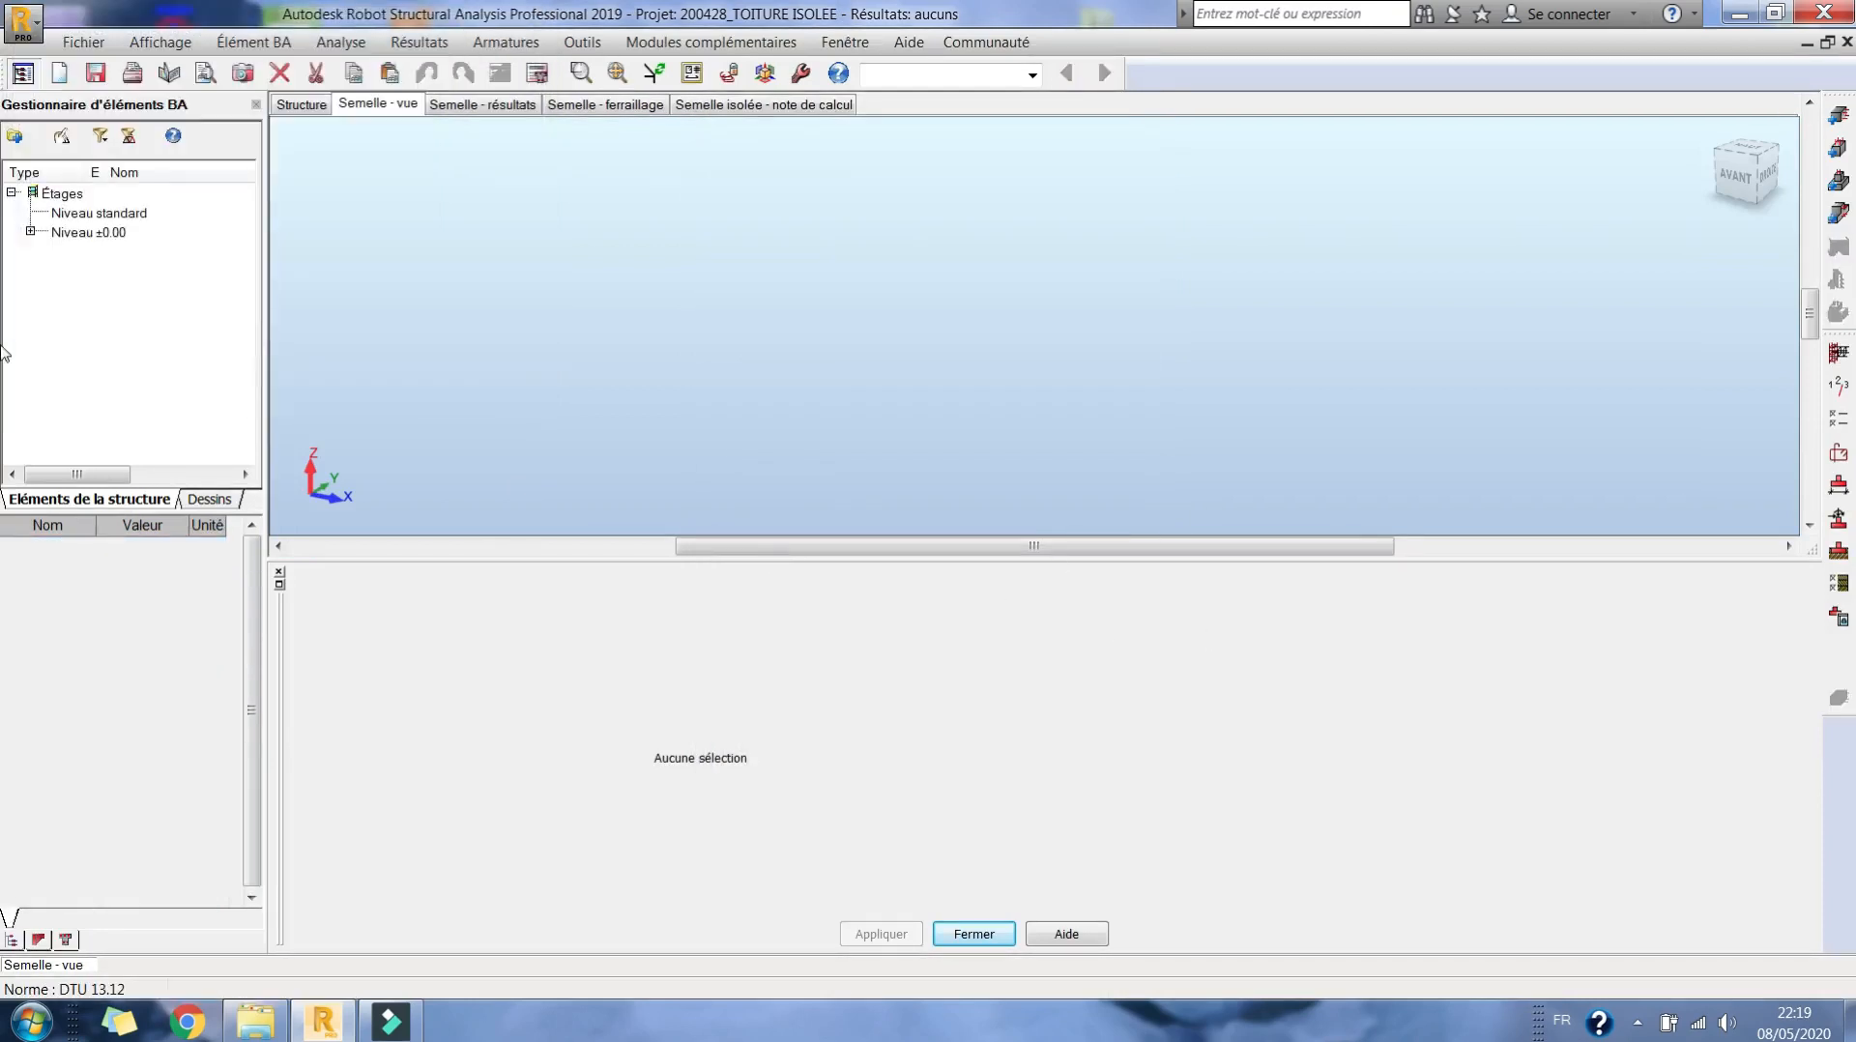
- Open Semelle5 under level ±0.00 and fix its ex and ey eccentricities
left_click(30, 232)
left_click(123, 259)
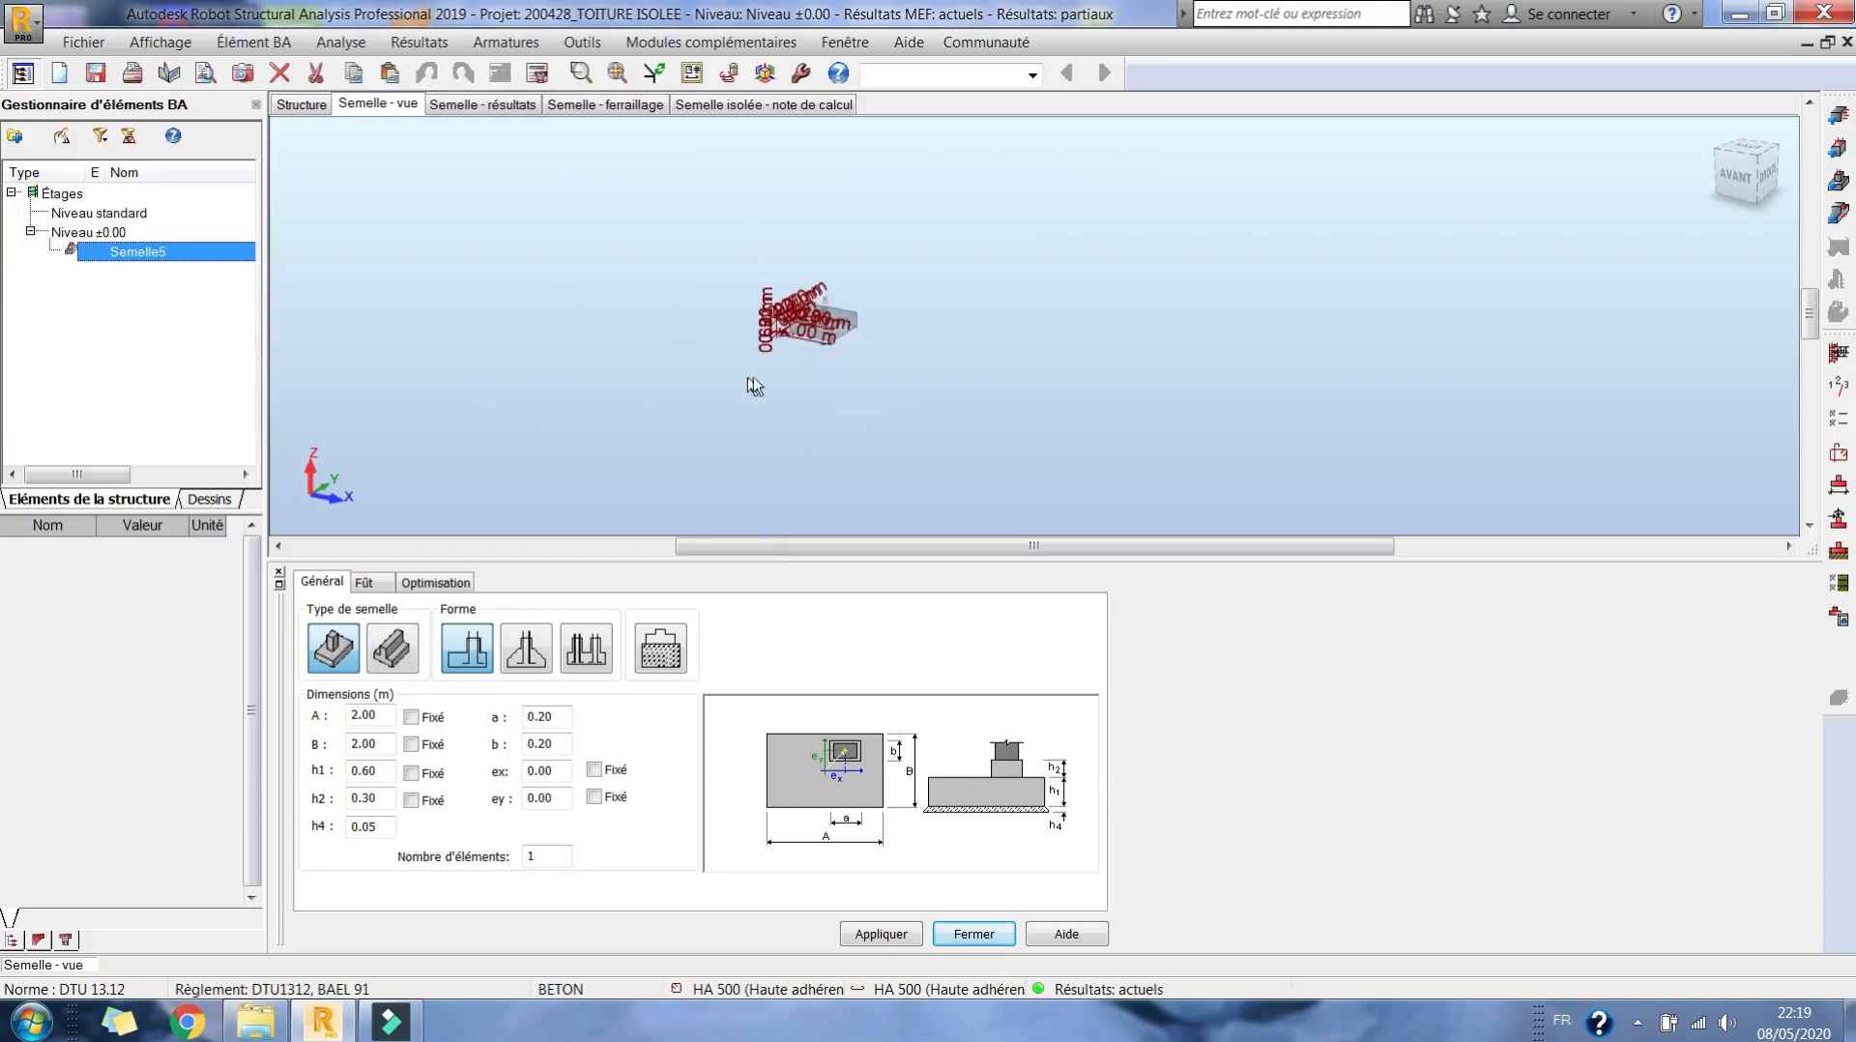
left_click(594, 798)
left_click(594, 769)
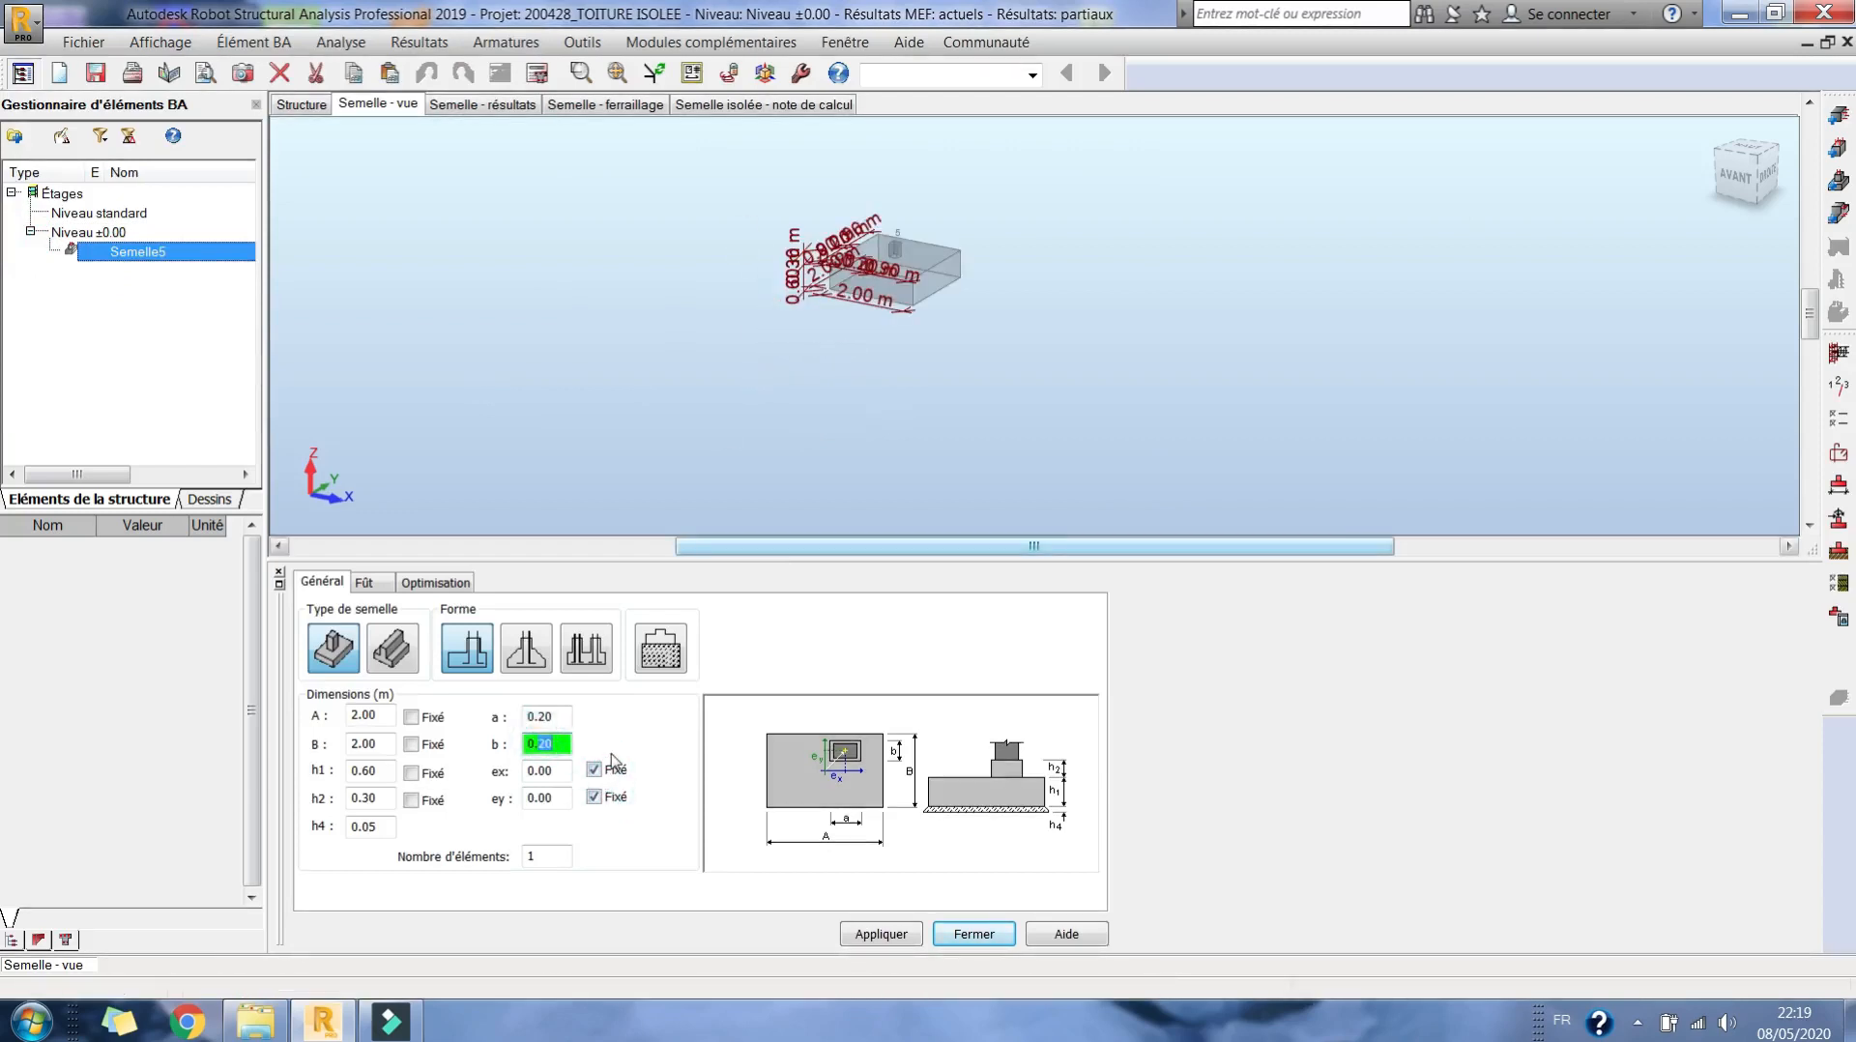
- Set the footing's a and b to 0.60 m, fix h2 at 1.00 m, set h4 to 0.10 m, and apply the dimensions
left_click(540, 717)
type("0.6")
left_click(411, 801)
left_click(382, 802)
type("1")
left_click(881, 934)
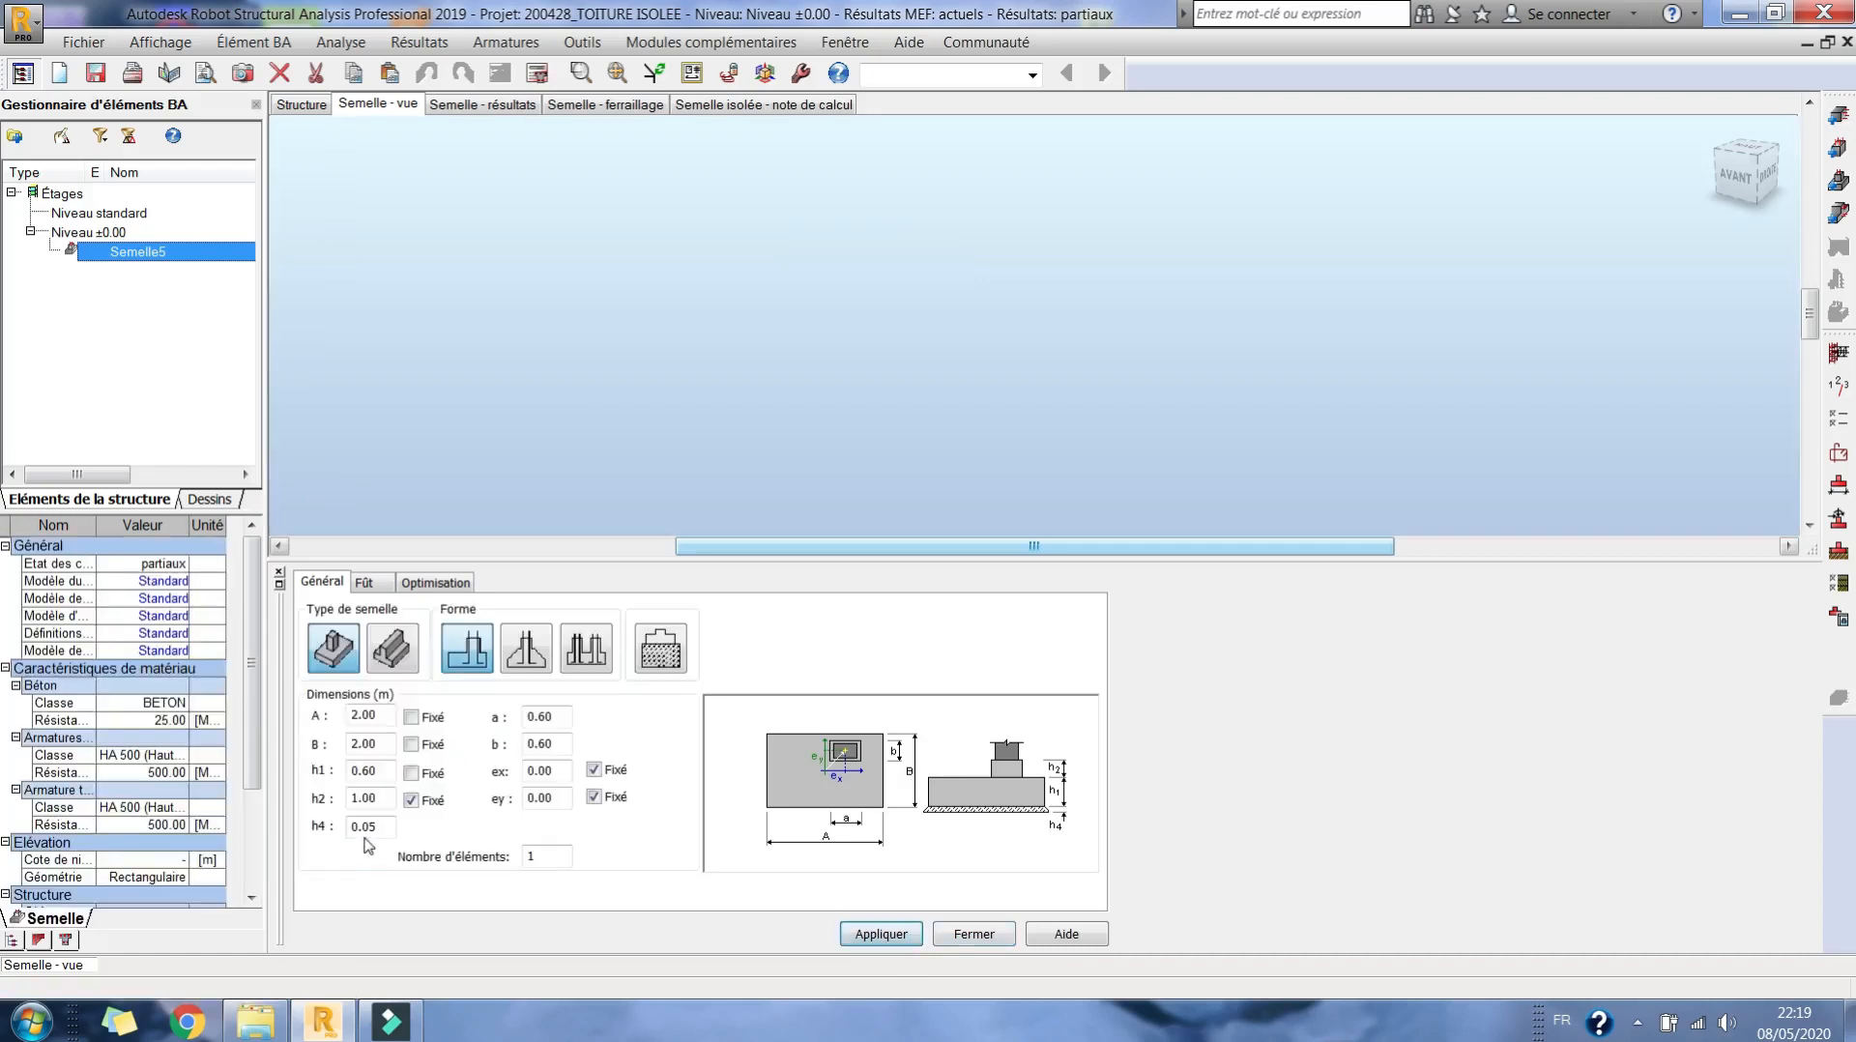
double_click(384, 829)
left_click(881, 934)
- Set the storey parameters to préjudiciable cracking and an agressif environment
left_click(1839, 385)
left_click(1083, 533)
left_click(1083, 534)
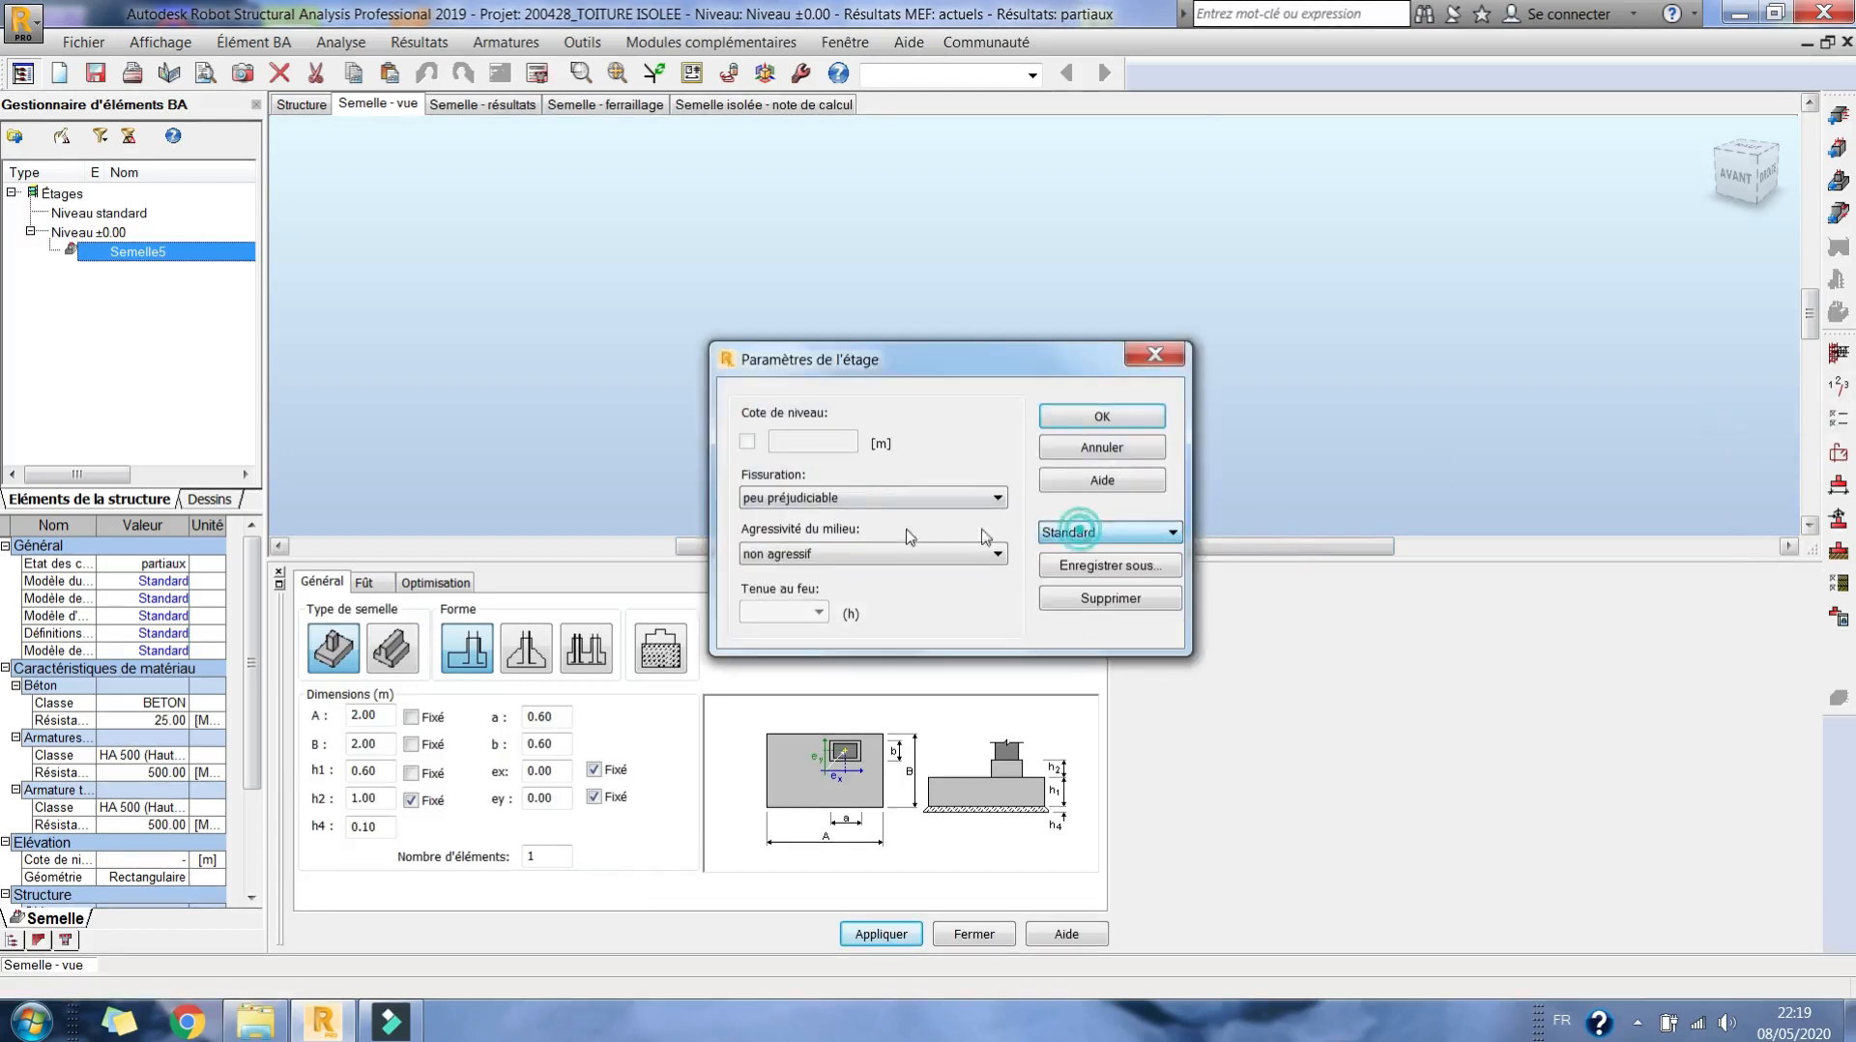
left_click(855, 498)
left_click(802, 531)
left_click(835, 554)
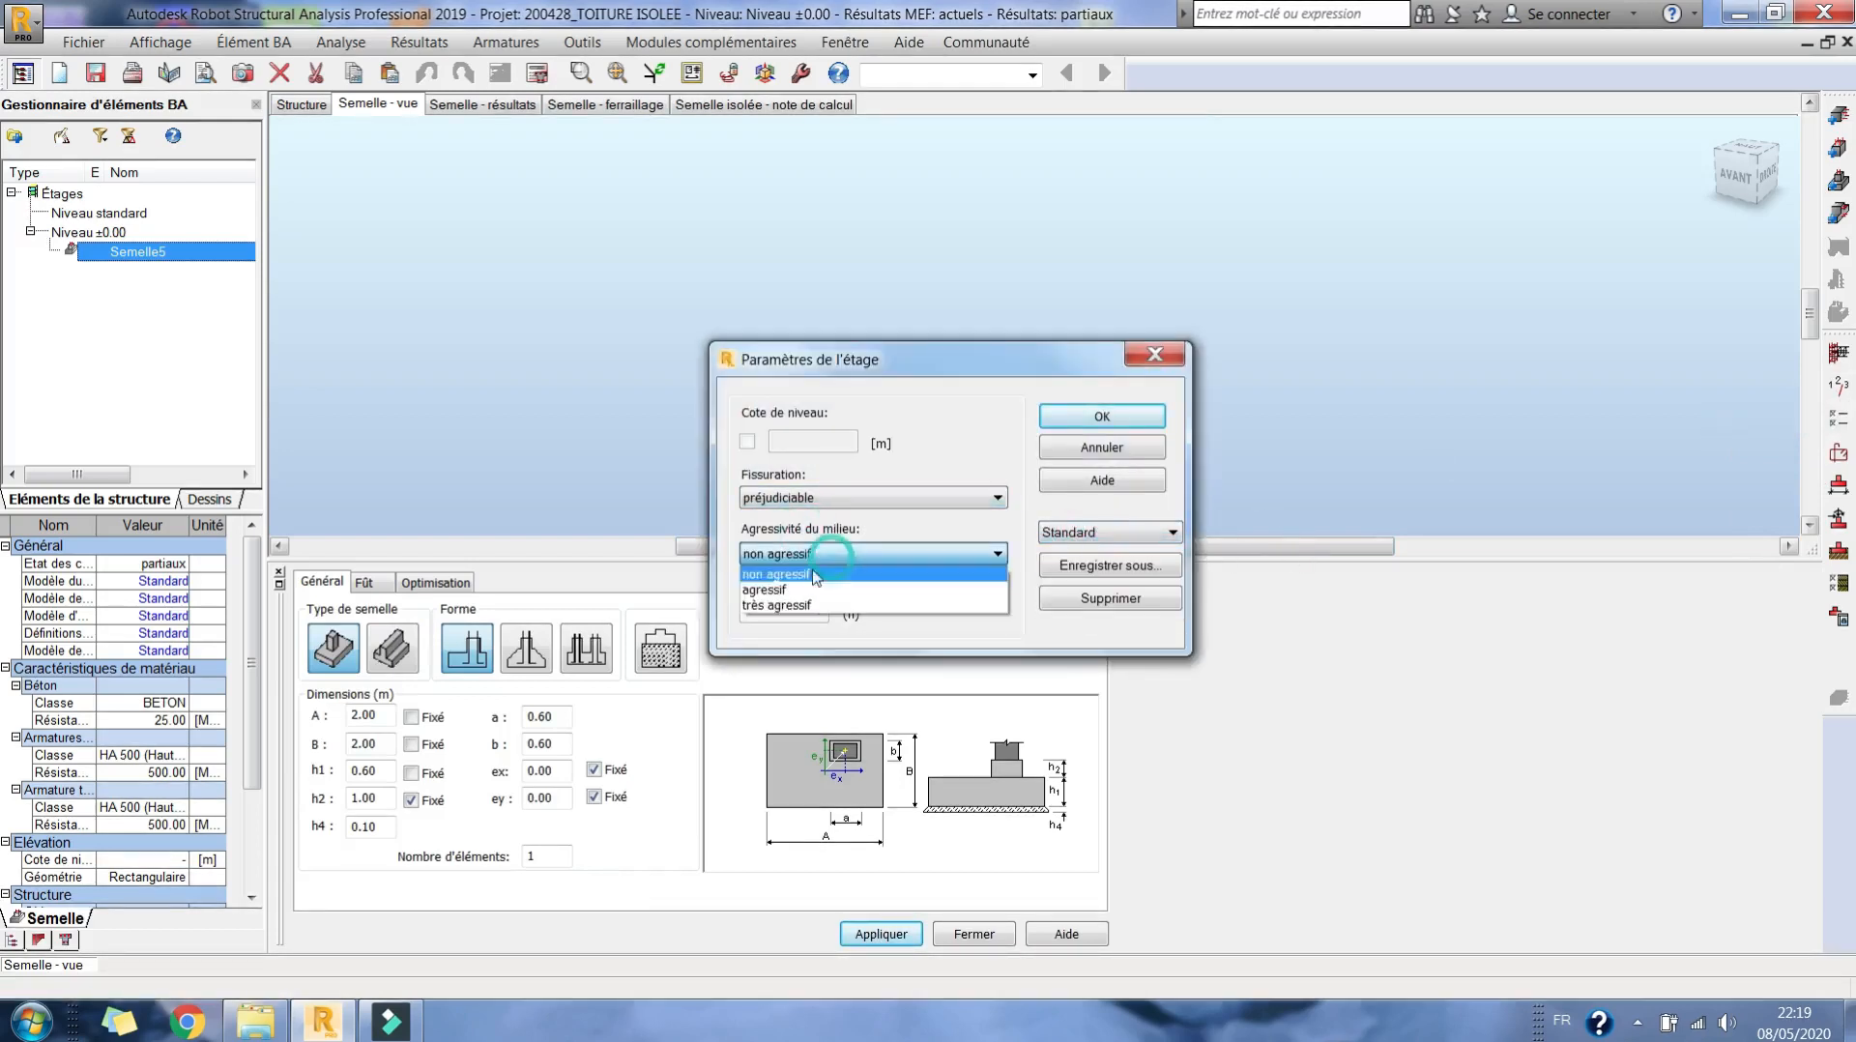
left_click(781, 586)
left_click(1090, 423)
- In the BAEL 91 calculation options, exclude the 6 and 8 mm longitudinal bars and the 6 mm transverse bars
left_click(1838, 419)
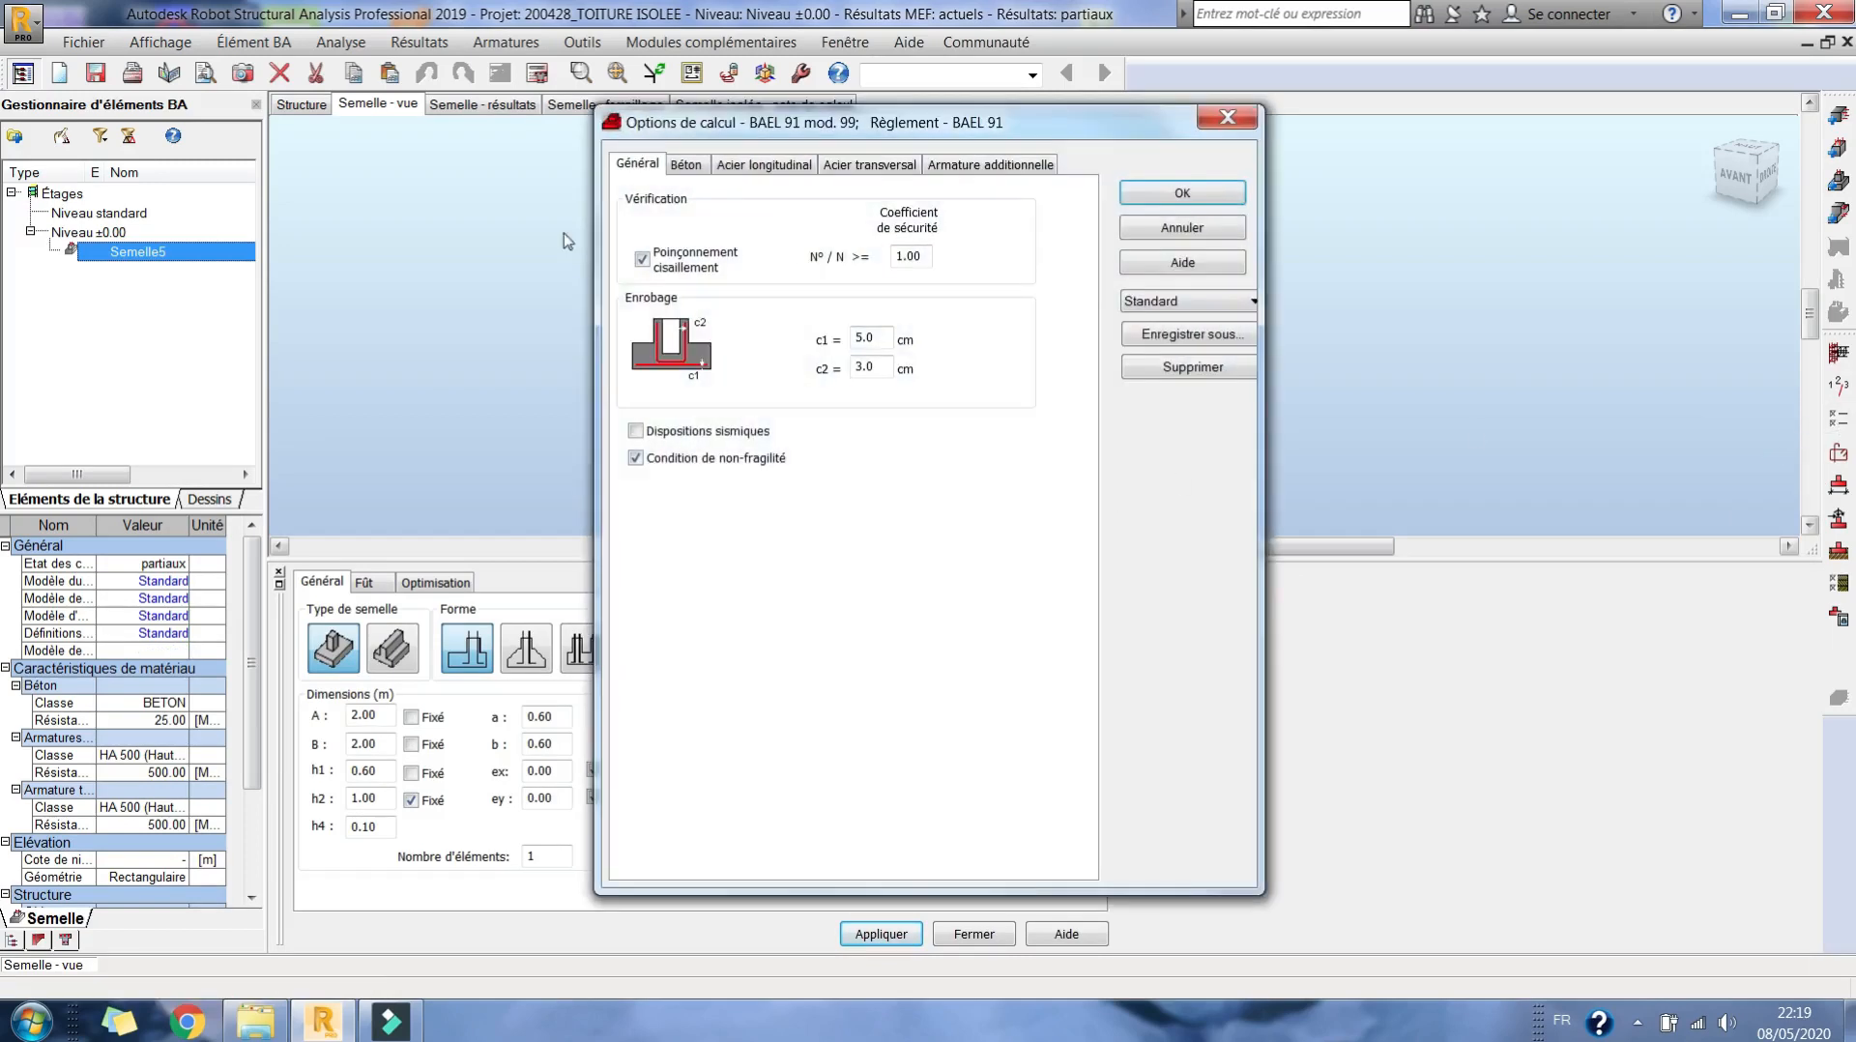
left_click(685, 164)
left_click(764, 164)
left_click(691, 392)
left_click(690, 409)
left_click(862, 175)
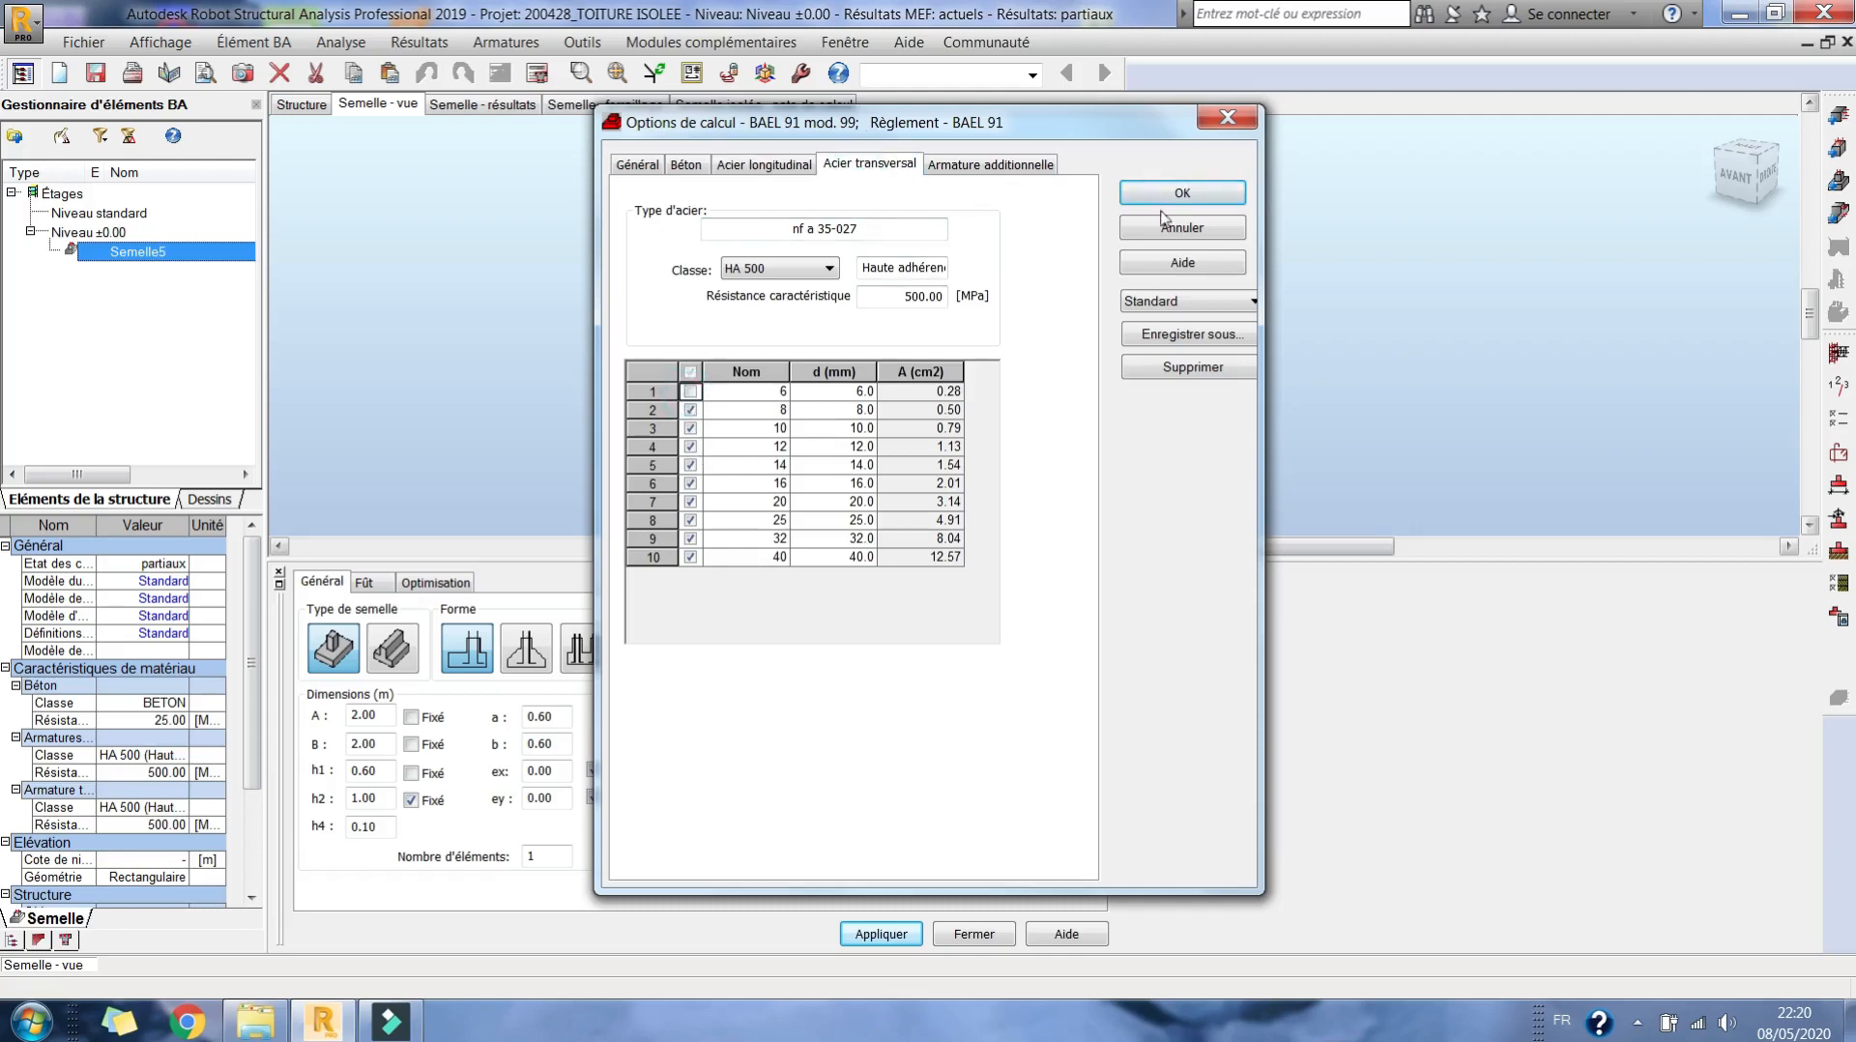
left_click(1181, 192)
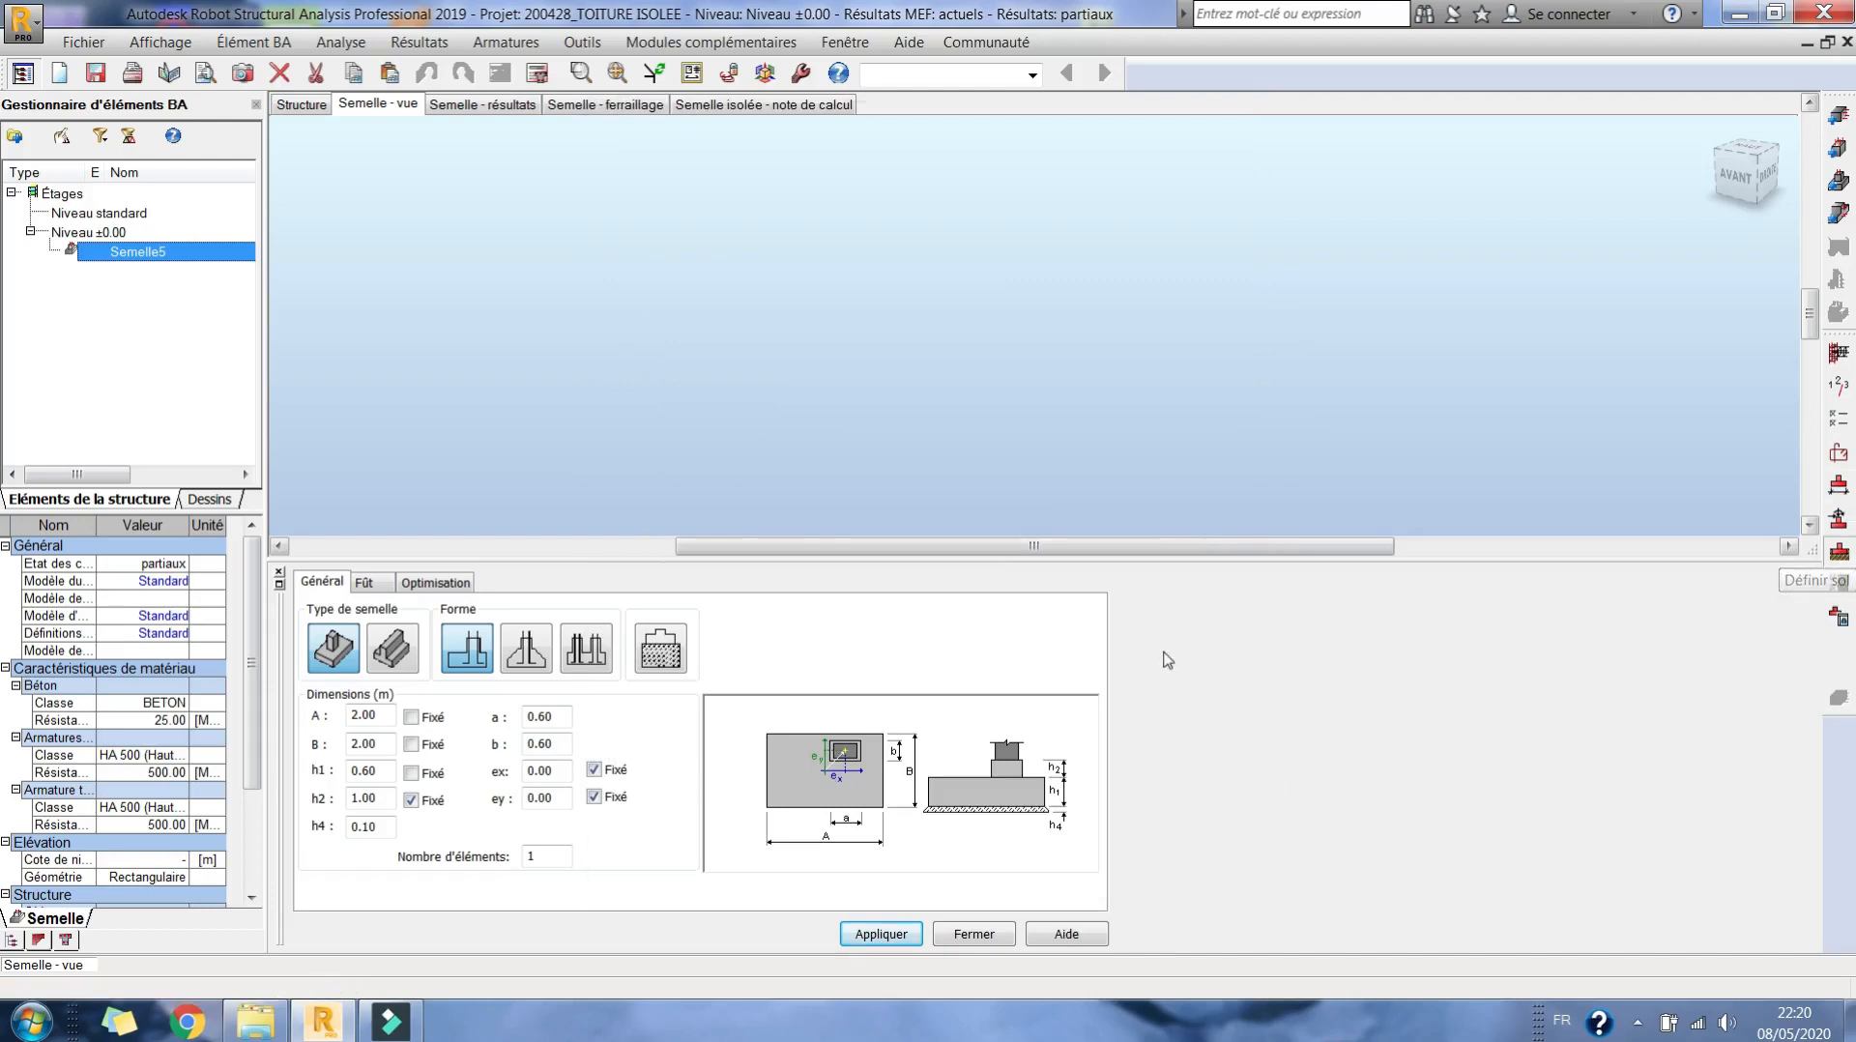
- Replace the first soil layer under the footing with a Sables et graves soil and apply it
left_click(957, 659)
left_click(952, 659)
left_click_drag(952, 698, 955, 744)
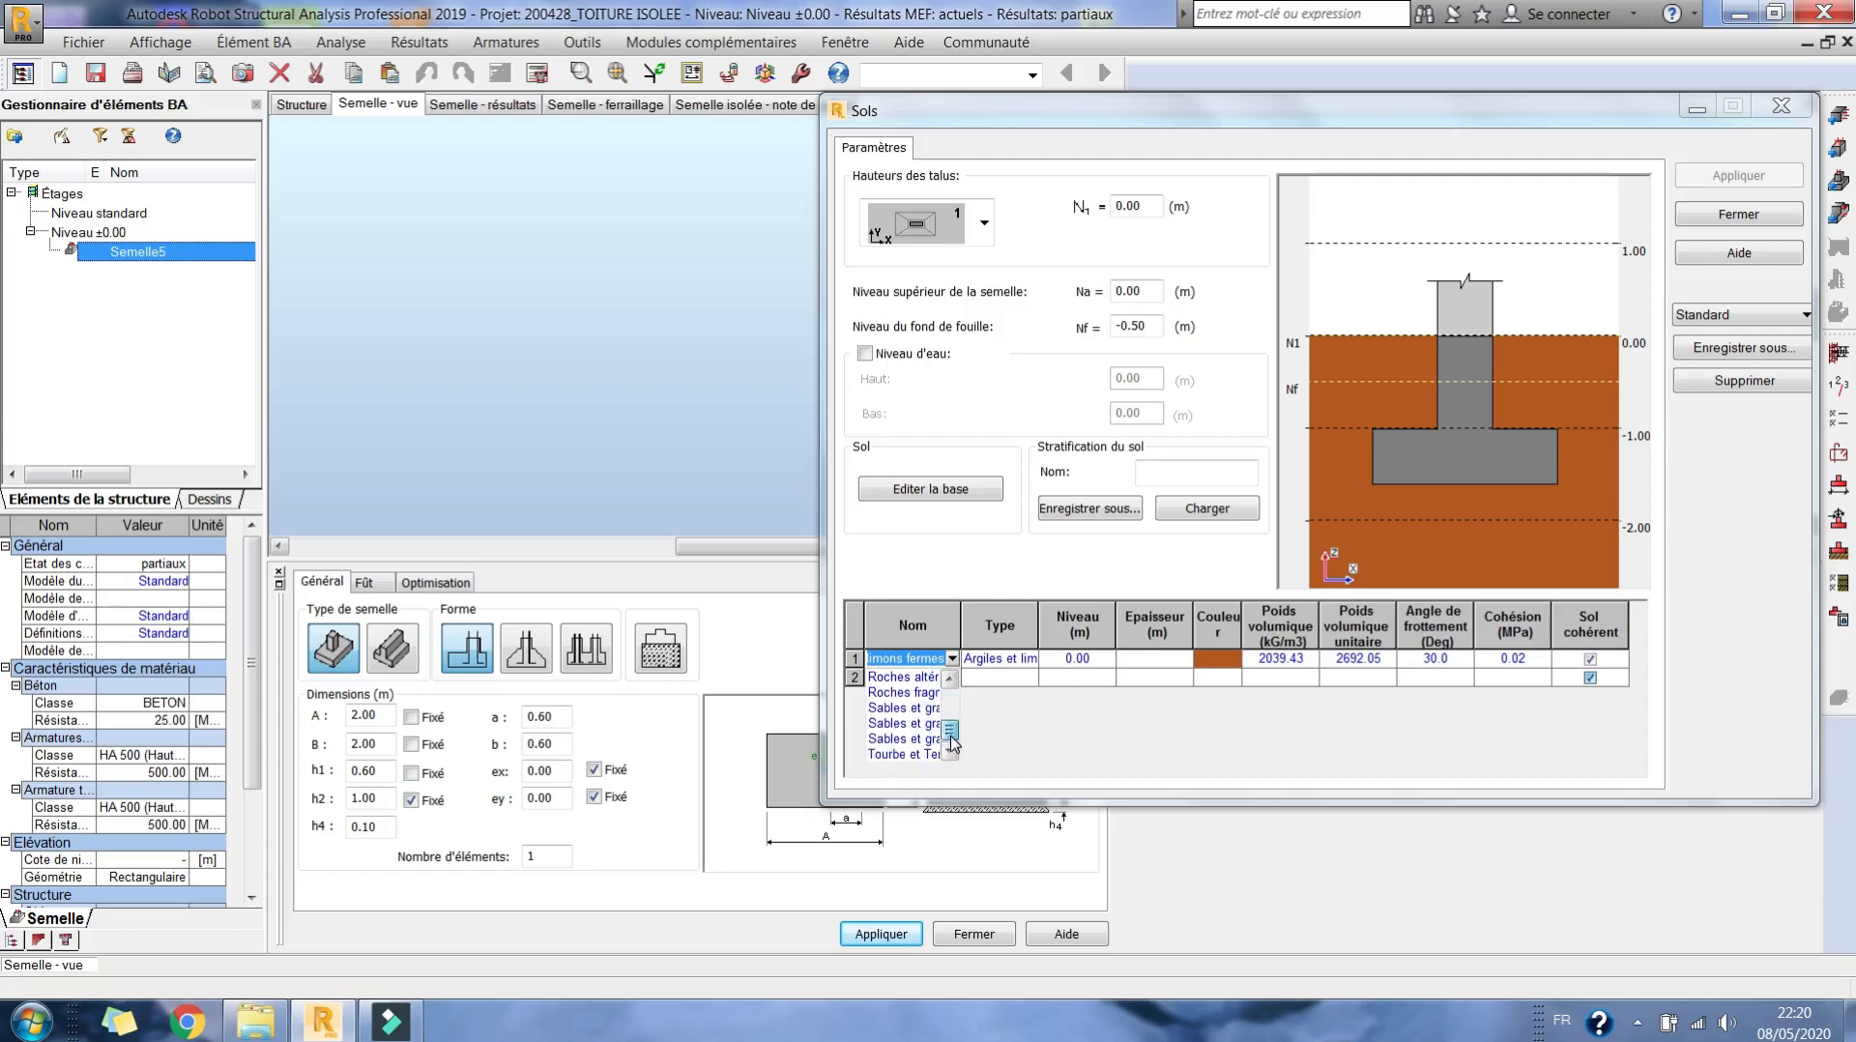
left_click(916, 725)
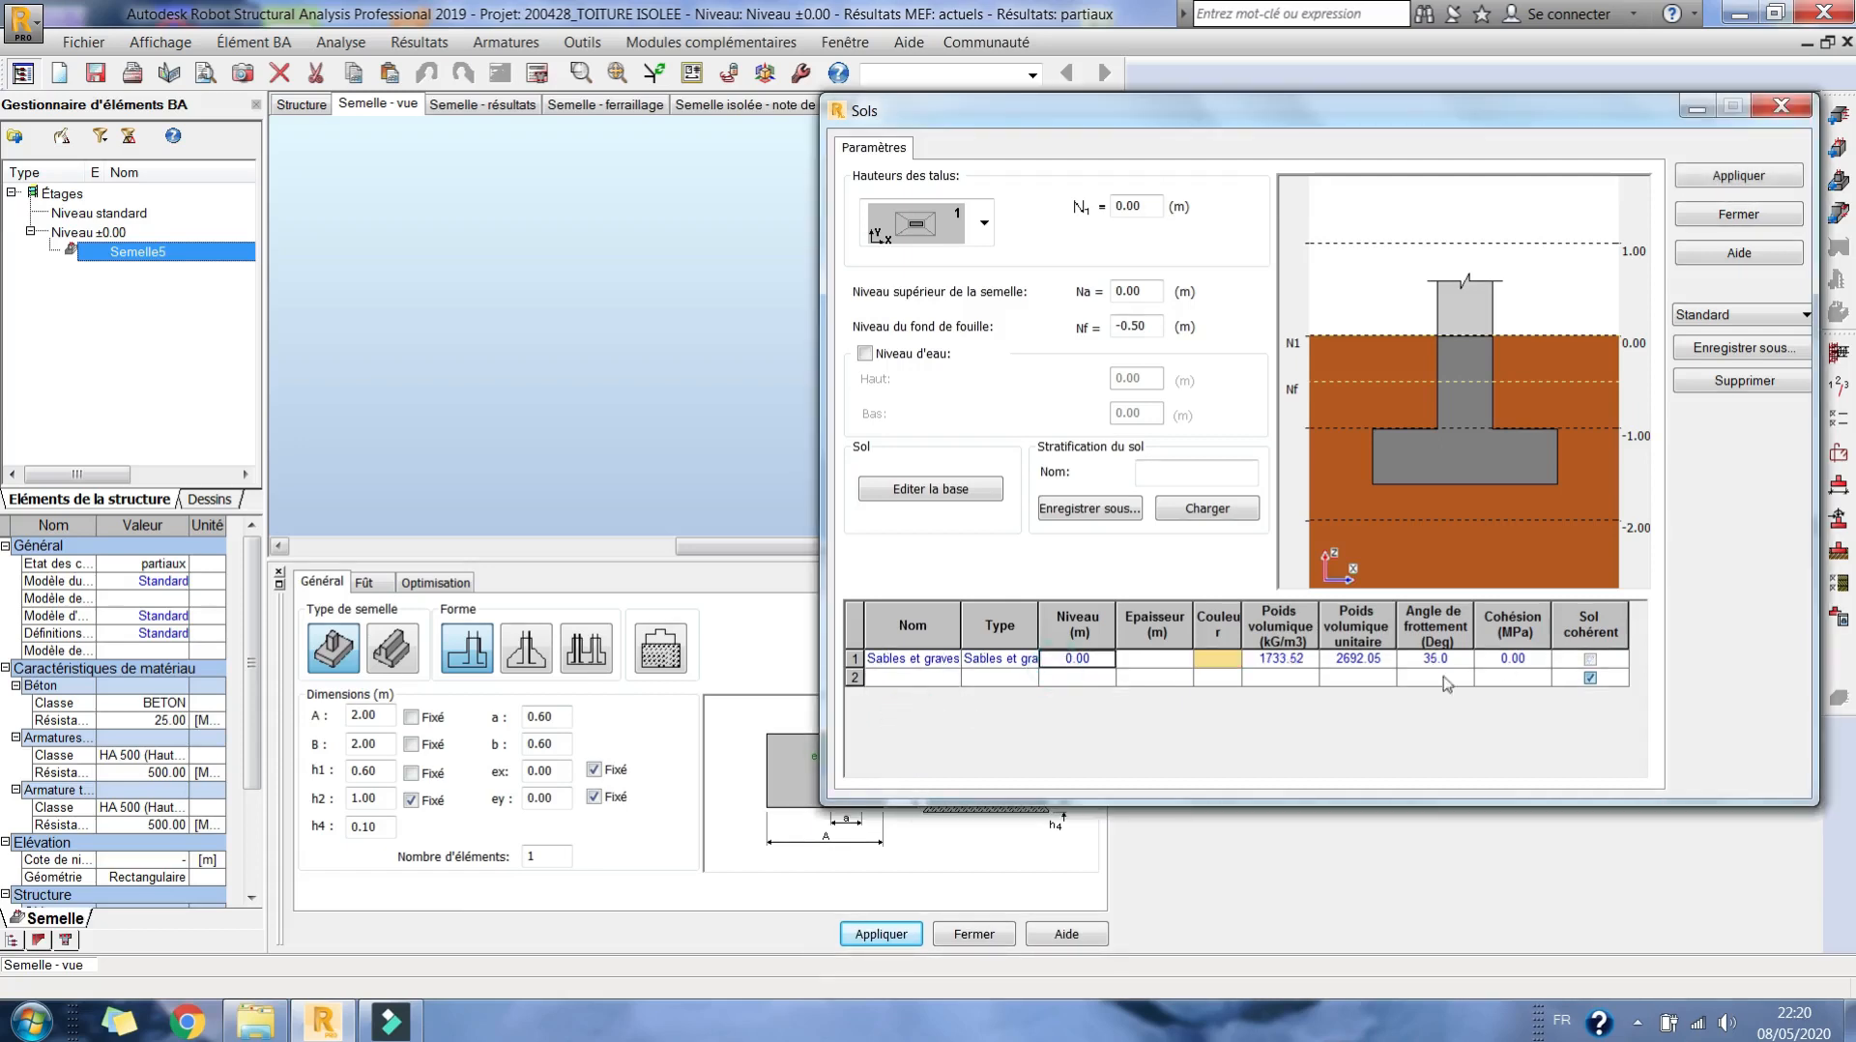
left_click(1717, 184)
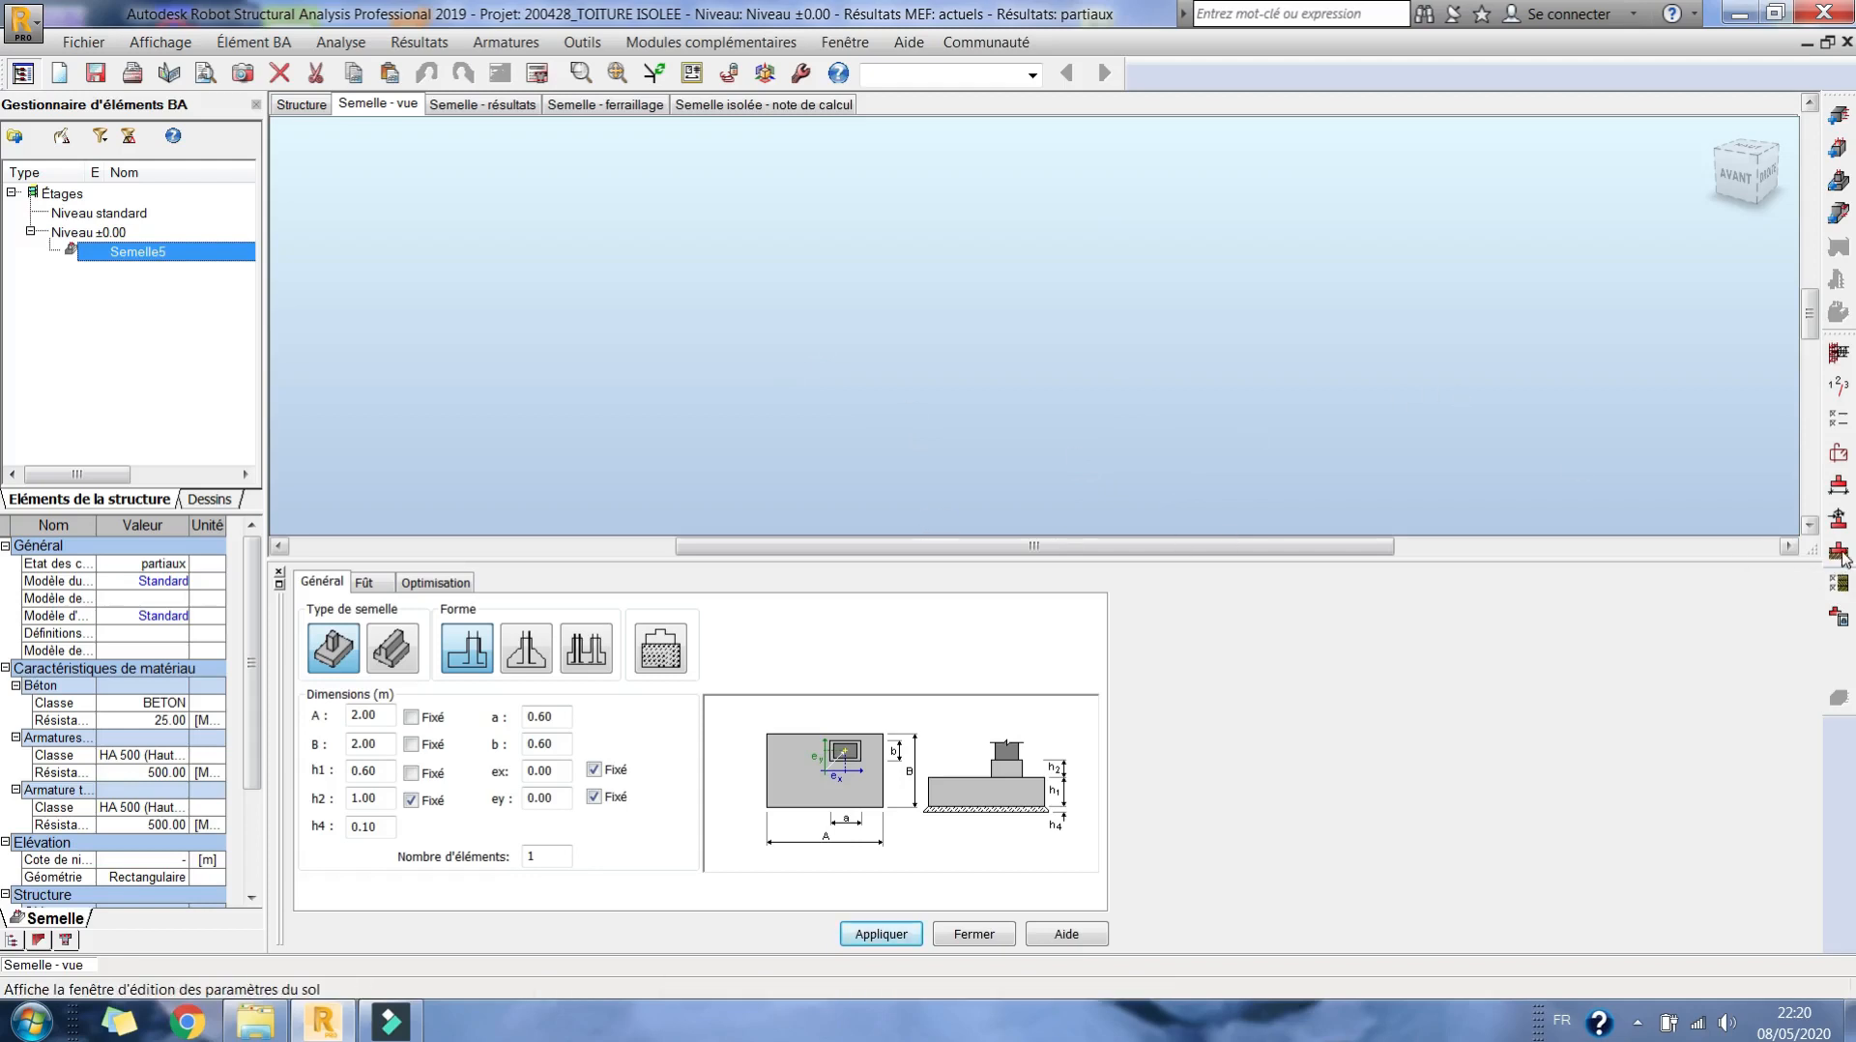
- In the DTU 13.12 geotechnical options, set the pressuremeter stress type to ELS and enter 2 for qu
left_click(1838, 581)
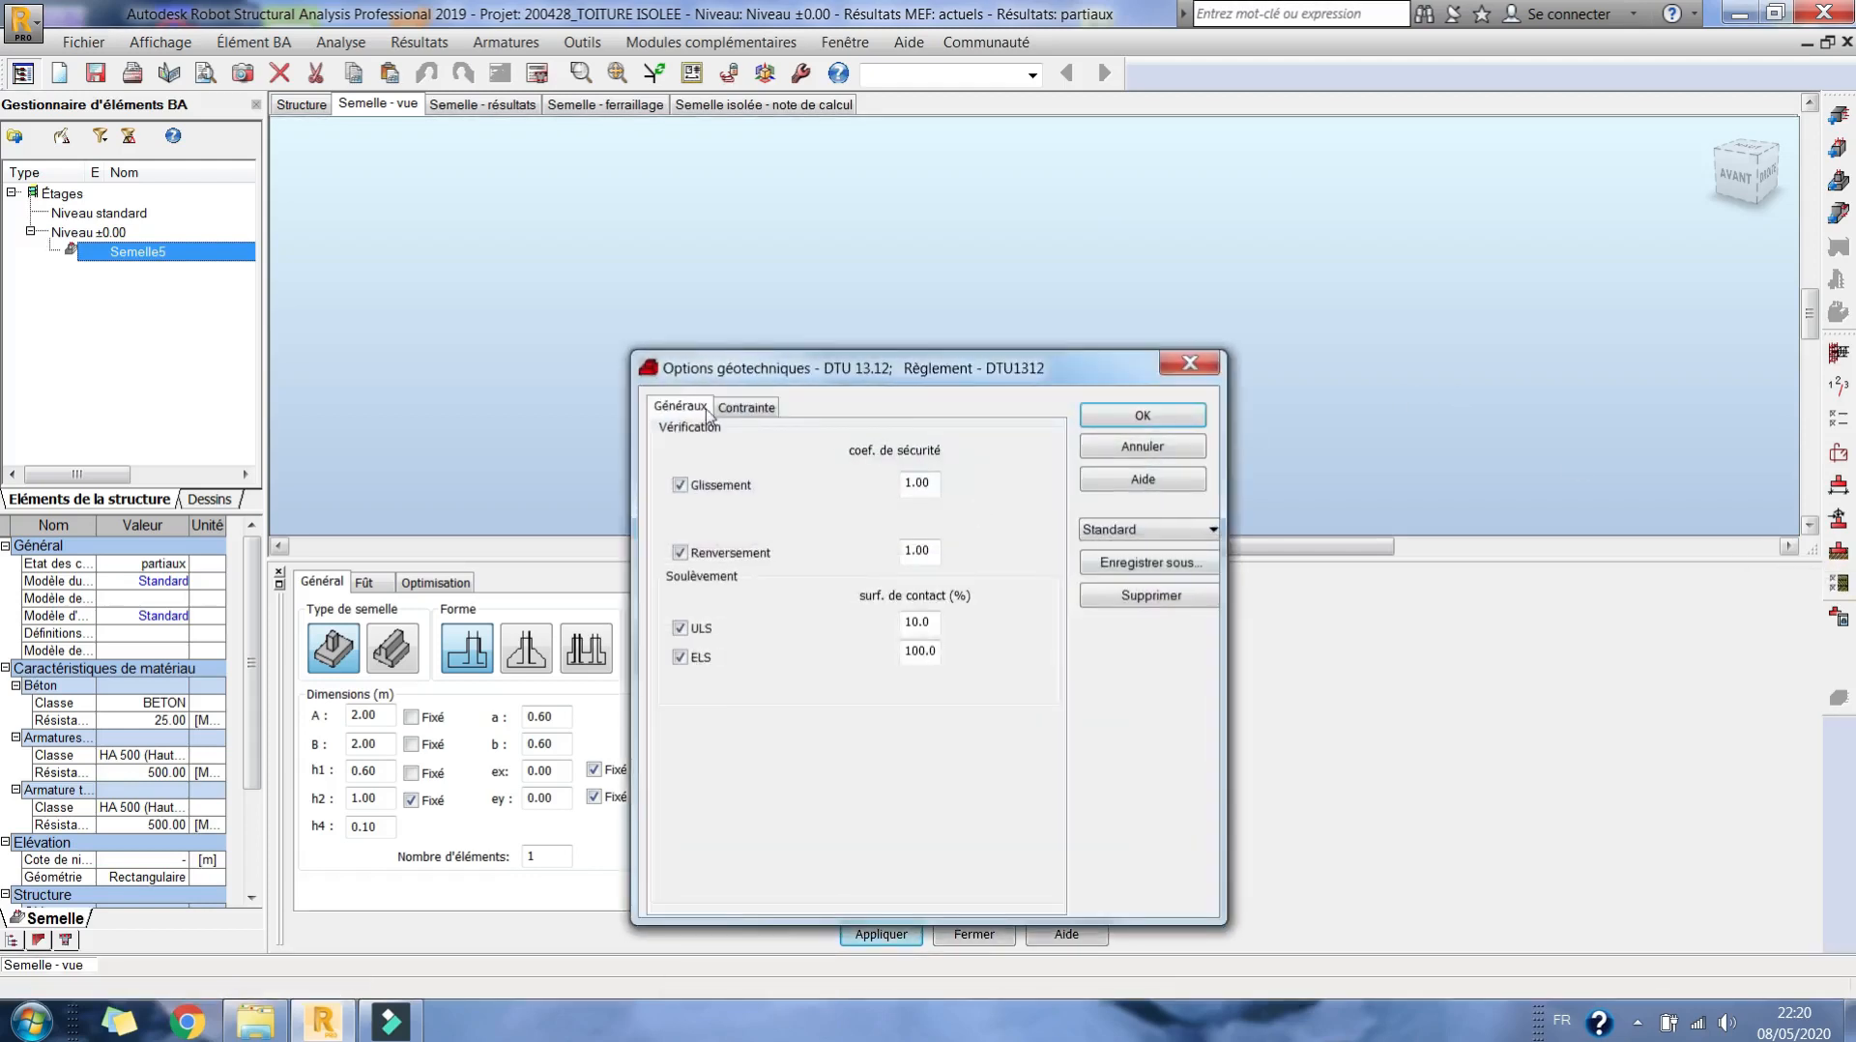
left_click(736, 410)
left_click(739, 634)
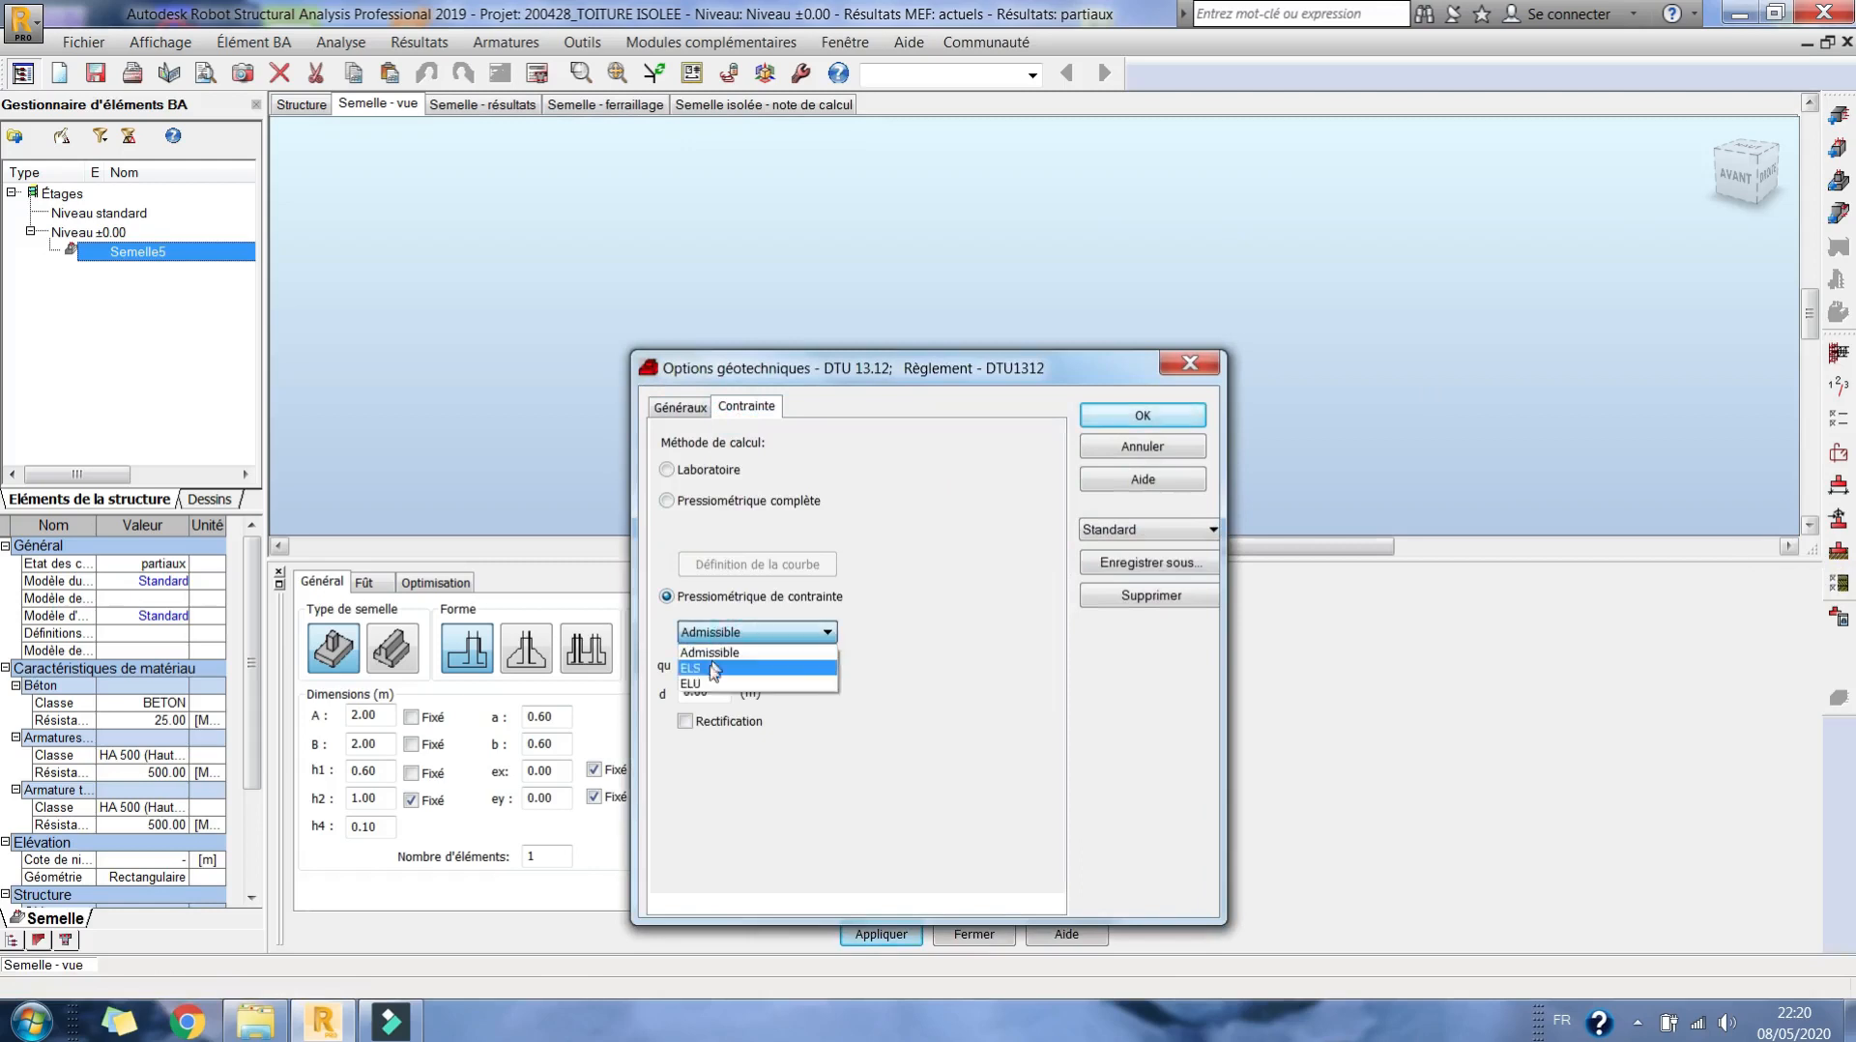
left_click(714, 669)
double_click(698, 662)
type("2")
left_click(1130, 417)
- Run the calculation of Semelle5 and display its reinforcement layout
left_click(538, 72)
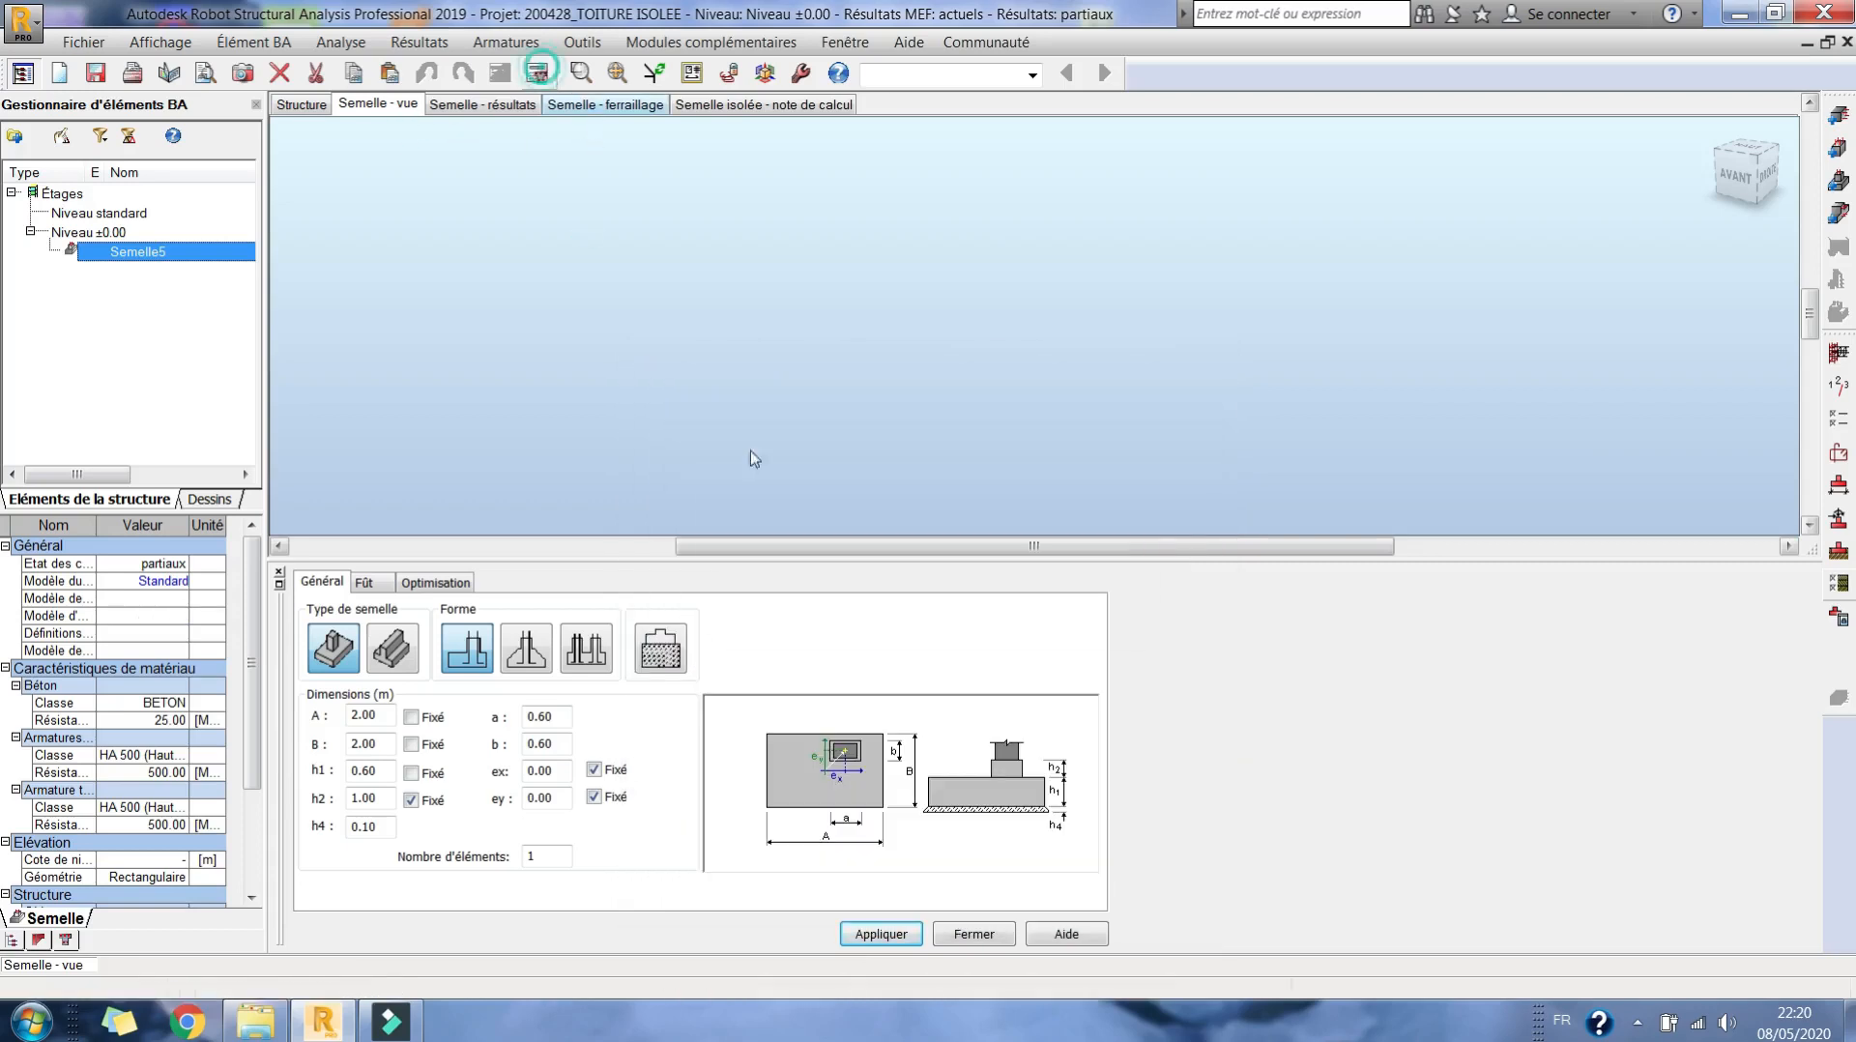
left_click(1008, 617)
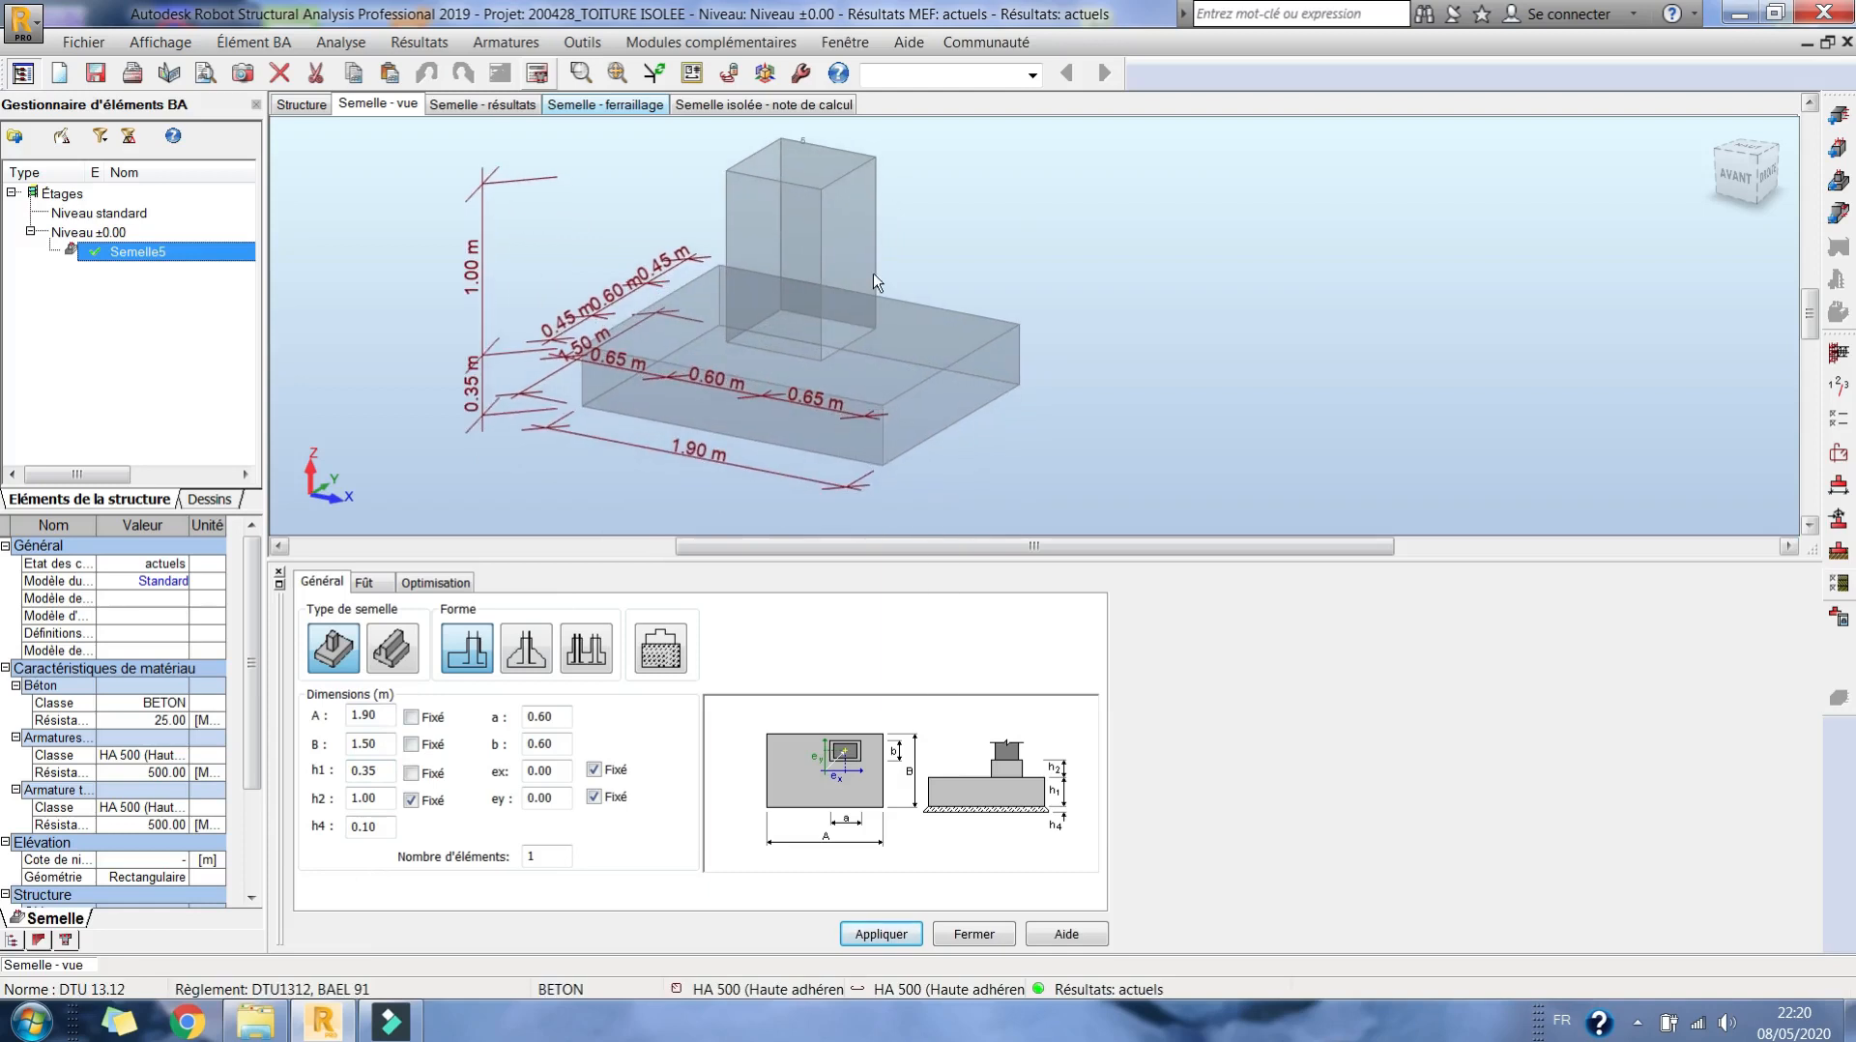
left_click(588, 106)
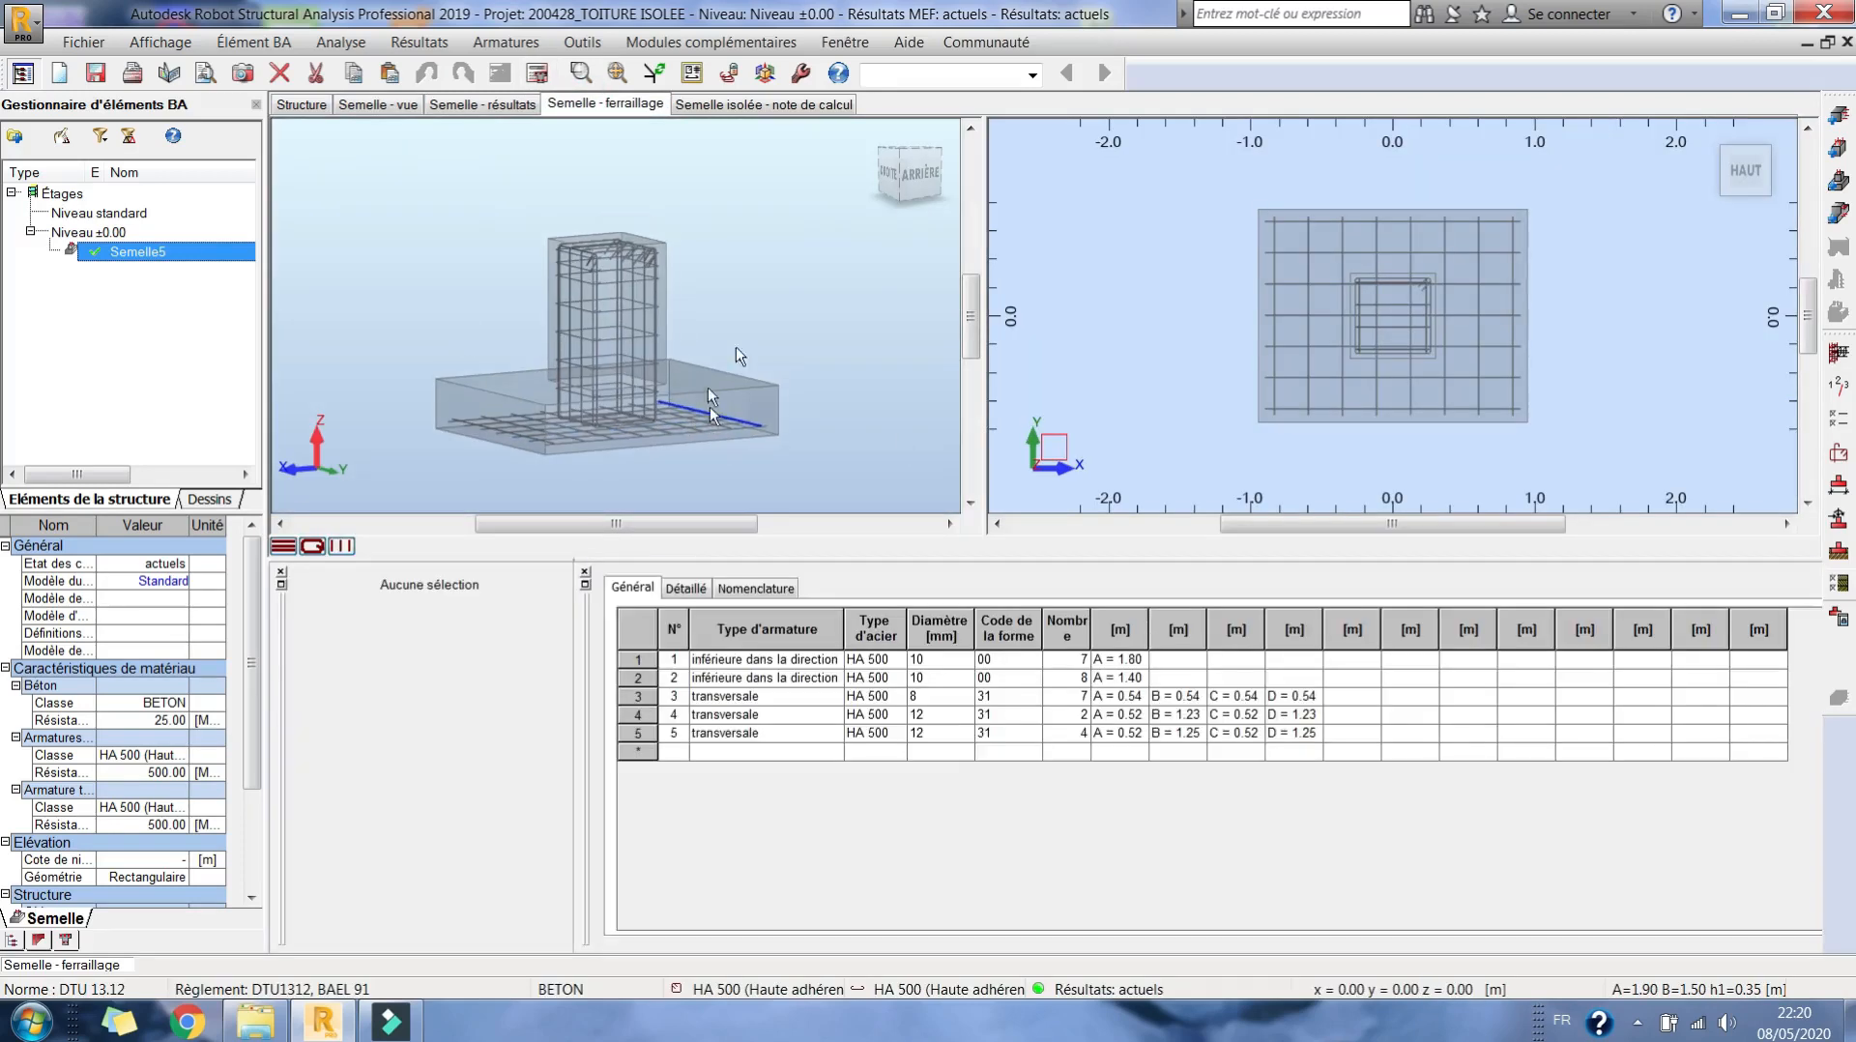
- Examine the footing's reinforcement in 3D, including the bottom bars and the transverse bars of the column stub
right_click(740, 356)
left_click(769, 358)
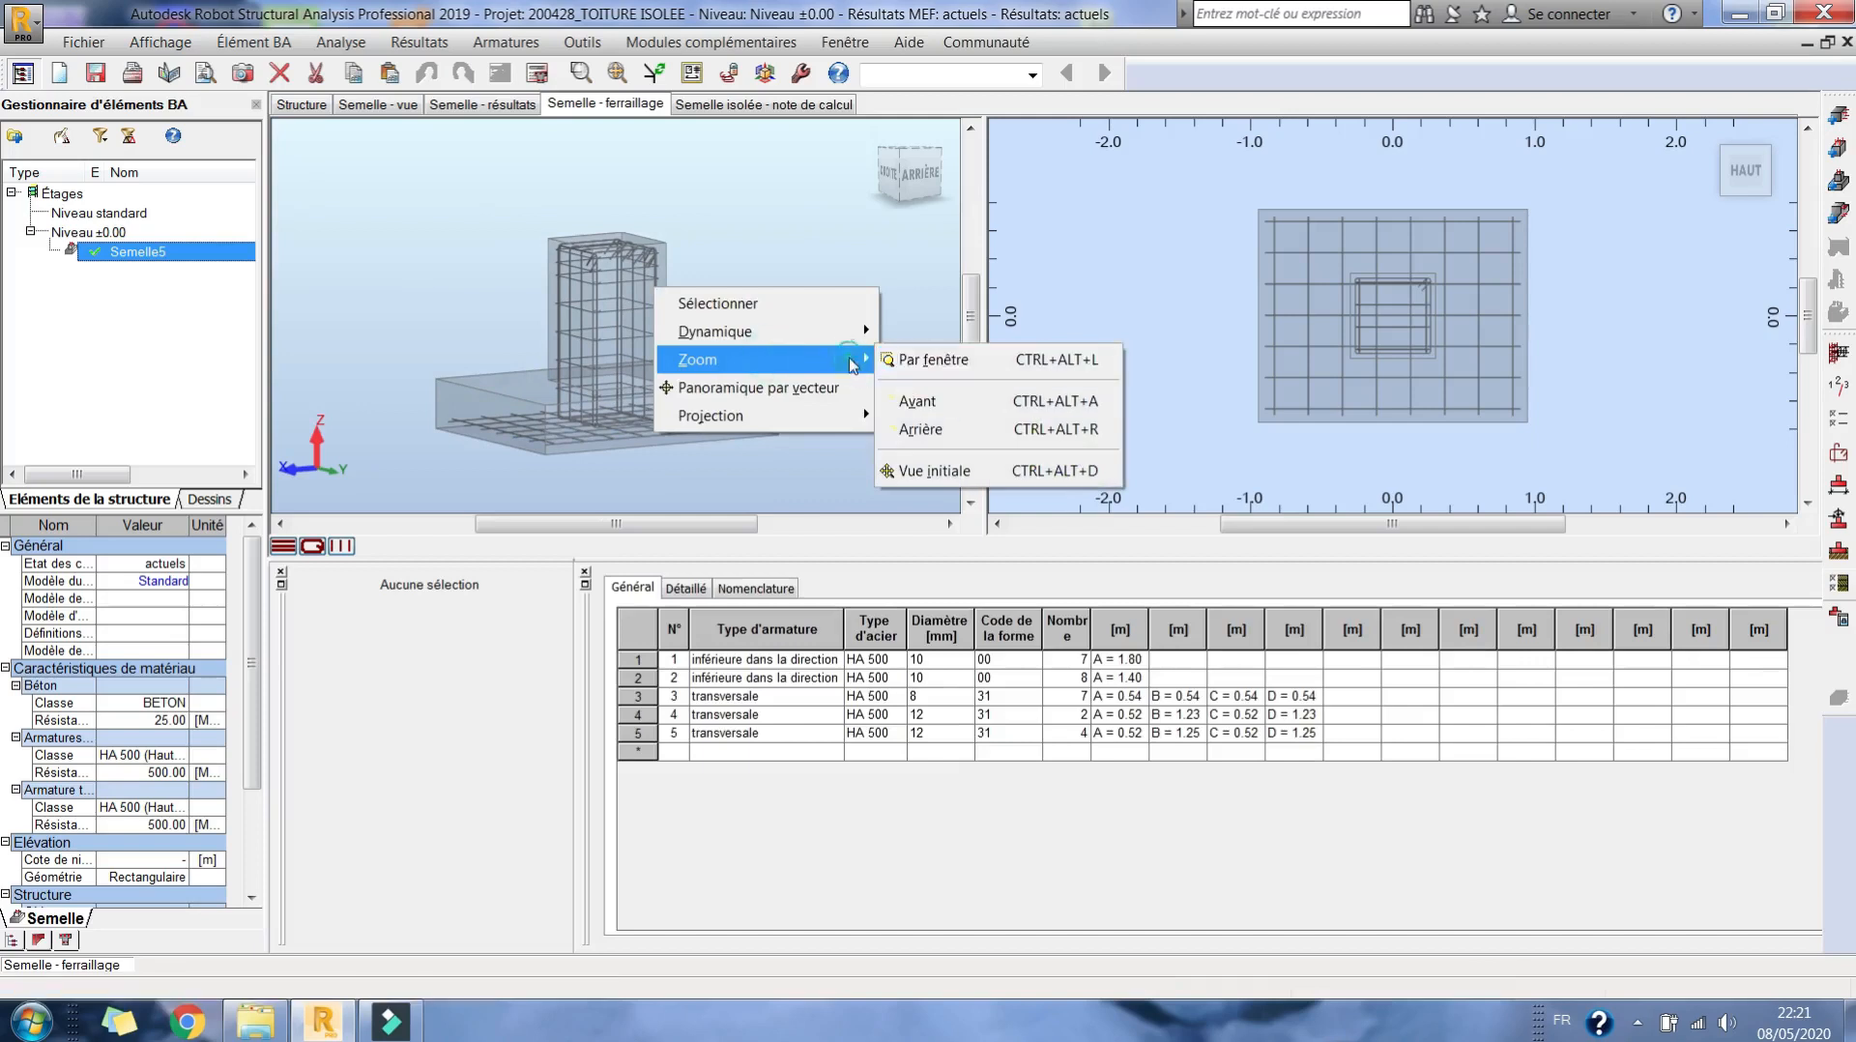
left_click(802, 335)
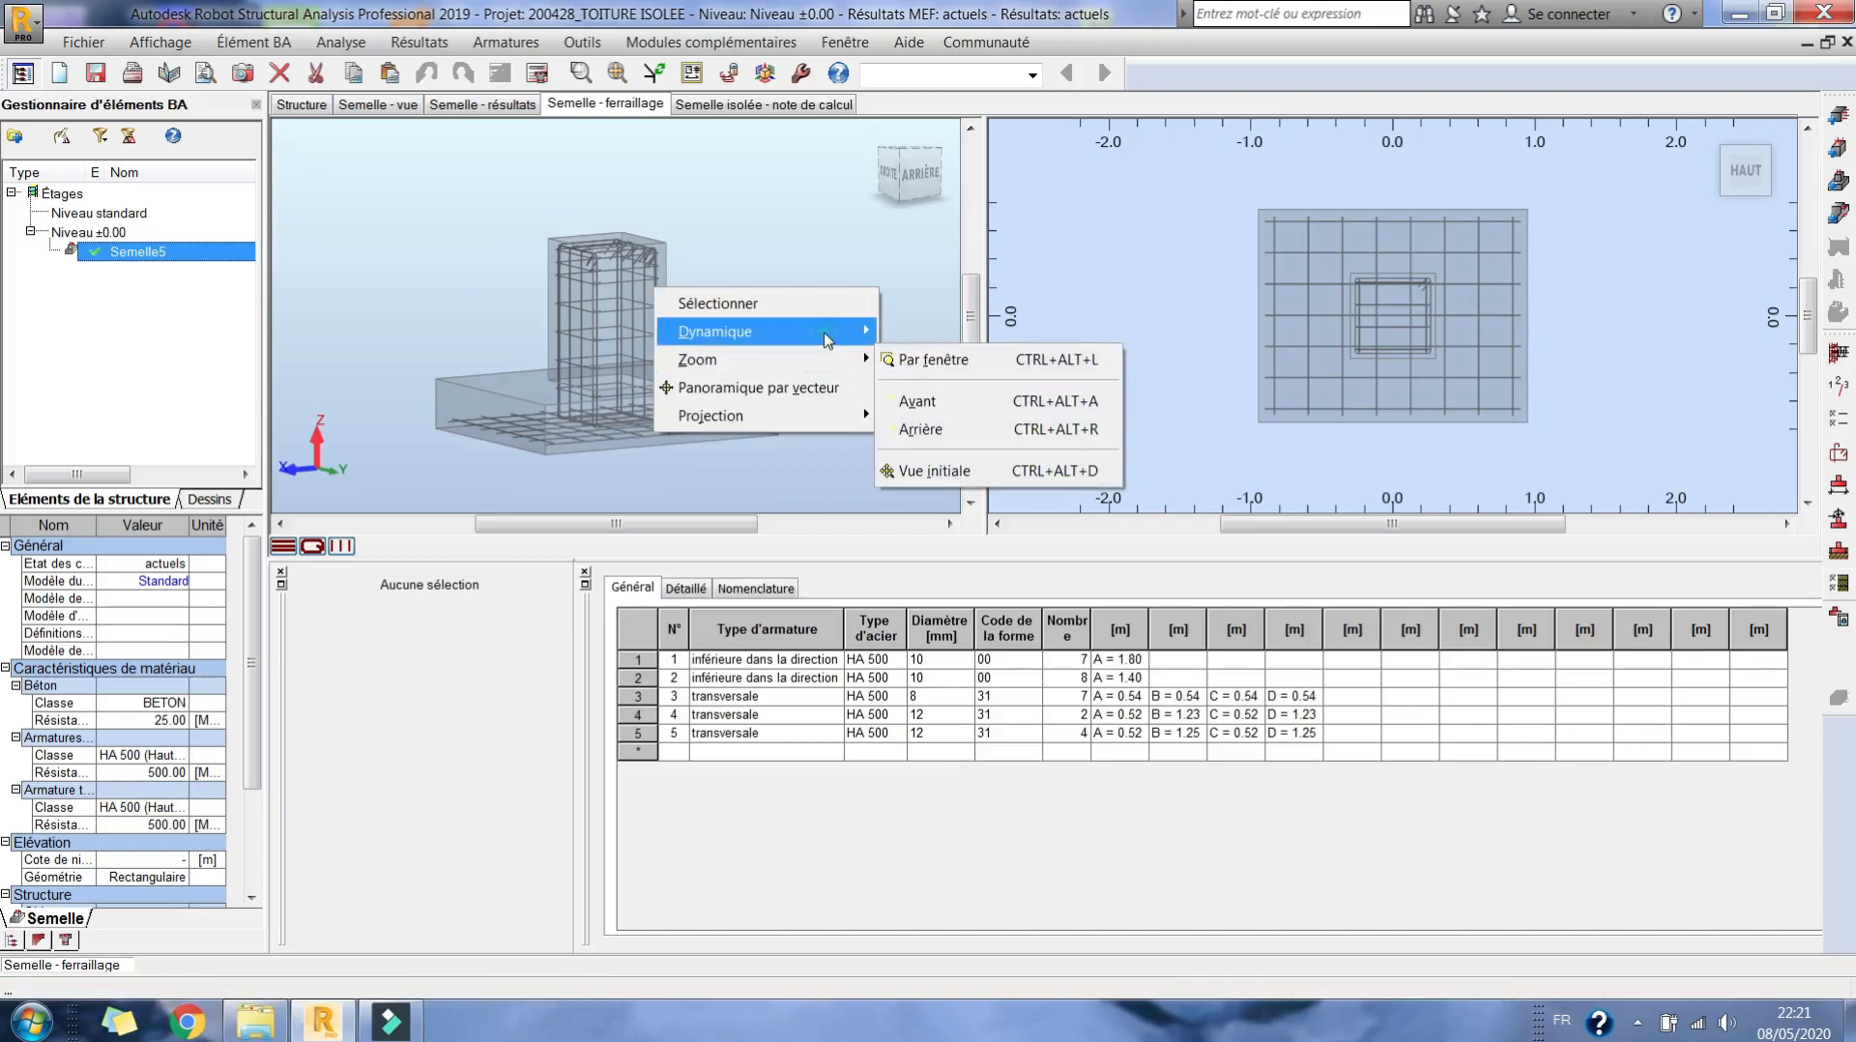
left_click(928, 360)
left_click_drag(799, 375, 659, 388)
scroll(652, 414, "up", 3)
right_click(710, 286)
left_click(740, 462)
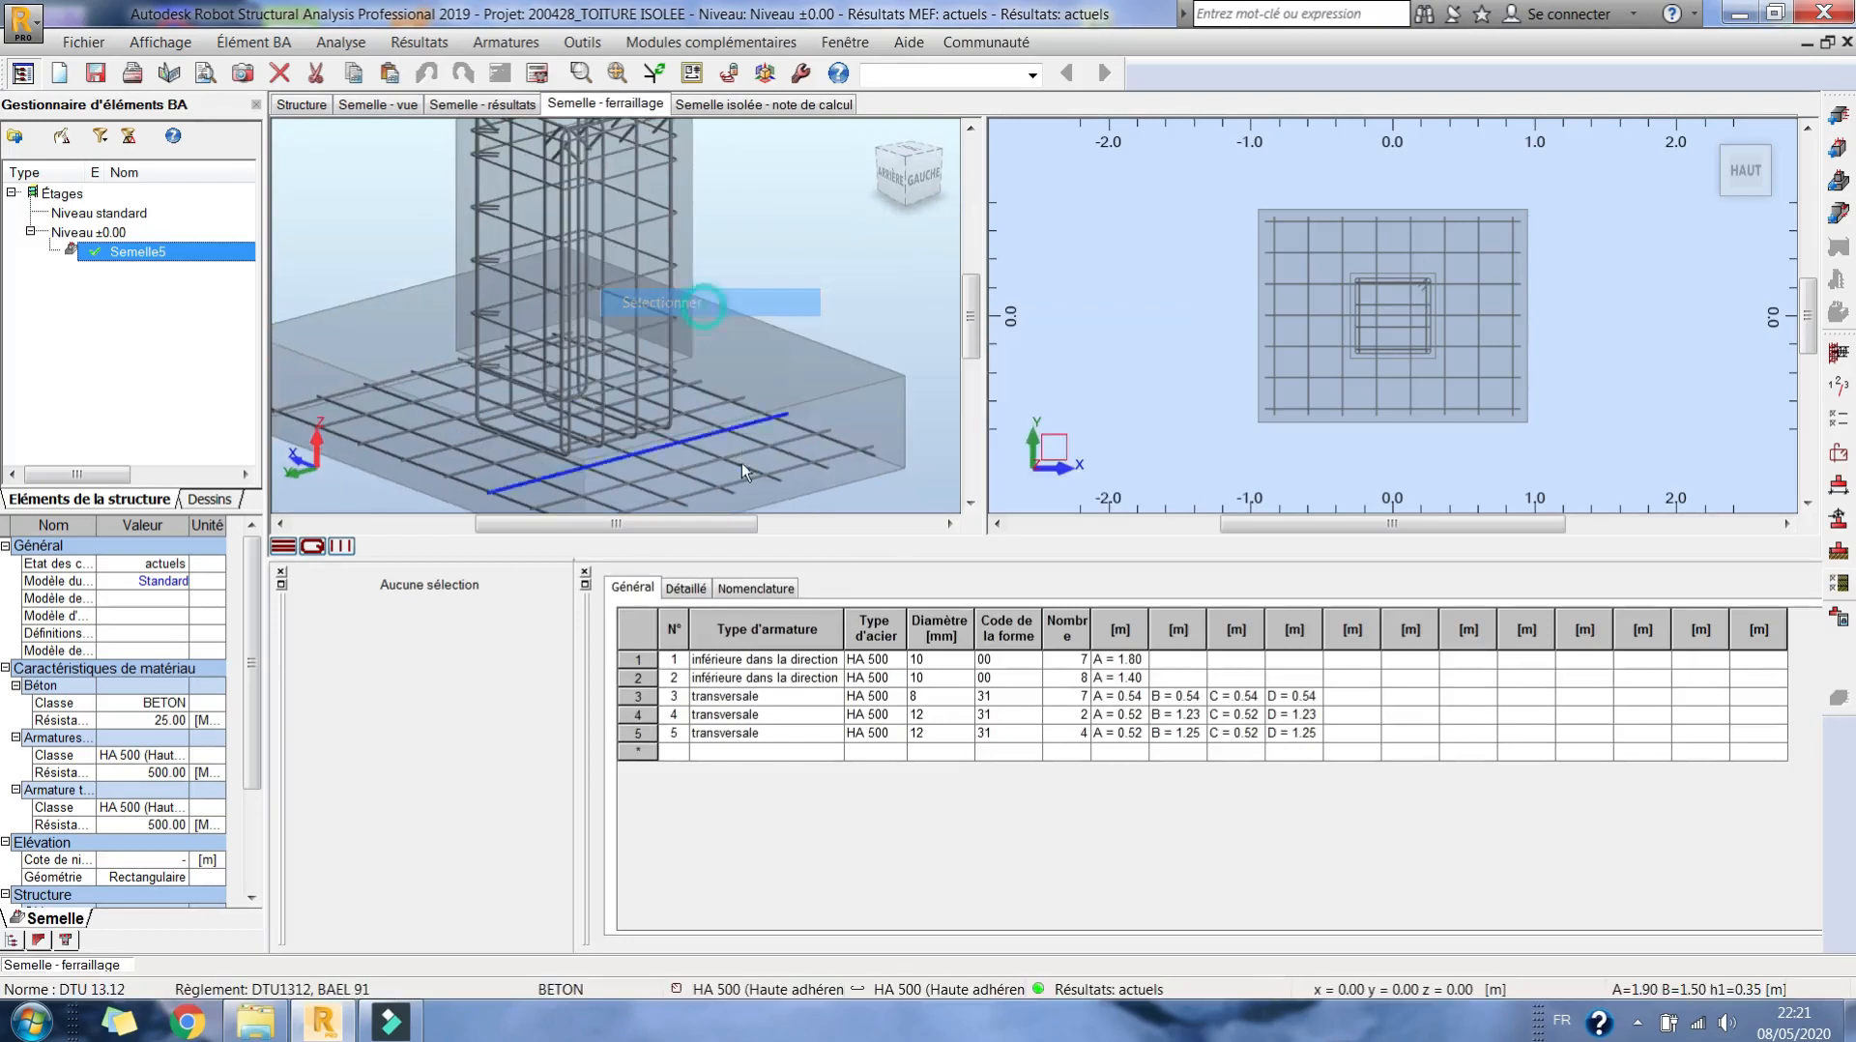
left_click(741, 462)
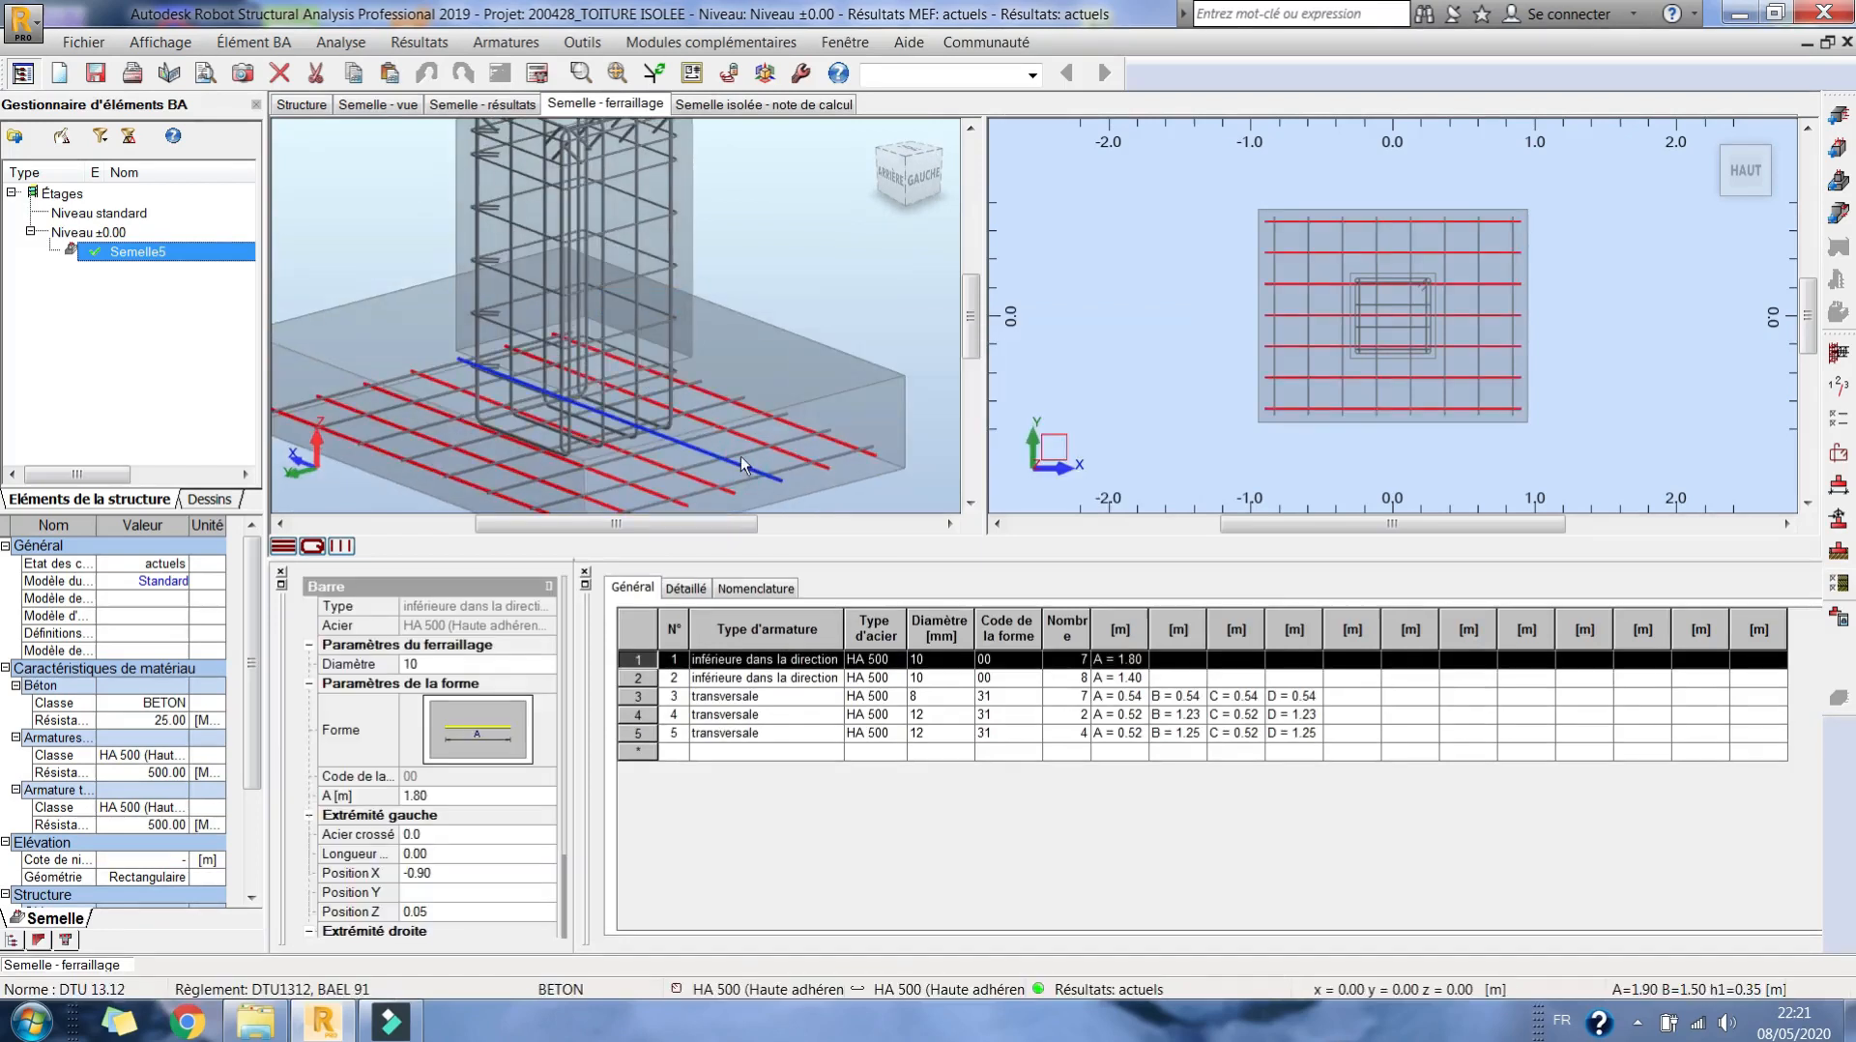
left_click(665, 274)
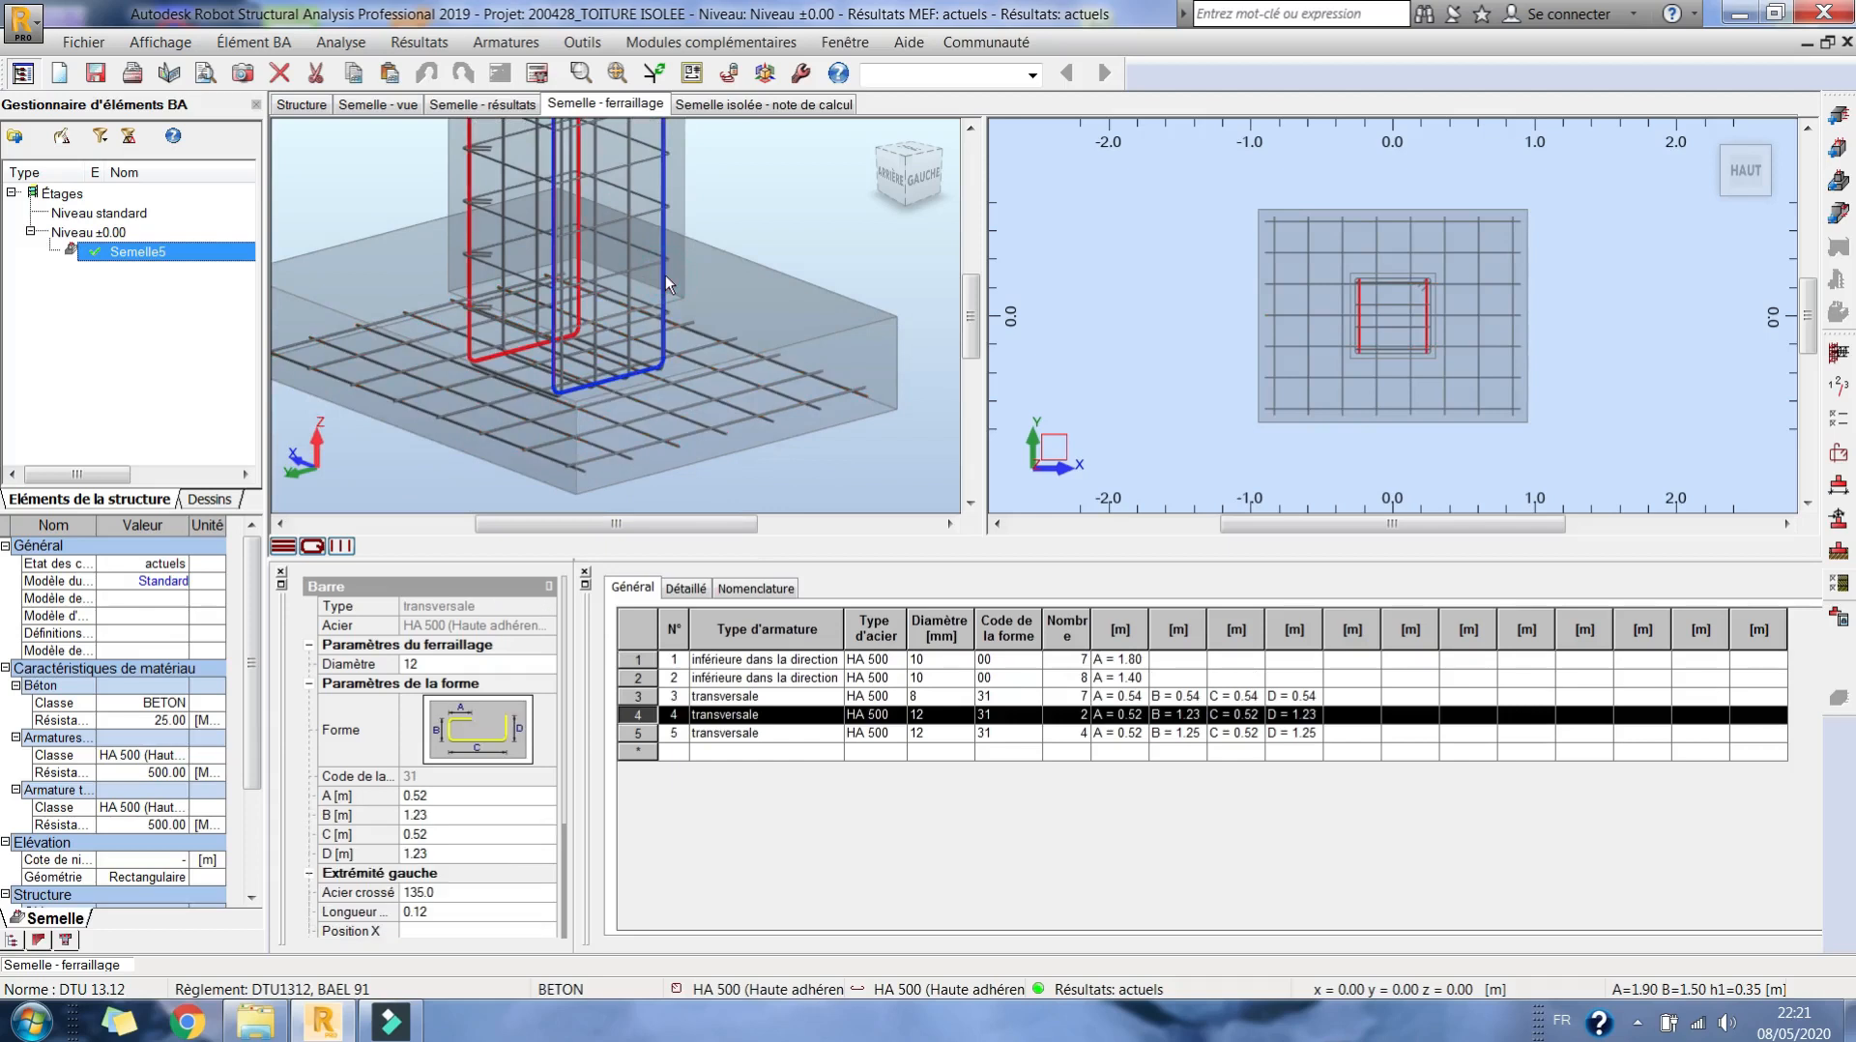
scroll(665, 274, "down", 3)
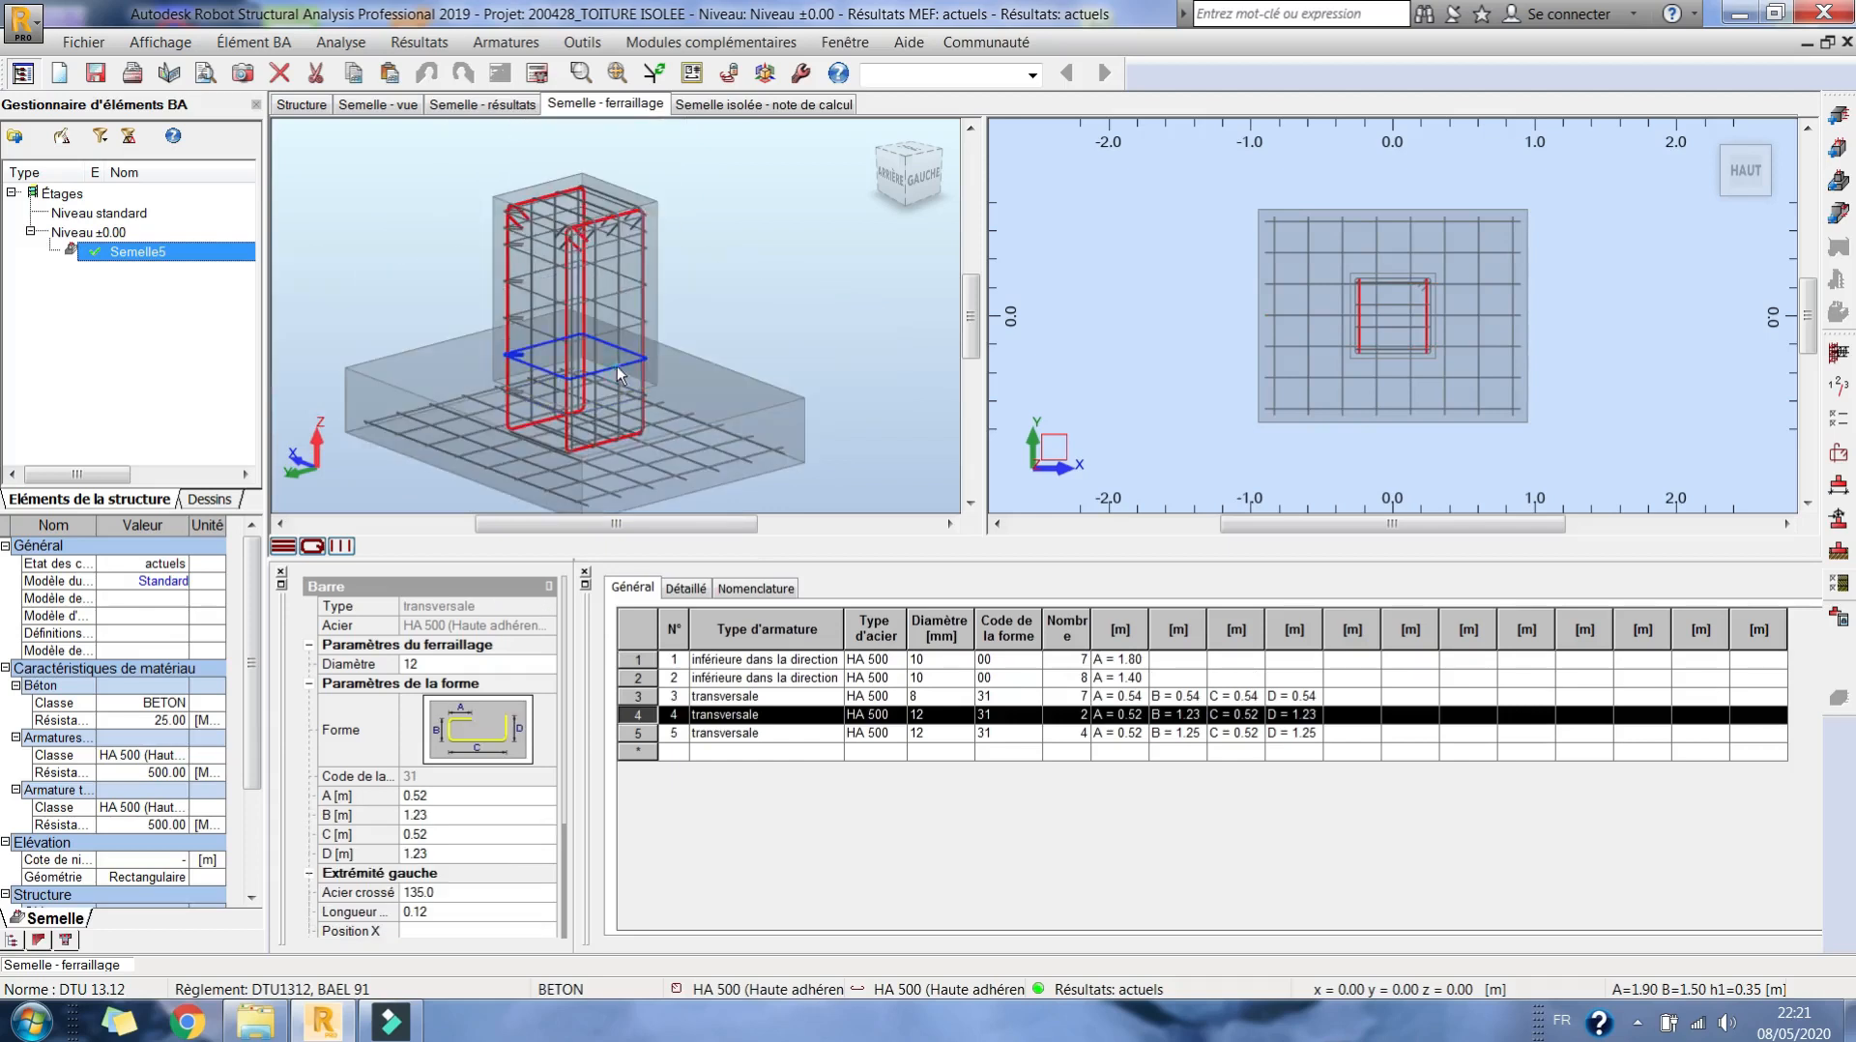
left_click(619, 374)
left_click(788, 340)
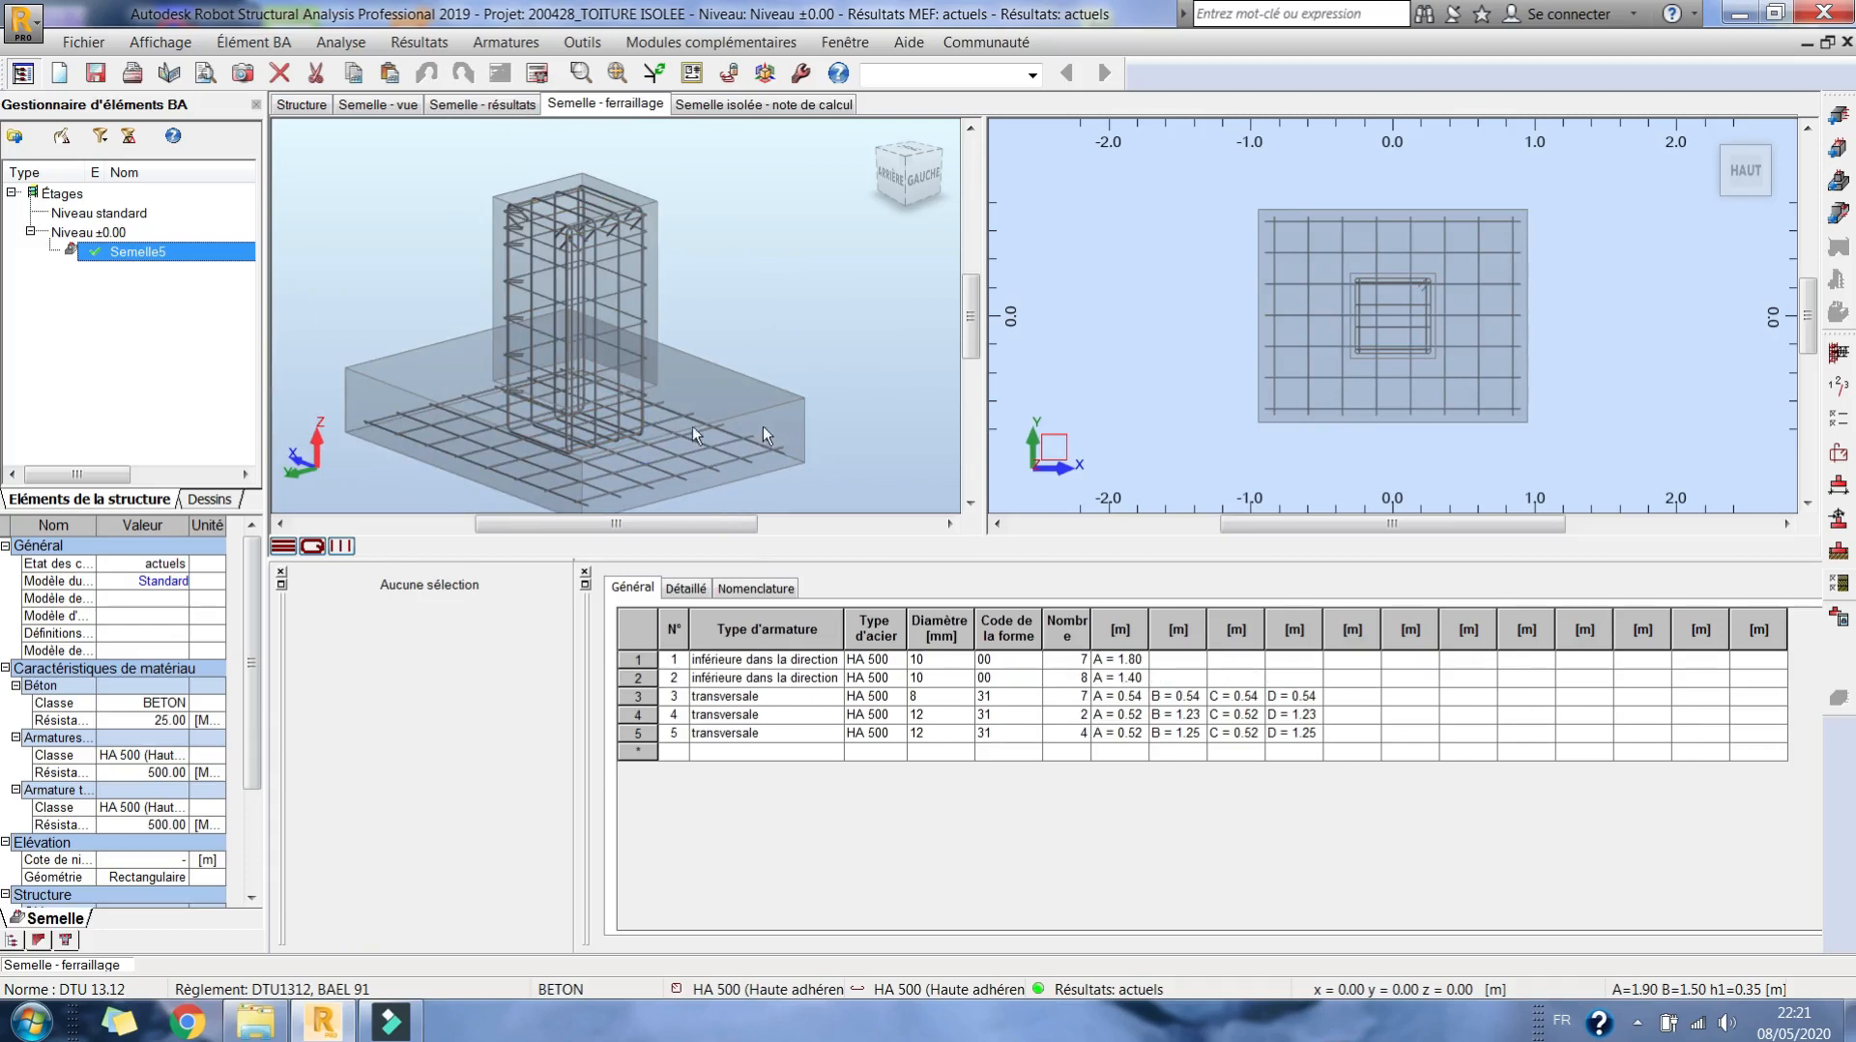
- Turn off Crochets seulement si nécessaire for the main bars in the reinforcement arrangement and recalculate the footing
left_click(1841, 453)
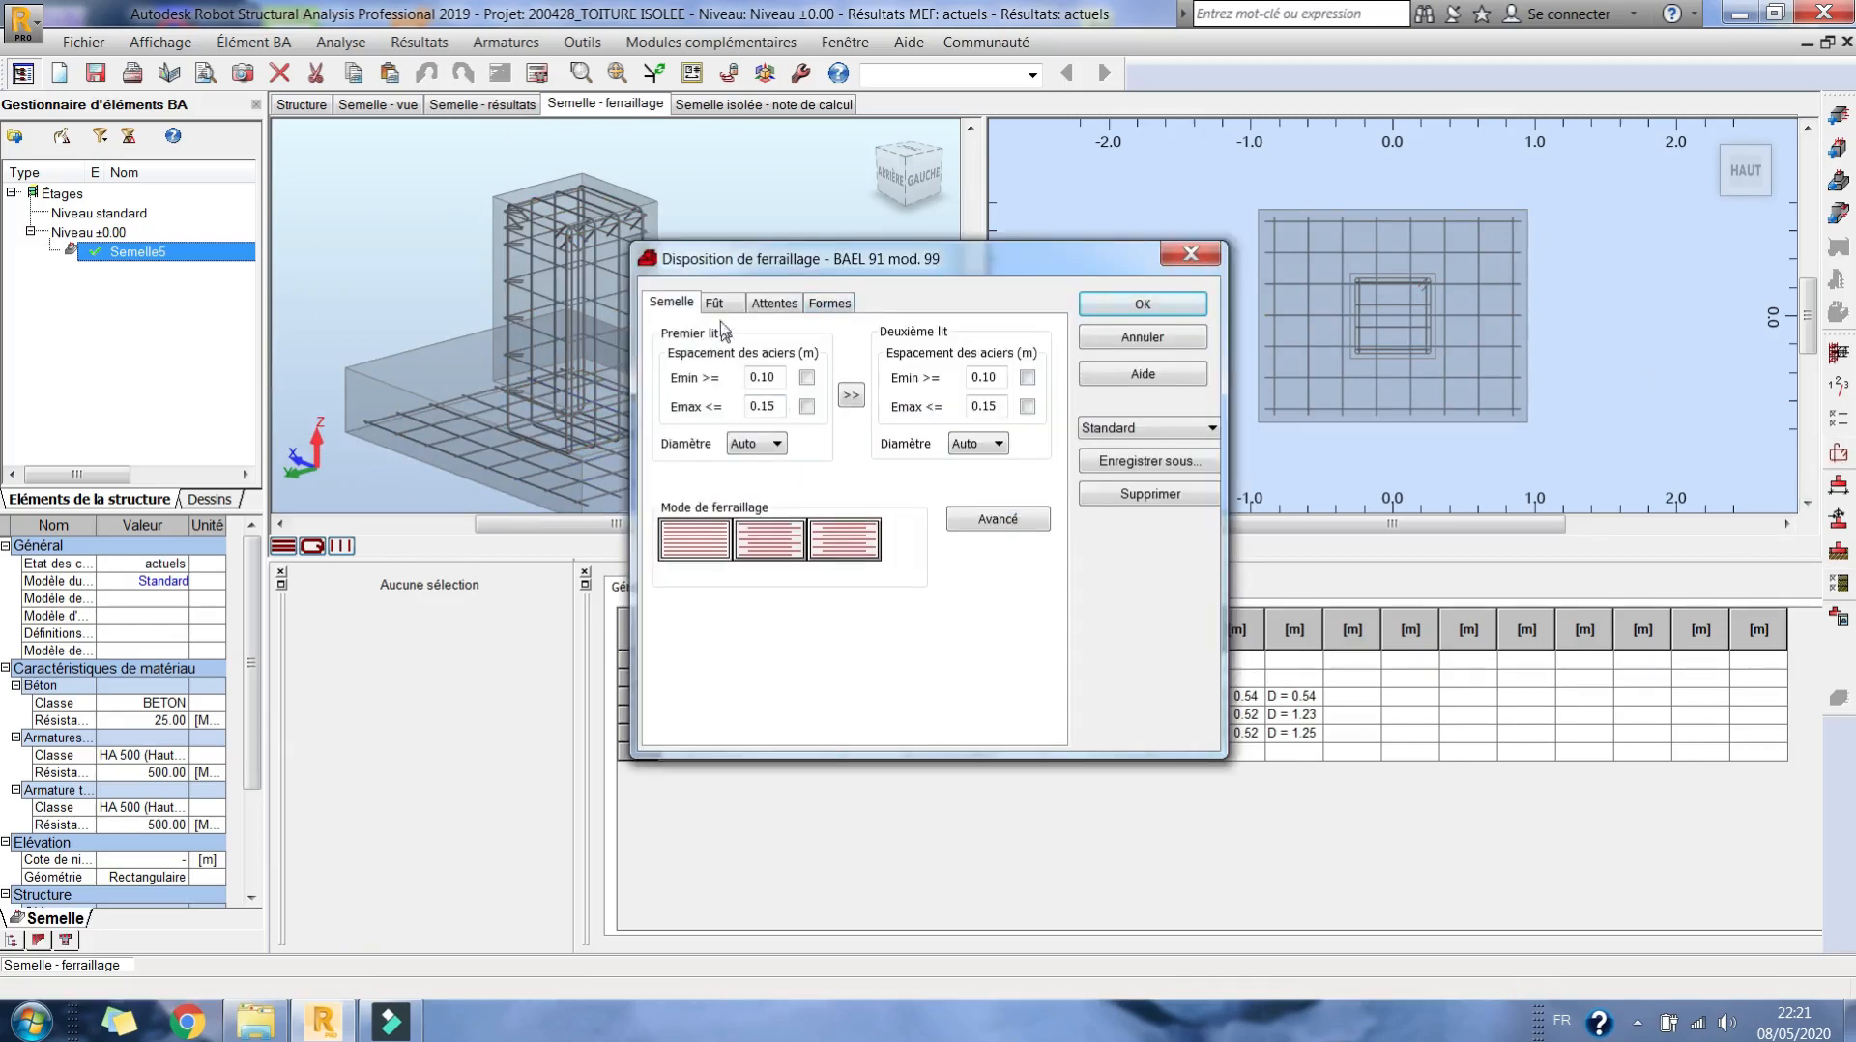
left_click(830, 304)
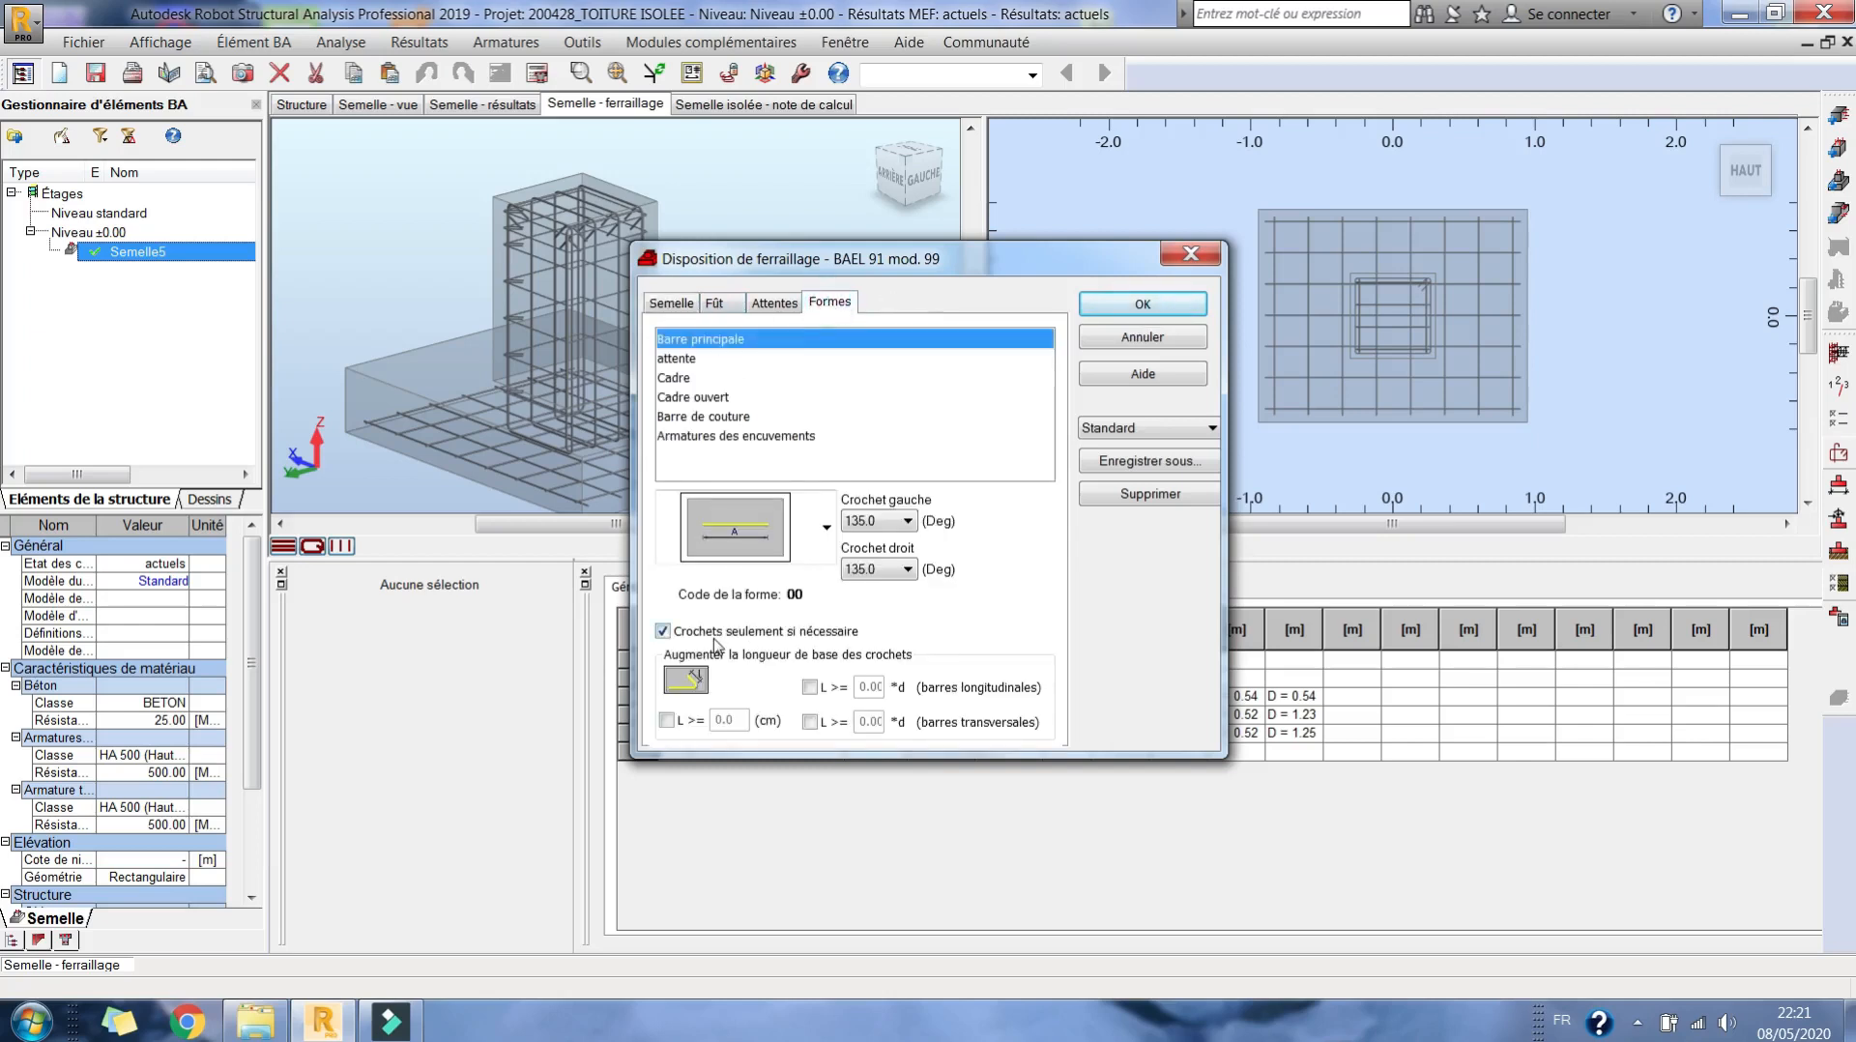
left_click(1143, 304)
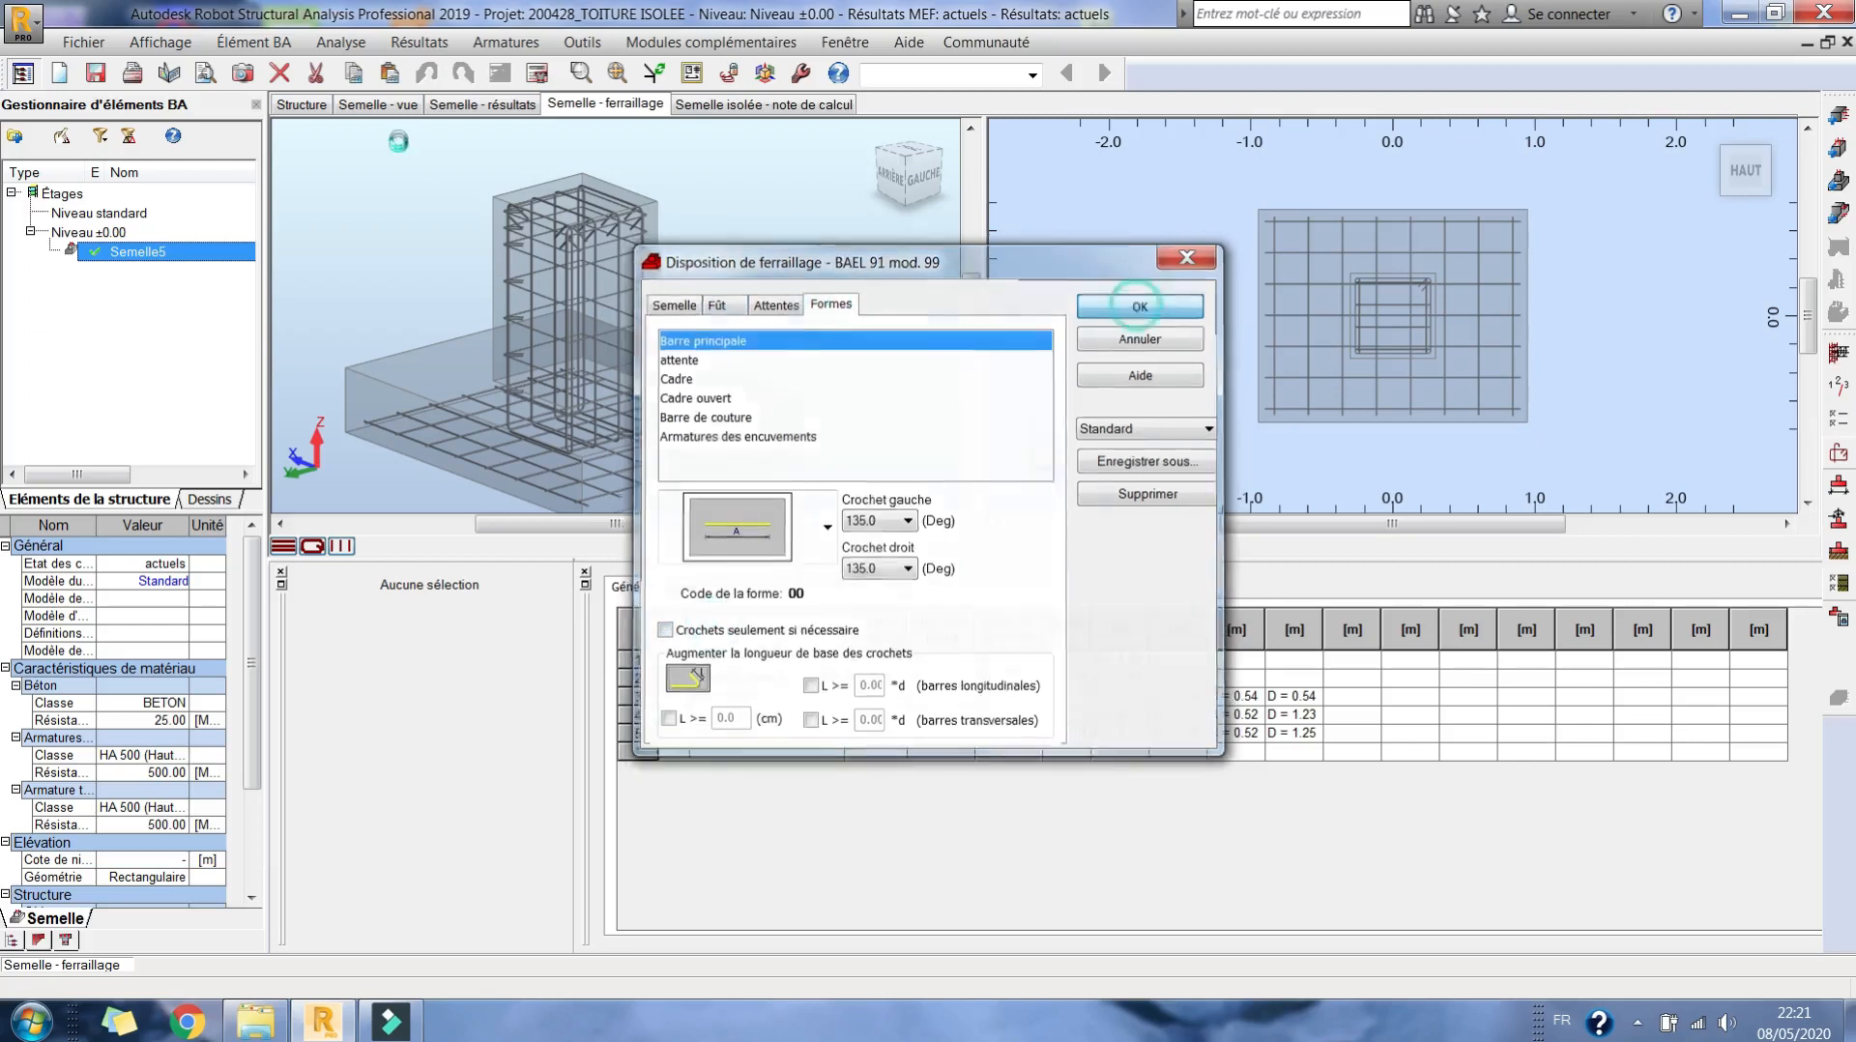
left_click(538, 74)
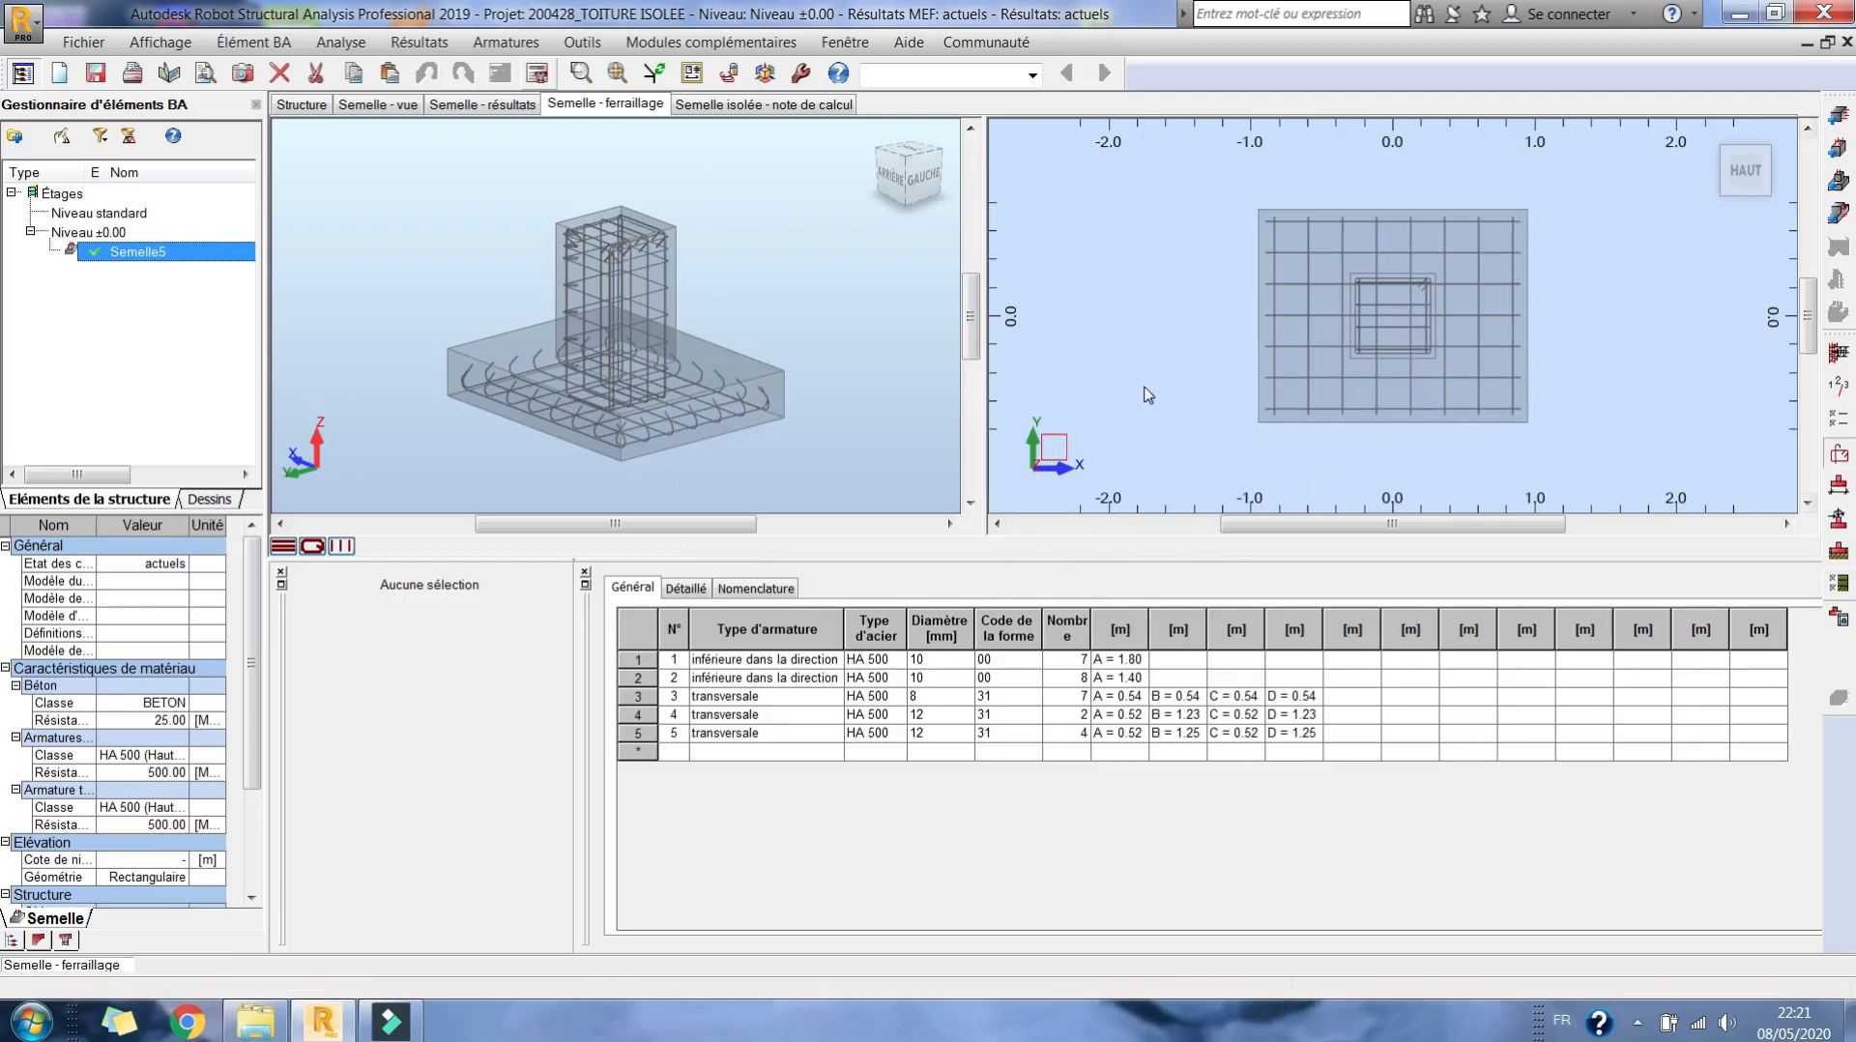
- Review the main bars' hook settings and the footing's dimension definitions, keeping them as they are
left_click(1838, 453)
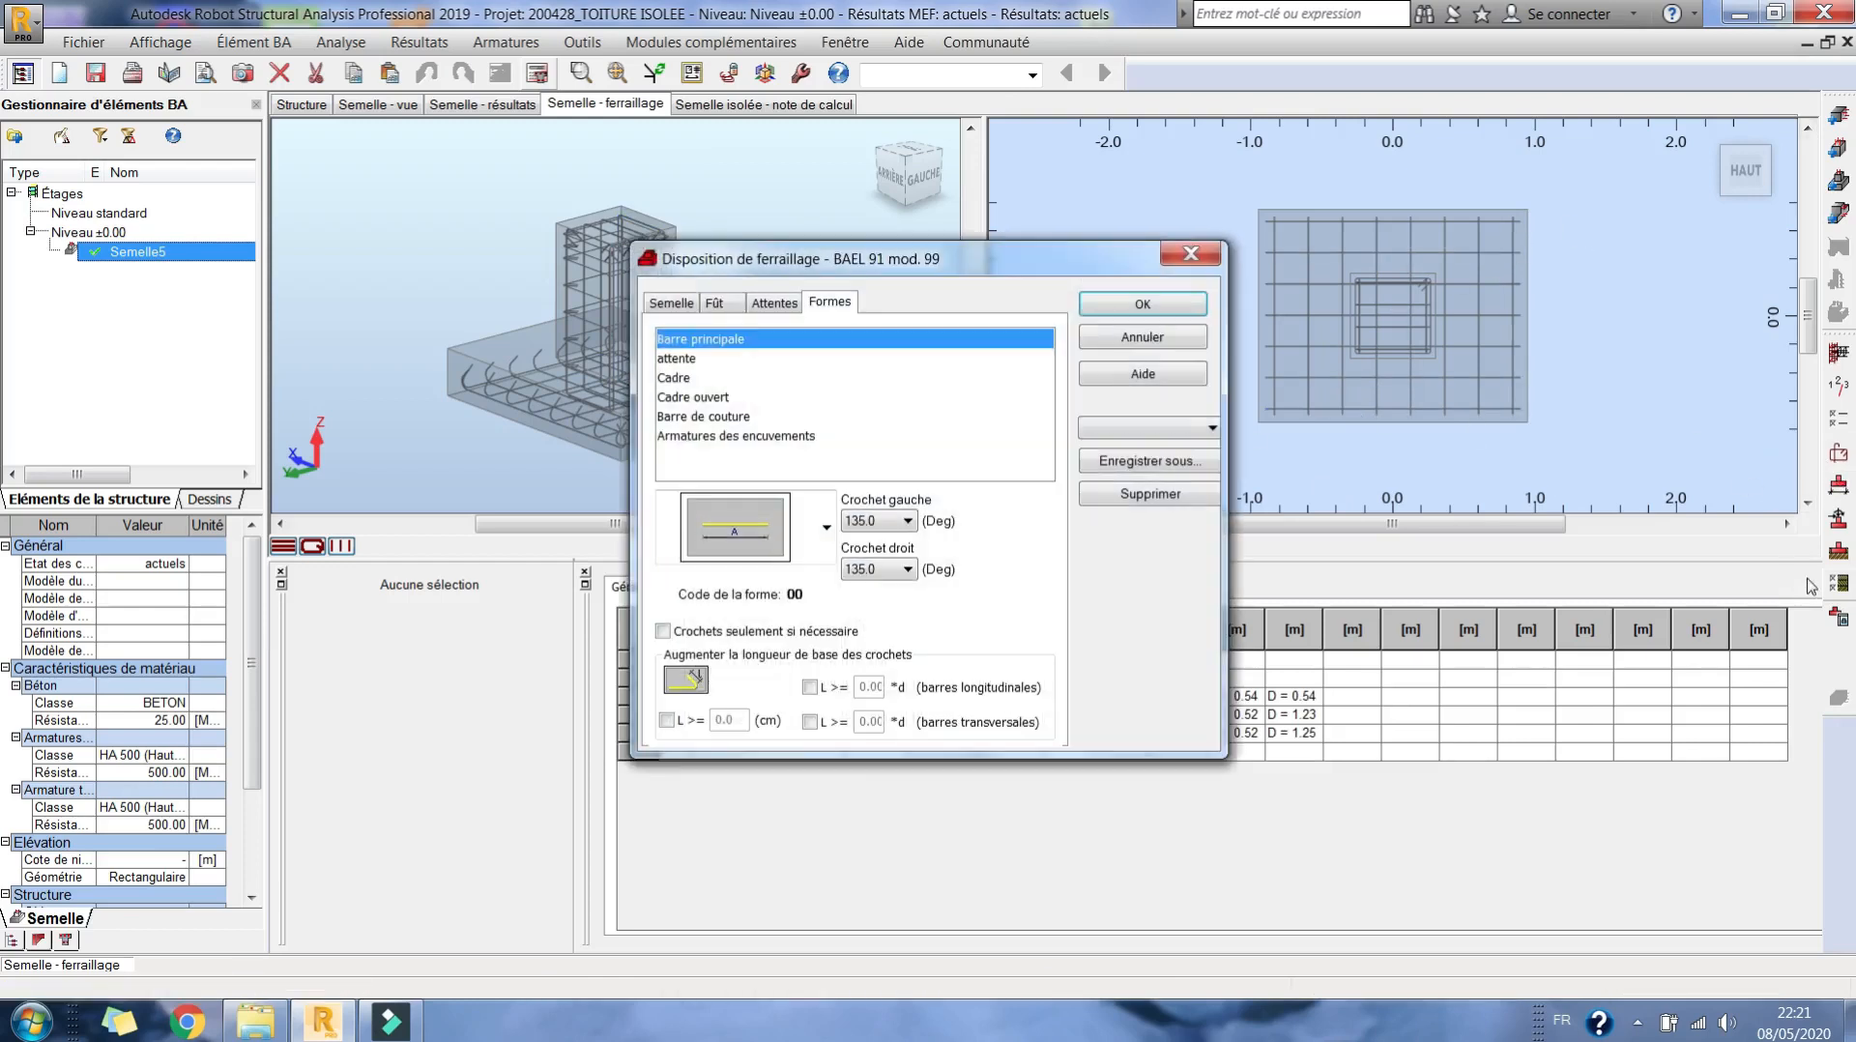
left_click(1150, 338)
left_click(1836, 486)
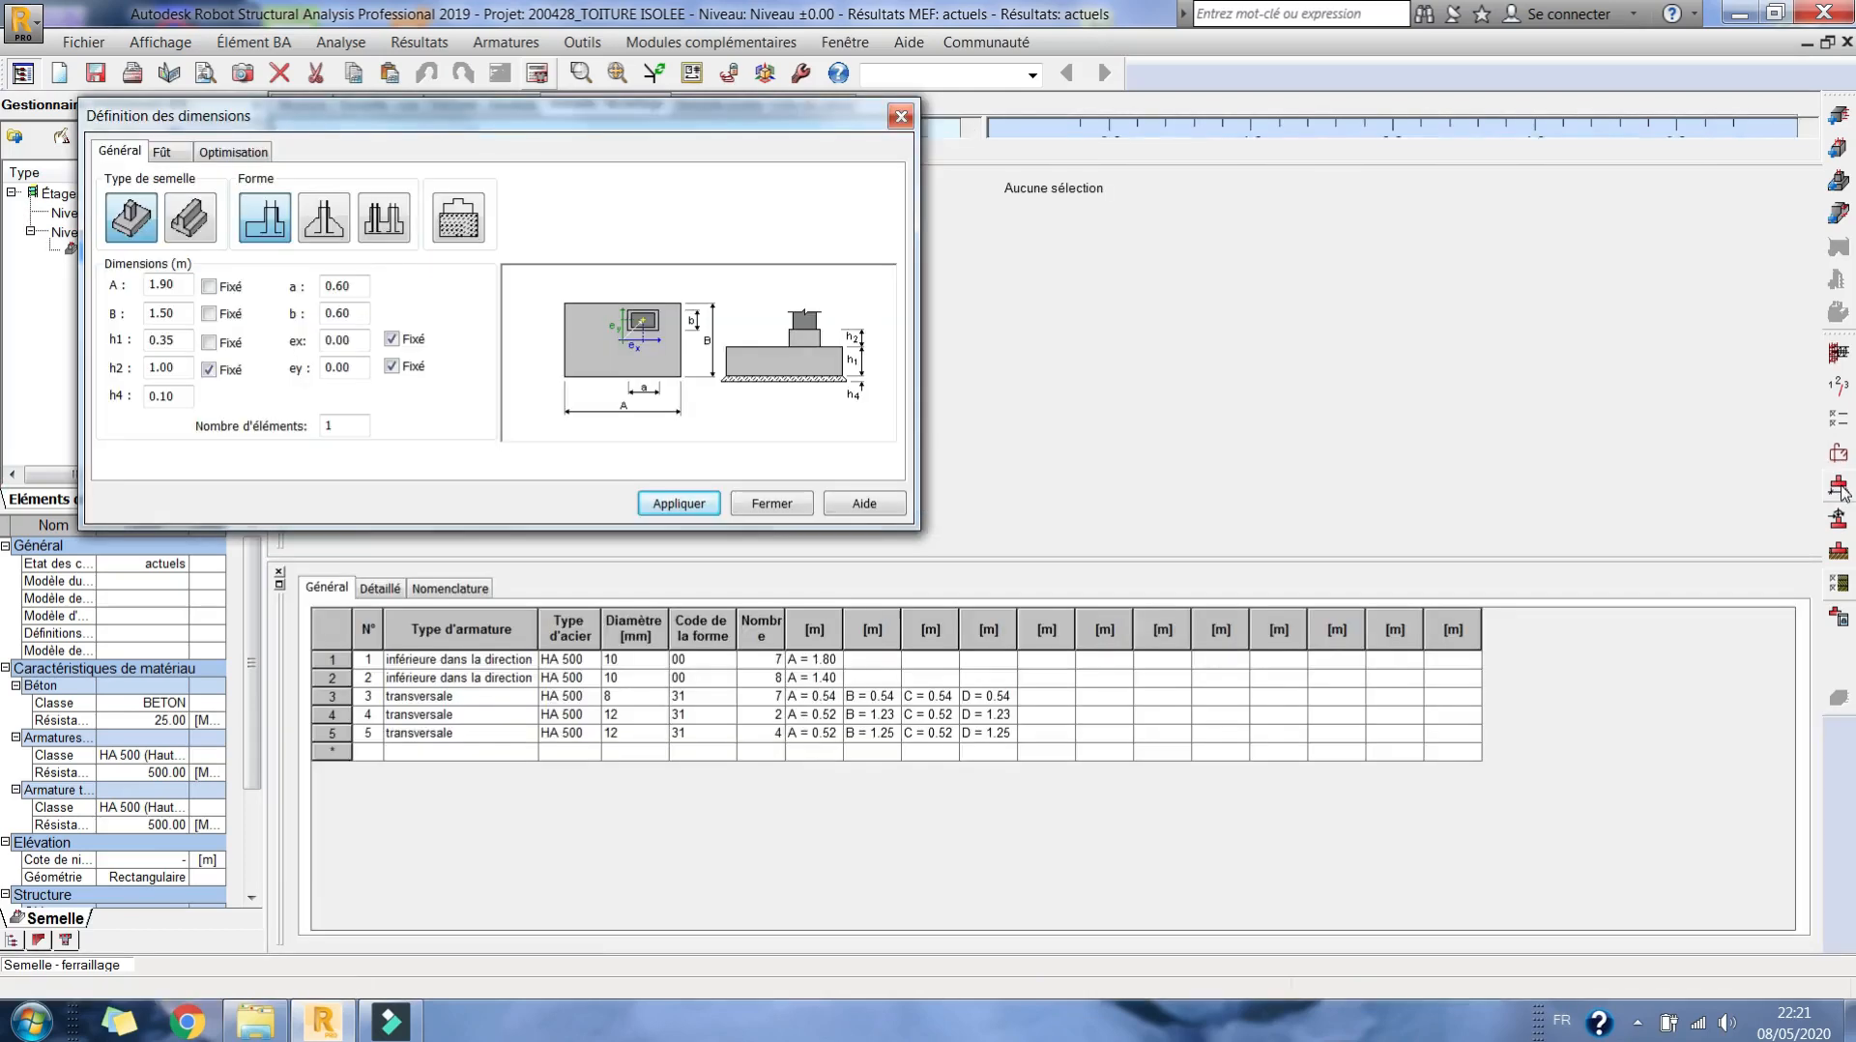
left_click(771, 503)
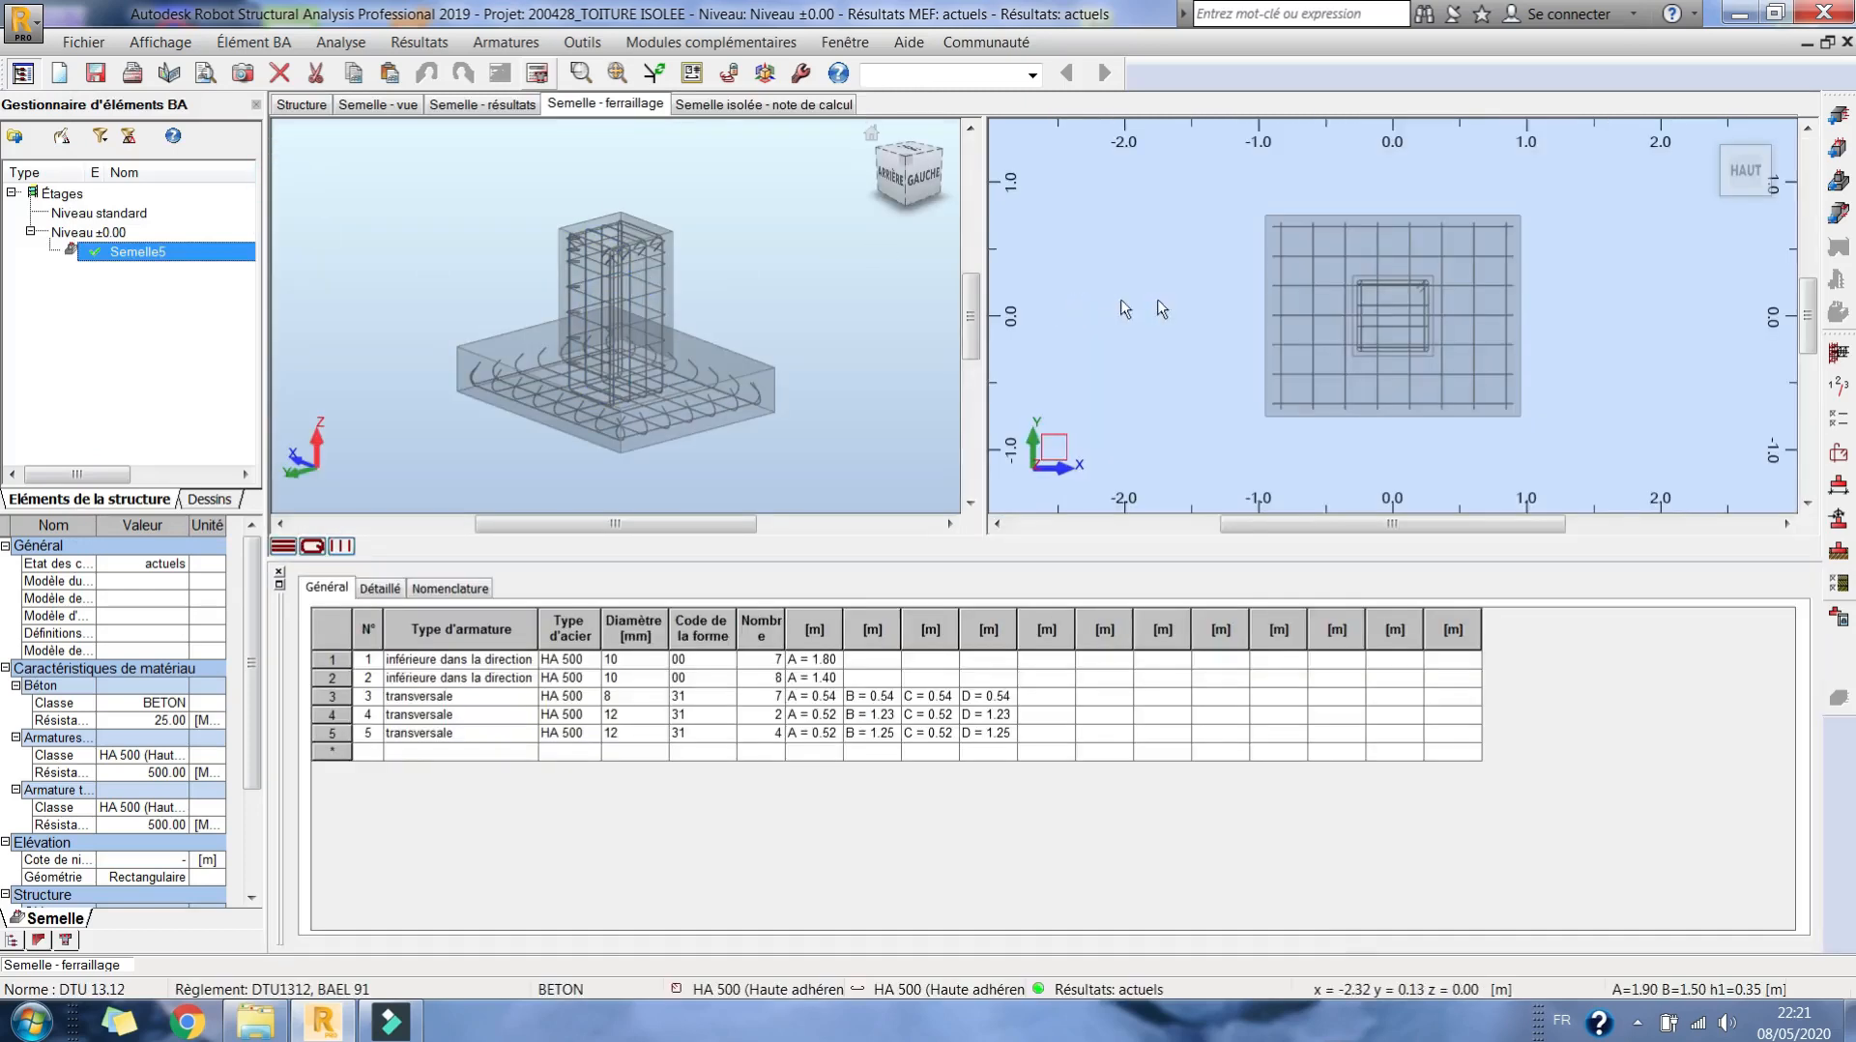
left_click(1838, 452)
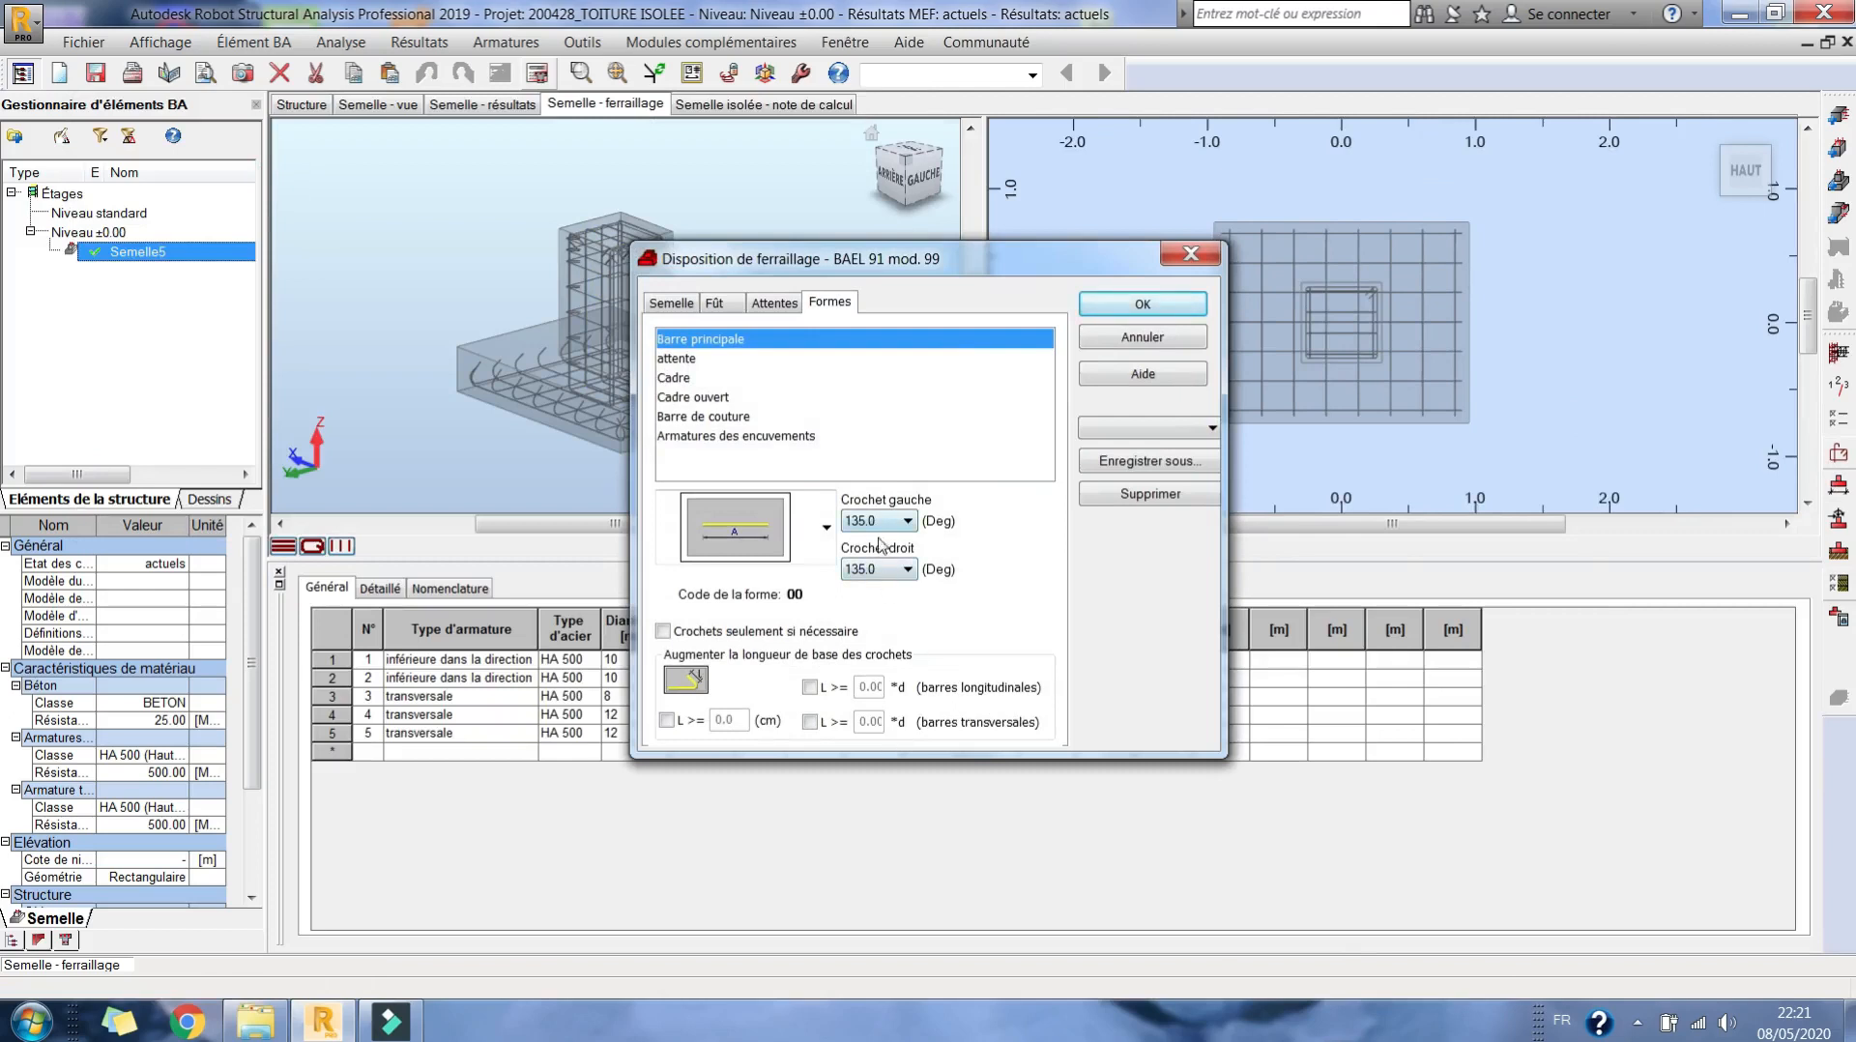
left_click(1143, 303)
scroll(609, 354, "up", 2)
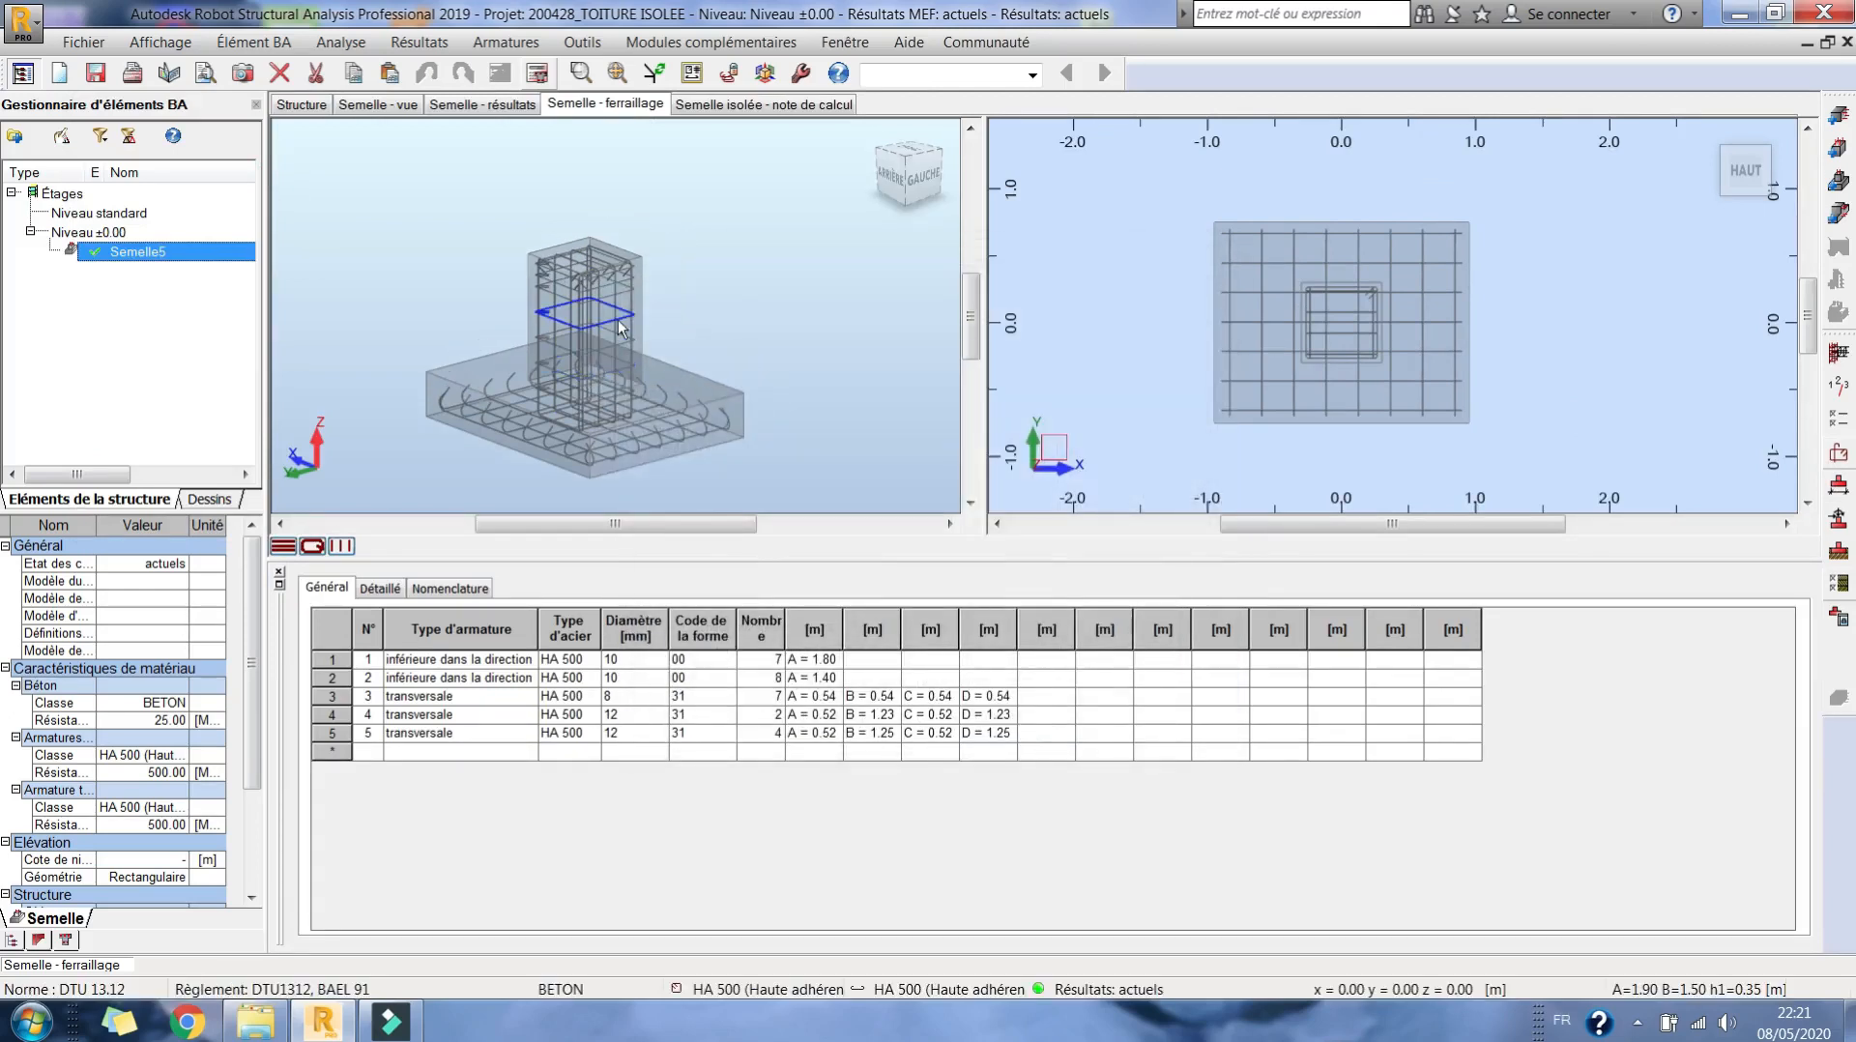
- Generate the execution drawing of Semelle5, examine its plan, sections and bar schedule, and return to the footing's reinforcement
left_click(1837, 620)
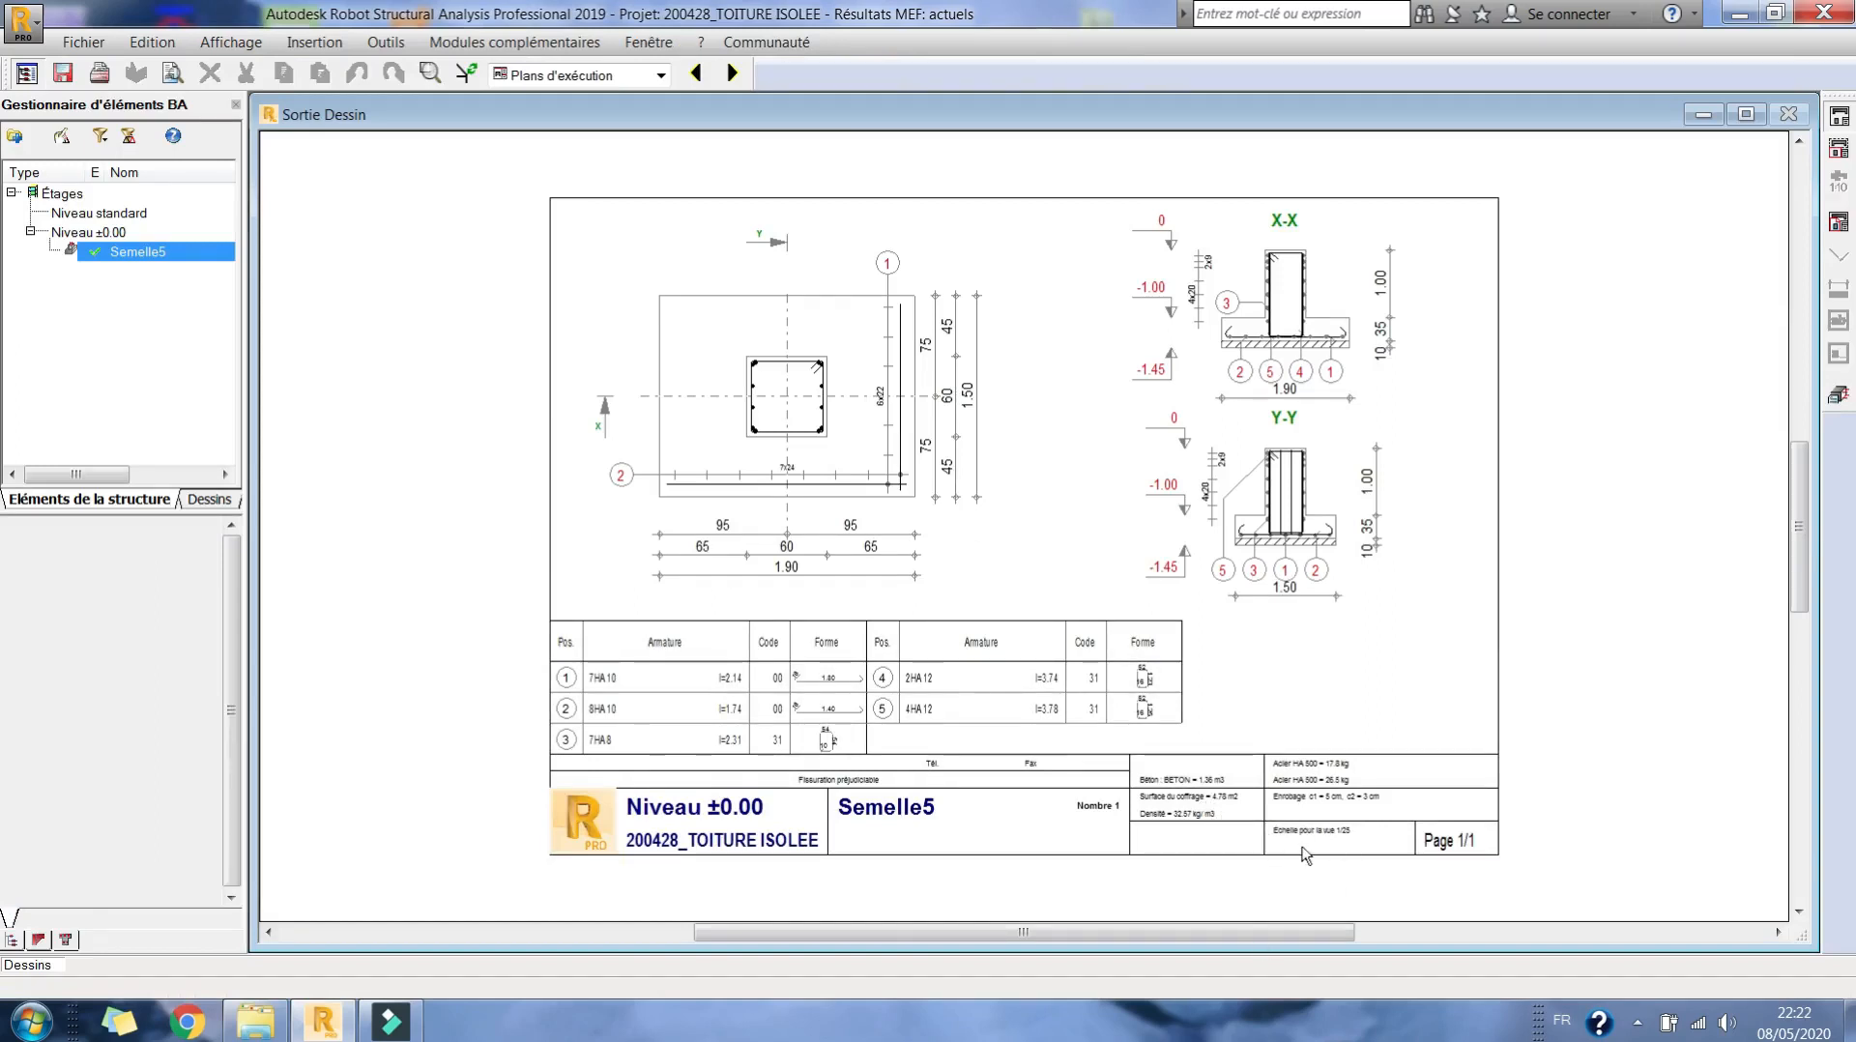
scroll(1305, 856, "left", 1)
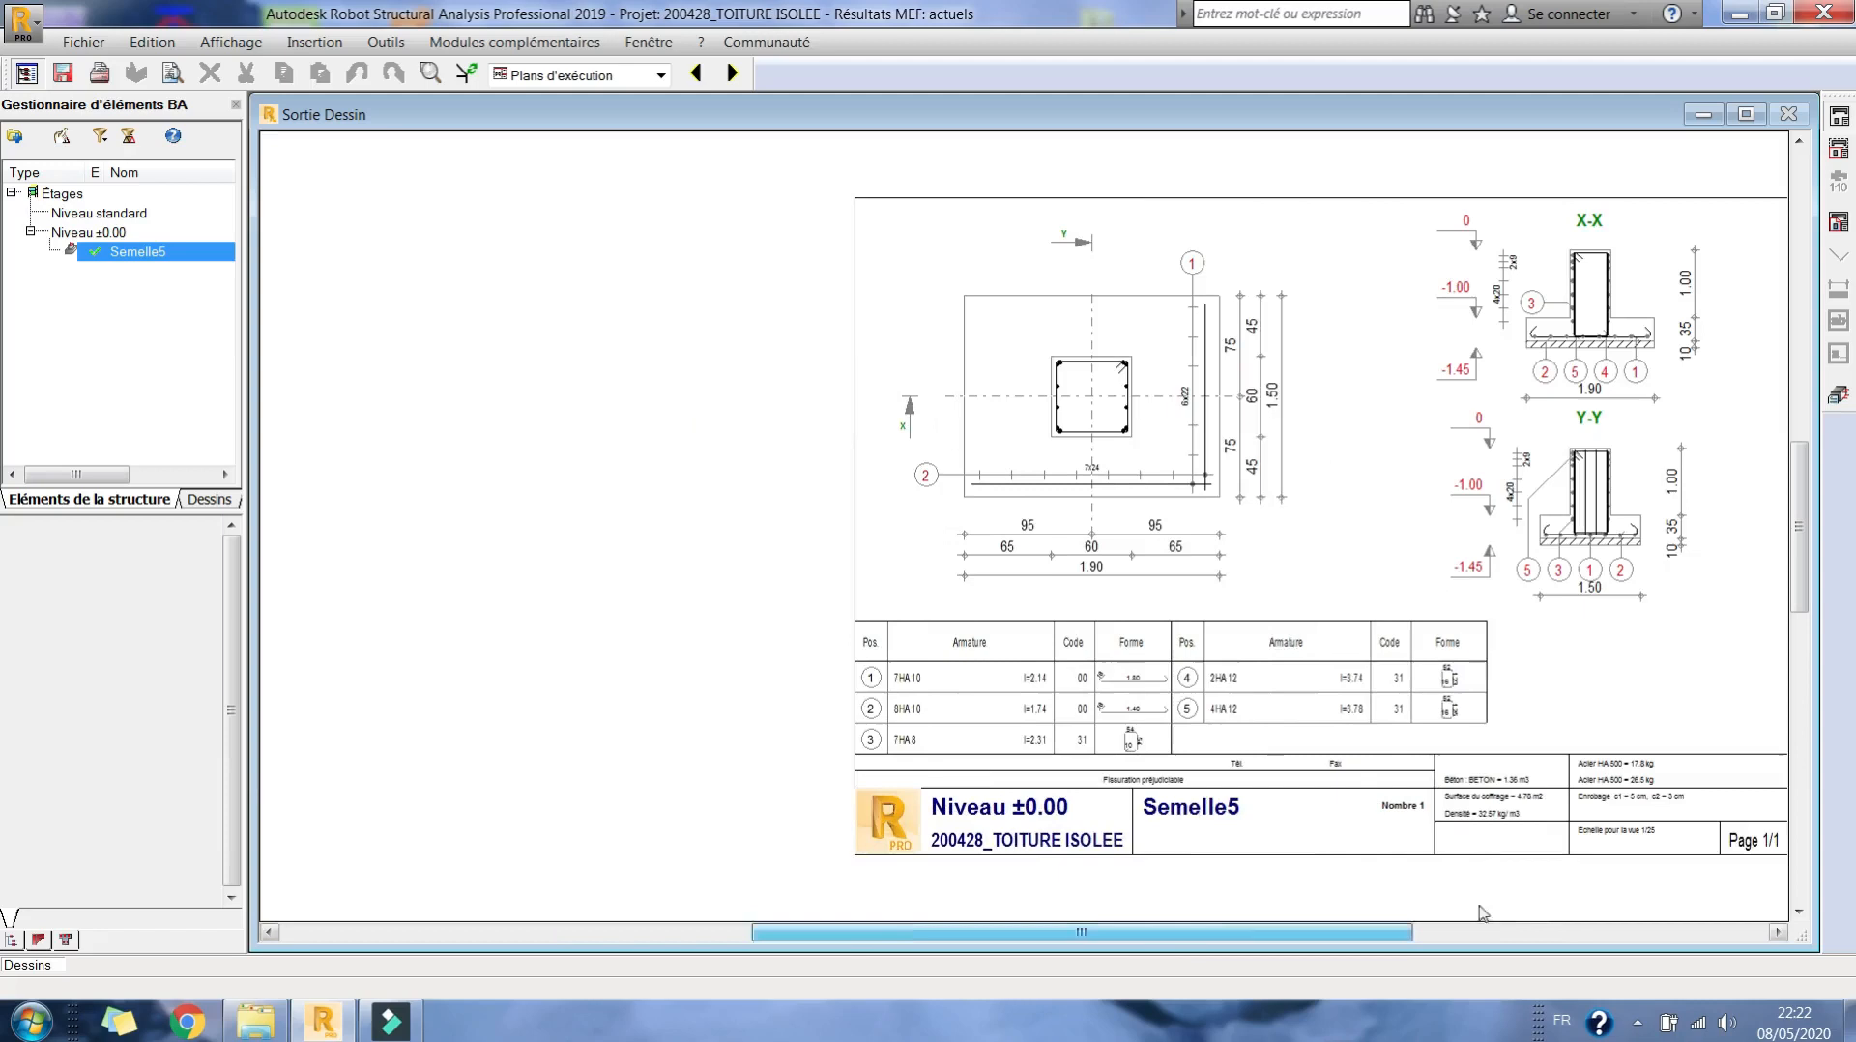
scroll(1483, 913, "right", 3)
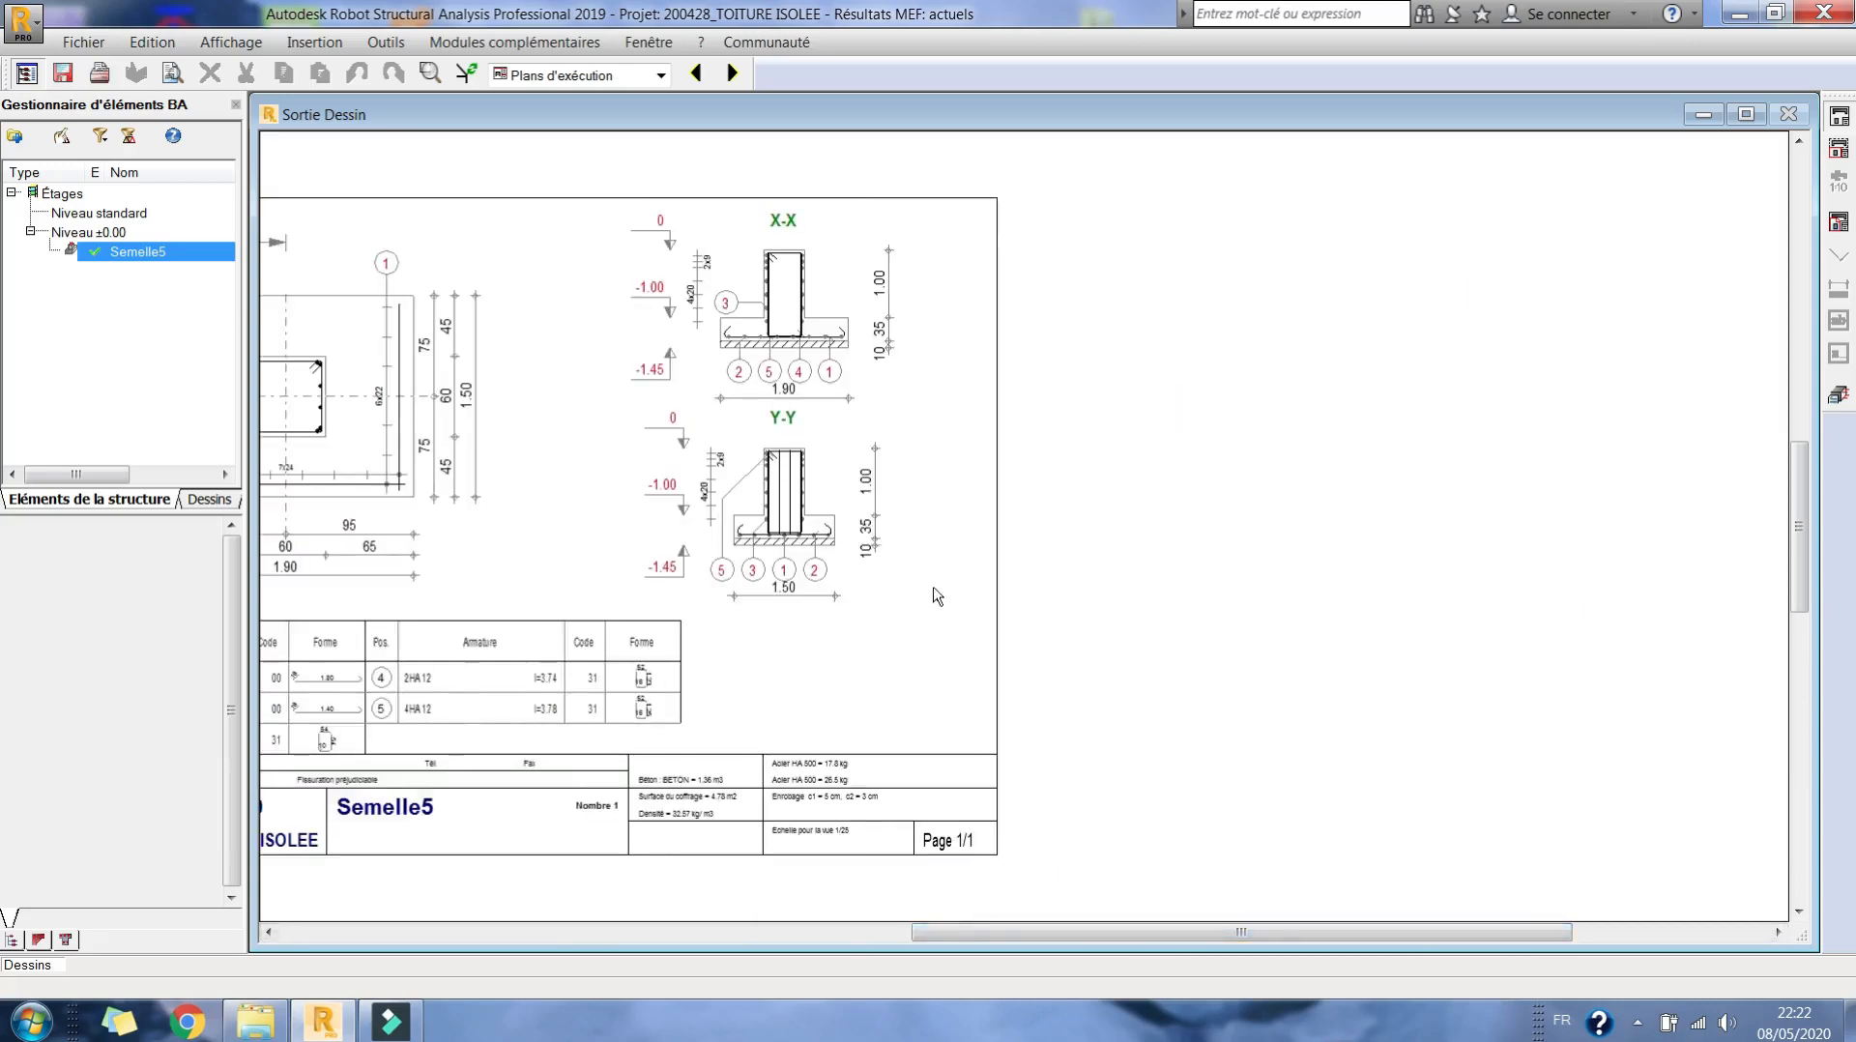
scroll(936, 597, "right", 1)
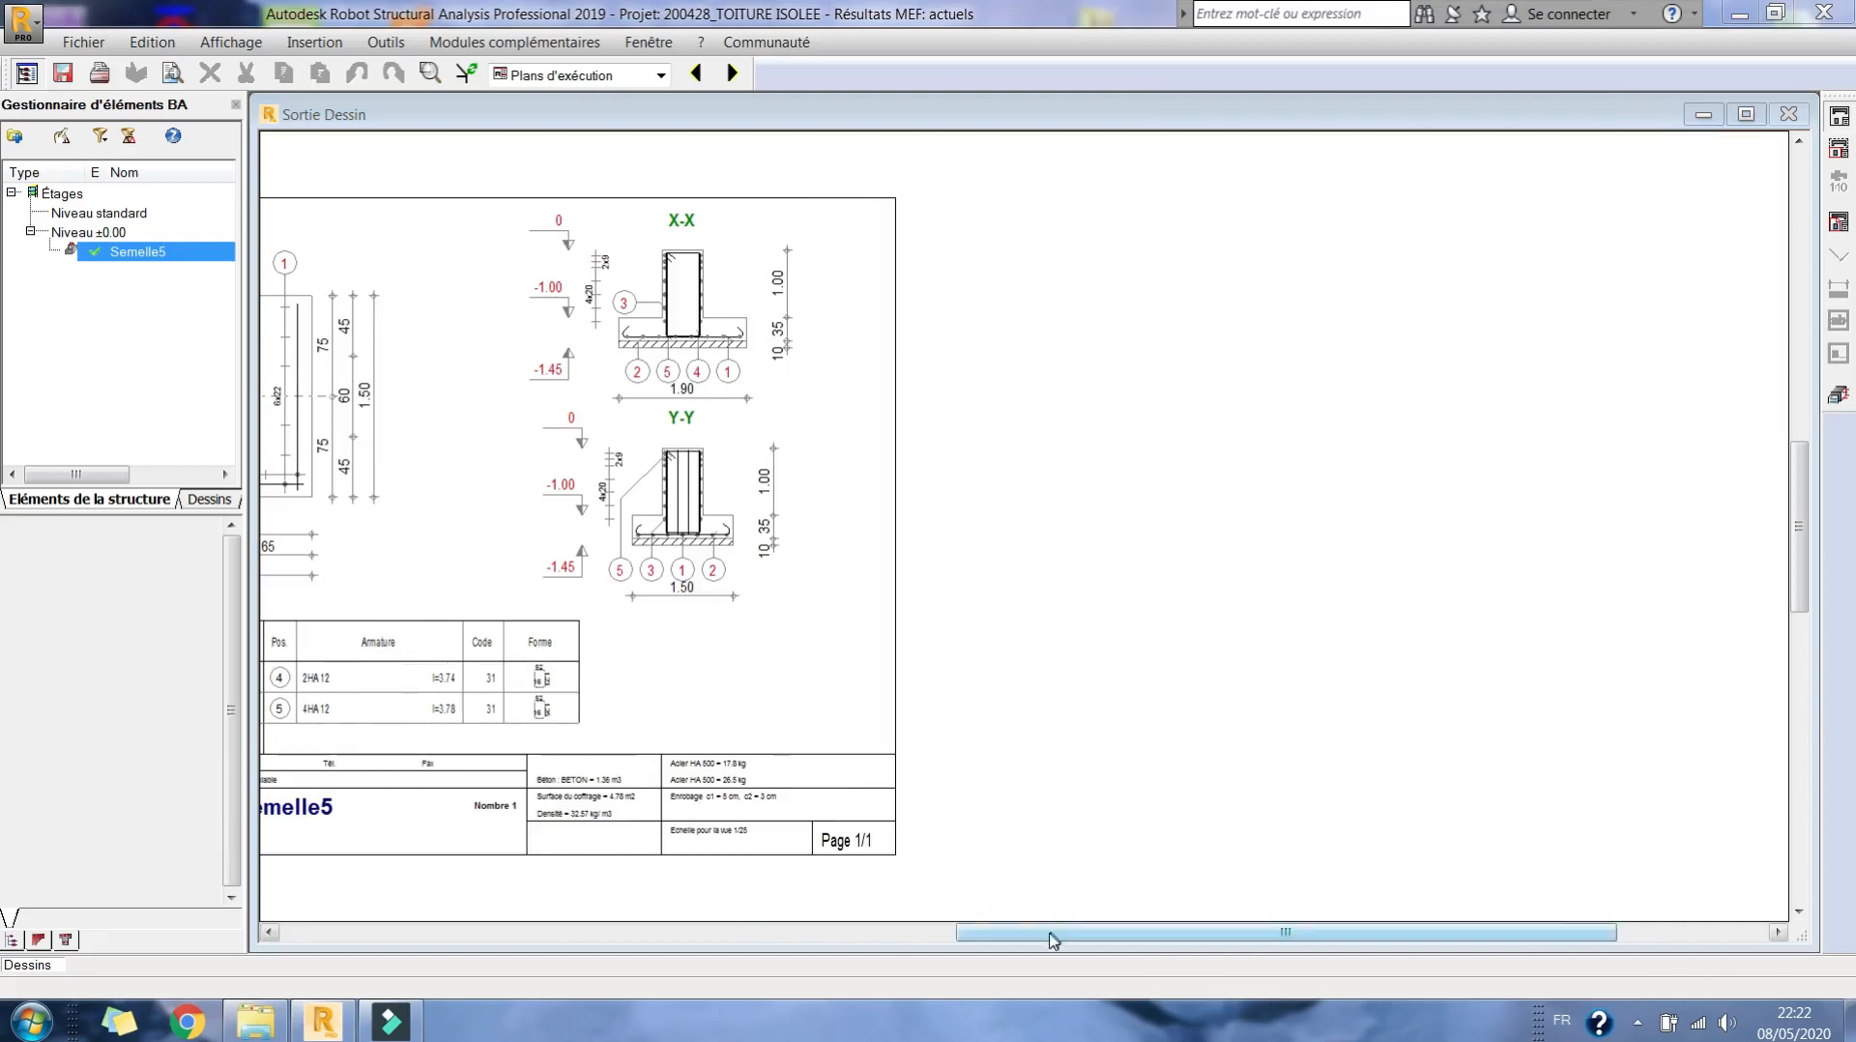
left_click_drag(1047, 937, 889, 931)
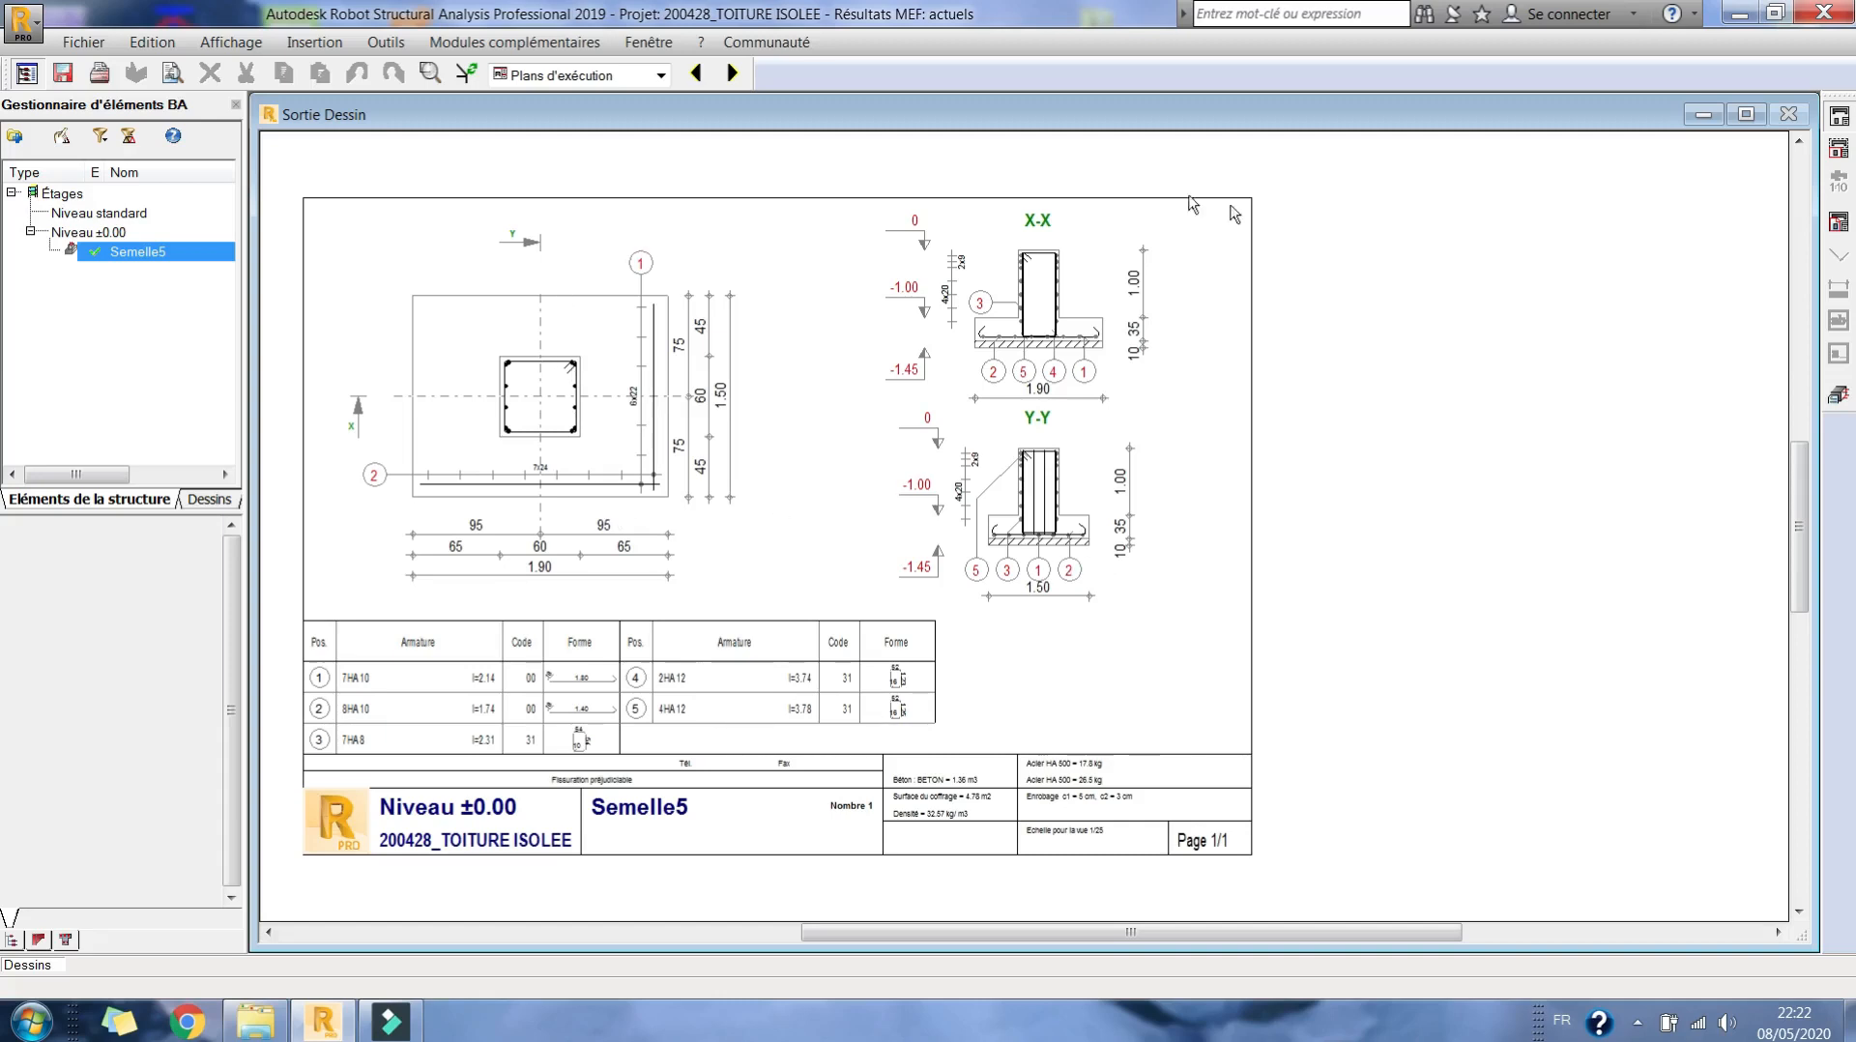
double_click(150, 253)
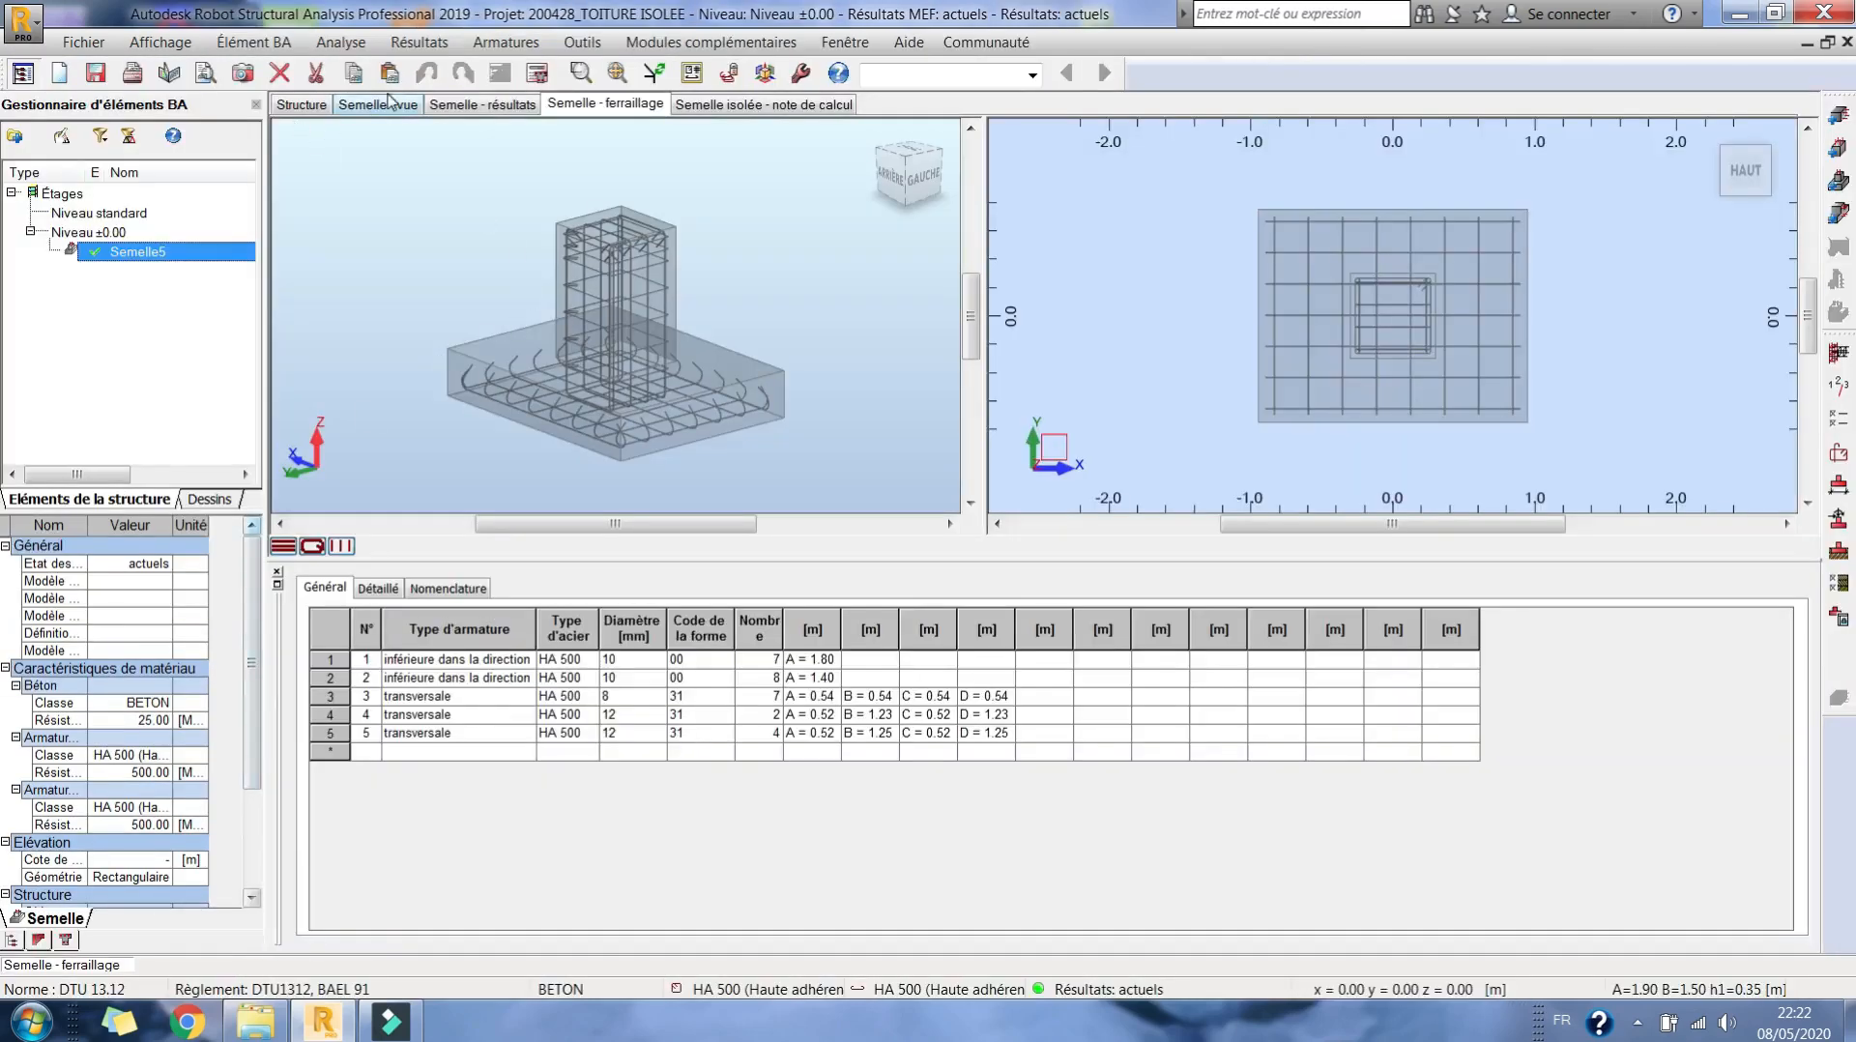
- Review the footing's dimensions in its 3D view and return to the full roof structure in the Démarrage layout
left_click(382, 104)
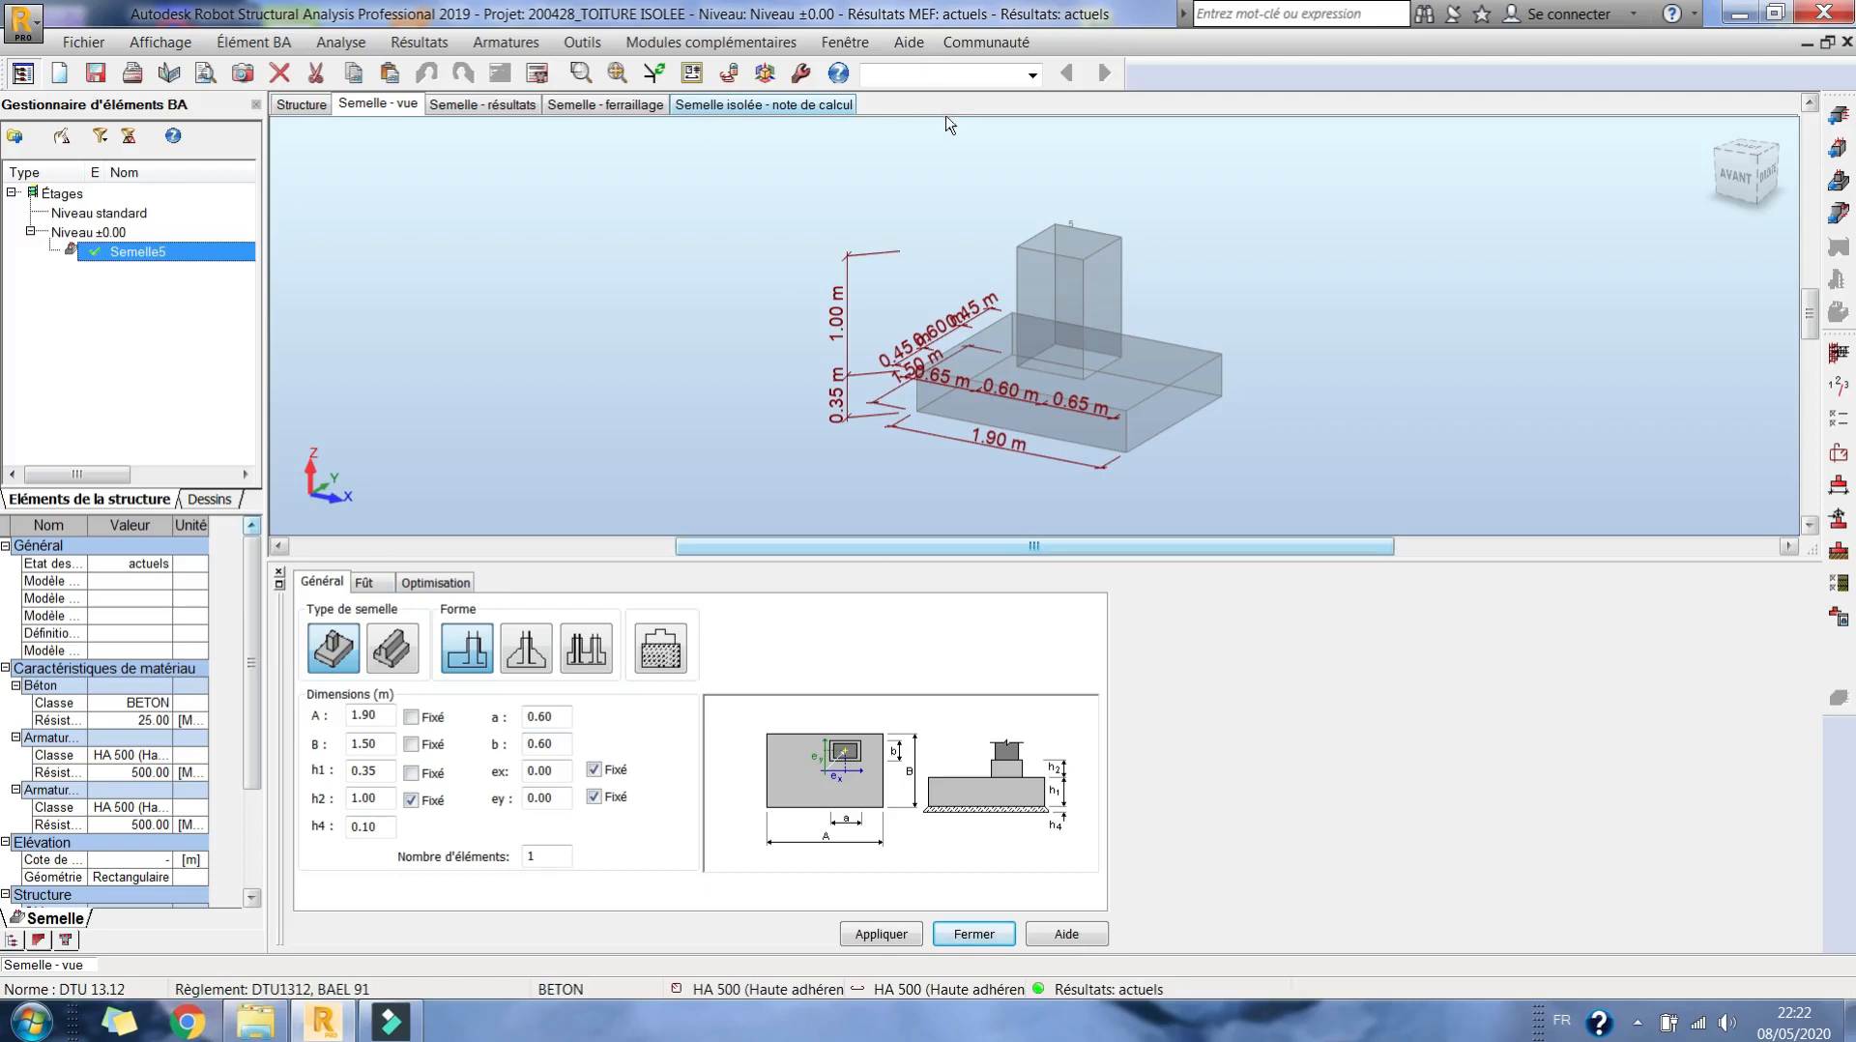
left_click(949, 75)
left_click(951, 112)
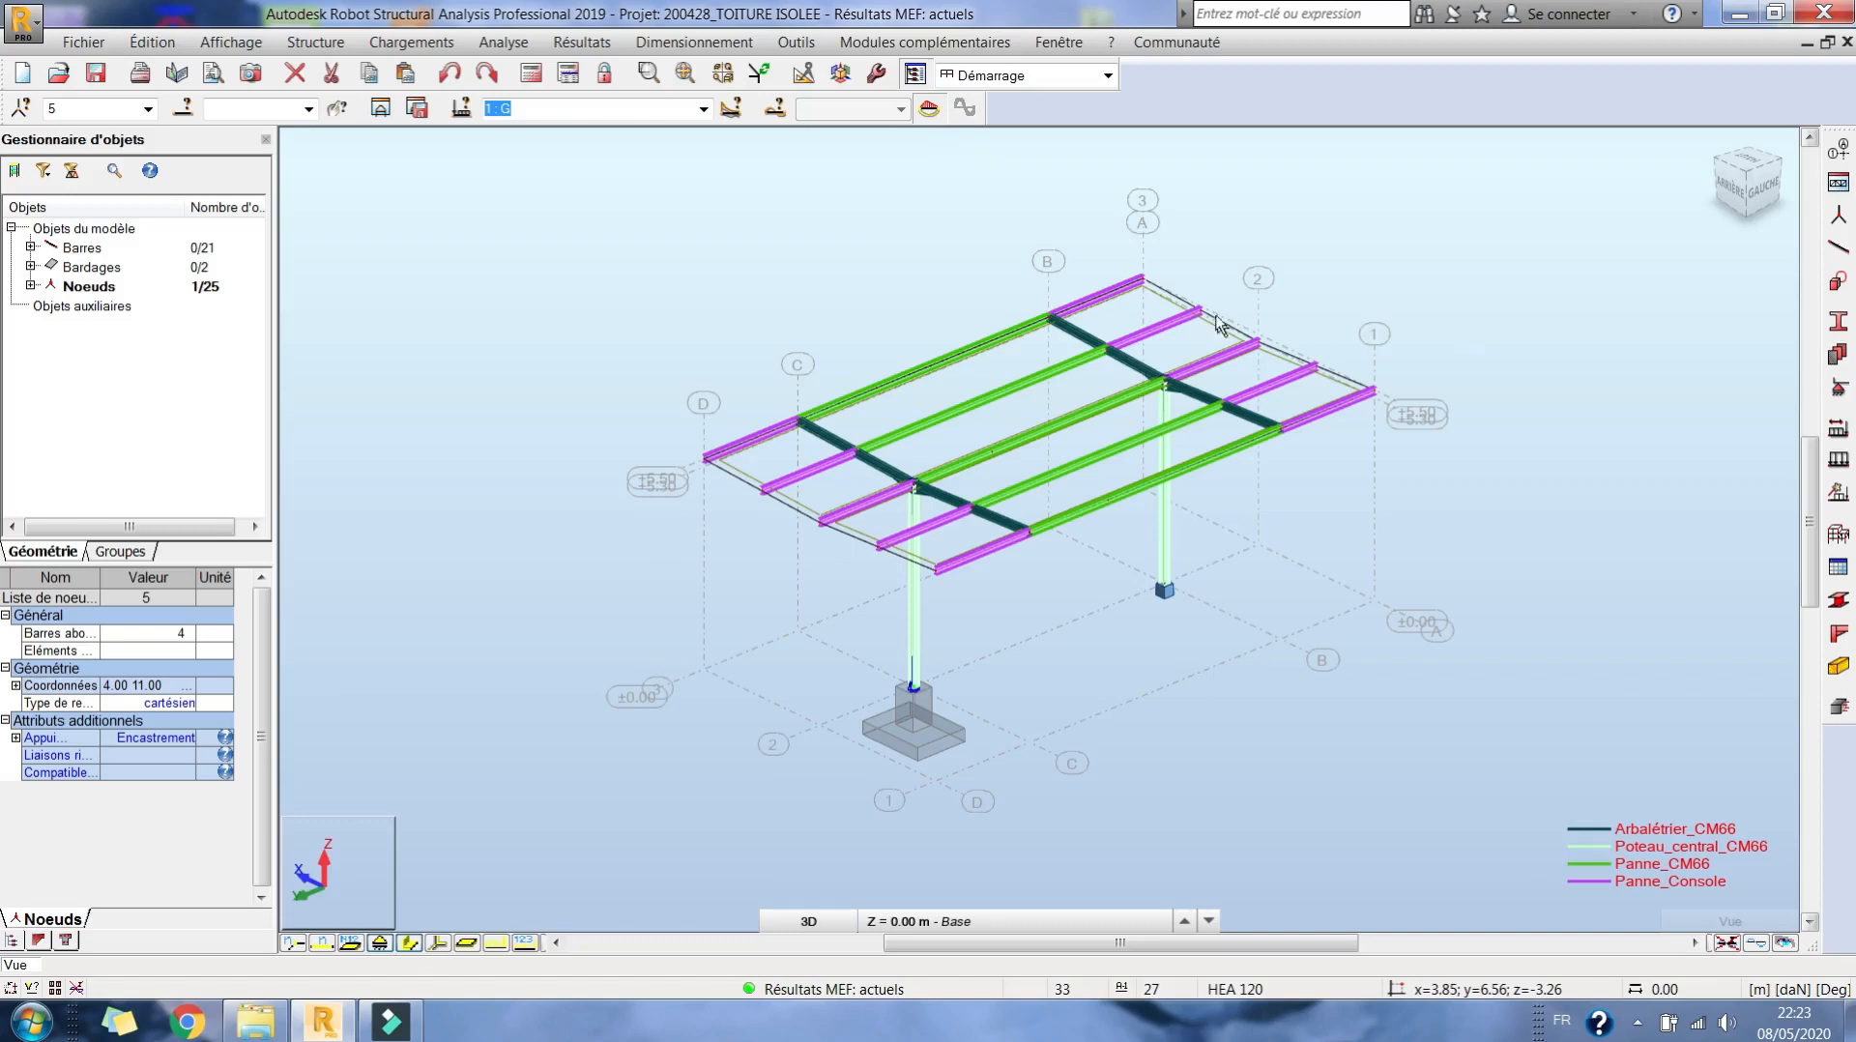
- Examine up close the joints between the purlins, the cantilever purlins and the rafter near the column head on axis B
scroll(738, 448, "up", 5)
middle_click_drag(739, 448, 851, 462)
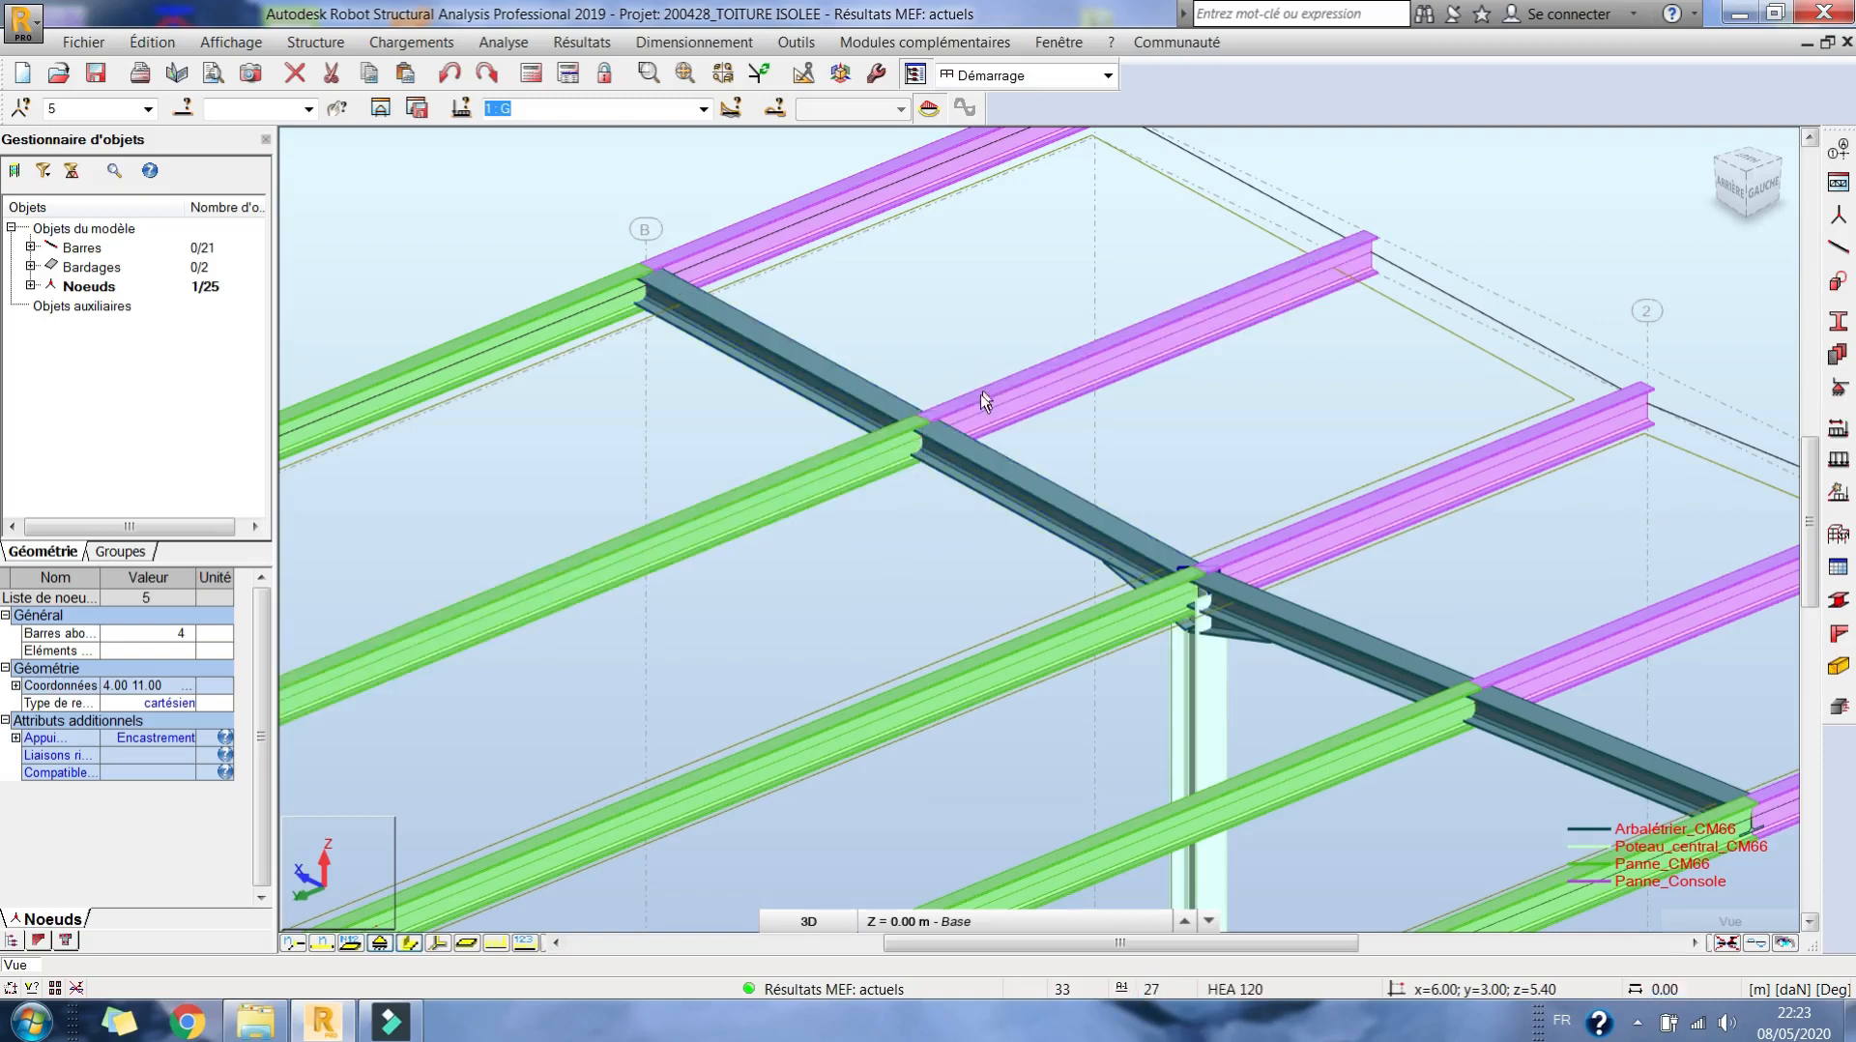
middle_click_drag(905, 459, 891, 471)
scroll(890, 474, "up", 5)
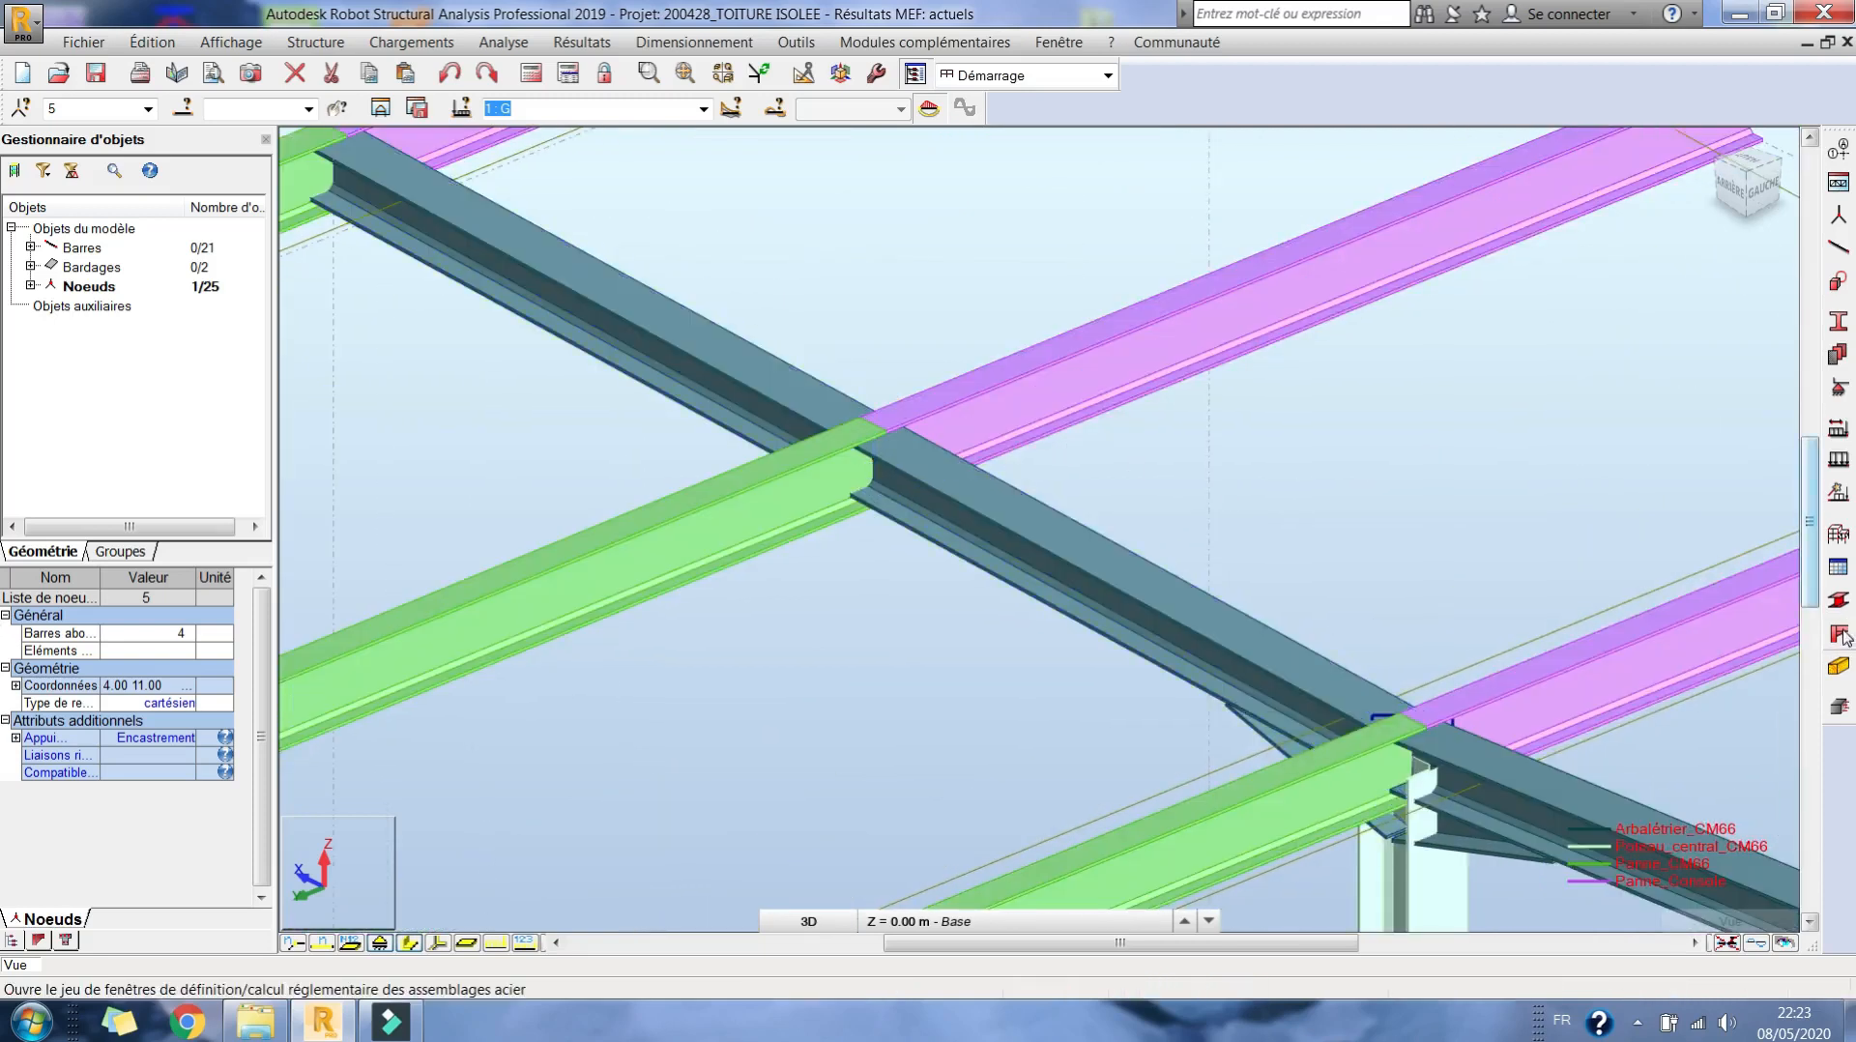
middle_click_drag(949, 439, 935, 495)
scroll(935, 502, "down", 4)
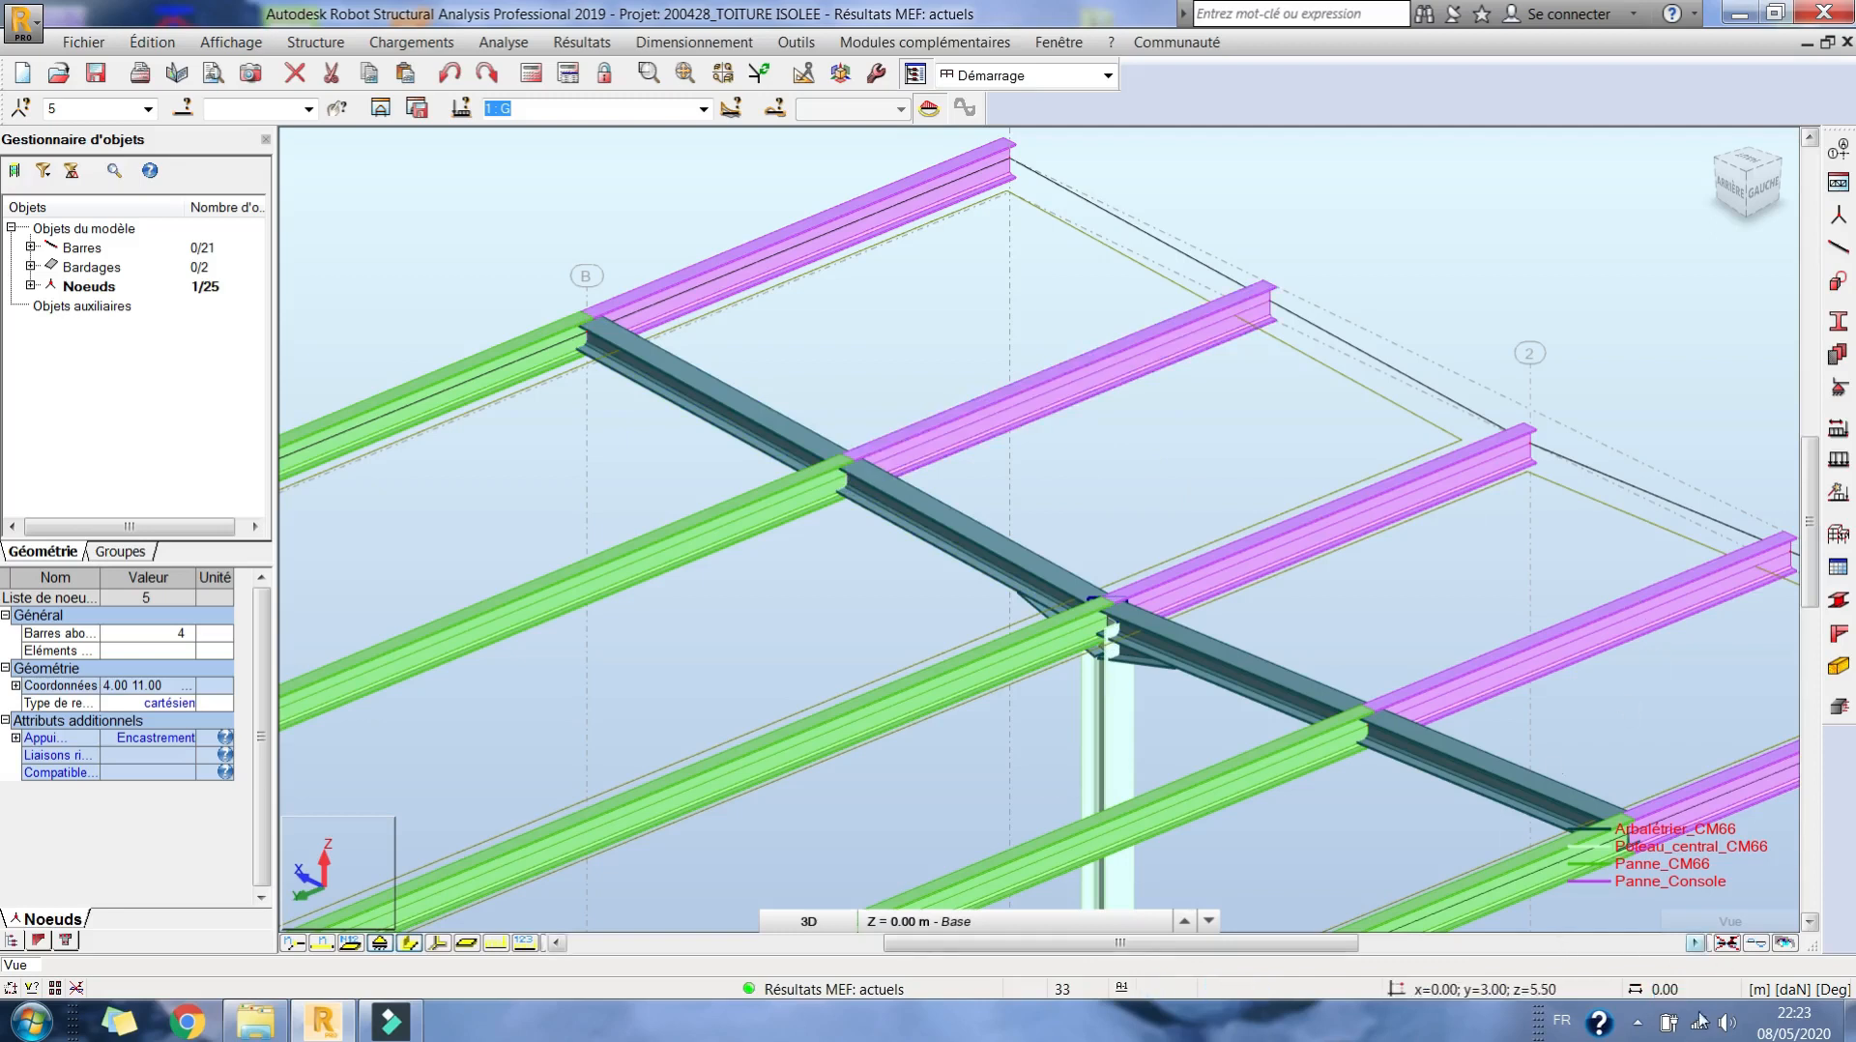
left_click(1637, 1010)
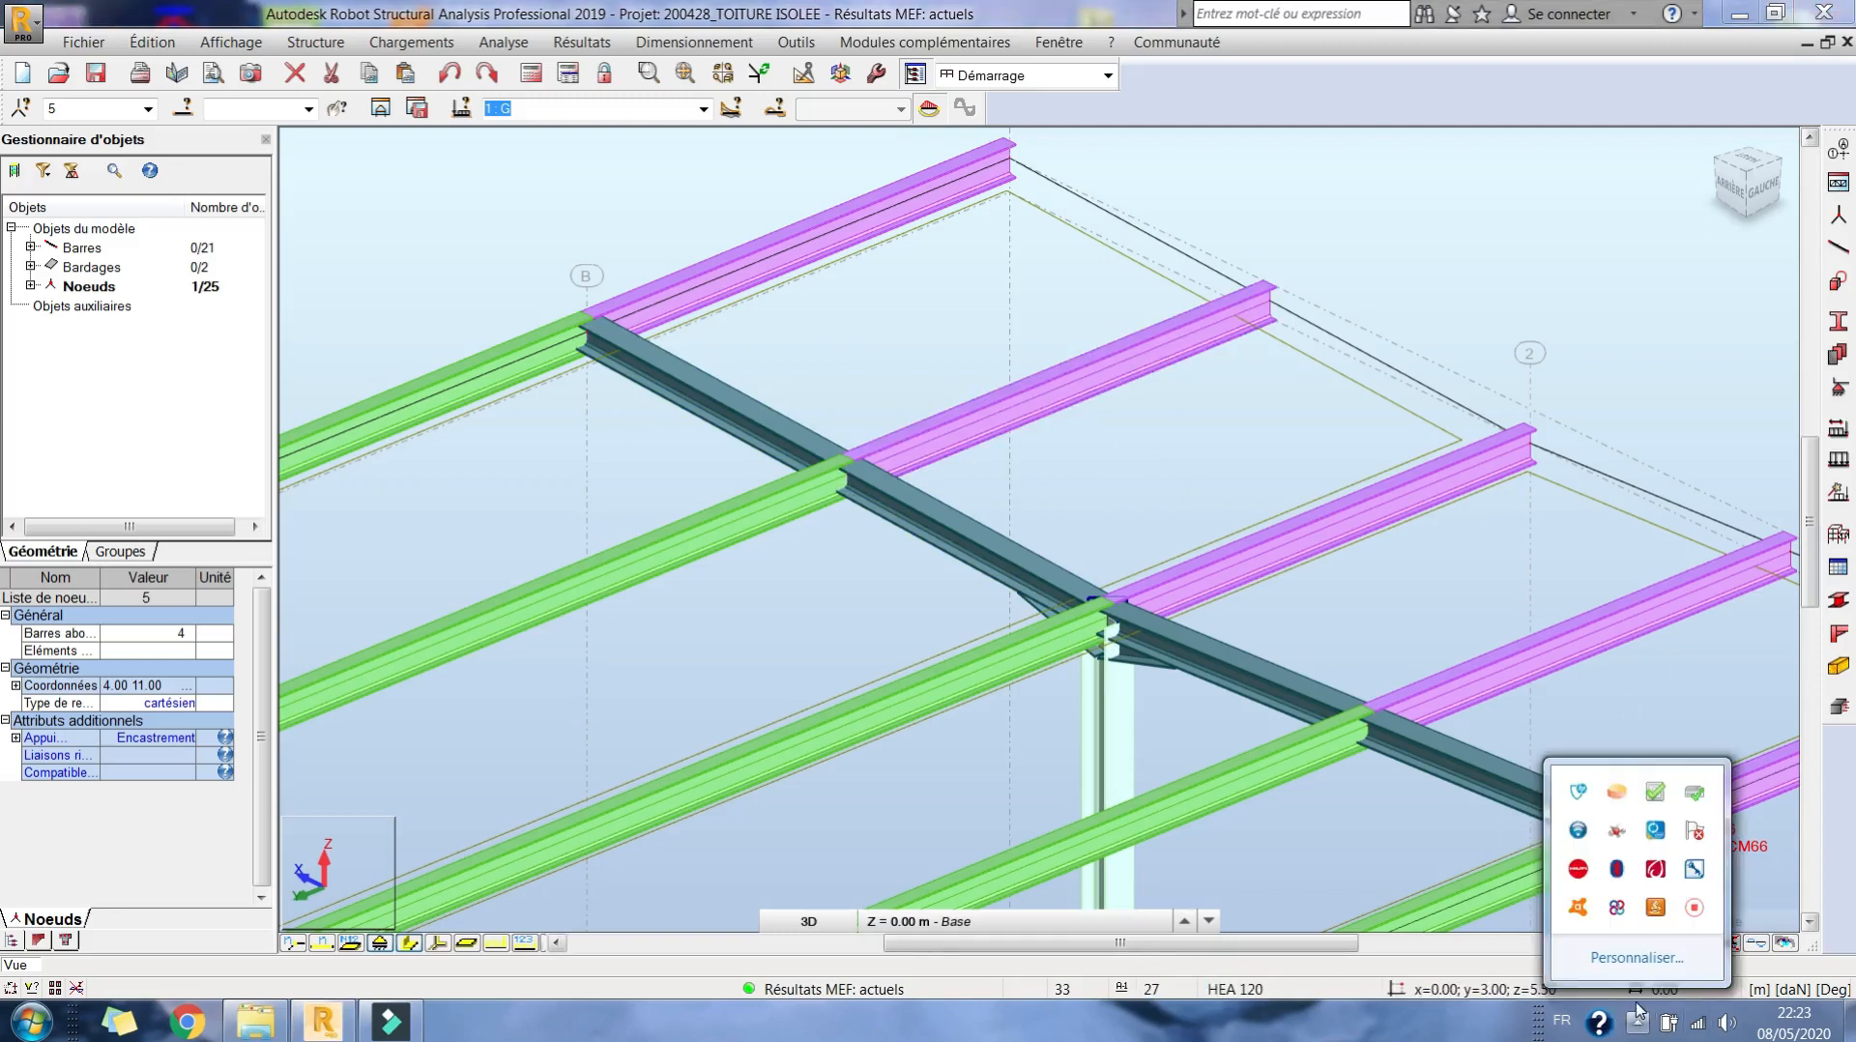